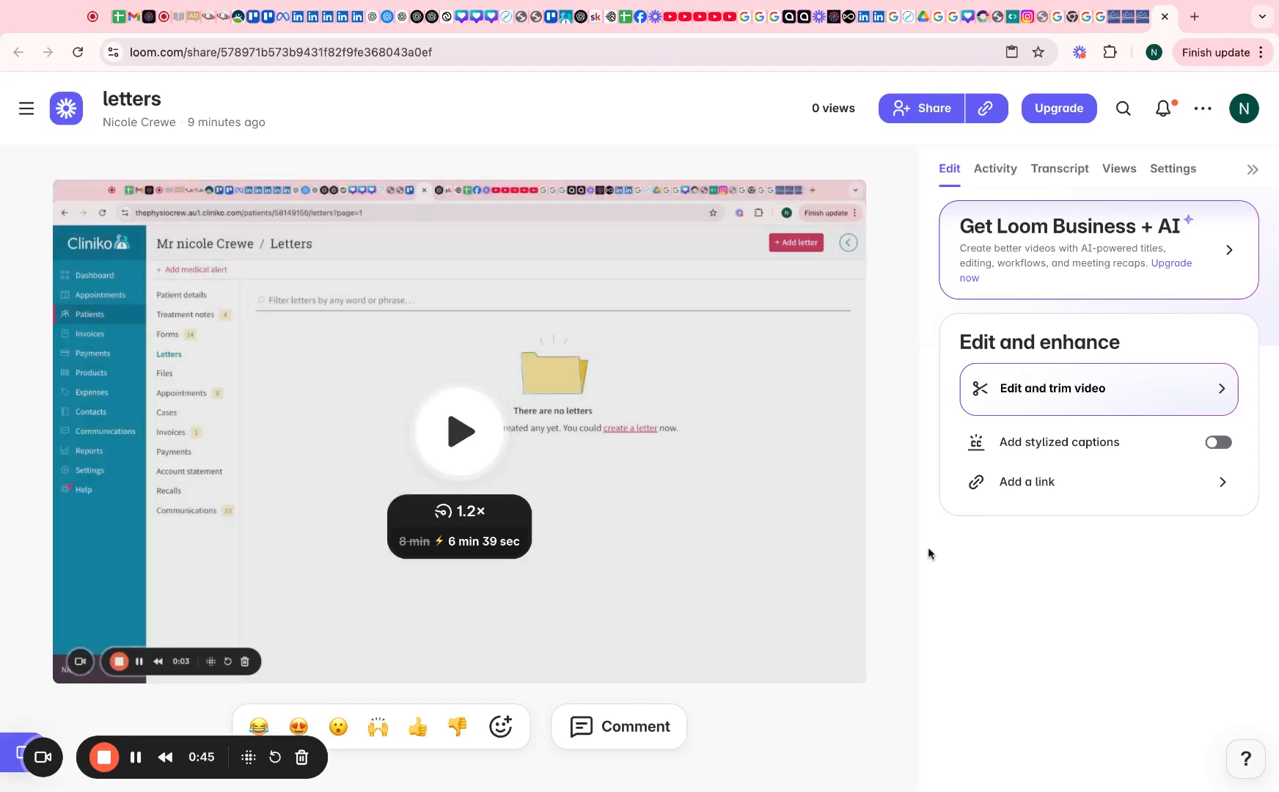
Show the letters video's transcript in Loom and copy all of it
{"action": "left_click", "coordinate": [1060, 168]}
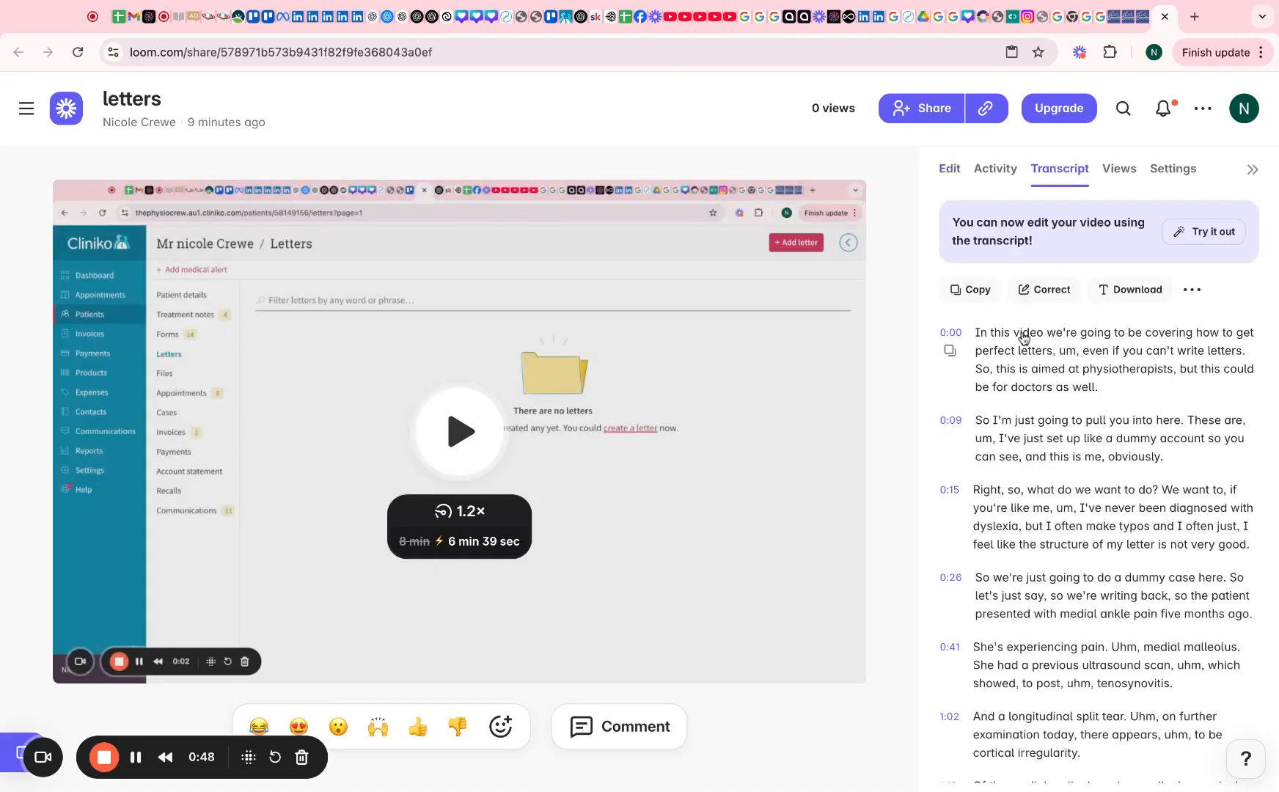
{"action": "left_click", "coordinate": [976, 292]}
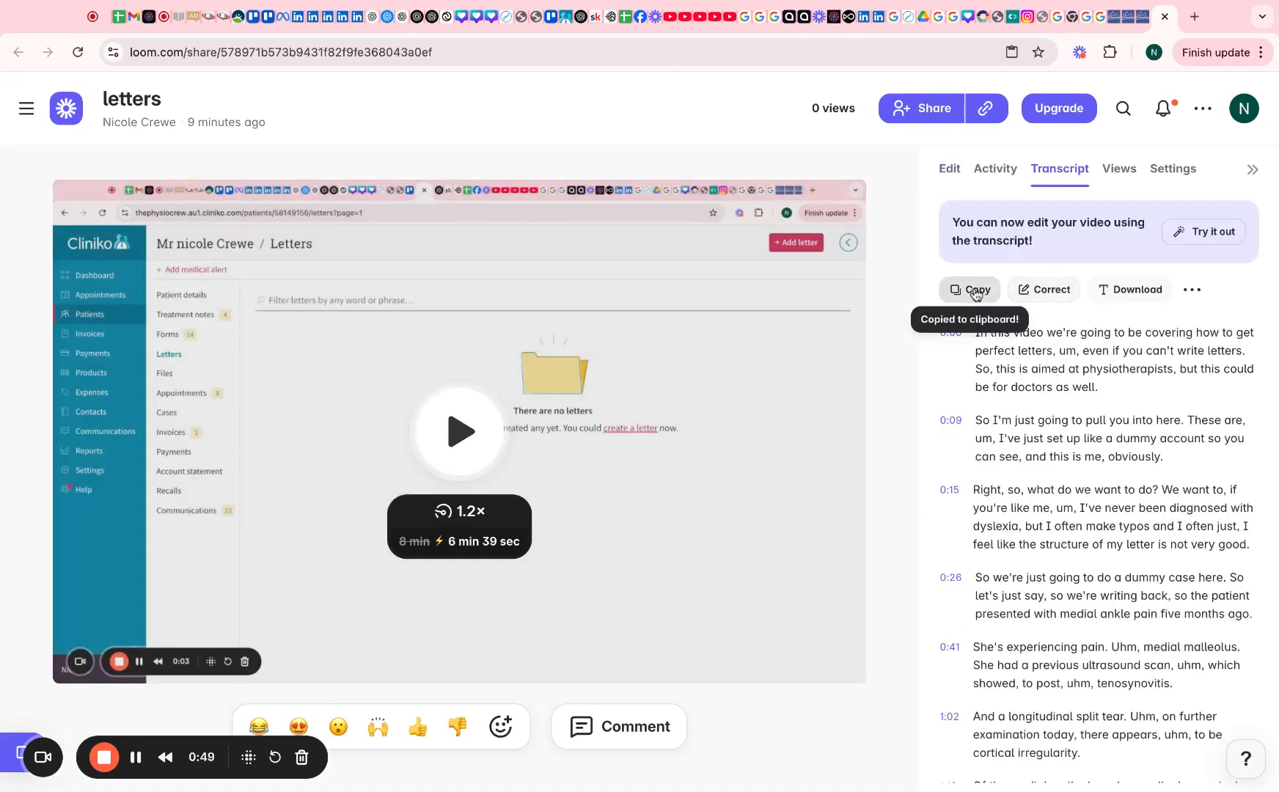
Draft an unsent ChatGPT request for an interesting YouTube video title for the following content
{"action": "left_click", "coordinate": [579, 21]}
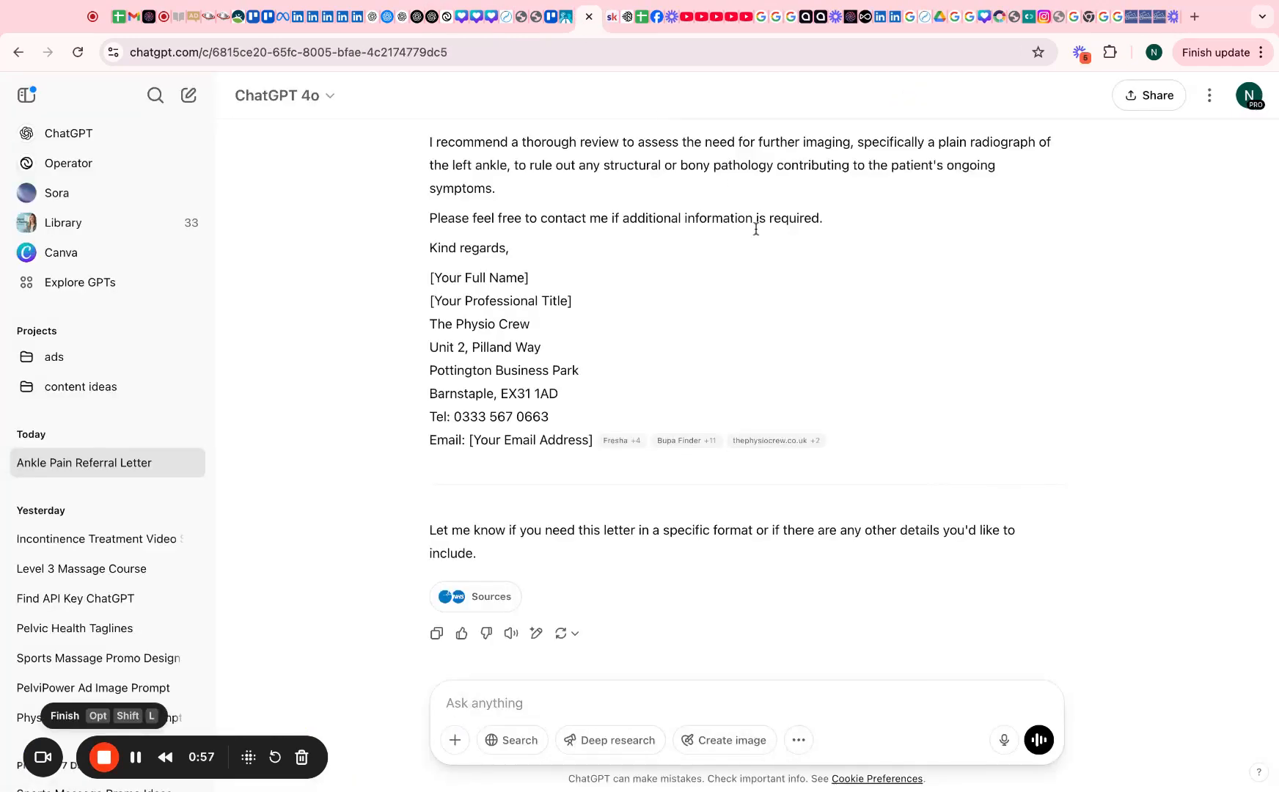
{"action": "scroll", "coordinate": [740, 212], "scroll_direction": "up", "scroll_amount": 10}
{"action": "scroll", "coordinate": [756, 229], "scroll_direction": "up", "scroll_amount": 4}
{"action": "scroll", "coordinate": [754, 226], "scroll_direction": "down", "scroll_amount": 15}
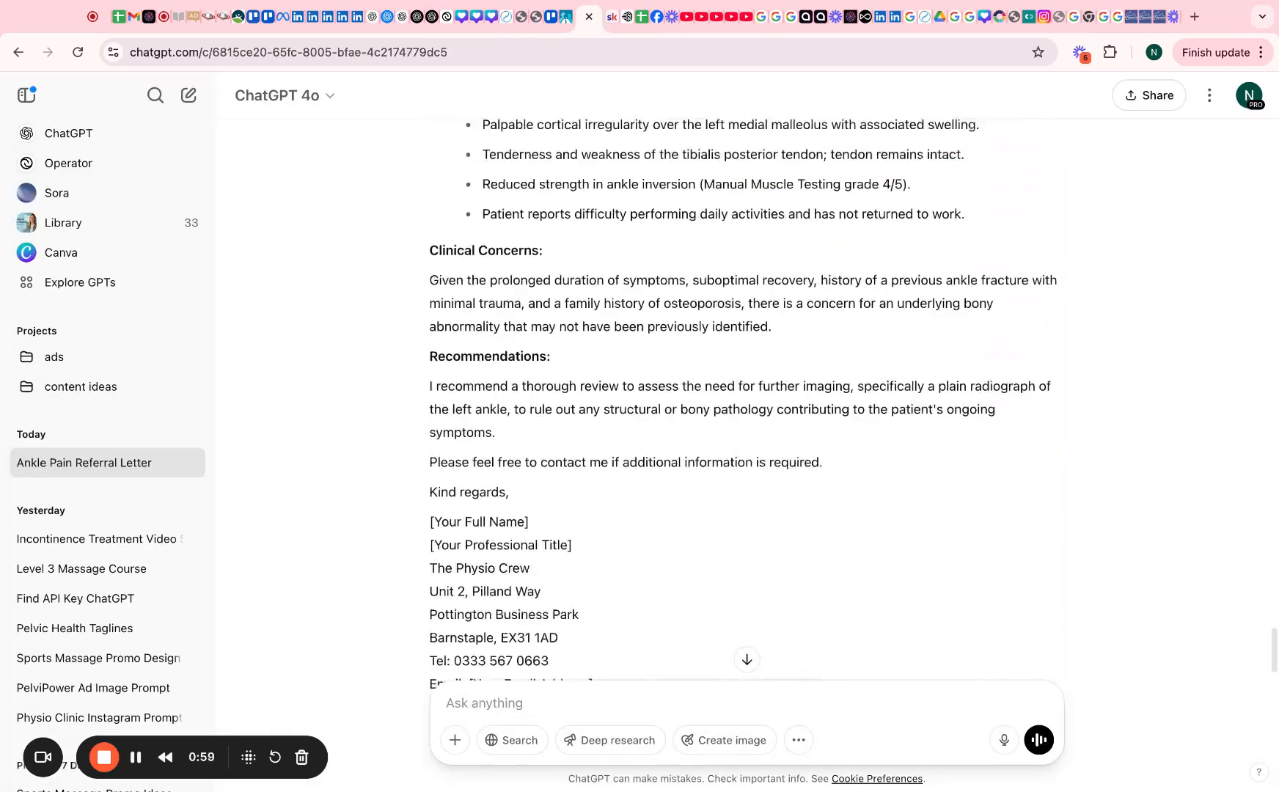
{"action": "left_click", "coordinate": [518, 706]}
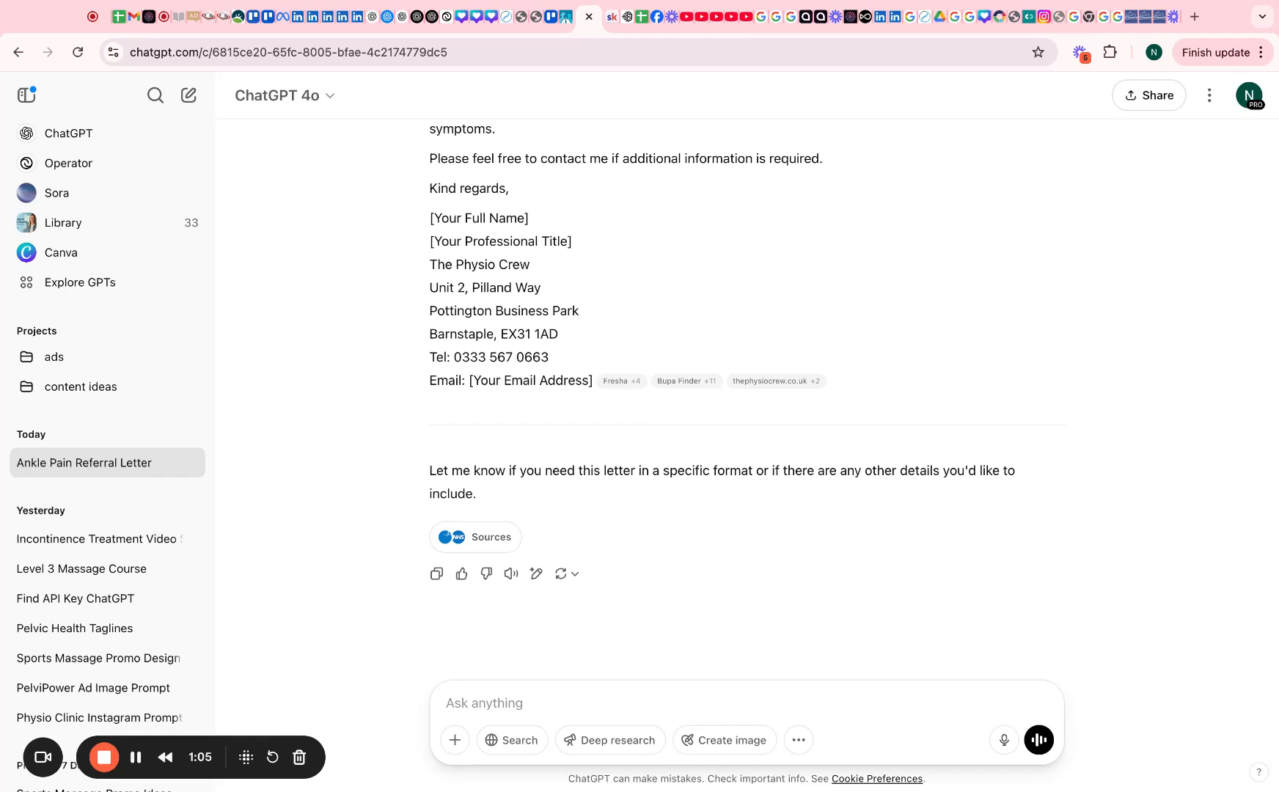
{"action": "type", "text": "create an interesting thum"}
{"action": "key", "text": "BackSpace"}
{"action": "key", "text": "BackSpace"}
{"action": "key", "text": "BackSpace"}
{"action": "key", "text": "BackSpace"}
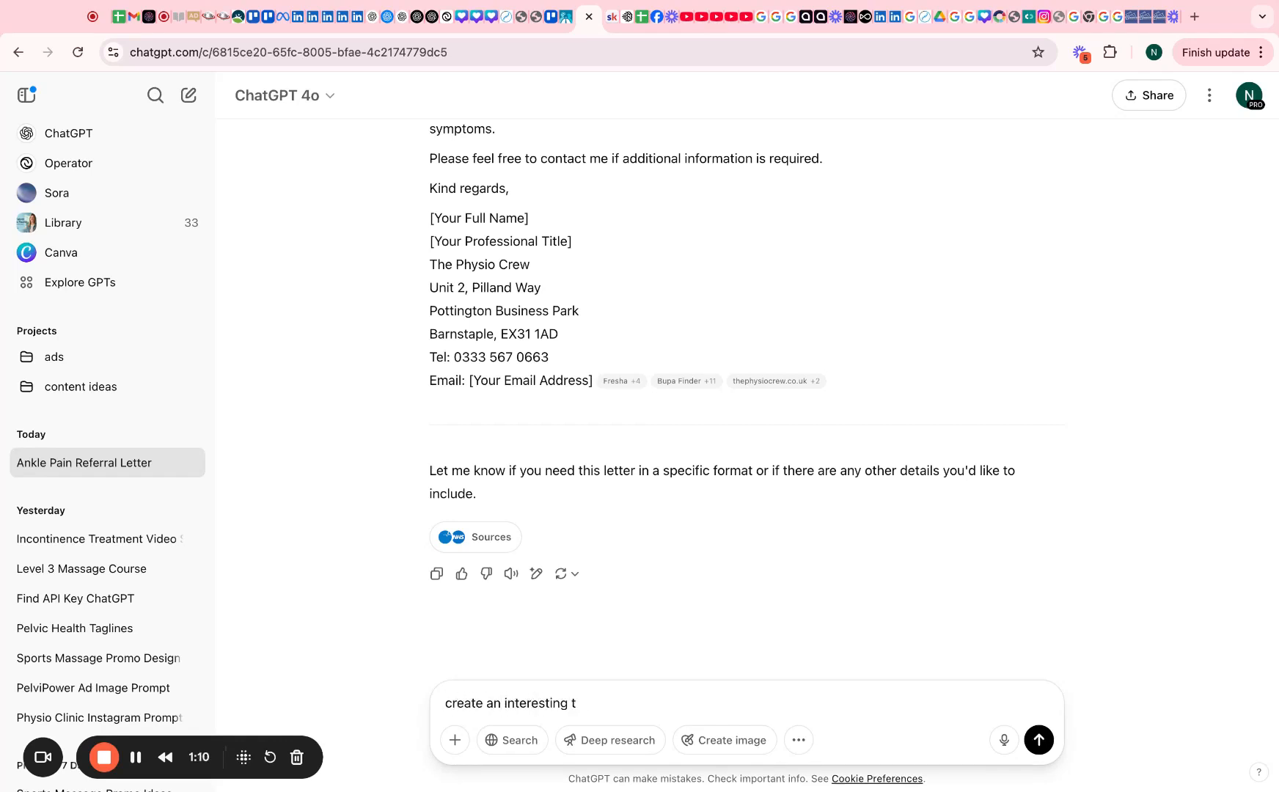
{"action": "type", "text": "title for a youtube video wit"}
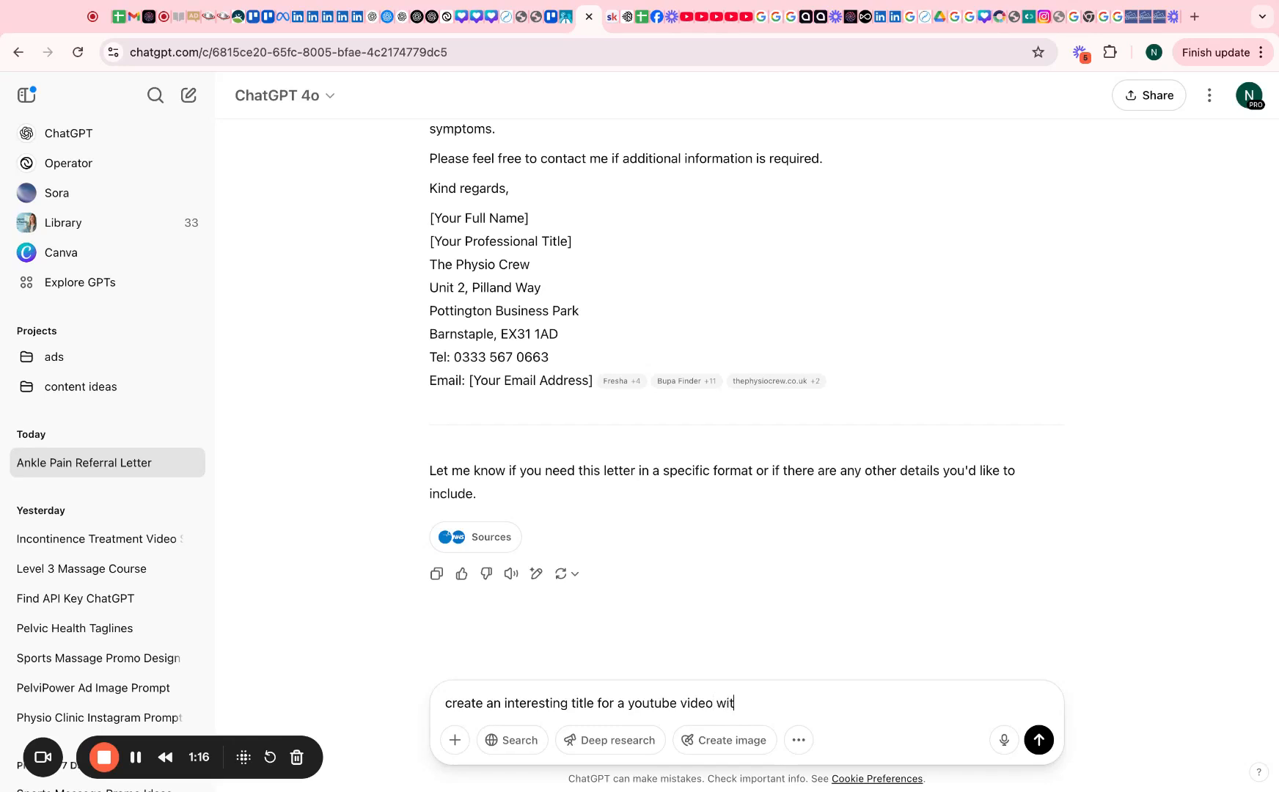
{"action": "type", "text": "h the following content"}
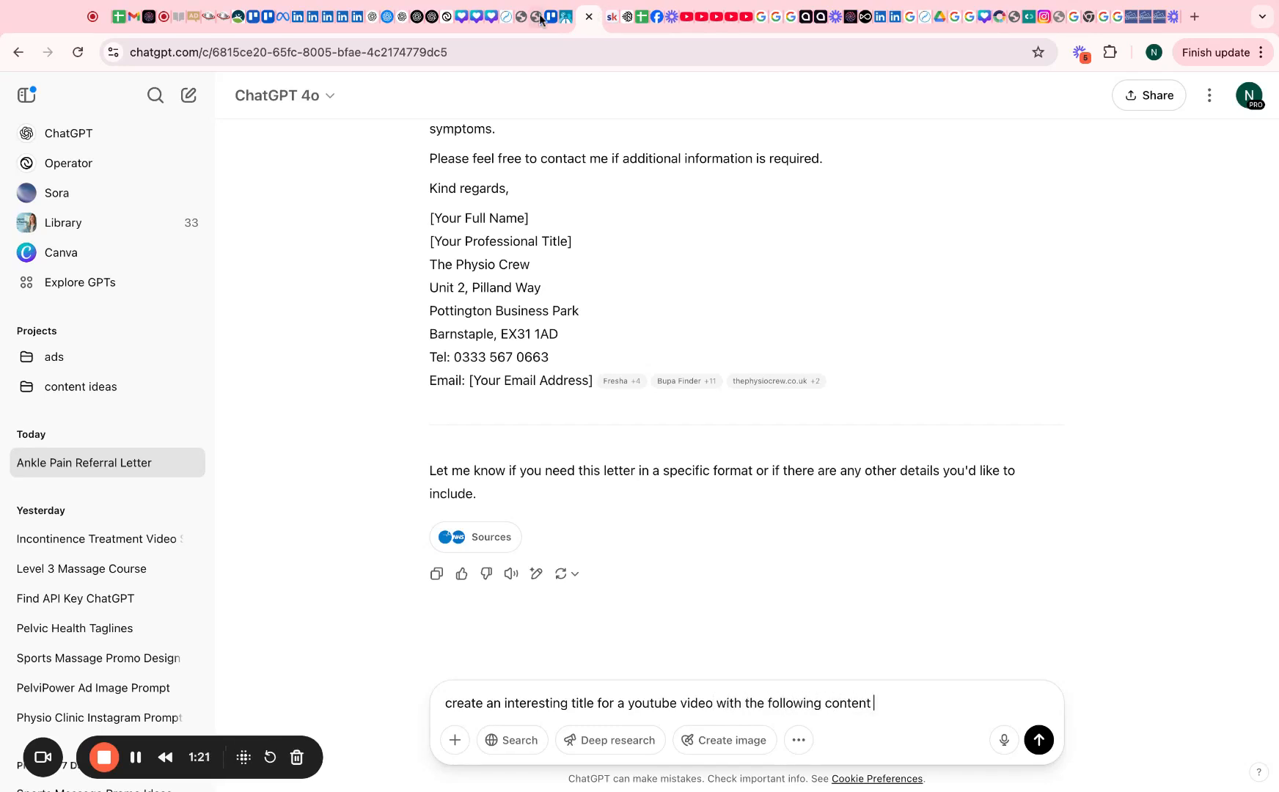
{"action": "left_click", "coordinate": [1171, 17]}
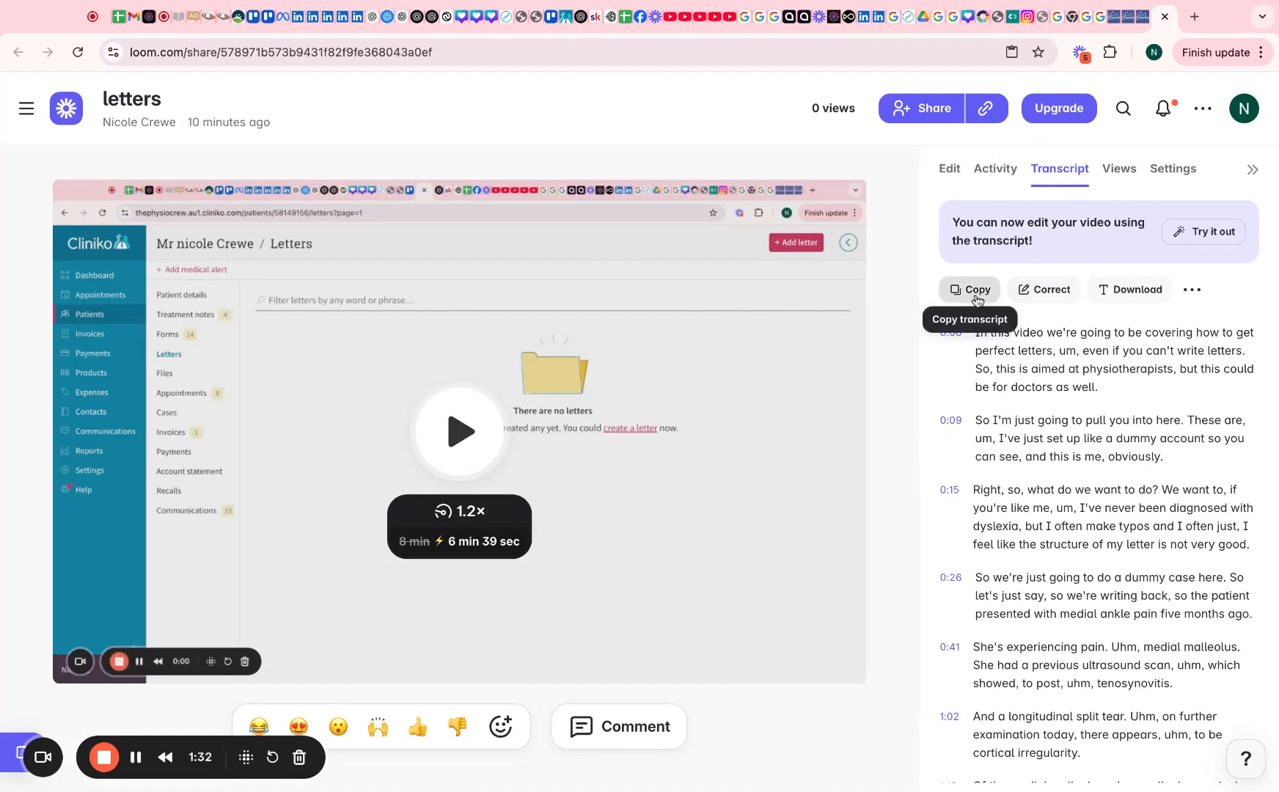
Paste the Loom transcript after the title request and send it to ChatGPT
{"action": "left_click", "coordinate": [579, 18]}
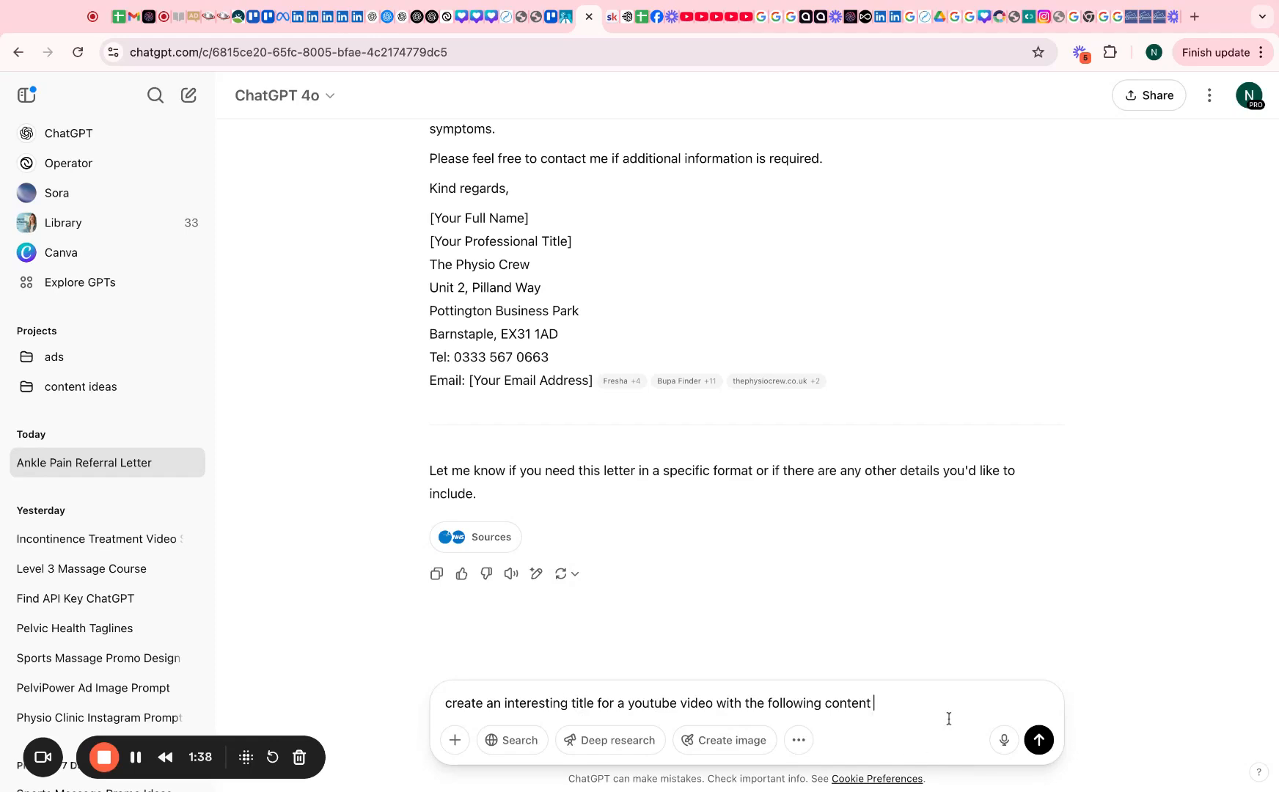
{"action": "key", "text": "ctrl+v"}
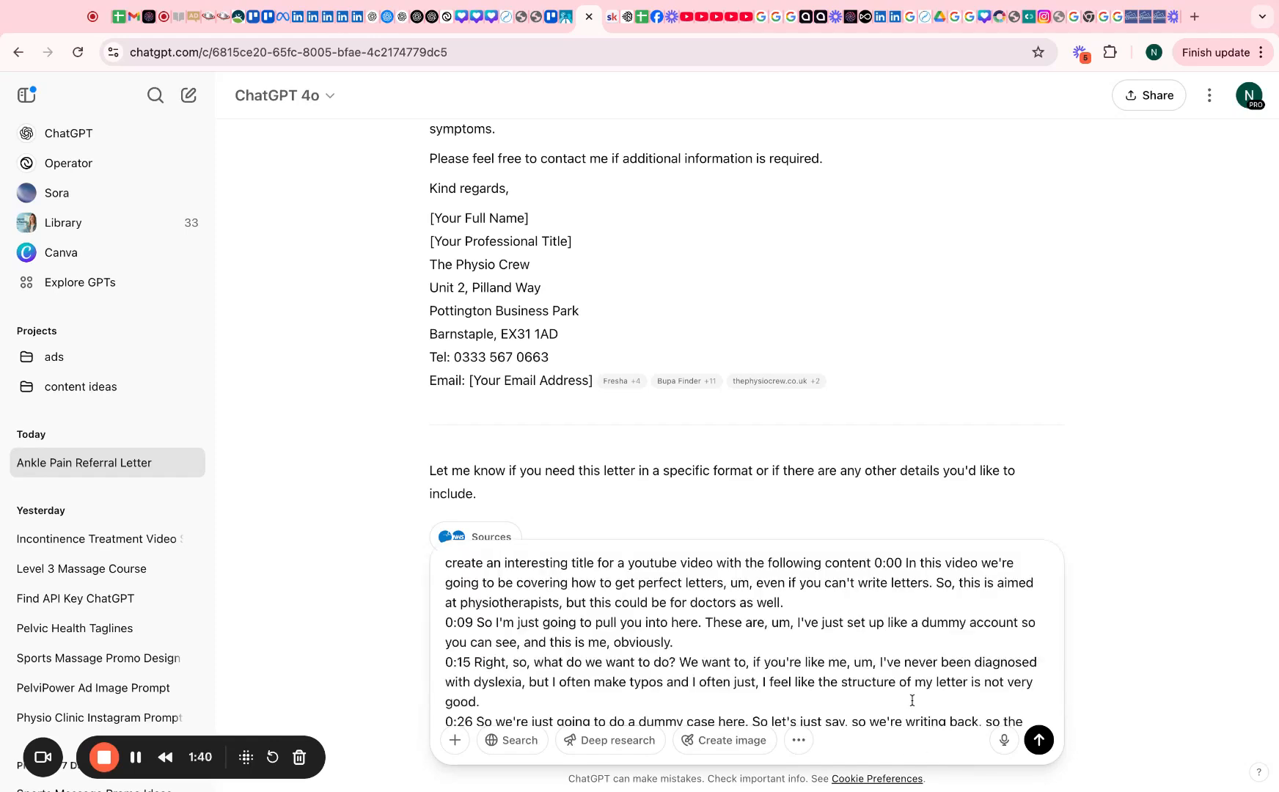
{"action": "key", "text": "Return"}
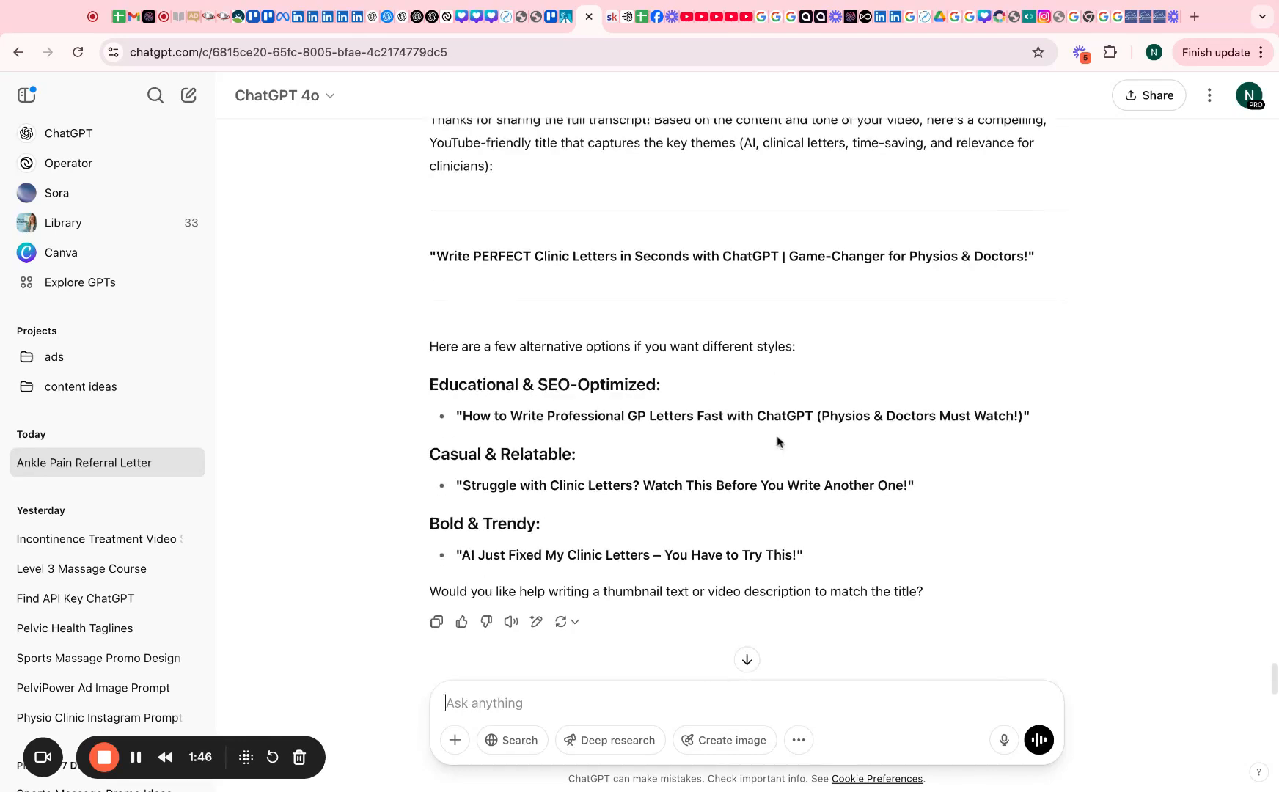
Reply 'these sound boring' to get catchier title options
{"action": "scroll", "coordinate": [779, 442], "scroll_direction": "down", "scroll_amount": 2}
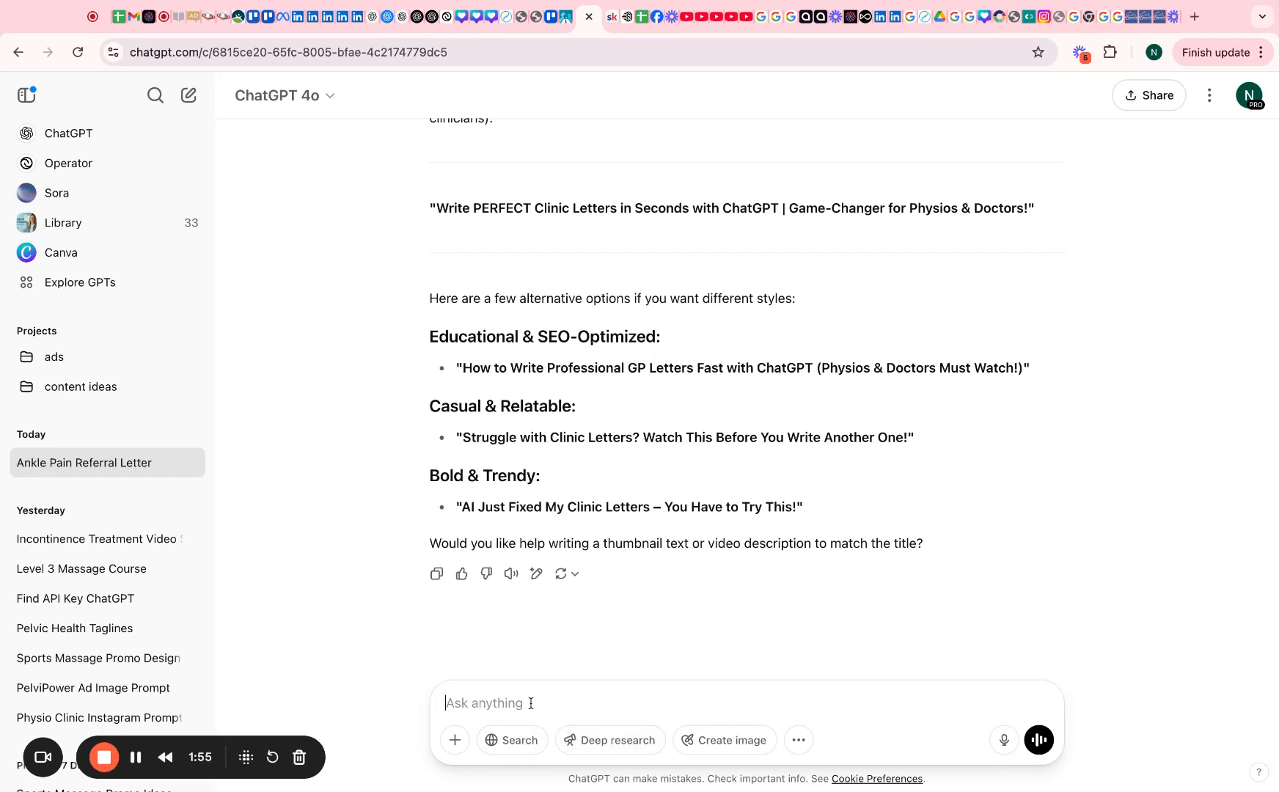
{"action": "type", "text": "these sound boring"}
{"action": "key", "text": "Return"}
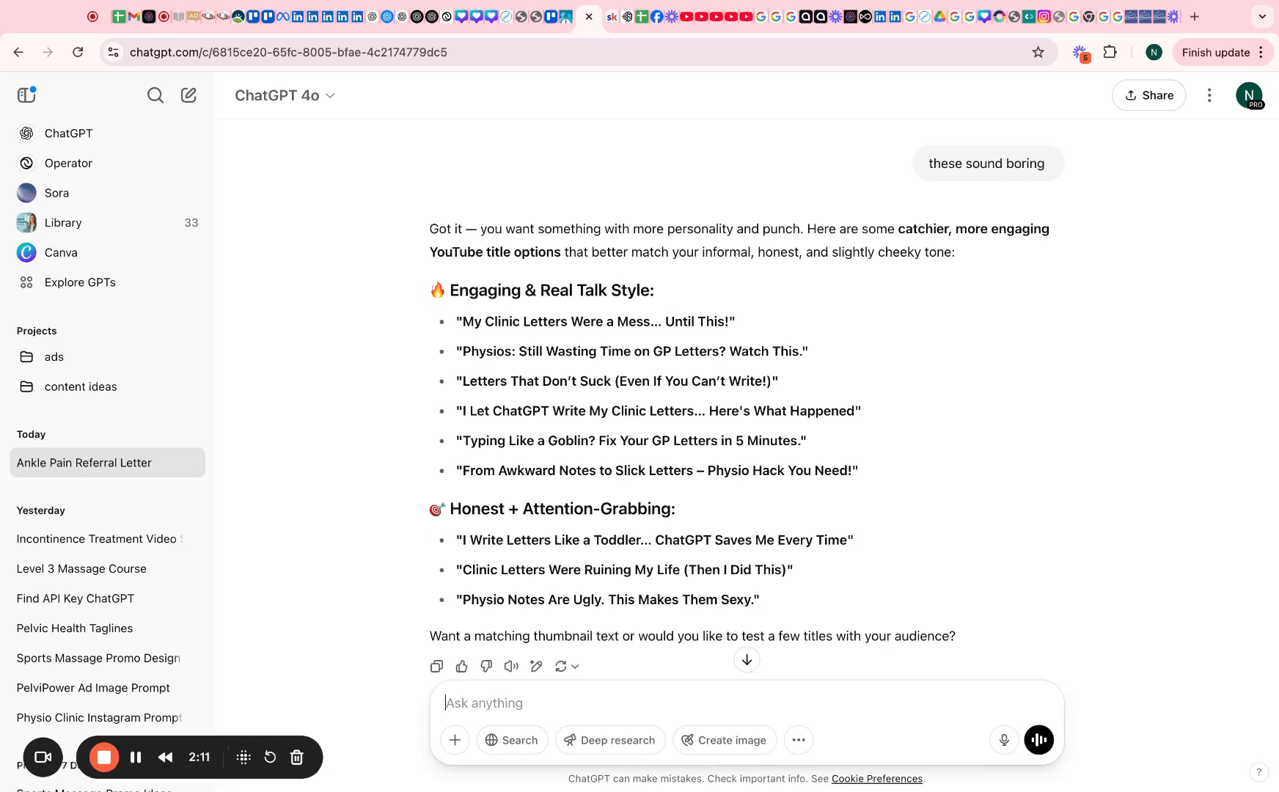
Select and copy the title 'I Write Letters Like a Toddler... ChatGPT Saves Me Every Time'
{"action": "mouse_move", "coordinate": [564, 540]}
{"action": "left_mouse_down"}
{"action": "mouse_move", "coordinate": [847, 541]}
{"action": "mouse_move", "coordinate": [463, 541]}
{"action": "left_mouse_up"}
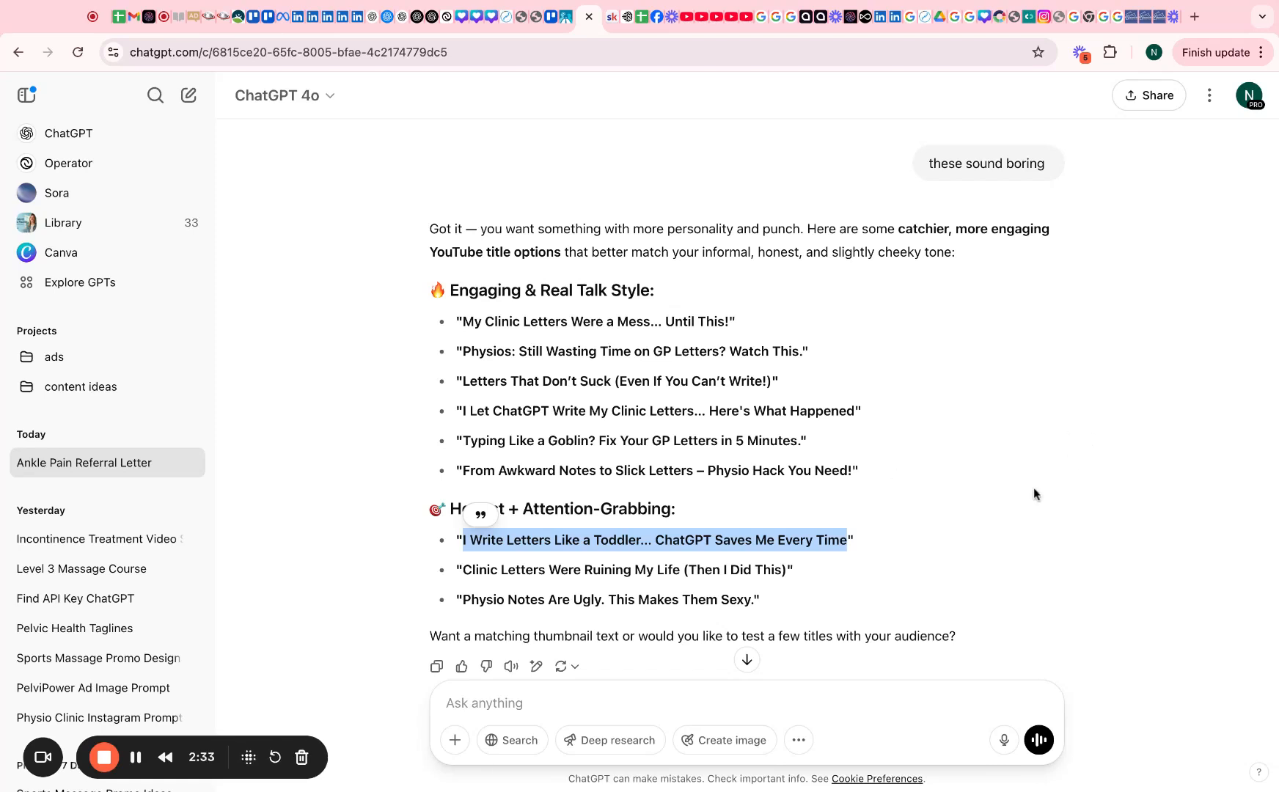
{"action": "scroll", "coordinate": [734, 477], "scroll_direction": "down", "scroll_amount": 3}
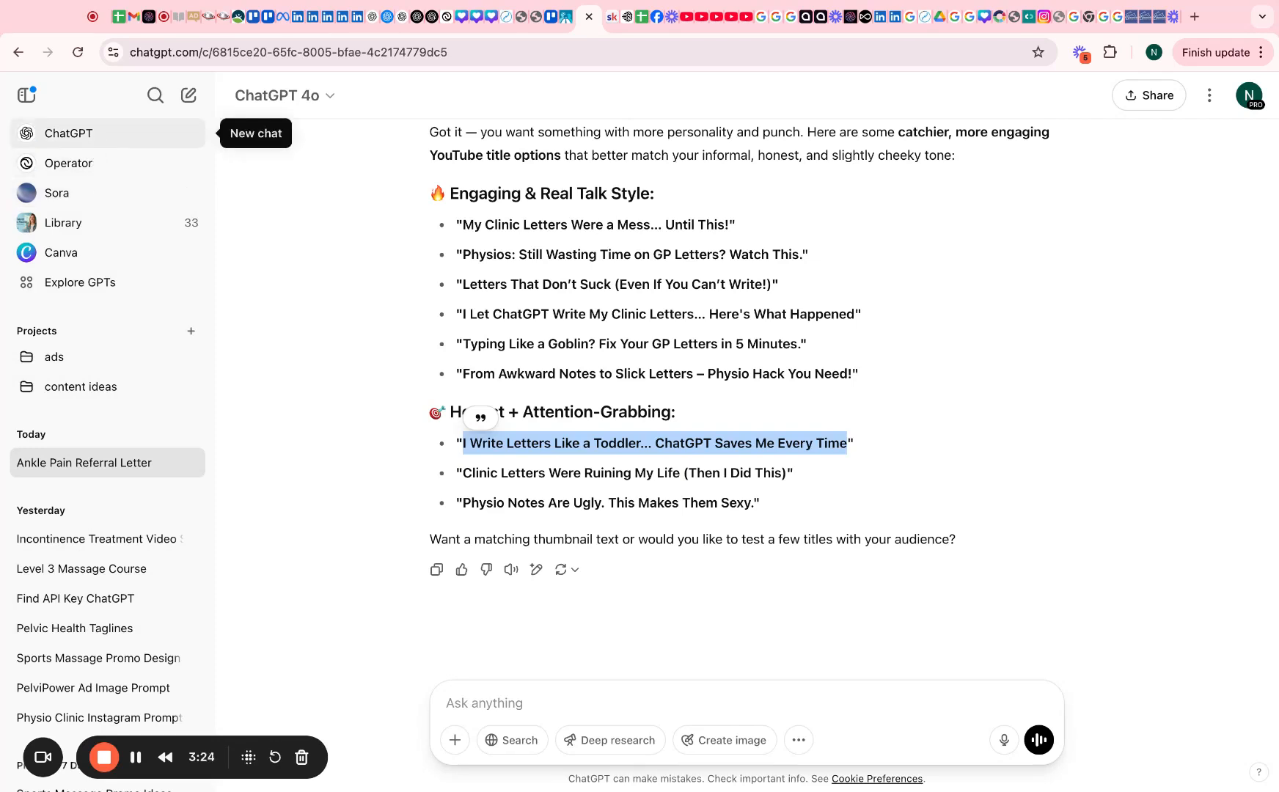
Start a new chat with the AI Image Prompt GPT from My GPTs
{"action": "left_click", "coordinate": [68, 132]}
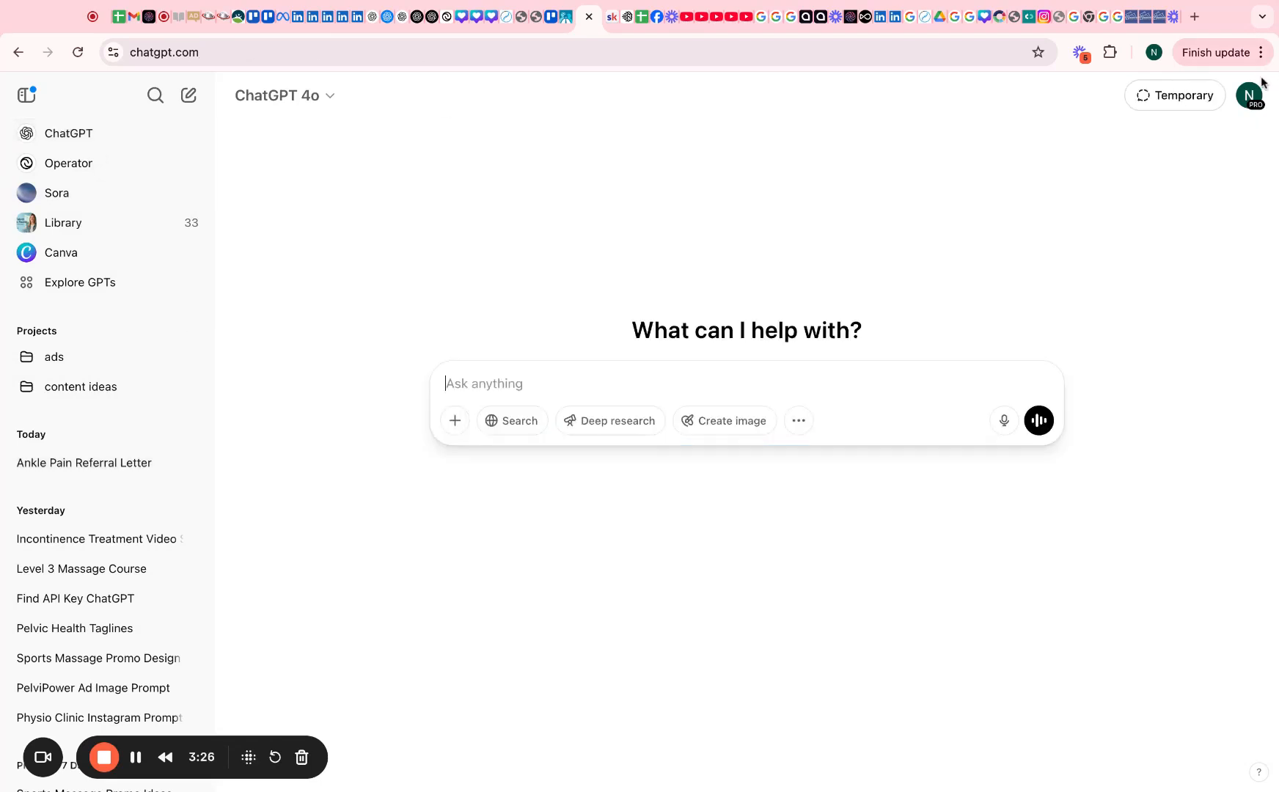
{"action": "left_click", "coordinate": [1249, 96]}
{"action": "left_click", "coordinate": [1117, 176]}
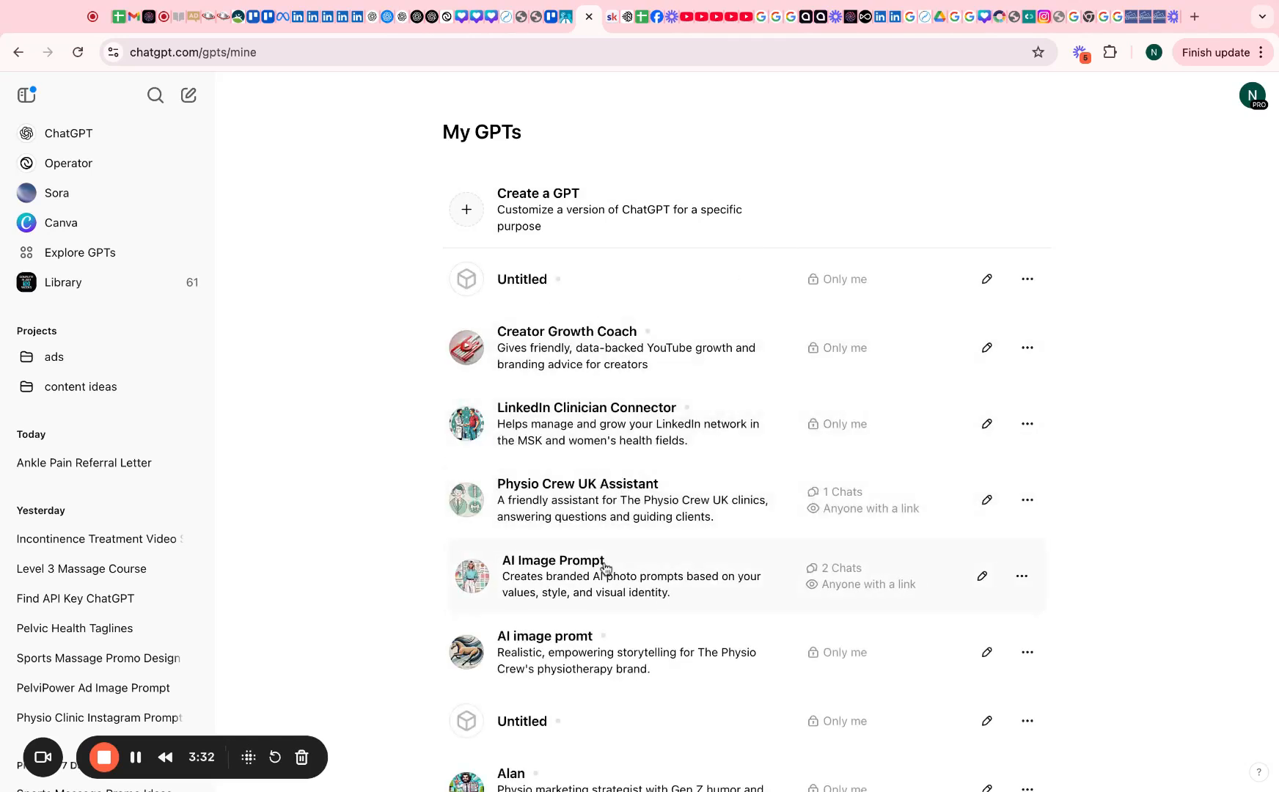
{"action": "left_click", "coordinate": [587, 568]}
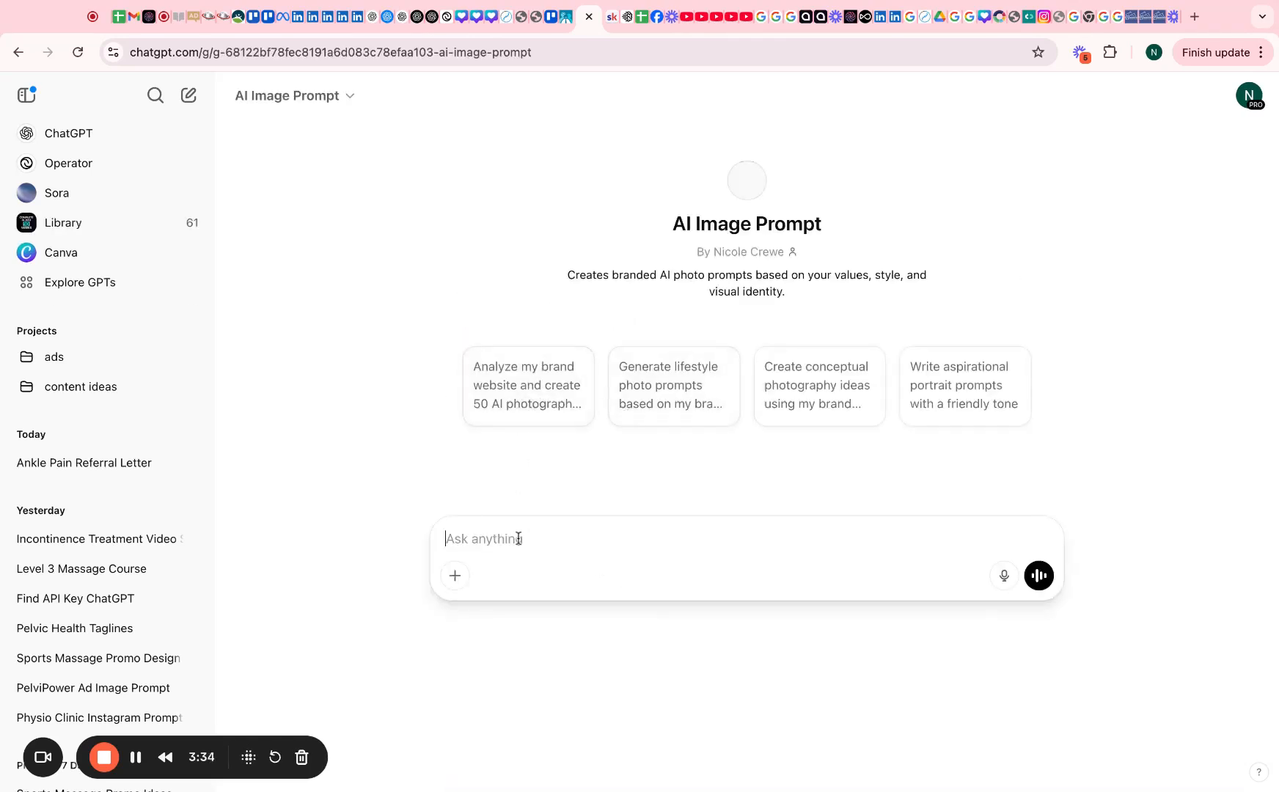
Type 'write me a prompt for an ai image ad' followed by the pasted toddler title
{"action": "type", "text": "write me a prompt for an ai image ai"}
{"action": "key", "text": "BackSpace"}
{"action": "type", "text": "d"}
{"action": "key", "text": "super+v"}
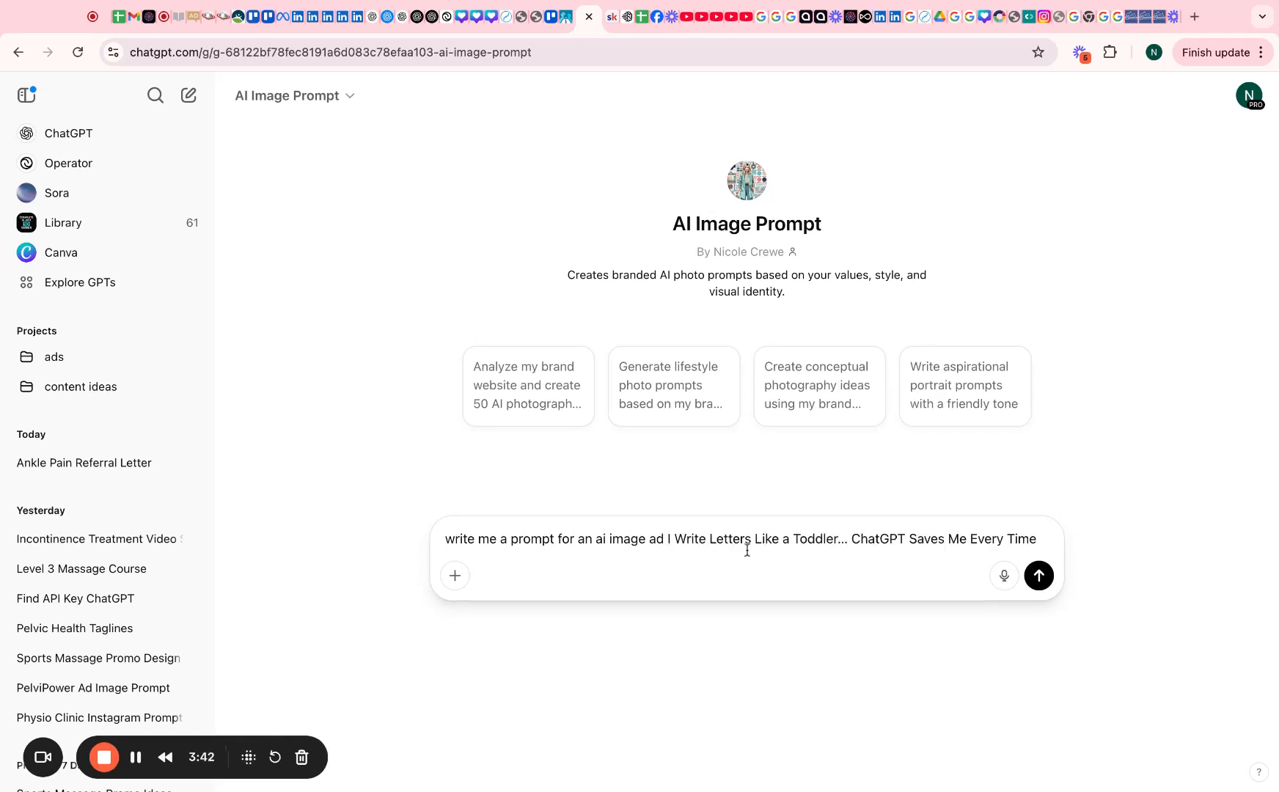
Insert 'Clinic' into the title and turn the request into one for a YouTube thumbnail
{"action": "left_click", "coordinate": [709, 543]}
{"action": "type", "text": "Clinic"}
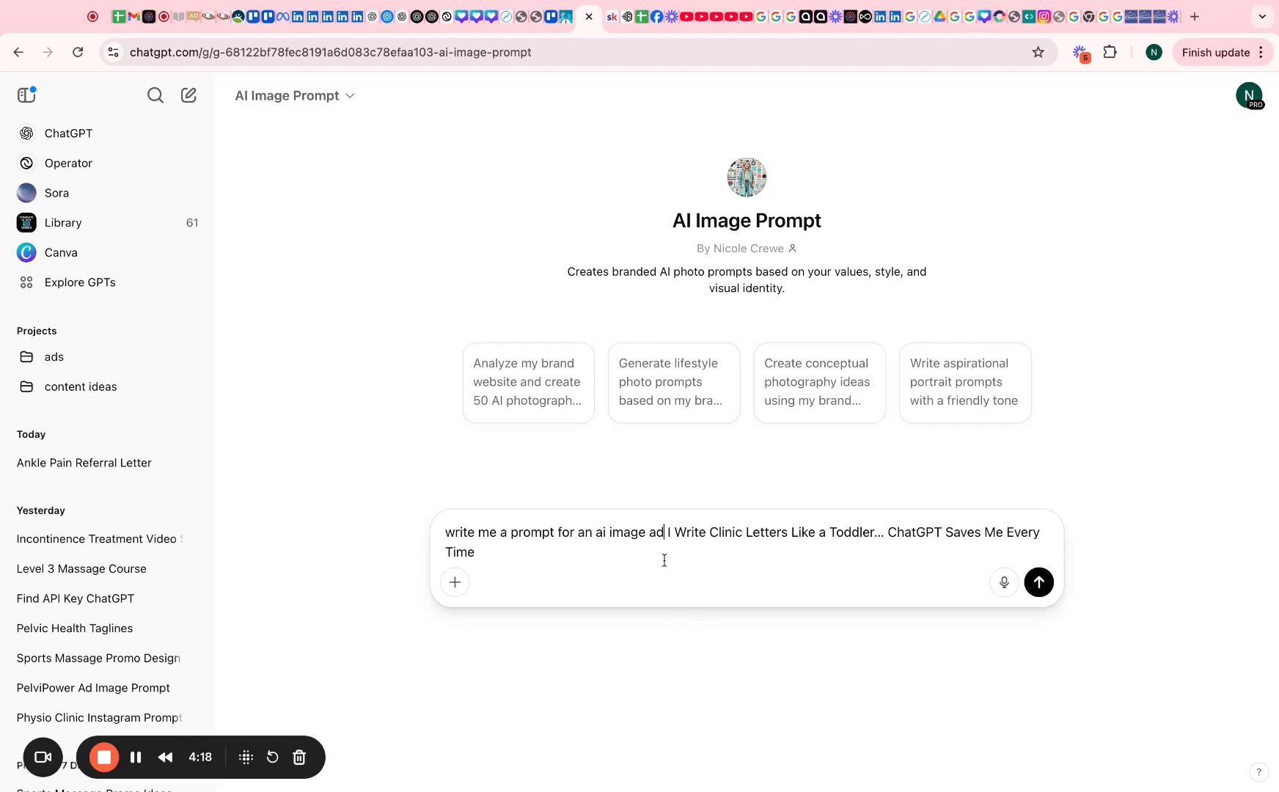
{"action": "type", "text": "you ayou"}
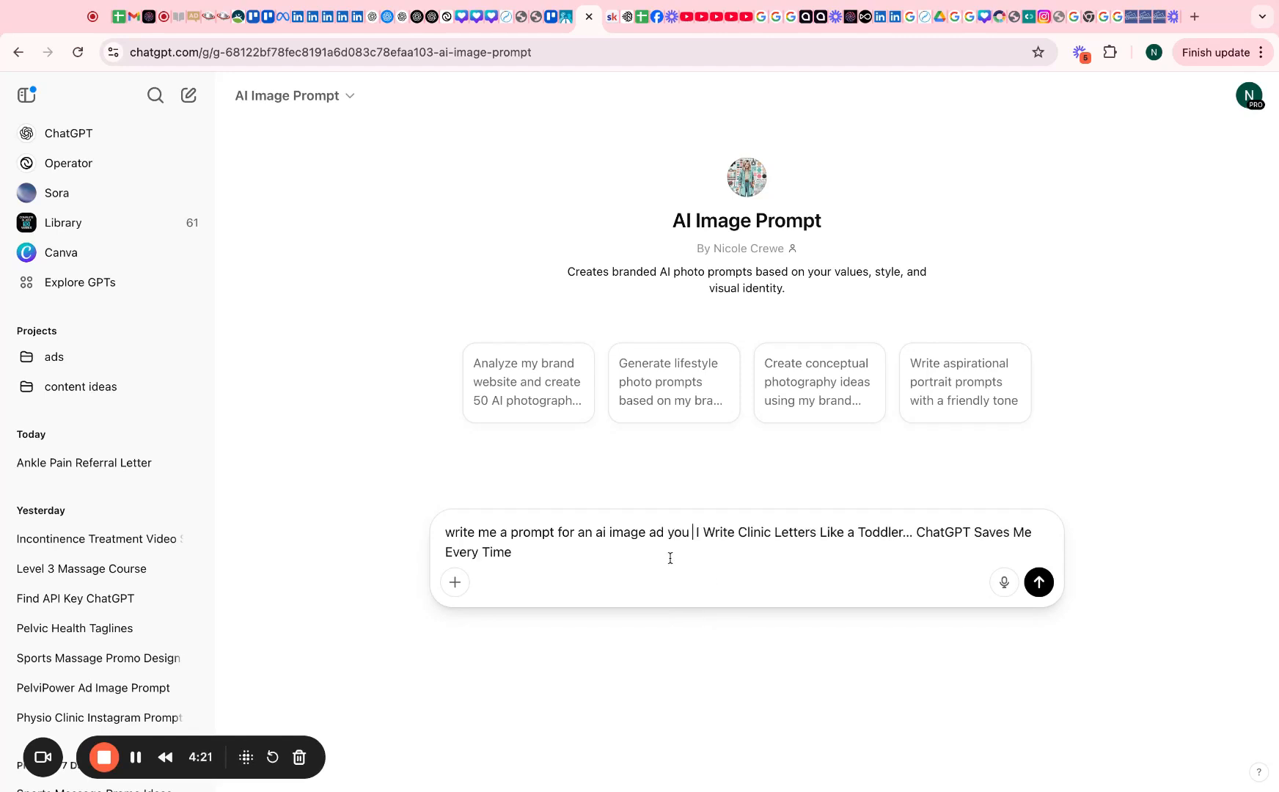
{"action": "type", "text": " thumbnail"}
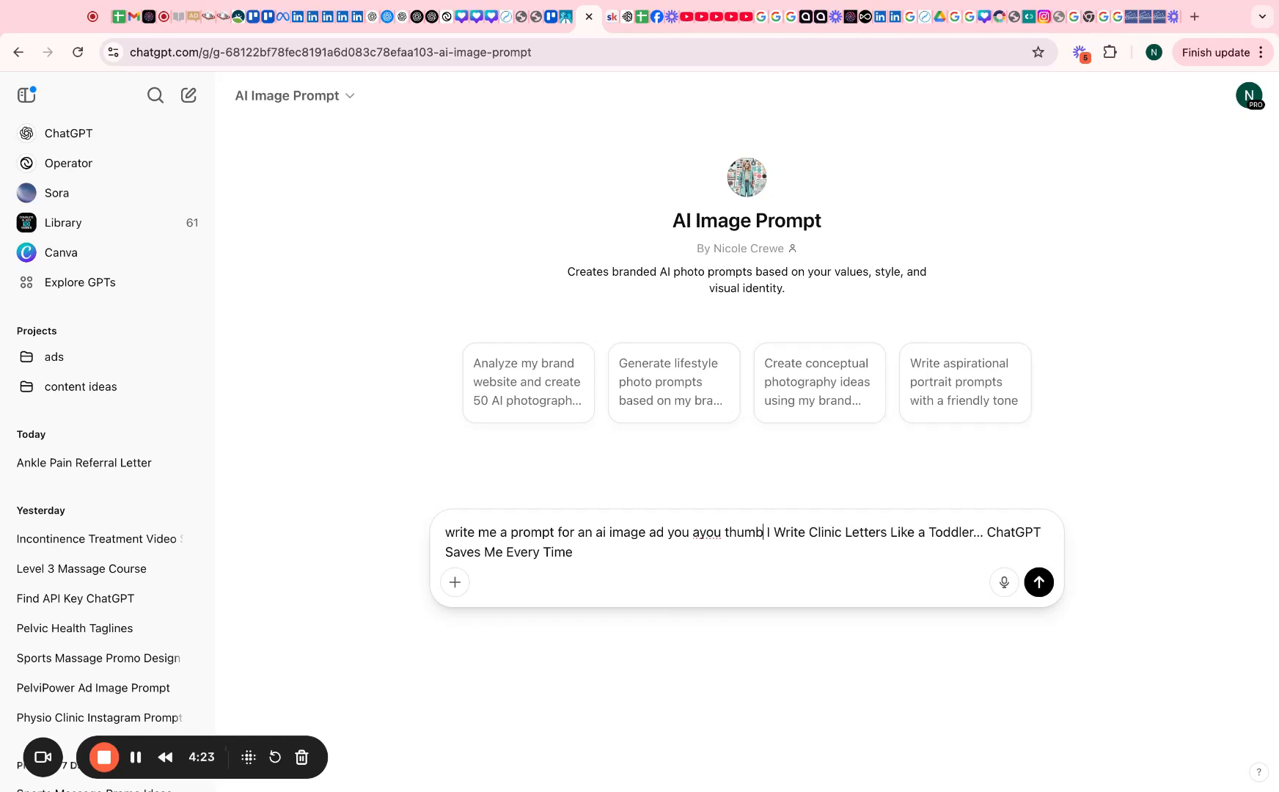
{"action": "left_click", "coordinate": [724, 530]}
{"action": "type", "text": "tube"}
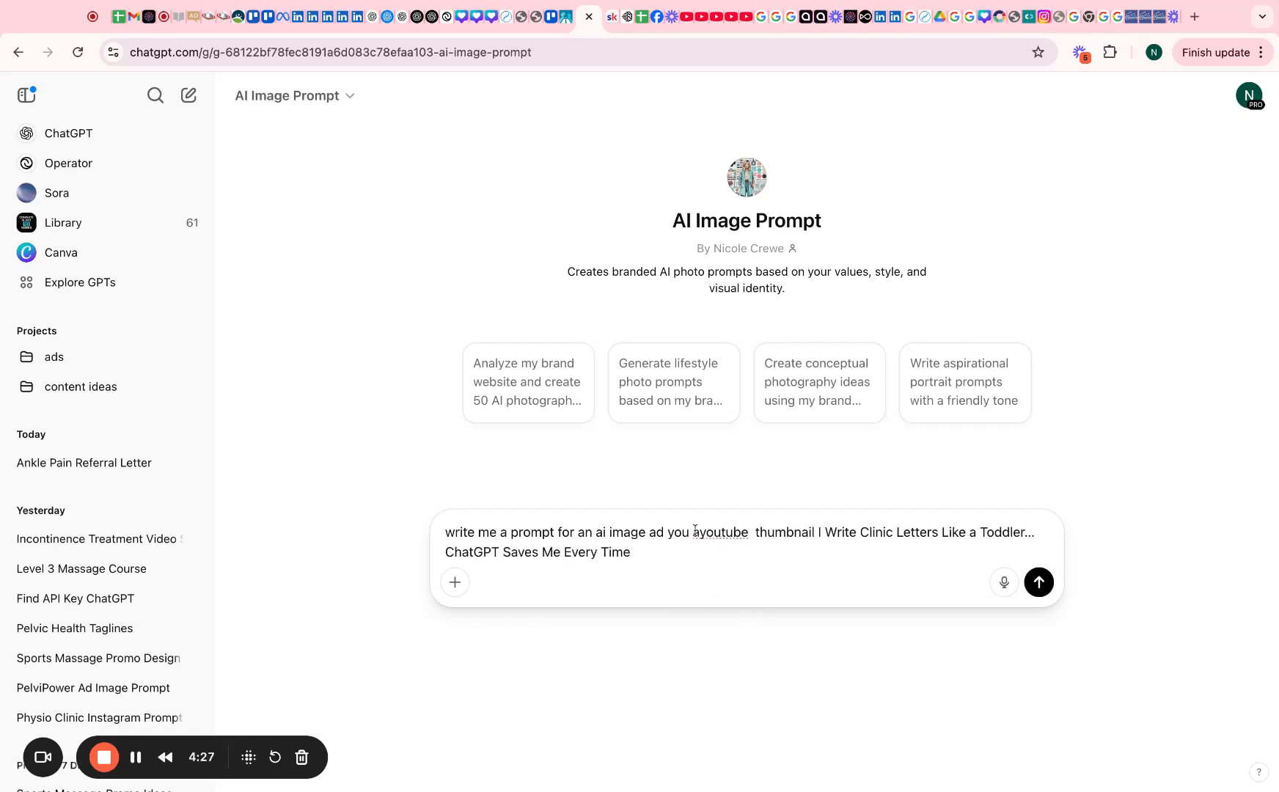
{"action": "left_click", "coordinate": [699, 532]}
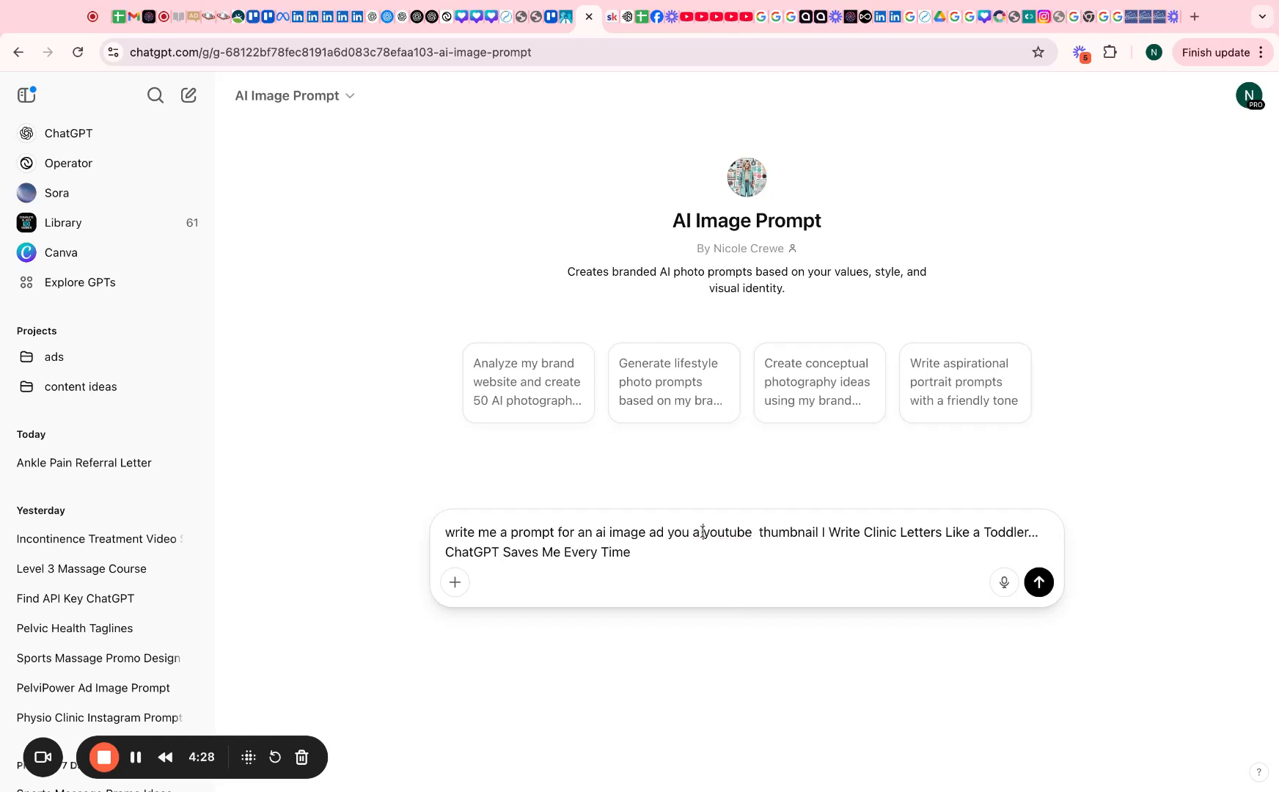
Add 'with the title' and quote the title, then send the thumbnail prompt request
{"action": "left_click", "coordinate": [819, 531]}
{"action": "type", "text": "with the titl"}
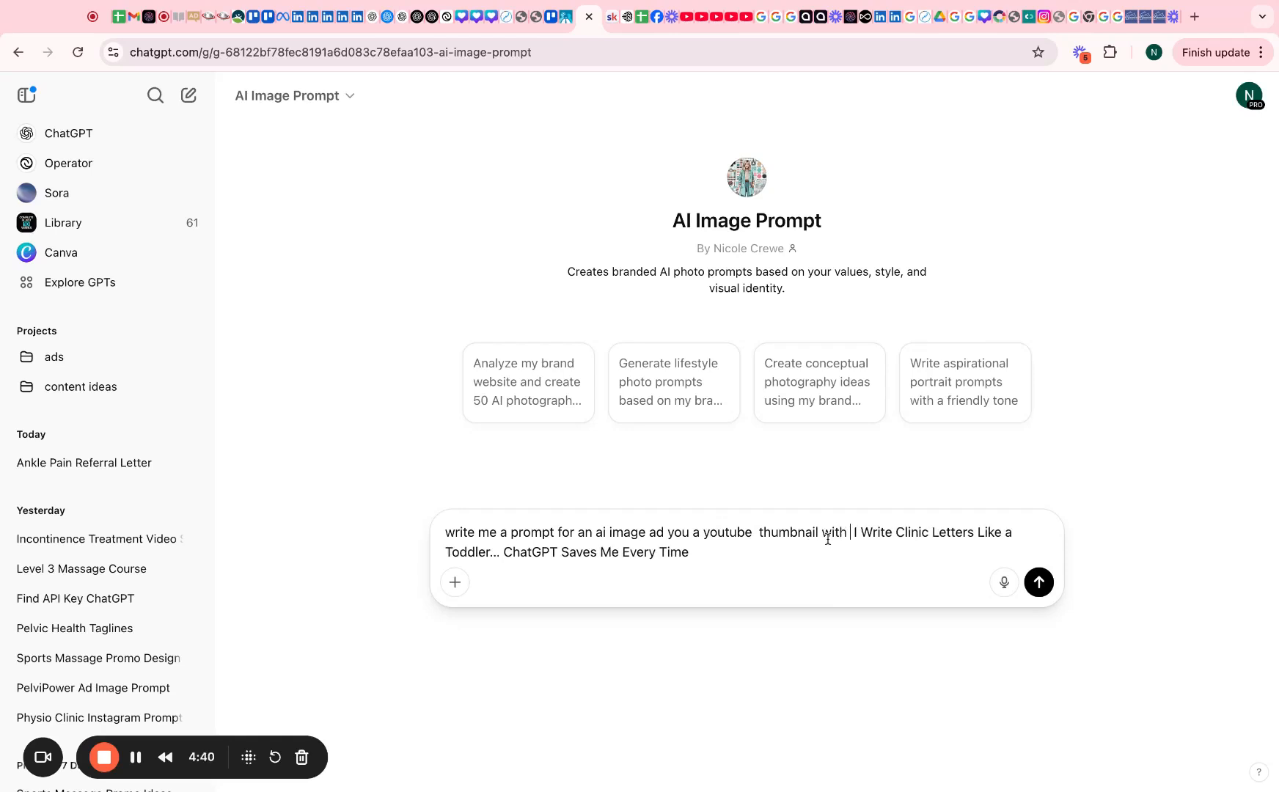
{"action": "type", "text": "e \""}
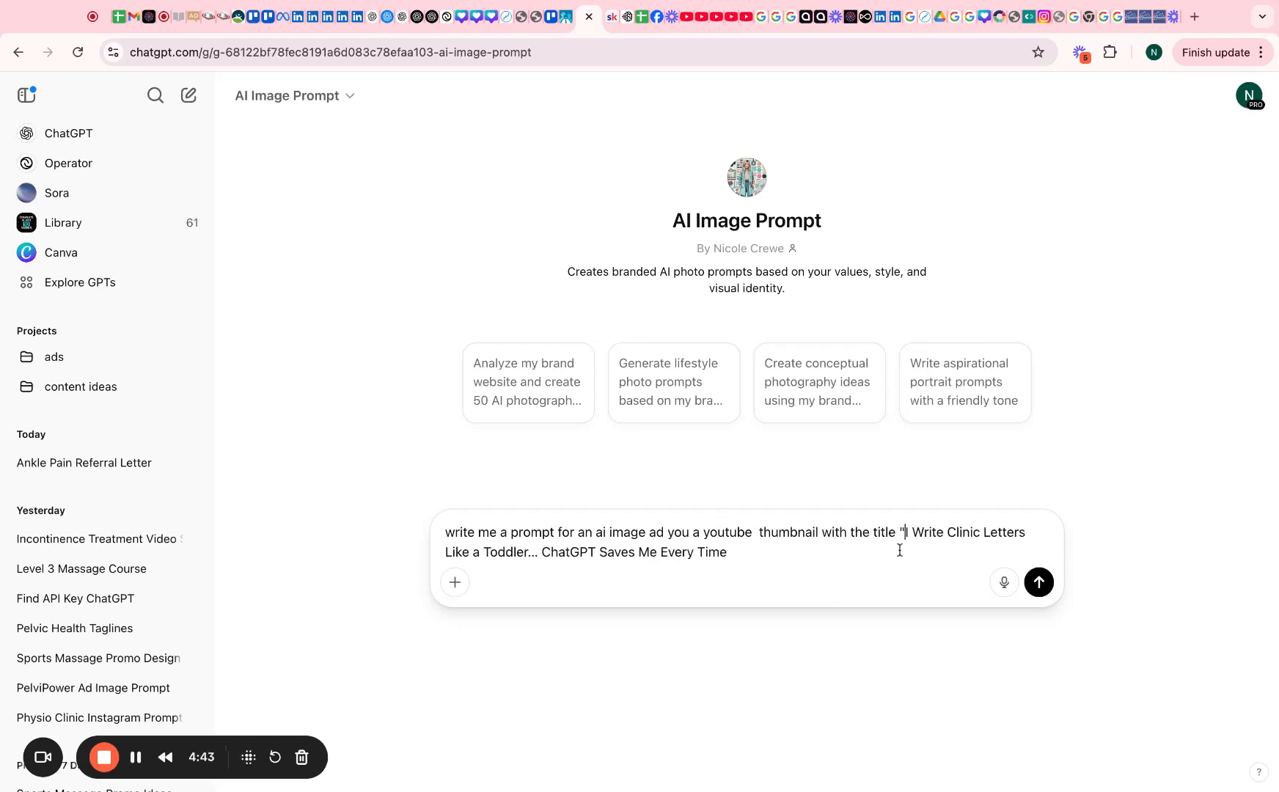
{"action": "left_click", "coordinate": [772, 547]}
{"action": "type", "text": "\""}
{"action": "left_click", "coordinate": [1039, 582]}
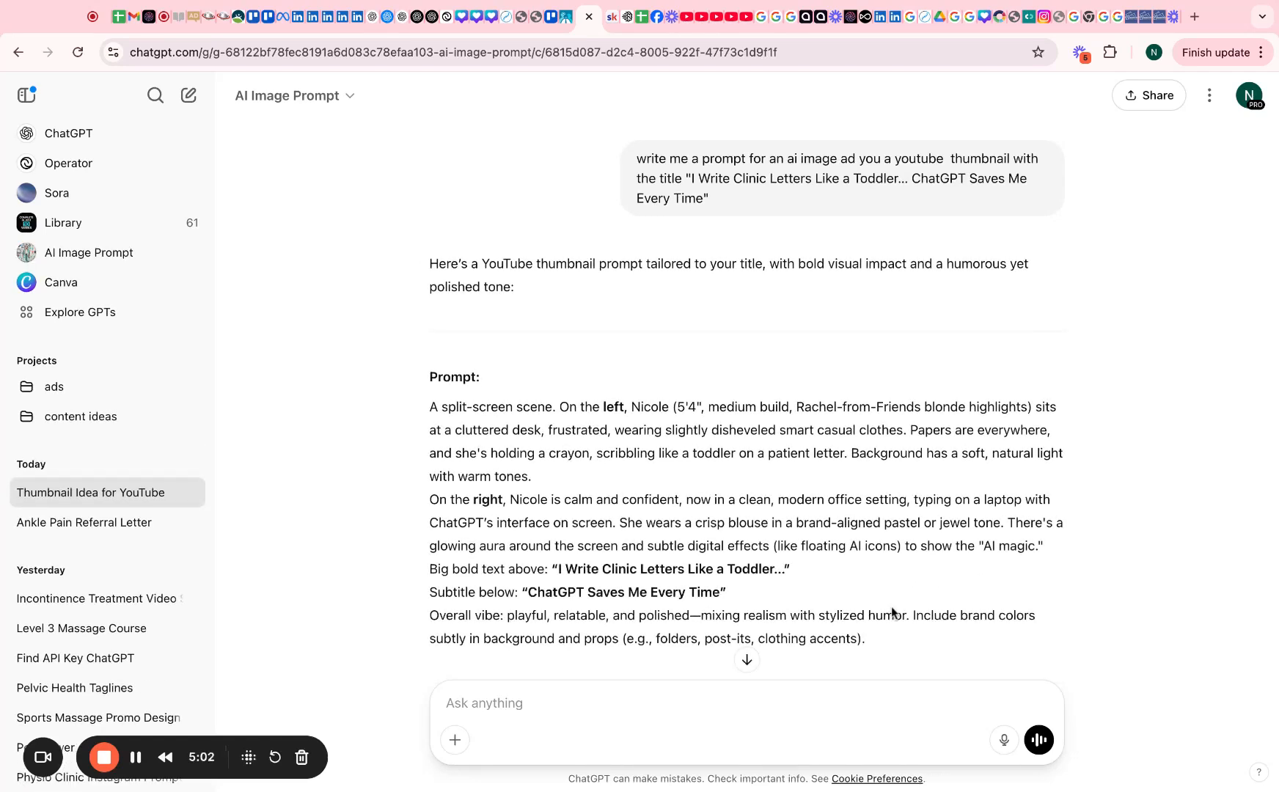
Select the entire split-screen thumbnail prompt paragraph in ChatGPT's reply and copy it
{"action": "left_click_drag", "start_coordinate": [855, 638], "coordinate": [867, 640]}
{"action": "triple_click", "coordinate": [867, 639]}
{"action": "key", "text": "super+c"}
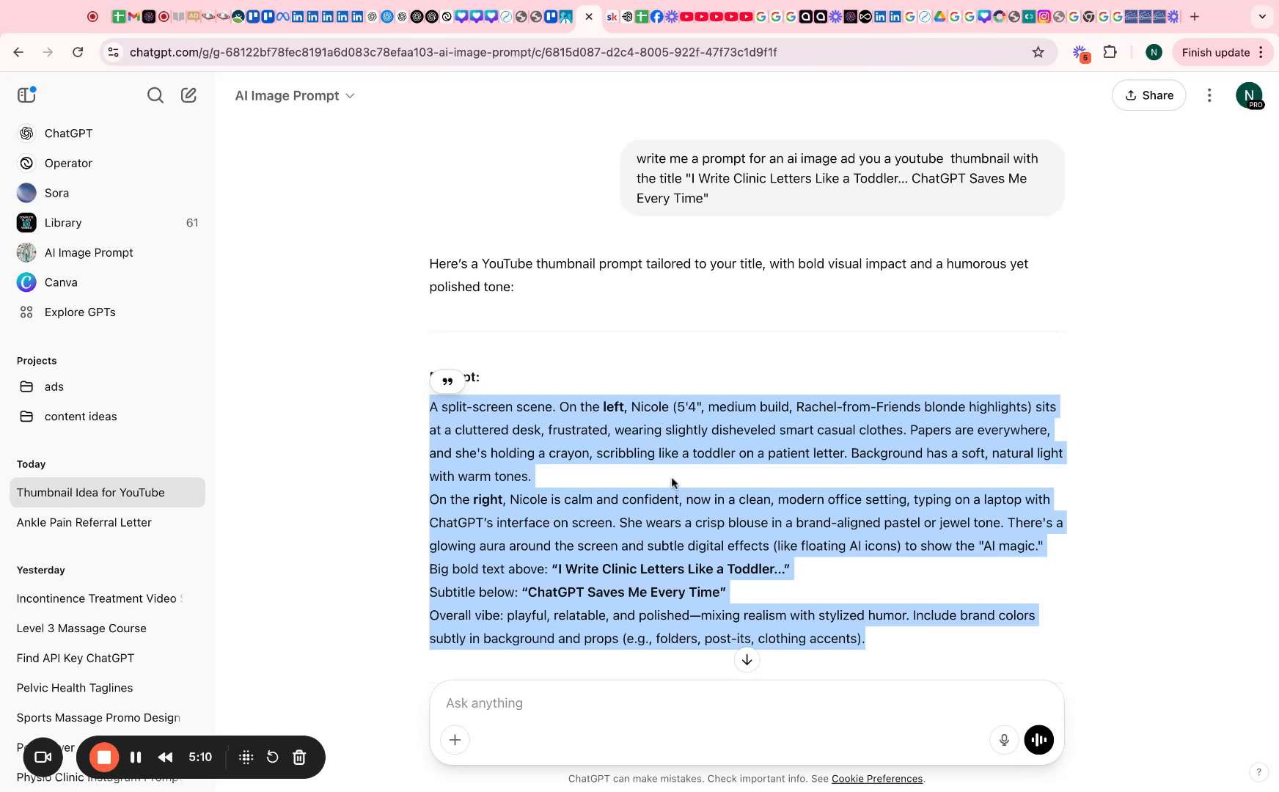
{"action": "scroll", "coordinate": [645, 620], "scroll_direction": "down", "scroll_amount": 2}
{"action": "scroll", "coordinate": [619, 586], "scroll_direction": "down", "scroll_amount": 3}
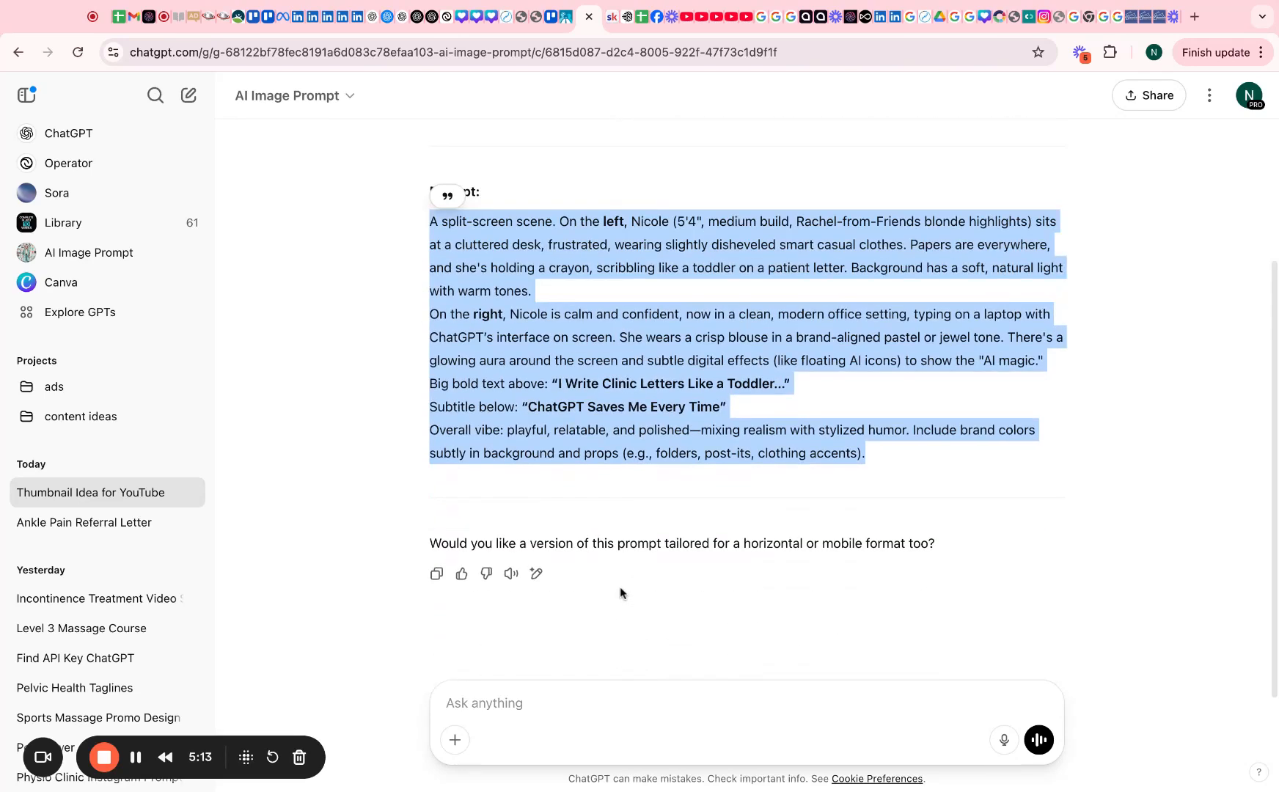
{"action": "scroll", "coordinate": [610, 437], "scroll_direction": "up", "scroll_amount": 5}
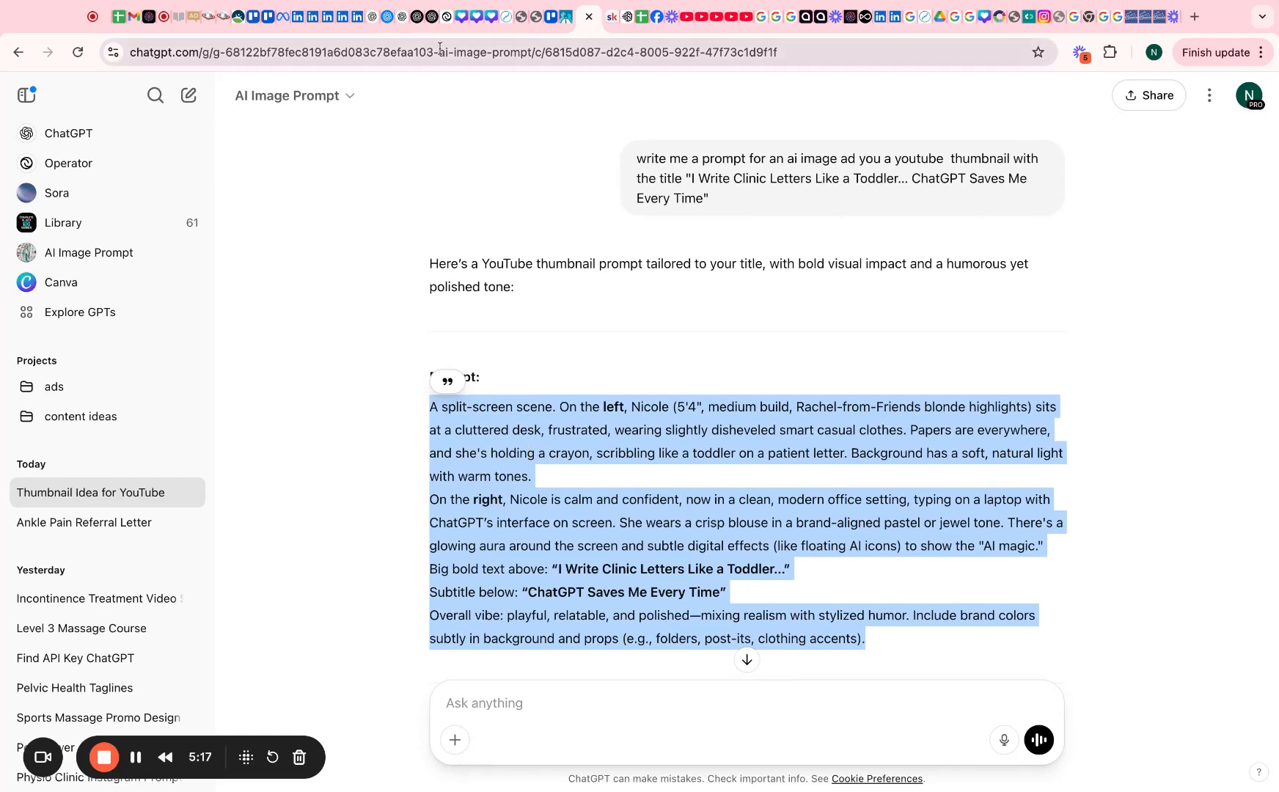
Replace Ideogram's prompt with the copied thumbnail prompt, set Color to Auto, and generate four images
{"action": "left_click", "coordinate": [625, 19]}
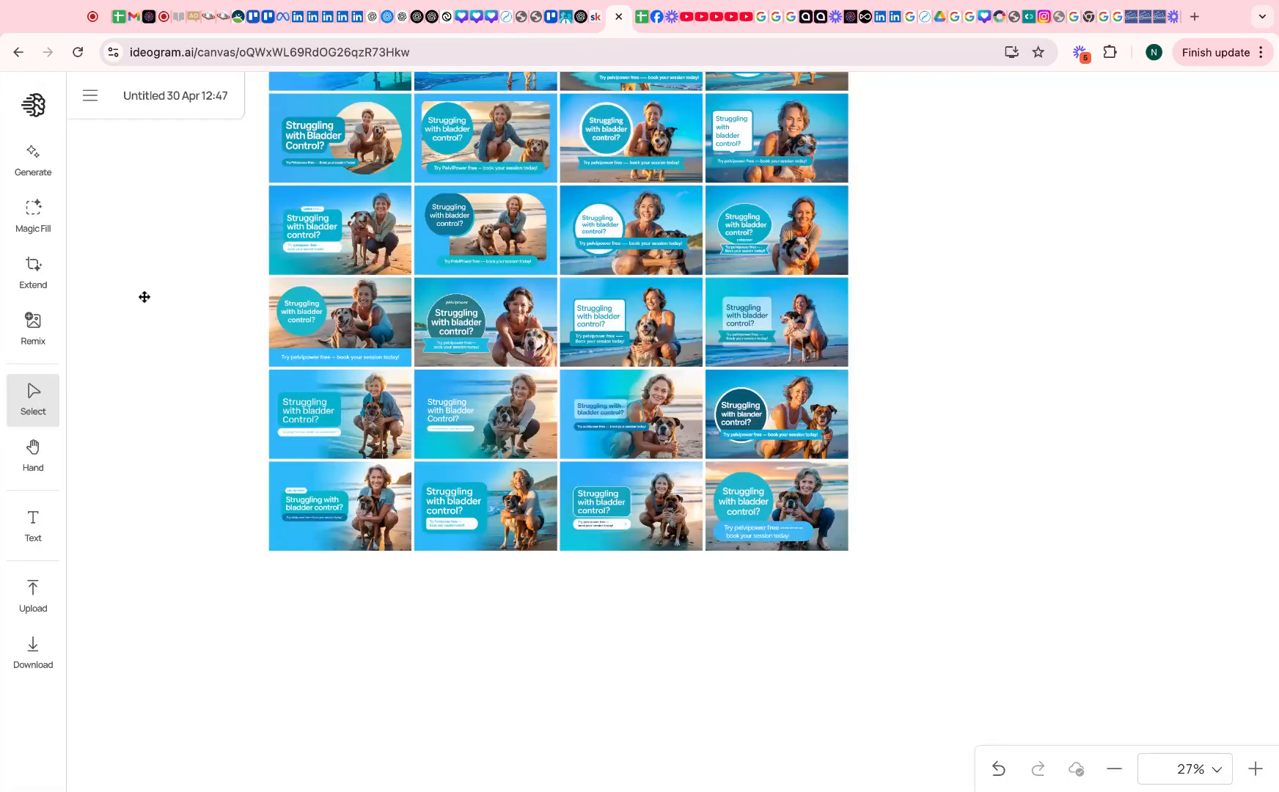
{"action": "left_click", "coordinate": [24, 156]}
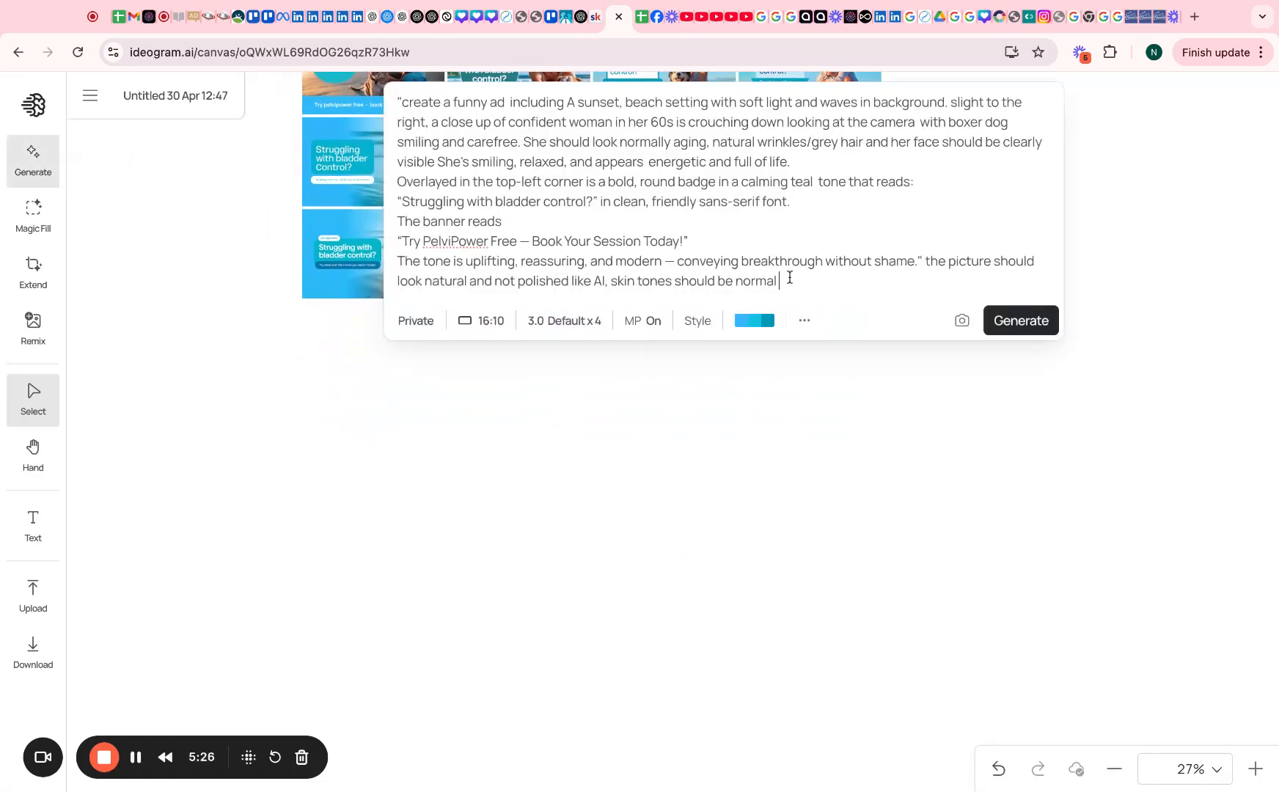
{"action": "left_click_drag", "start_coordinate": [790, 278], "coordinate": [415, 143]}
{"action": "key", "text": "super+a"}
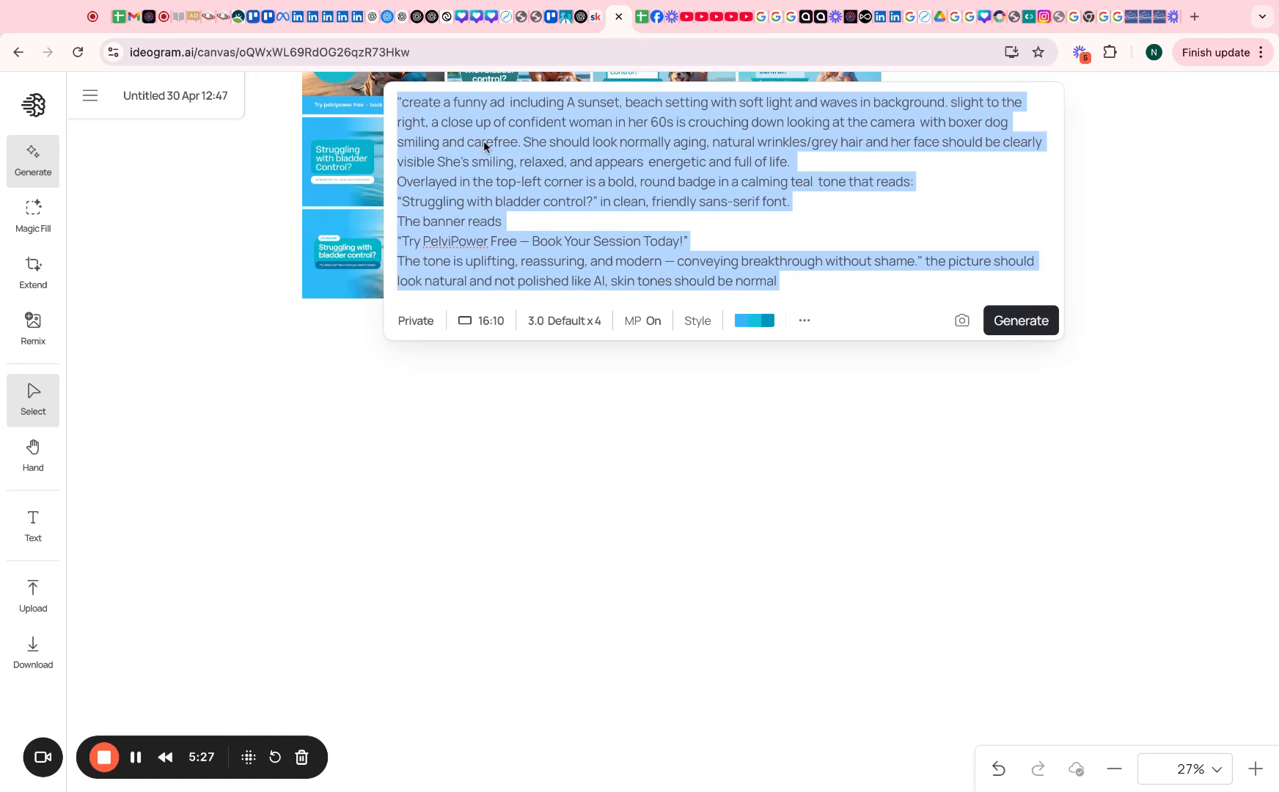
{"action": "key", "text": "super+v"}
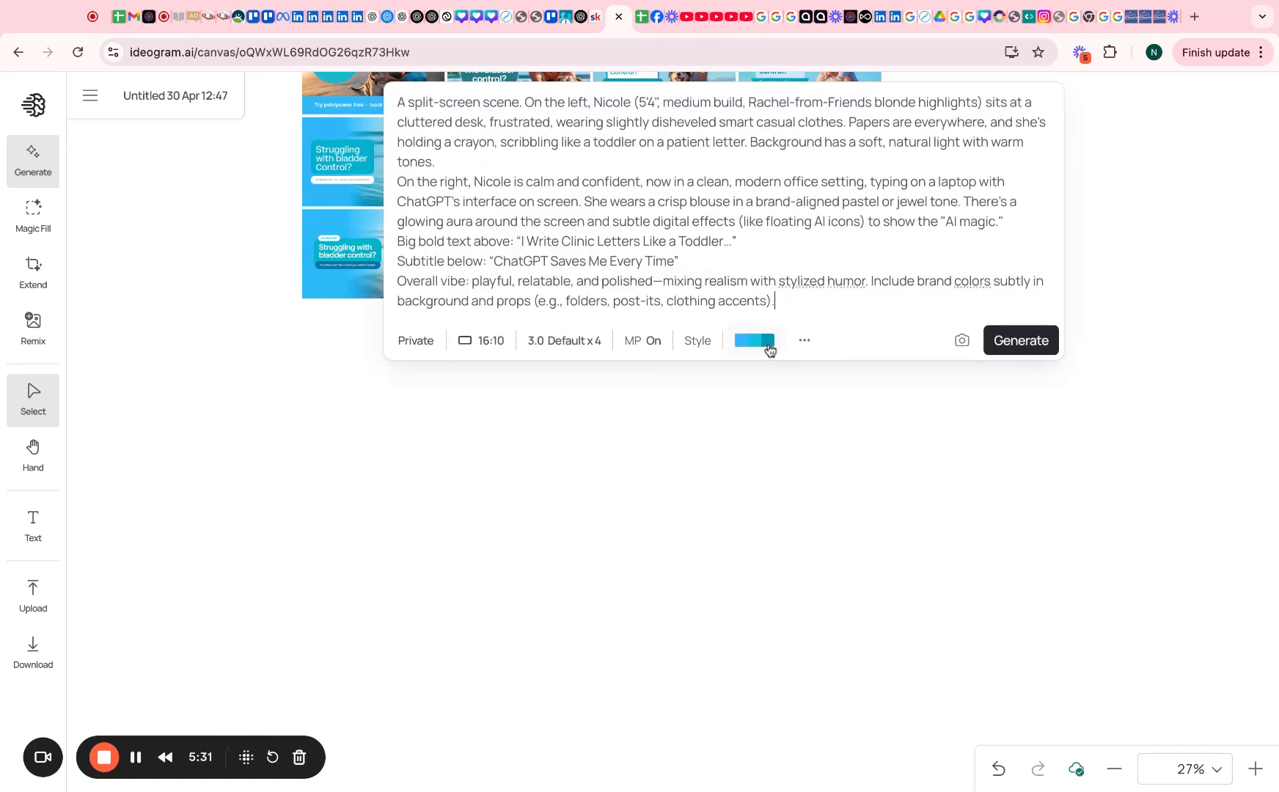
{"action": "left_click", "coordinate": [763, 349]}
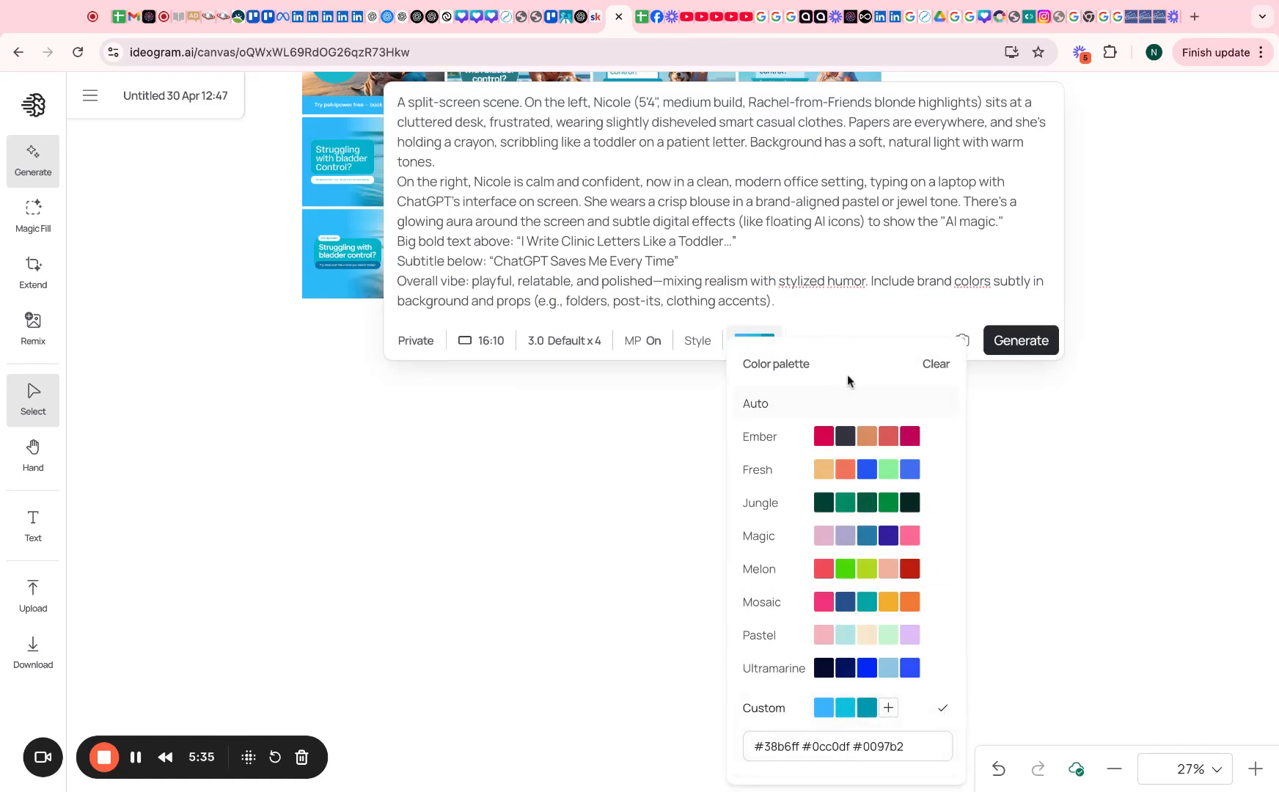
{"action": "left_click", "coordinate": [783, 415]}
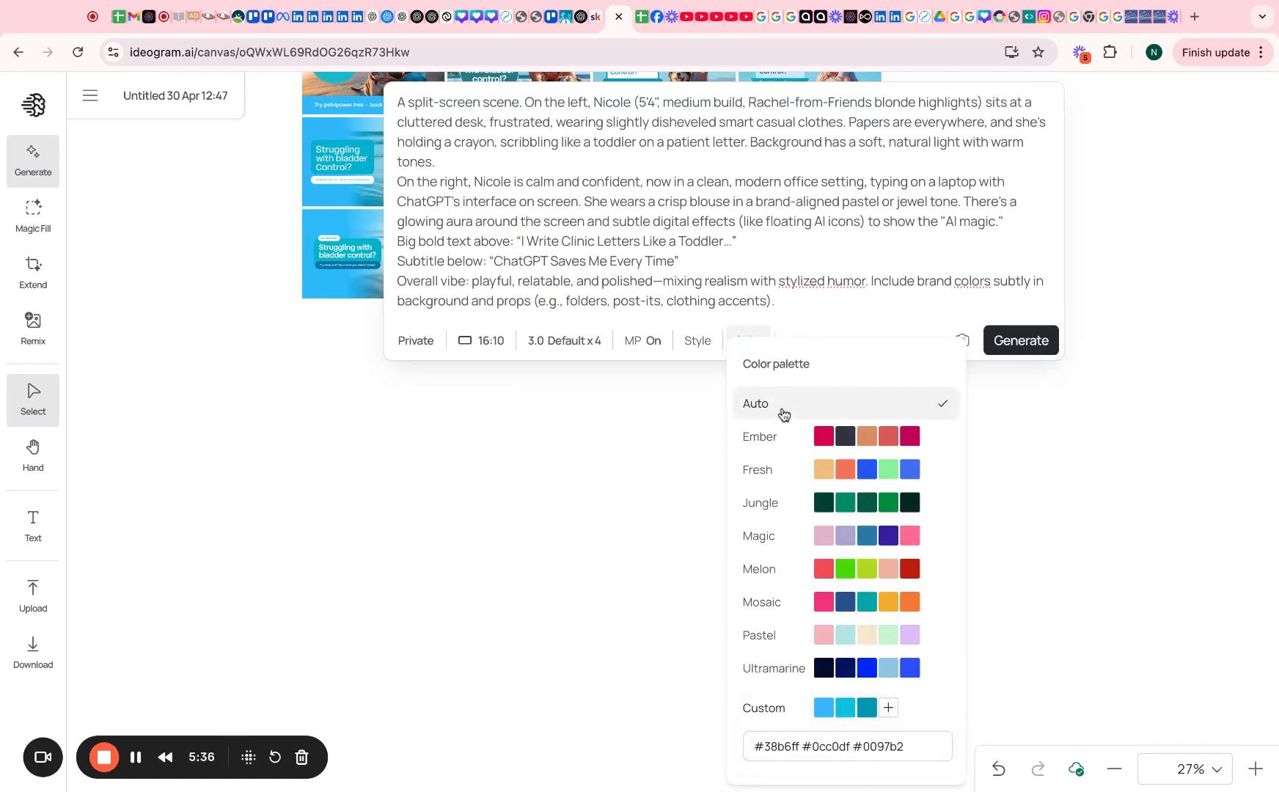
{"action": "left_click", "coordinate": [968, 306]}
{"action": "left_click", "coordinate": [1023, 347]}
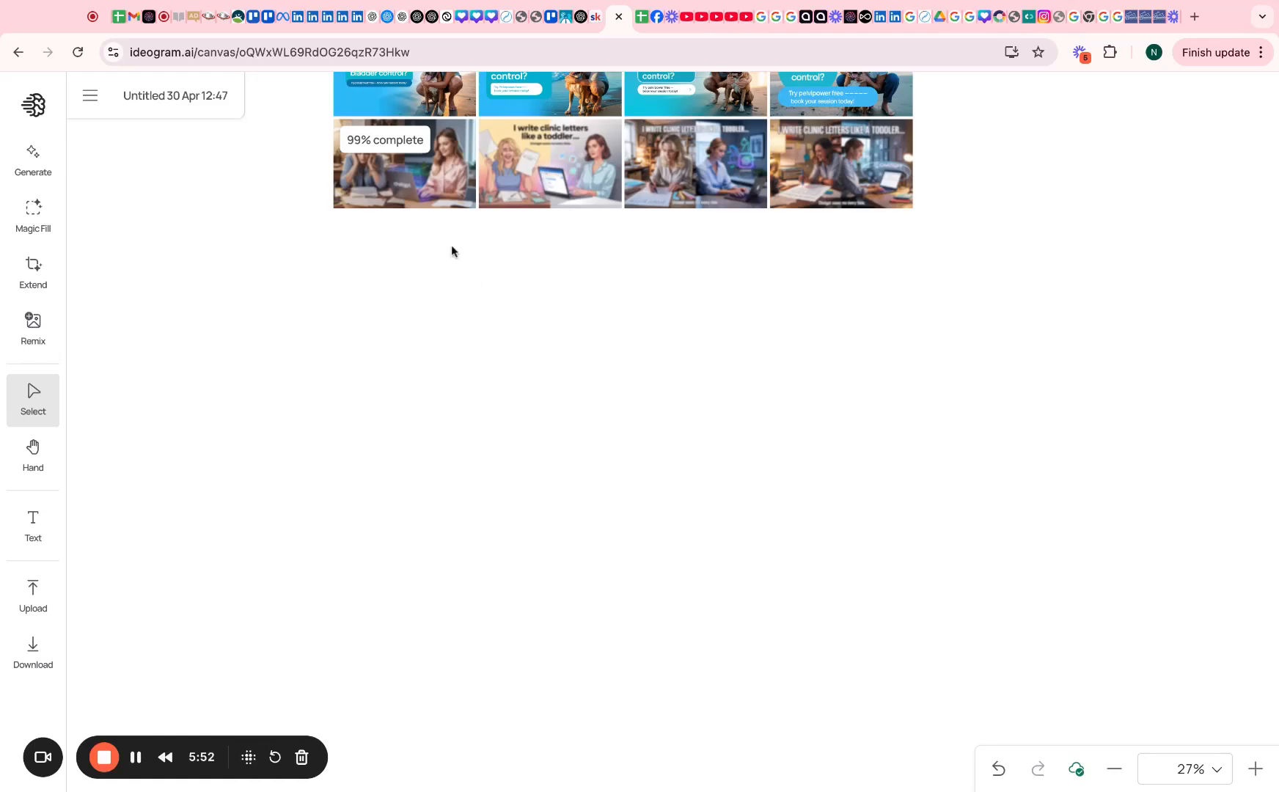
Browse the canvas and select an earlier bladder-control image
{"action": "scroll", "coordinate": [482, 287], "scroll_direction": "up", "scroll_amount": 2}
{"action": "left_click", "coordinate": [397, 309]}
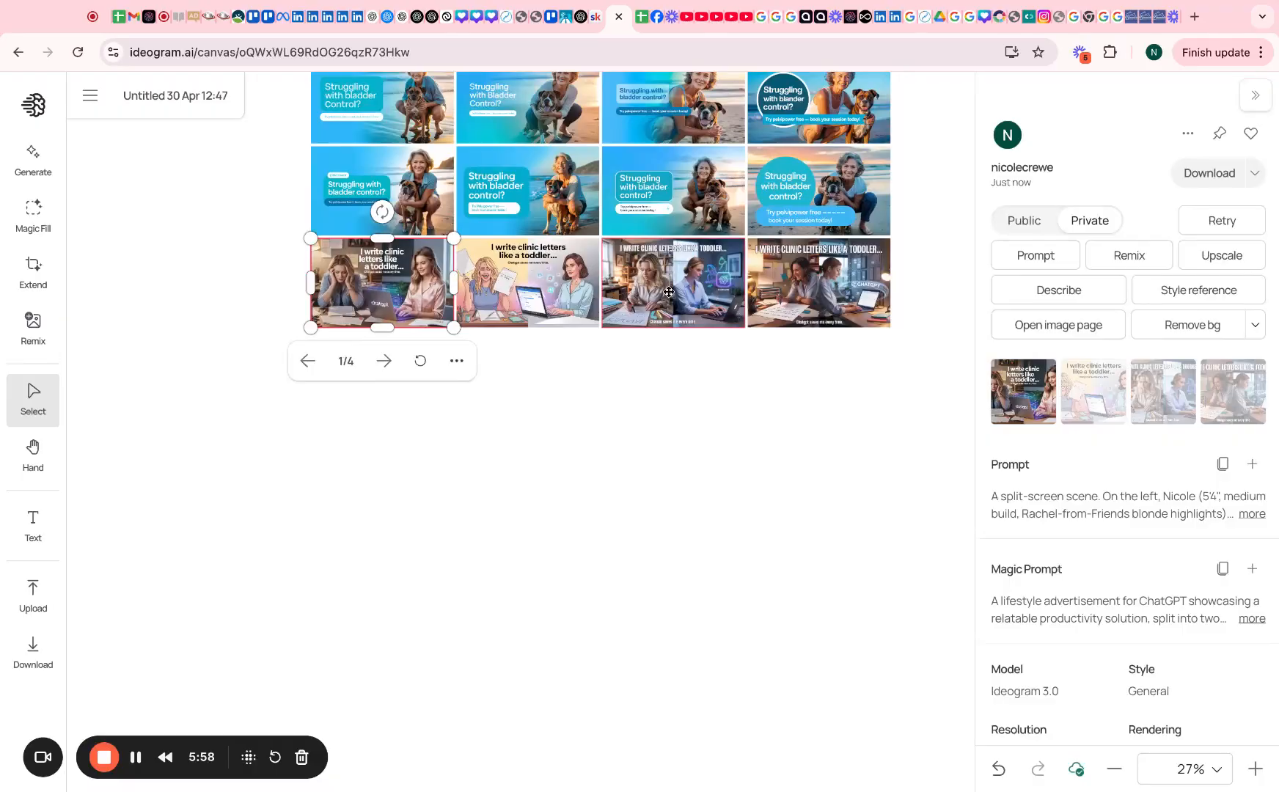
{"action": "scroll", "coordinate": [668, 296], "scroll_direction": "up", "scroll_amount": 5}
{"action": "scroll", "coordinate": [669, 292], "scroll_direction": "up", "scroll_amount": 10}
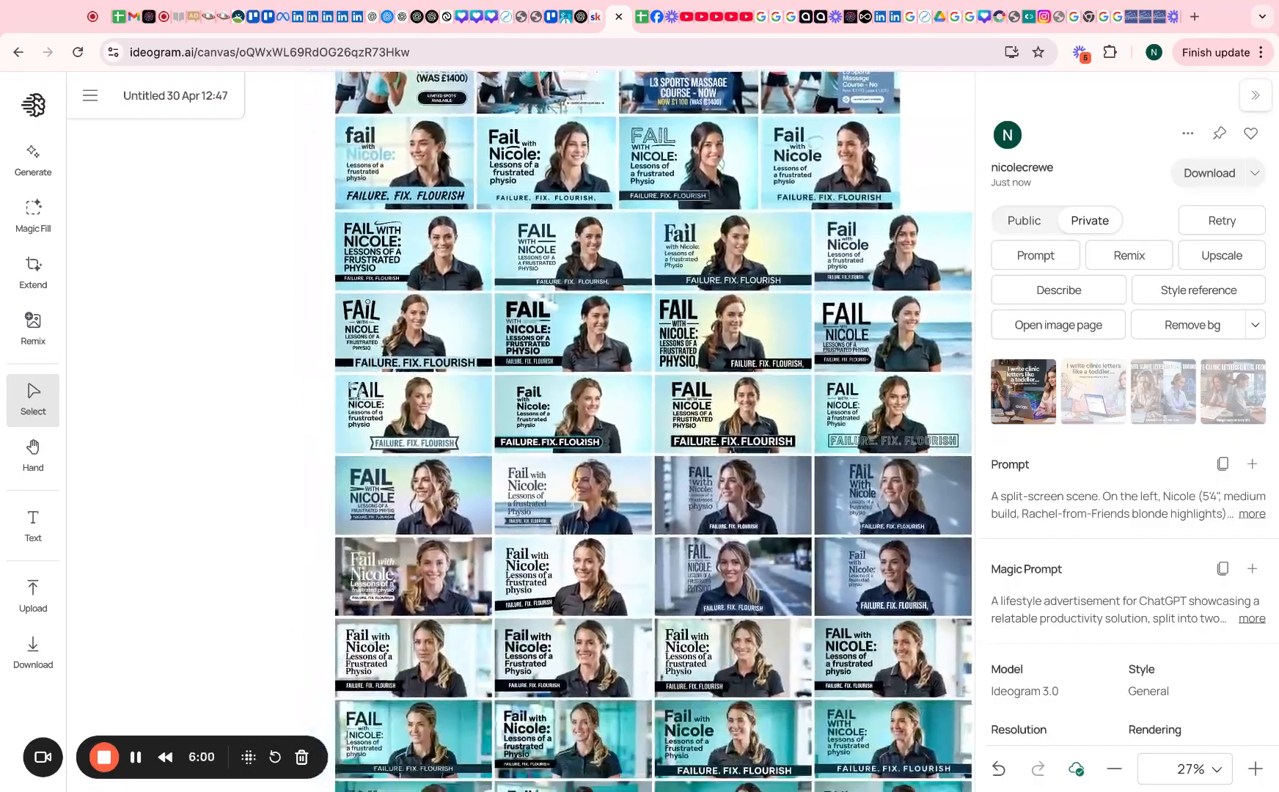
{"action": "scroll", "coordinate": [669, 293], "scroll_direction": "down", "scroll_amount": 6}
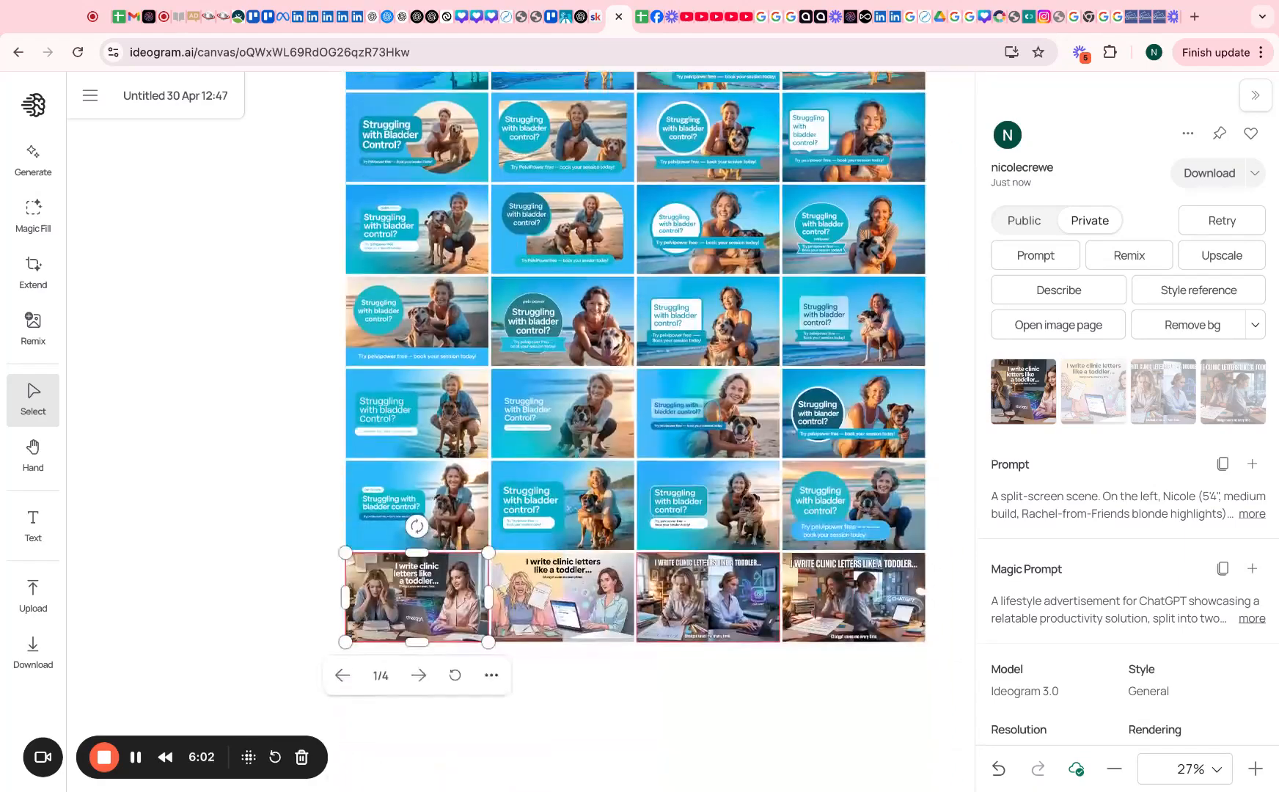
{"action": "scroll", "coordinate": [629, 353], "scroll_direction": "right", "scroll_amount": 1}
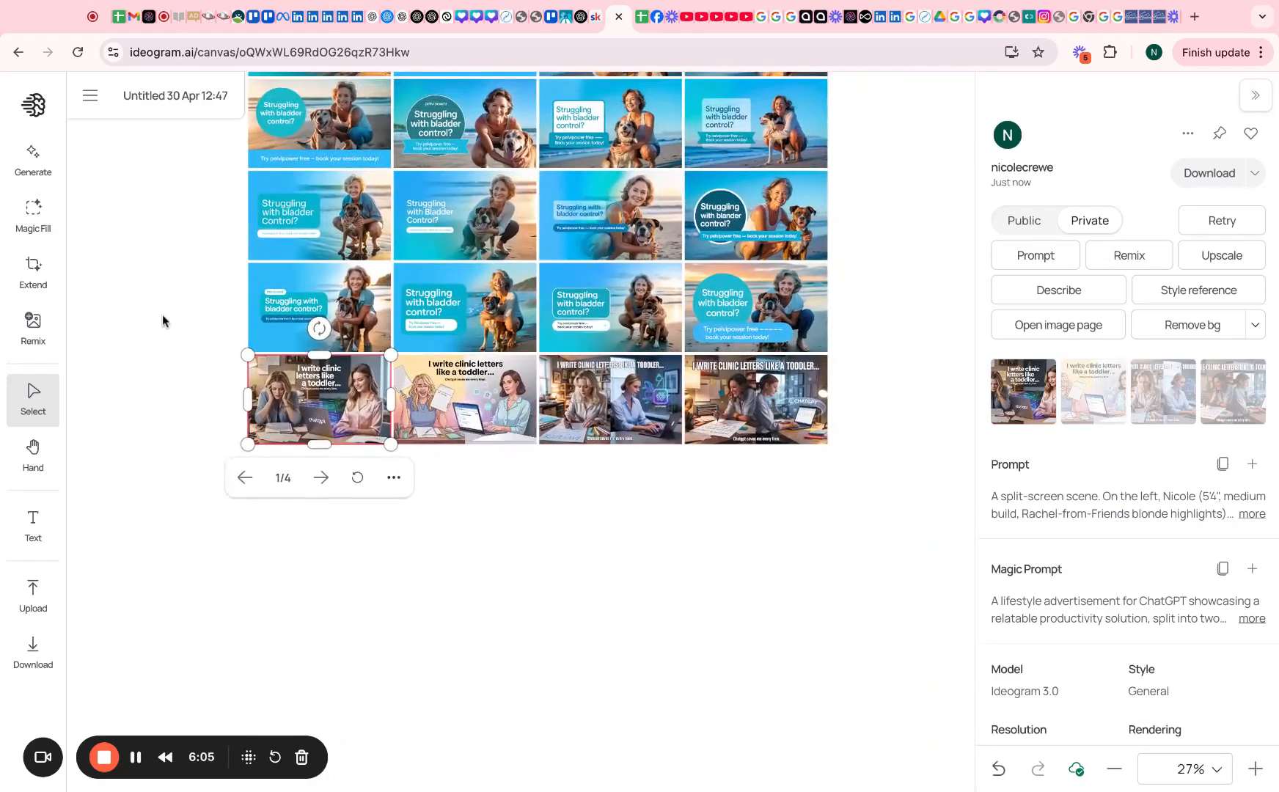
{"action": "left_click", "coordinate": [350, 328]}
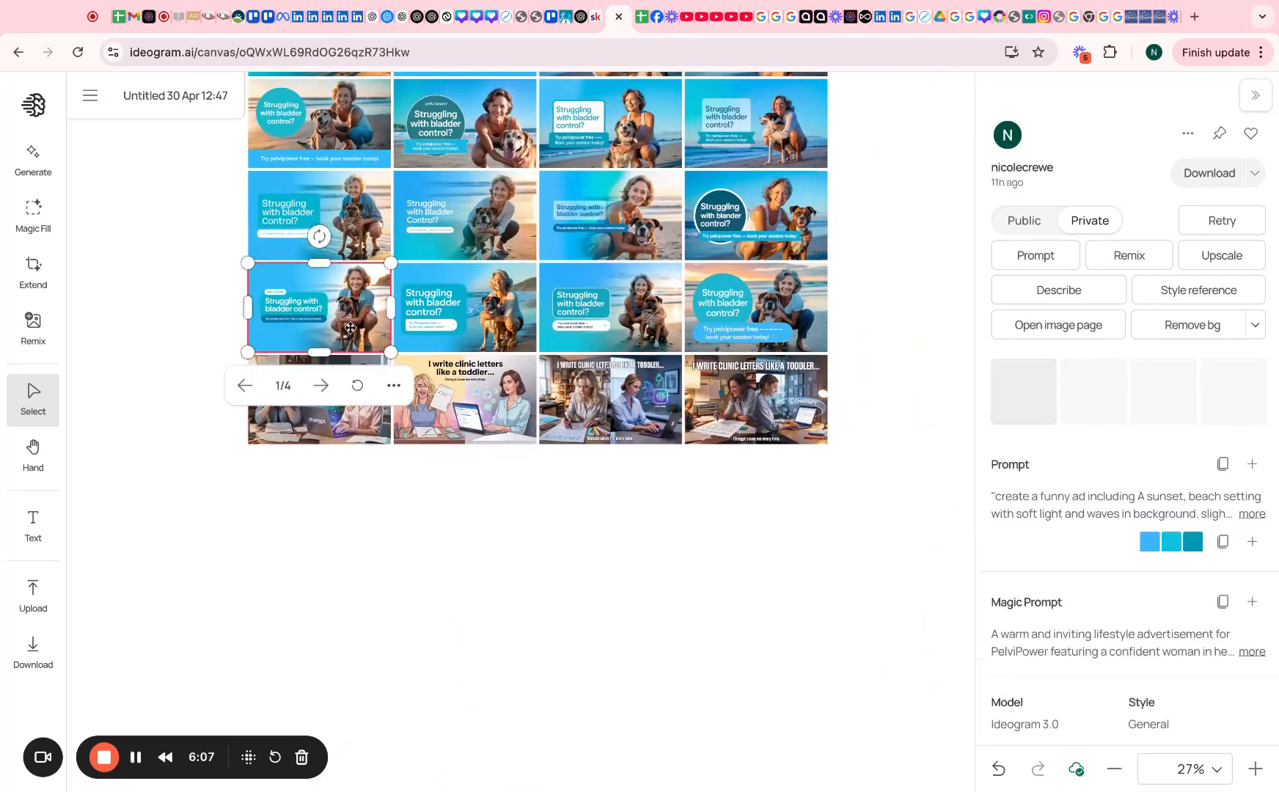
Reuse its settings with the clinic-letters prompt and custom blue-and-teal palette, and generate four images
{"action": "left_click", "coordinate": [1252, 464]}
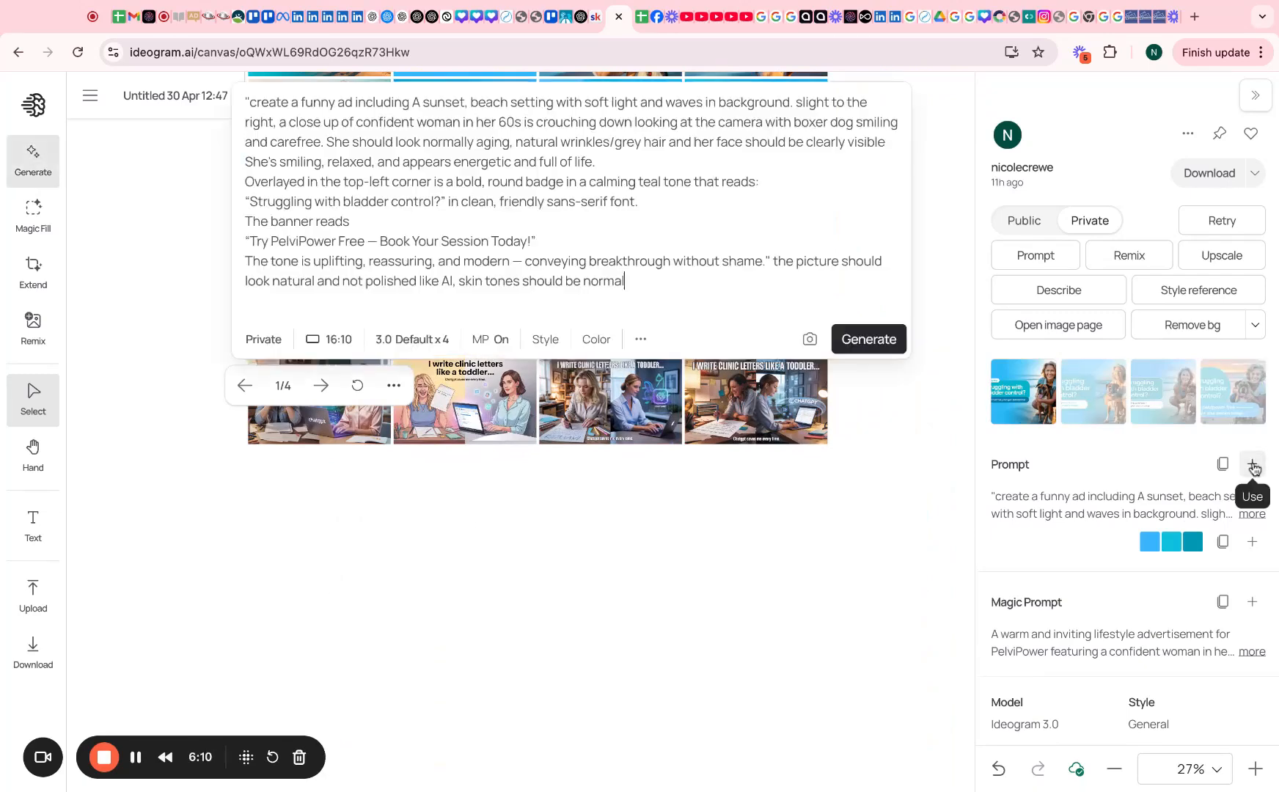
{"action": "left_click", "coordinate": [640, 320]}
{"action": "left_click", "coordinate": [665, 600]}
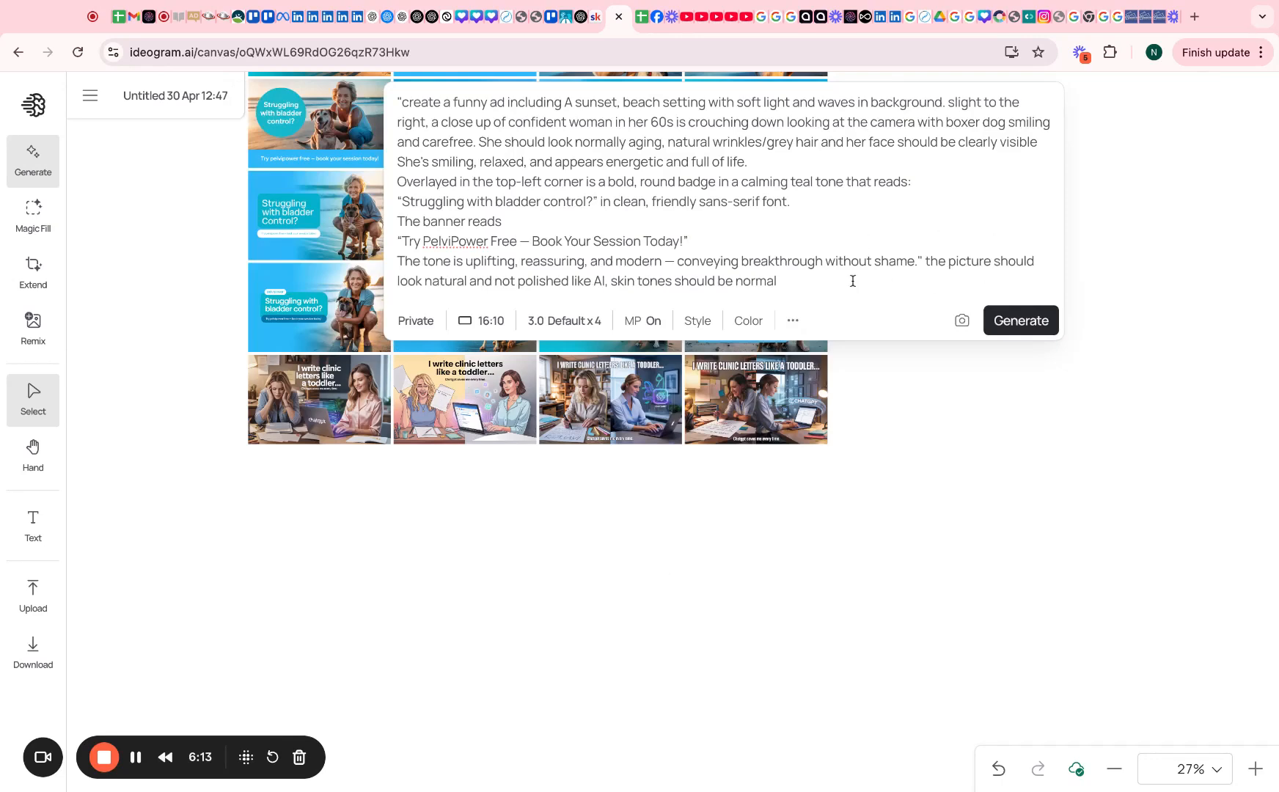
{"action": "left_click", "coordinate": [830, 281]}
{"action": "key", "text": "super+a"}
{"action": "key", "text": "super+v"}
{"action": "left_click", "coordinate": [791, 345]}
{"action": "left_click", "coordinate": [749, 340]}
{"action": "left_click", "coordinate": [836, 713]}
{"action": "left_click", "coordinate": [1023, 342]}
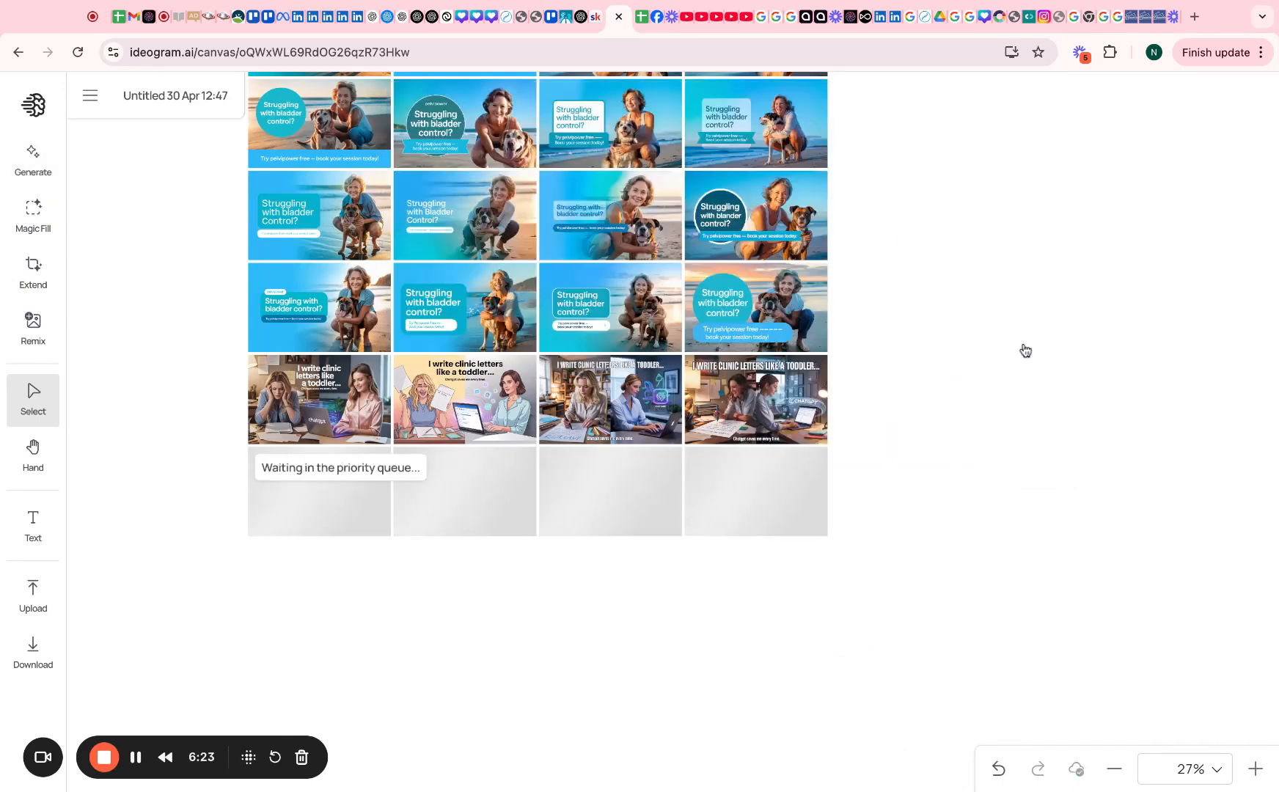
Zoom and pan across the new clinic-letters thumbnails to review them
{"action": "left_click", "coordinate": [321, 401]}
{"action": "scroll", "coordinate": [320, 401], "scroll_direction": "up", "scroll_amount": 5}
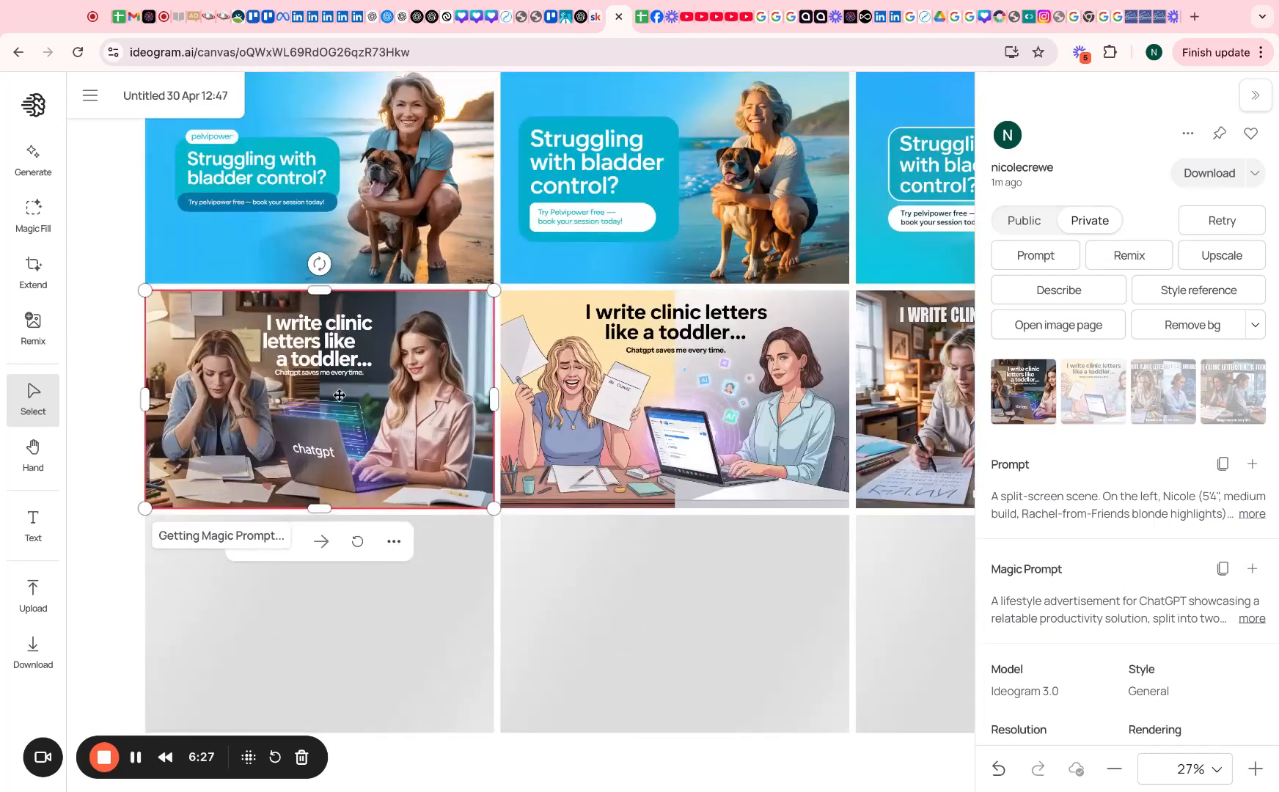
{"action": "scroll", "coordinate": [340, 396], "scroll_direction": "up", "scroll_amount": 3}
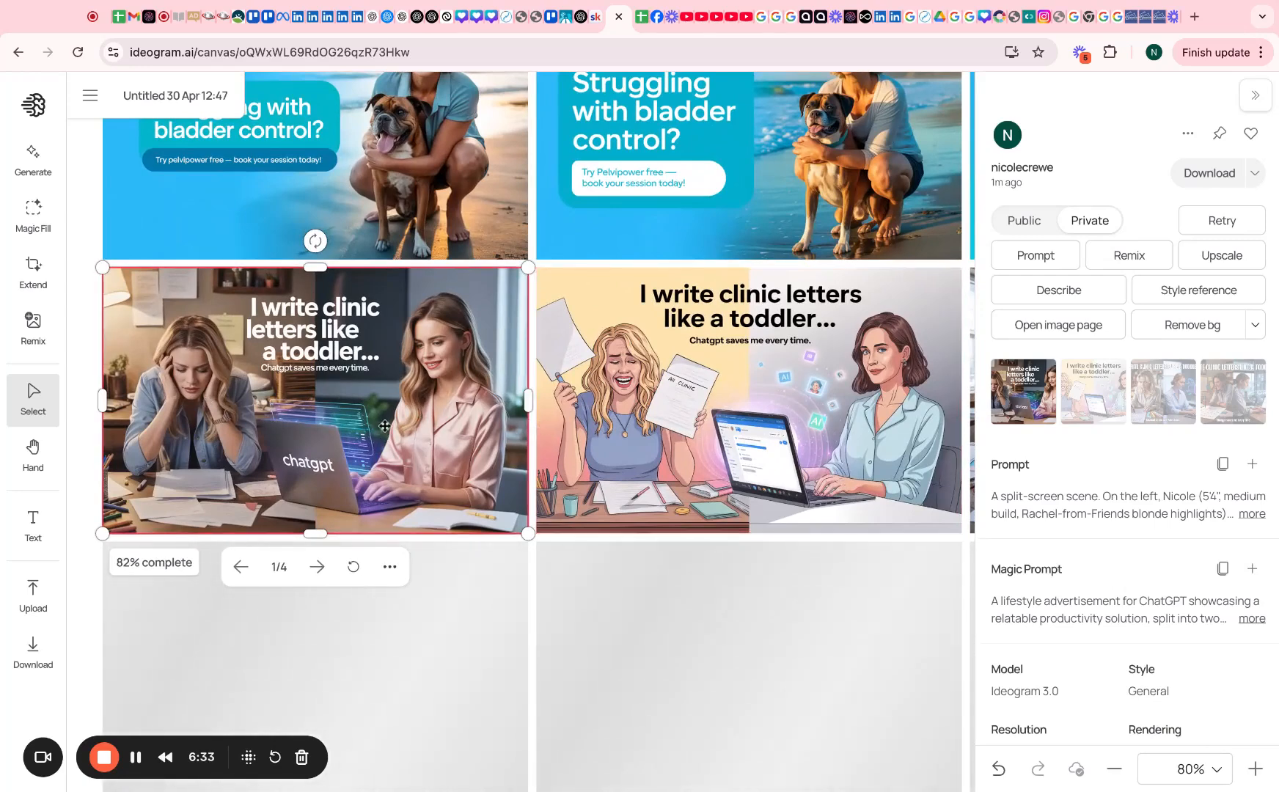
{"action": "scroll", "coordinate": [723, 387], "scroll_direction": "right", "scroll_amount": 5}
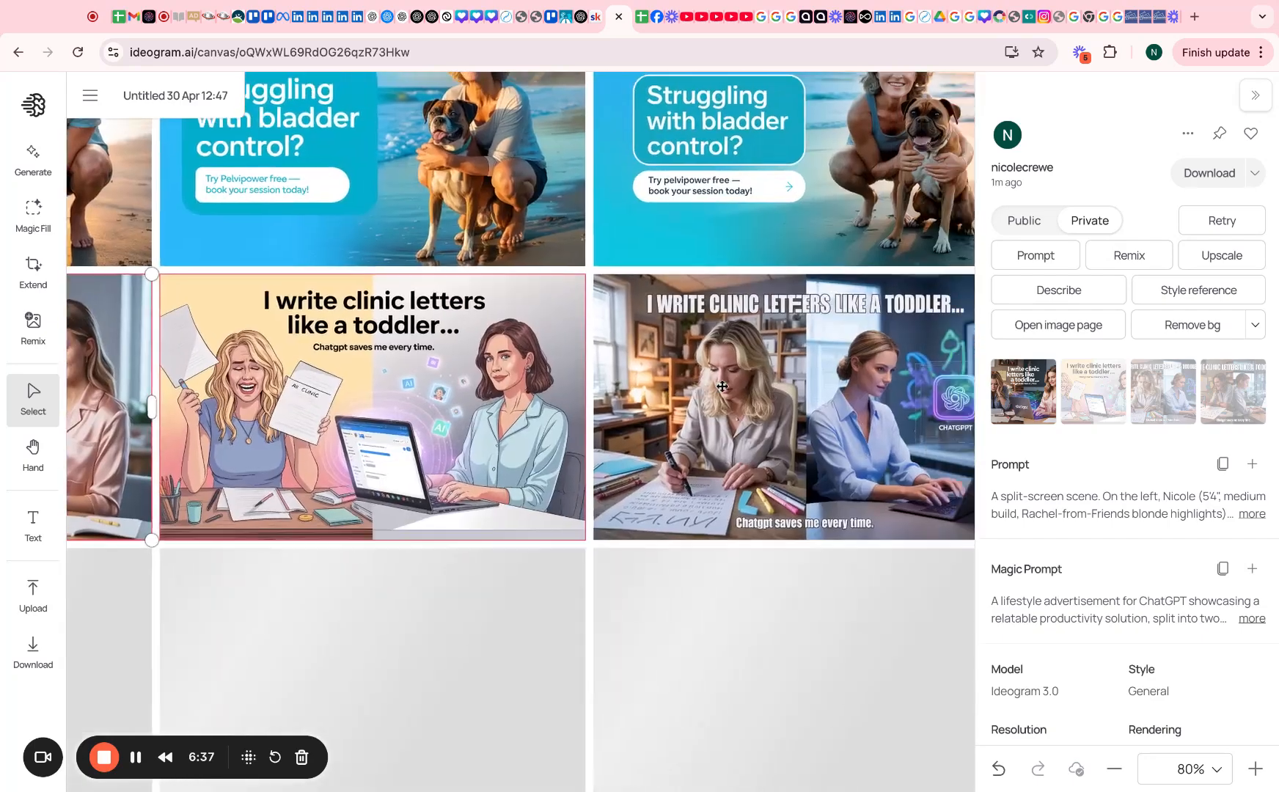
{"action": "scroll", "coordinate": [723, 386], "scroll_direction": "right", "scroll_amount": 6}
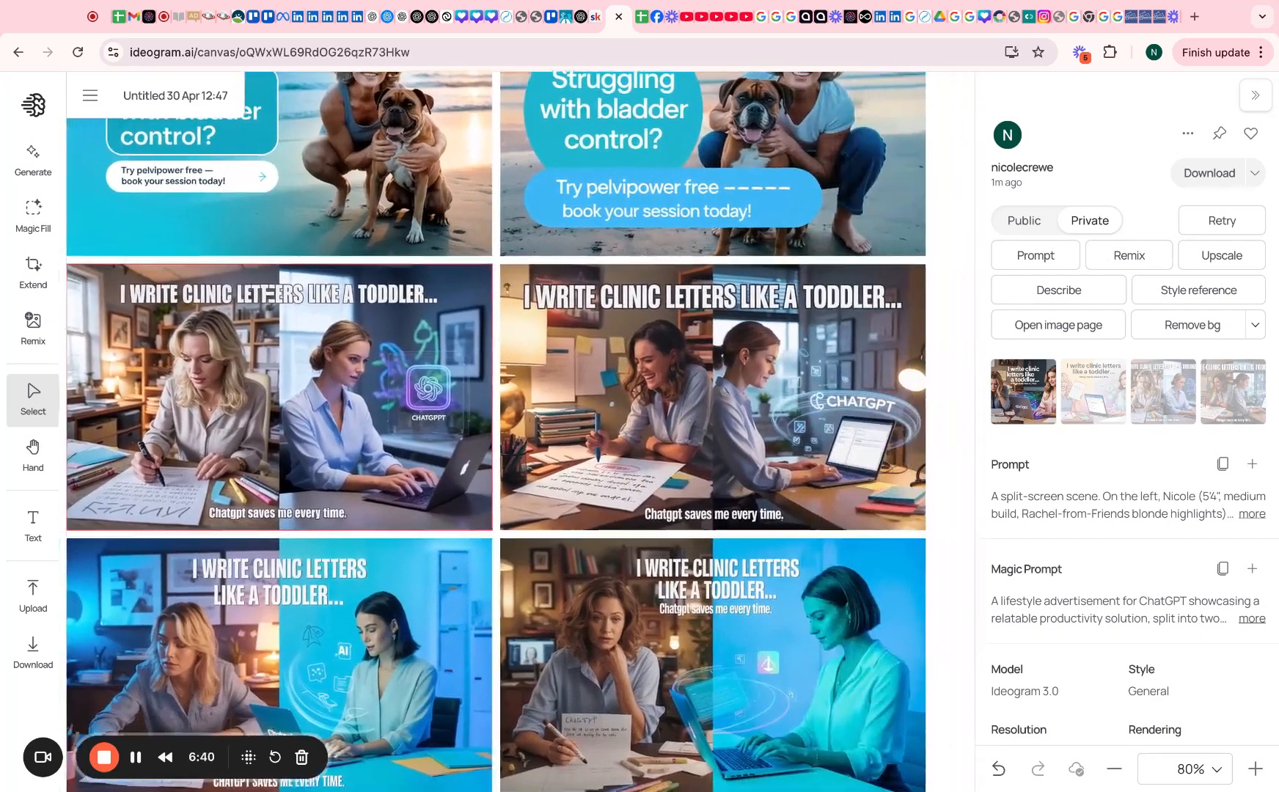
{"action": "scroll", "coordinate": [723, 387], "scroll_direction": "down", "scroll_amount": 2}
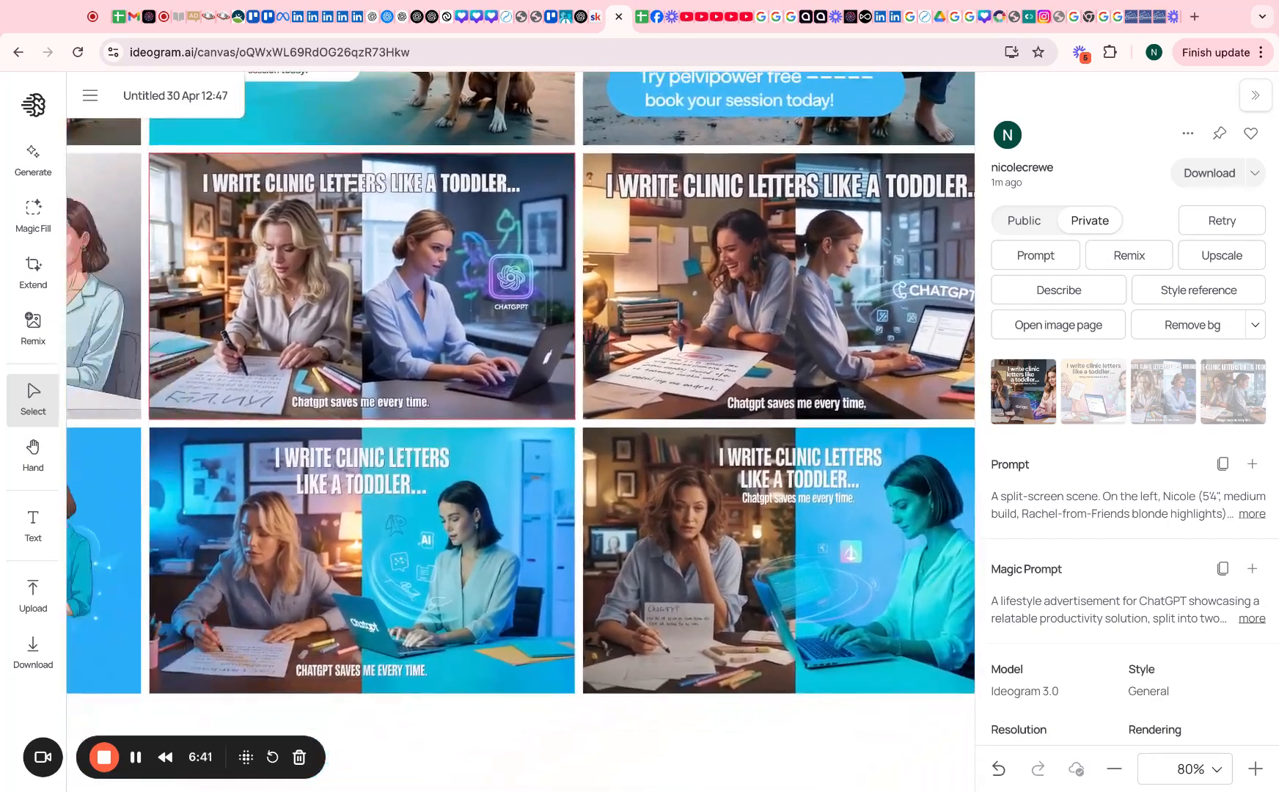
{"action": "scroll", "coordinate": [366, 283], "scroll_direction": "left", "scroll_amount": 10}
{"action": "scroll", "coordinate": [366, 282], "scroll_direction": "down", "scroll_amount": 1}
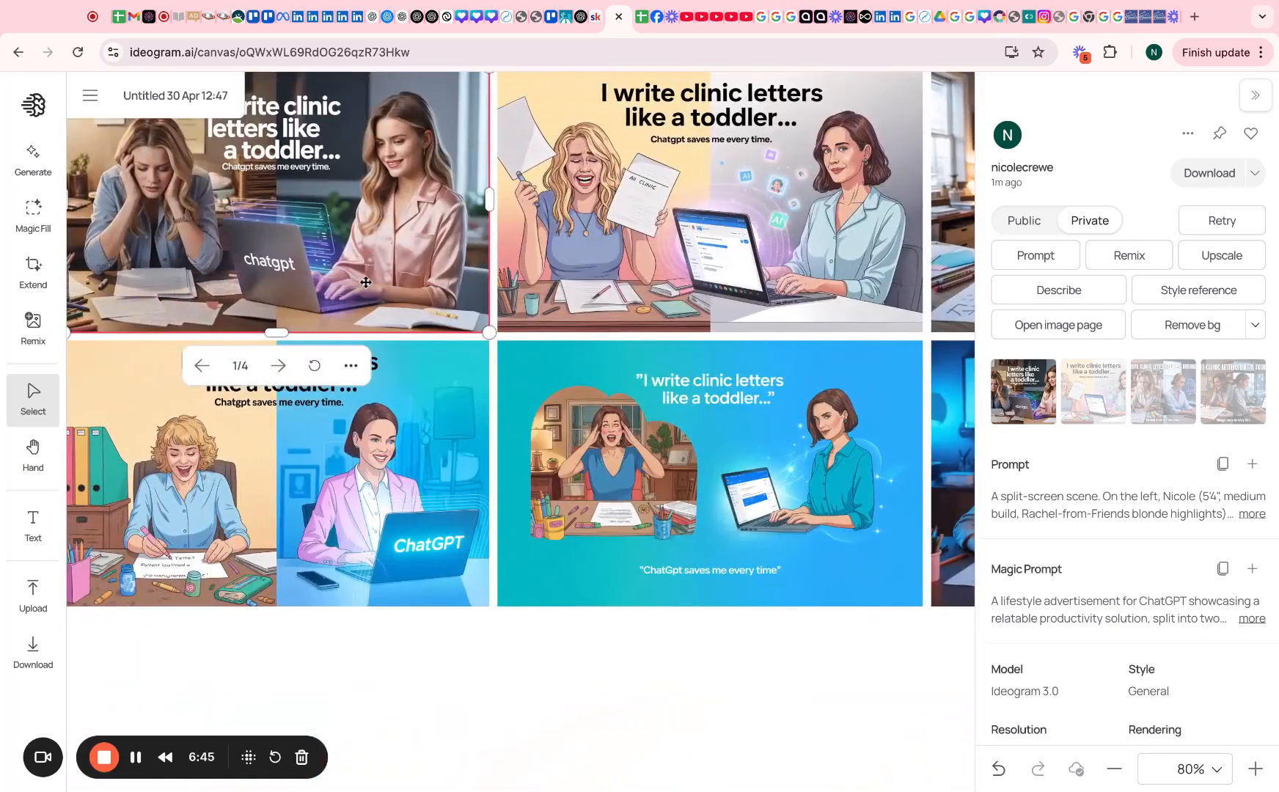
{"action": "scroll", "coordinate": [366, 517], "scroll_direction": "right", "scroll_amount": 8}
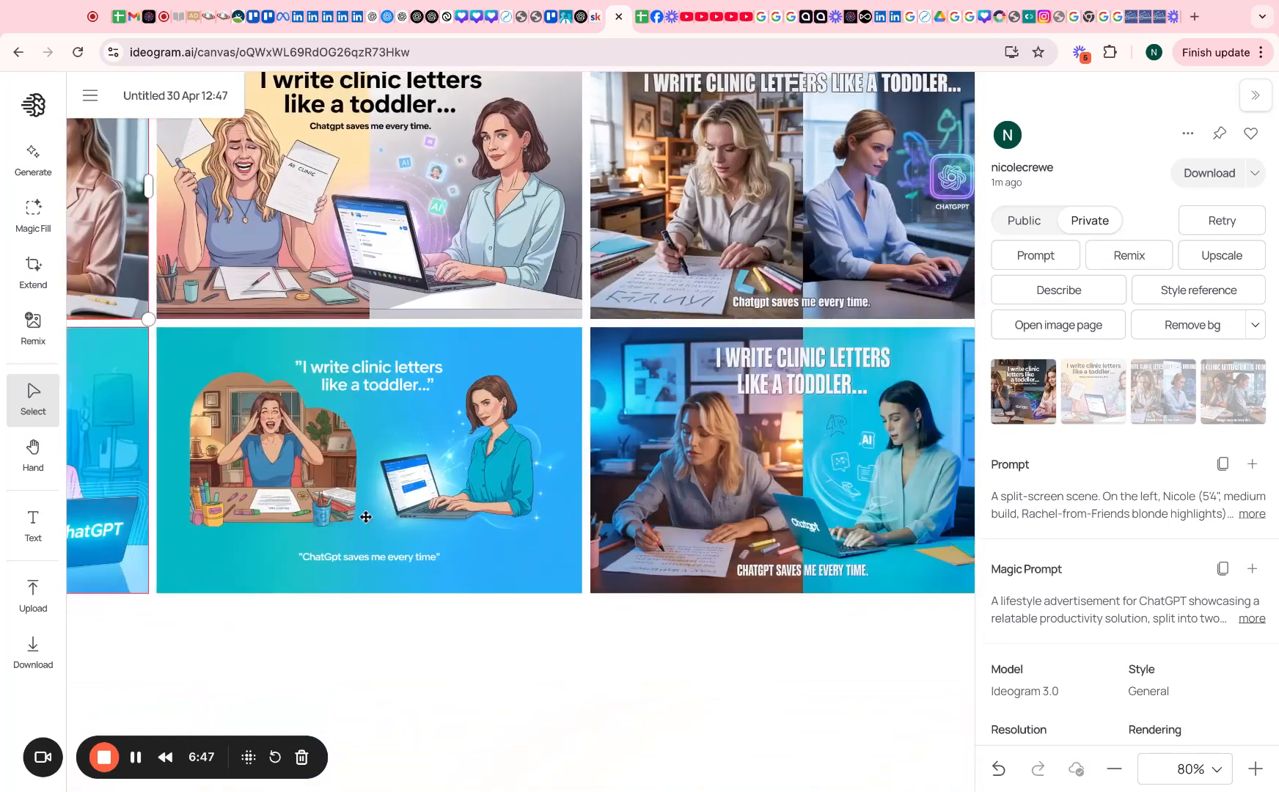
{"action": "scroll", "coordinate": [735, 524], "scroll_direction": "right", "scroll_amount": 5}
{"action": "scroll", "coordinate": [735, 524], "scroll_direction": "right", "scroll_amount": 1}
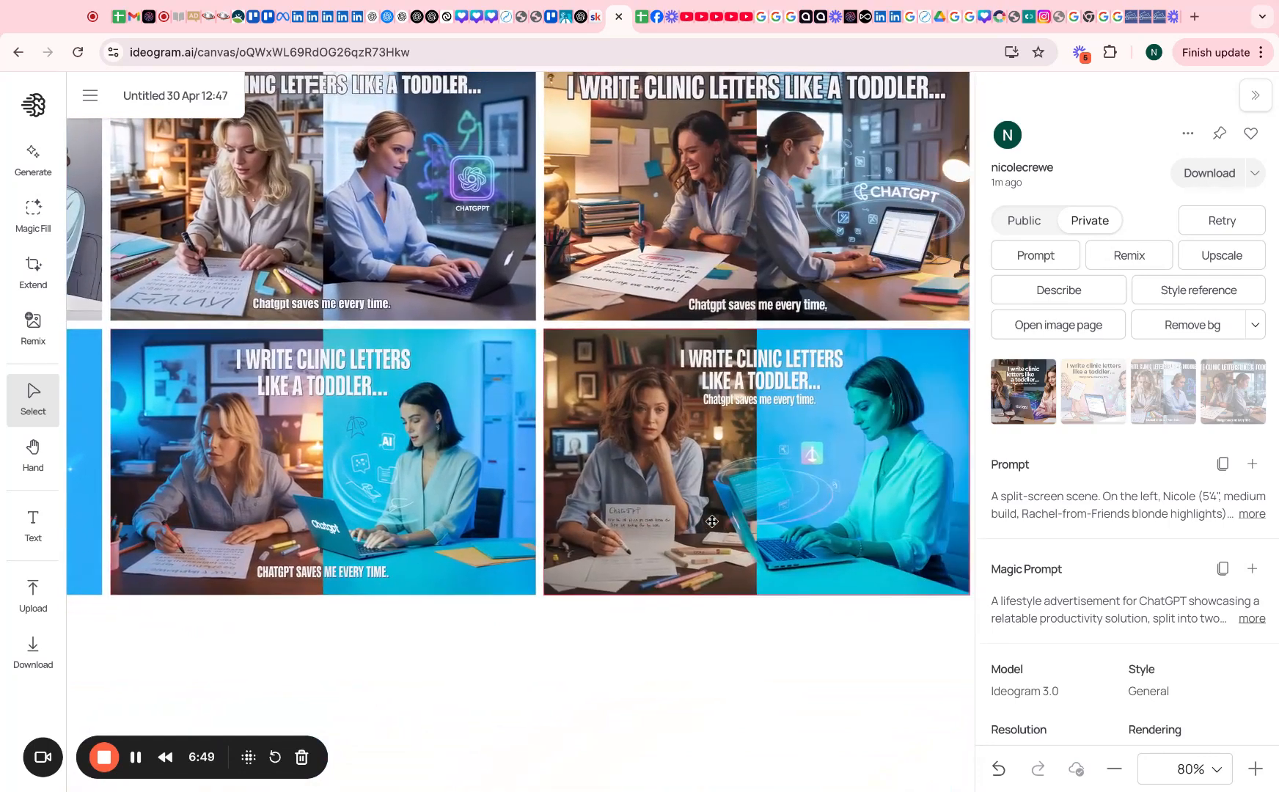
{"action": "scroll", "coordinate": [611, 521], "scroll_direction": "left", "scroll_amount": 13}
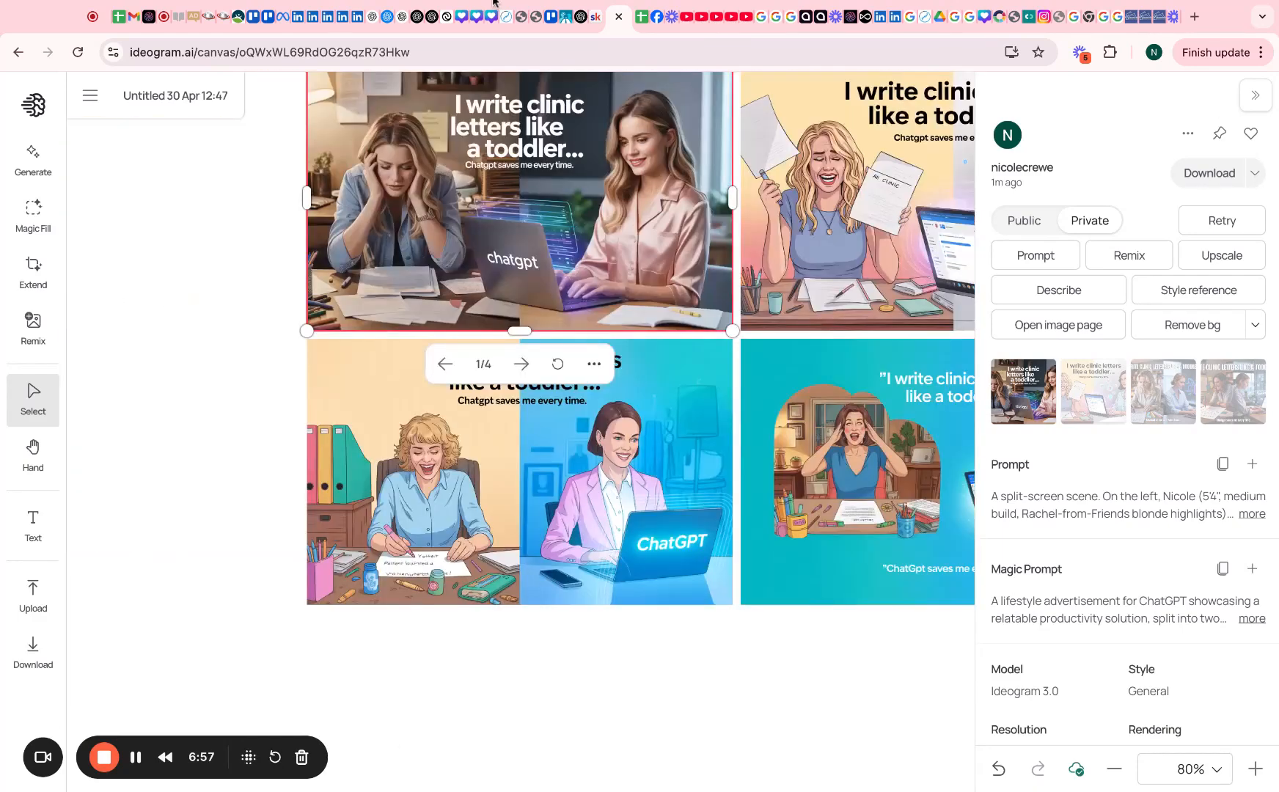
Ask ChatGPT for 5 varied, realistic, professional thumbnail prompts with no cartoon feel
{"action": "left_click", "coordinate": [580, 17]}
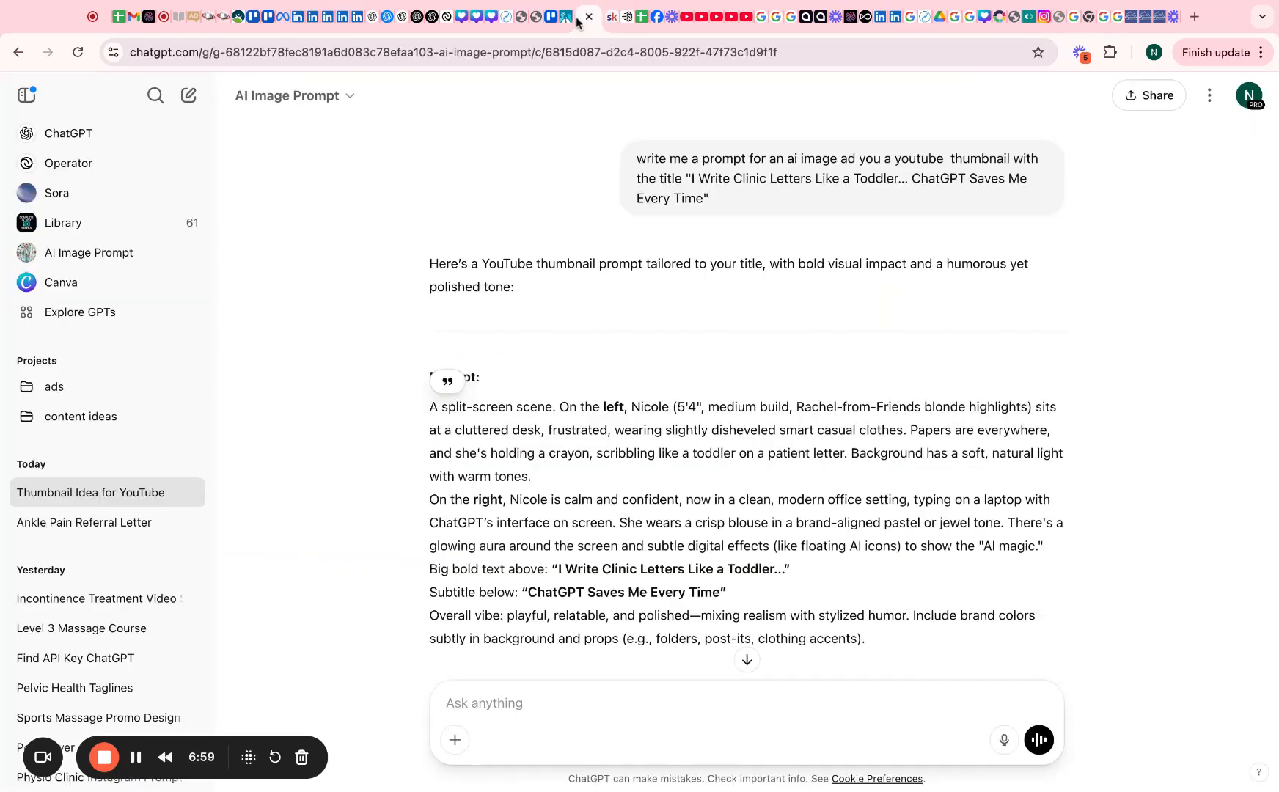
{"action": "left_click", "coordinate": [567, 706]}
{"action": "type", "text": "please give "}
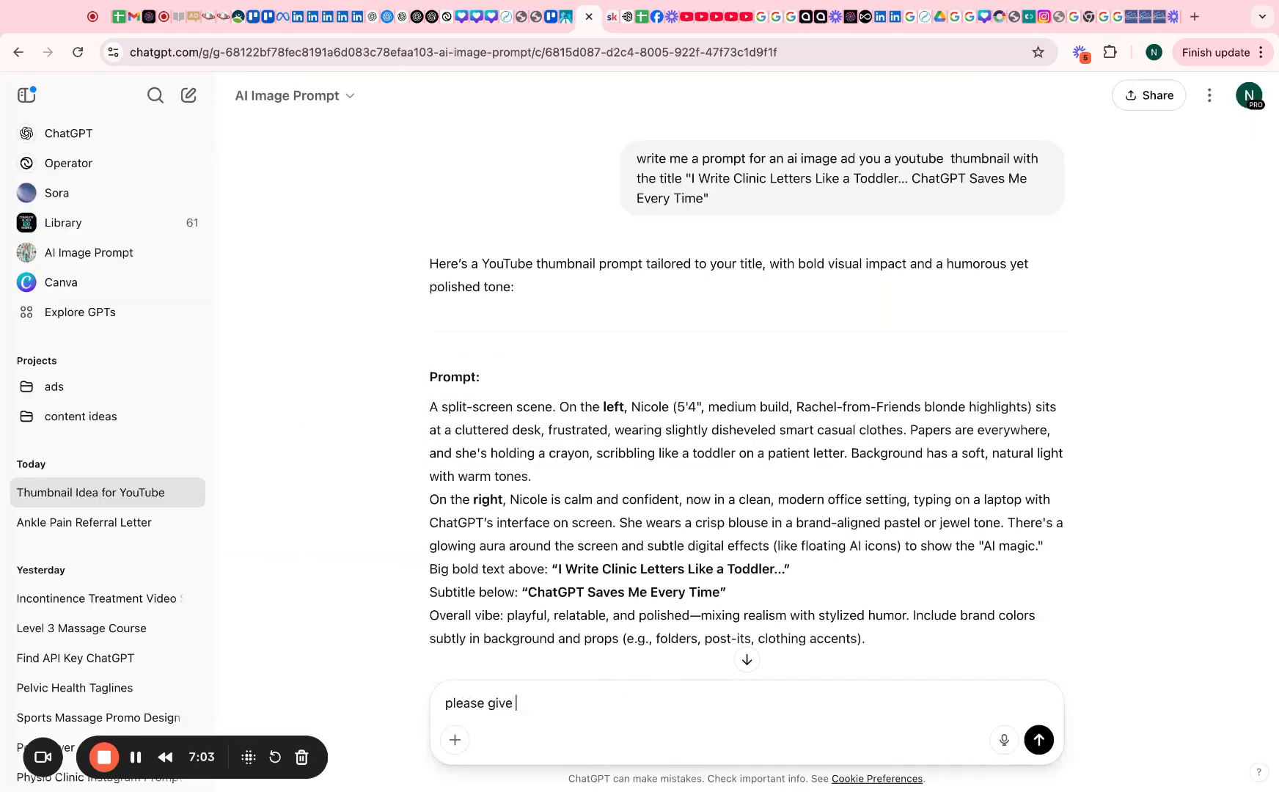
{"action": "type", "text": "me 5 with different vaiation, no cartoon fee"}
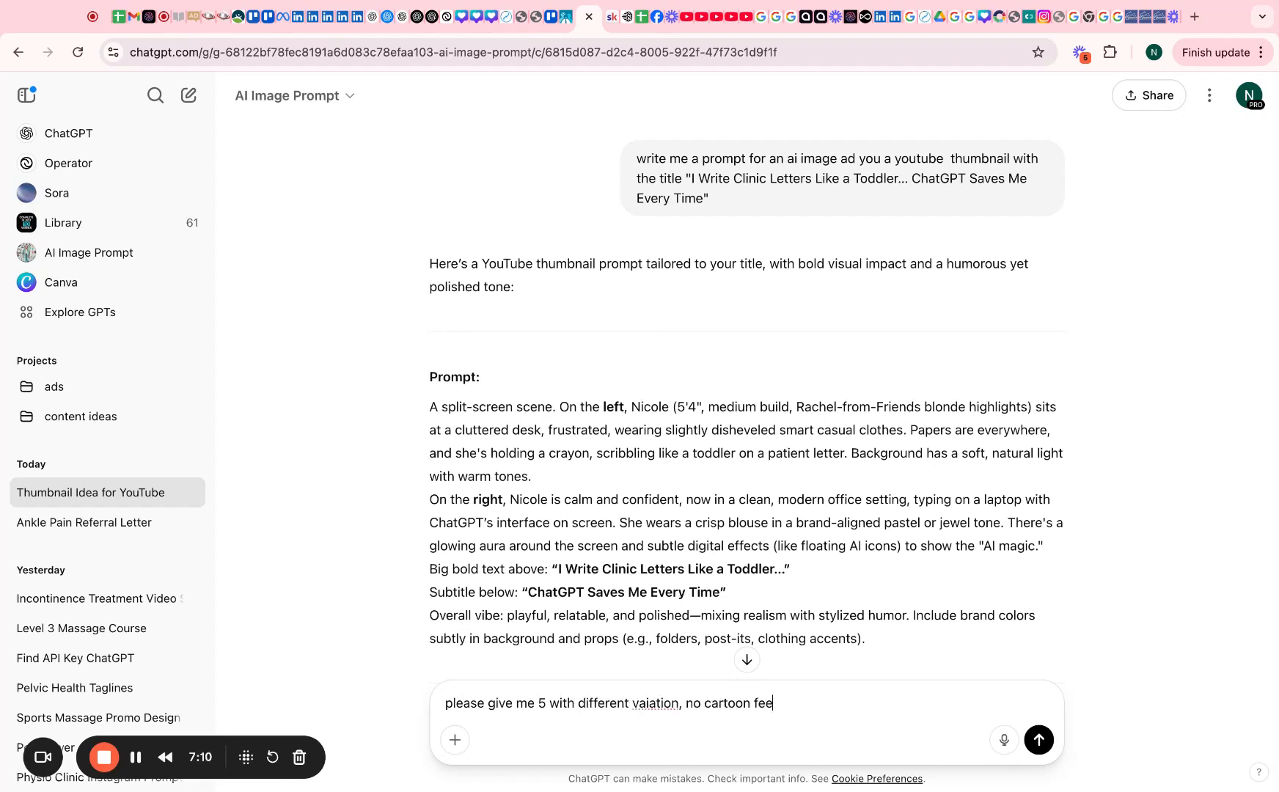
{"action": "type", "text": "l, realistic, professional"}
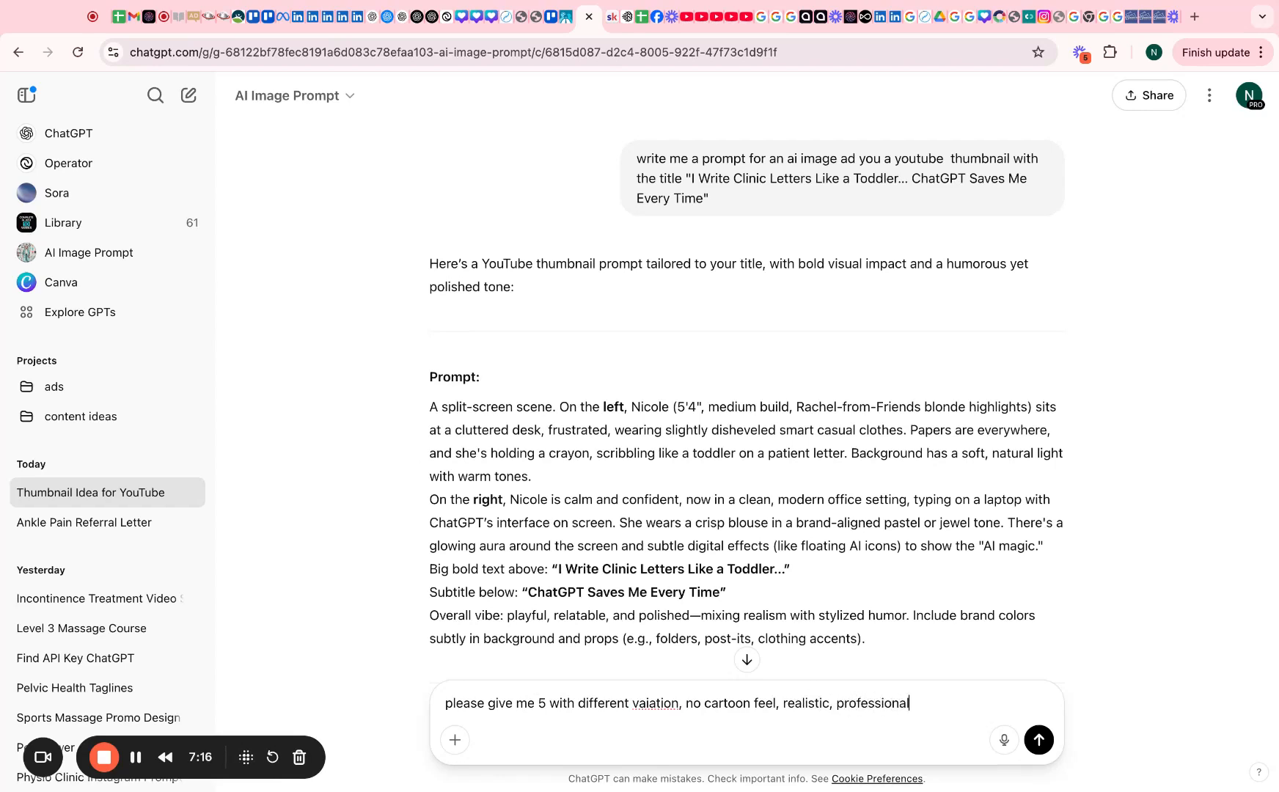
{"action": "key", "text": "Return"}
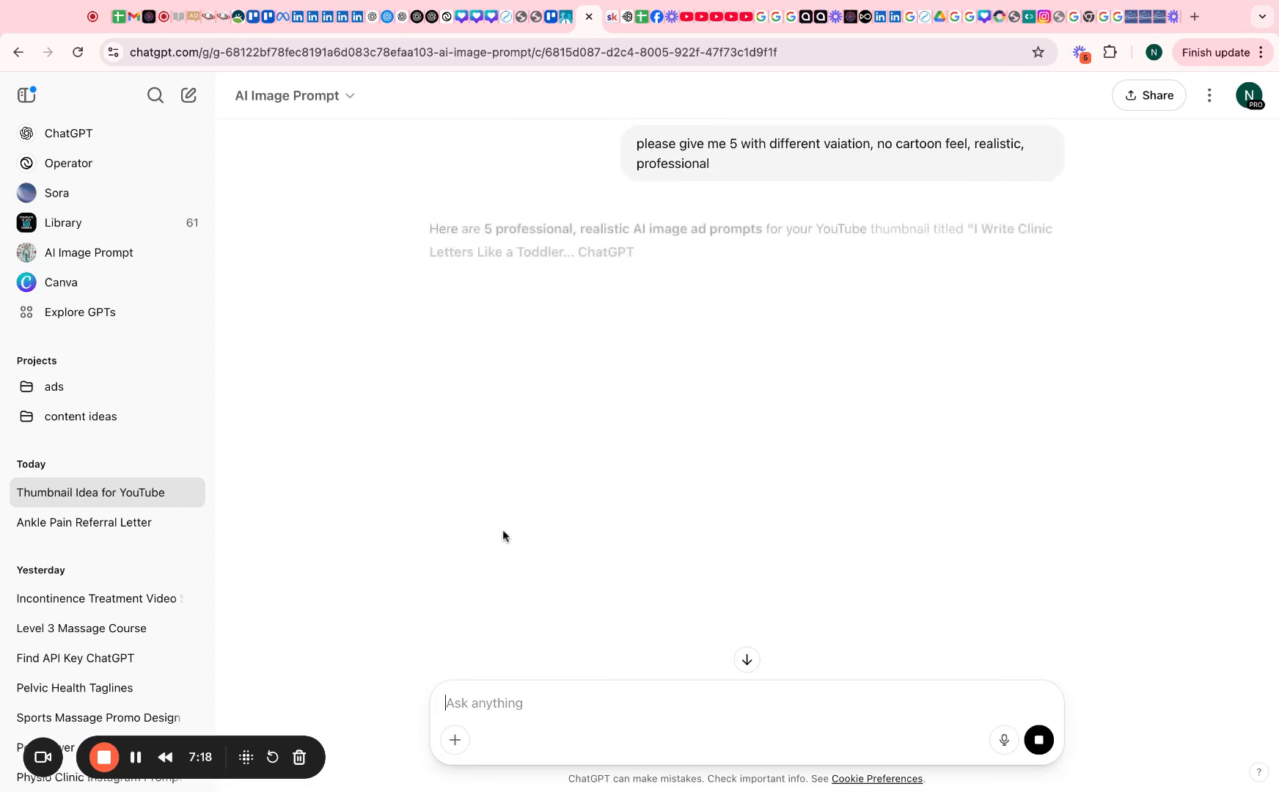
Request an over-the-shoulder prompt of the woman looking smug at her computer, then select the reply
{"action": "scroll", "coordinate": [695, 371], "scroll_direction": "down", "scroll_amount": 5}
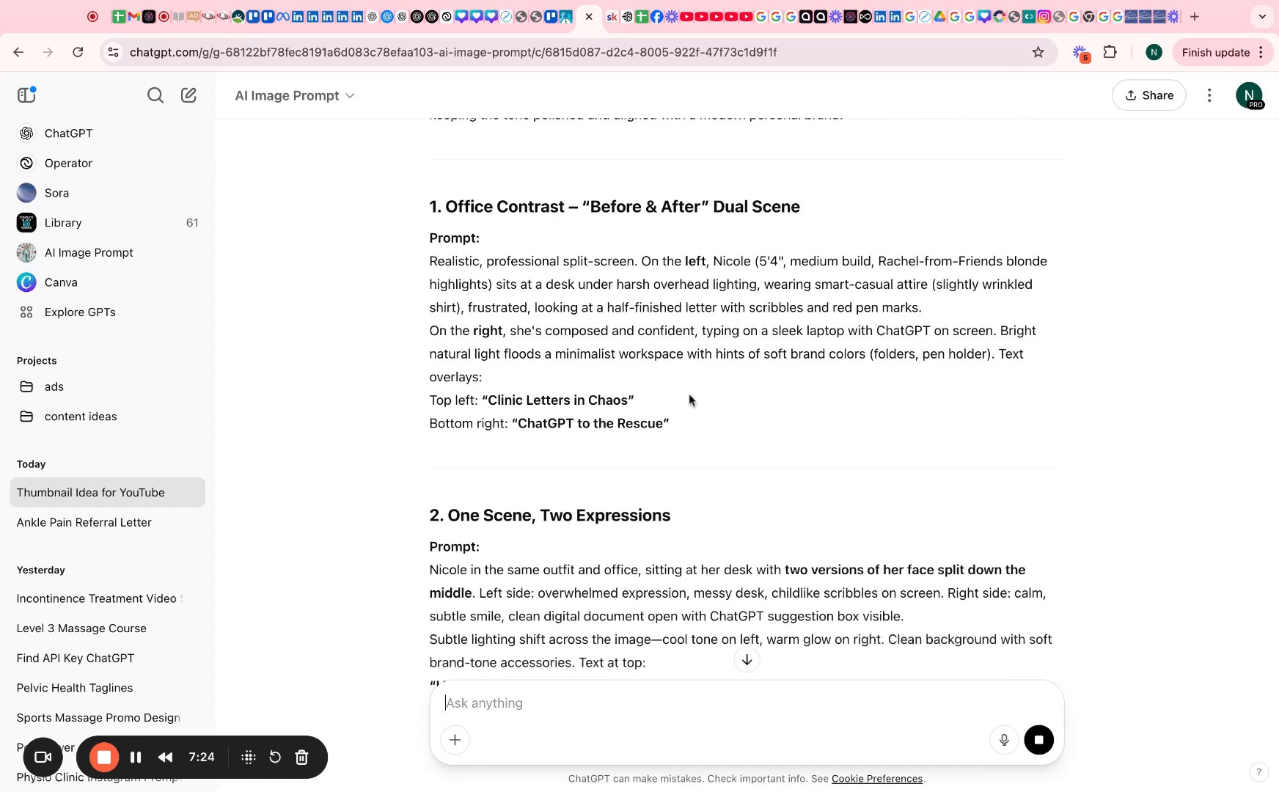
{"action": "scroll", "coordinate": [660, 440], "scroll_direction": "down", "scroll_amount": 2}
{"action": "type", "text": "can you gve me prompt where you are looking"}
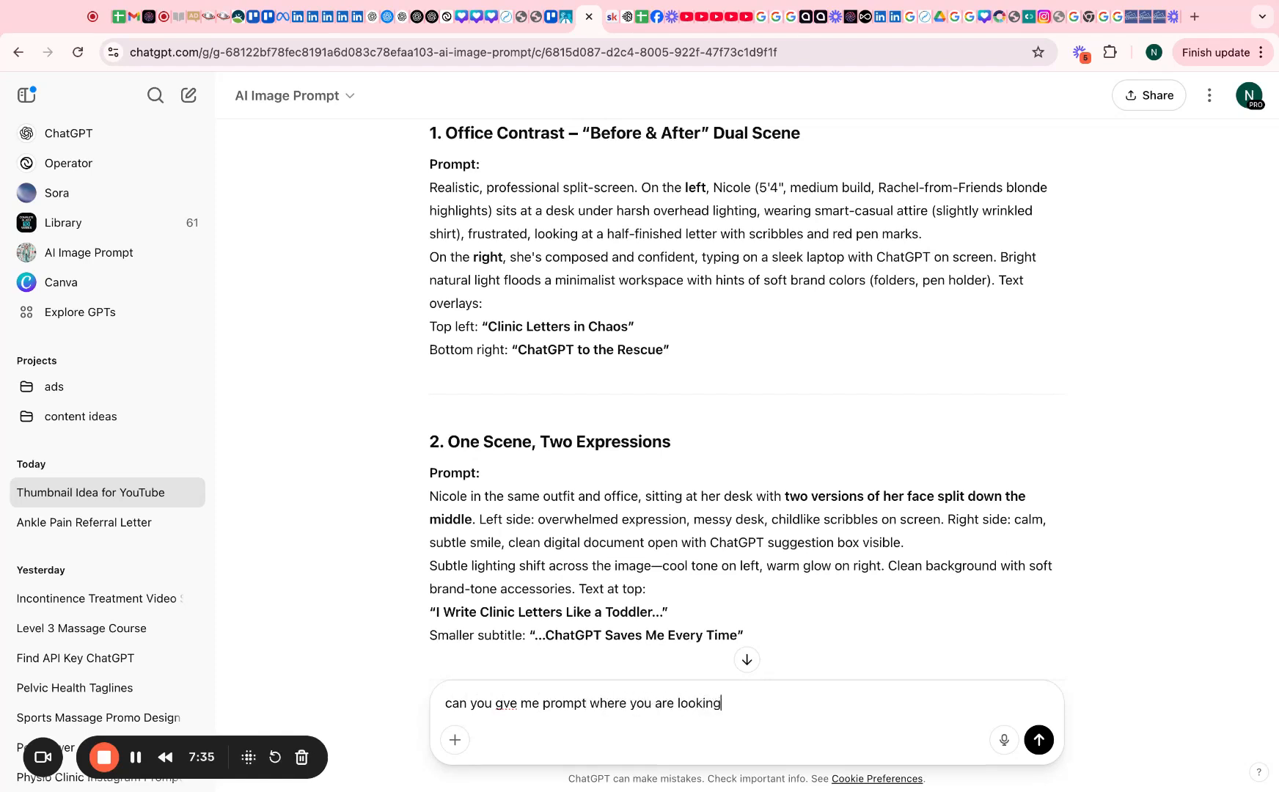
{"action": "type", "text": " at computer over nicoles shoudler"}
{"action": "type", "text": "and s"}
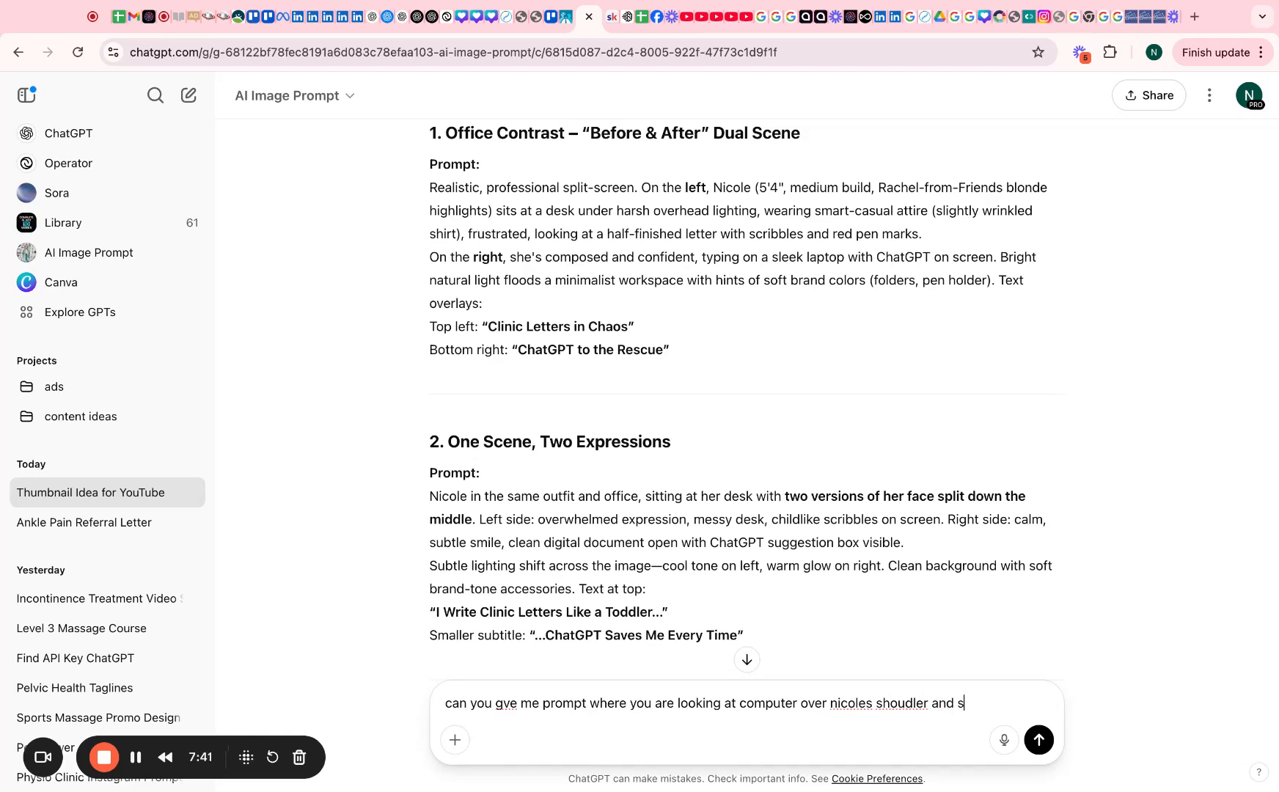
{"action": "type", "text": "he is looking "}
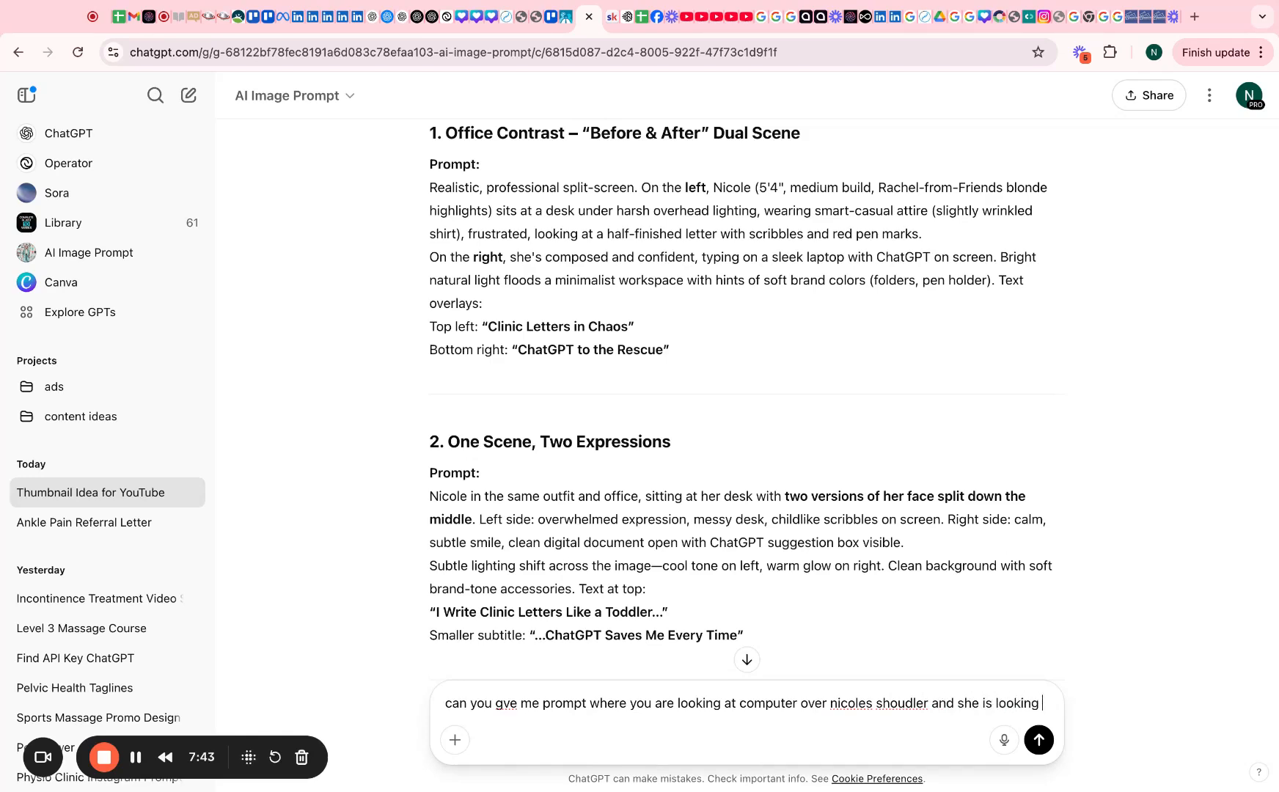
{"action": "type", "text": "smug"}
{"action": "key", "text": "Return"}
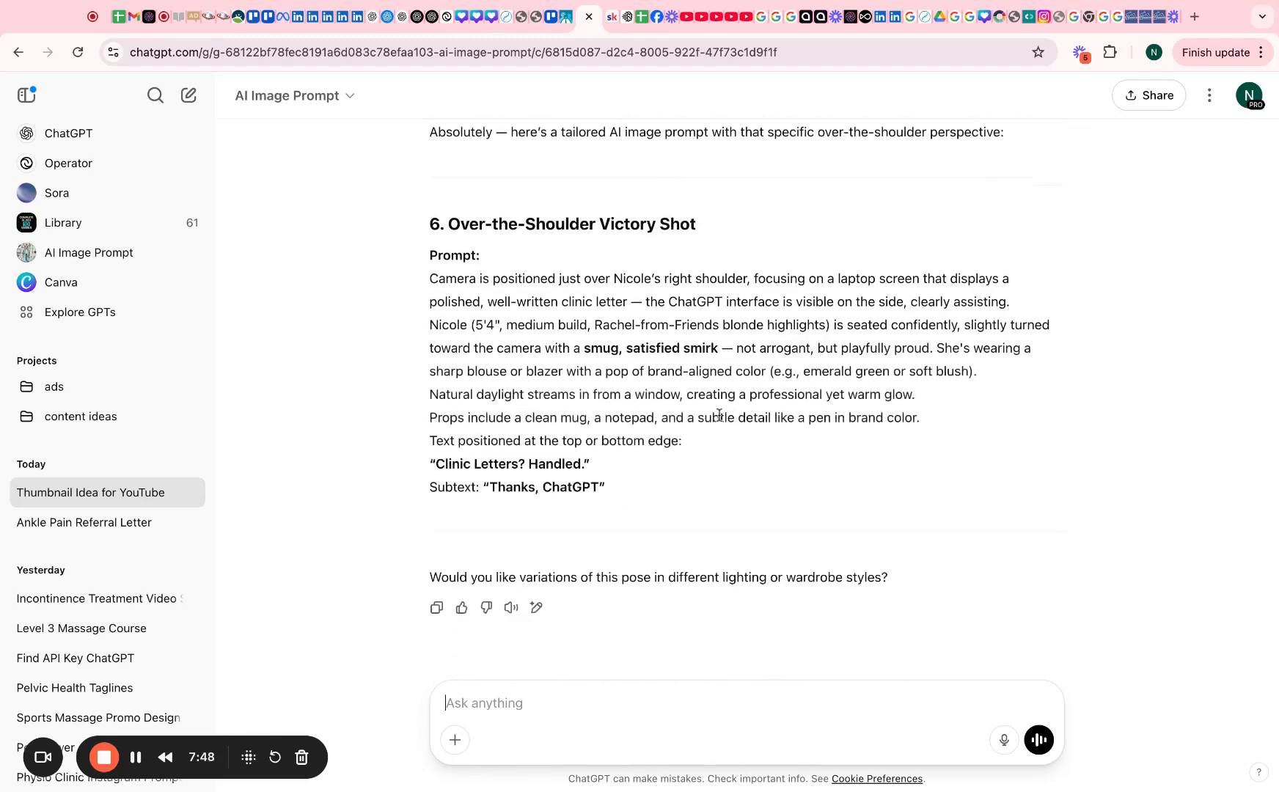
{"action": "triple_click", "coordinate": [621, 487]}
{"action": "key", "text": "super+c"}
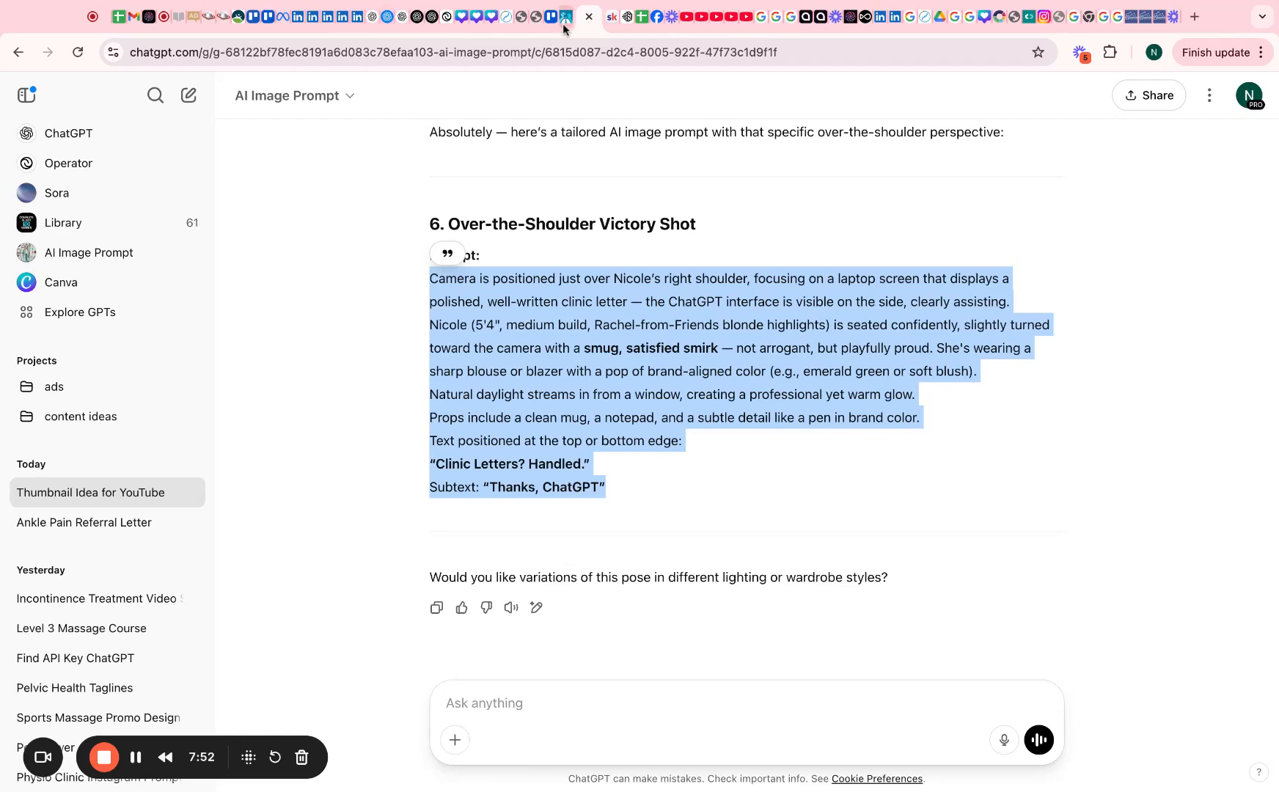
Replace Ideogram's old prompt with the over-the-shoulder ChatGPT prompt and generate four 'Clinic letters? Handled.' images
{"action": "left_click", "coordinate": [623, 18]}
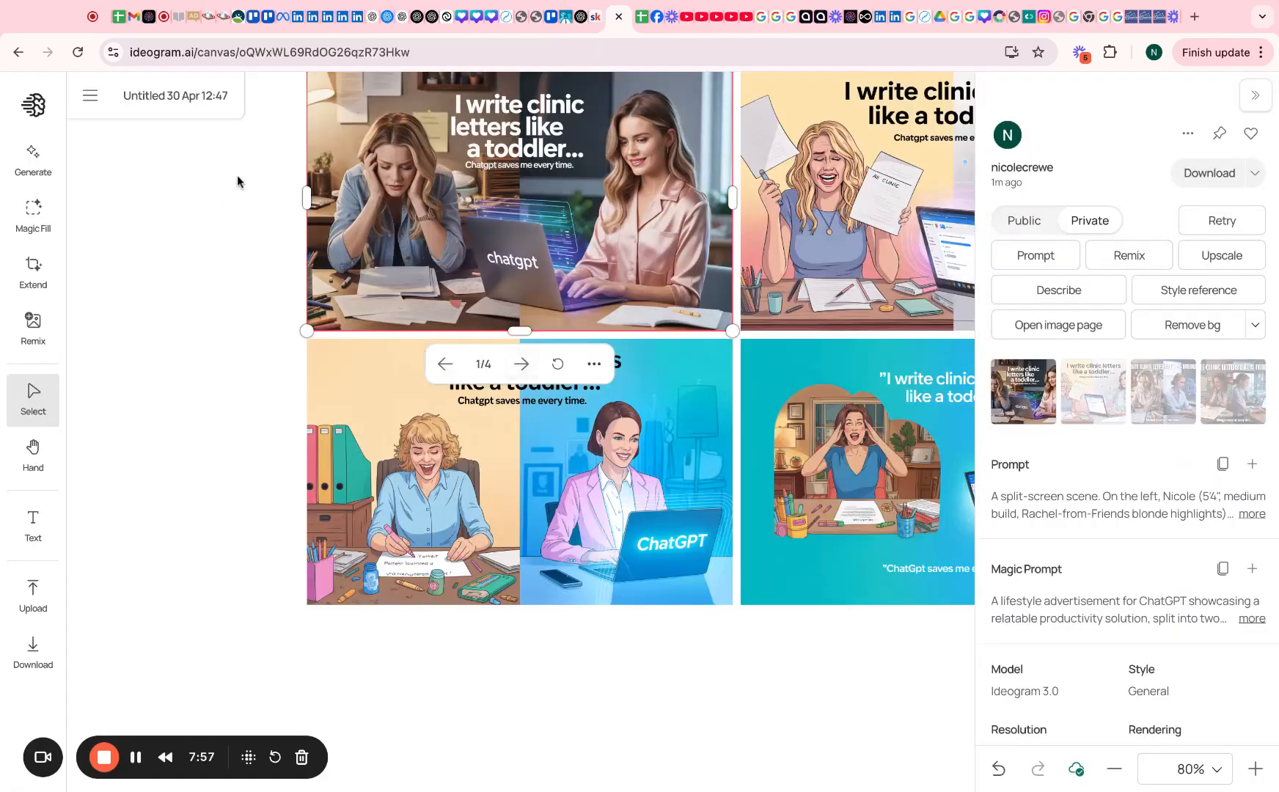
{"action": "left_click", "coordinate": [39, 169]}
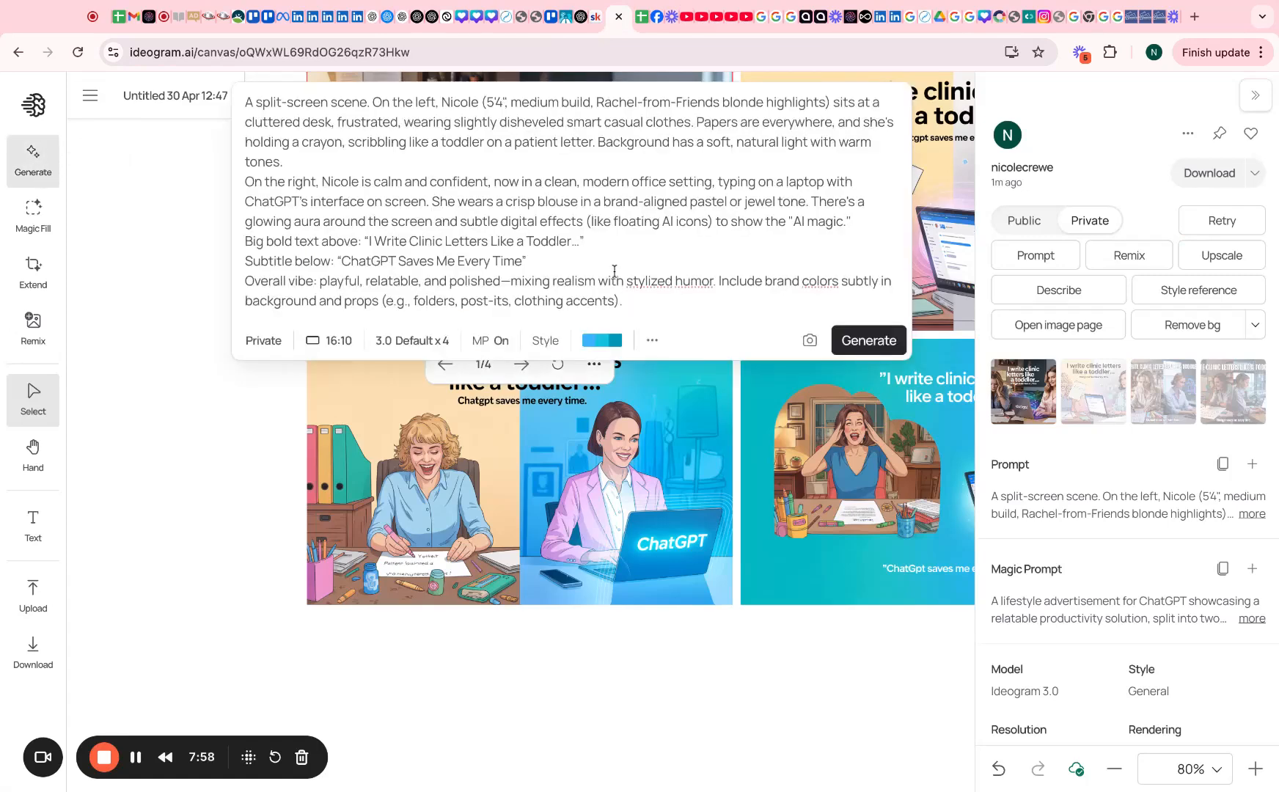
{"action": "left_click", "coordinate": [633, 282]}
{"action": "key", "text": "super+a"}
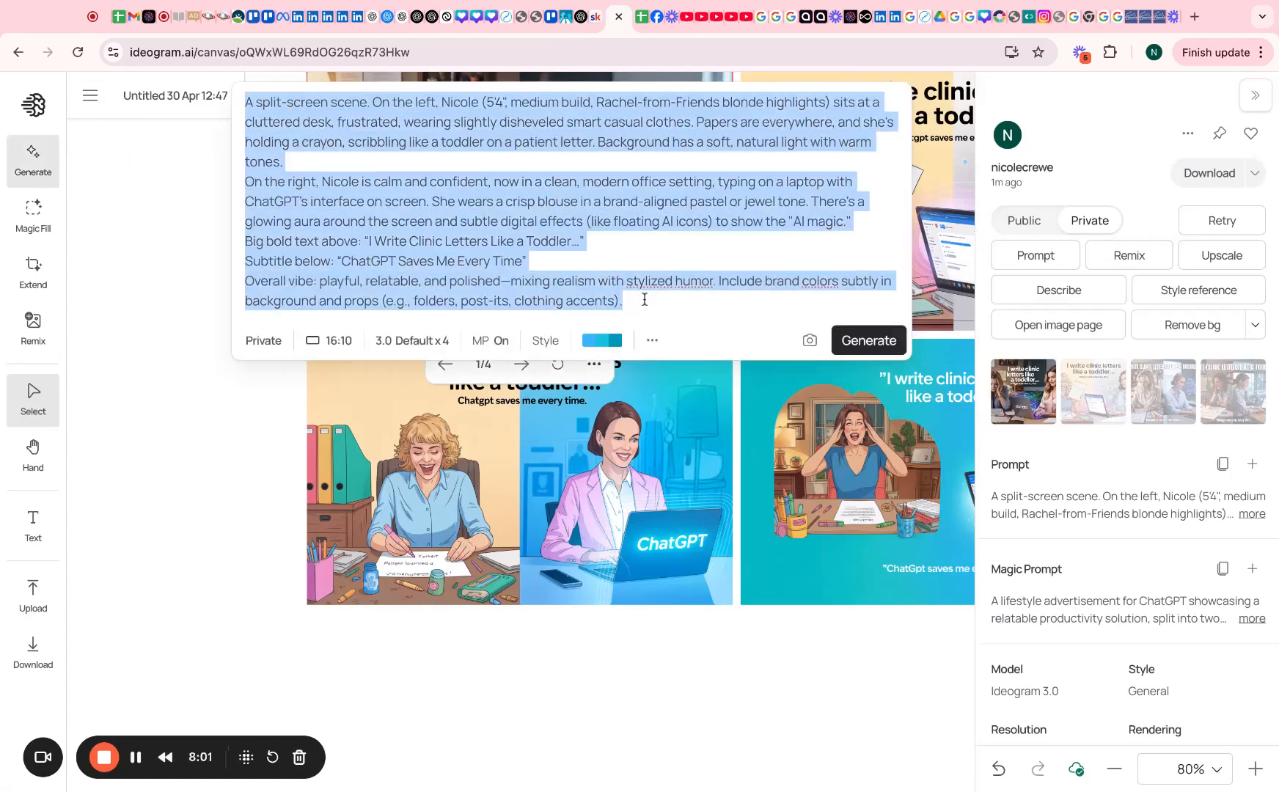
{"action": "key", "text": "super+v"}
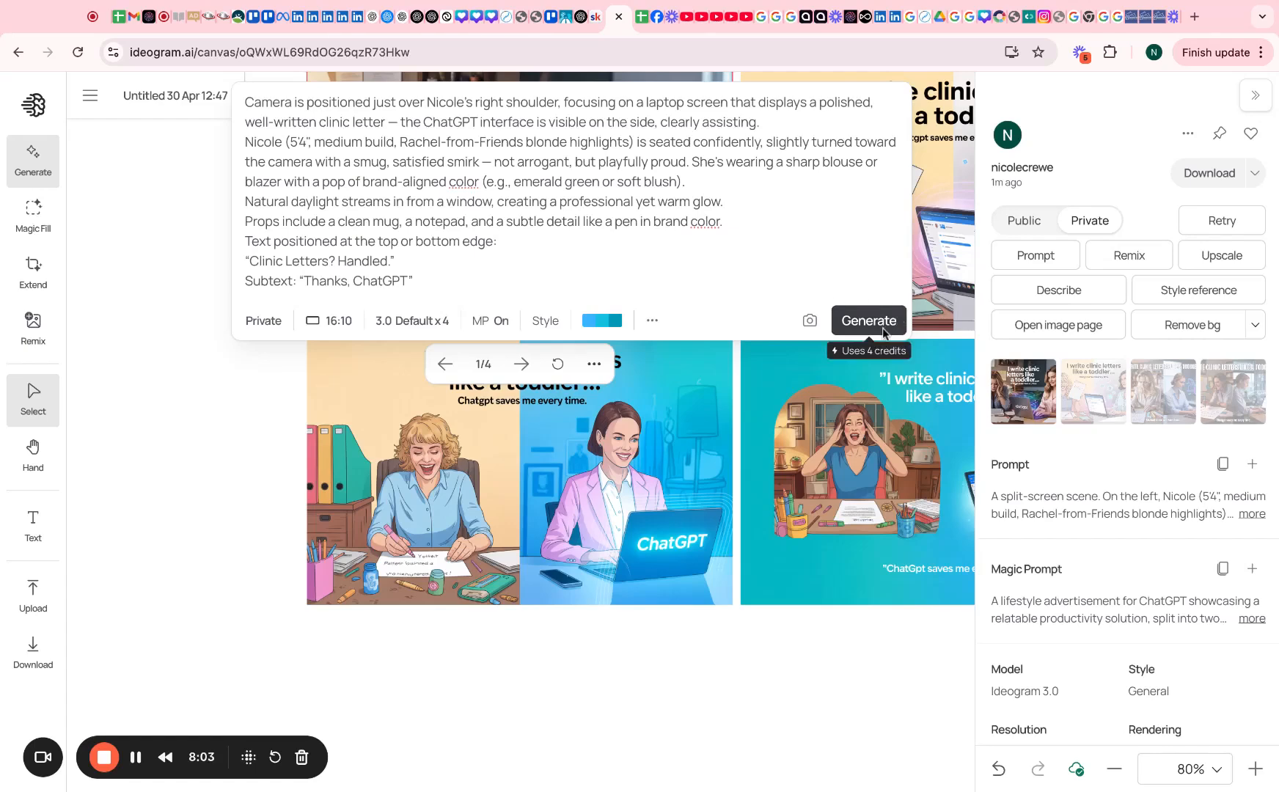
{"action": "left_click", "coordinate": [872, 321]}
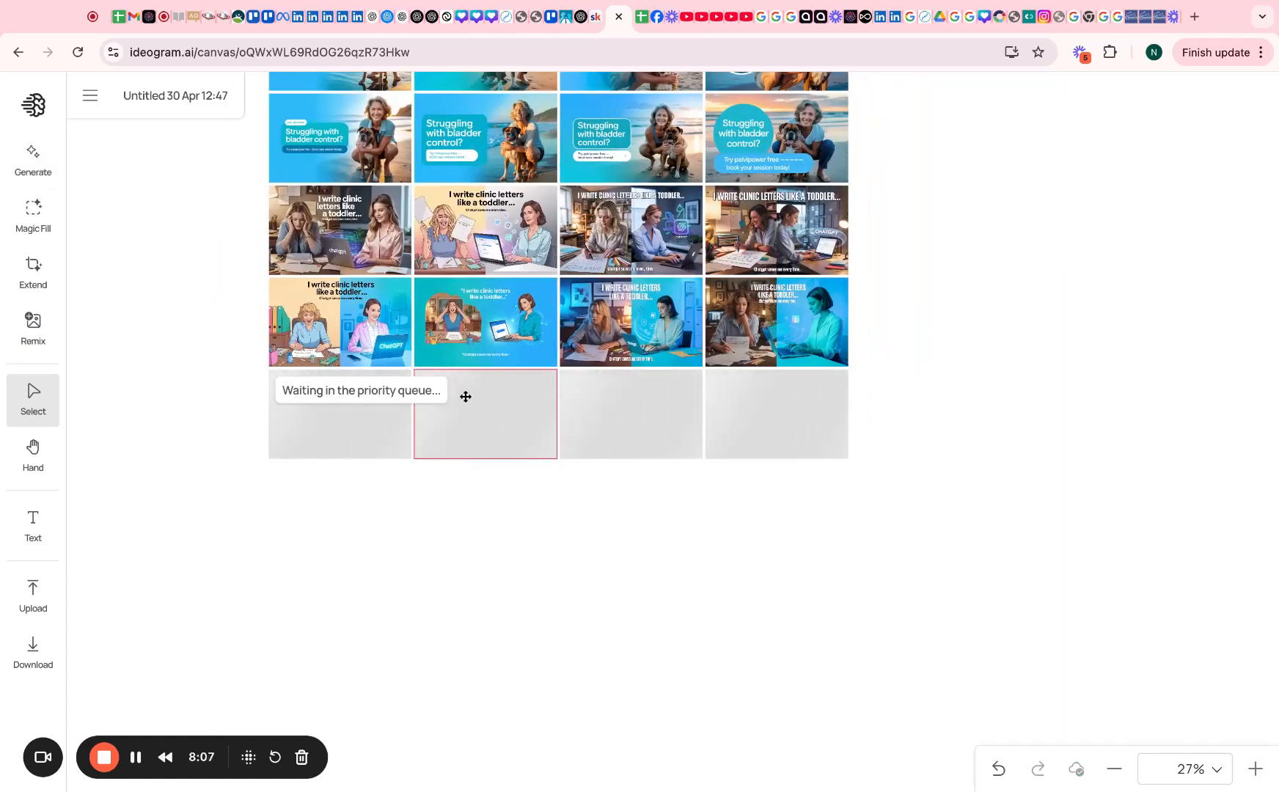
{"action": "scroll", "coordinate": [465, 394], "scroll_direction": "up", "scroll_amount": 5}
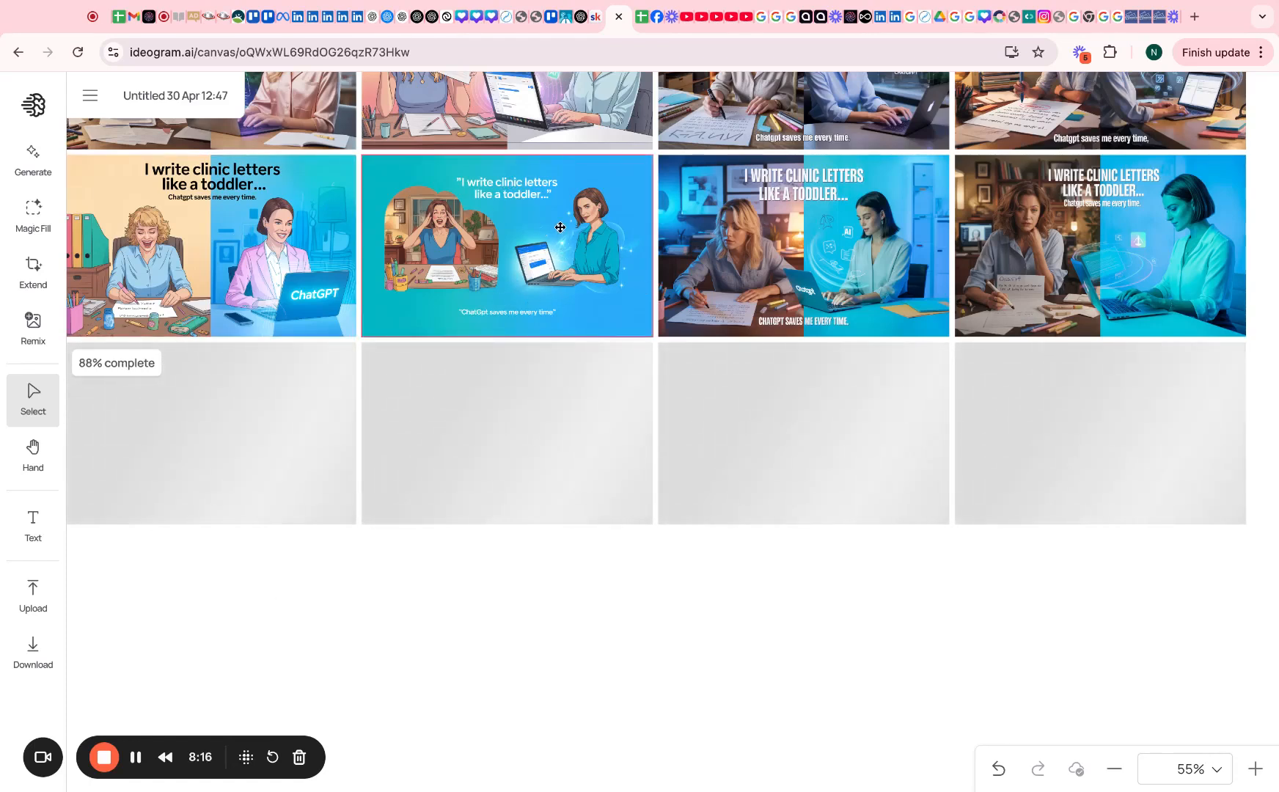
{"action": "scroll", "coordinate": [561, 227], "scroll_direction": "up", "scroll_amount": 10}
{"action": "scroll", "coordinate": [512, 276], "scroll_direction": "up", "scroll_amount": 15}
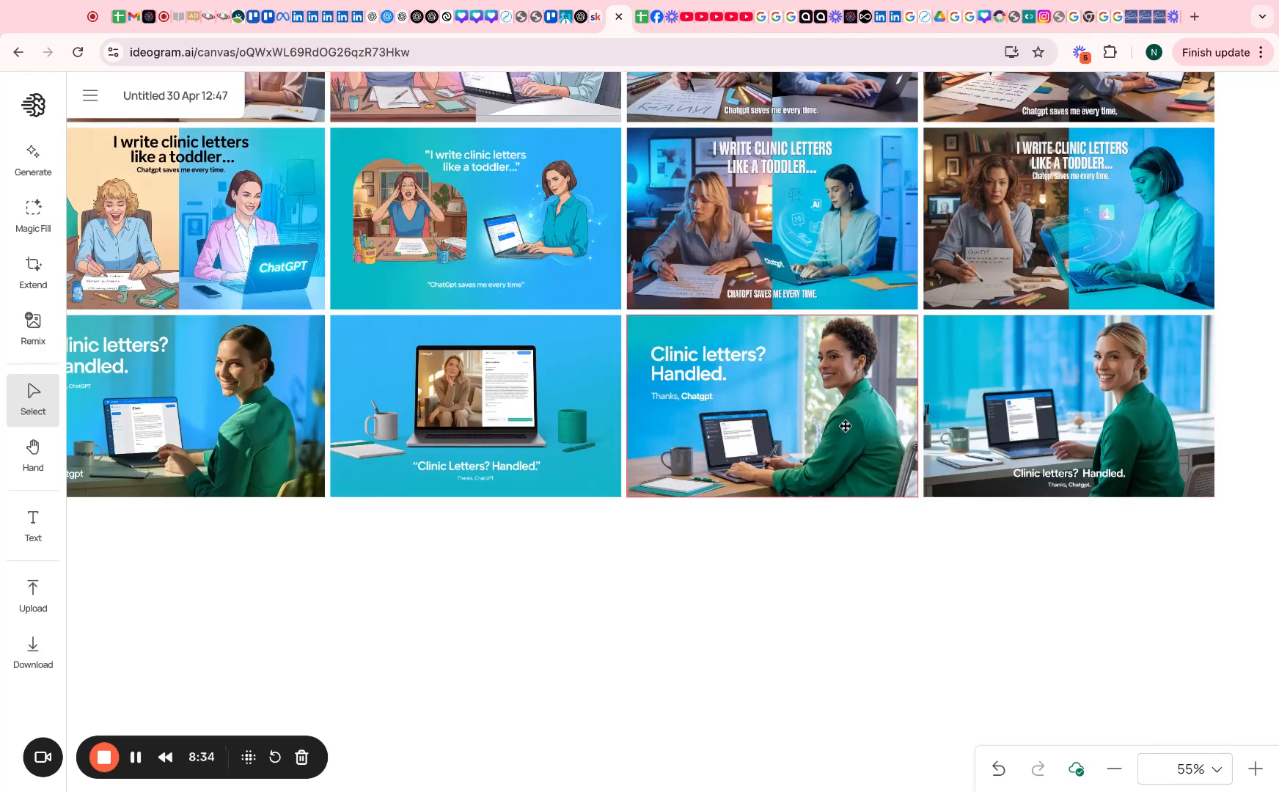
Set the last generated image as a style reference
{"action": "left_click", "coordinate": [1057, 424]}
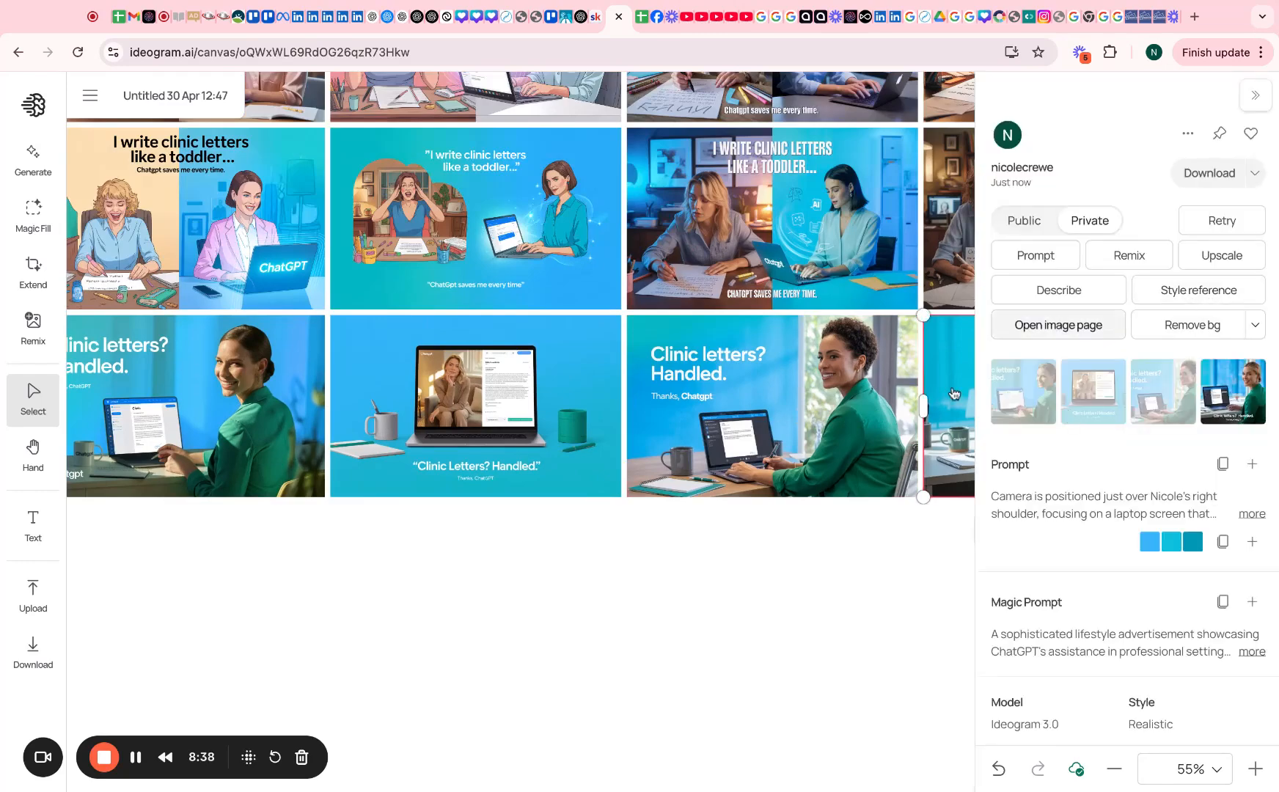
{"action": "left_click", "coordinate": [1203, 298]}
{"action": "scroll", "coordinate": [715, 606], "scroll_direction": "up", "scroll_amount": 5}
{"action": "scroll", "coordinate": [716, 606], "scroll_direction": "up", "scroll_amount": 10}
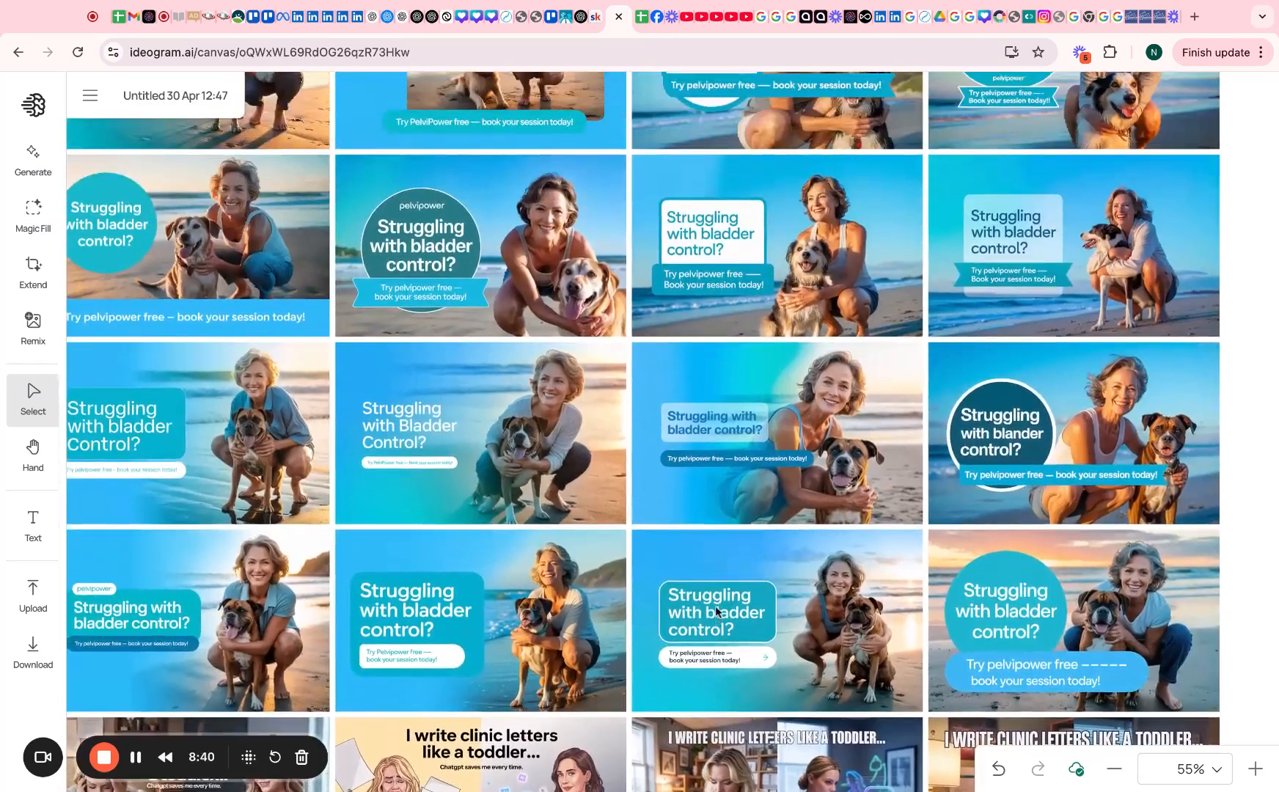
{"action": "scroll", "coordinate": [785, 379], "scroll_direction": "up", "scroll_amount": 10}
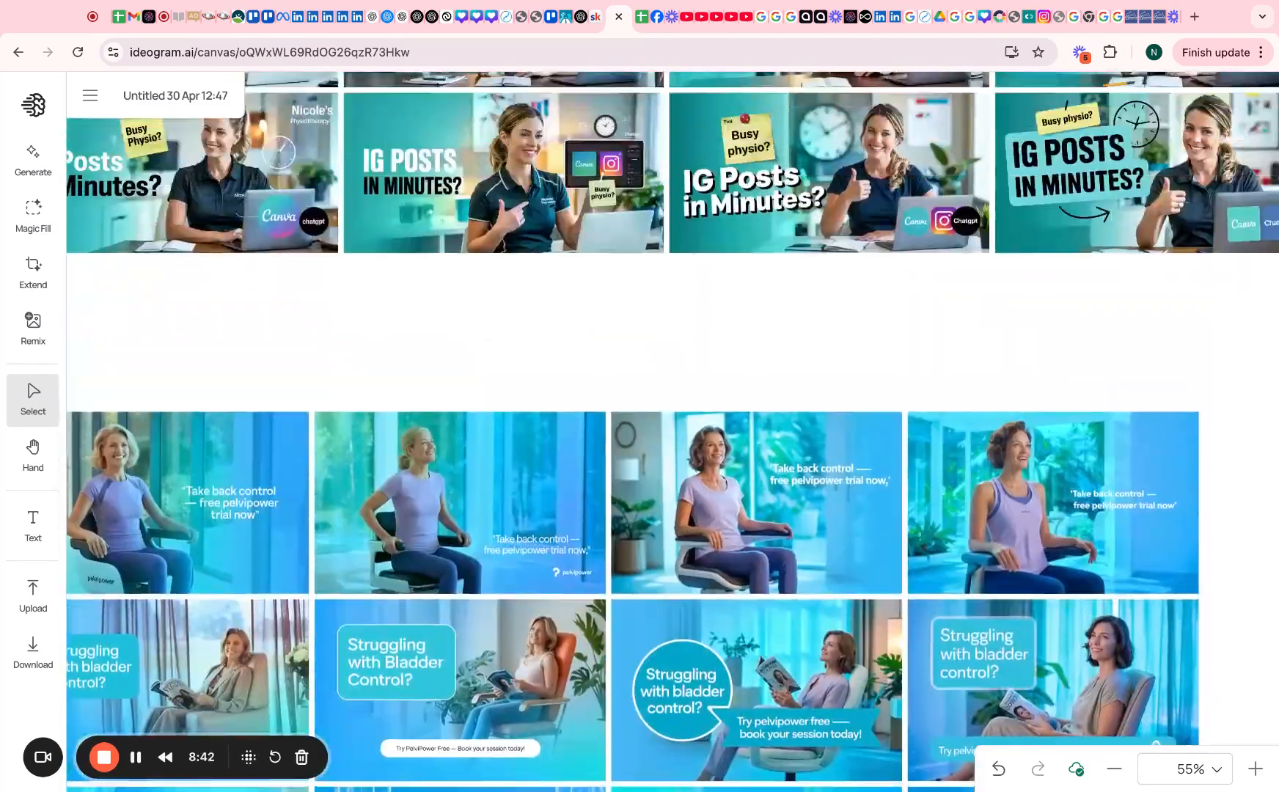
Apply an 'IG Posts in Minutes?' image's teal palette and style, then generate four images
{"action": "left_click", "coordinate": [786, 380]}
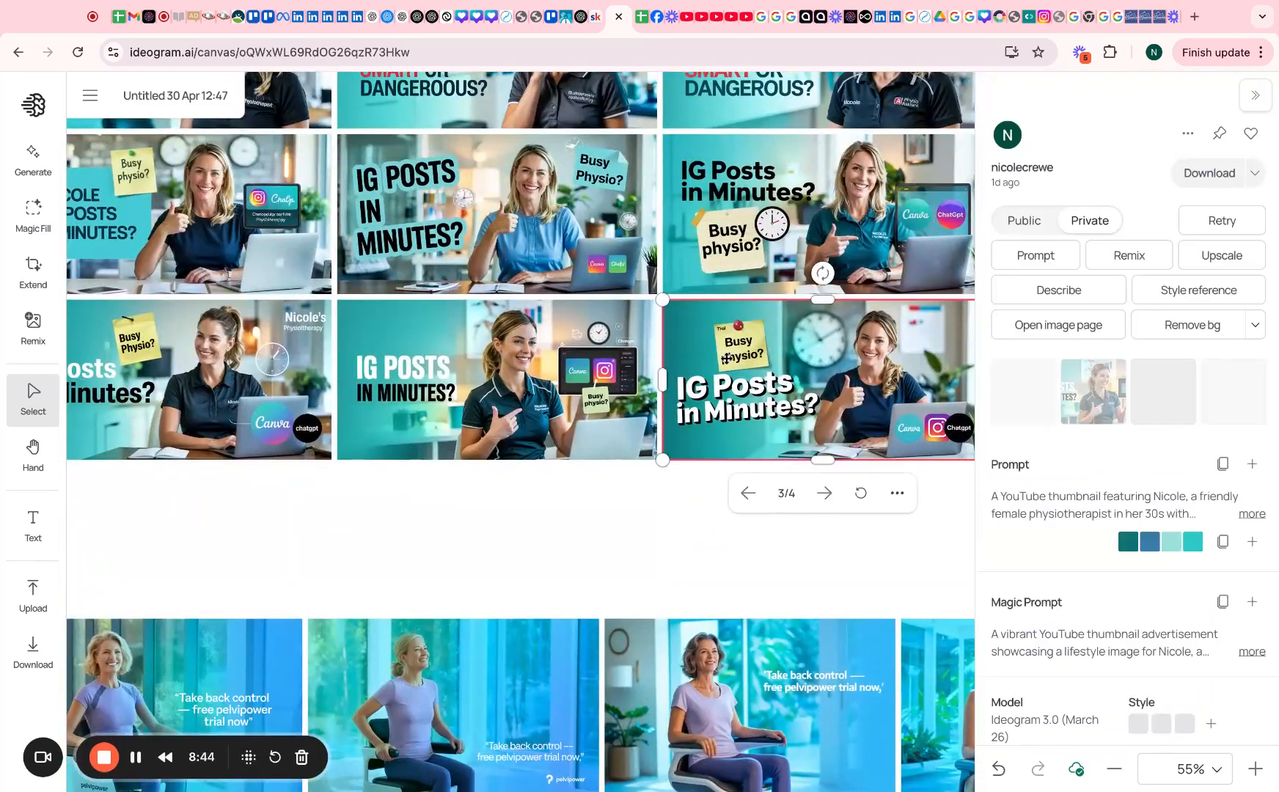
{"action": "left_click", "coordinate": [1253, 547]}
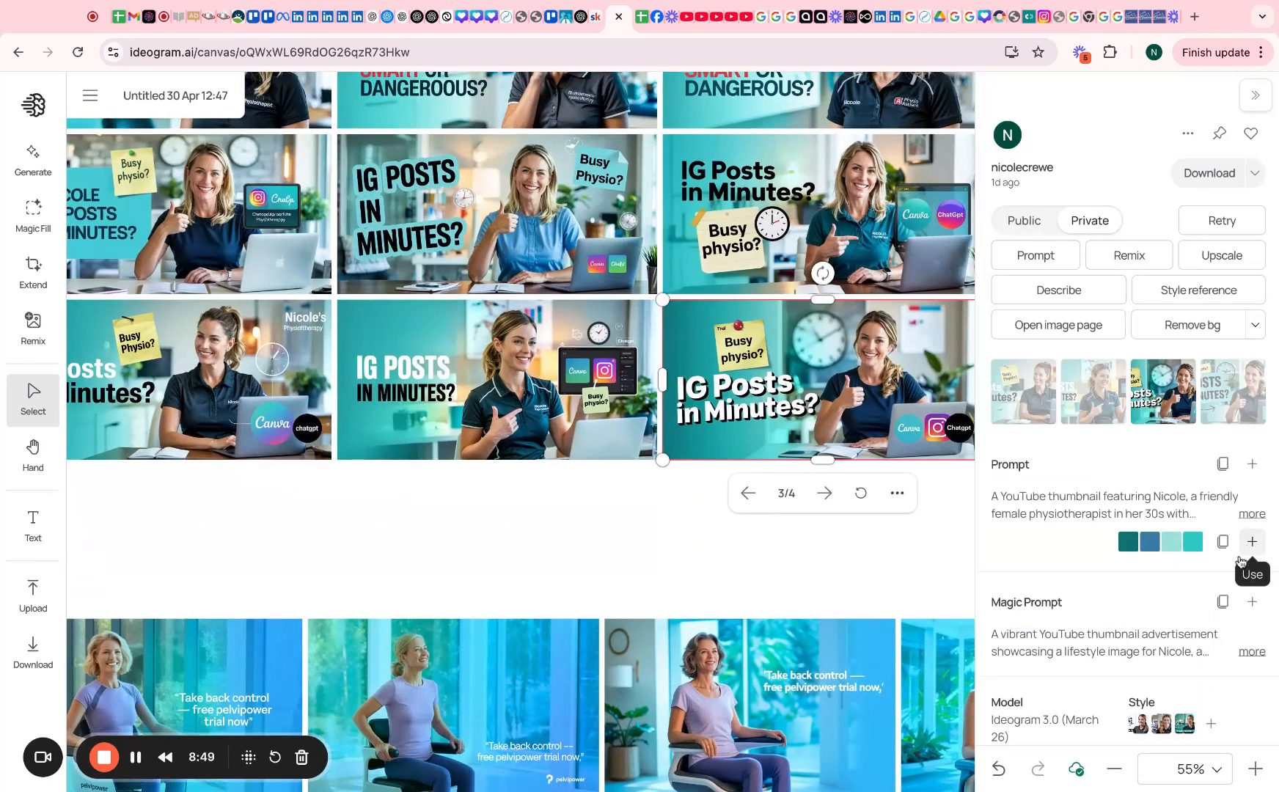
{"action": "left_click", "coordinate": [1198, 293]}
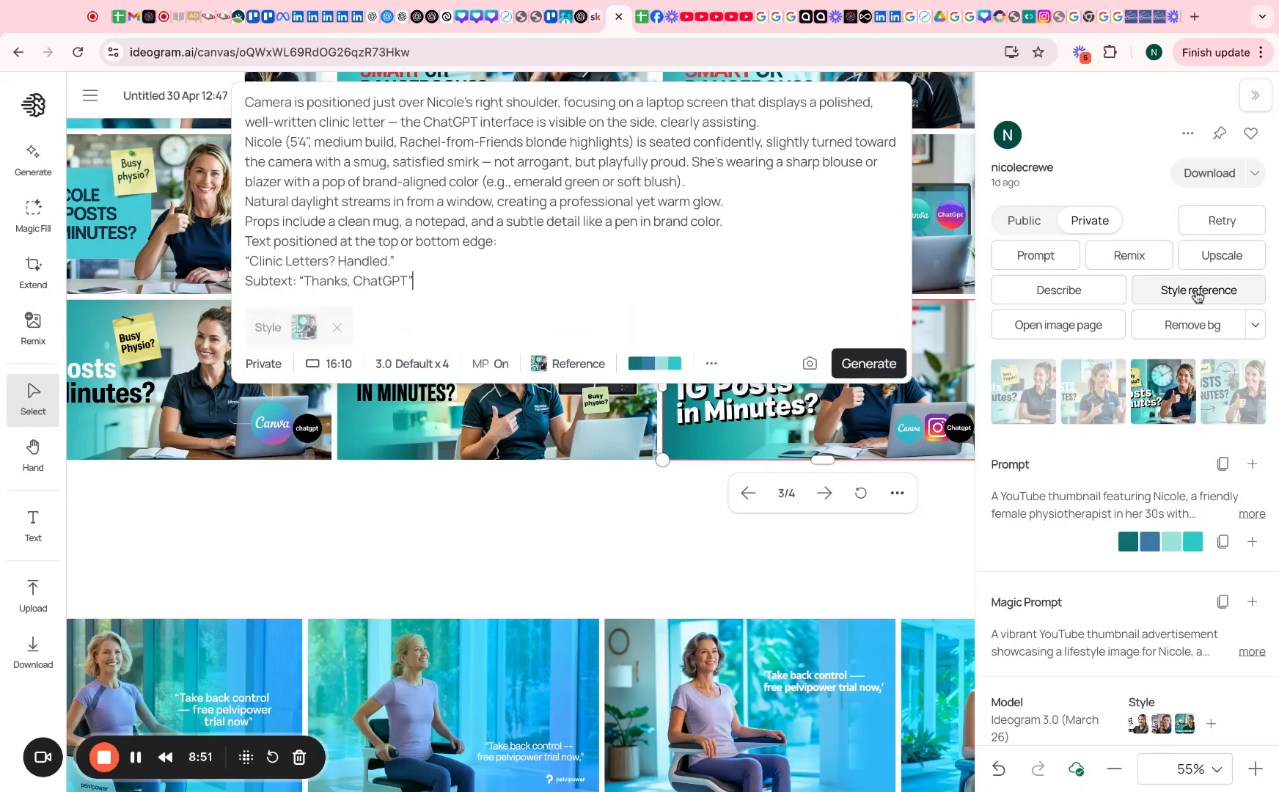
{"action": "left_click", "coordinate": [869, 363]}
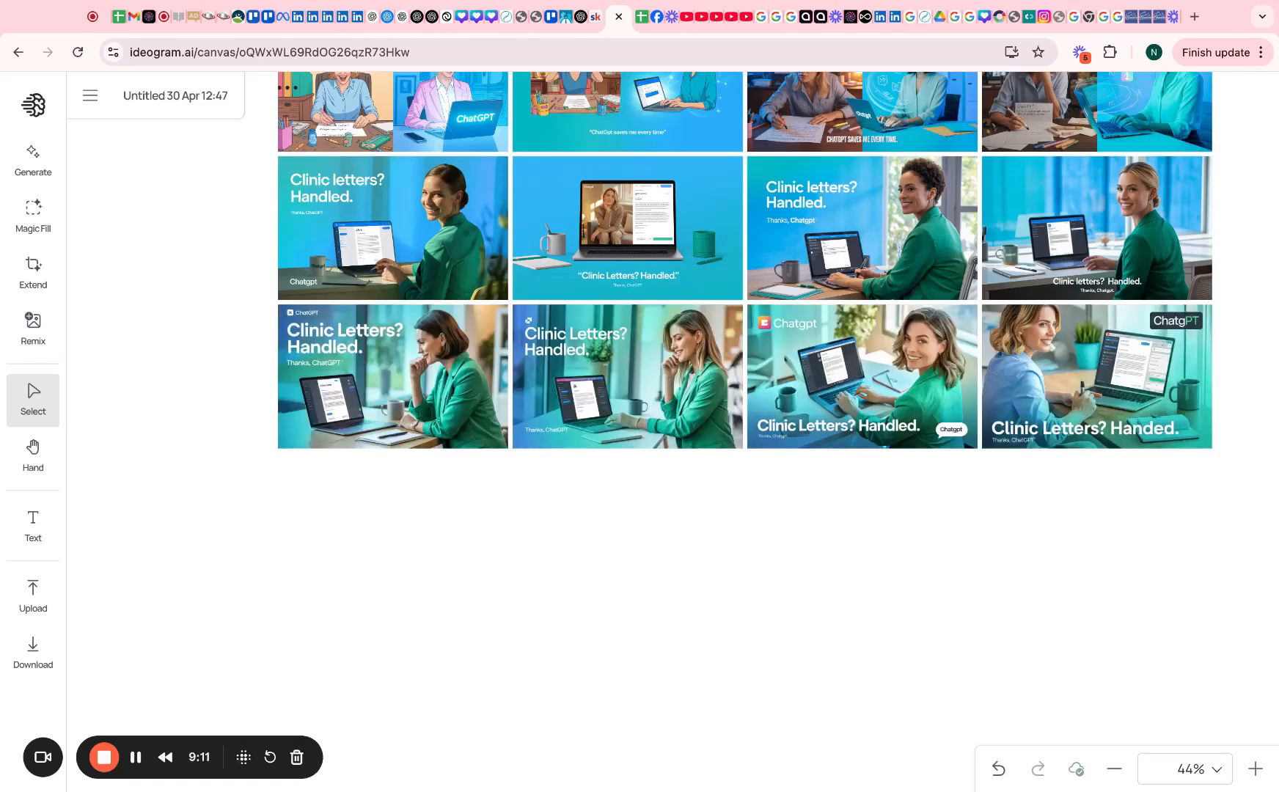
Inspect the details of a new 'Clinic Letters? Handled.' image, then deselect it
{"action": "scroll", "coordinate": [645, 623], "scroll_direction": "up", "scroll_amount": 1}
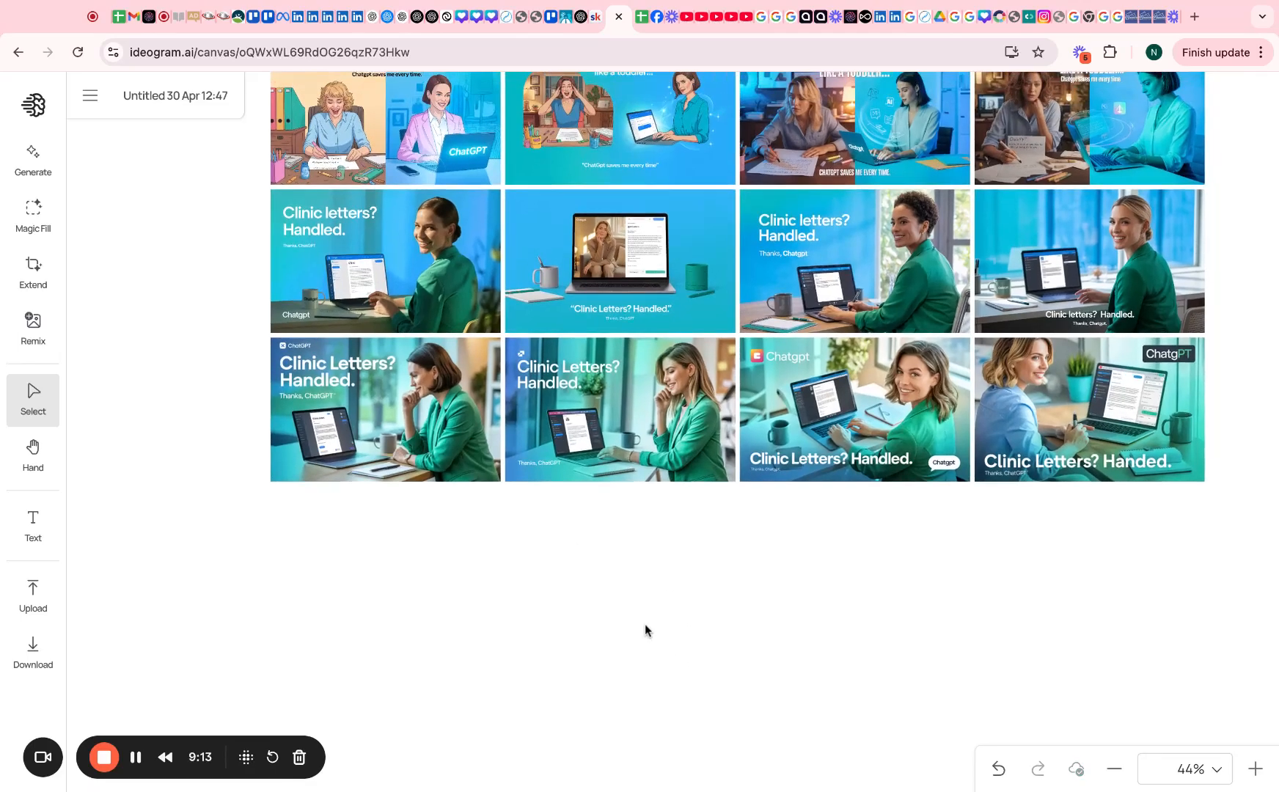
{"action": "scroll", "coordinate": [627, 421], "scroll_direction": "up", "scroll_amount": 15}
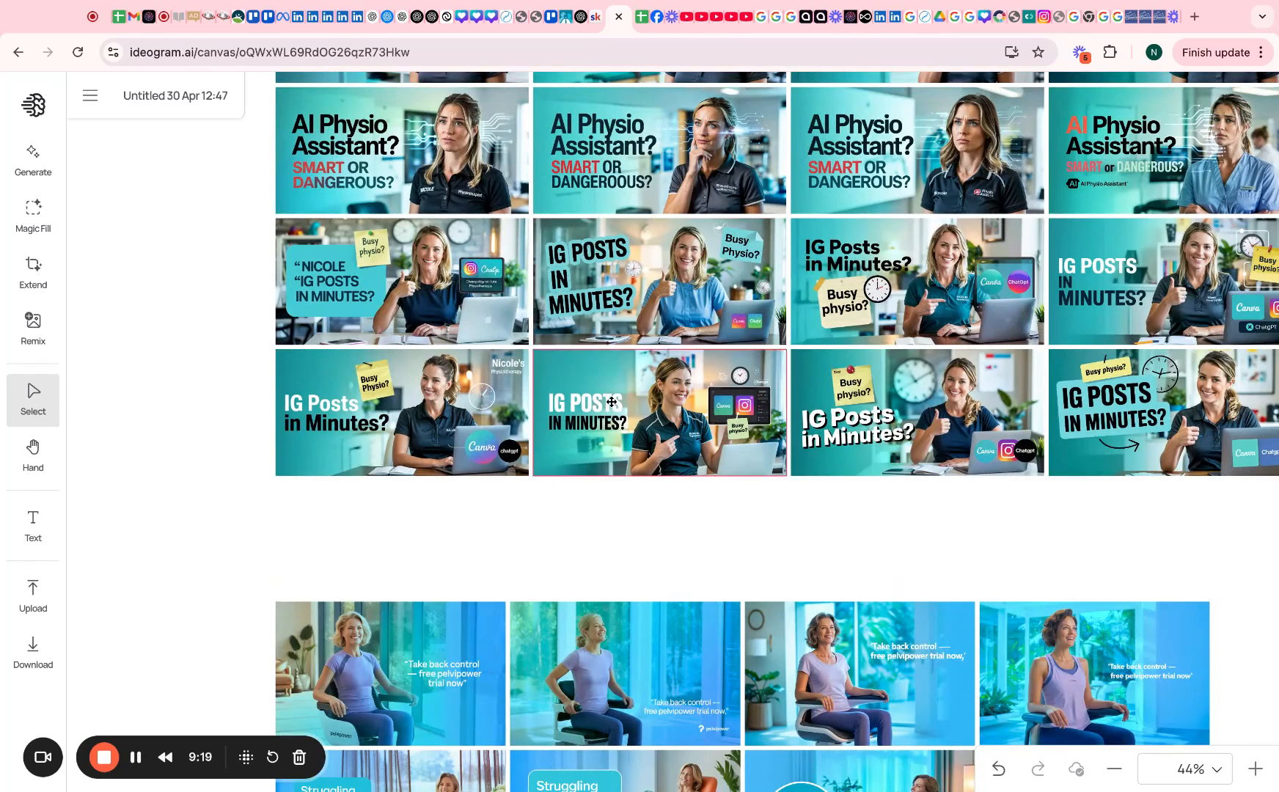
{"action": "scroll", "coordinate": [611, 402], "scroll_direction": "down", "scroll_amount": 6}
{"action": "scroll", "coordinate": [612, 402], "scroll_direction": "down", "scroll_amount": 20}
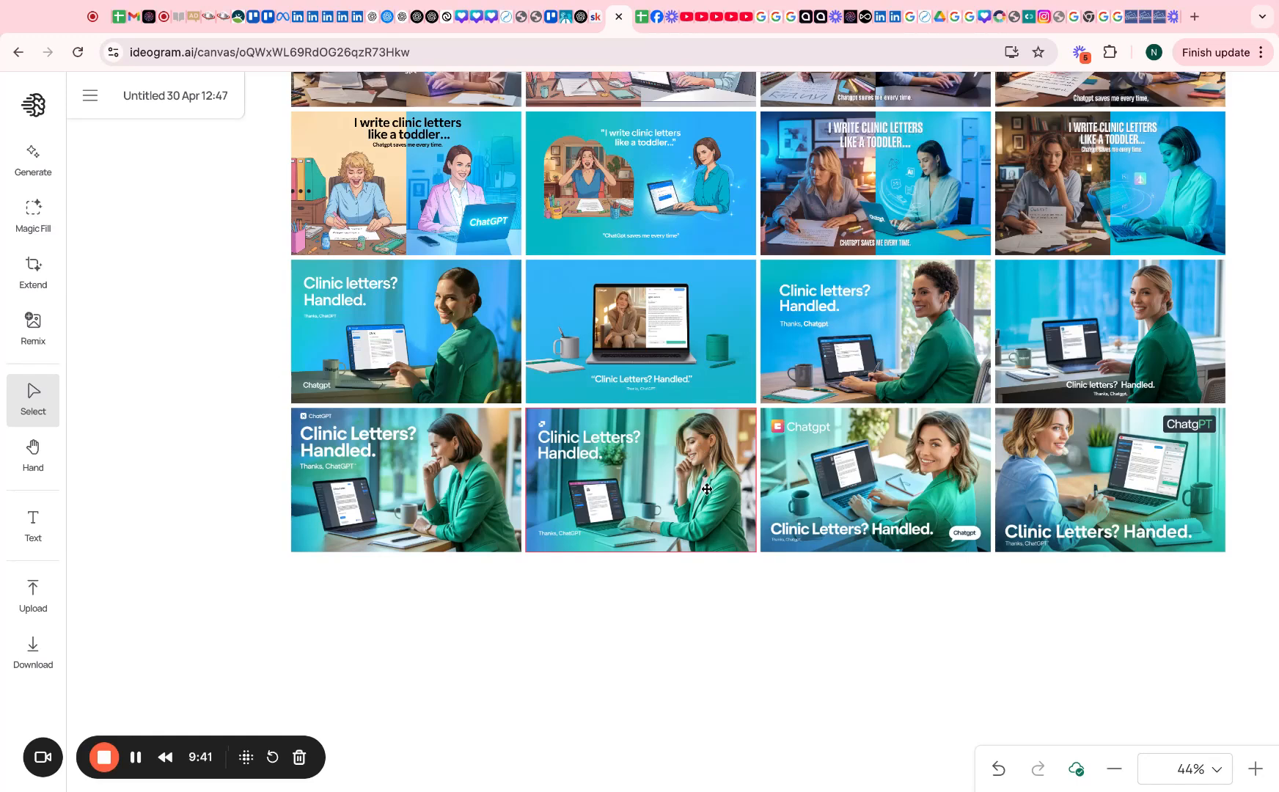
{"action": "left_click", "coordinate": [926, 484]}
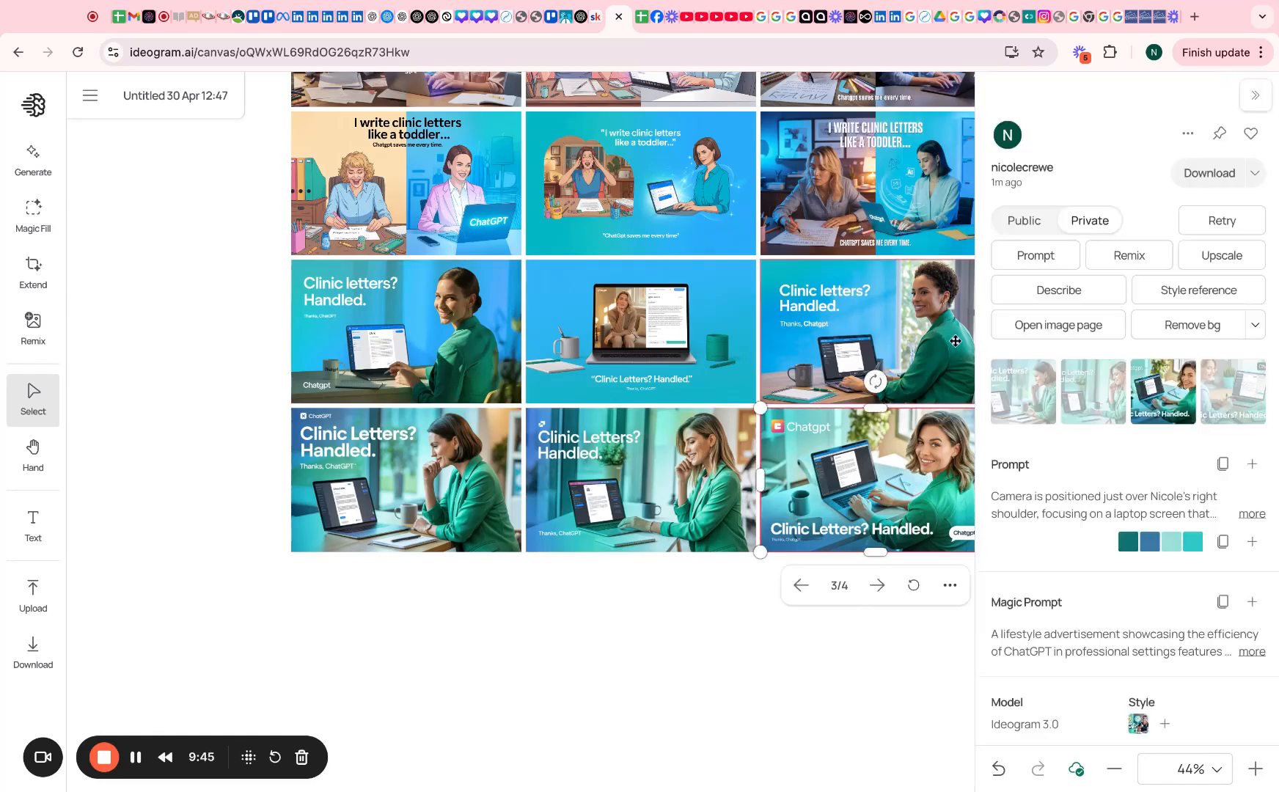
{"action": "left_click", "coordinate": [453, 616]}
Use another 'IG Posts in Minutes?' image as style reference and generate four over-the-shoulder images
{"action": "scroll", "coordinate": [452, 613], "scroll_direction": "up", "scroll_amount": 10}
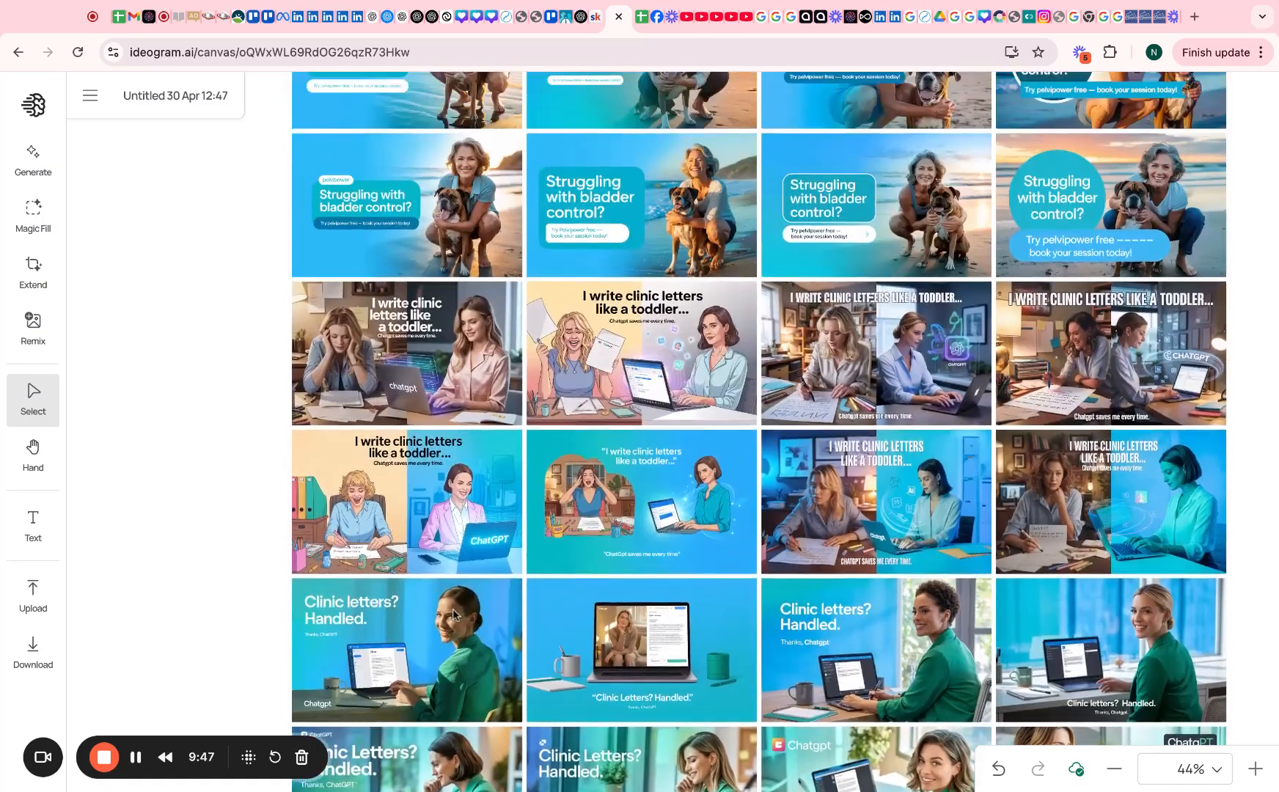
{"action": "scroll", "coordinate": [453, 616], "scroll_direction": "up", "scroll_amount": 15}
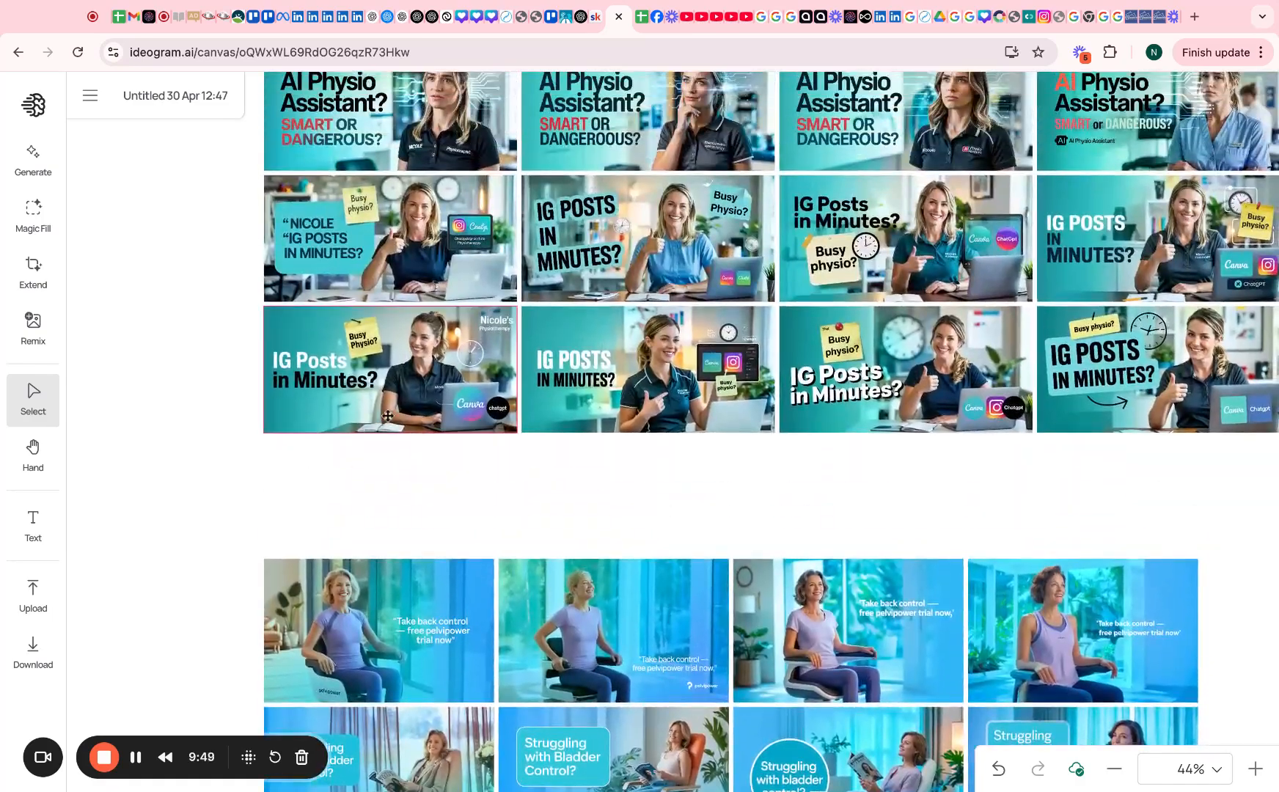
{"action": "left_click", "coordinate": [838, 213]}
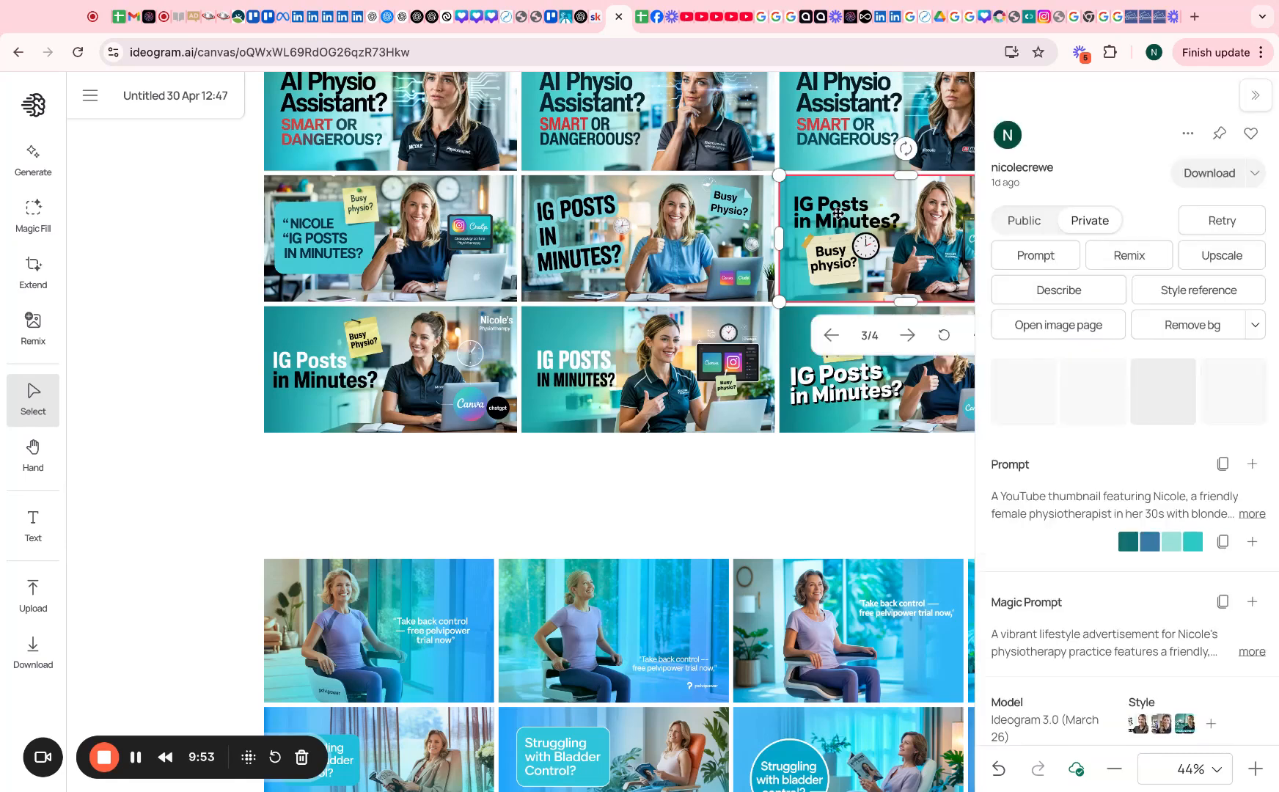
{"action": "left_click", "coordinate": [1180, 288]}
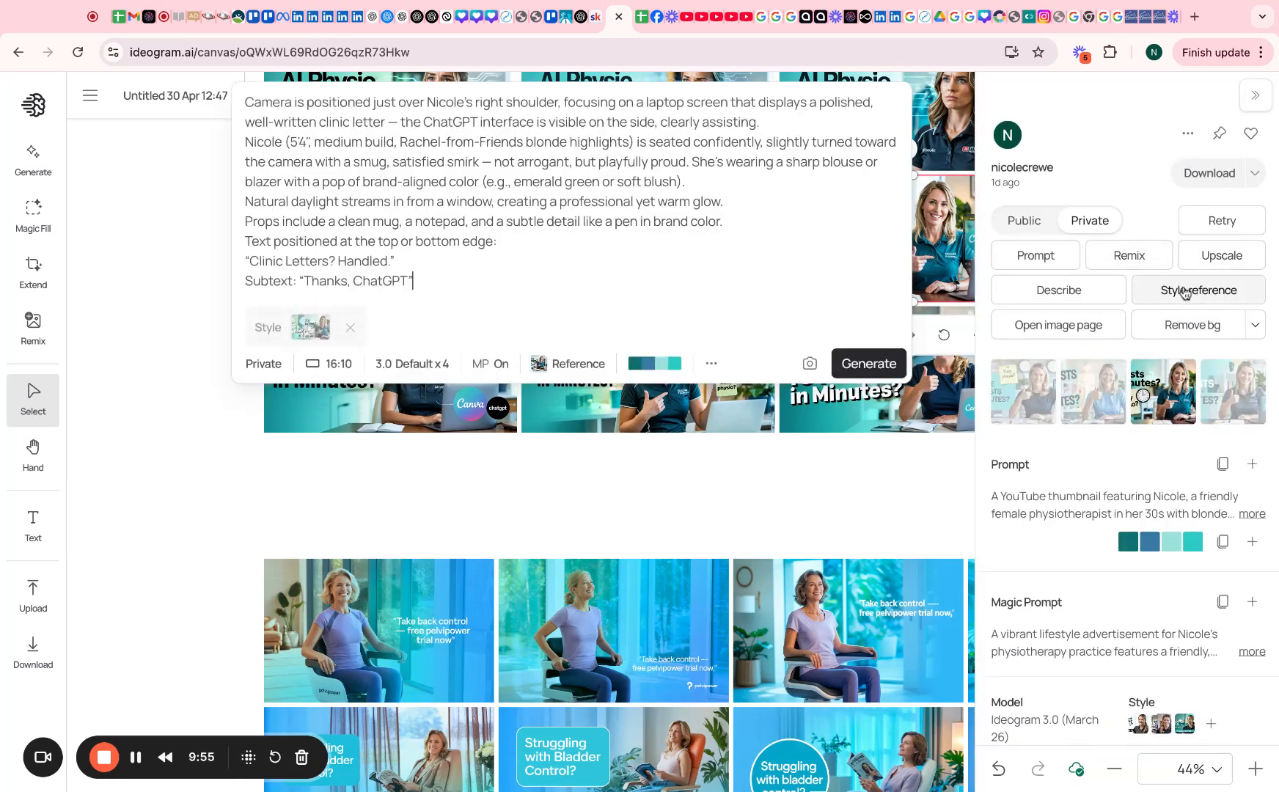
{"action": "left_click", "coordinate": [864, 364]}
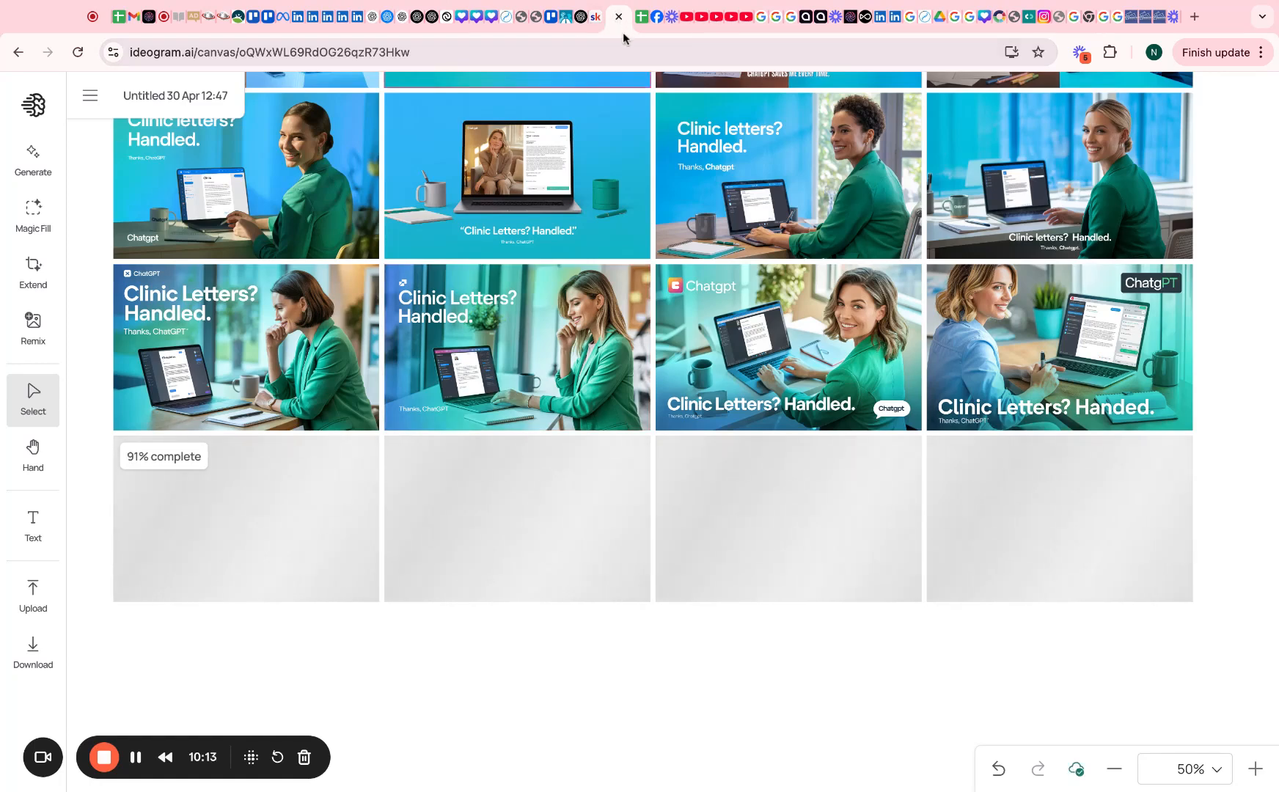
Review the earlier prompts in the ChatGPT conversation
{"action": "left_click", "coordinate": [579, 17]}
{"action": "scroll", "coordinate": [649, 303], "scroll_direction": "up", "scroll_amount": 10}
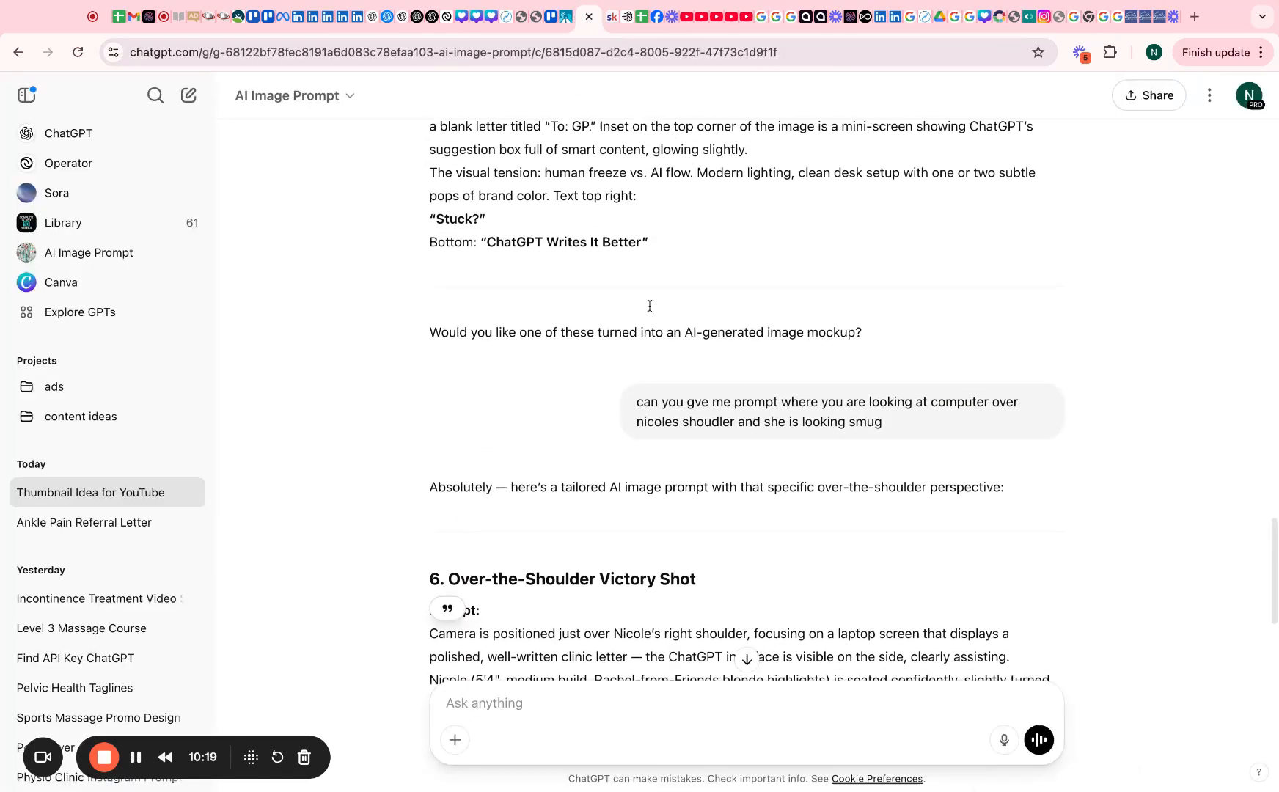
{"action": "scroll", "coordinate": [711, 599], "scroll_direction": "up", "scroll_amount": 10}
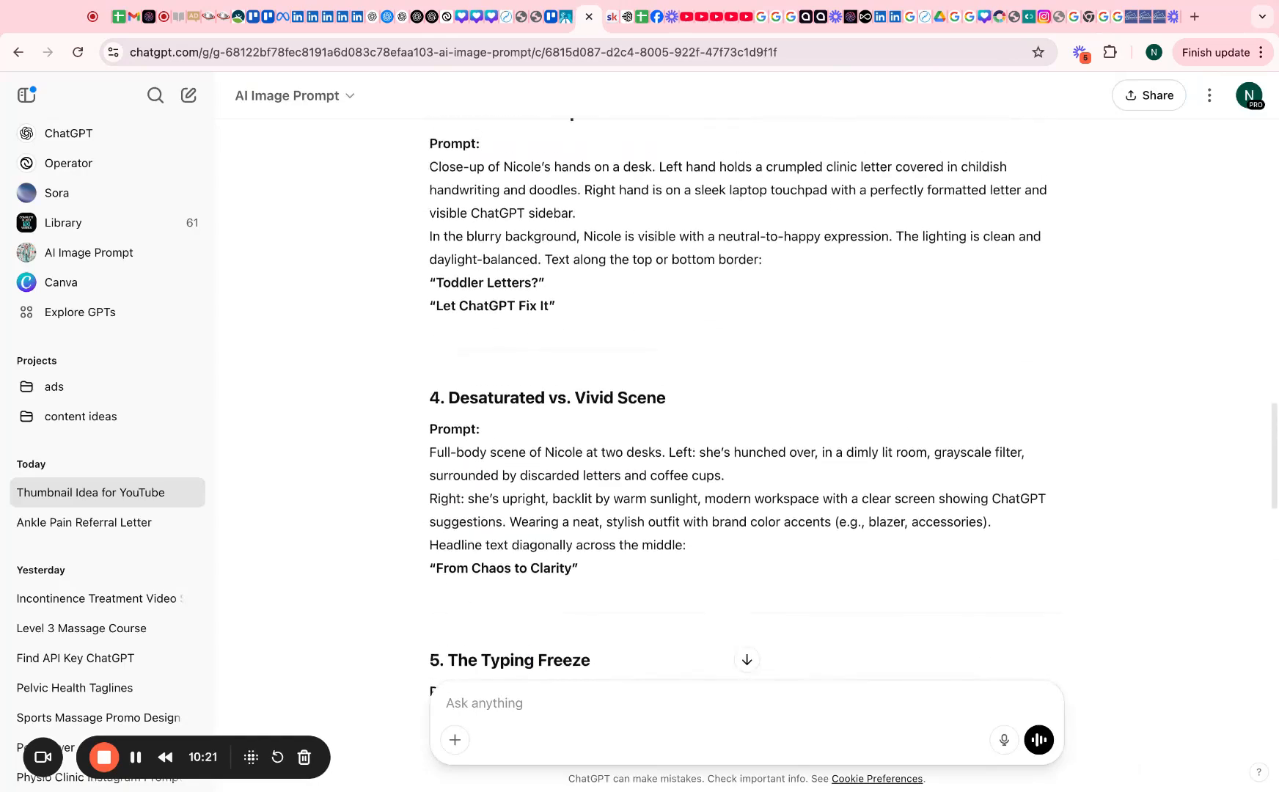
{"action": "left_click_drag", "start_coordinate": [770, 593], "coordinate": [968, 569]}
{"action": "scroll", "coordinate": [555, 460], "scroll_direction": "down", "scroll_amount": 3}
{"action": "scroll", "coordinate": [556, 461], "scroll_direction": "down", "scroll_amount": 20}
Draft the message 'please include this title in this prompt', correcting the typos
{"action": "left_click", "coordinate": [519, 704]}
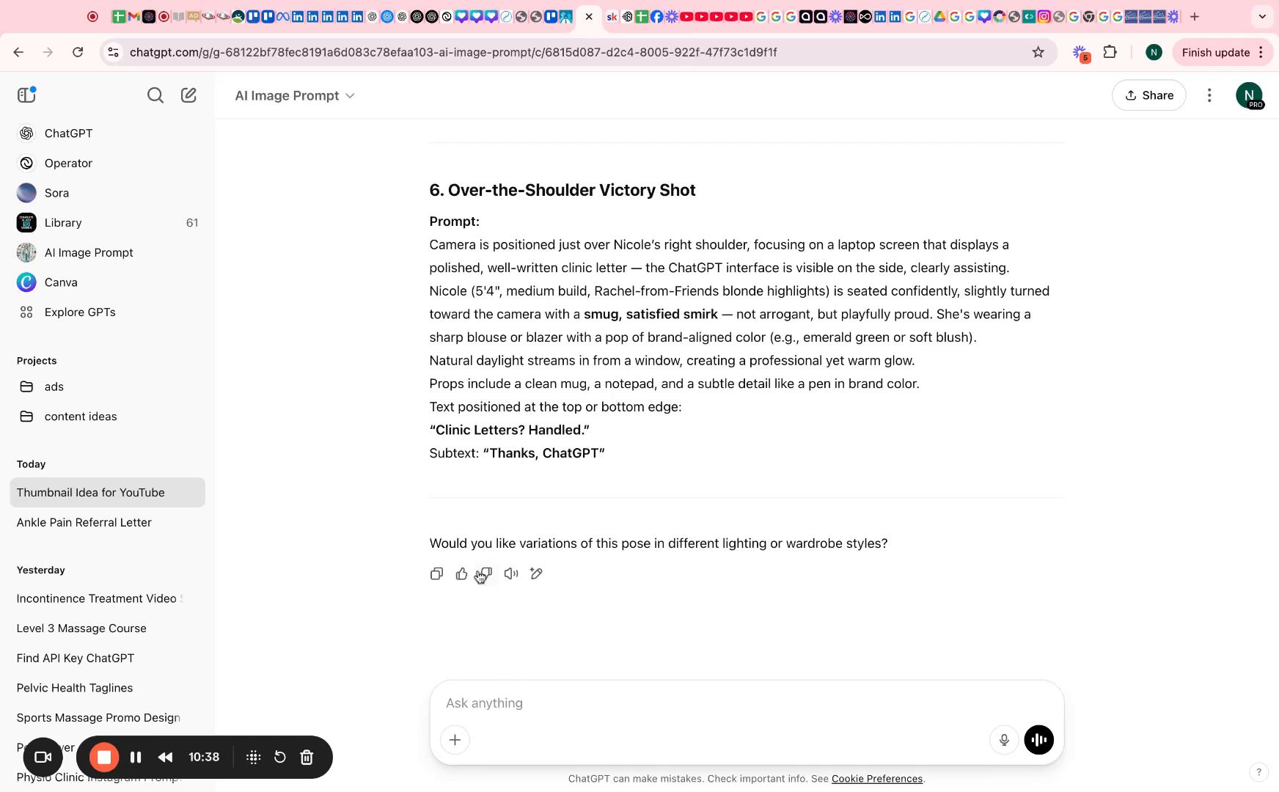
{"action": "type", "text": "please include this ttle"}
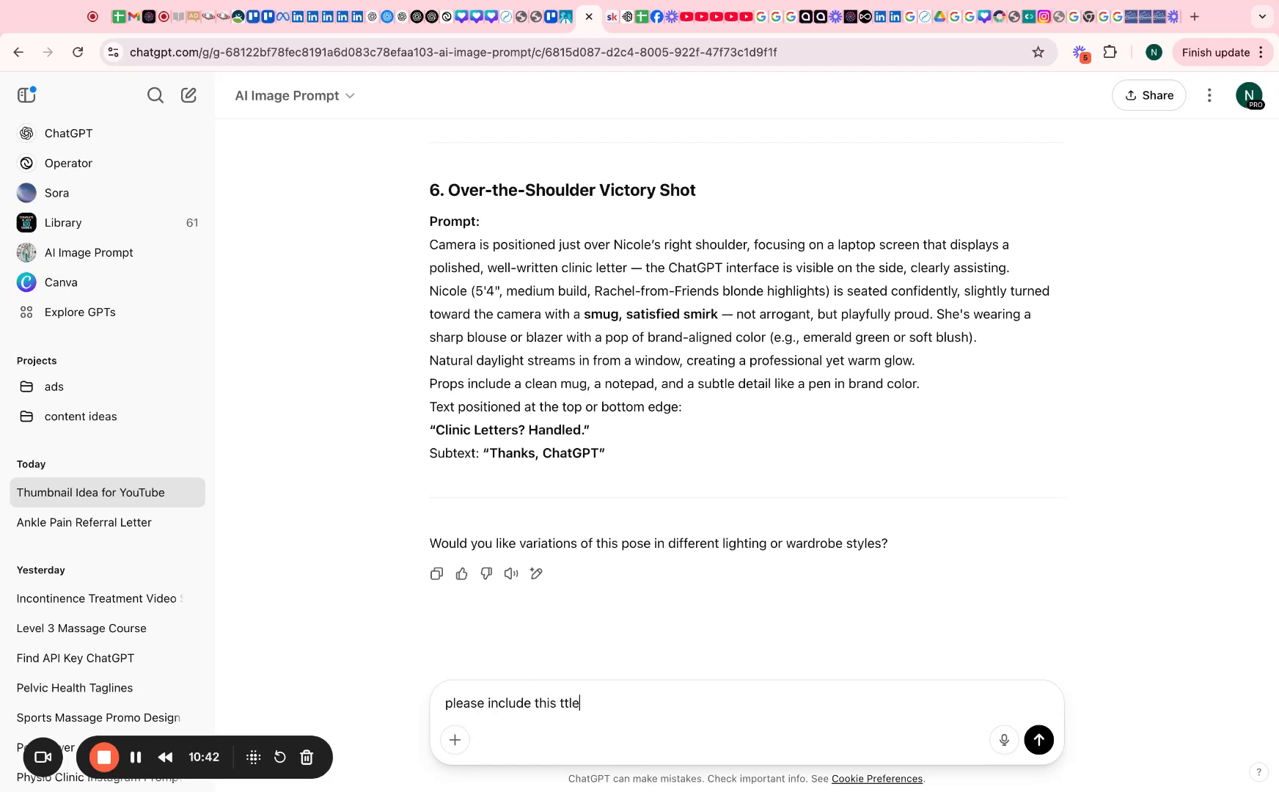
{"action": "key", "text": "BackSpace"}
{"action": "key", "text": "BackSpace"}
{"action": "key", "text": "BackSpace"}
{"action": "type", "text": "itle in thsi pormpt"}
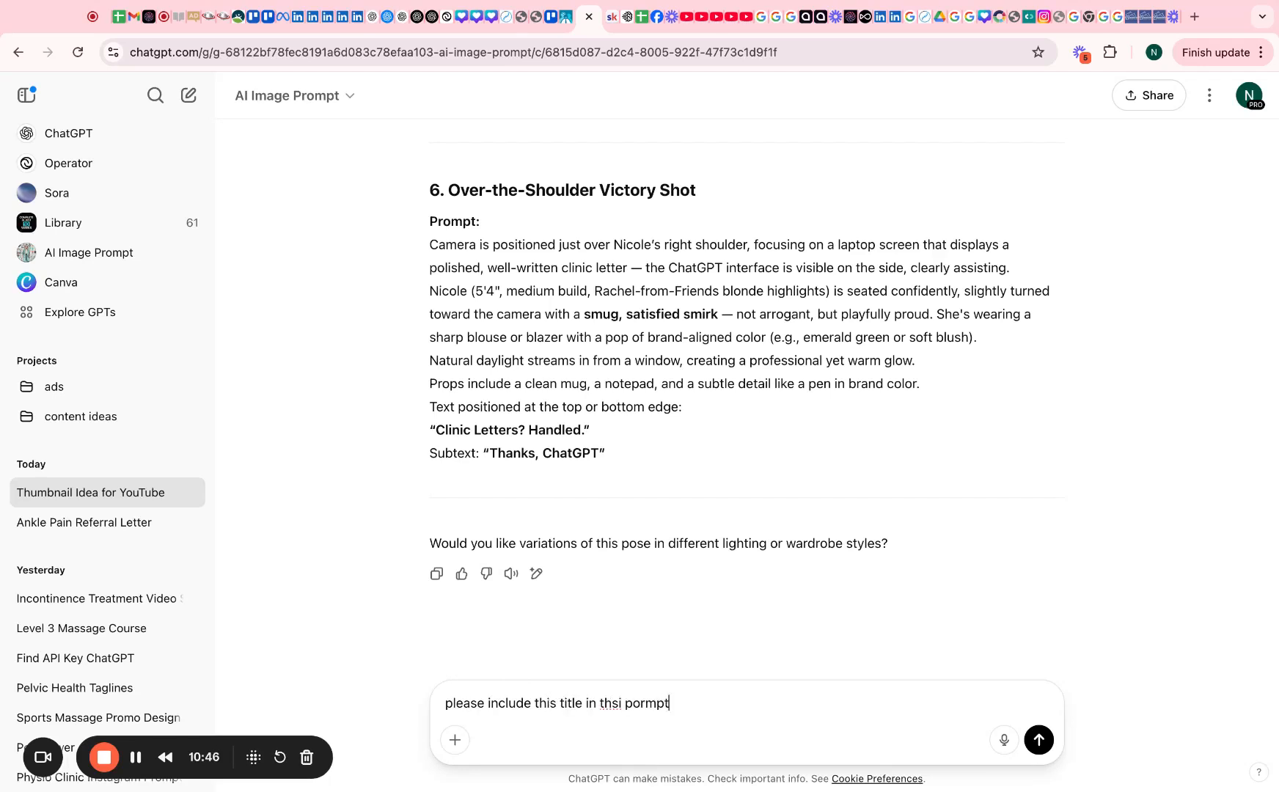
{"action": "left_click", "coordinate": [622, 703]}
{"action": "key", "text": "BackSpace"}
{"action": "key", "text": "BackSpace"}
{"action": "type", "text": "is"}
{"action": "left_click", "coordinate": [647, 702]}
{"action": "key", "text": "BackSpace"}
{"action": "key", "text": "BackSpace"}
{"action": "type", "text": "ro"}
Select all of the newest row's over-the-shoulder prompt in Ideogram's prompt editor, then return to ChatGPT
{"action": "left_click", "coordinate": [625, 19]}
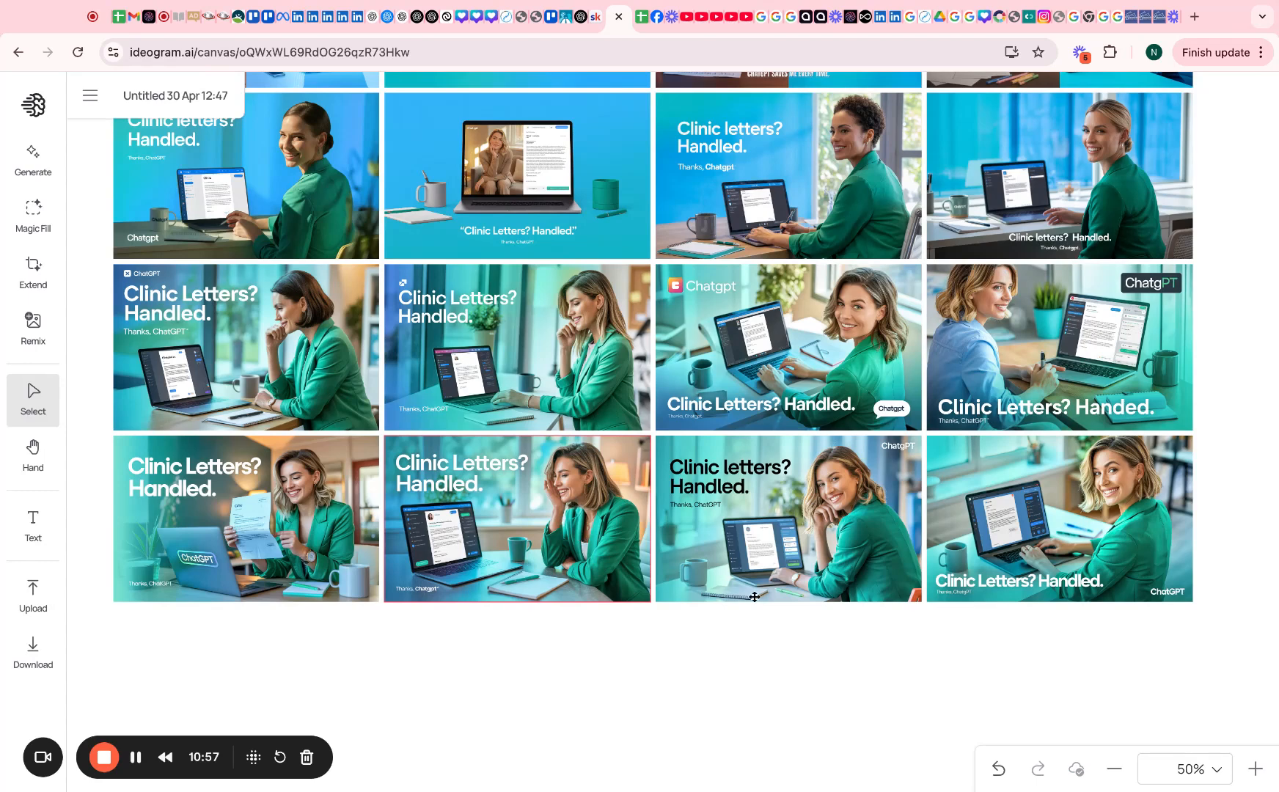
{"action": "left_click", "coordinate": [254, 493]}
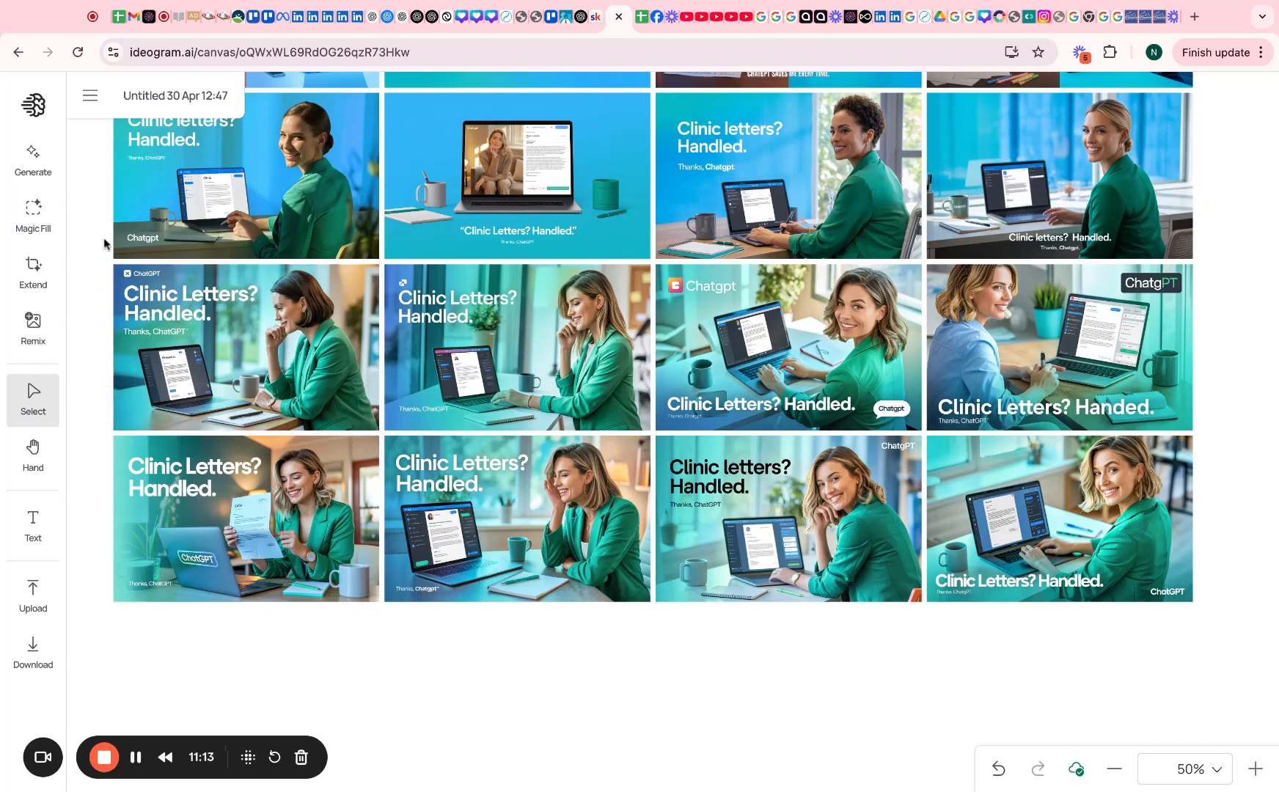
{"action": "left_click", "coordinate": [33, 153]}
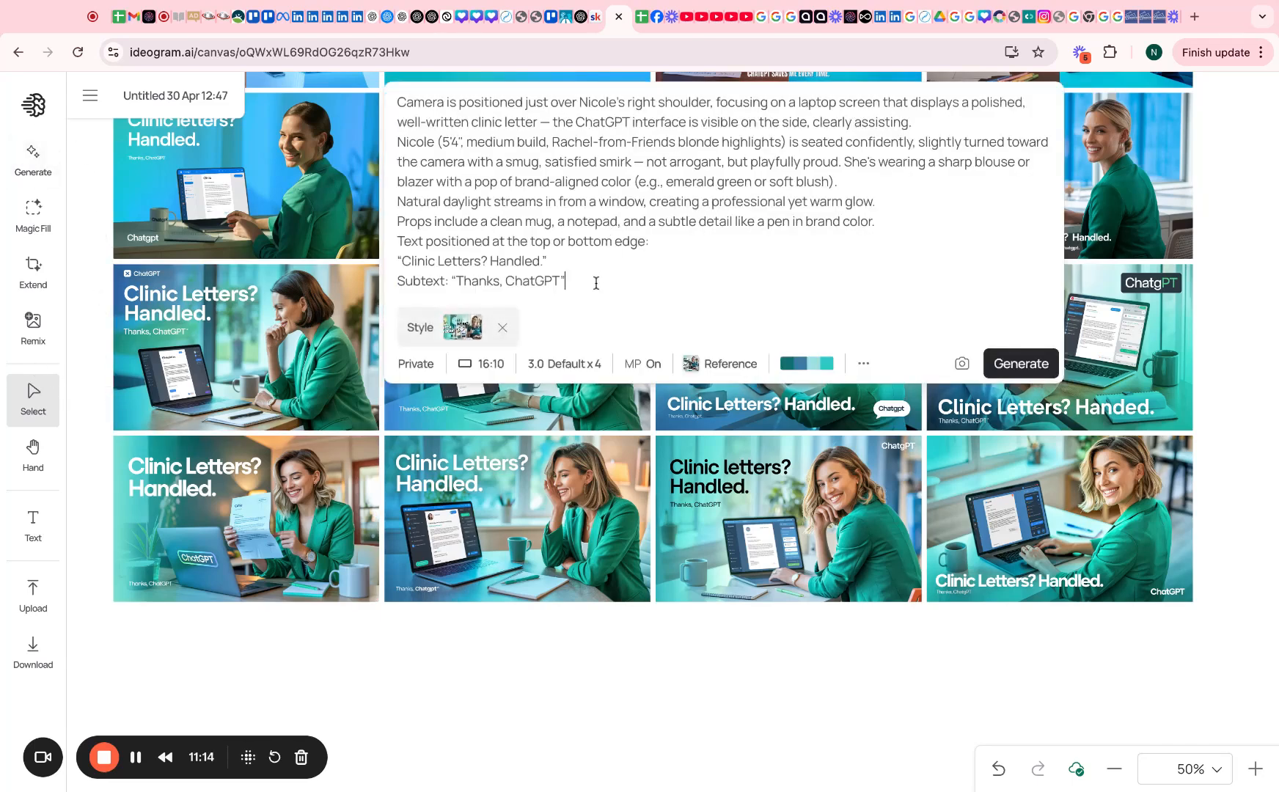
{"action": "key", "text": "ctrl+a"}
{"action": "key", "text": "super+c"}
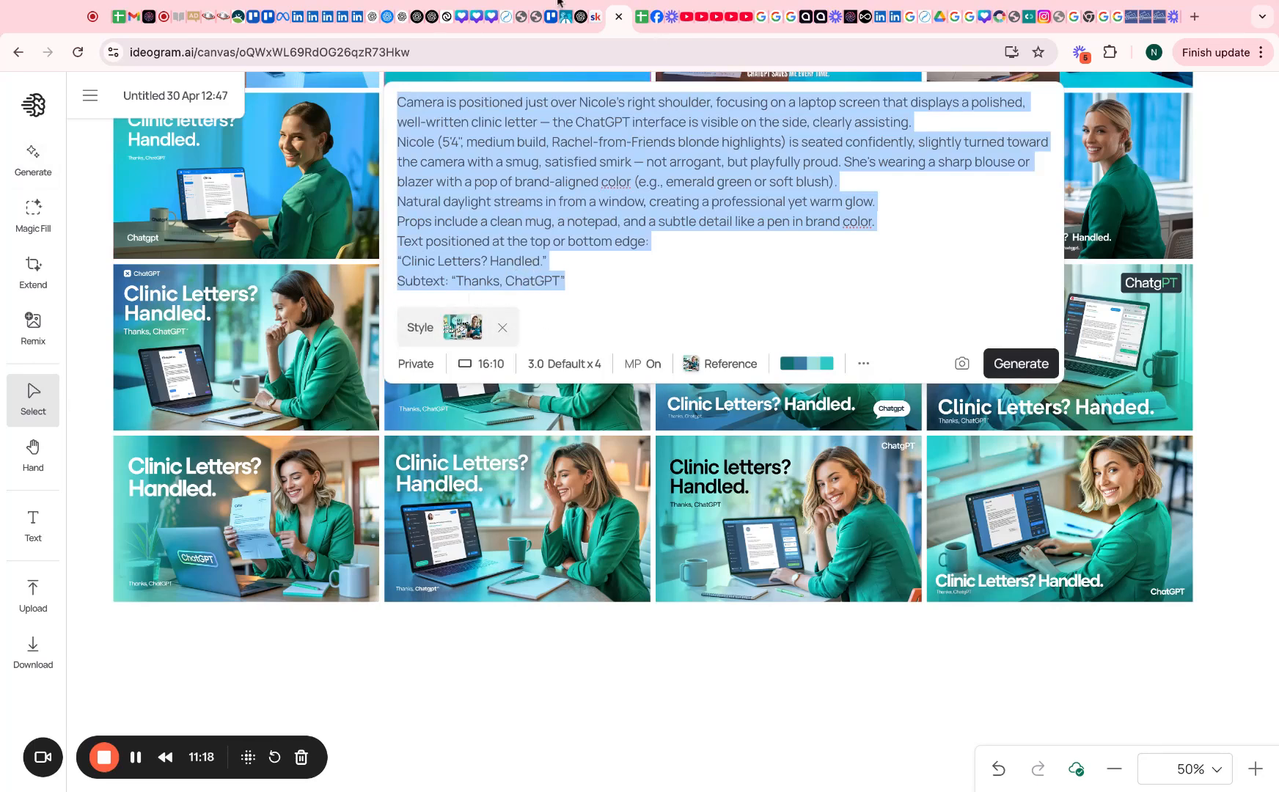
{"action": "left_click", "coordinate": [579, 16]}
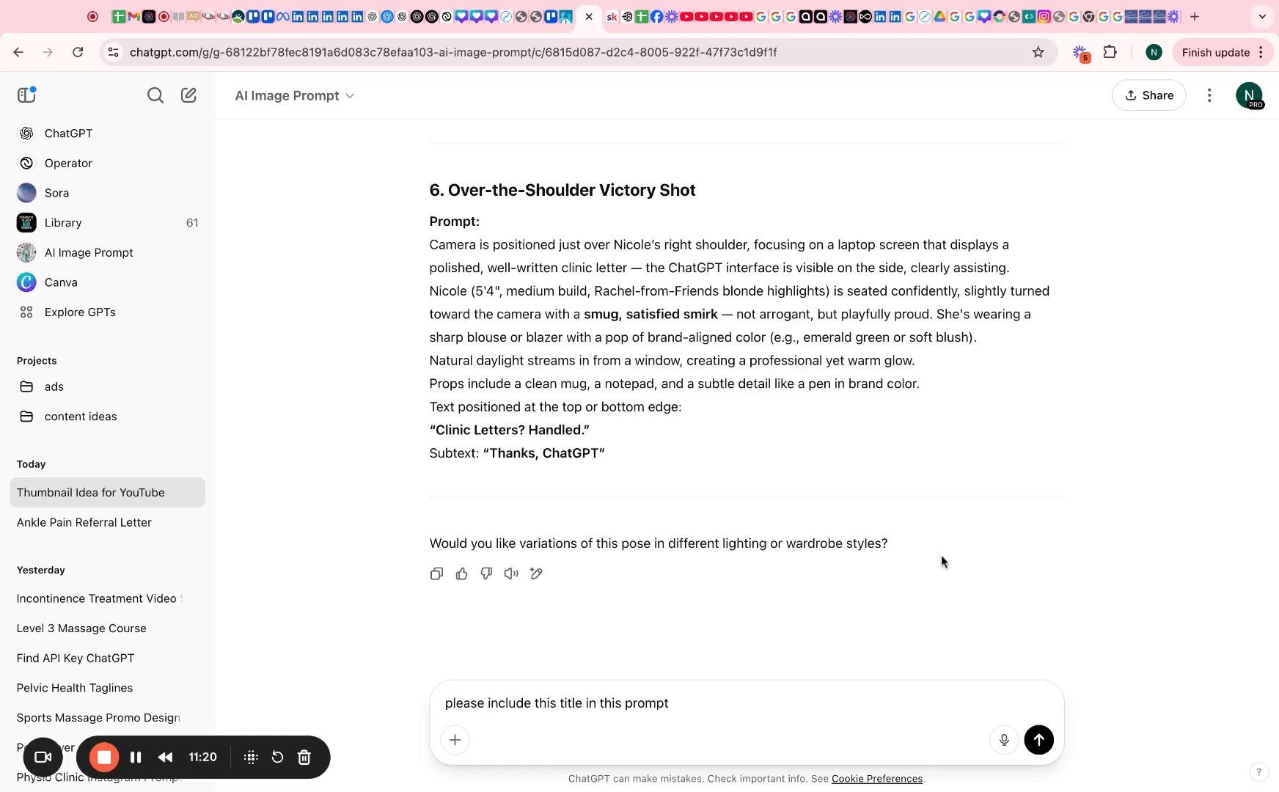
Send the request with the pasted prompt and select ChatGPT's rewritten 'I Write Clinic Letters Like a Toddler…' prompt
{"action": "left_click", "coordinate": [694, 703]}
{"action": "key", "text": "super+v"}
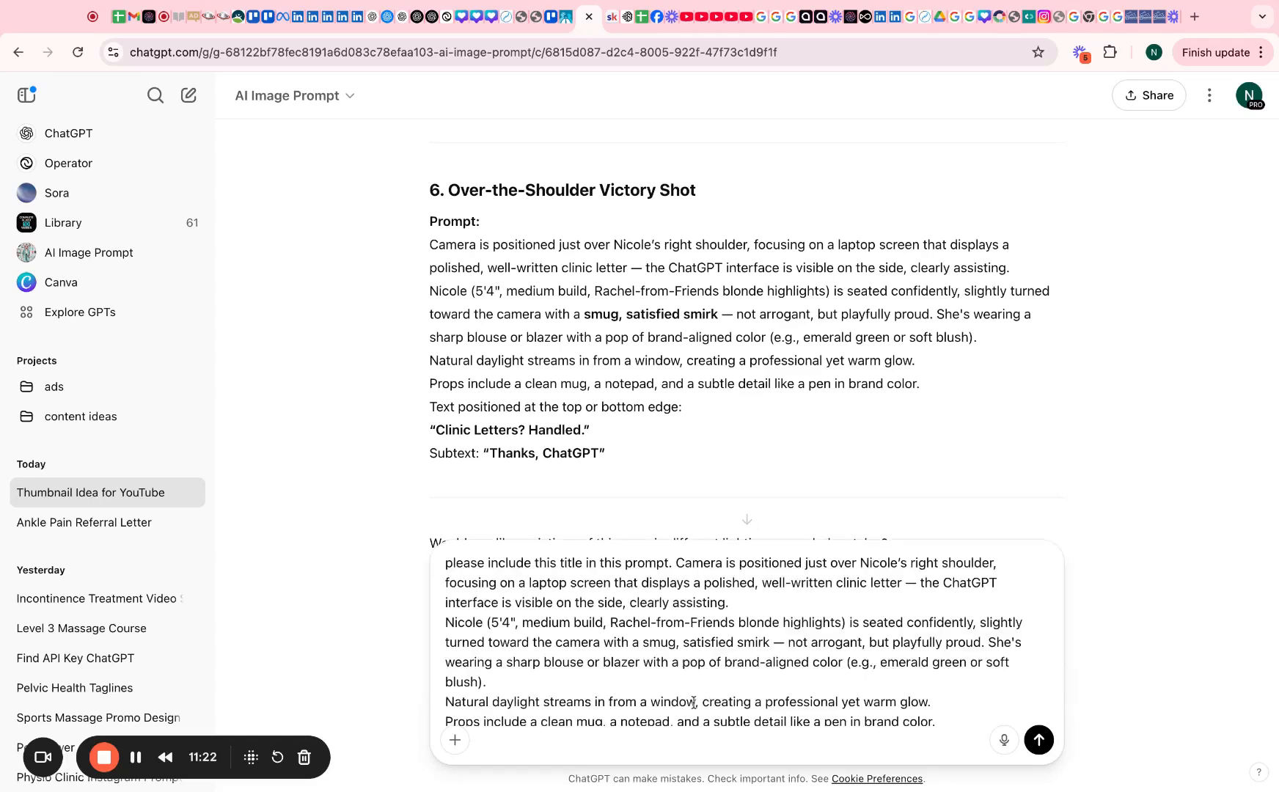
{"action": "key", "text": "Return"}
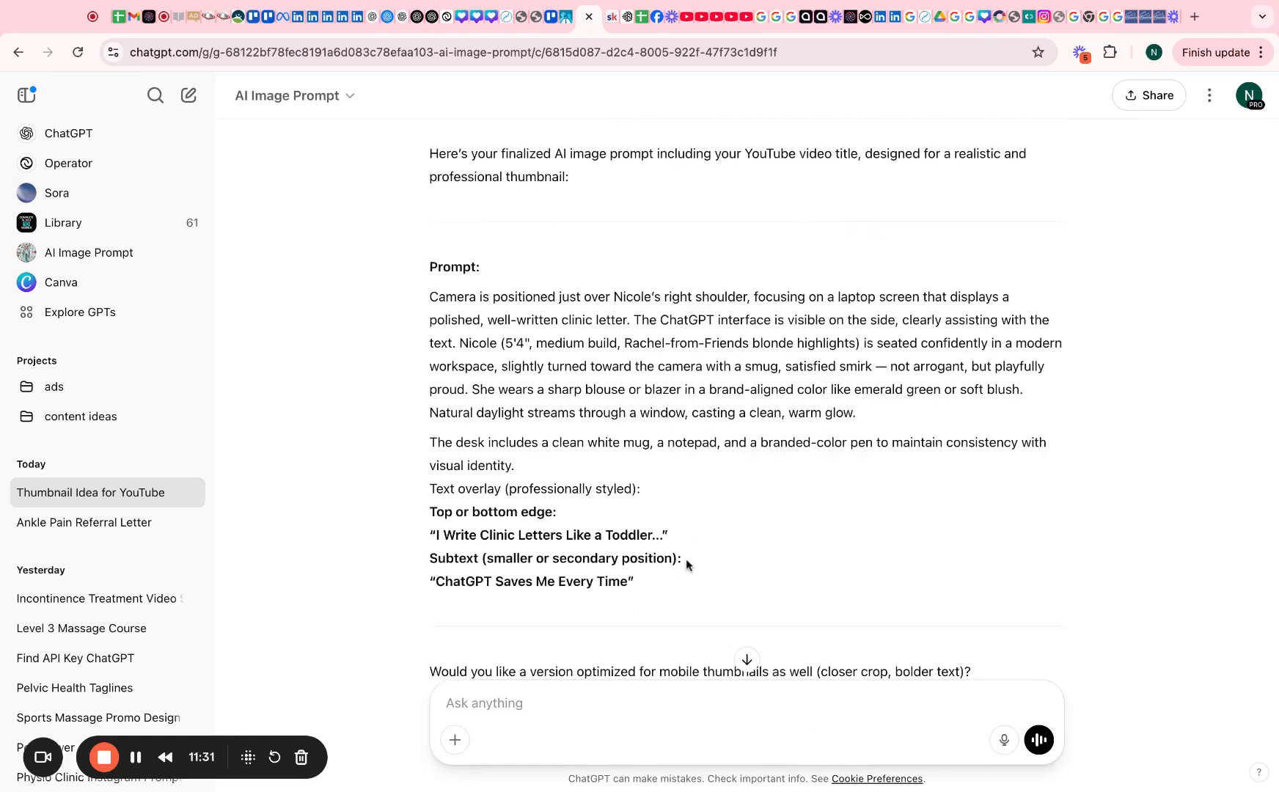
{"action": "mouse_move", "coordinate": [666, 578]}
{"action": "left_mouse_down"}
{"action": "mouse_move", "coordinate": [429, 320]}
{"action": "mouse_move", "coordinate": [429, 297]}
{"action": "left_mouse_up"}
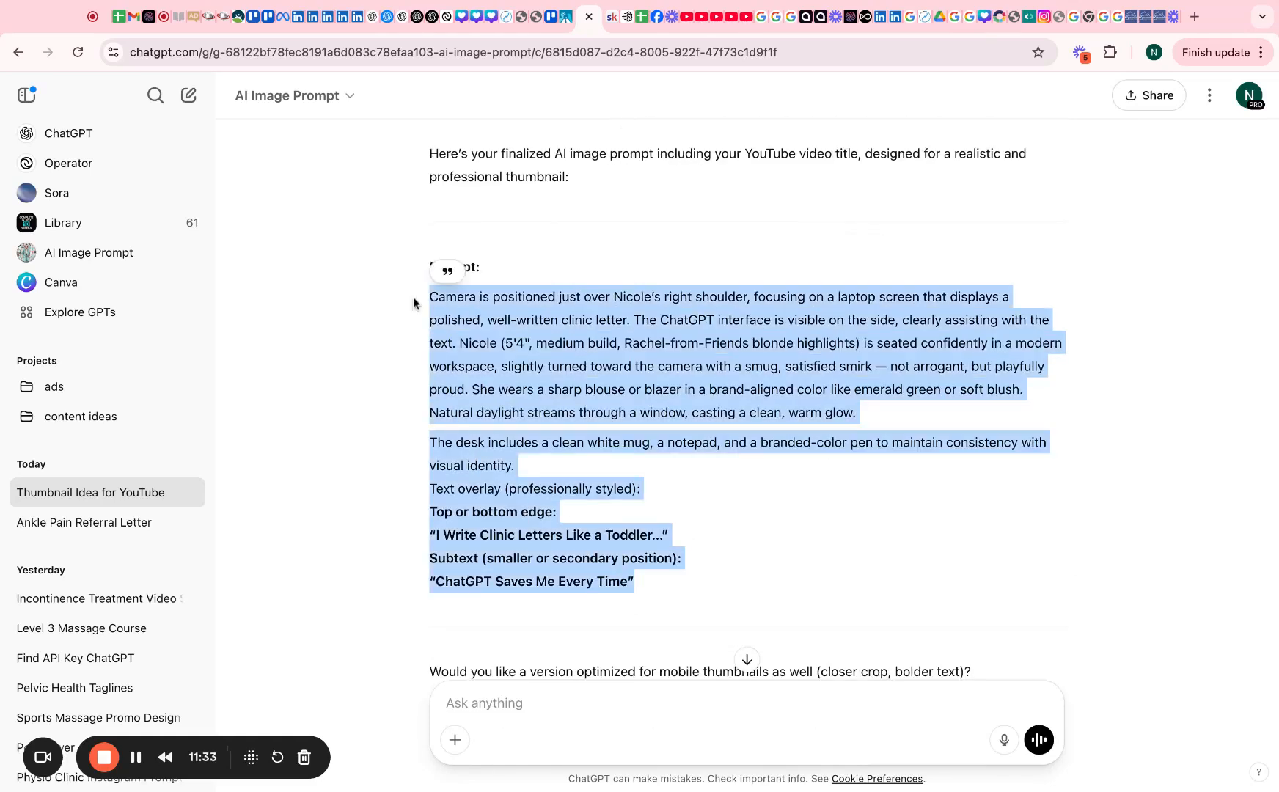
{"action": "scroll", "coordinate": [629, 558], "scroll_direction": "down", "scroll_amount": 2}
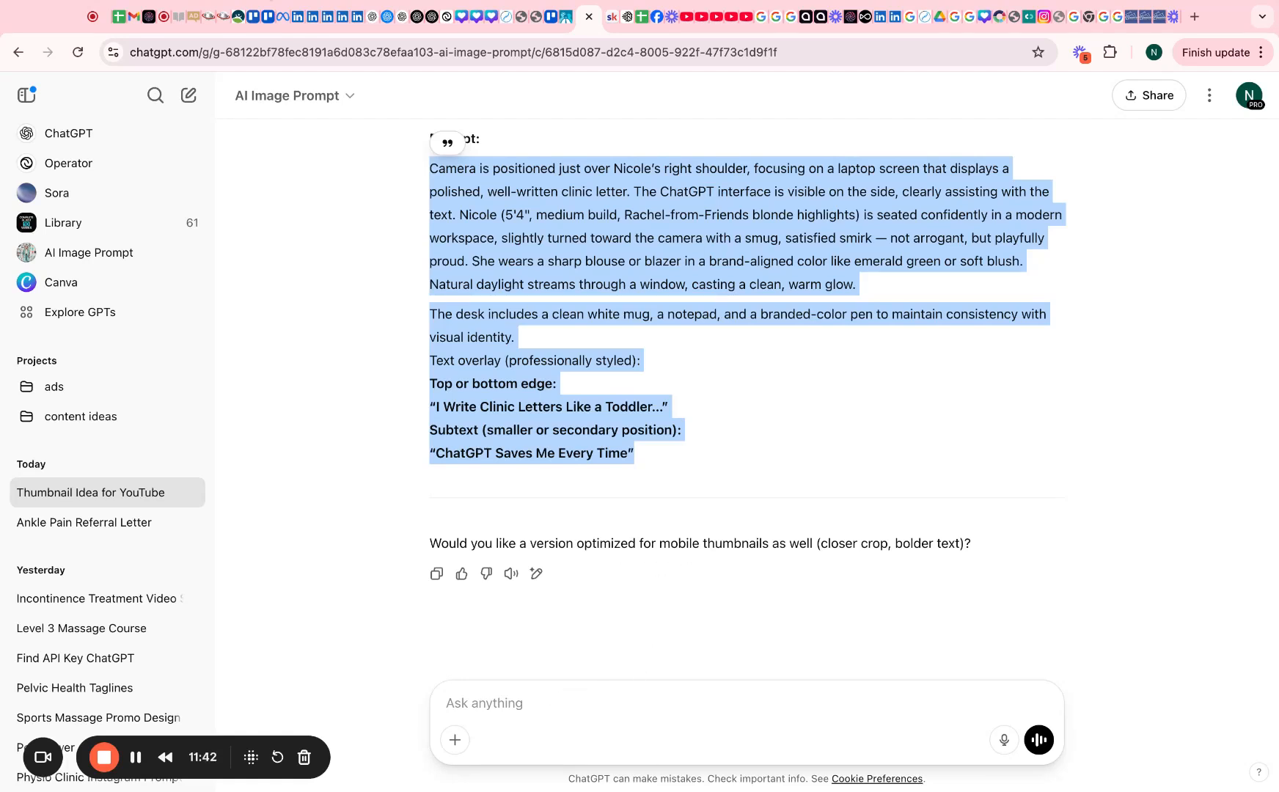
{"action": "left_click", "coordinate": [626, 18]}
Paste the toddler-title prompt over the old one and generate four new thumbnails
{"action": "key", "text": "ctrl+v"}
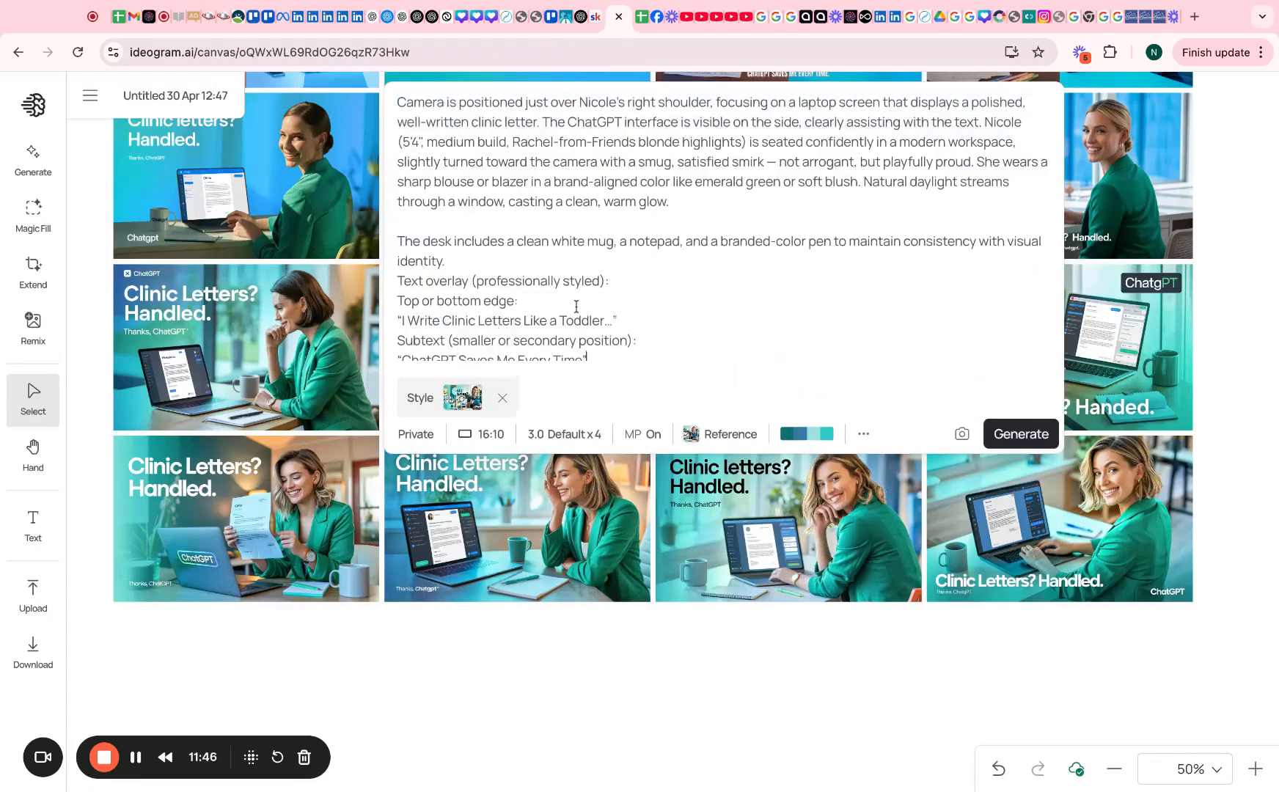
{"action": "left_click", "coordinate": [1020, 431]}
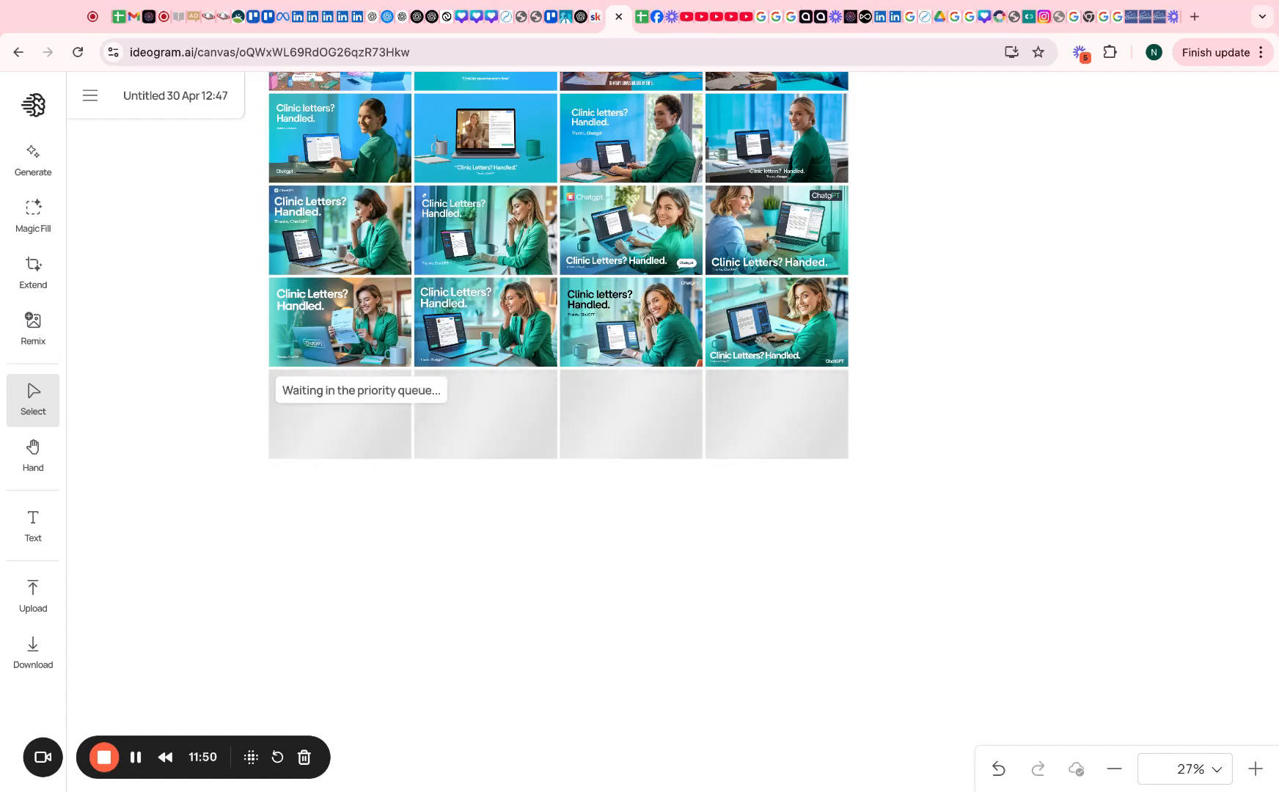
{"action": "scroll", "coordinate": [625, 309], "scroll_direction": "up", "scroll_amount": 8}
{"action": "scroll", "coordinate": [625, 309], "scroll_direction": "up", "scroll_amount": 10}
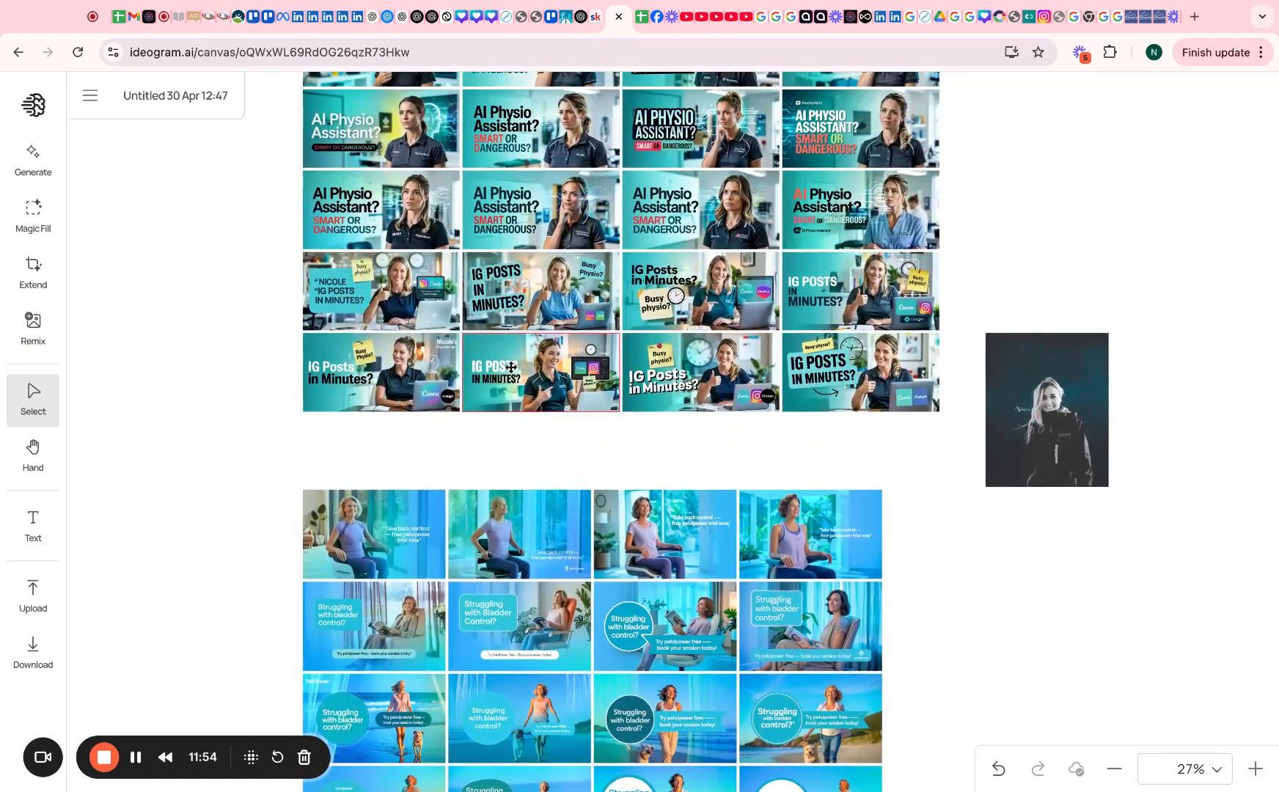
{"action": "scroll", "coordinate": [560, 386], "scroll_direction": "down", "scroll_amount": 15}
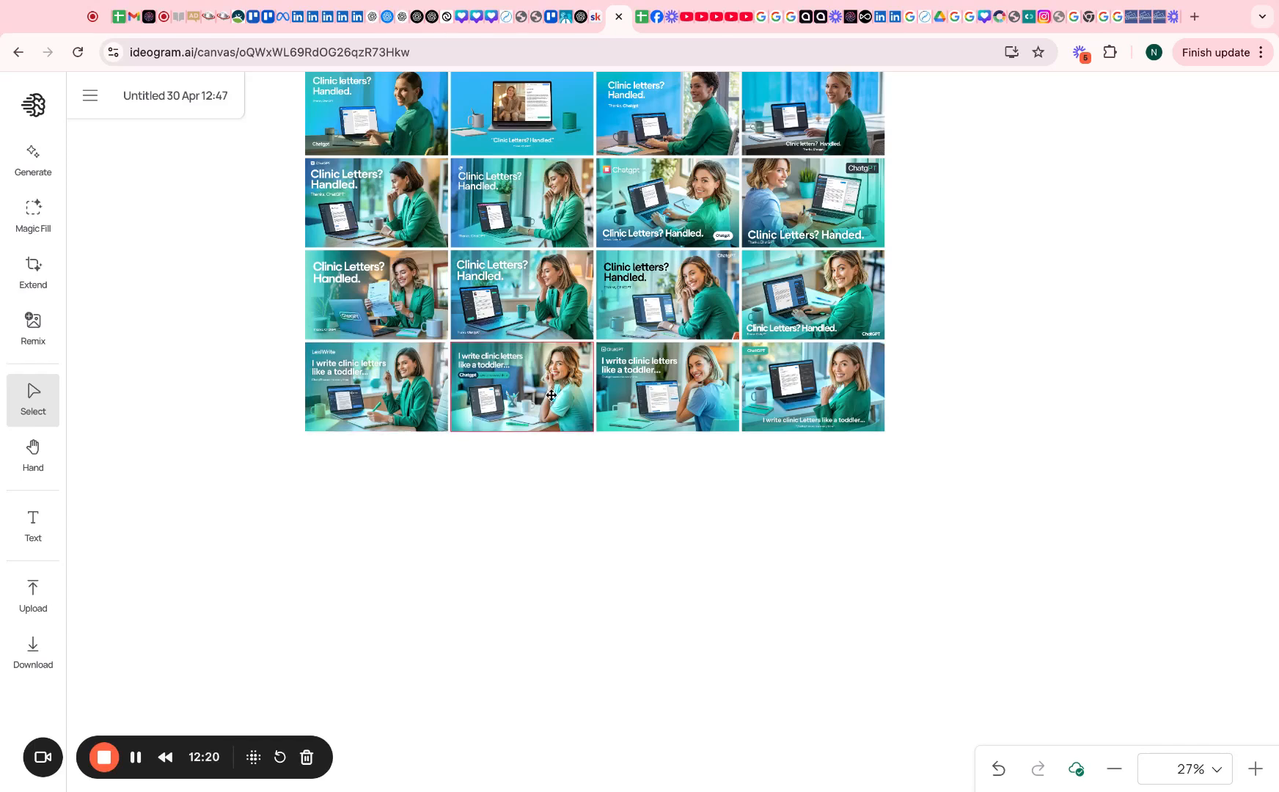
Inspect a new toddler-title thumbnail, then set two earlier AI Physio thumbnails as style references
{"action": "left_click", "coordinate": [551, 395]}
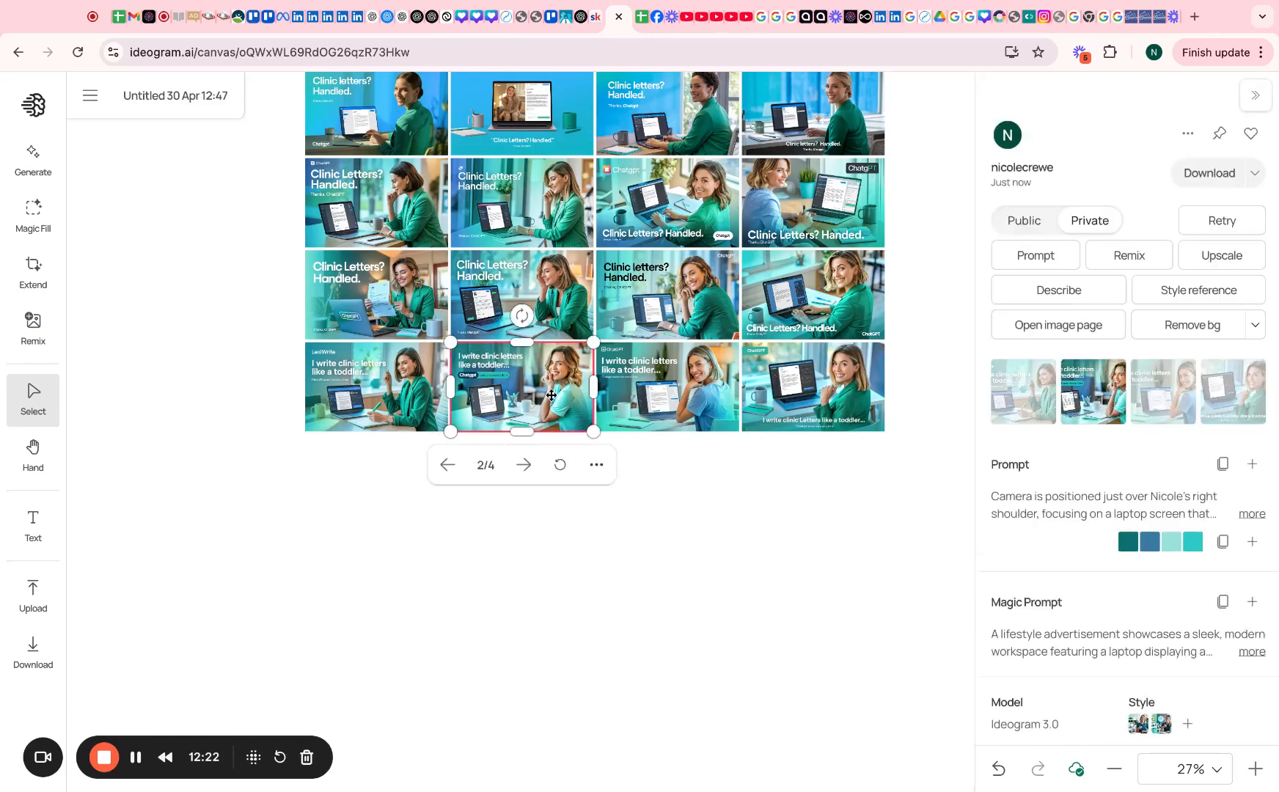
{"action": "scroll", "coordinate": [231, 253], "scroll_direction": "down", "scroll_amount": 15}
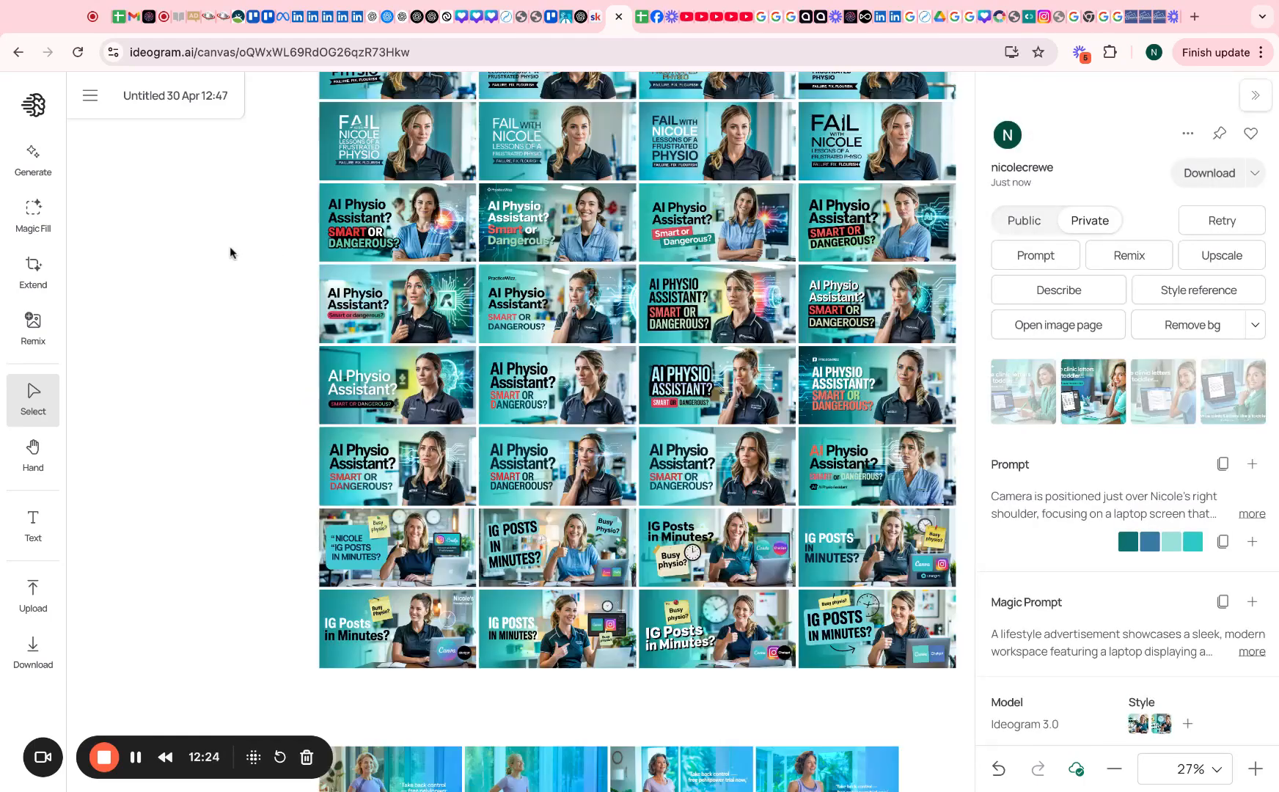
{"action": "scroll", "coordinate": [337, 367], "scroll_direction": "down", "scroll_amount": 2}
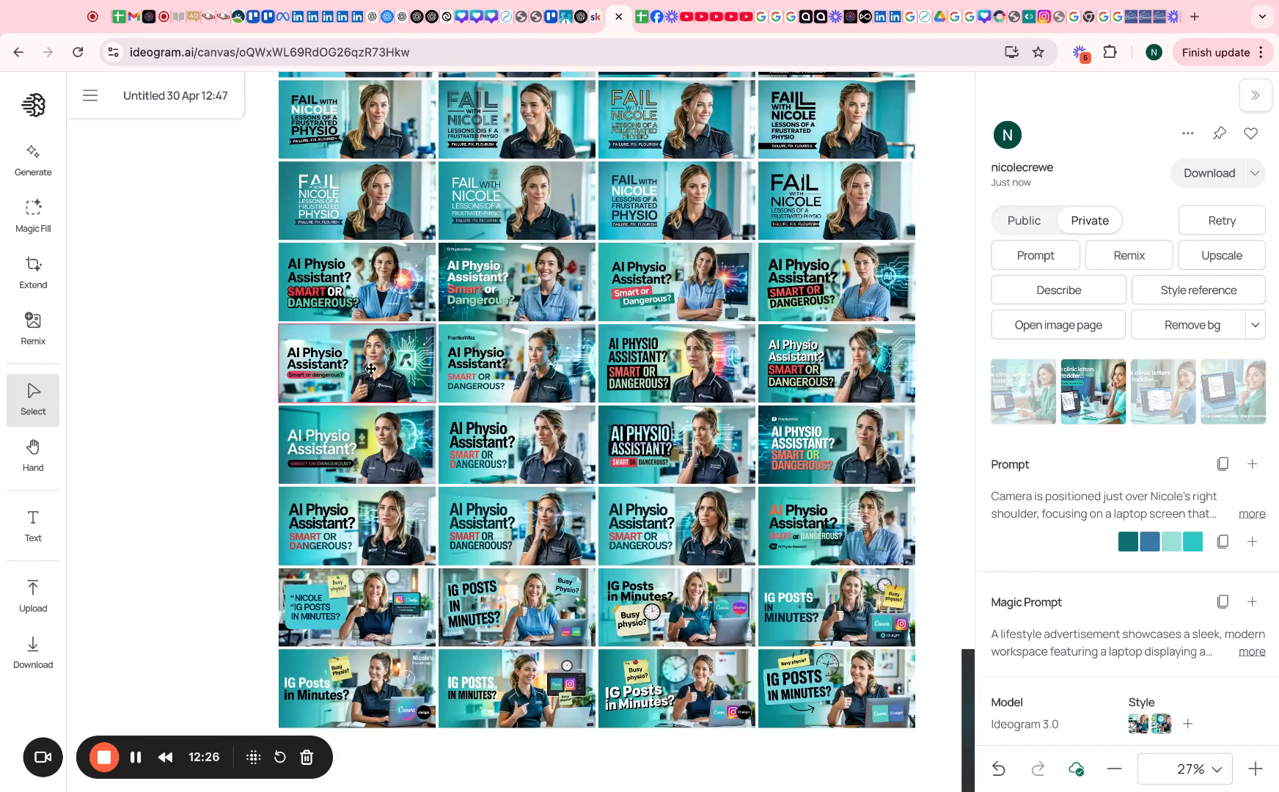
{"action": "left_click", "coordinate": [219, 509]}
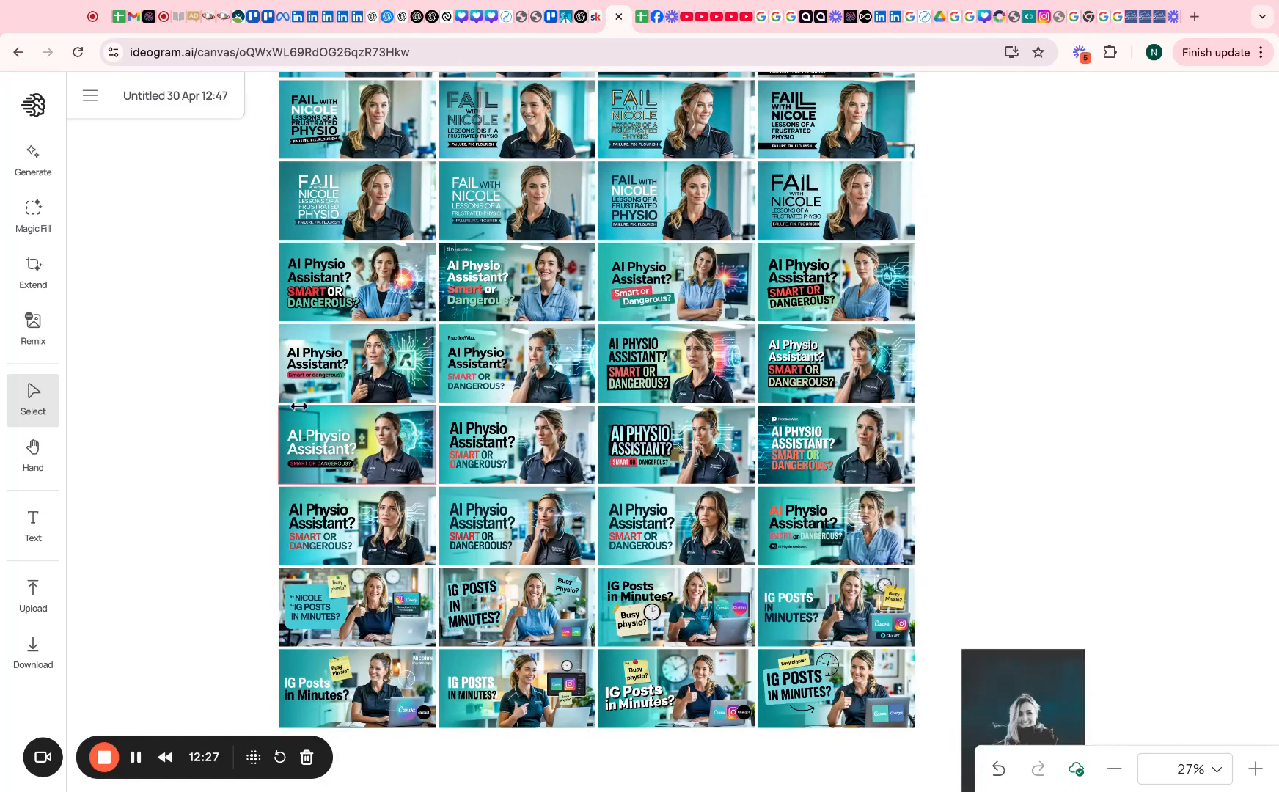
{"action": "left_click", "coordinate": [373, 367]}
{"action": "left_click", "coordinate": [1201, 286]}
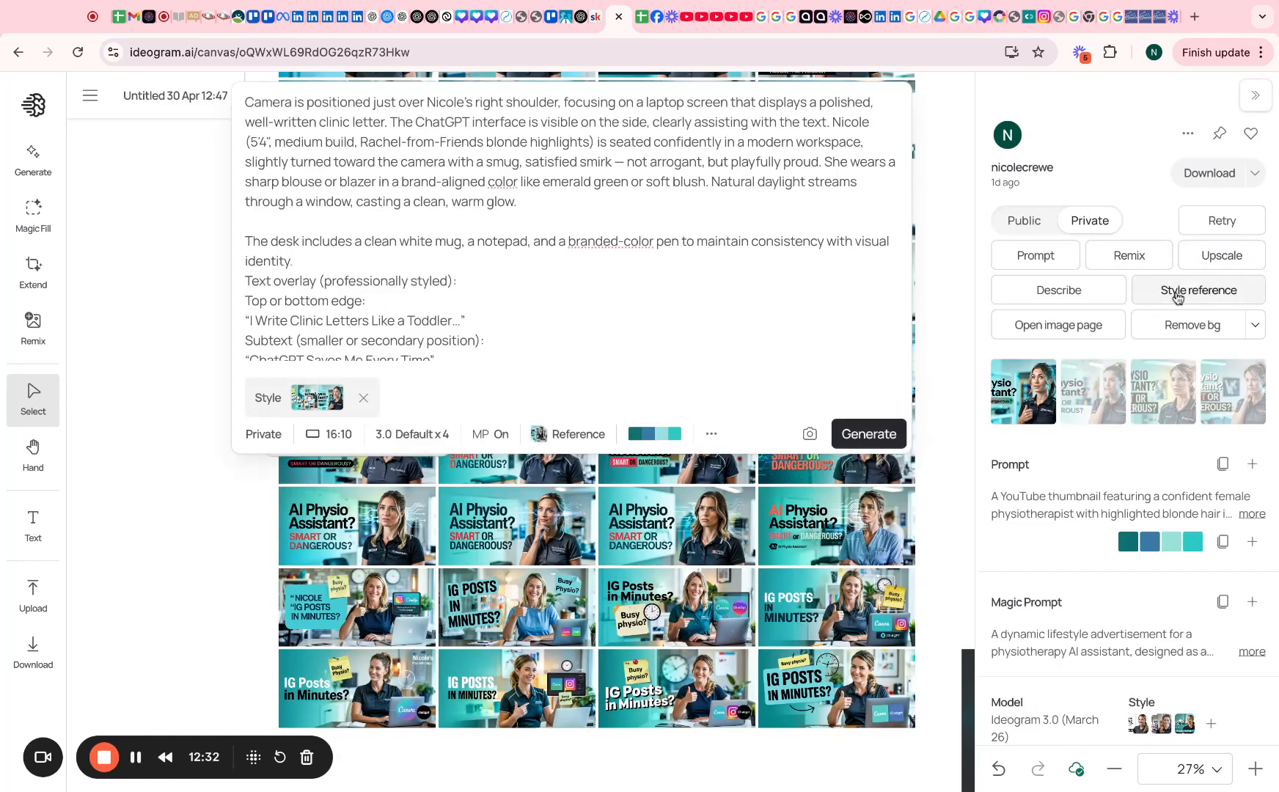
{"action": "left_click", "coordinate": [653, 547]}
{"action": "left_click", "coordinate": [1216, 289]}
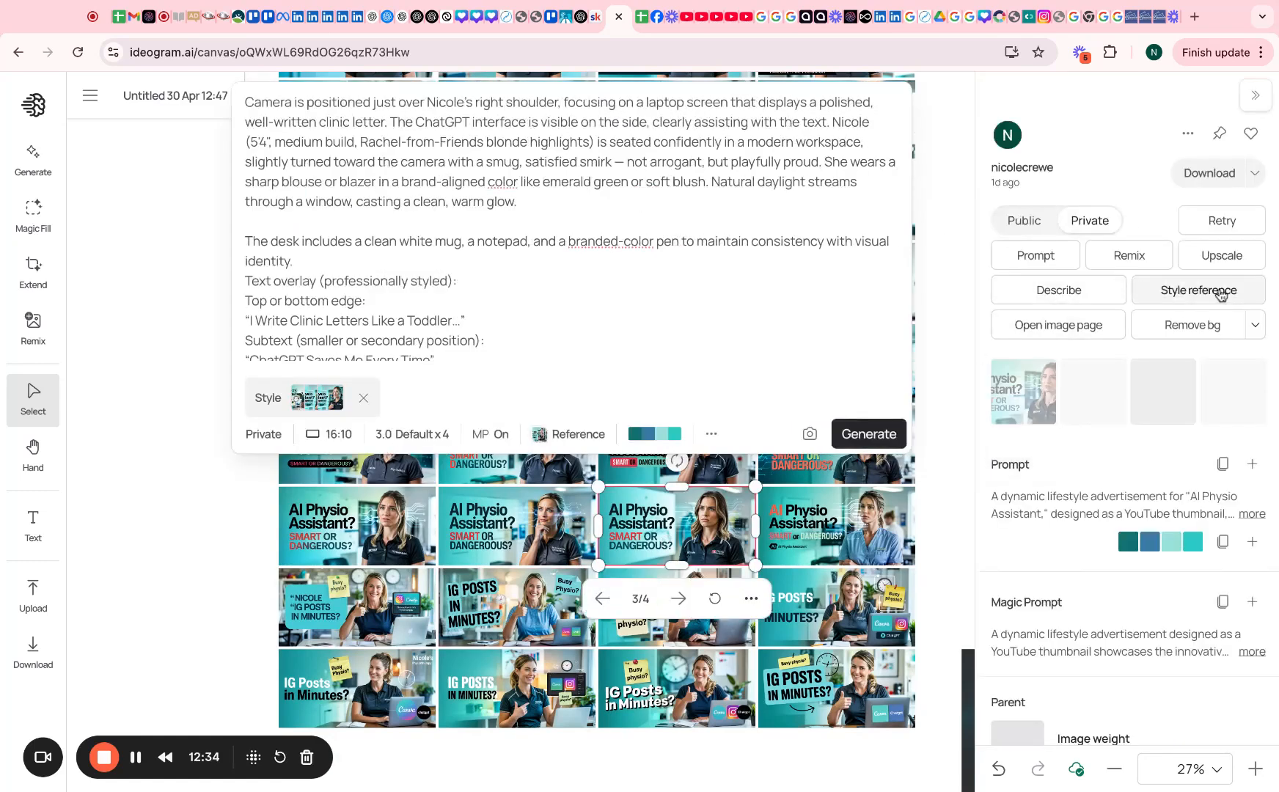
Add the 'IG POSTS IN MINUTES?' thumbnails as style references
{"action": "left_click", "coordinate": [504, 600]}
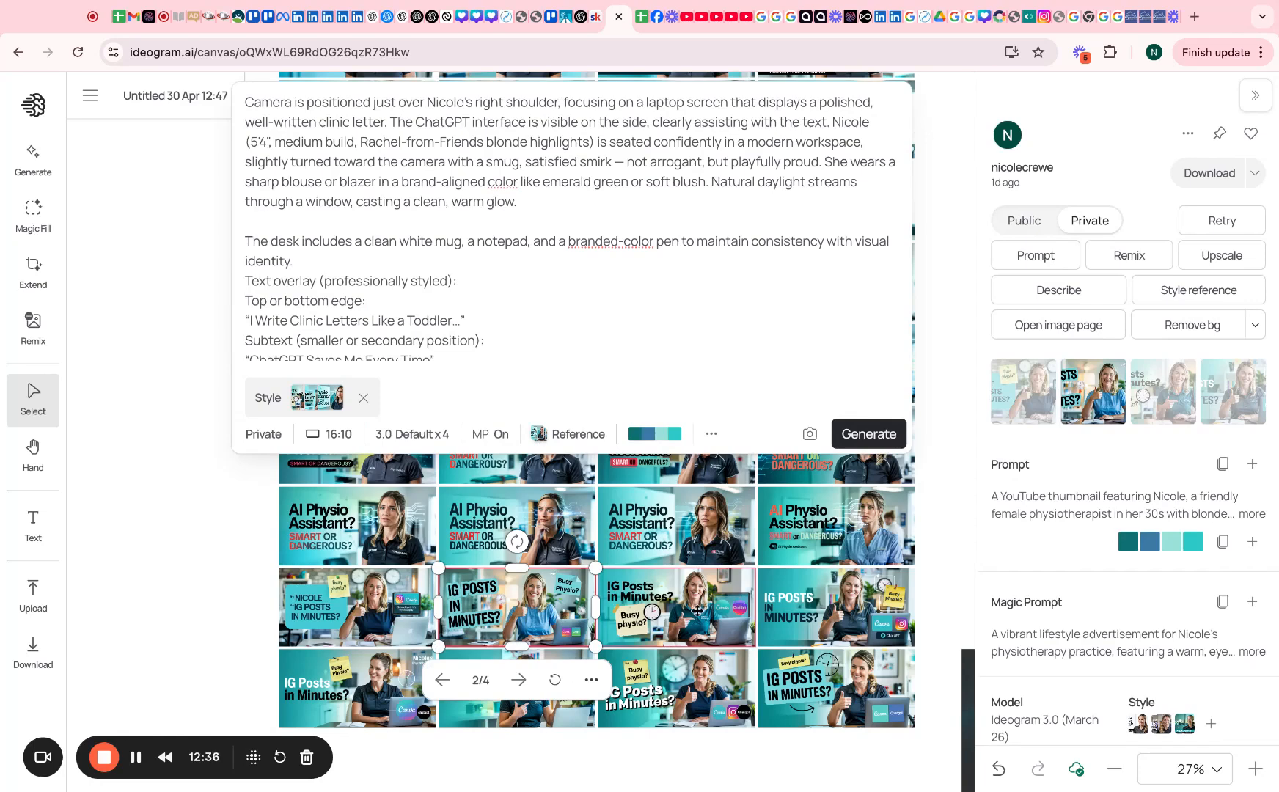
{"action": "left_click", "coordinate": [1188, 290]}
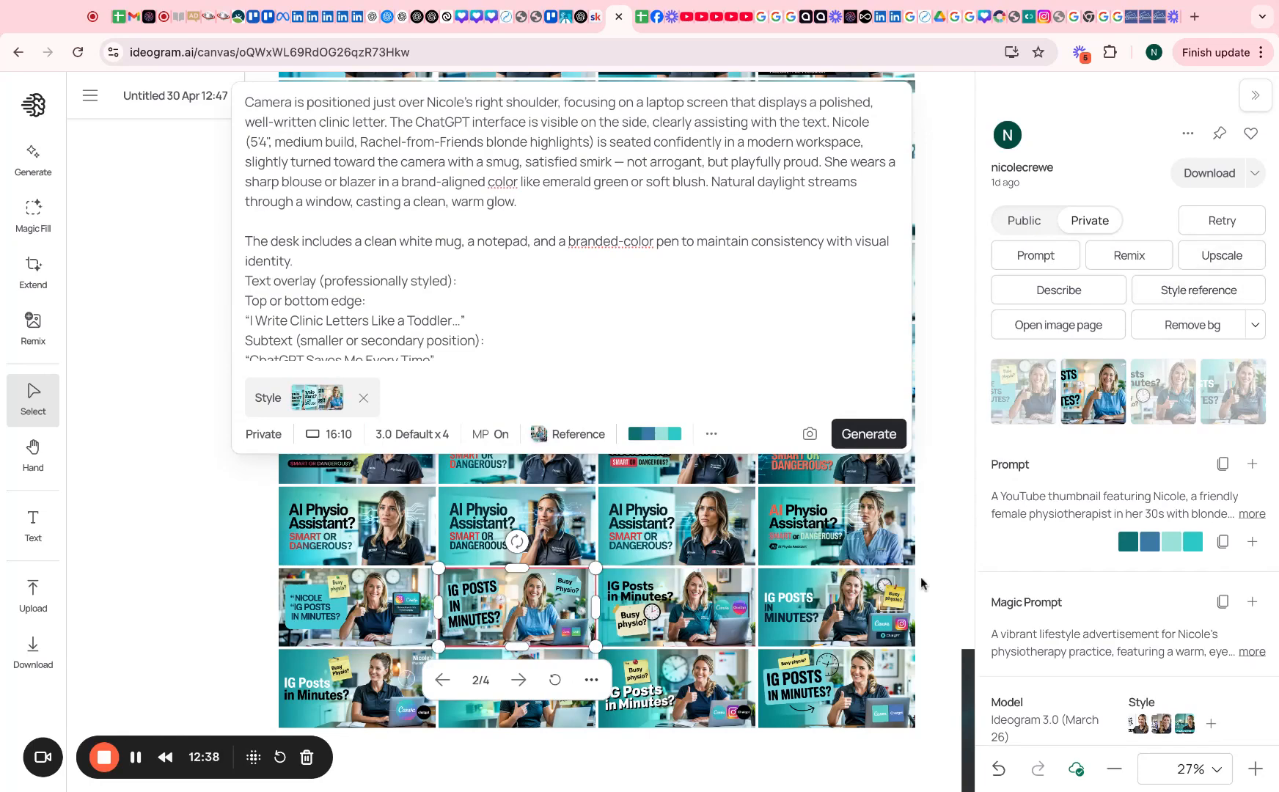
{"action": "left_click", "coordinate": [849, 613]}
{"action": "left_click", "coordinate": [1198, 290]}
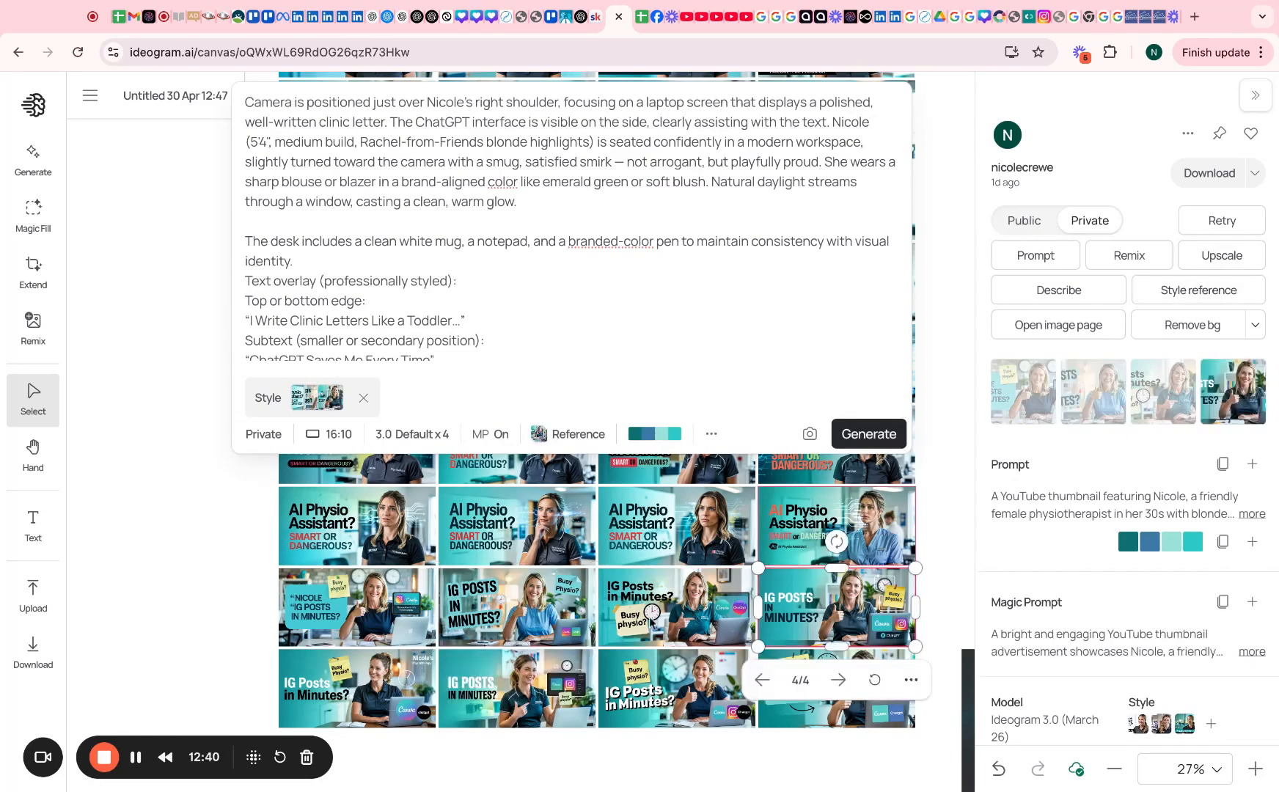
{"action": "left_click", "coordinate": [525, 695]}
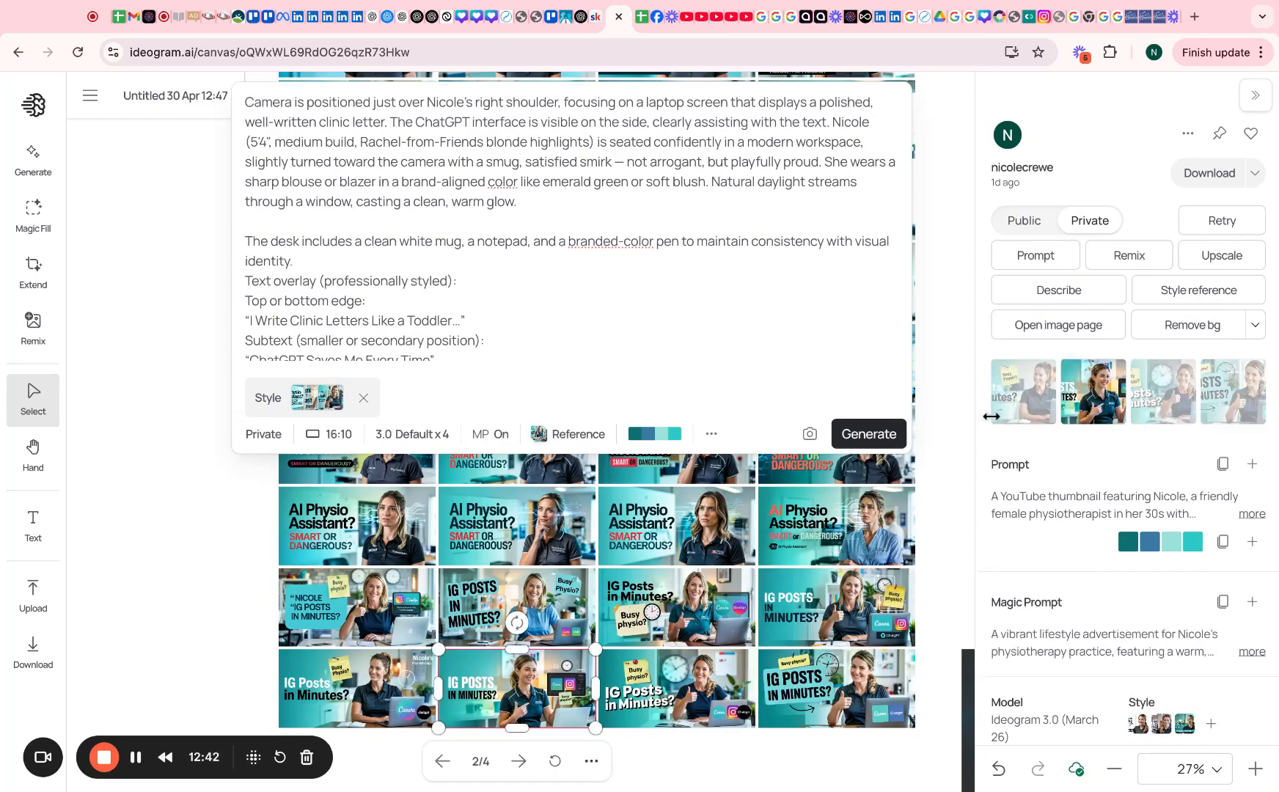
{"action": "left_click", "coordinate": [1178, 288]}
{"action": "left_click", "coordinate": [840, 668]}
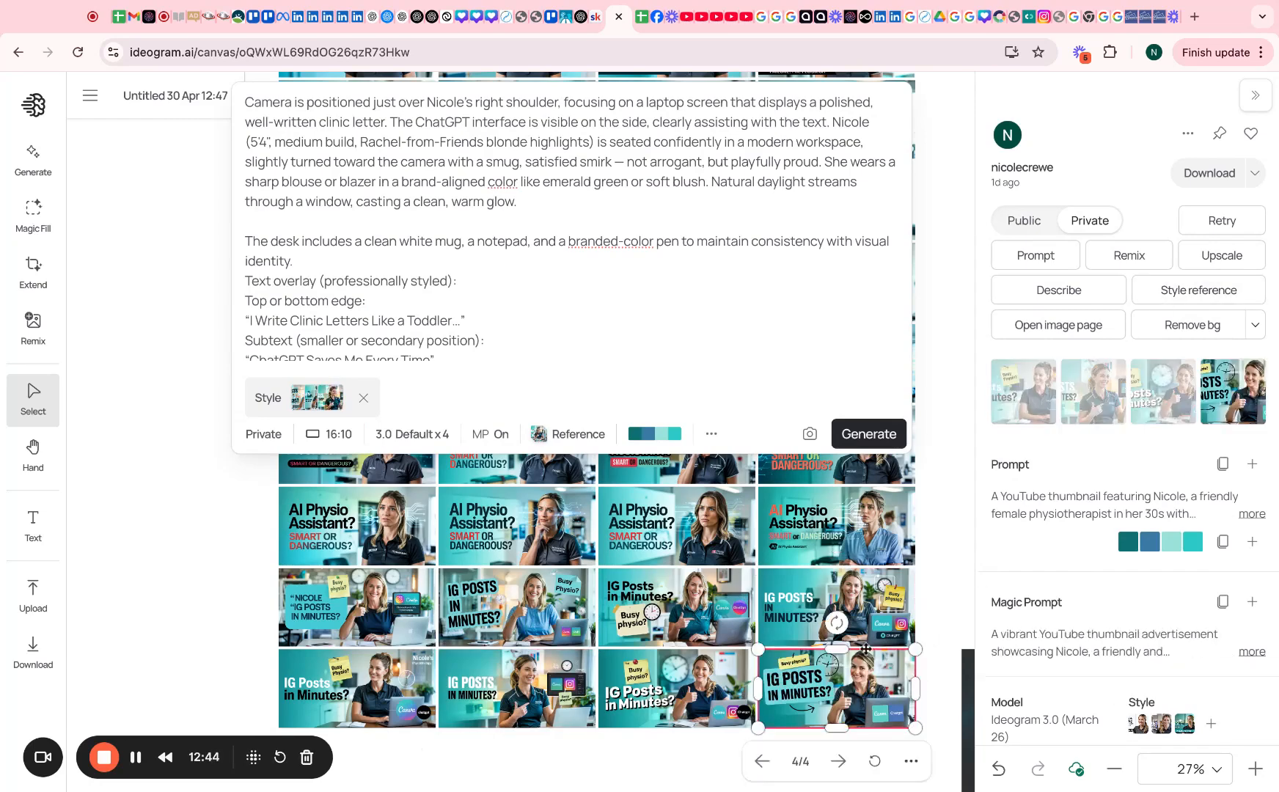
Check the three reference images in the Style options, then close them
{"action": "left_click", "coordinate": [263, 400]}
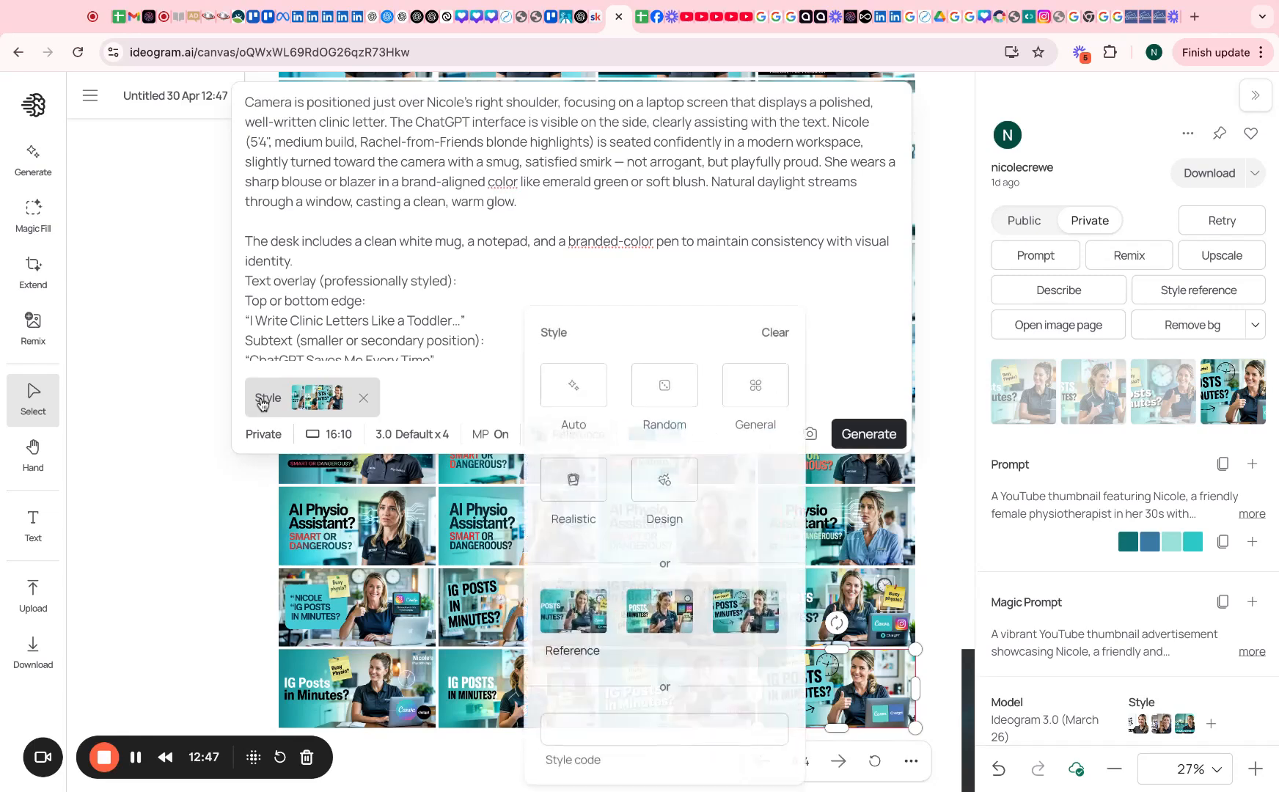
{"action": "mouse_move", "coordinate": [665, 636]}
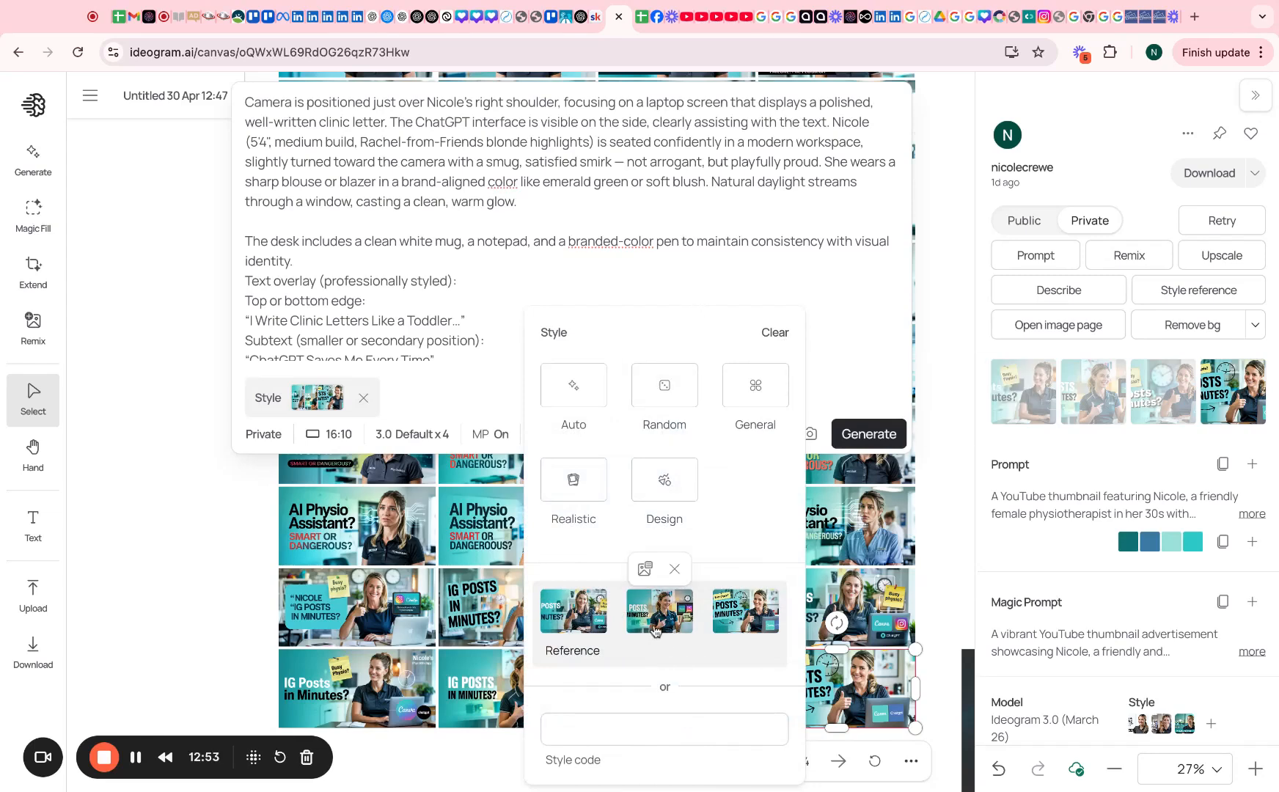
{"action": "left_click", "coordinate": [393, 691]}
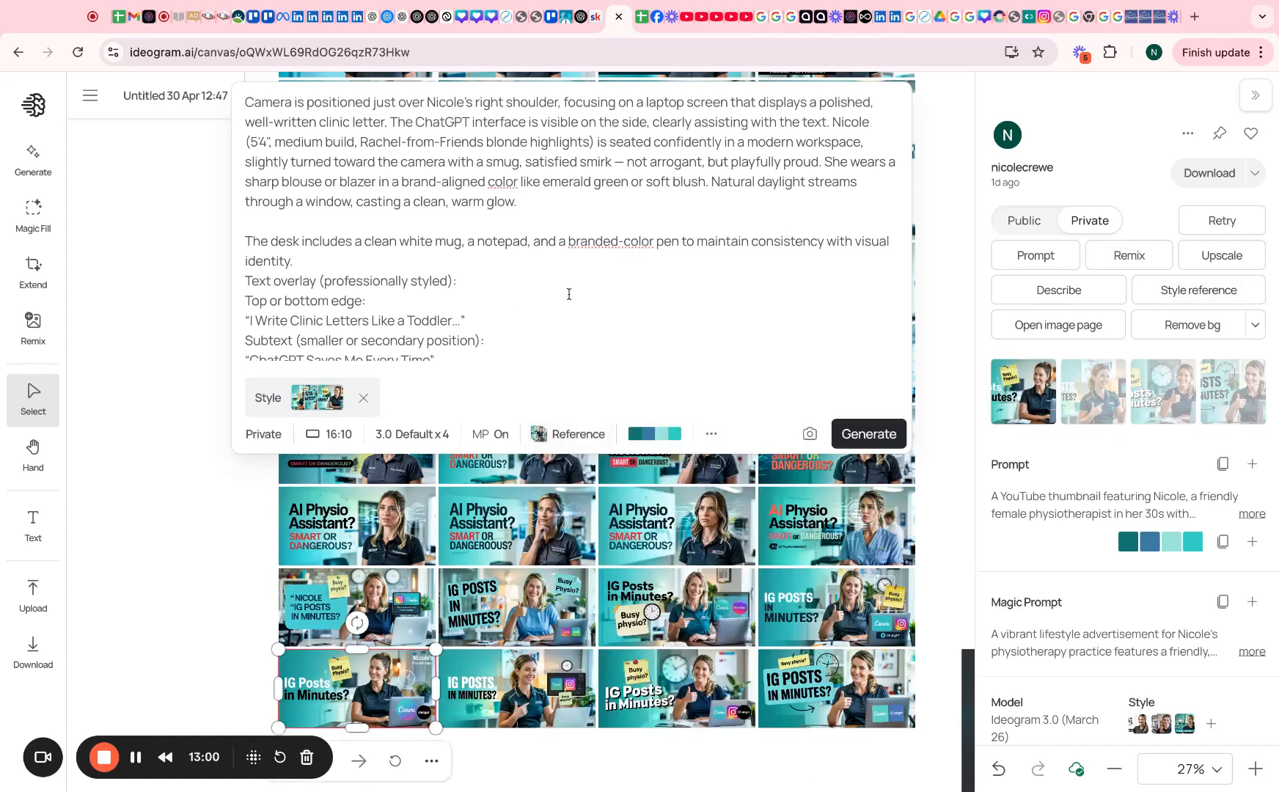
{"action": "scroll", "coordinate": [569, 294], "scroll_direction": "down", "scroll_amount": 1}
Generate four toddler-title thumbnails in the referenced style
{"action": "left_click", "coordinate": [869, 434]}
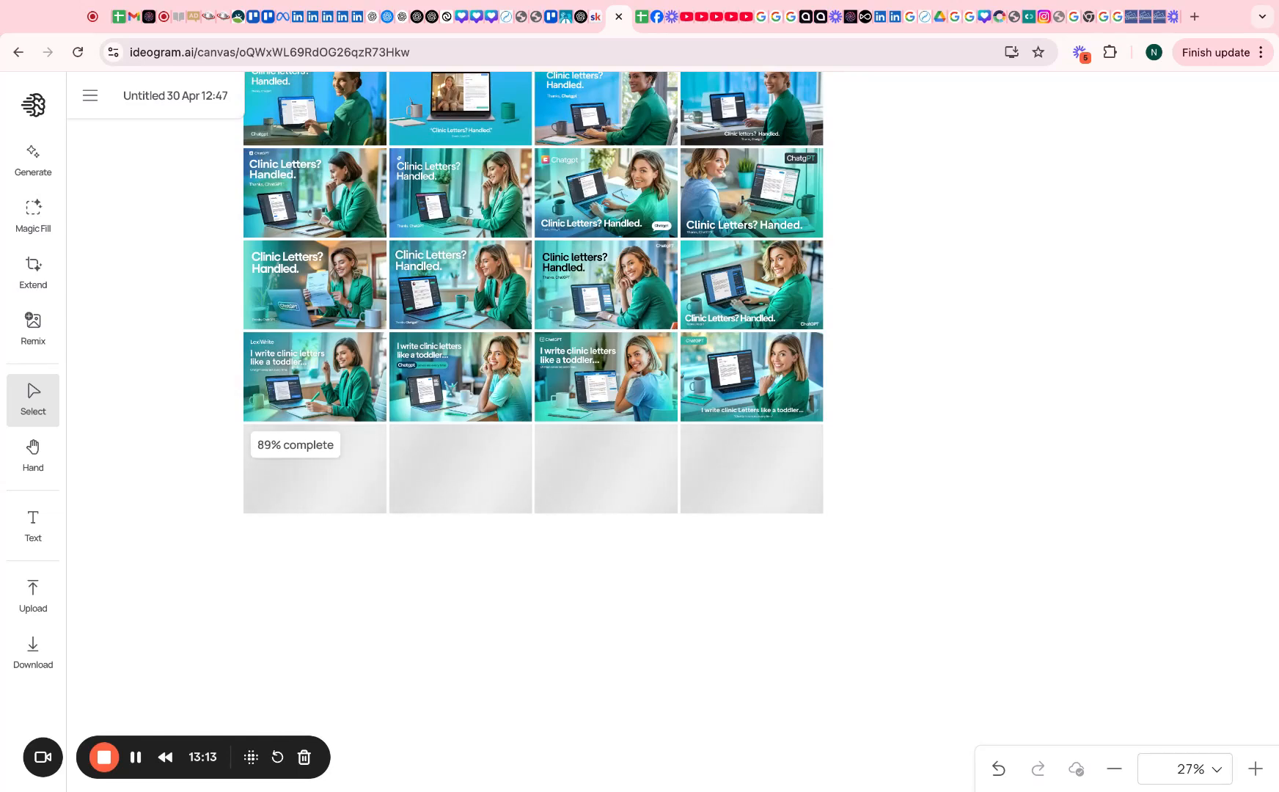
{"action": "scroll", "coordinate": [699, 226], "scroll_direction": "up", "scroll_amount": 5}
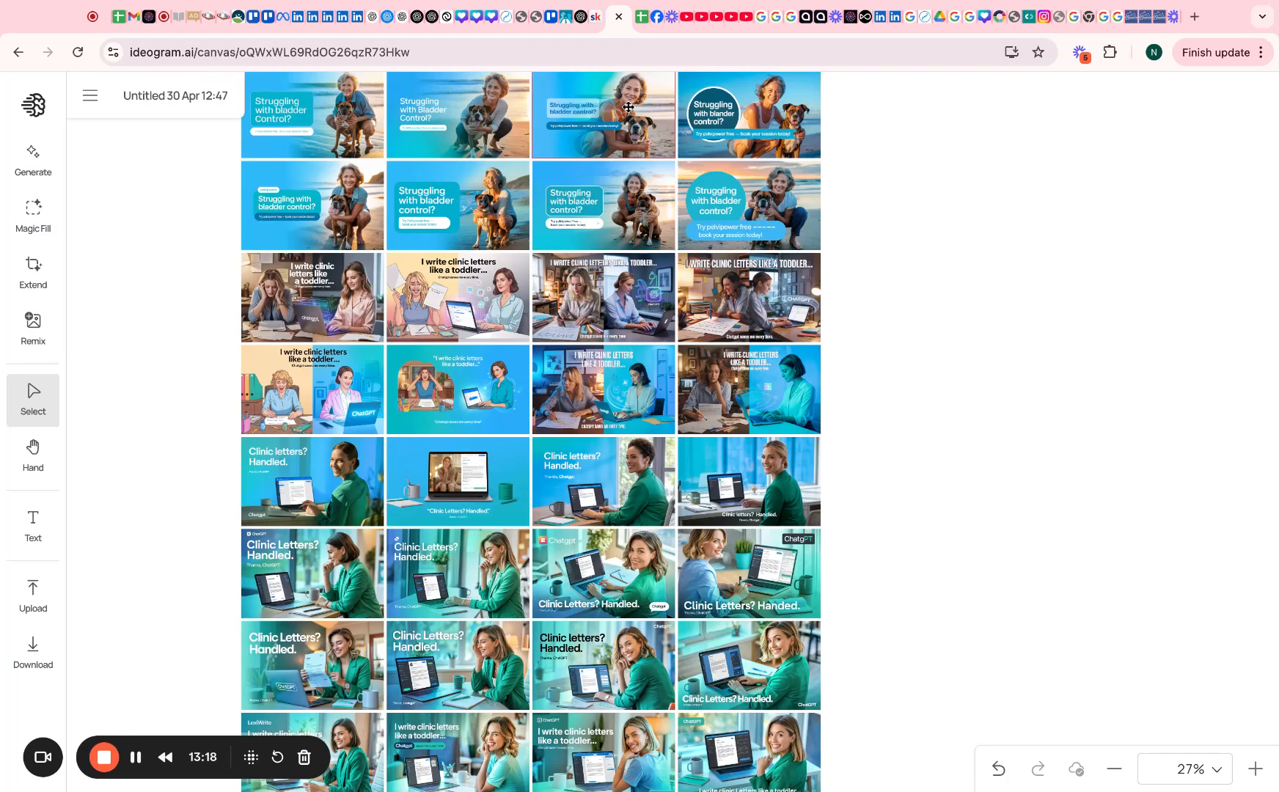
{"action": "scroll", "coordinate": [594, 321], "scroll_direction": "down", "scroll_amount": 6}
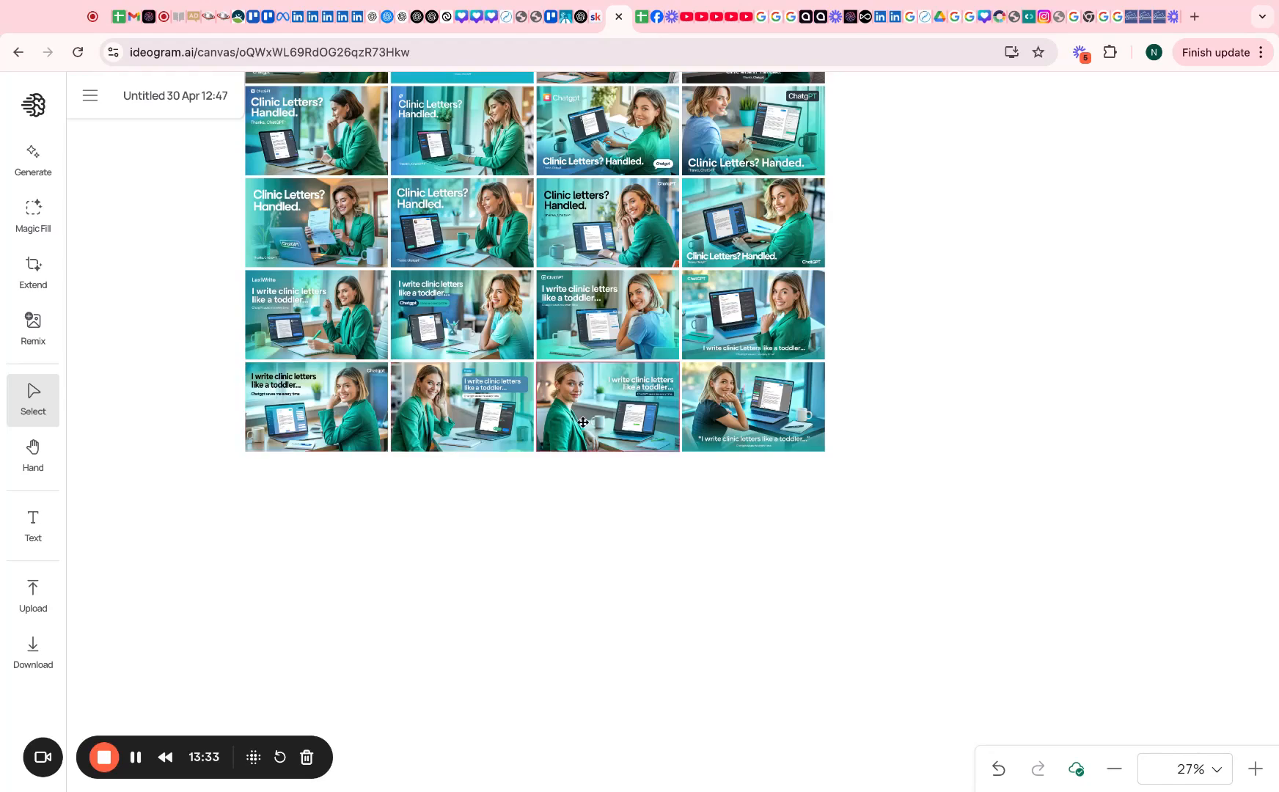
Load a new thumbnail's prompt into the editor, select its text, and return to ChatGPT
{"action": "left_click", "coordinate": [477, 418]}
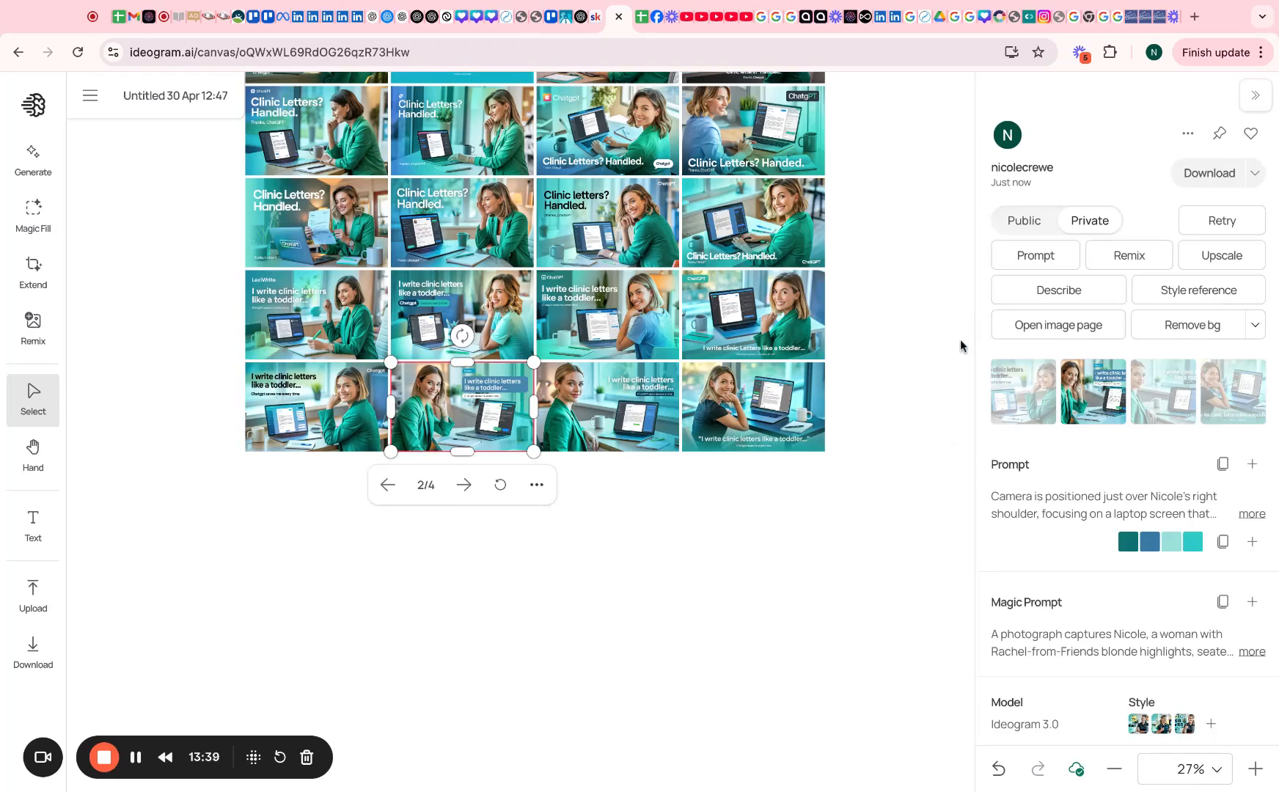
{"action": "left_click", "coordinate": [33, 162]}
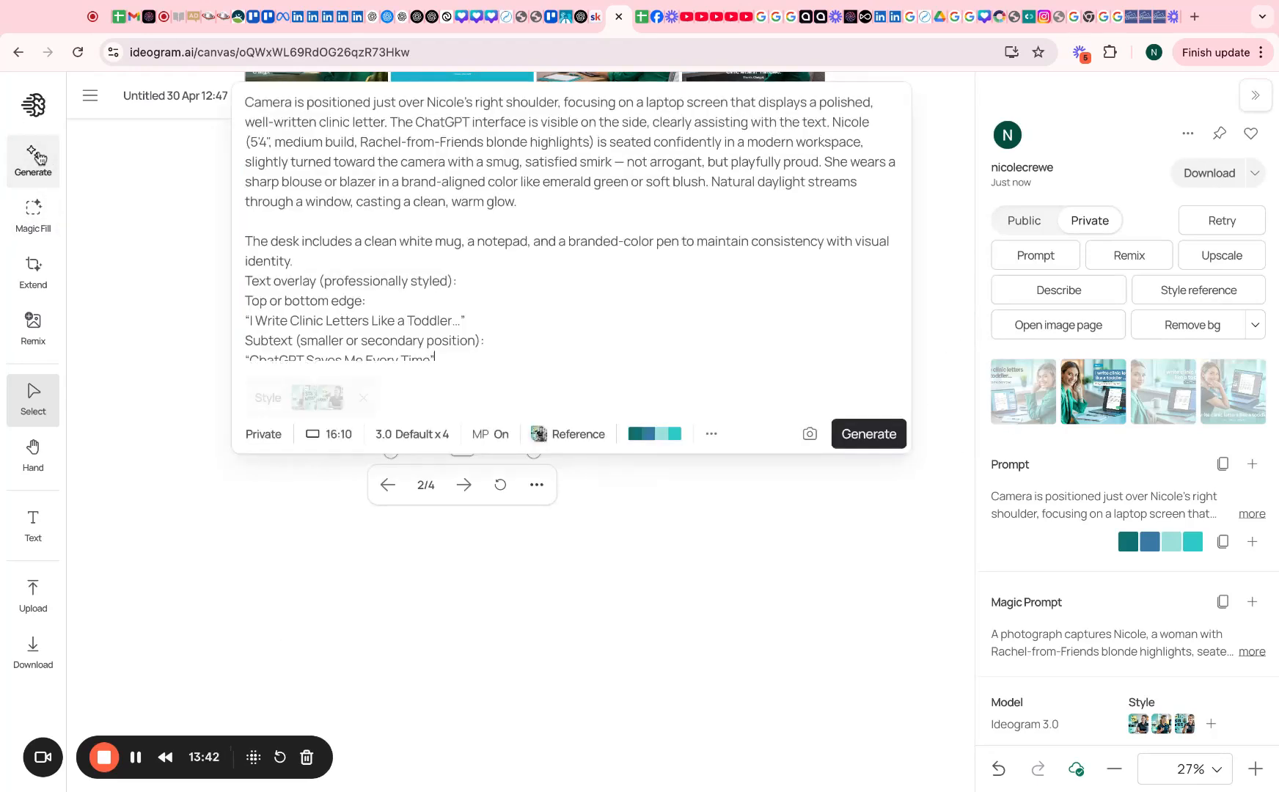
{"action": "left_click", "coordinate": [470, 350], "text": "shift"}
{"action": "key", "text": "super+c"}
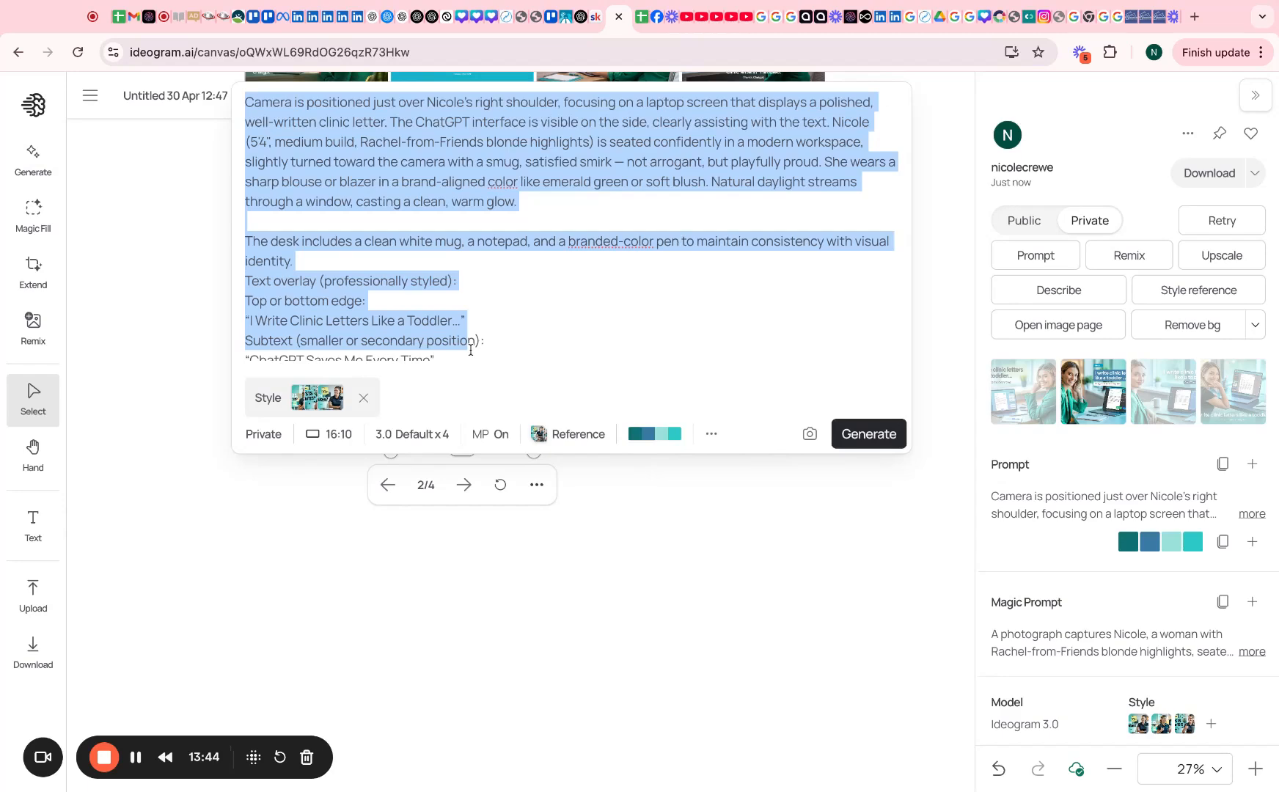
{"action": "left_click", "coordinate": [580, 16]}
Send the pasted prompt with the blouse changed to 'black polo shirt with no logo'
{"action": "left_click", "coordinate": [499, 718]}
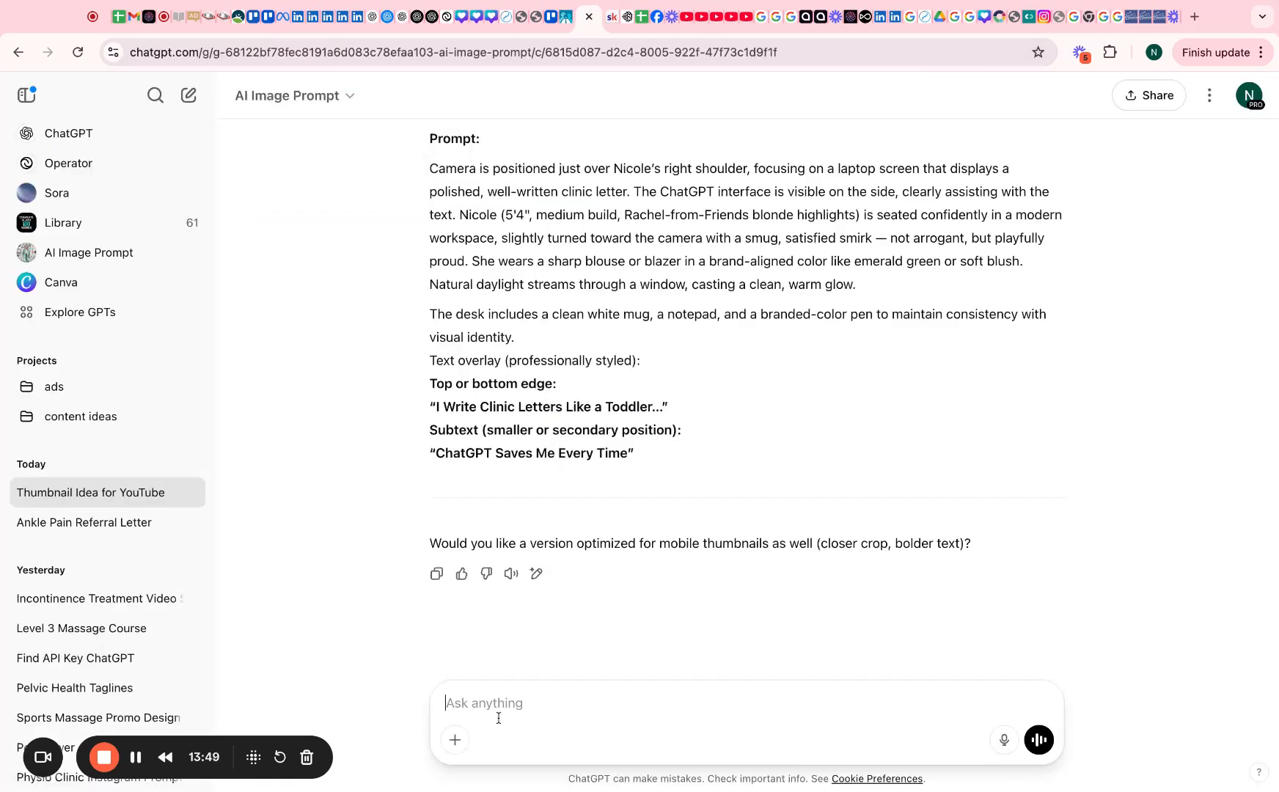
{"action": "key", "text": "super+v"}
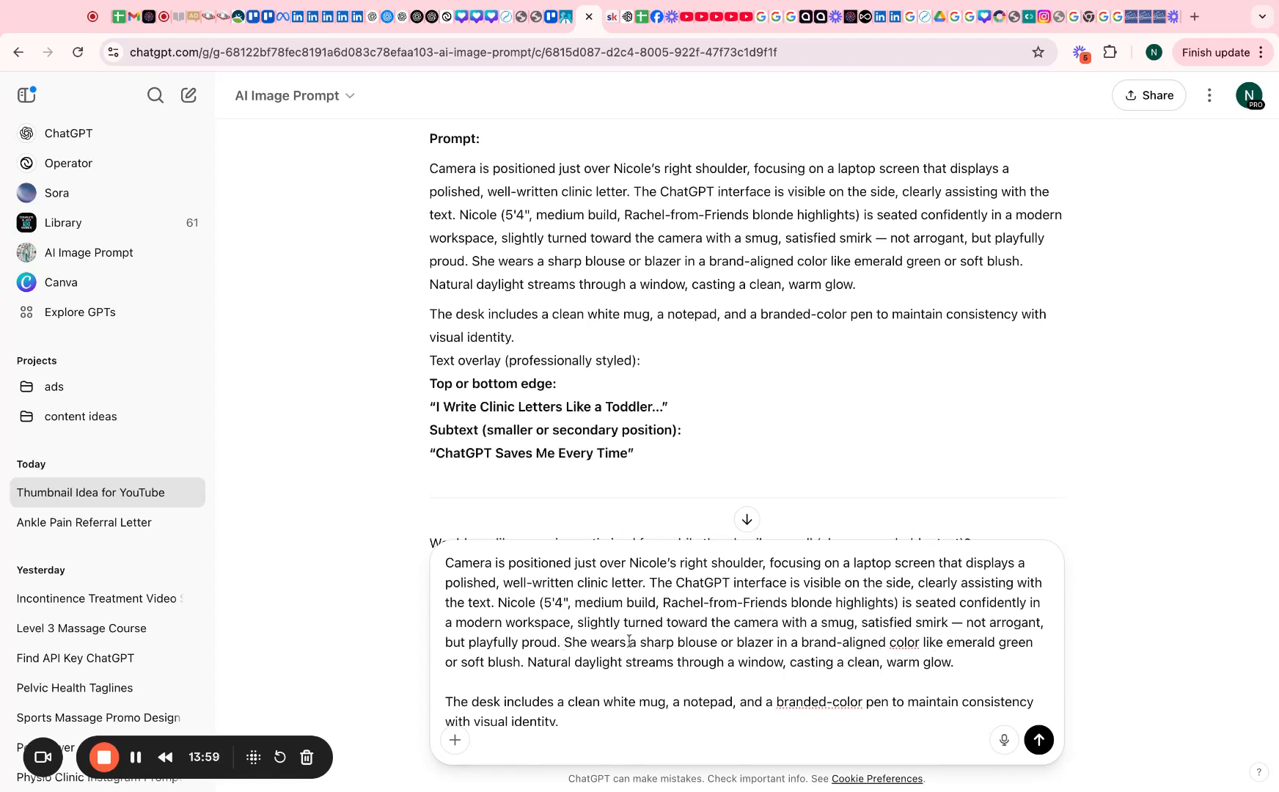
{"action": "left_click_drag", "start_coordinate": [638, 644], "coordinate": [519, 662]}
{"action": "type", "text": "black po"}
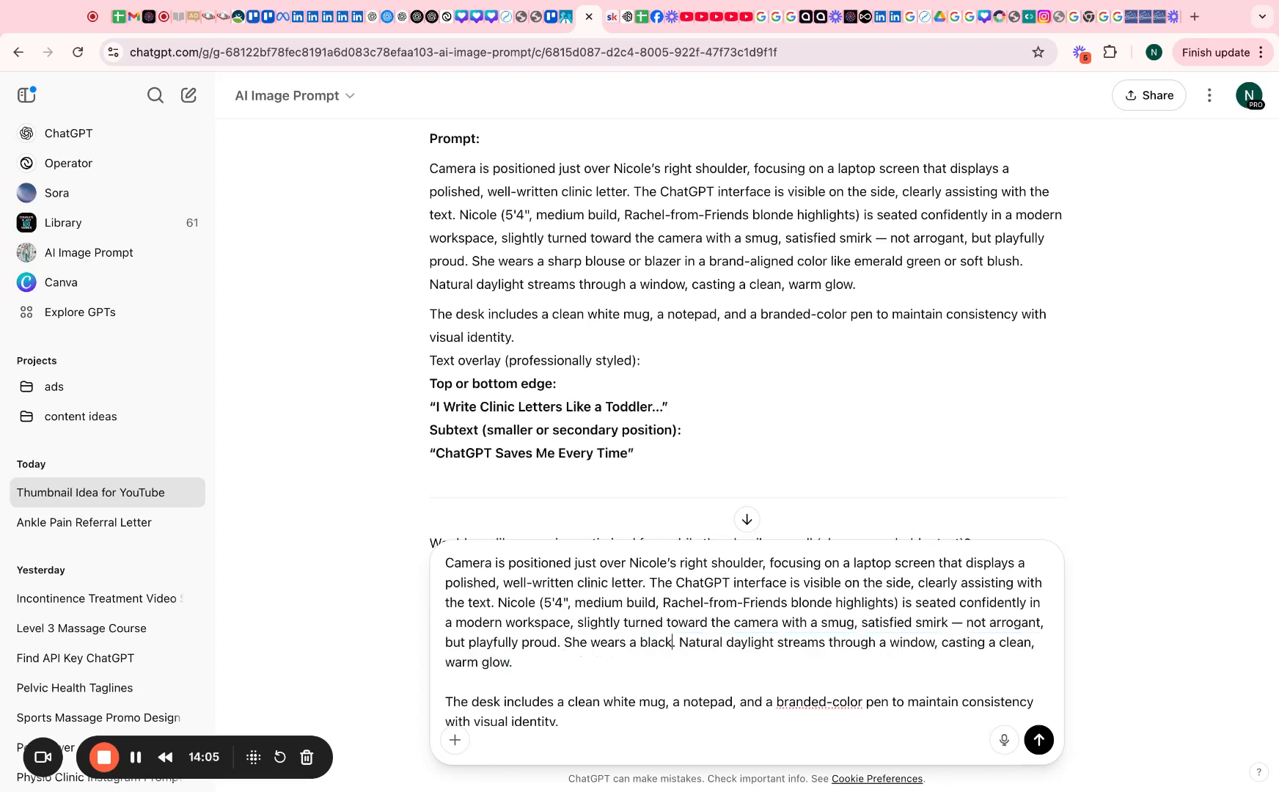
{"action": "type", "text": "lo shirt with n"}
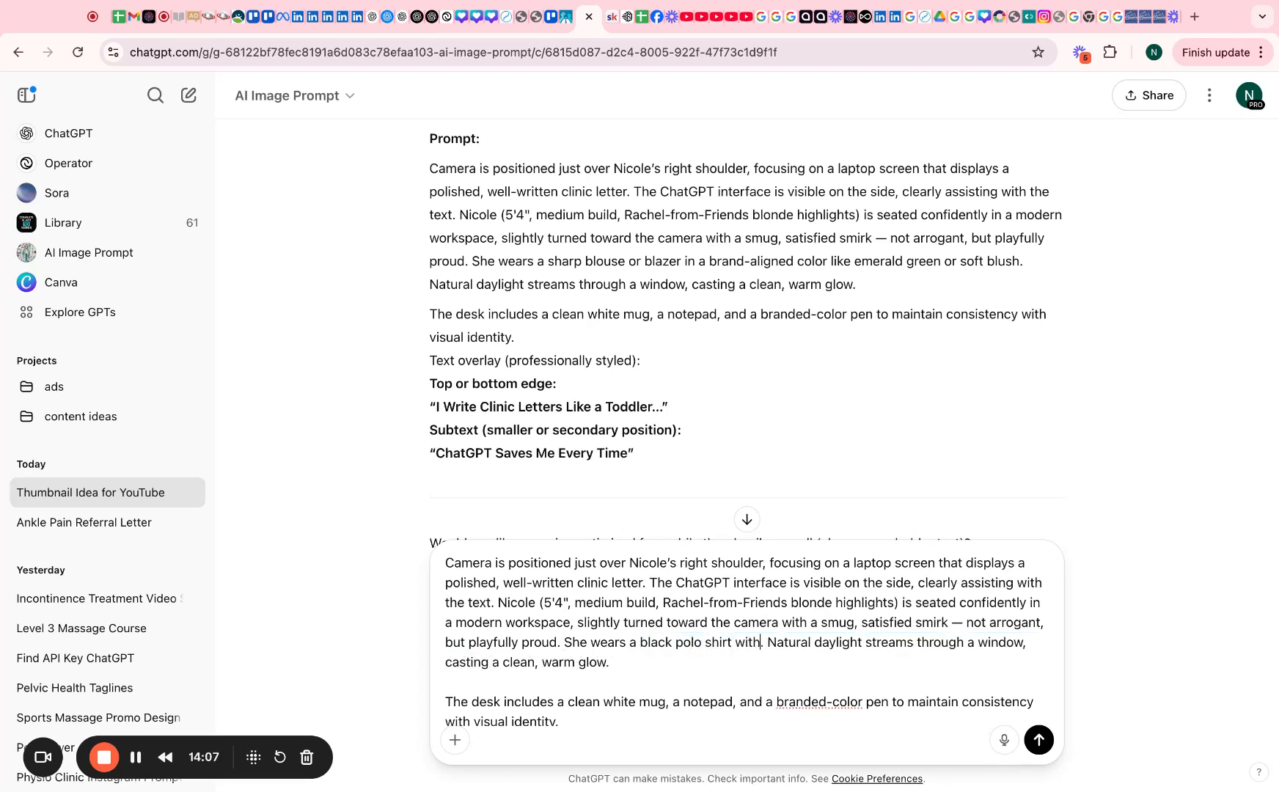
{"action": "type", "text": "o logo"}
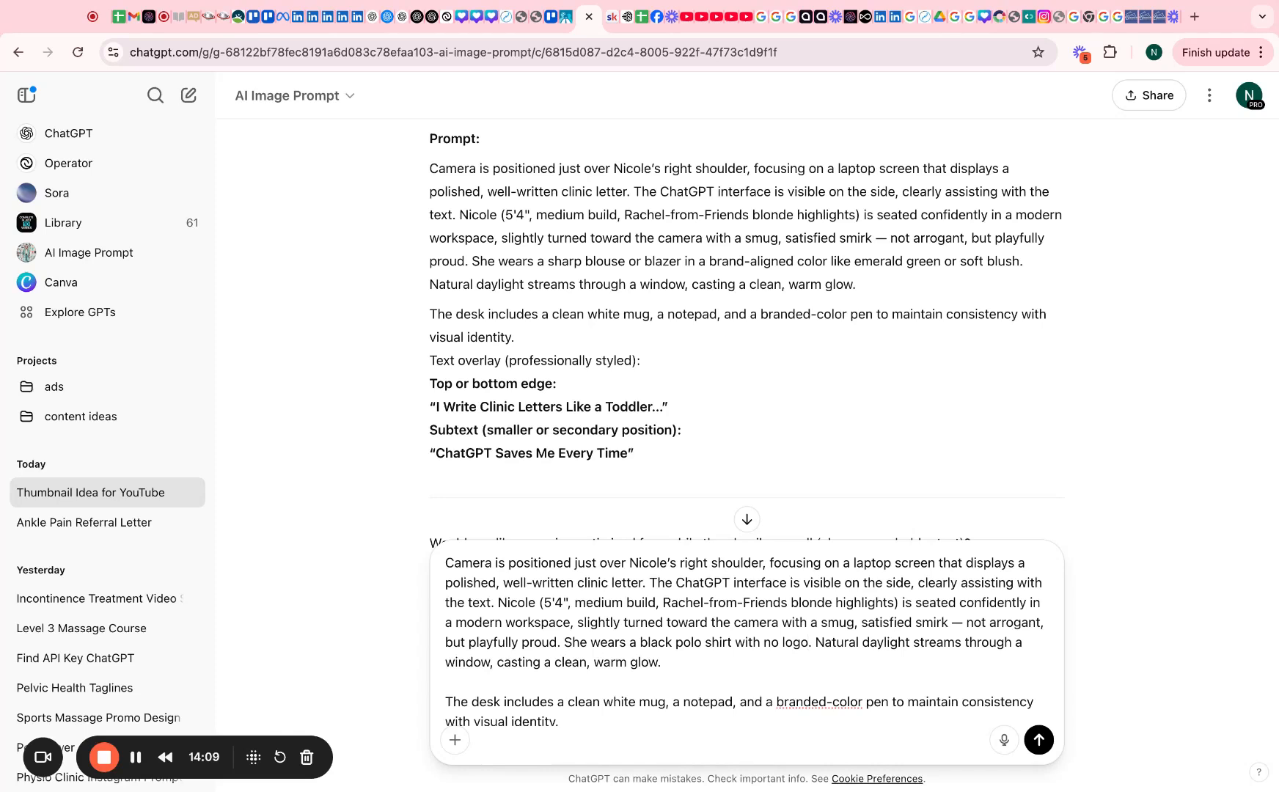
{"action": "scroll", "coordinate": [676, 662], "scroll_direction": "down", "scroll_amount": 3}
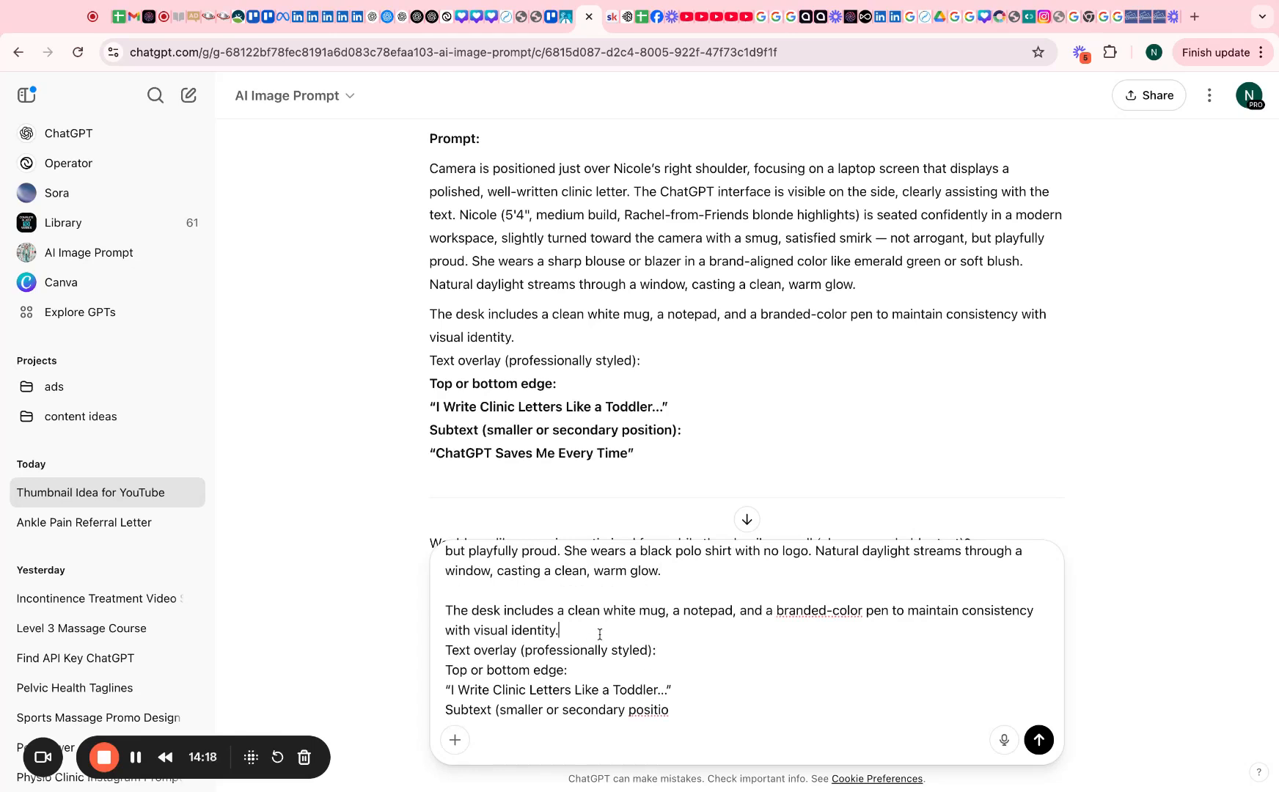
{"action": "key", "text": "Return"}
Begin a follow-up message 'The t' and select the refined prompt in ChatGPT's reply
{"action": "type", "text": "The t"}
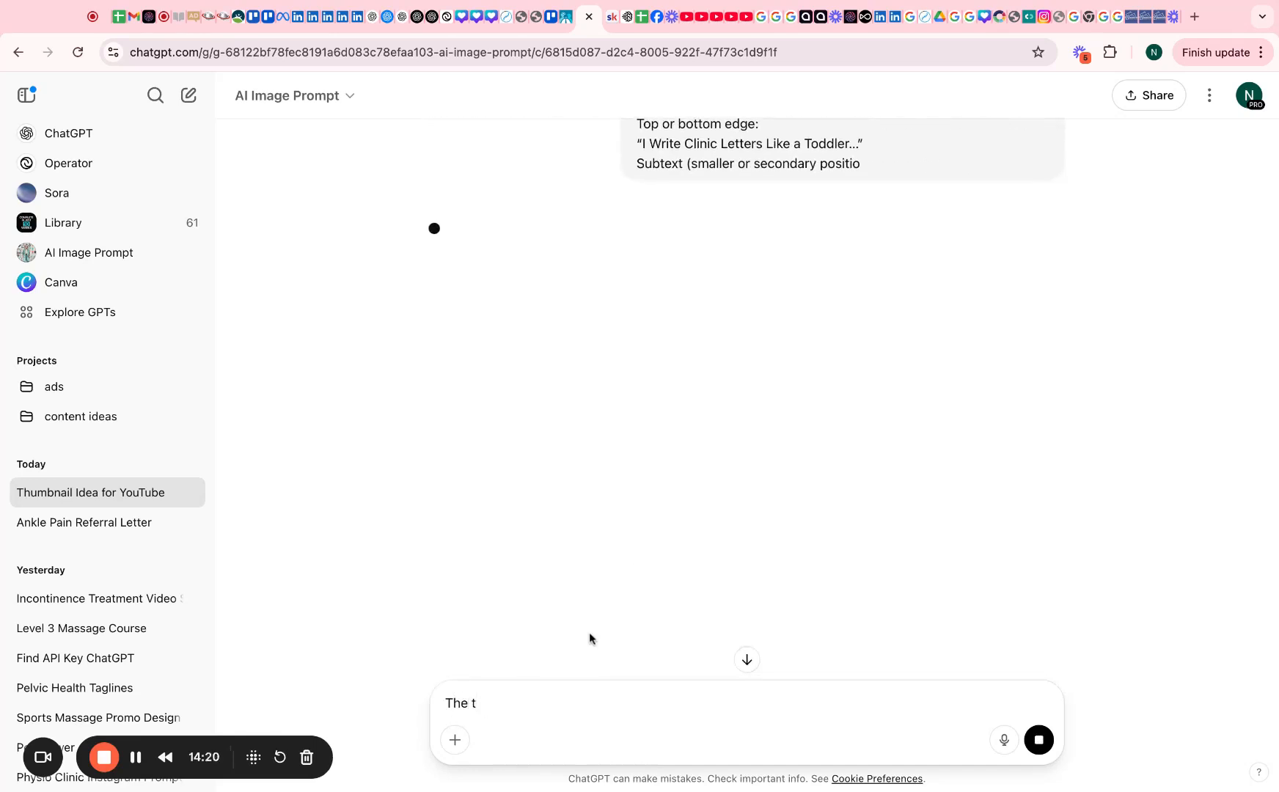
{"action": "scroll", "coordinate": [656, 494], "scroll_direction": "up", "scroll_amount": 3}
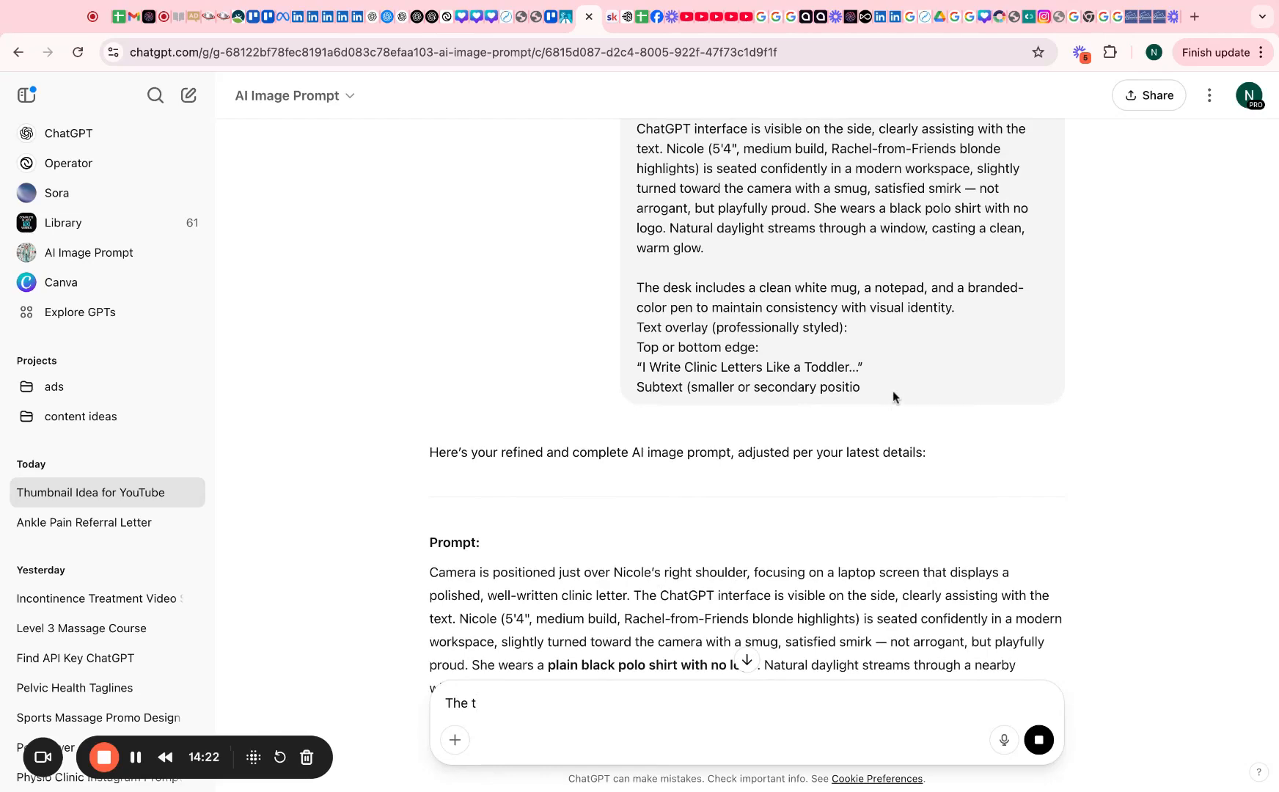
{"action": "scroll", "coordinate": [892, 391], "scroll_direction": "up", "scroll_amount": 1}
{"action": "left_click_drag", "start_coordinate": [888, 426], "coordinate": [639, 110]}
{"action": "scroll", "coordinate": [888, 429], "scroll_direction": "up", "scroll_amount": 3}
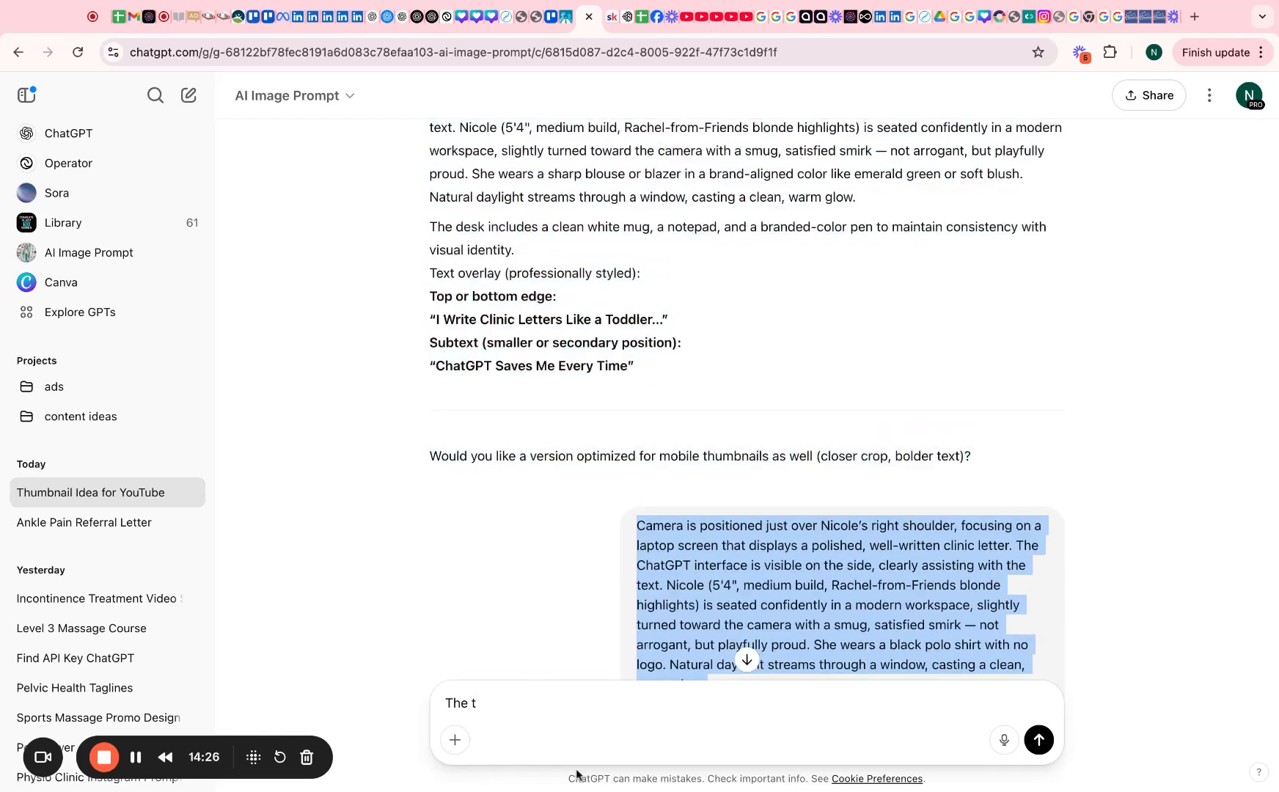
Paste the image prompt into ChatGPT's message box over the stray text
{"action": "scroll", "coordinate": [778, 660], "scroll_direction": "down", "scroll_amount": 3}
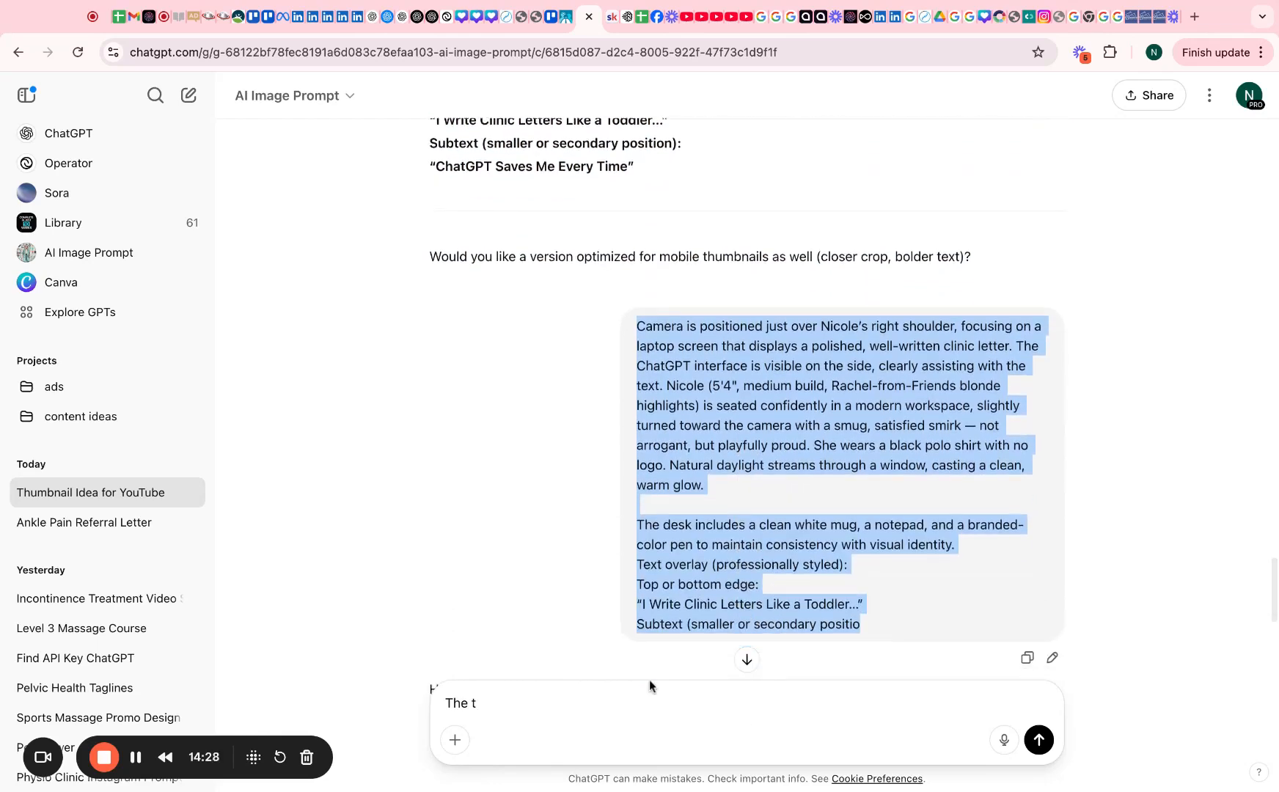
{"action": "triple_click", "coordinate": [508, 705]}
{"action": "type", "text": "Camera is positioned just over Nicole’s right shoulder, focusing on a laptop screen that displays a polished, well-written clinic letter. The ChatGPT interface is visible on the side, clearly assisting with the text. Nicole (5'4\", medium build, Rachel-from-Friends blonde highlights) is seated confidently in a modern workspace, slightly turned toward the camera with a smug, satisfied smirk — not arrogant, but playfully proud. She wears a black polo shirt with no logo. Natural daylight streams through a window, casting a clean, warm glow.  The desk includes a clean white mug, a notepad, and a branded-color pen to maintain consistency with visual identity. Text overlay (professionally styled): Top or bottom edge: \"I Write Clinic Letters Like a Toddler...\" Subtext (smaller or secondary positio"}
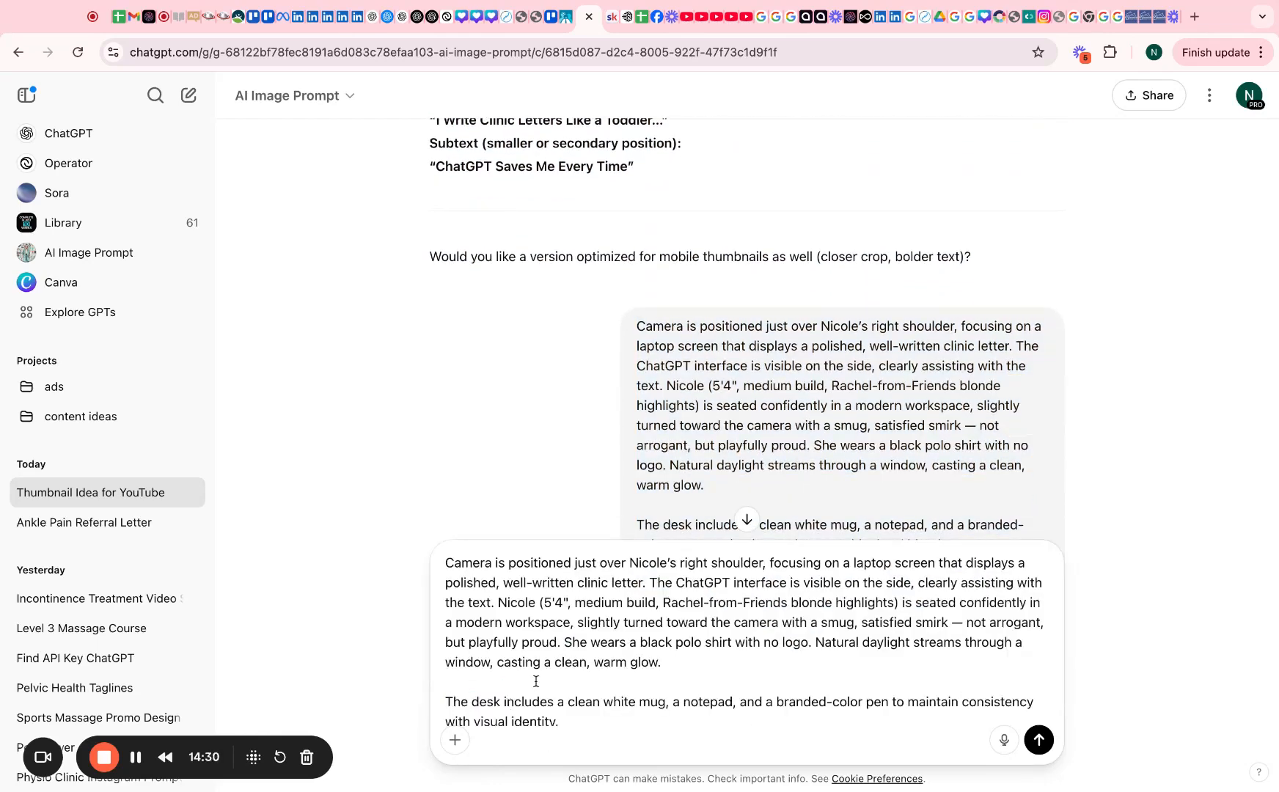
{"action": "scroll", "coordinate": [648, 675], "scroll_direction": "down", "scroll_amount": 3}
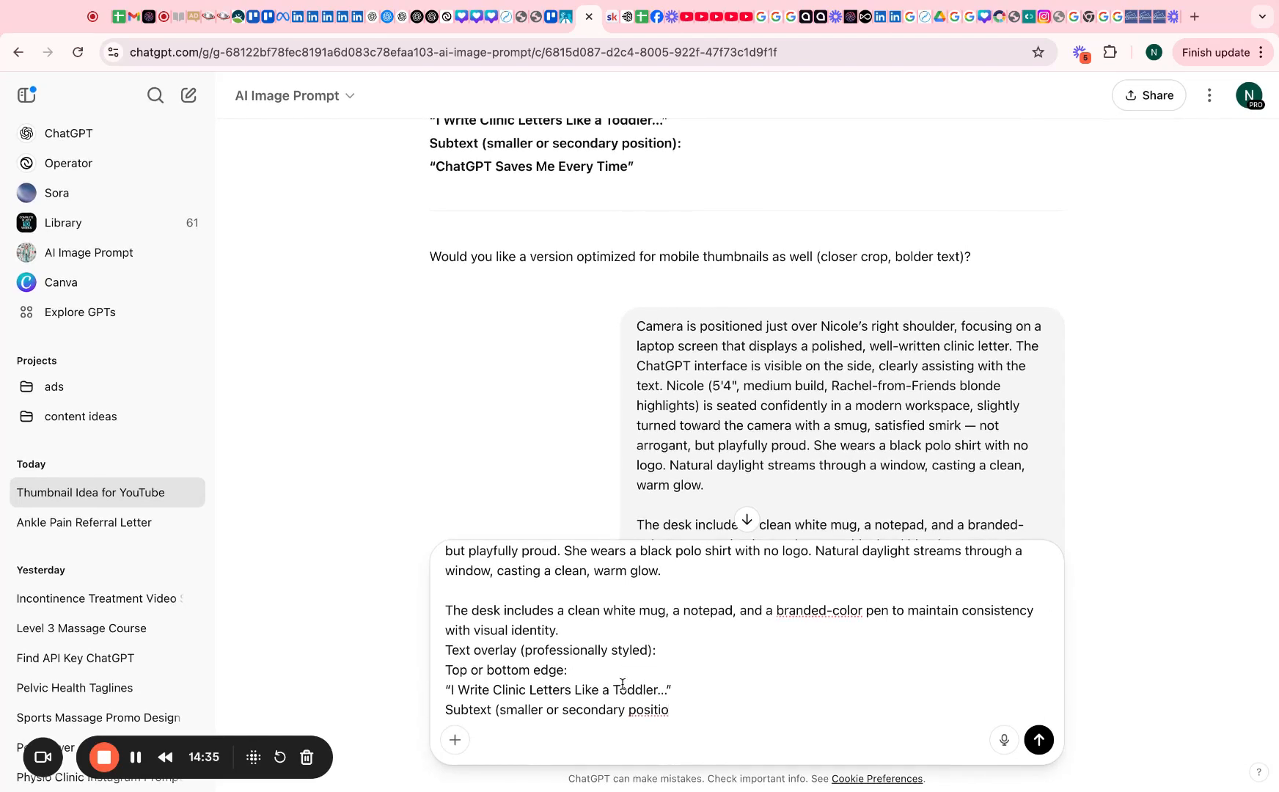
{"action": "scroll", "coordinate": [734, 480], "scroll_direction": "down", "scroll_amount": 4}
{"action": "scroll", "coordinate": [721, 327], "scroll_direction": "up", "scroll_amount": 5}
{"action": "scroll", "coordinate": [720, 327], "scroll_direction": "up", "scroll_amount": 3}
Replace the blouse description in the prompt with 'black polo shirt'
{"action": "left_click_drag", "start_coordinate": [652, 469], "coordinate": [430, 206]}
{"action": "scroll", "coordinate": [704, 635], "scroll_direction": "down", "scroll_amount": 1}
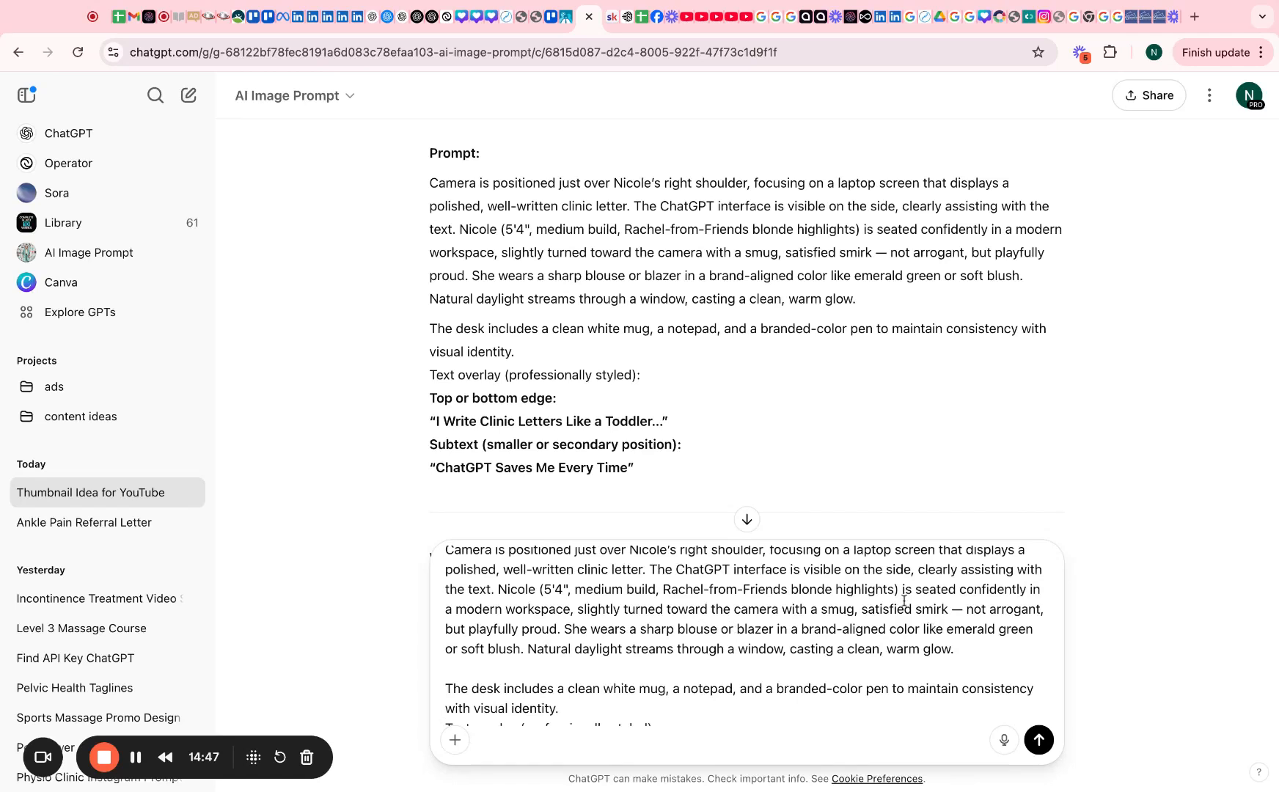
{"action": "scroll", "coordinate": [922, 662], "scroll_direction": "down", "scroll_amount": 1}
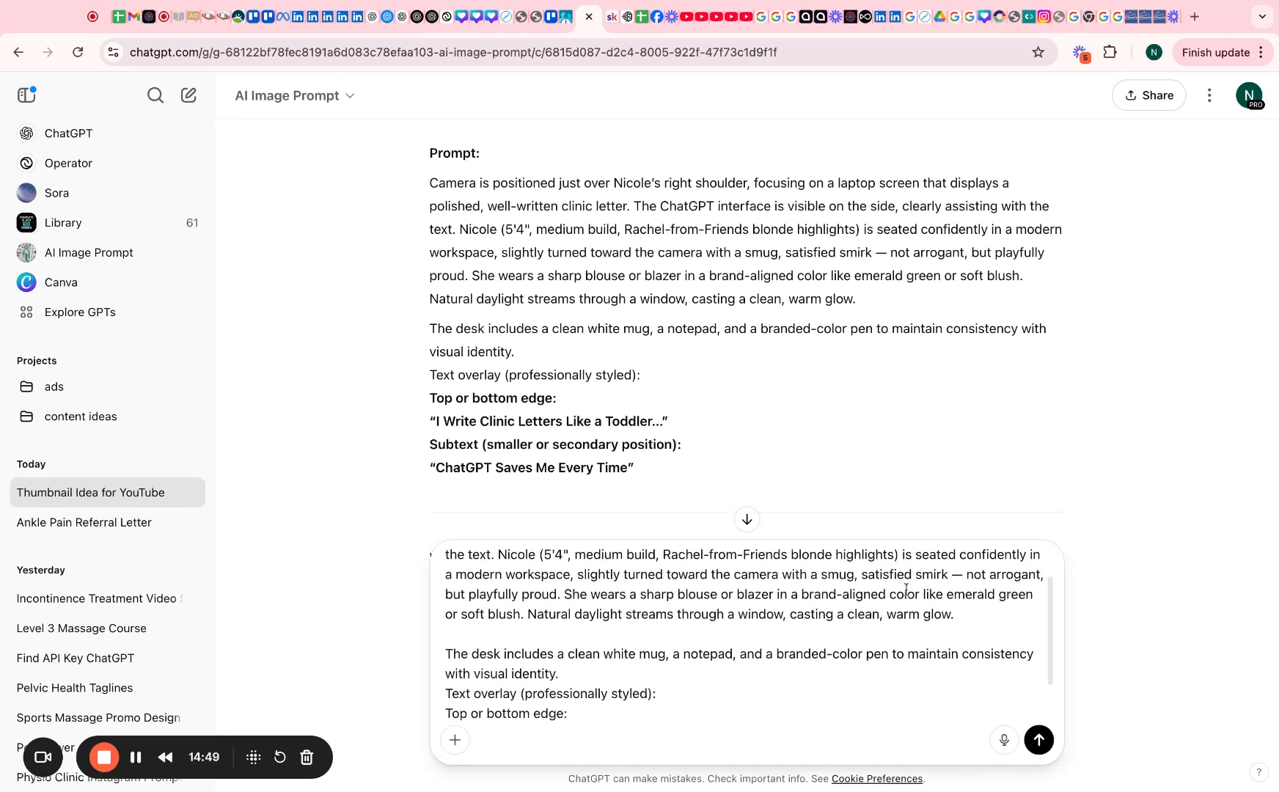
{"action": "left_click_drag", "start_coordinate": [641, 592], "coordinate": [522, 614]}
{"action": "type", "text": "black polo shi"}
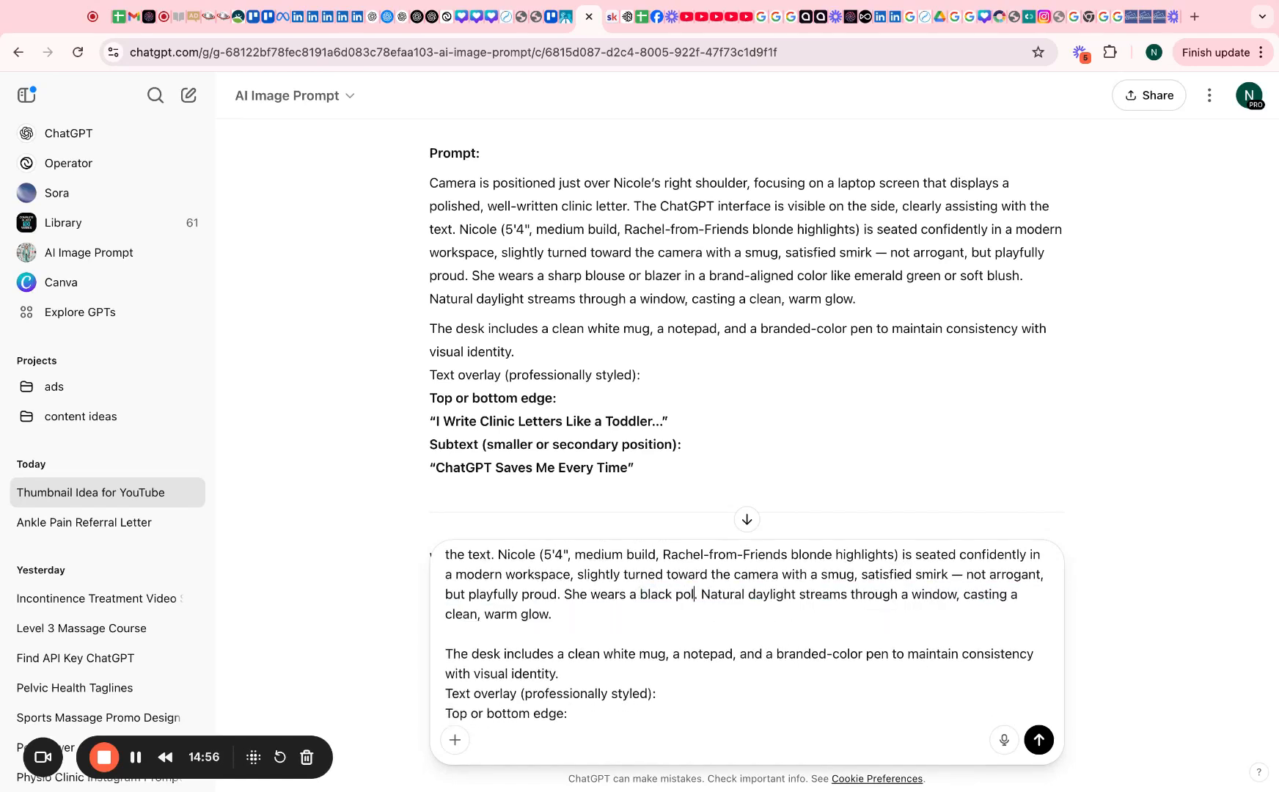
{"action": "type", "text": "rt"}
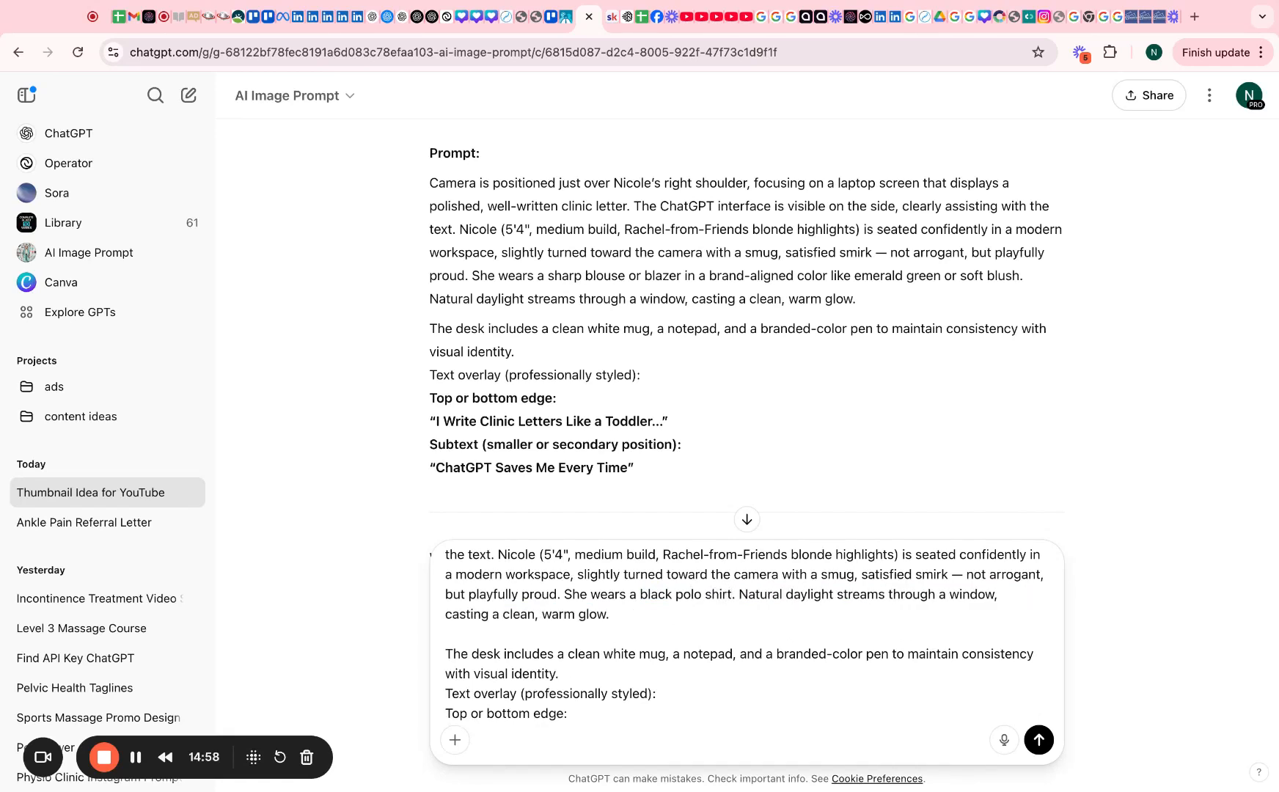
{"action": "scroll", "coordinate": [689, 620], "scroll_direction": "down", "scroll_amount": 1}
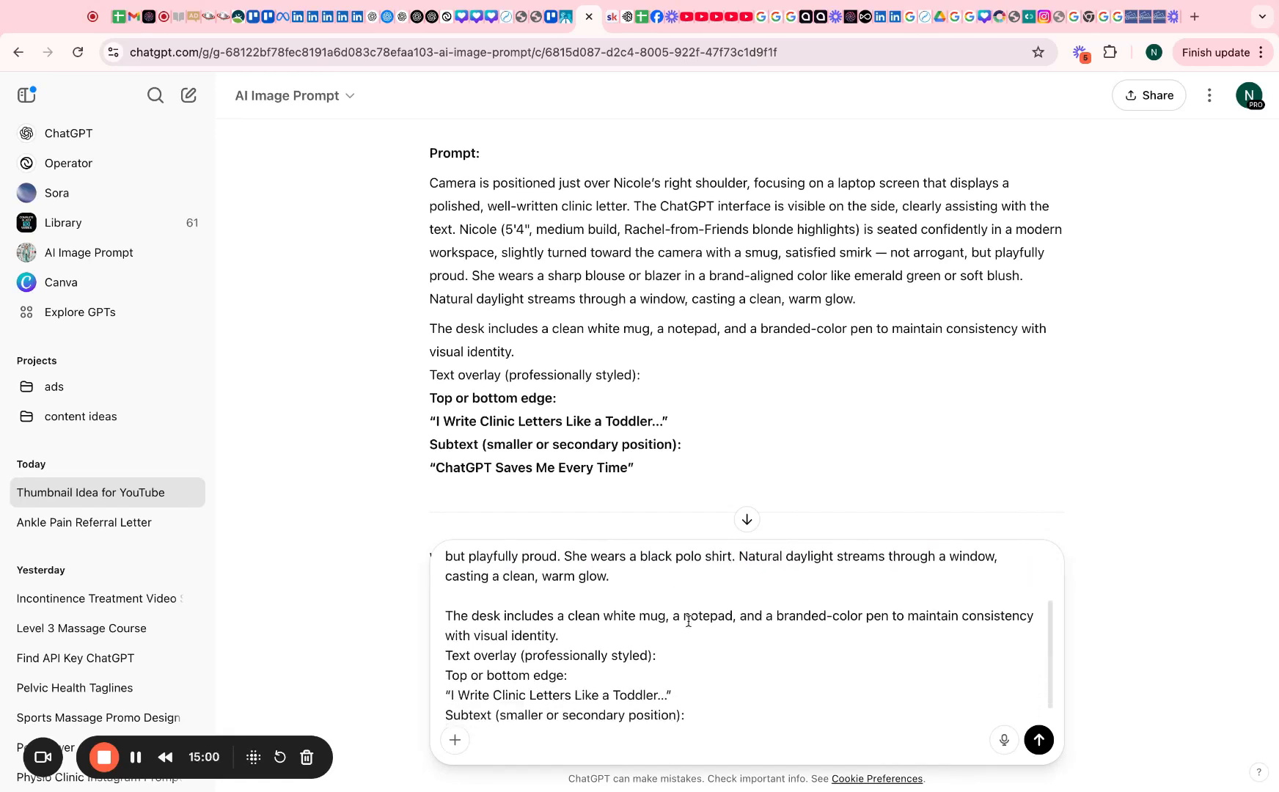
{"action": "scroll", "coordinate": [645, 634], "scroll_direction": "down", "scroll_amount": 1}
Change the overlay style to 'fun style with turquoise emphasising words'
{"action": "key", "text": "alt+shift+Left"}
{"action": "key", "text": "alt+shift+Left"}
{"action": "key", "text": "alt+shift+Left"}
{"action": "type", "text": "fun style with "}
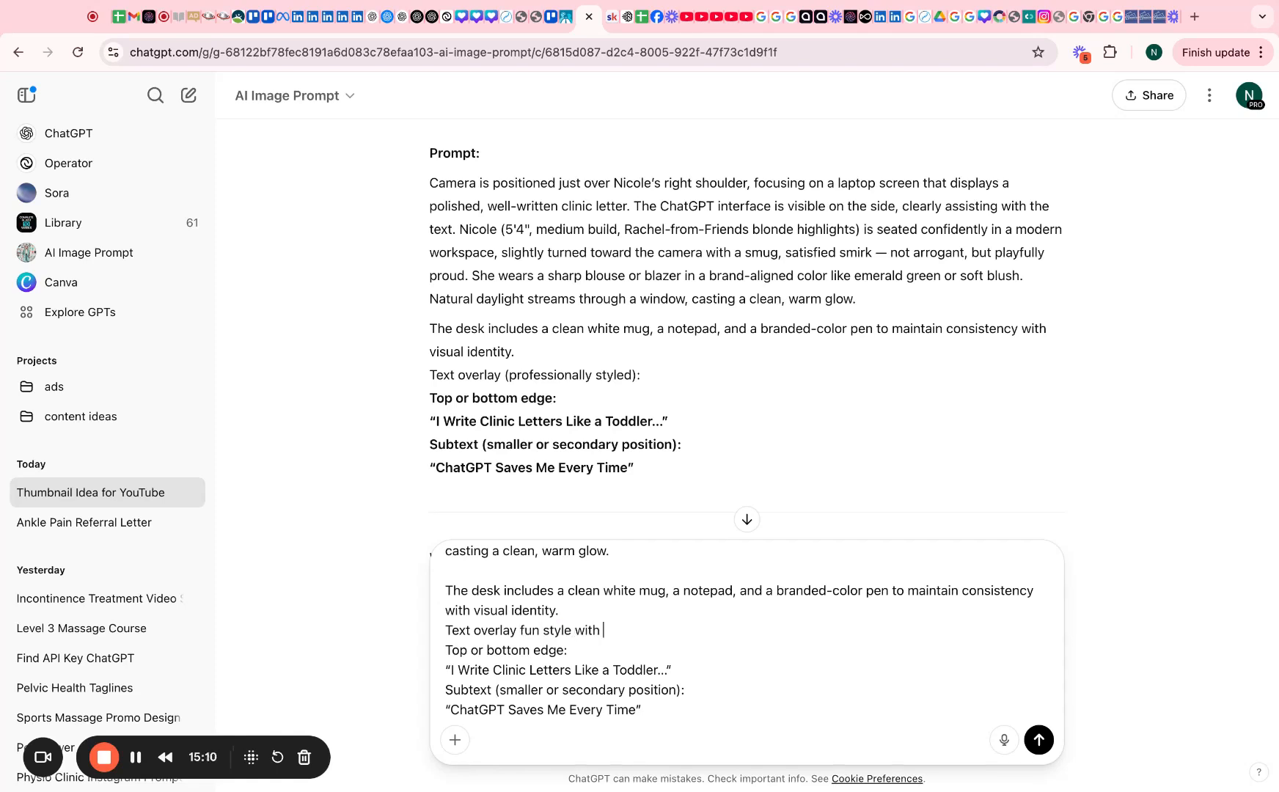
{"action": "type", "text": "turquiose"}
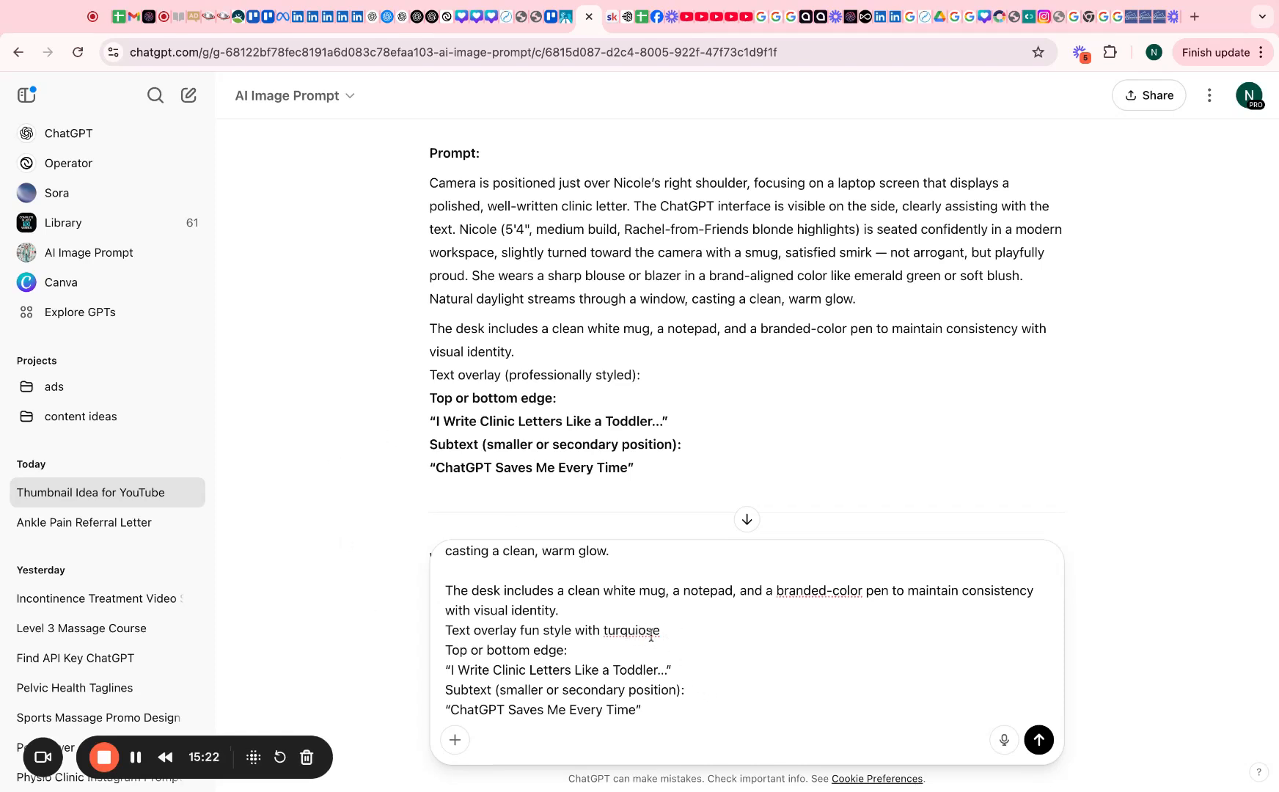
{"action": "type", "text": "emphaising words"}
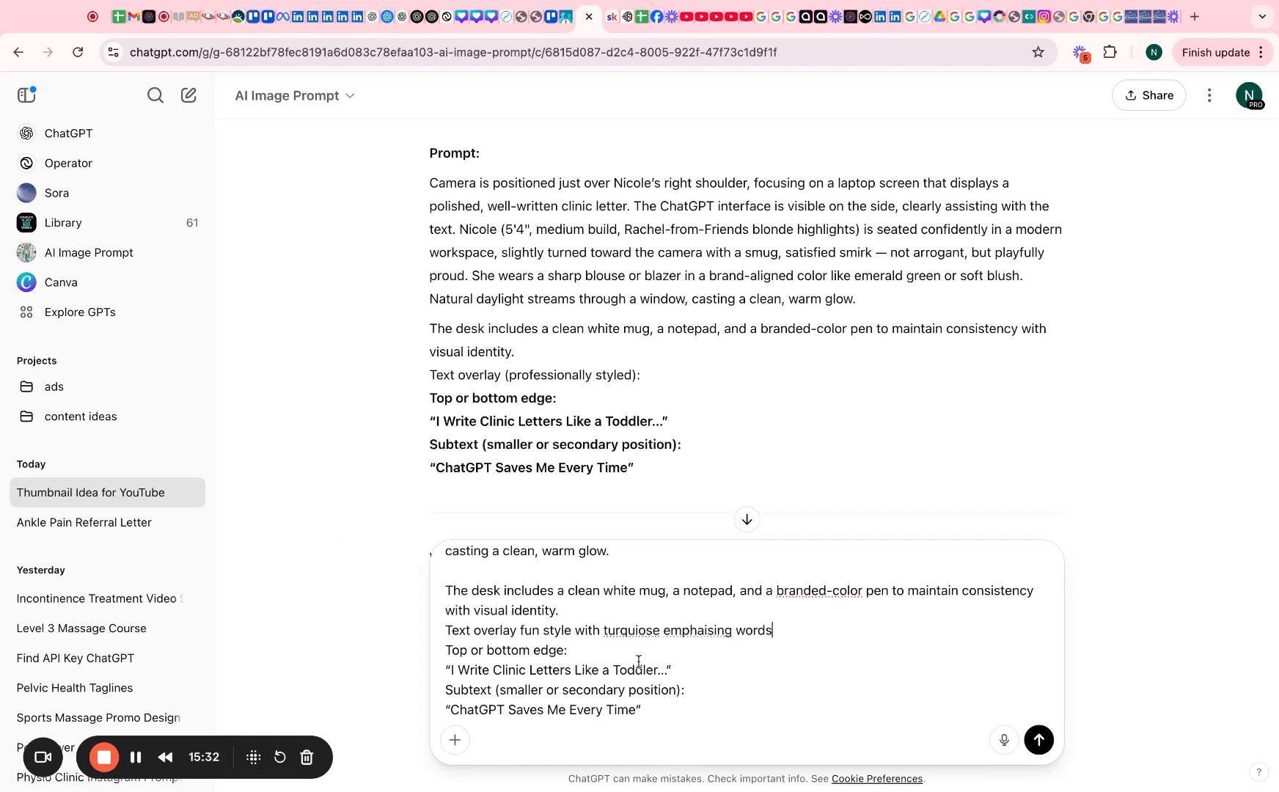
Add 'Toddler in bold and emphasised colour', a playful subtext, and a request to rewrite the prompt
{"action": "left_click", "coordinate": [687, 667]}
{"action": "type", "text": "Toddle"}
{"action": "type", "text": "r in blod and"}
{"action": "key", "text": "BackSpace"}
{"action": "key", "text": "BackSpace"}
{"action": "key", "text": "BackSpace"}
{"action": "key", "text": "BackSpace"}
{"action": "key", "text": "BackSpace"}
{"action": "type", "text": "old and emphasised colour."}
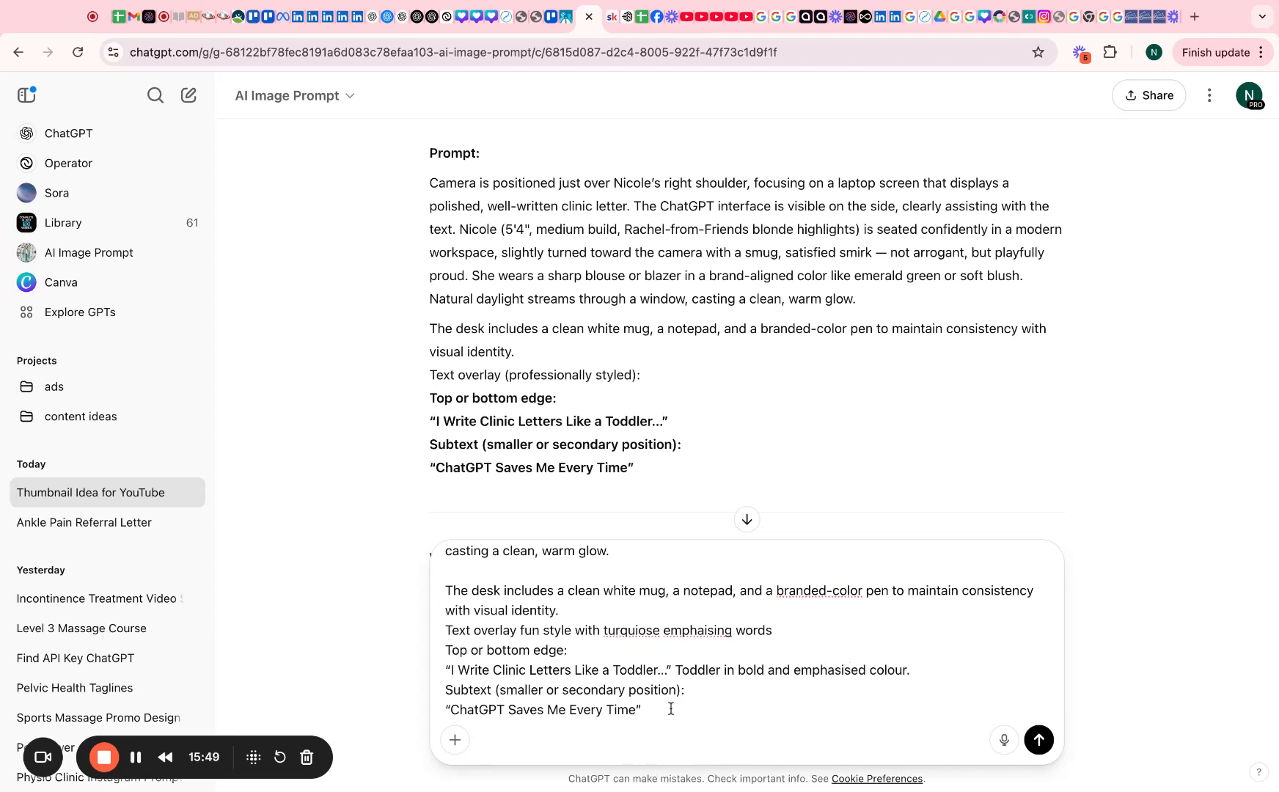
{"action": "left_click", "coordinate": [670, 708]}
{"action": "type", "text": "energetic, fun, playful feel"}
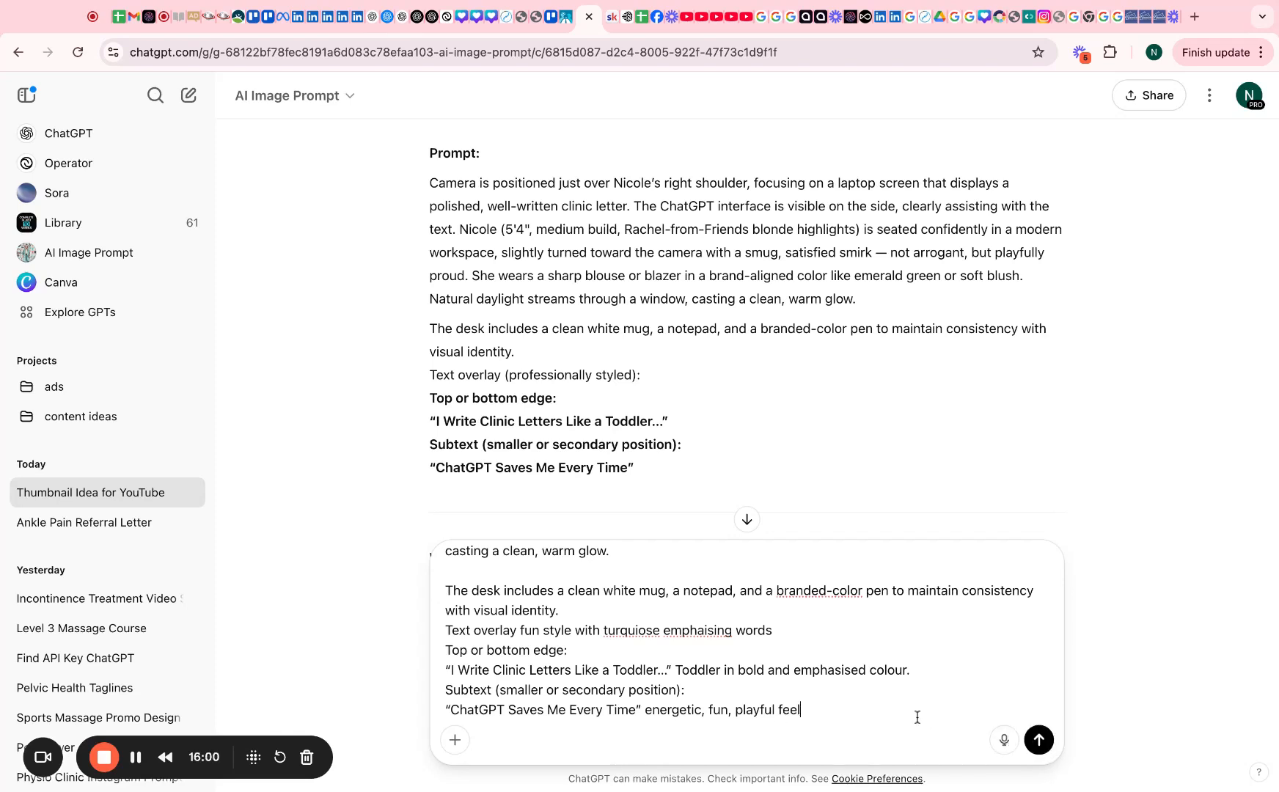
{"action": "type", "text": ". please reqrite this prom"}
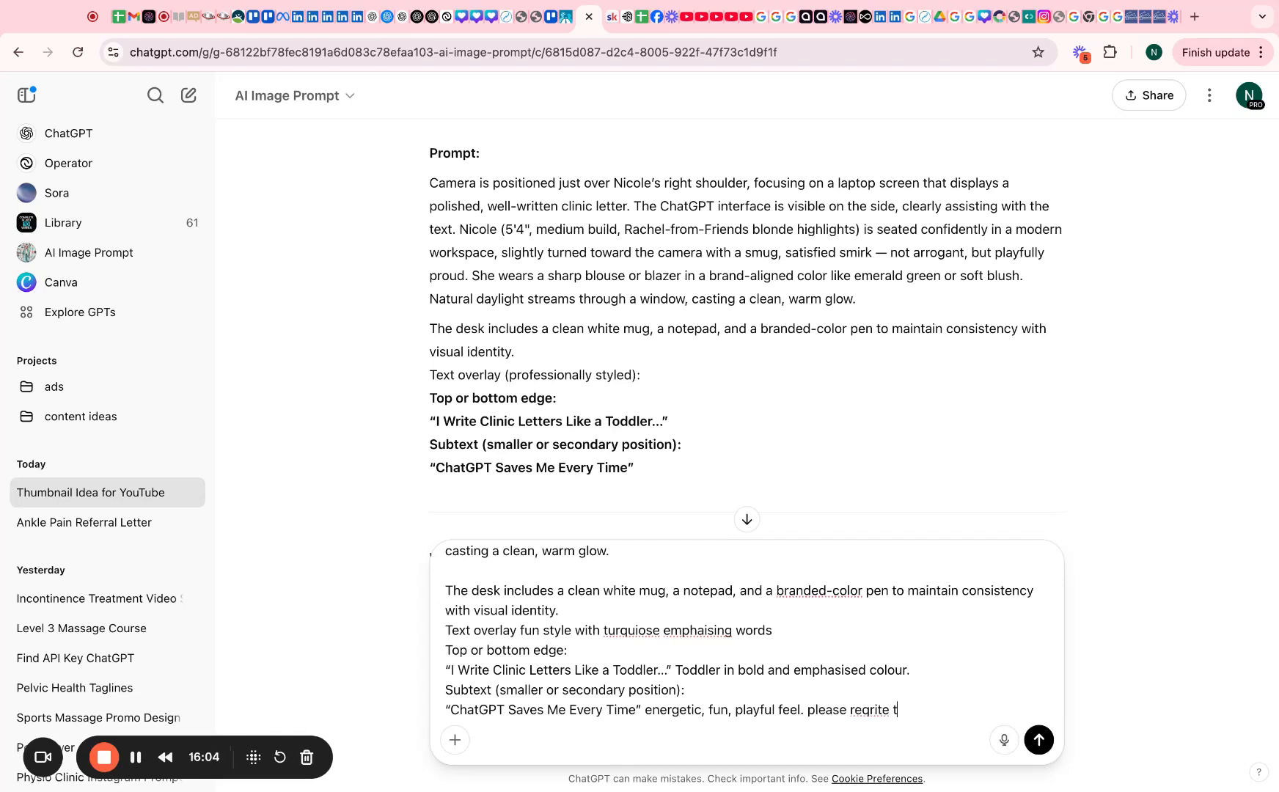
Send the 'improve it' rewrite request and select ChatGPT's improved prompt in the reply
{"action": "type", "text": "imporve it"}
{"action": "key", "text": "Return"}
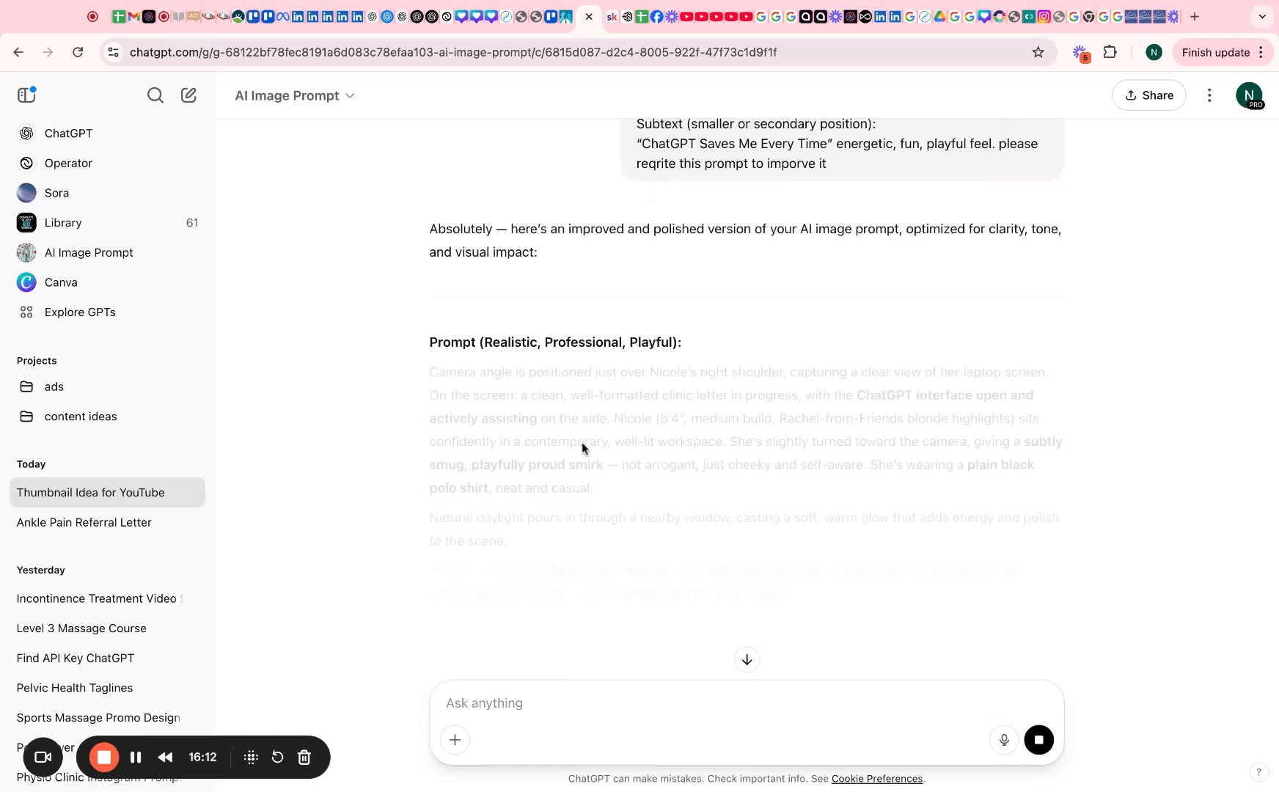
{"action": "scroll", "coordinate": [595, 533], "scroll_direction": "down", "scroll_amount": 5}
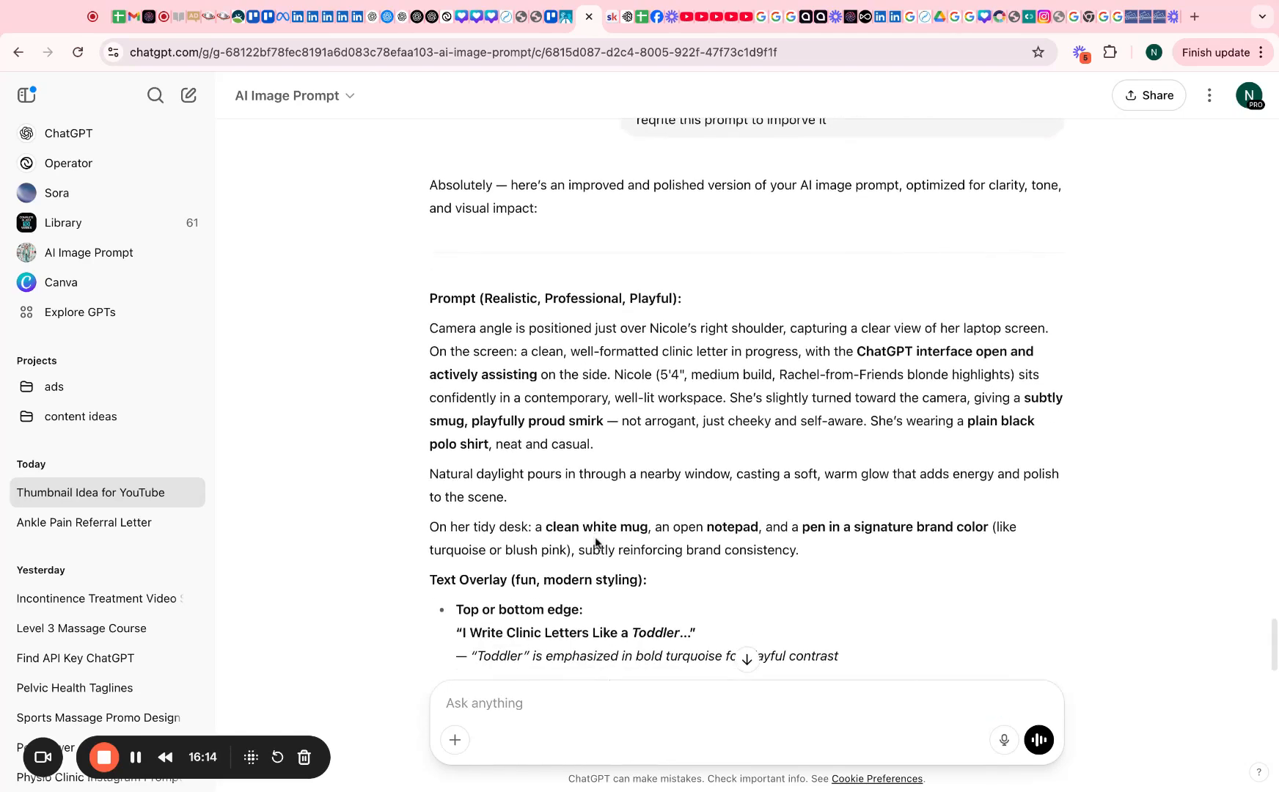
{"action": "scroll", "coordinate": [709, 605], "scroll_direction": "down", "scroll_amount": 1}
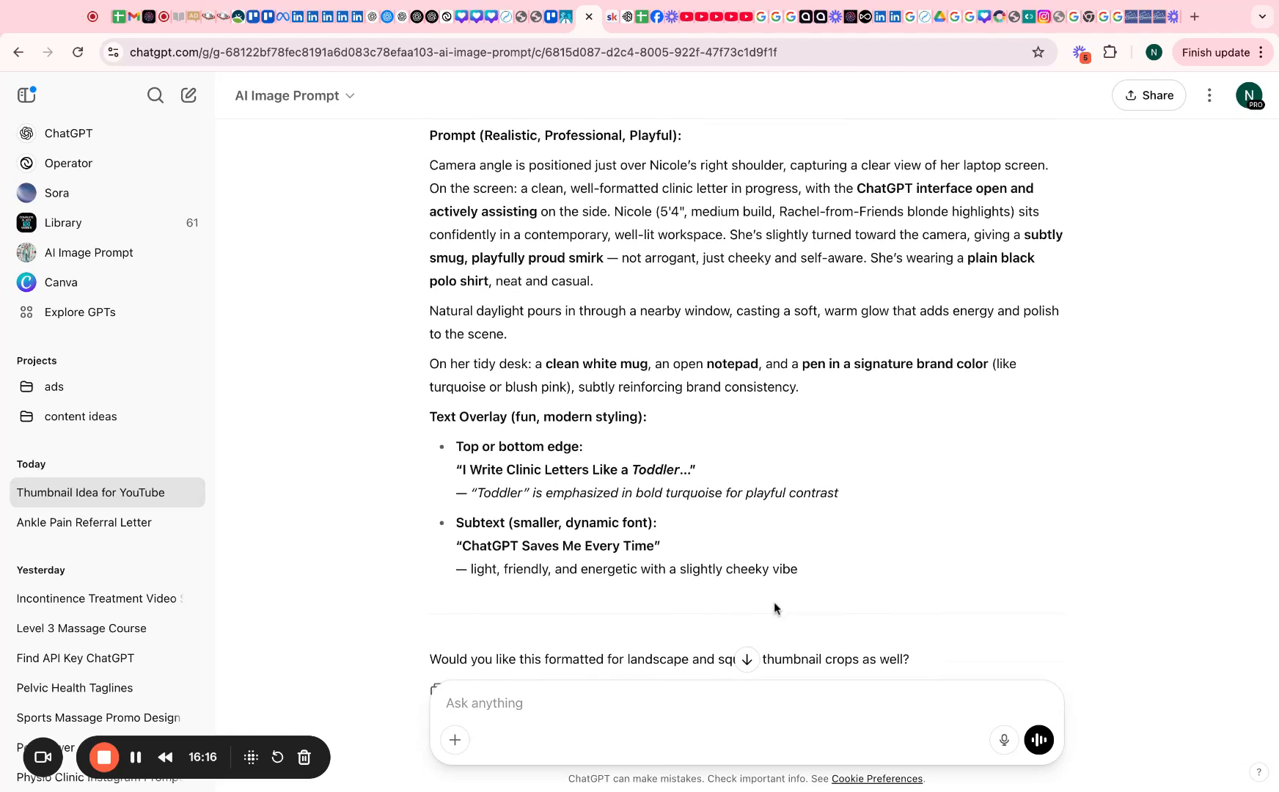
{"action": "mouse_move", "coordinate": [819, 569]}
{"action": "left_mouse_down"}
{"action": "mouse_move", "coordinate": [430, 361]}
{"action": "mouse_move", "coordinate": [430, 135]}
{"action": "mouse_move", "coordinate": [430, 164]}
{"action": "left_mouse_up"}
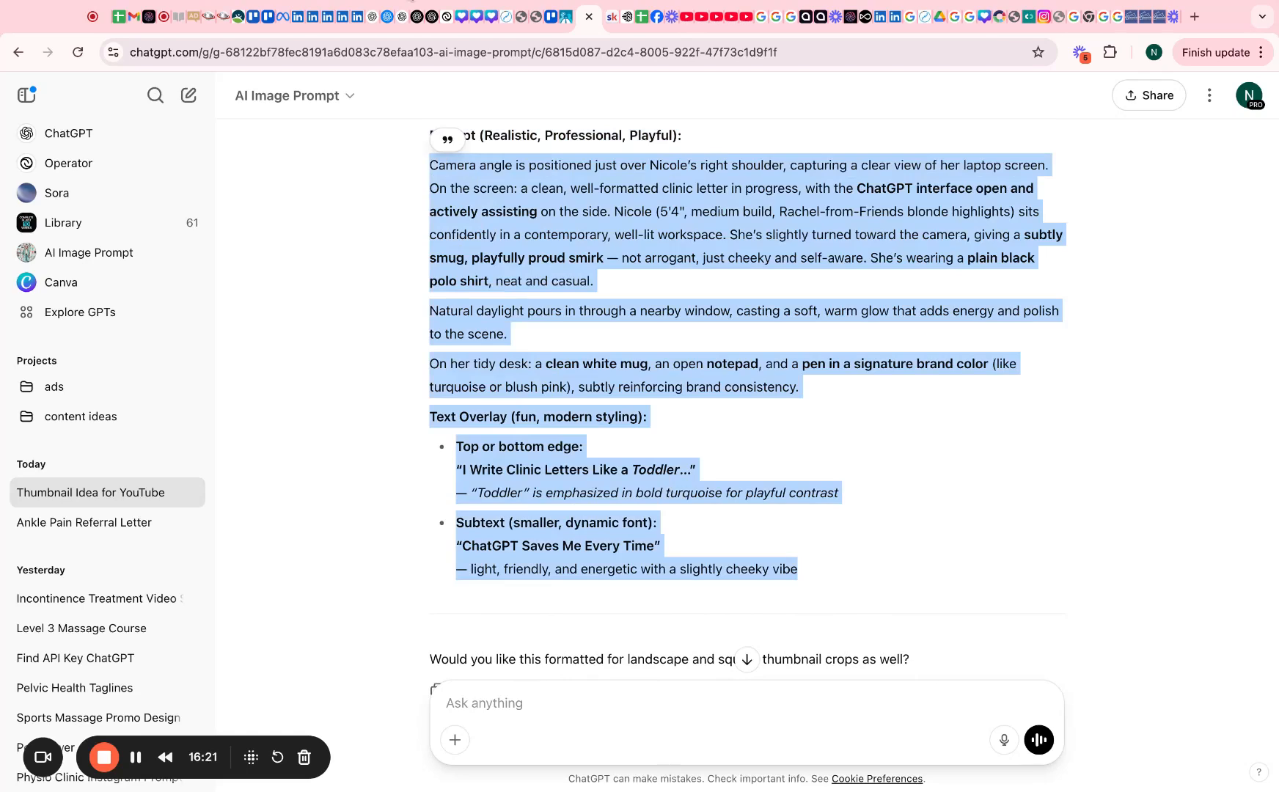
{"action": "left_click", "coordinate": [623, 18]}
Paste ChatGPT's improved prompt over Ideogram's existing prompt and generate four images
{"action": "left_click", "coordinate": [485, 348]}
{"action": "scroll", "coordinate": [451, 342], "scroll_direction": "down", "scroll_amount": 1}
{"action": "key", "text": "ctrl+a"}
{"action": "scroll", "coordinate": [448, 343], "scroll_direction": "up", "scroll_amount": 1}
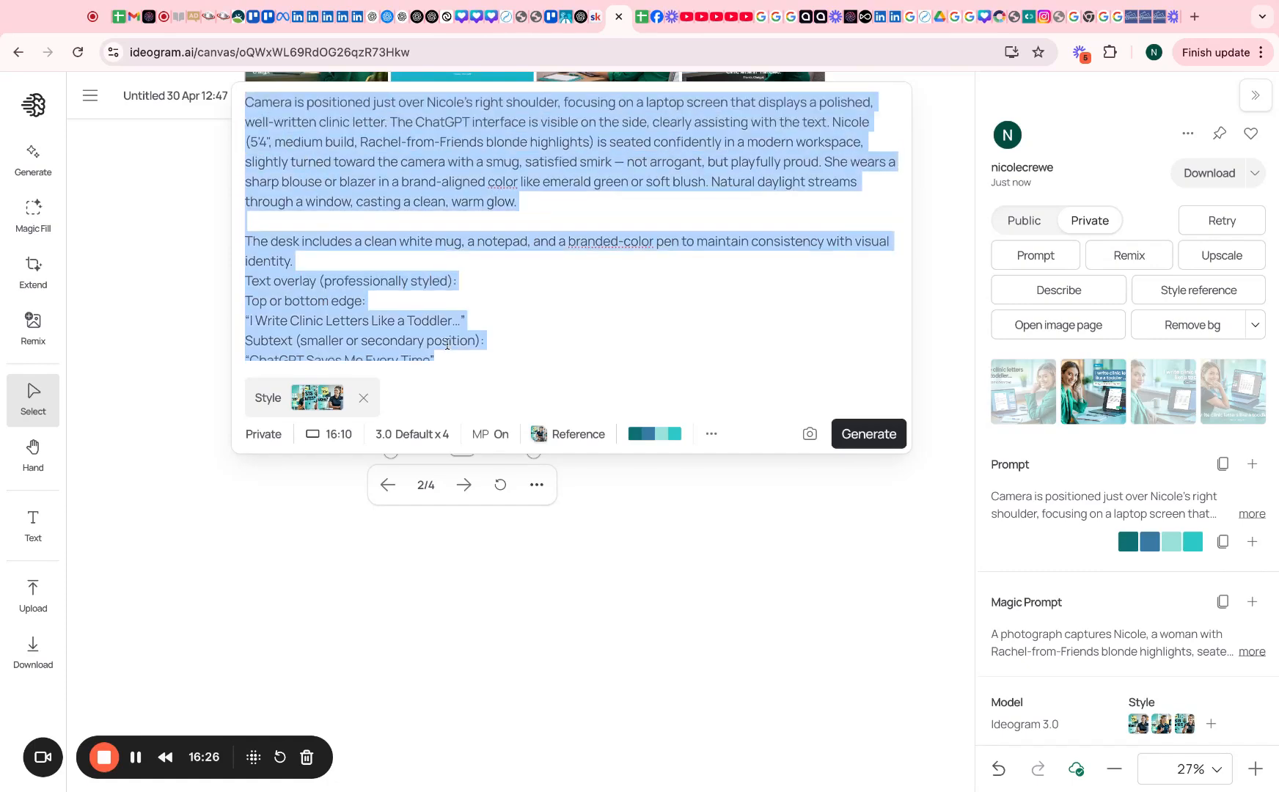
{"action": "key", "text": "ctrl+v"}
{"action": "key", "text": "Return"}
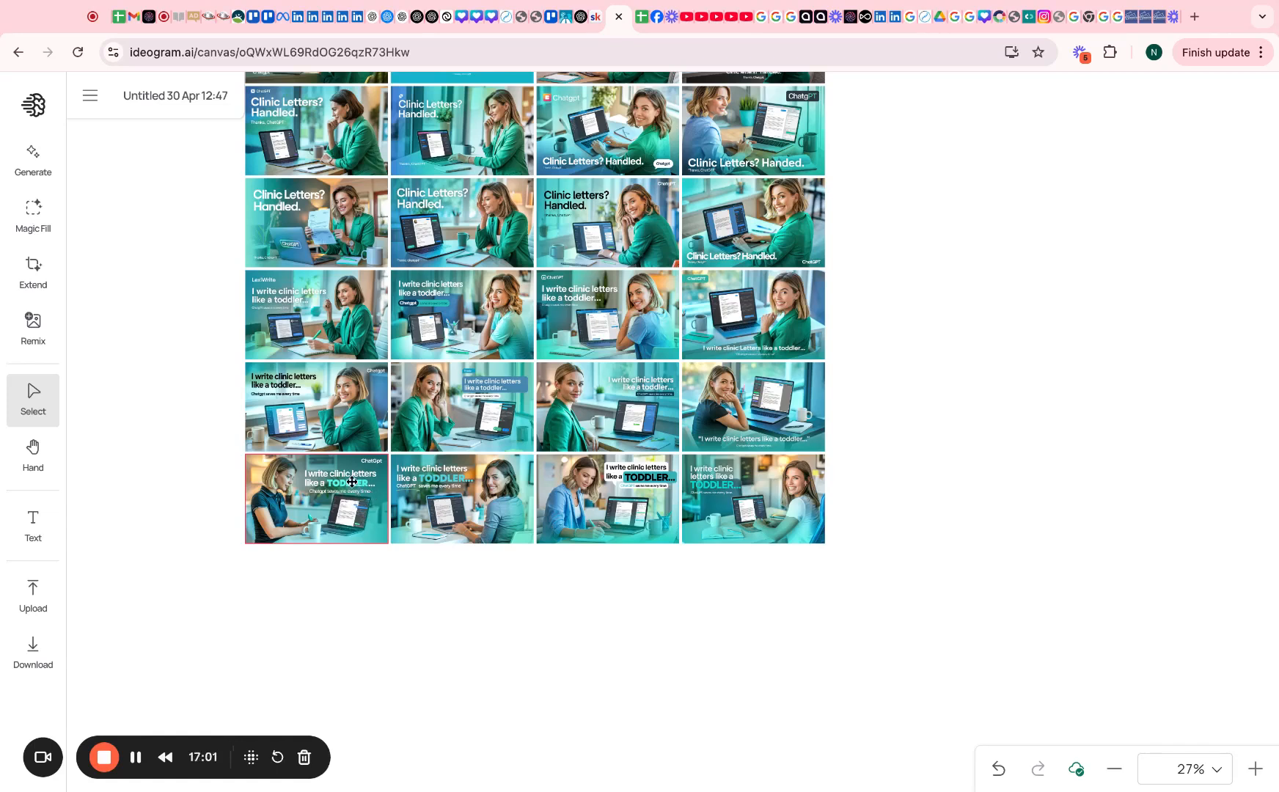
Try a new Toddler thumbnail as a style reference, then remove it
{"action": "left_click", "coordinate": [474, 506]}
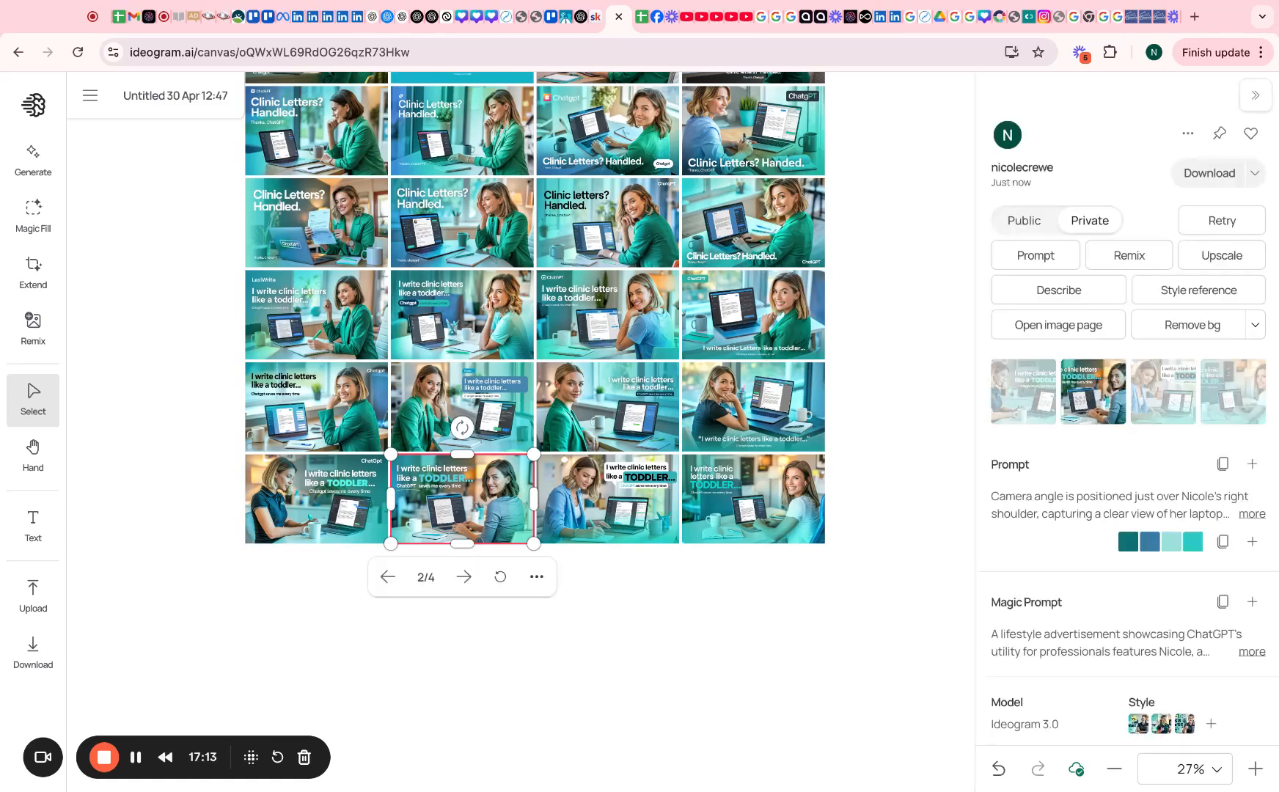
{"action": "left_click", "coordinate": [1194, 291]}
{"action": "left_click", "coordinate": [363, 398]}
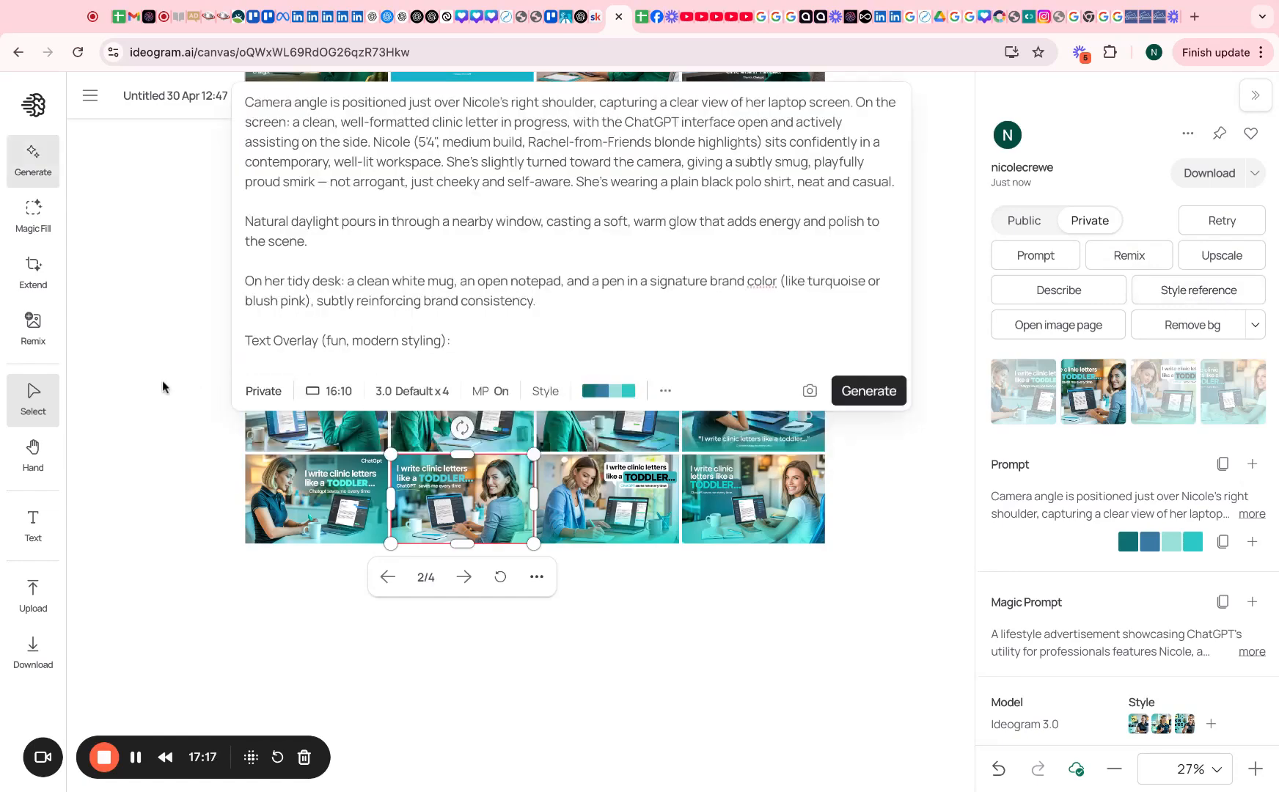
{"action": "scroll", "coordinate": [160, 373], "scroll_direction": "up", "scroll_amount": 5}
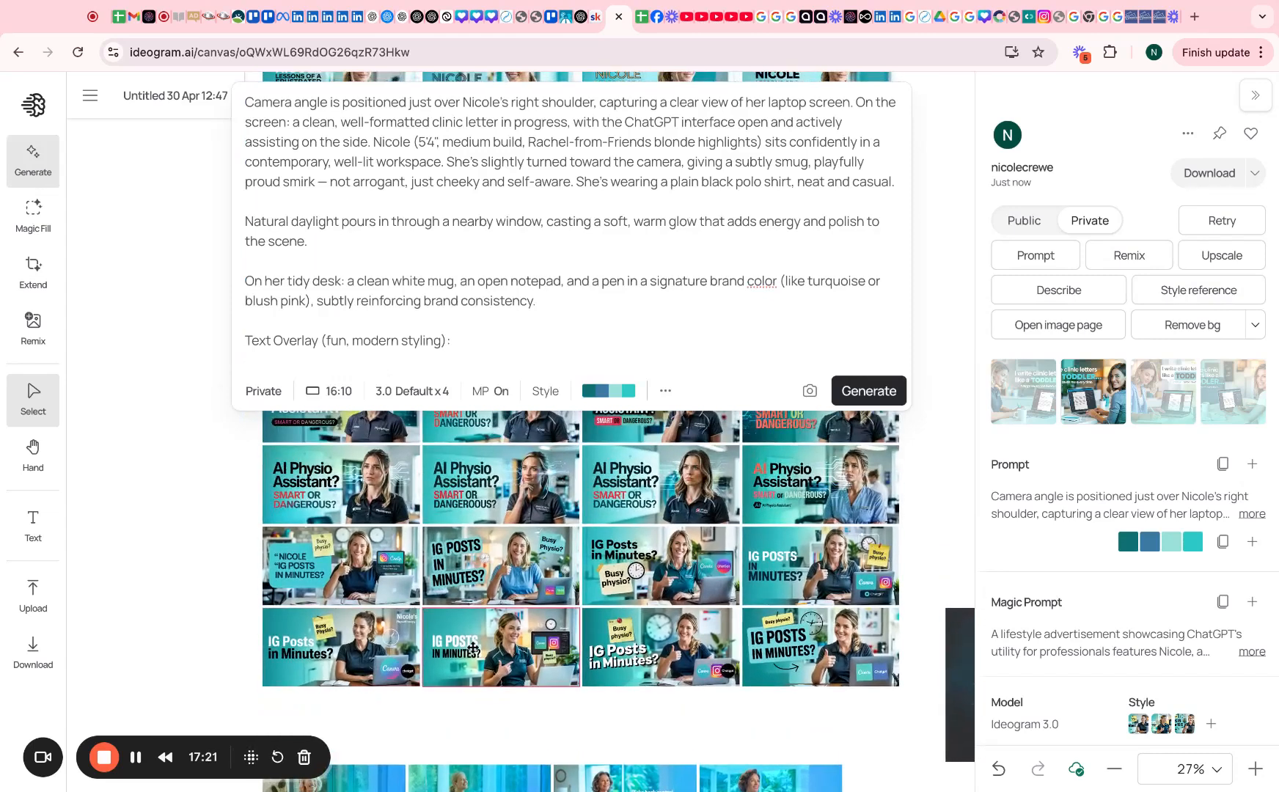
Add two 'IG Posts in Minutes?' thumbnails as style references
{"action": "left_click", "coordinate": [478, 571]}
{"action": "left_click", "coordinate": [660, 569]}
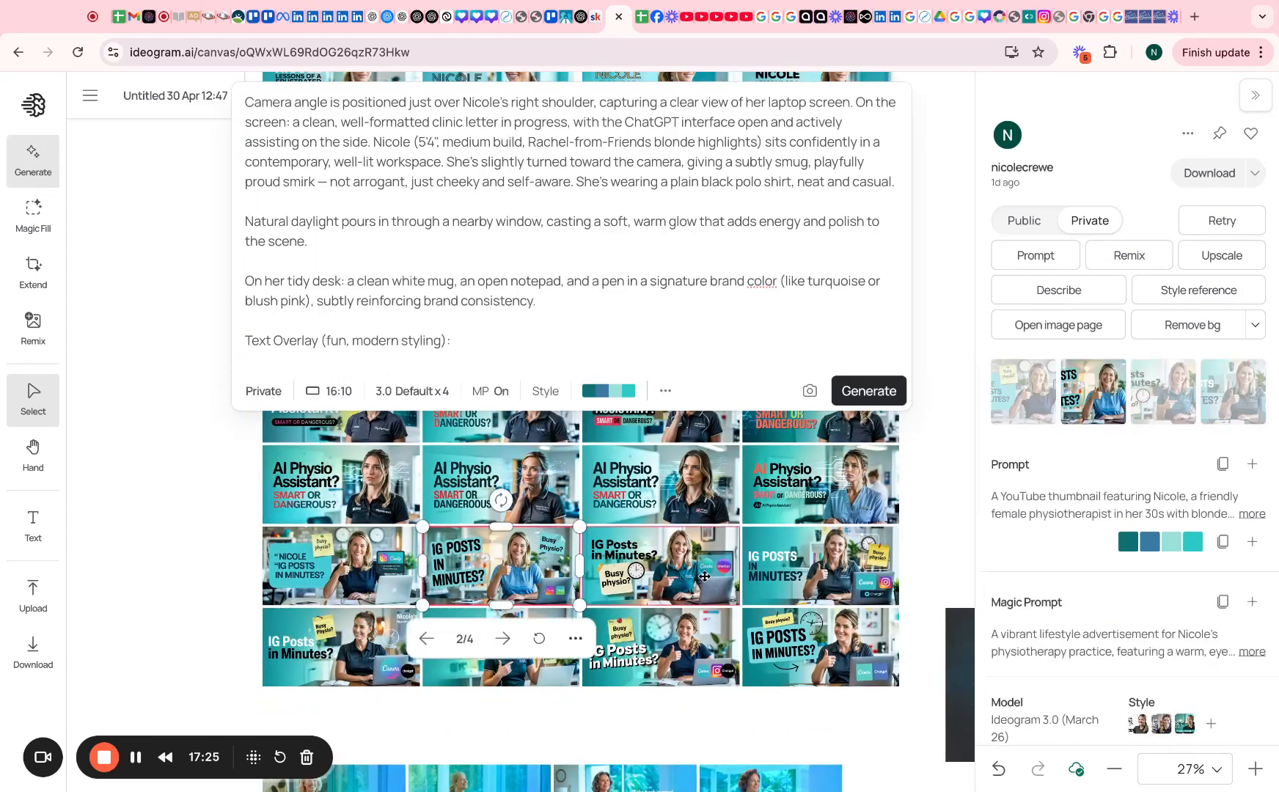
{"action": "left_click", "coordinate": [1203, 291]}
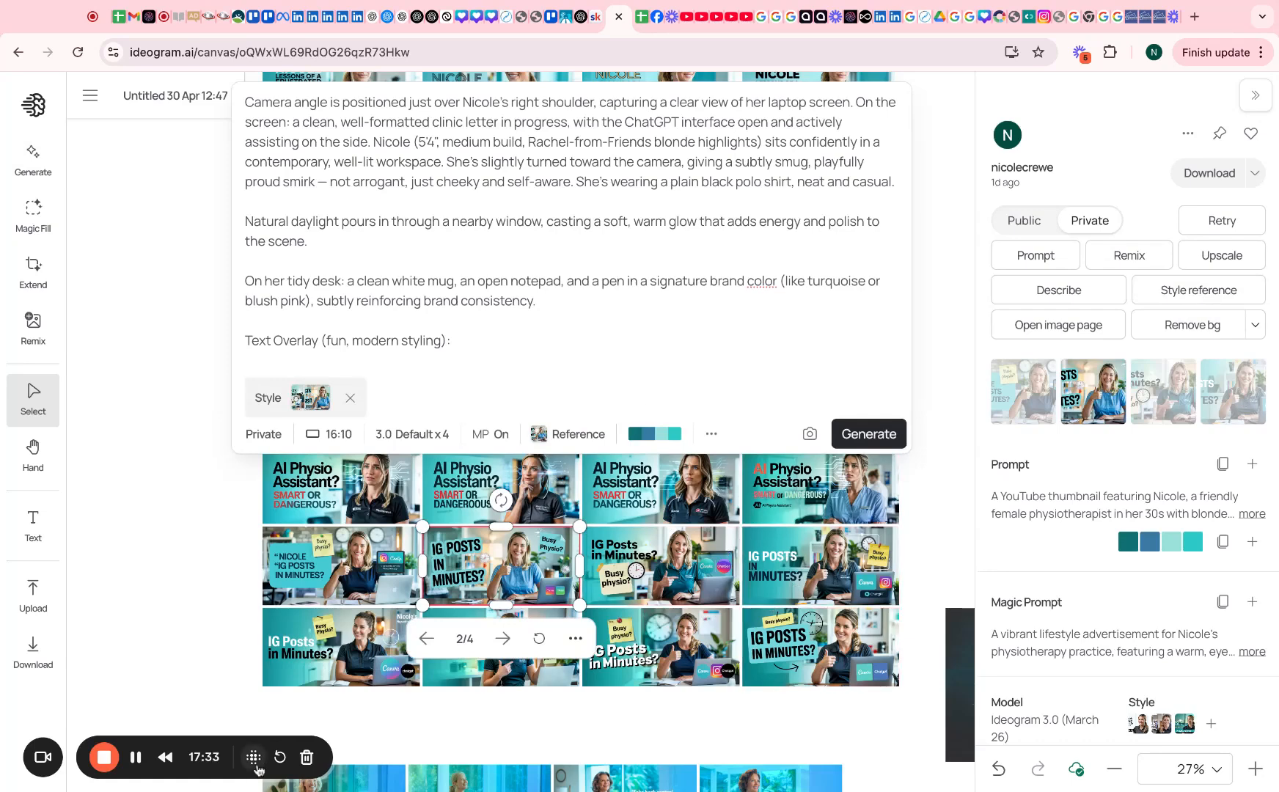
{"action": "left_click", "coordinate": [302, 641]}
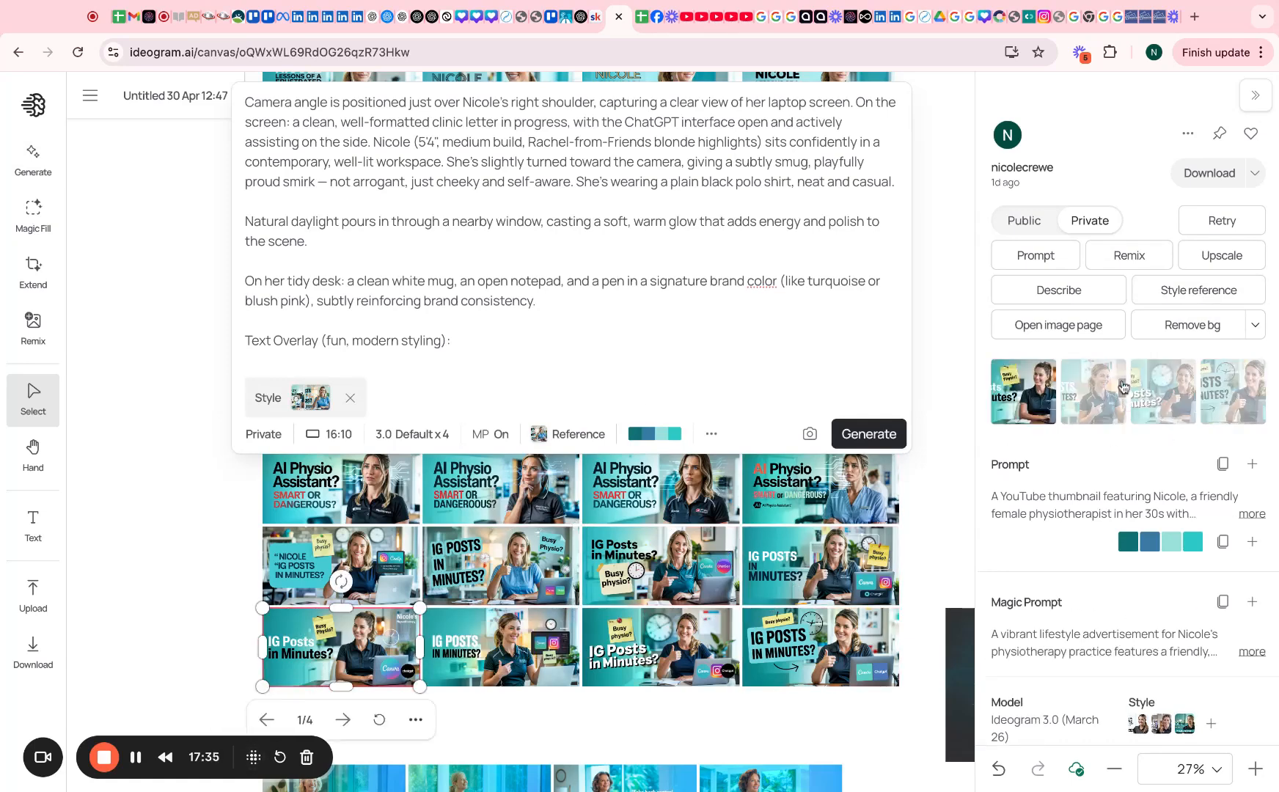
{"action": "left_click", "coordinate": [1199, 294]}
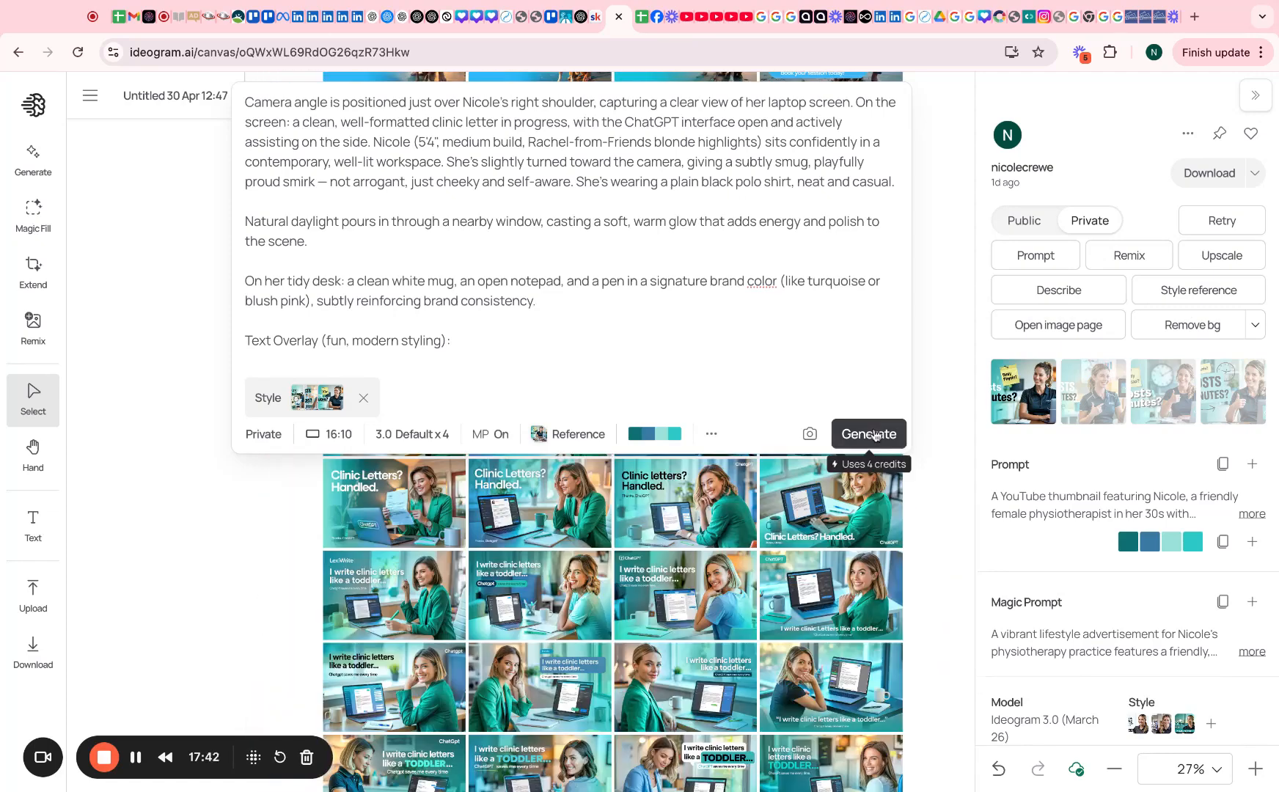
Generate a styled row of Toddler thumbnails and copy the first new image's full prompt
{"action": "left_click", "coordinate": [866, 433]}
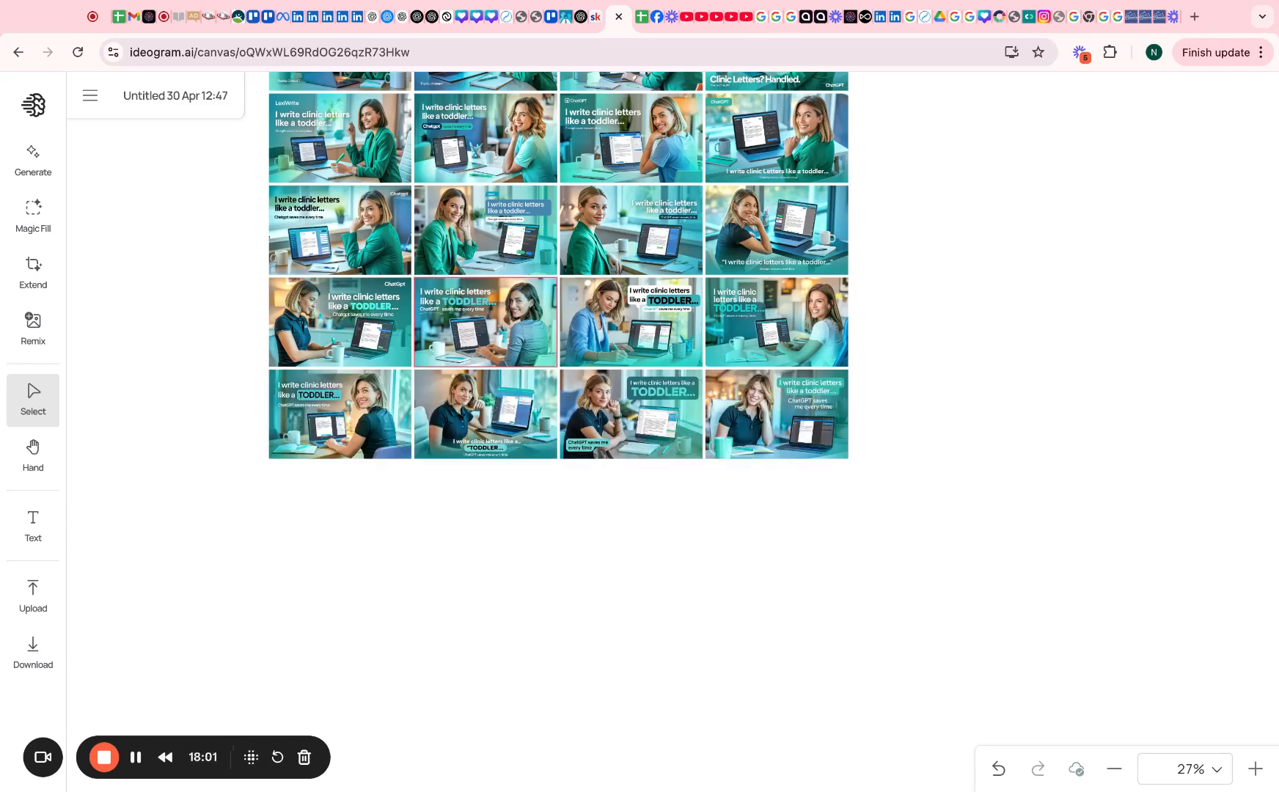
{"action": "left_click", "coordinate": [339, 414]}
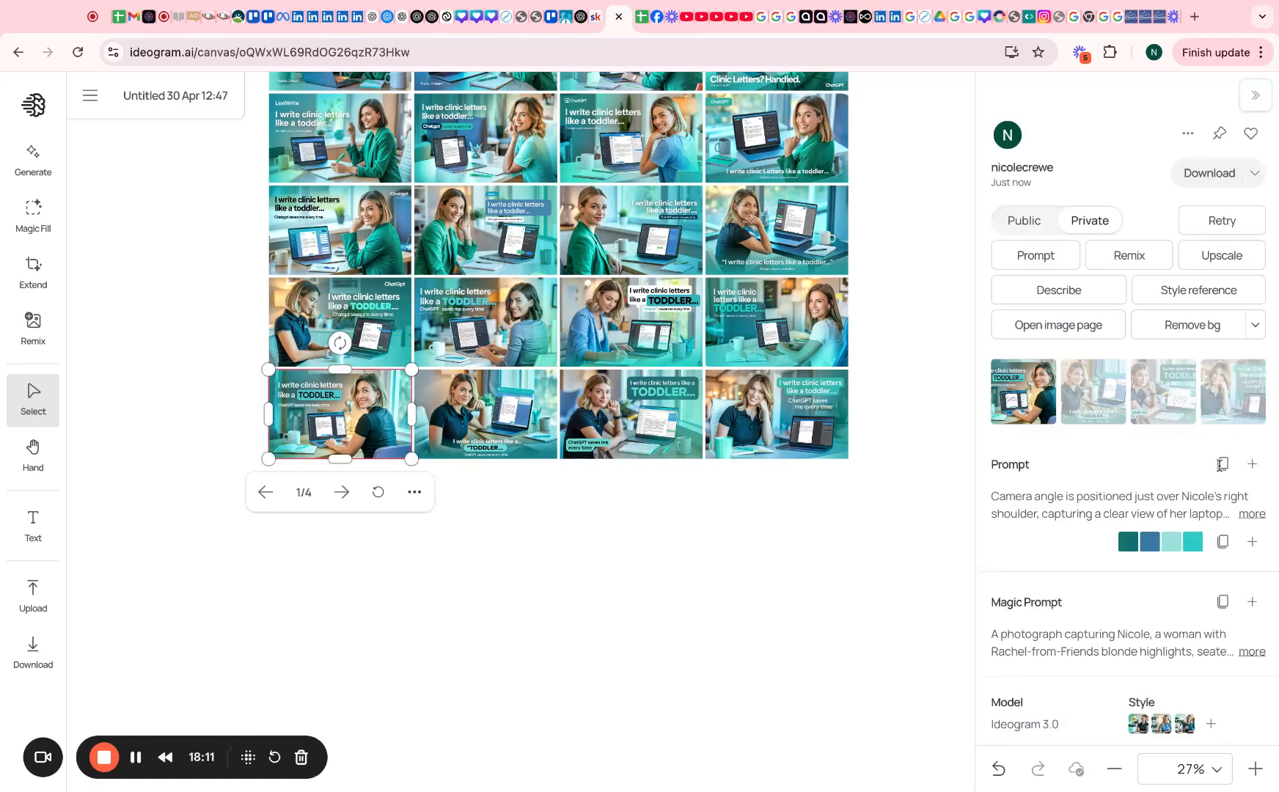
{"action": "left_click", "coordinate": [1252, 513]}
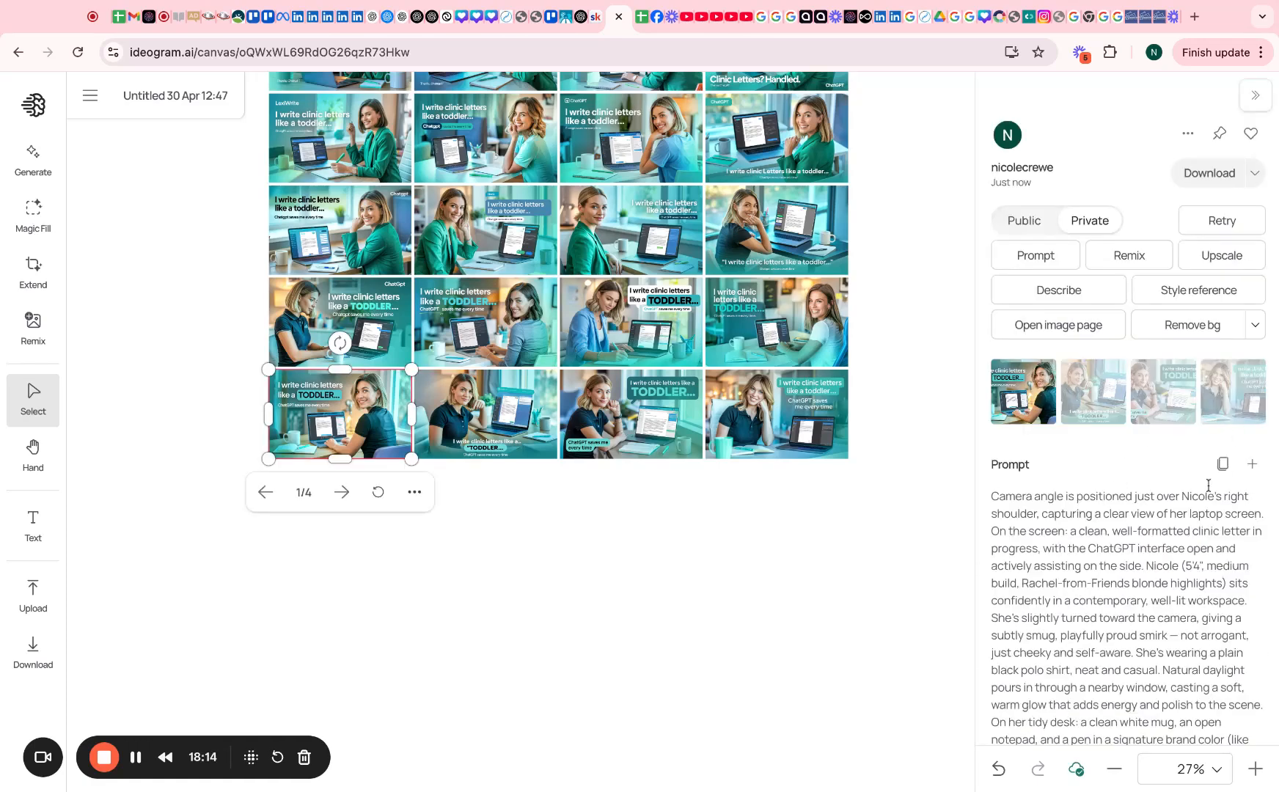
{"action": "left_click", "coordinate": [1223, 465]}
Ask ChatGPT to rewrite the prompt with bigger words and select the bold-style result
{"action": "left_click", "coordinate": [581, 16]}
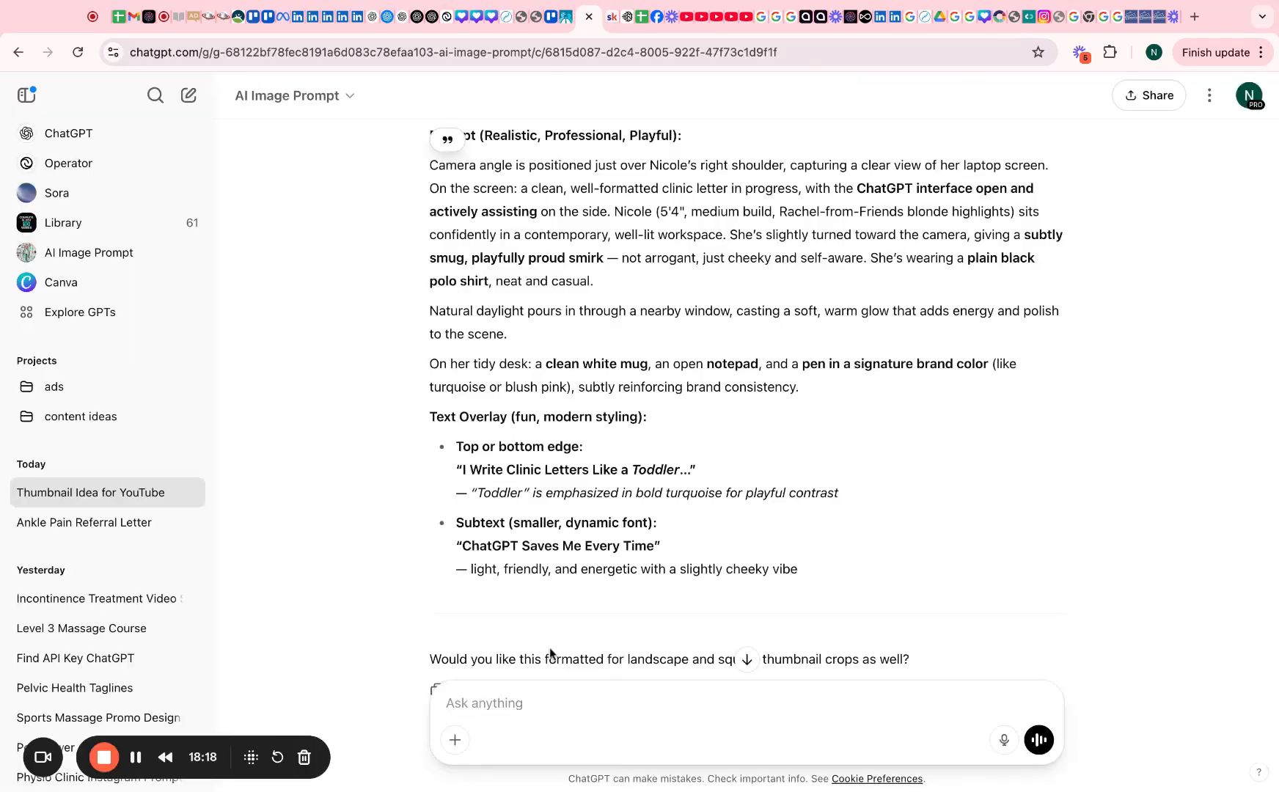
{"action": "left_click", "coordinate": [511, 694]}
{"action": "type", "text": "please "}
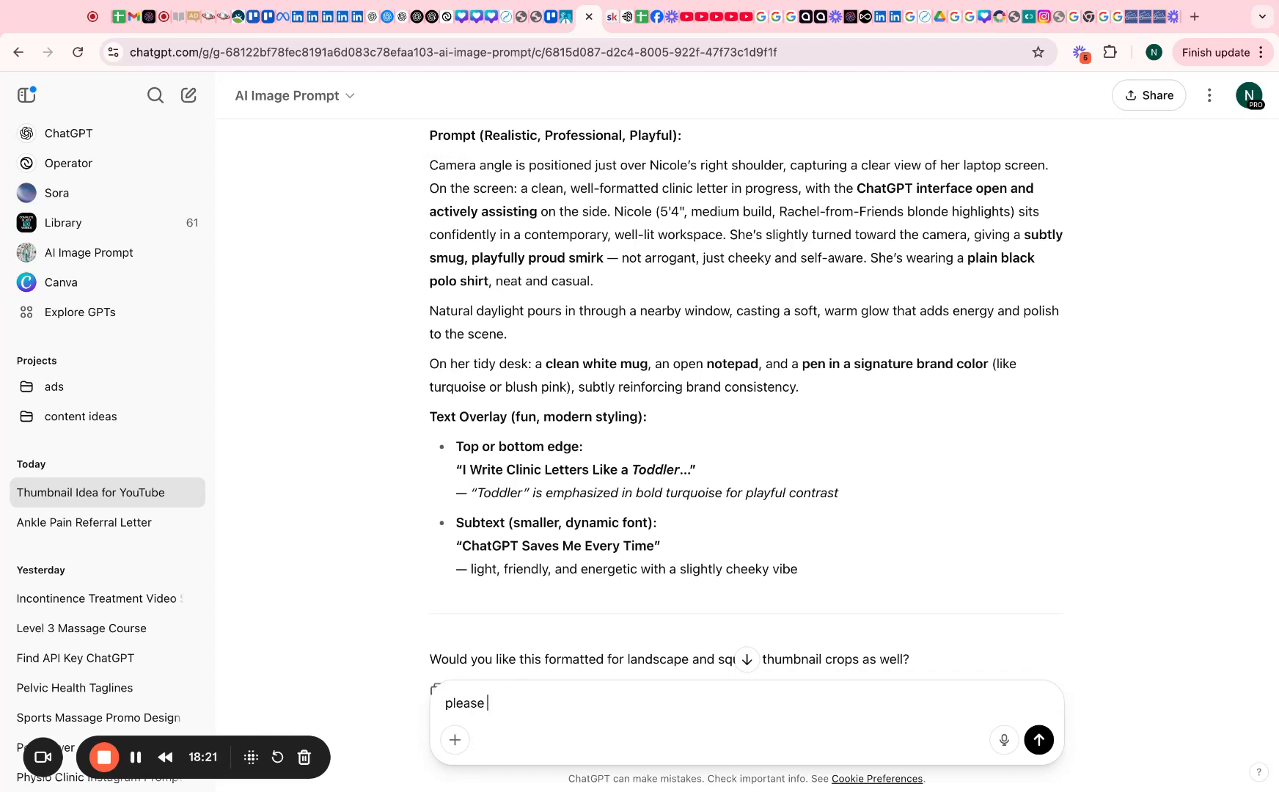
{"action": "type", "text": "rewirite thispormp"}
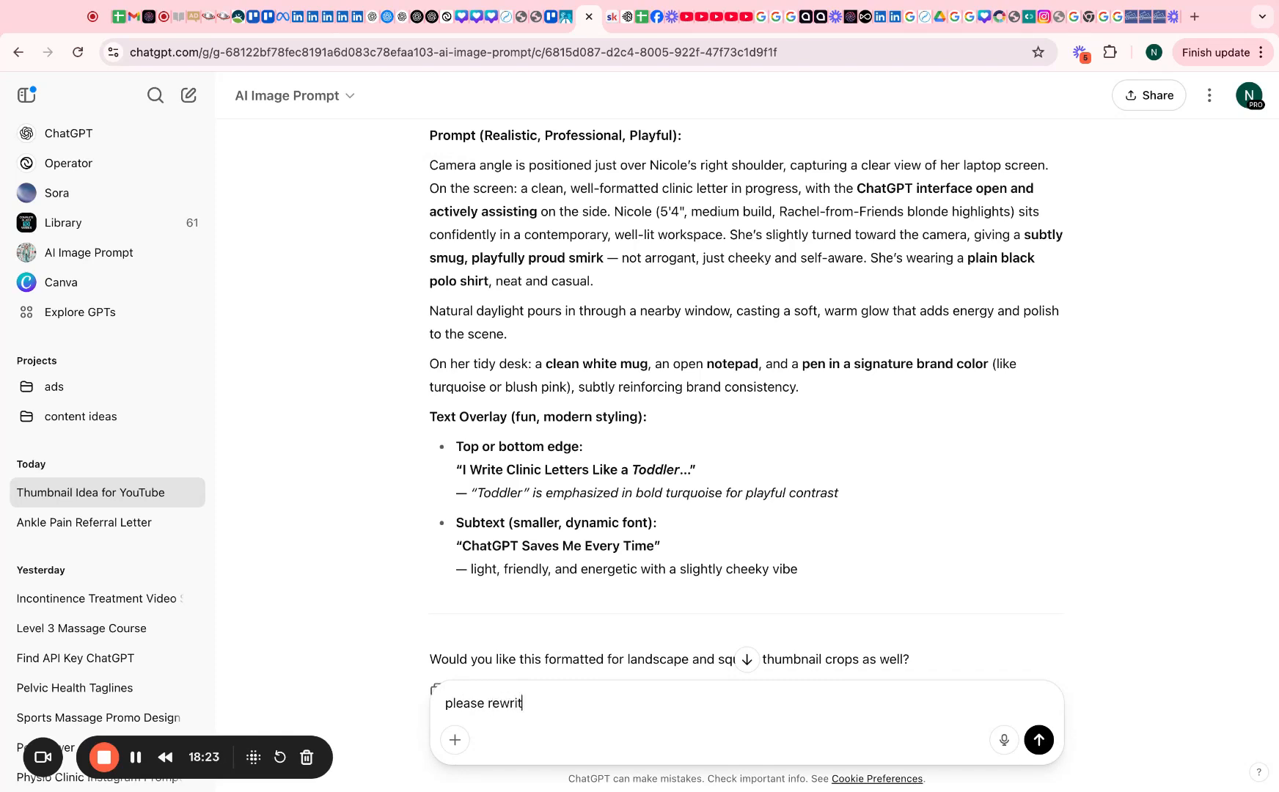
{"action": "type", "text": "t with the words being bigge"}
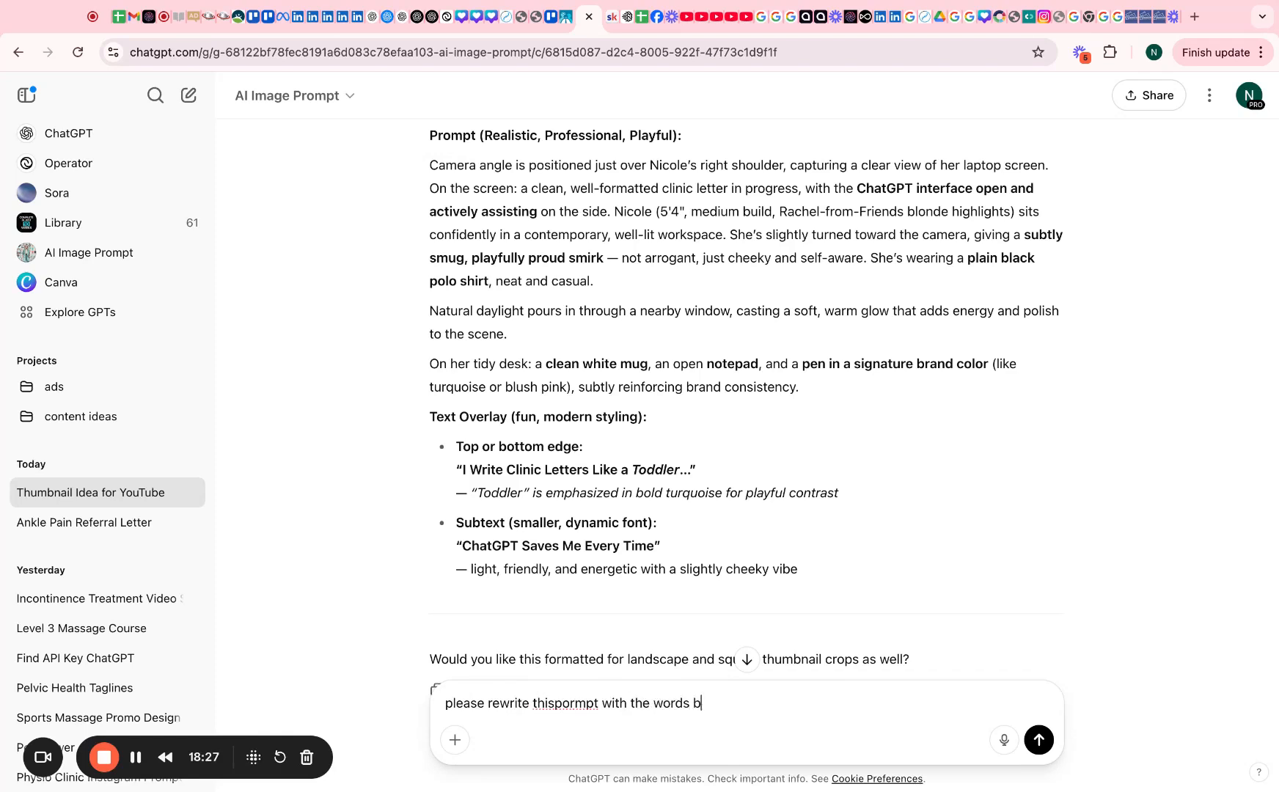
{"action": "key", "text": "Return"}
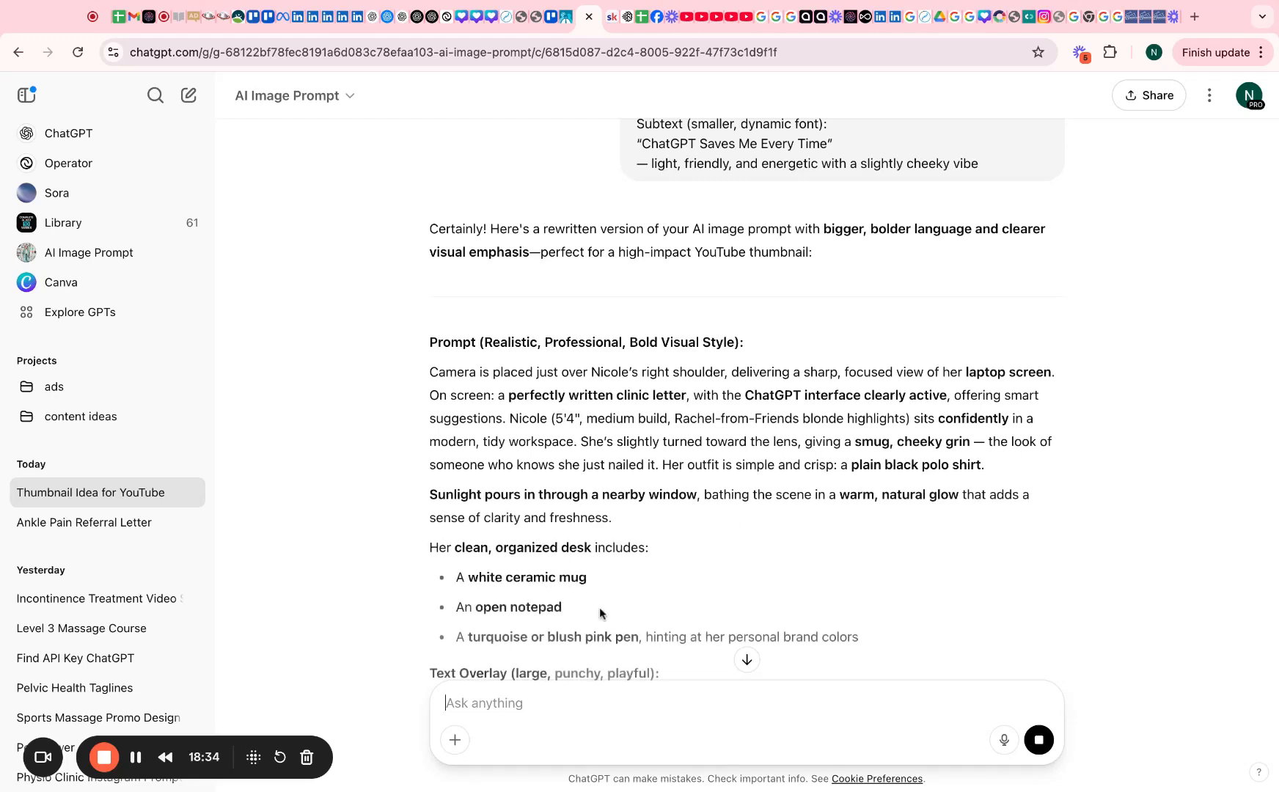
{"action": "scroll", "coordinate": [599, 608], "scroll_direction": "down", "scroll_amount": 5}
{"action": "left_click_drag", "start_coordinate": [575, 442], "coordinate": [430, 352]}
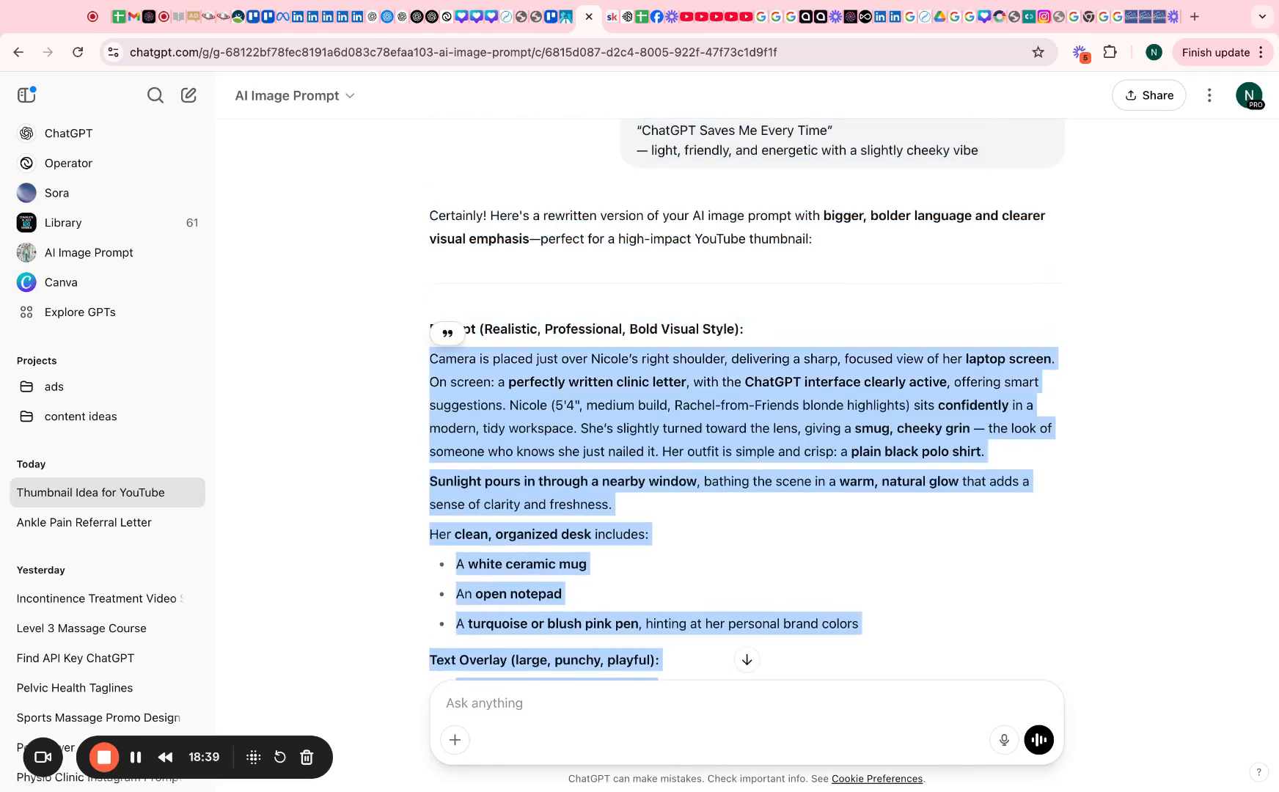
{"action": "left_click", "coordinate": [621, 17]}
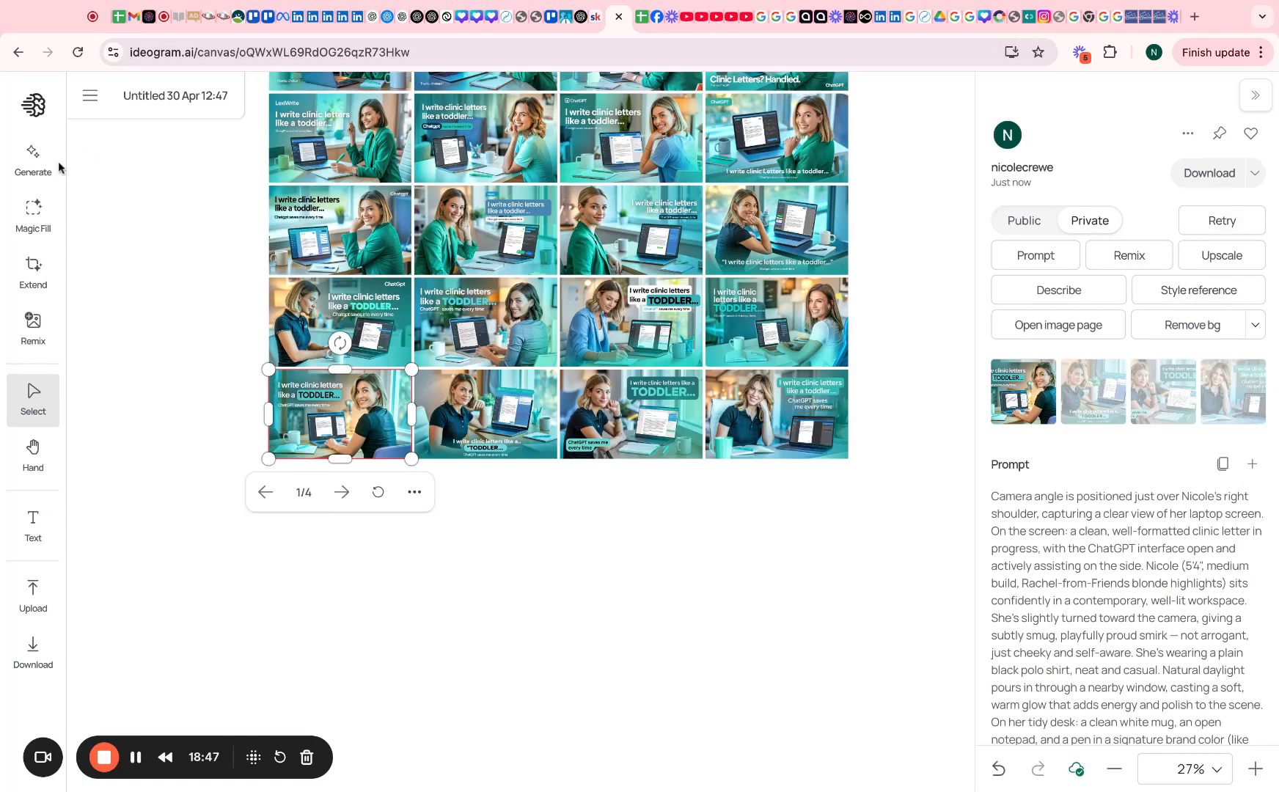
Paste the bolder rewritten prompt into Ideogram's composer and generate four new images
{"action": "left_click", "coordinate": [33, 160]}
{"action": "key", "text": "super+a"}
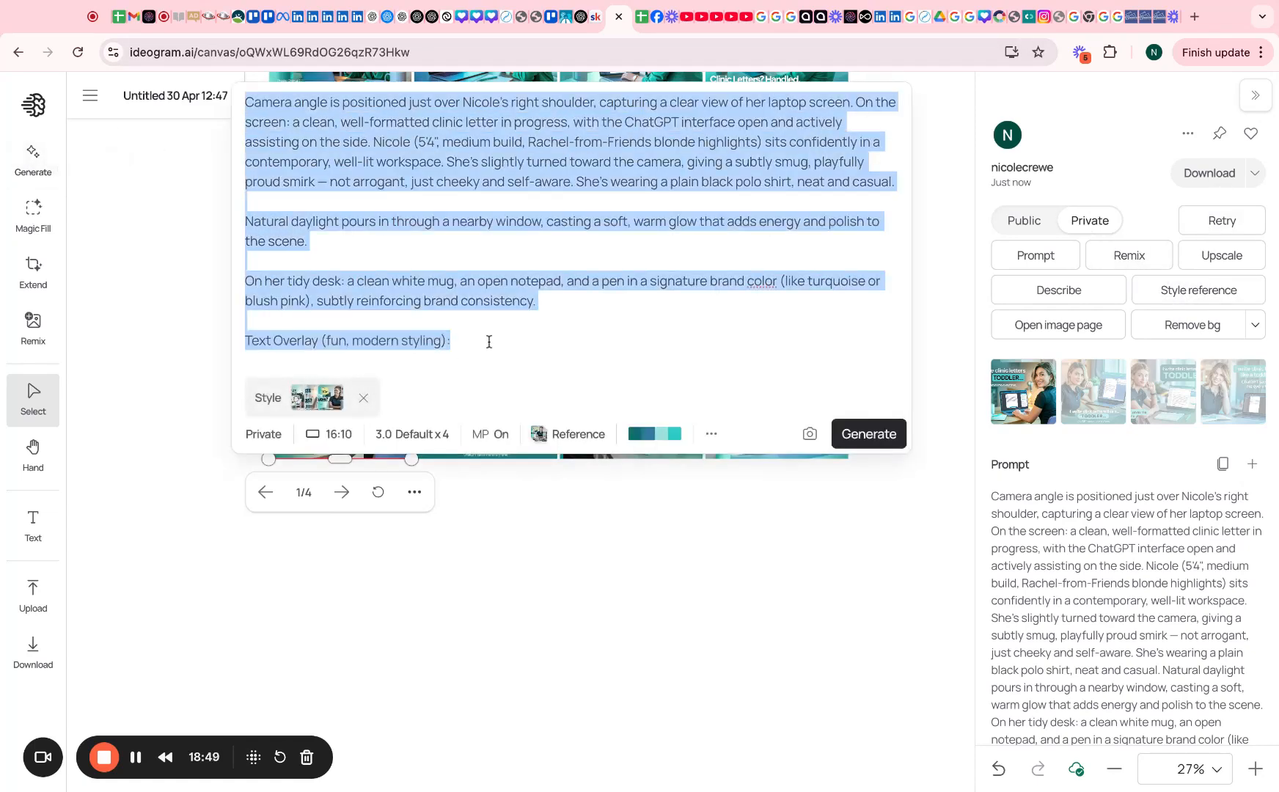
{"action": "key", "text": "super+v"}
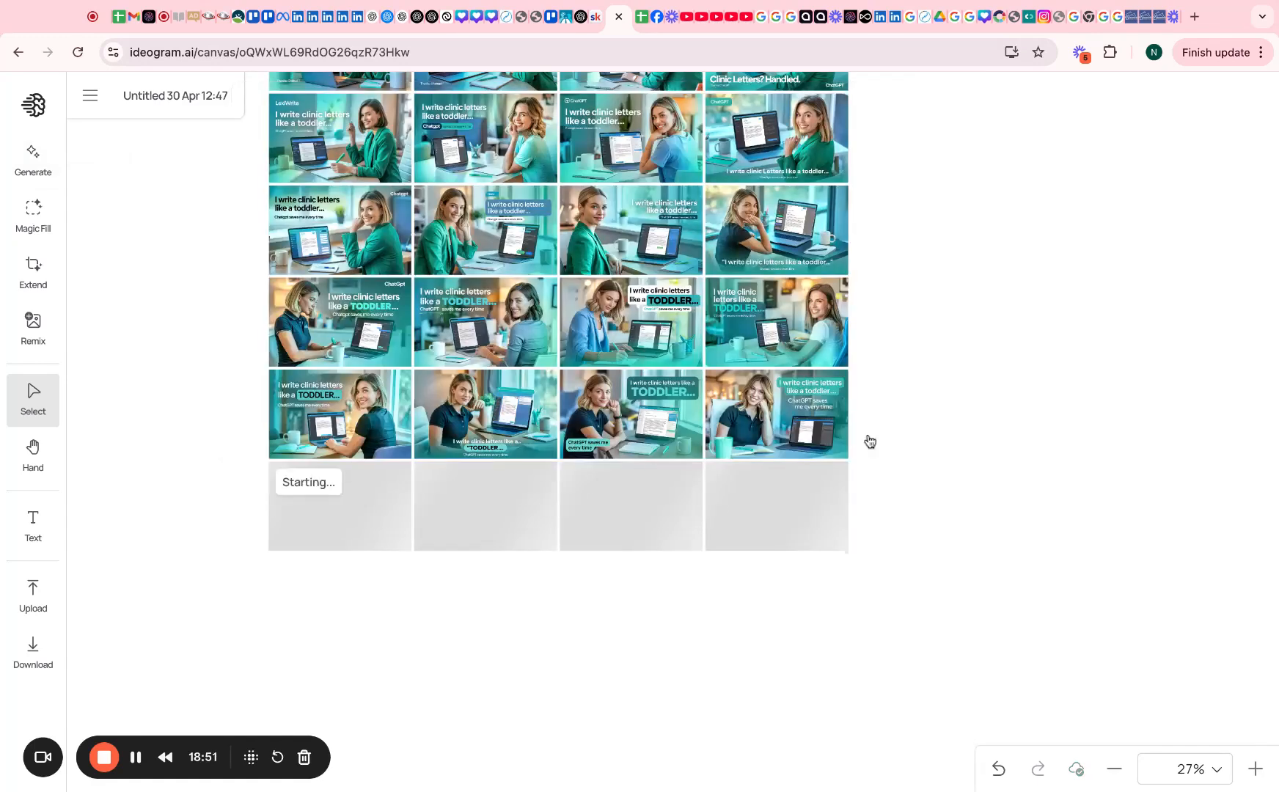
{"action": "left_click", "coordinate": [860, 434]}
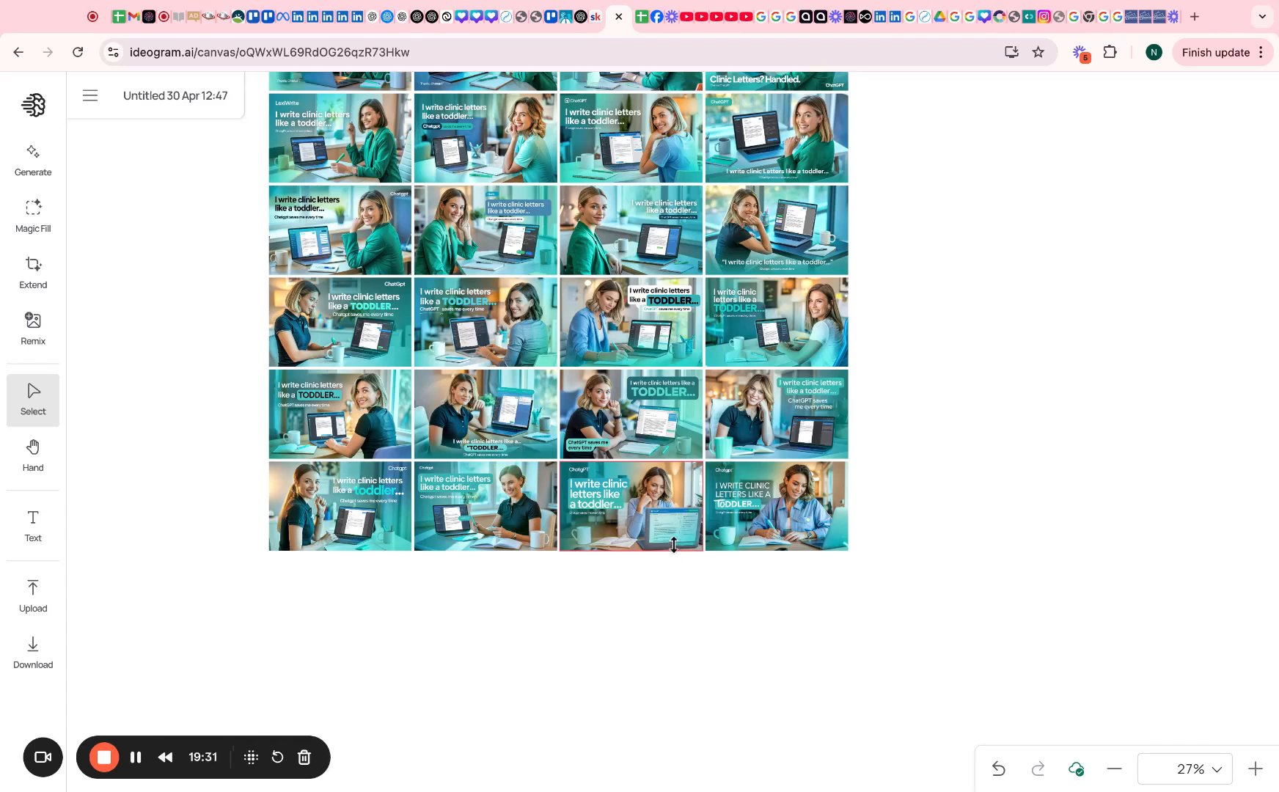
Inspect several thumbnails in the fourth and bottom rows of the canvas
{"action": "left_click", "coordinate": [536, 541]}
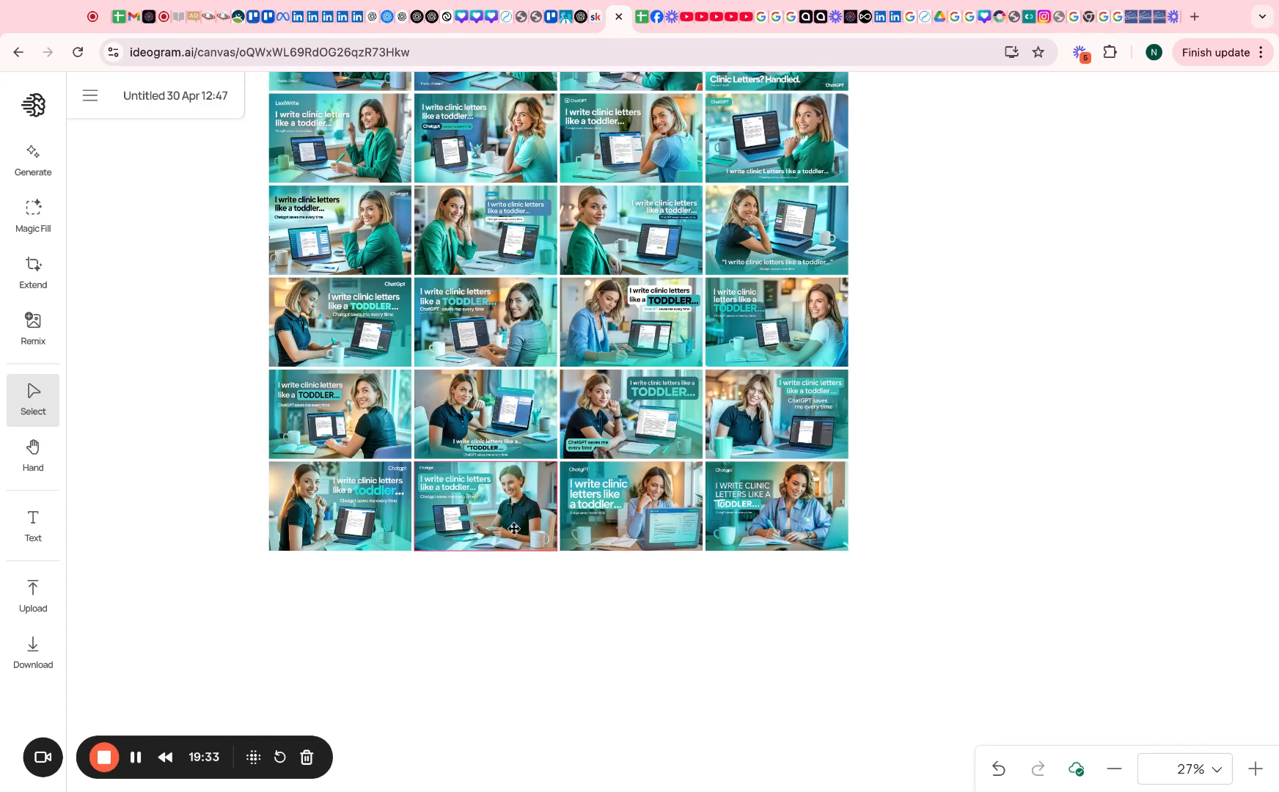
{"action": "left_click", "coordinate": [381, 434]}
{"action": "left_click", "coordinate": [378, 521]}
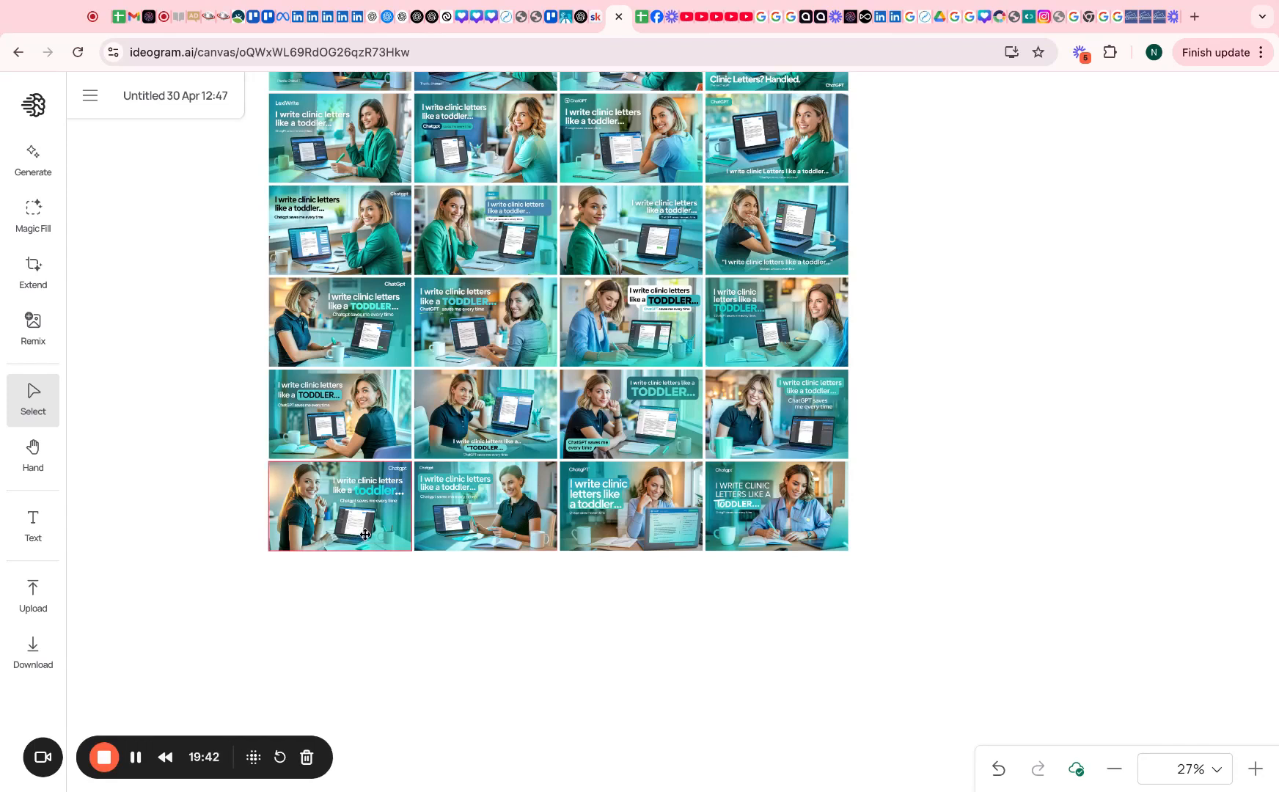
{"action": "left_click", "coordinate": [789, 495]}
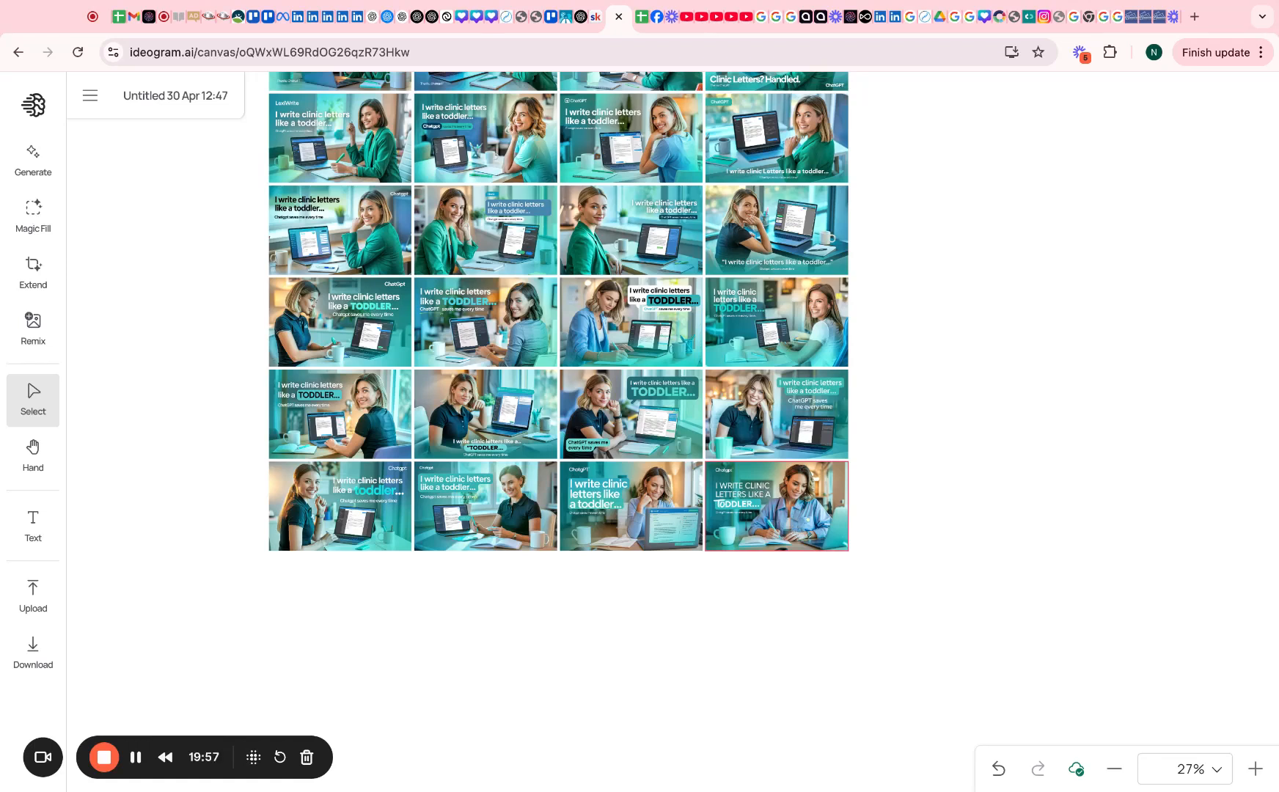
{"action": "left_click", "coordinate": [583, 378]}
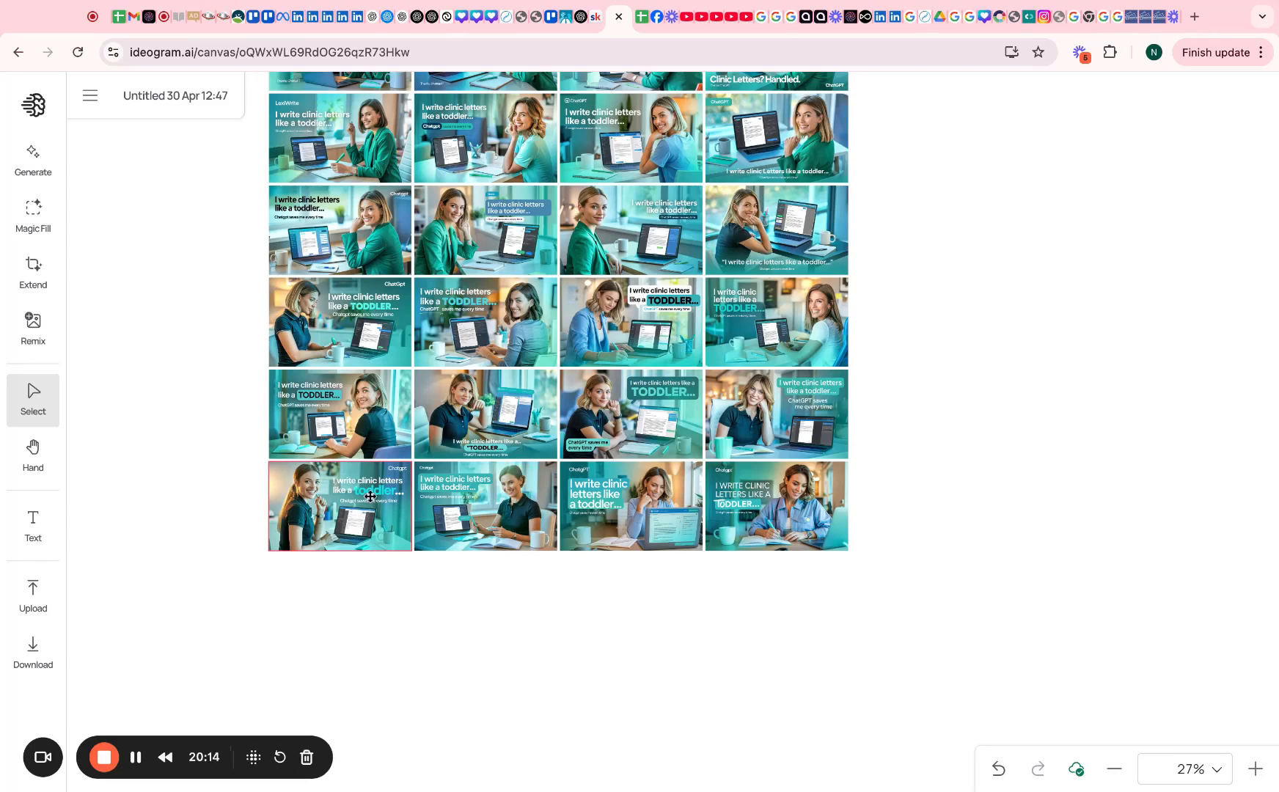
Open the TODDLER thumbnail's details and copy its prompt
{"action": "scroll", "coordinate": [369, 496], "scroll_direction": "up", "scroll_amount": 5}
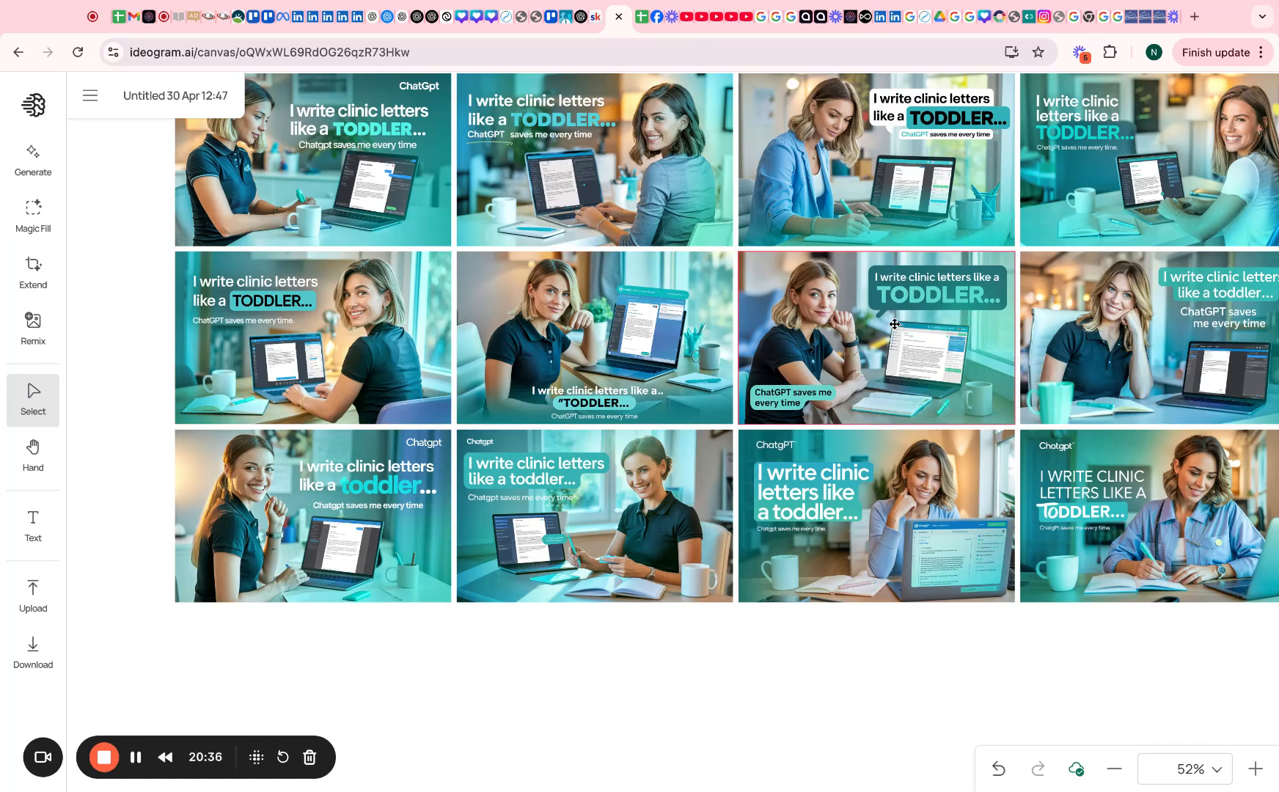
{"action": "scroll", "coordinate": [895, 323], "scroll_direction": "down", "scroll_amount": 15}
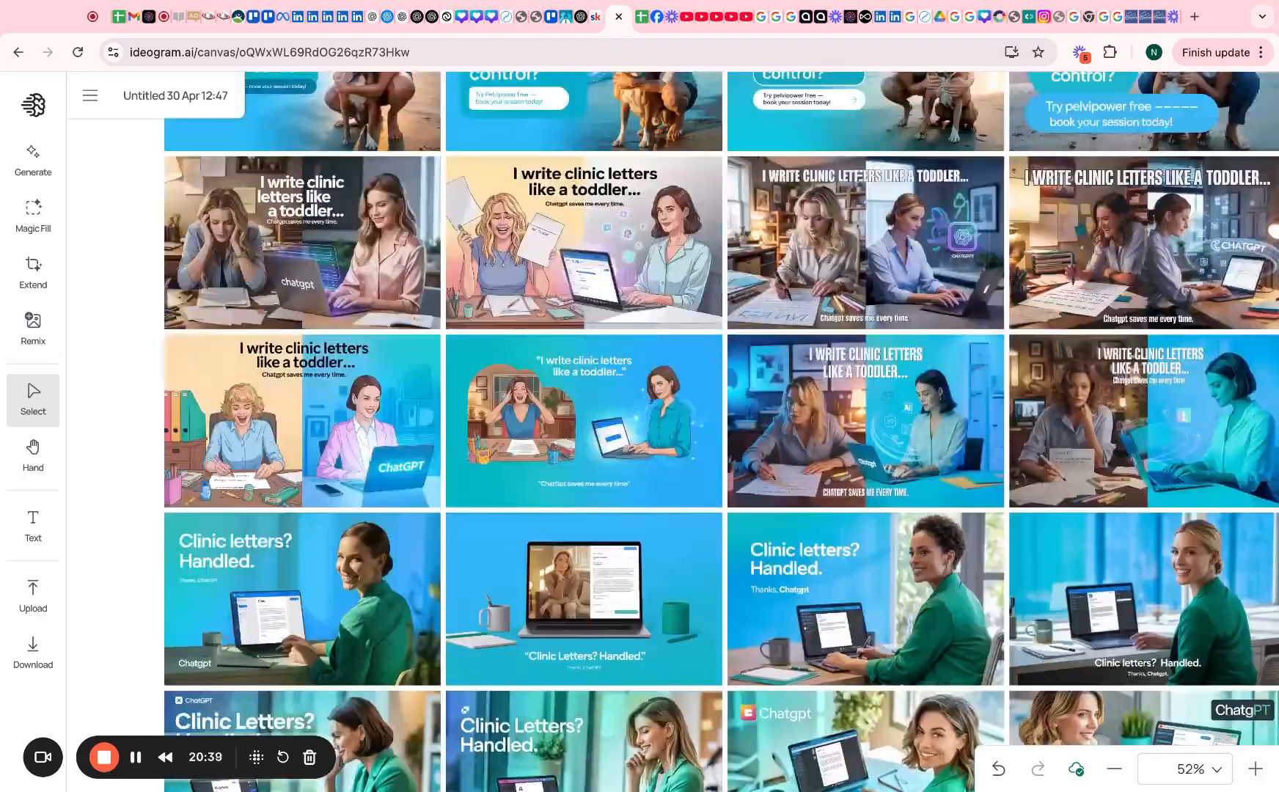
{"action": "scroll", "coordinate": [675, 366], "scroll_direction": "up", "scroll_amount": 10}
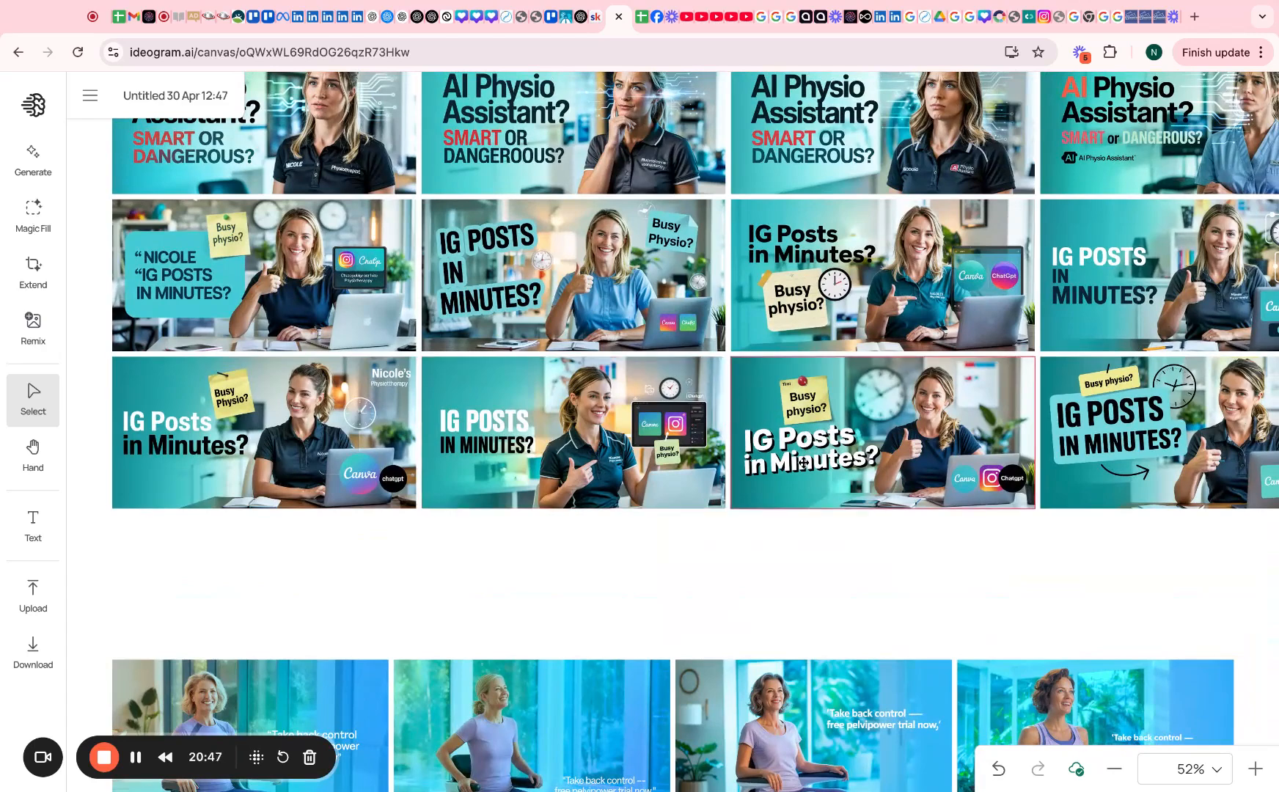
{"action": "scroll", "coordinate": [813, 400], "scroll_direction": "down", "scroll_amount": 20}
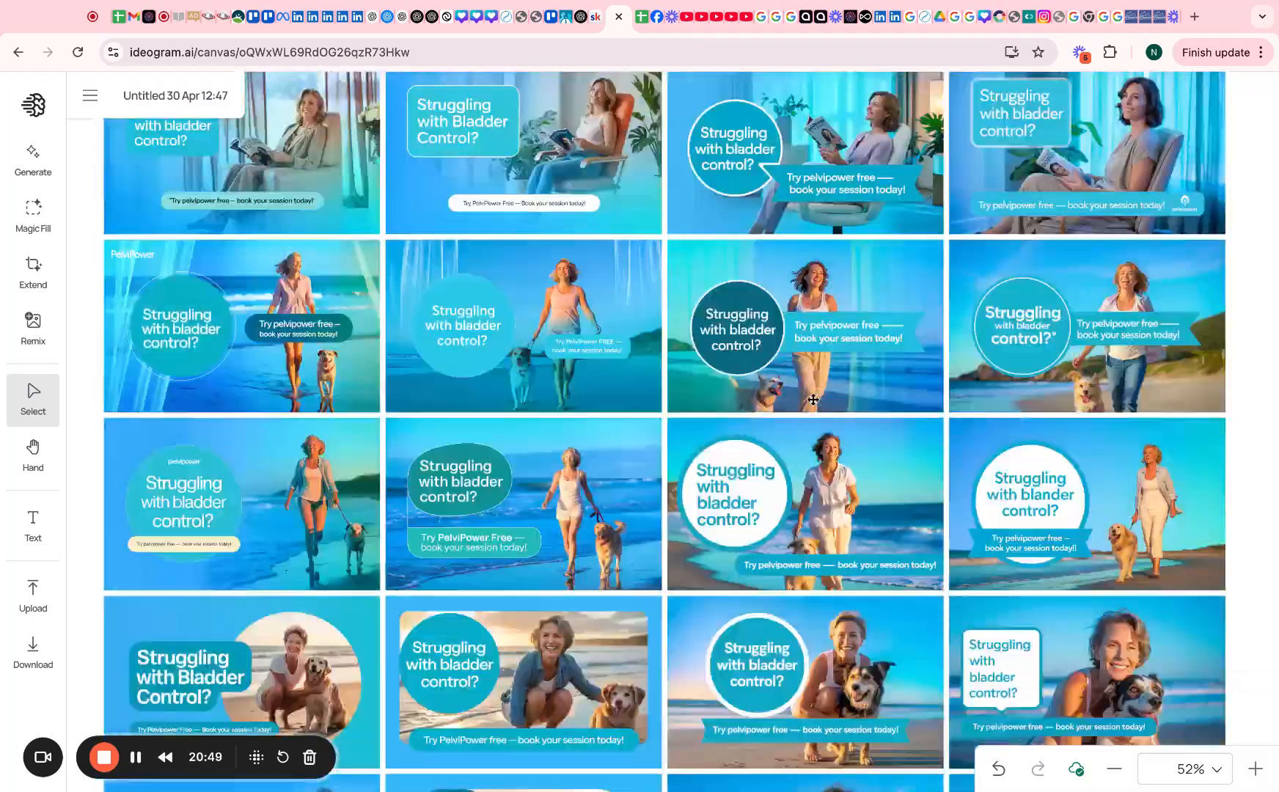
{"action": "scroll", "coordinate": [670, 431], "scroll_direction": "down", "scroll_amount": 20}
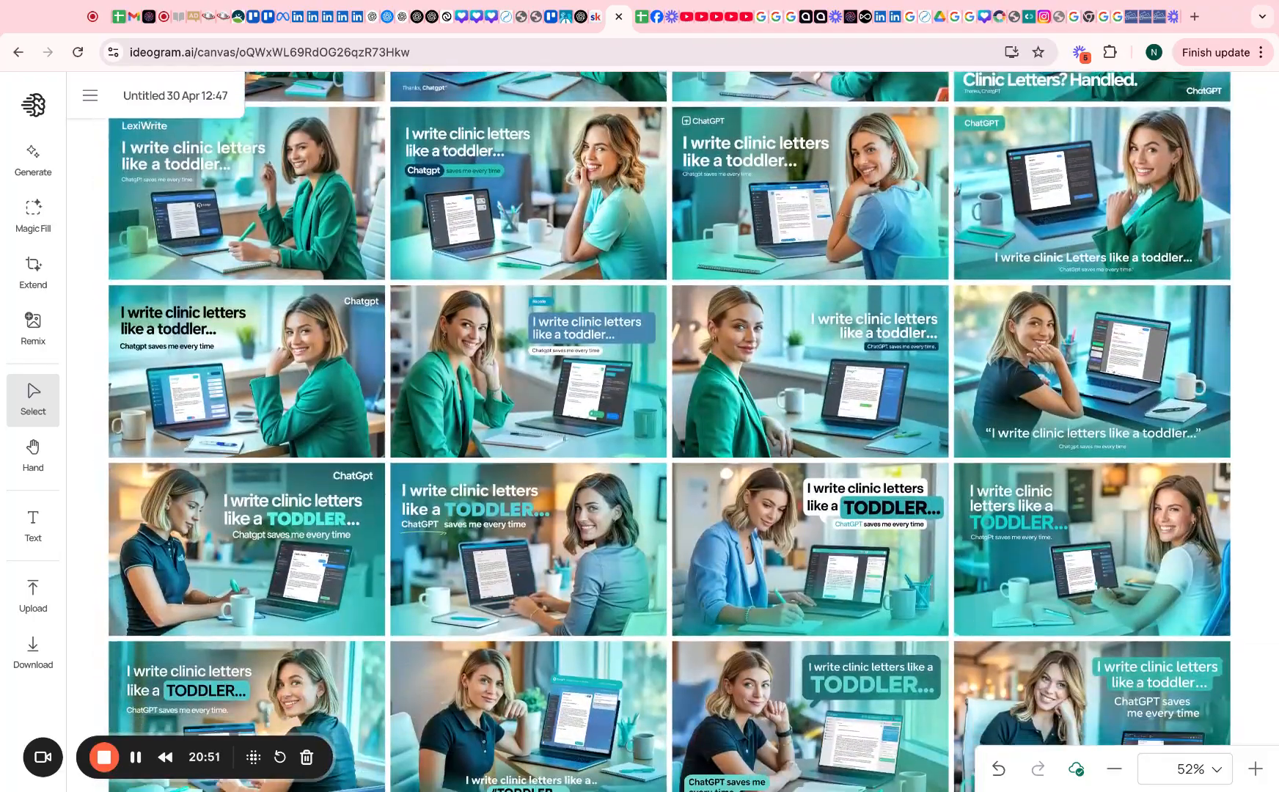
{"action": "scroll", "coordinate": [1206, 340], "scroll_direction": "down", "scroll_amount": 5}
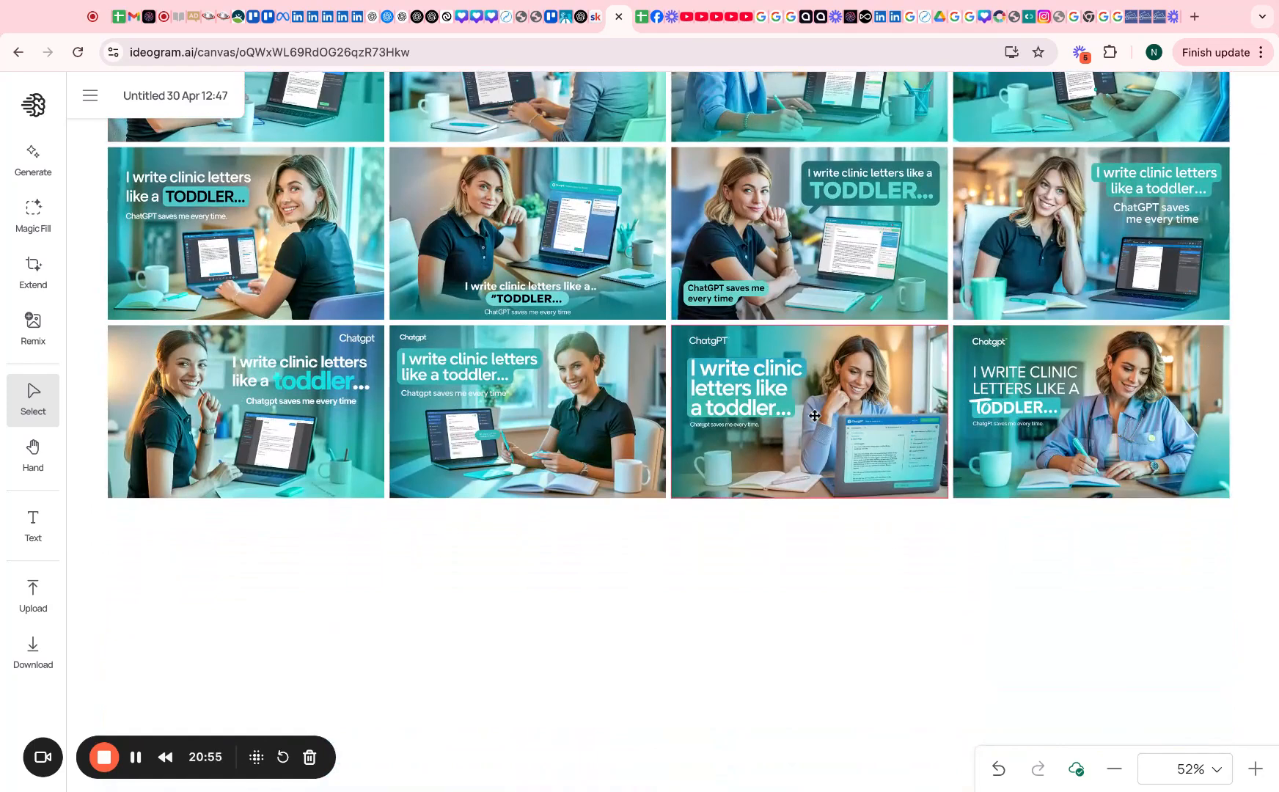
{"action": "left_click", "coordinate": [836, 257]}
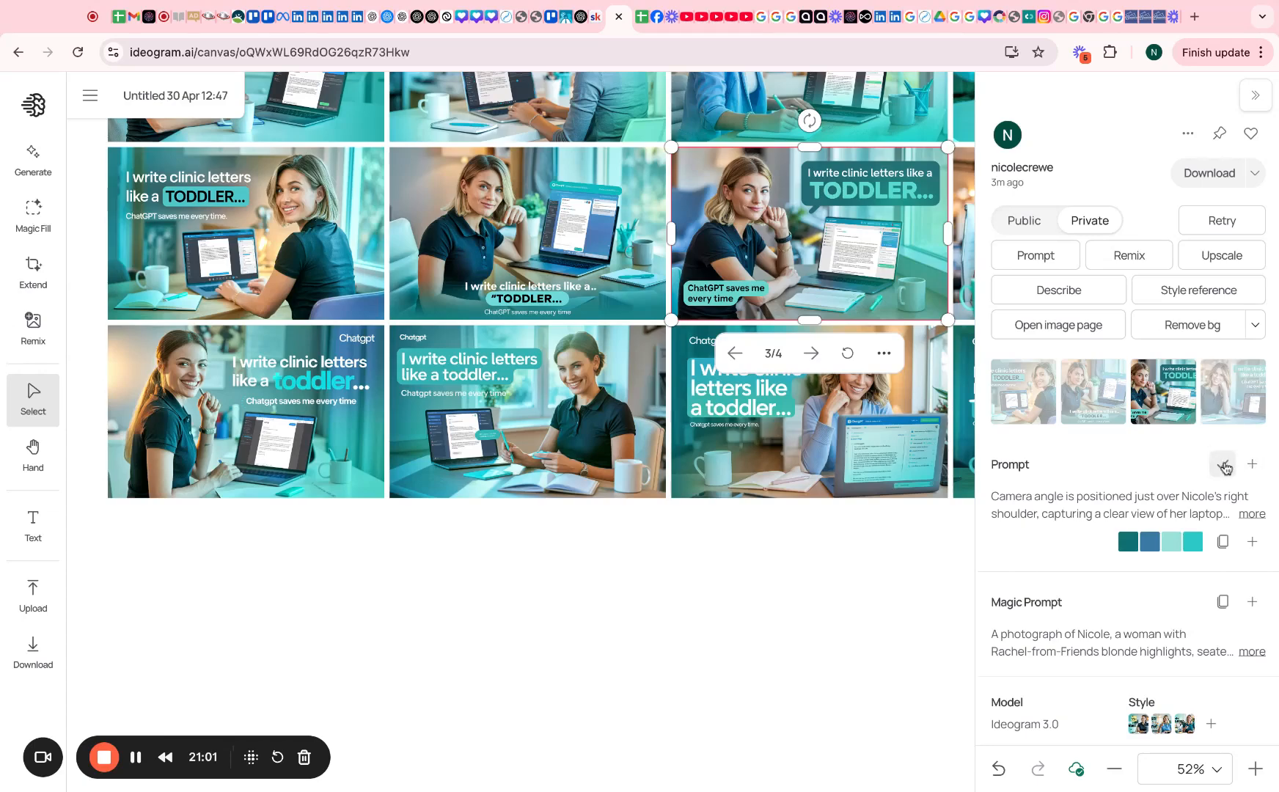
{"action": "left_click", "coordinate": [581, 16]}
Paste the copied Ideogram prompt into ChatGPT and send it
{"action": "left_click", "coordinate": [698, 698]}
{"action": "key", "text": "super+v"}
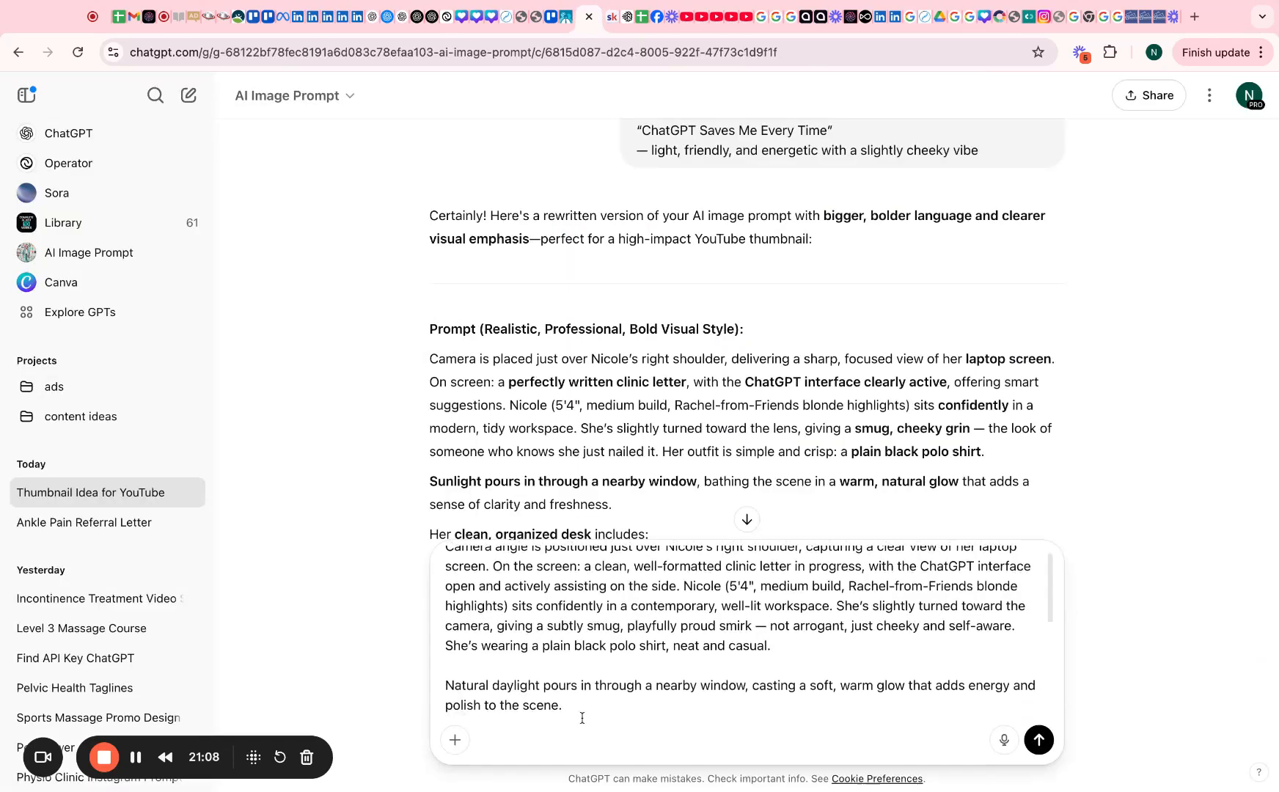
{"action": "key", "text": "Return"}
Draft a request to make the woman more relatable and the subtext punchier, with the prompt pasted below
{"action": "type", "text": "rewrite prompt "}
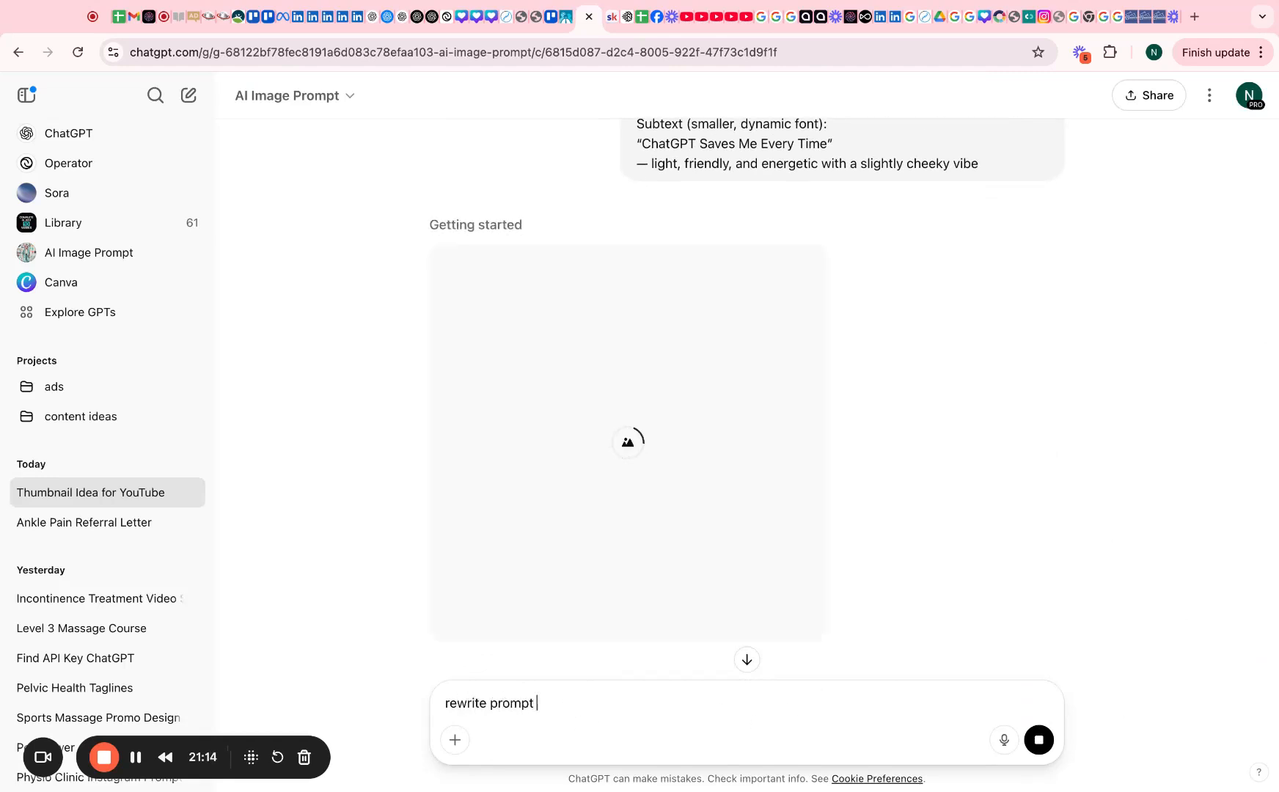
{"action": "type", "text": "and make nicole "}
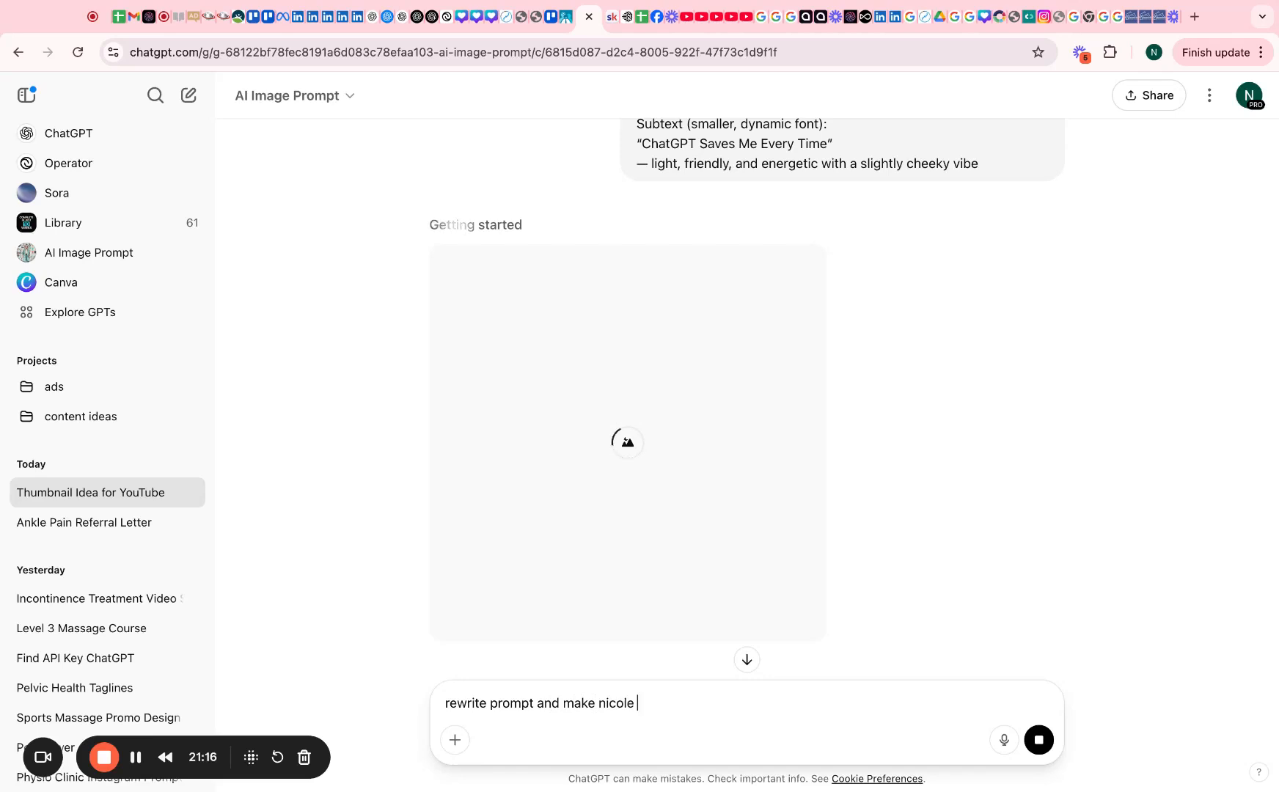
{"action": "type", "text": "mre relatable"}
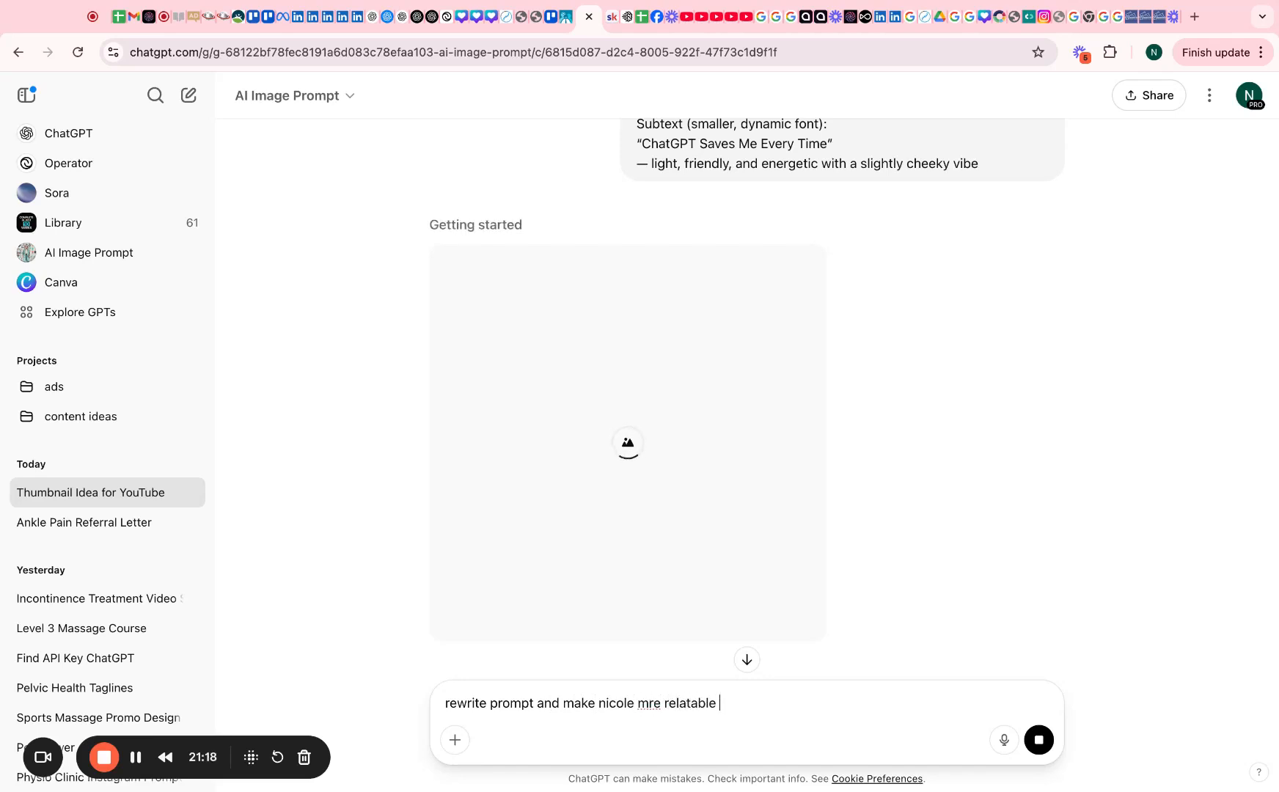
{"action": "left_click", "coordinate": [648, 702]}
{"action": "type", "text": "o"}
{"action": "left_click", "coordinate": [750, 703]}
{"action": "type", "text": "and i"}
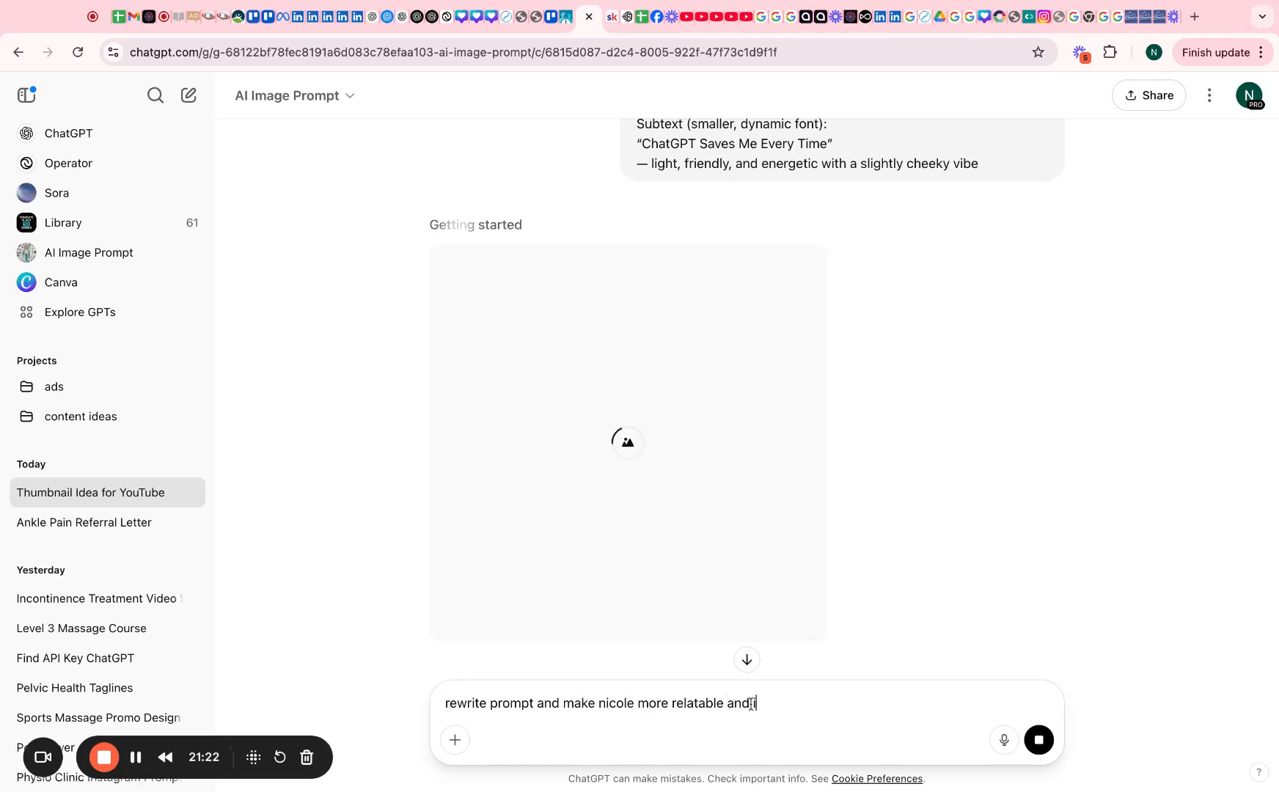
{"action": "type", "text": "ncrease punchiness of words"}
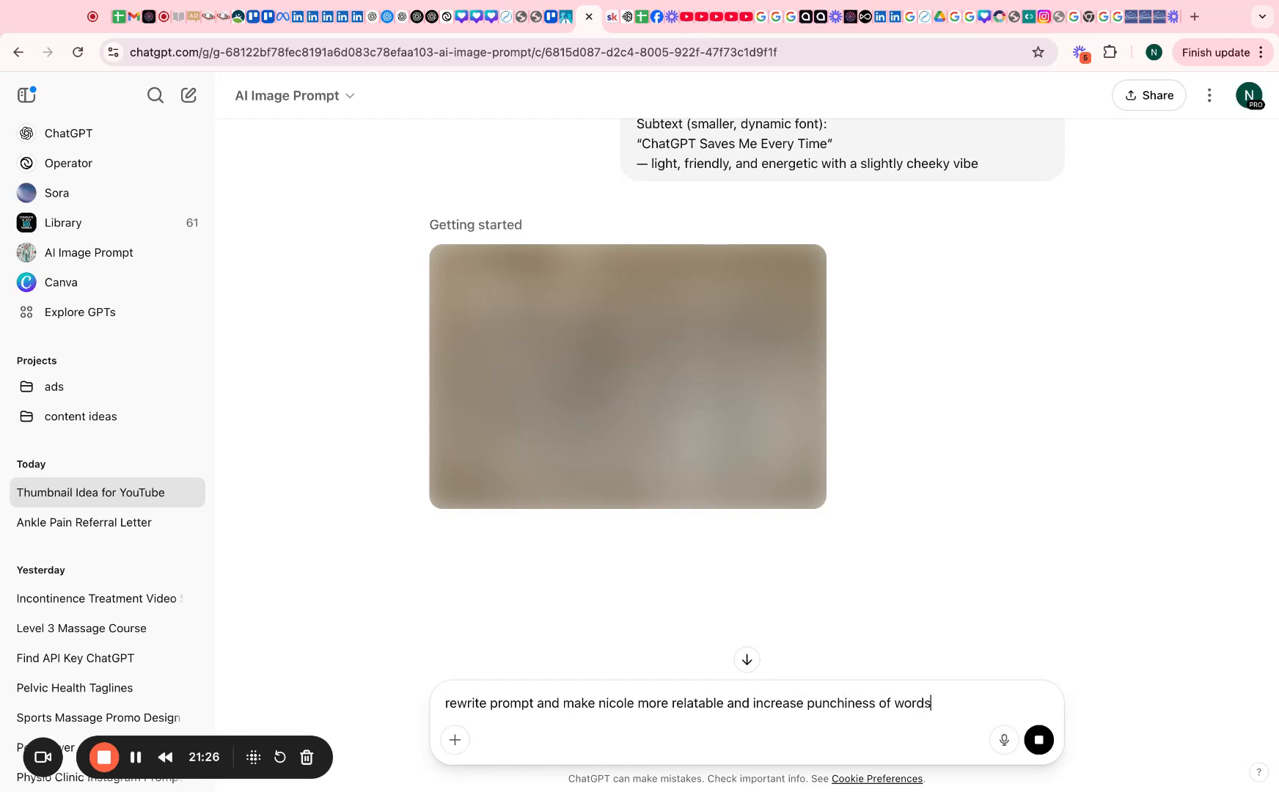
{"action": "type", "text": " particular subtext"}
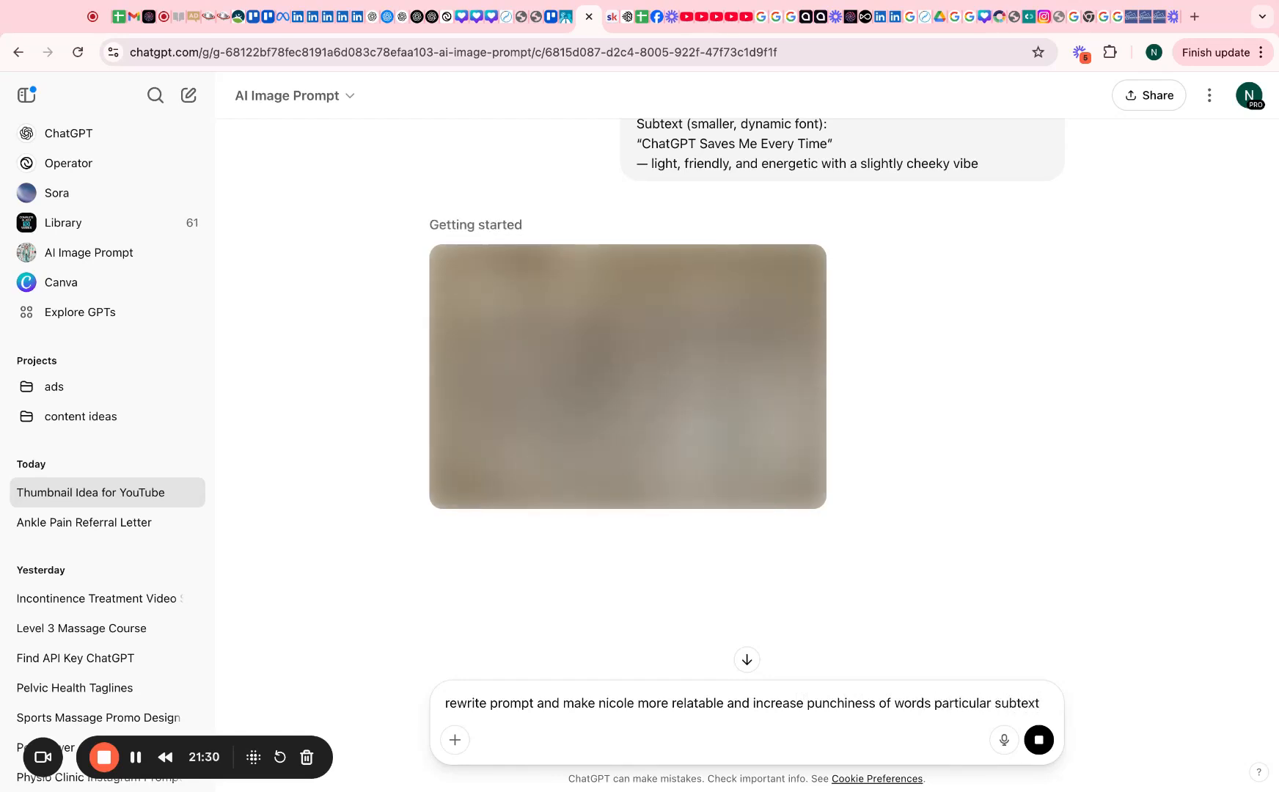
{"action": "key", "text": "super+v"}
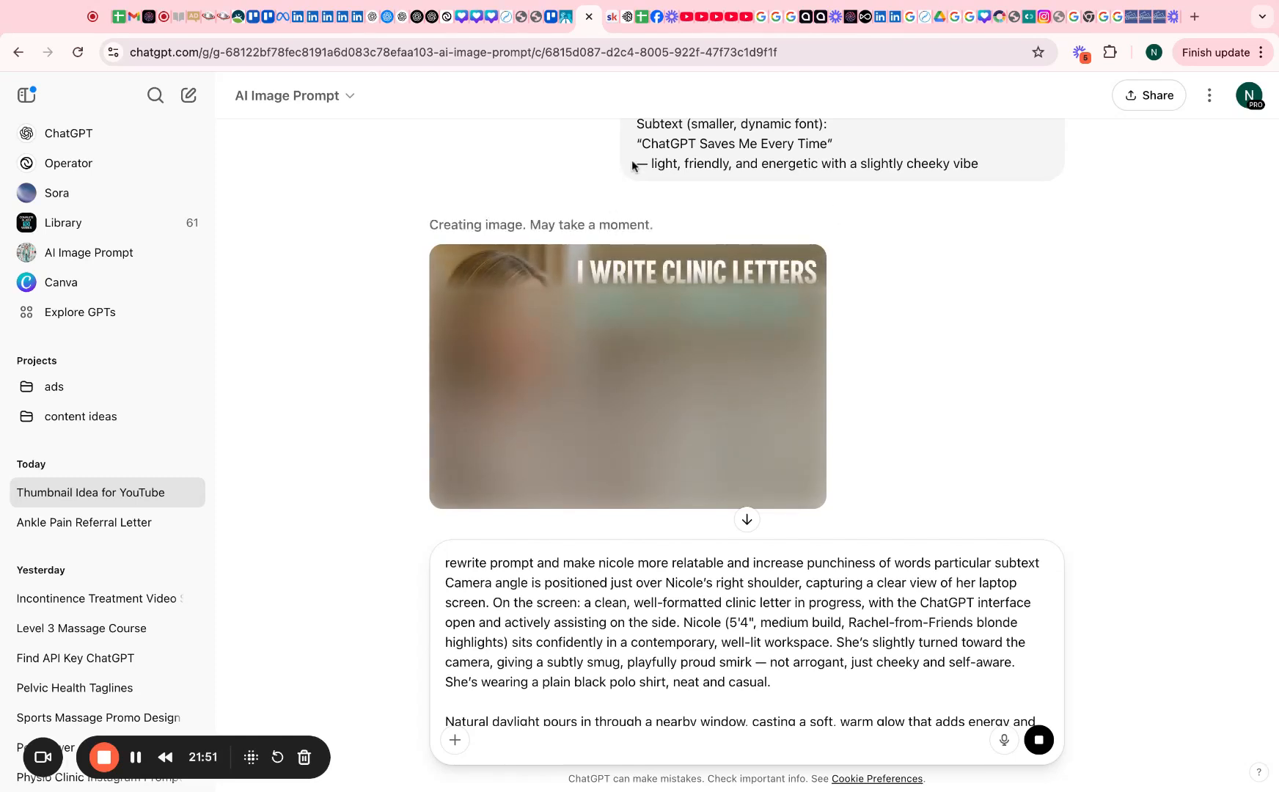
Send ChatGPT the punchier-rewrite request with the original Nicole thumbnail prompt pasted under it
{"action": "scroll", "coordinate": [703, 379], "scroll_direction": "down", "scroll_amount": 4}
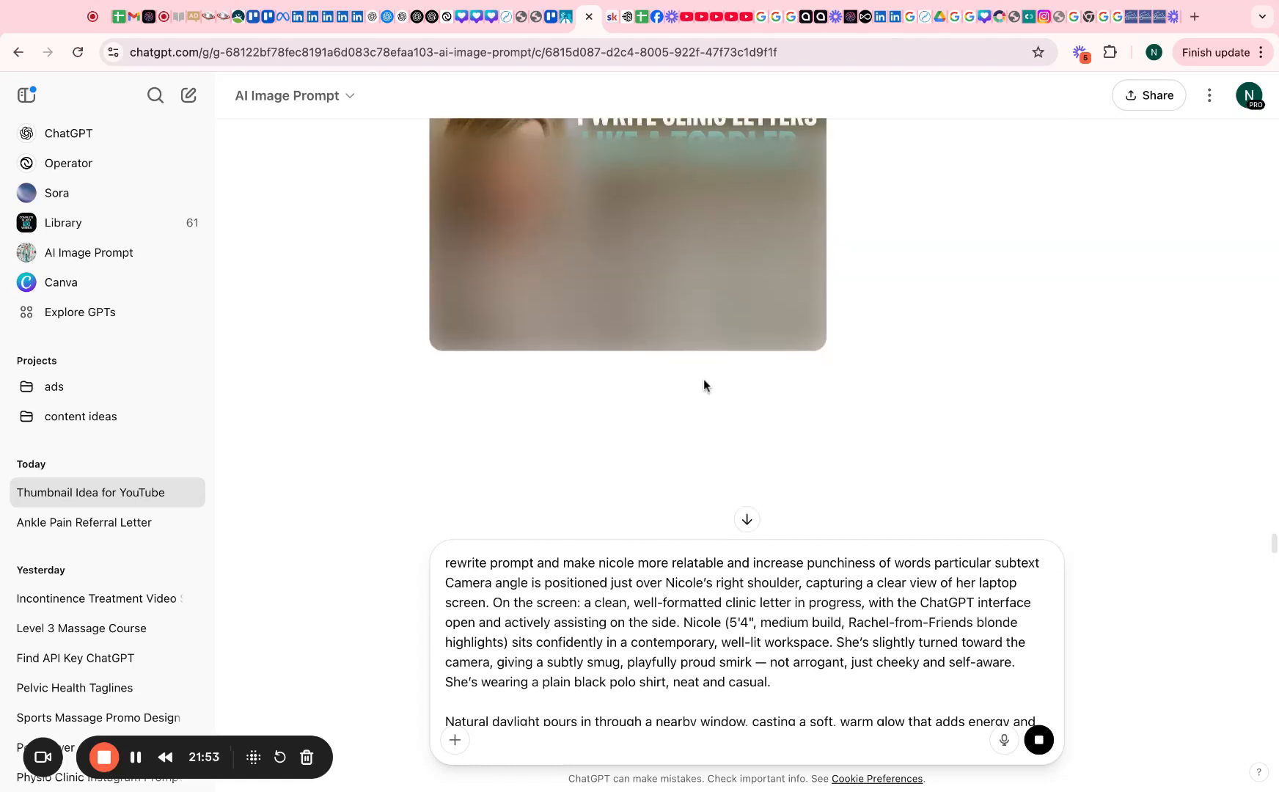
{"action": "scroll", "coordinate": [703, 379], "scroll_direction": "up", "scroll_amount": 3}
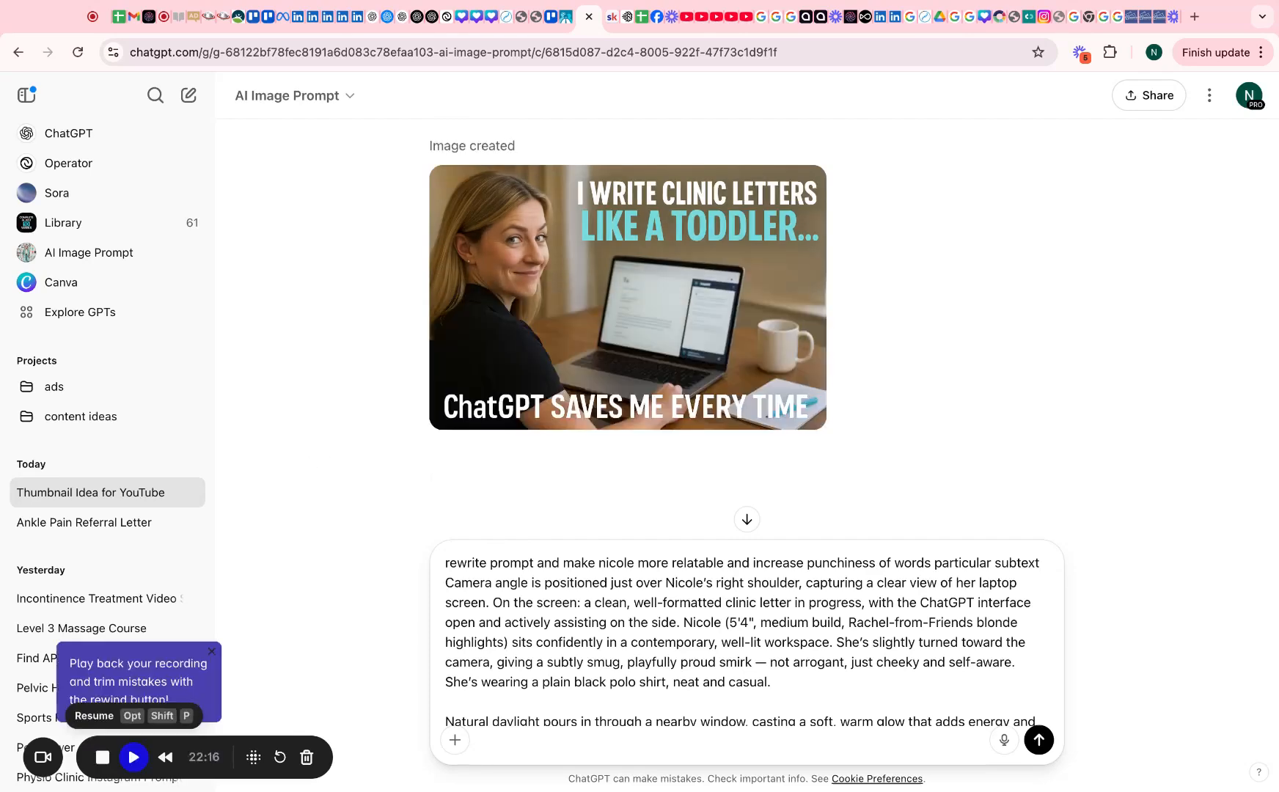
{"action": "key", "text": "Return"}
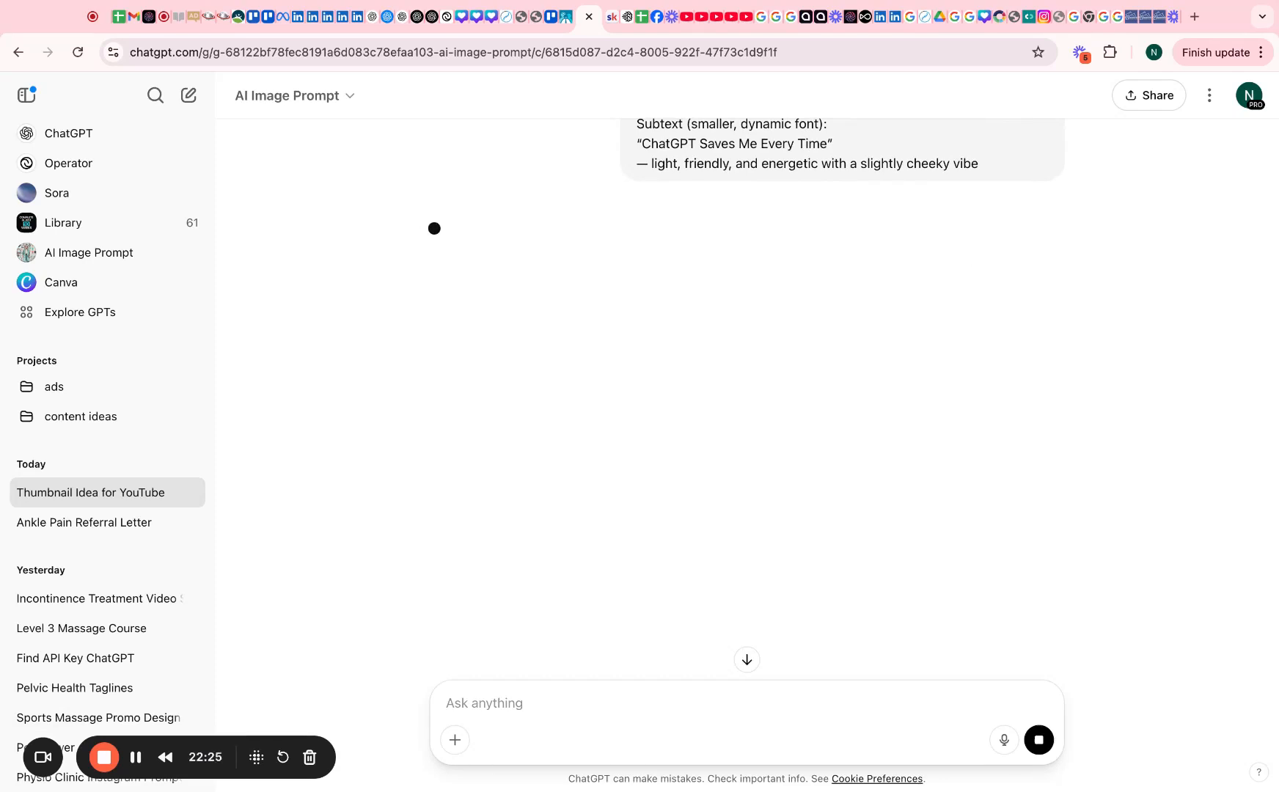
Review the ChatGPT conversation and send the request to rewrite the thumbnail prompt
{"action": "left_click", "coordinate": [629, 19]}
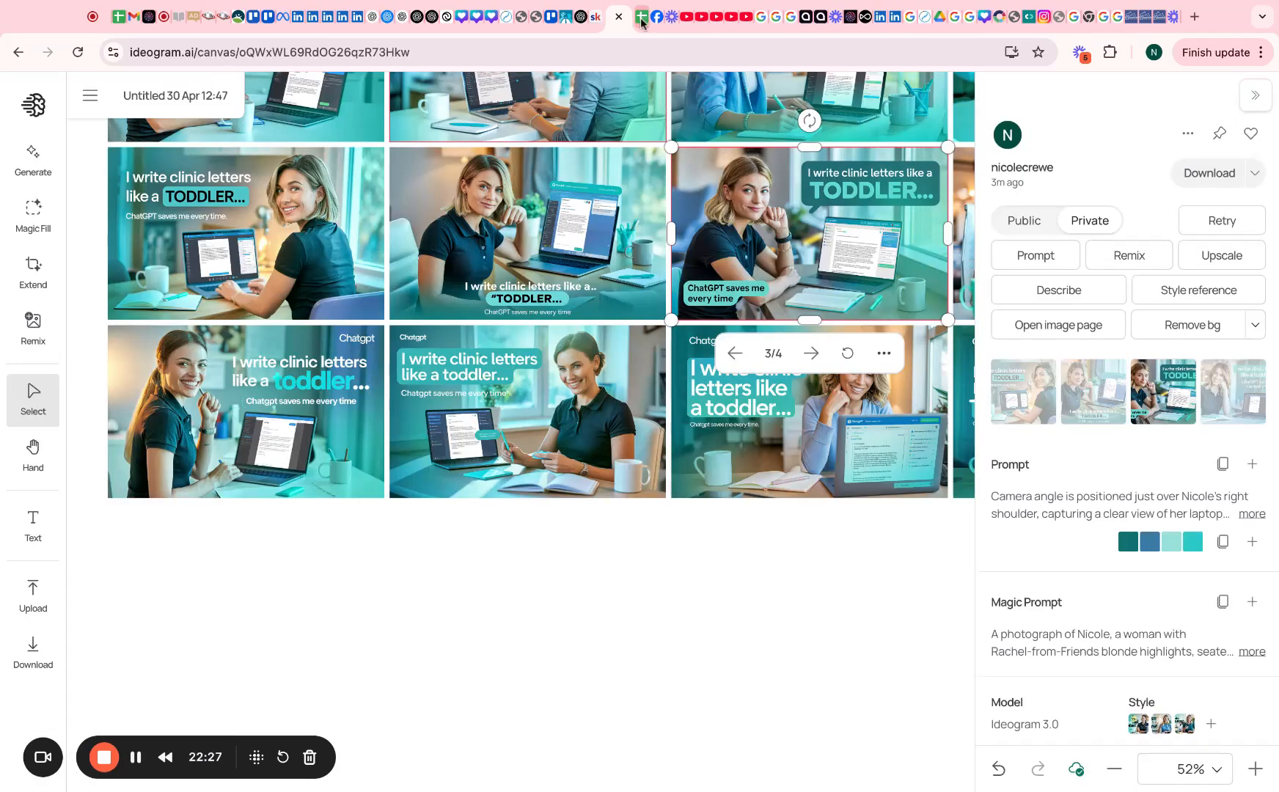
{"action": "left_click", "coordinate": [580, 20]}
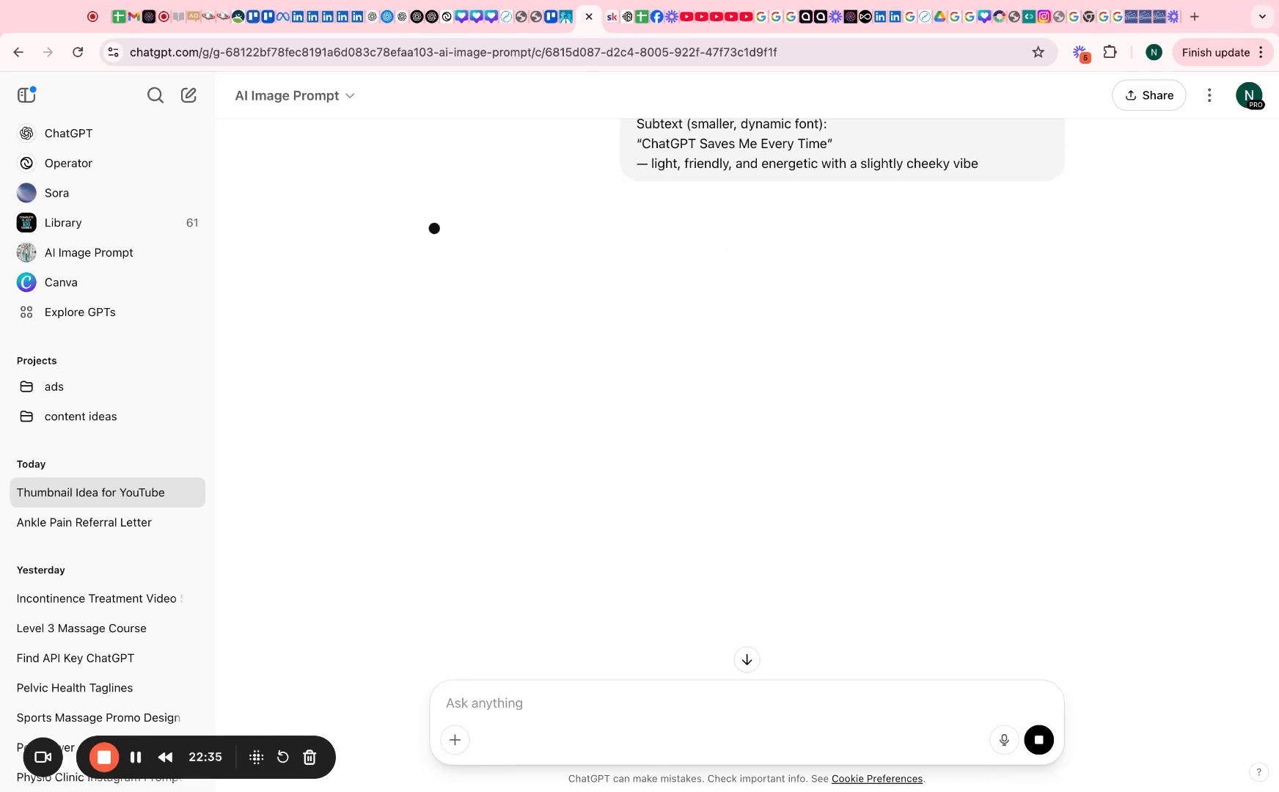
{"action": "scroll", "coordinate": [570, 586], "scroll_direction": "down", "scroll_amount": 1}
{"action": "scroll", "coordinate": [570, 586], "scroll_direction": "up", "scroll_amount": 1}
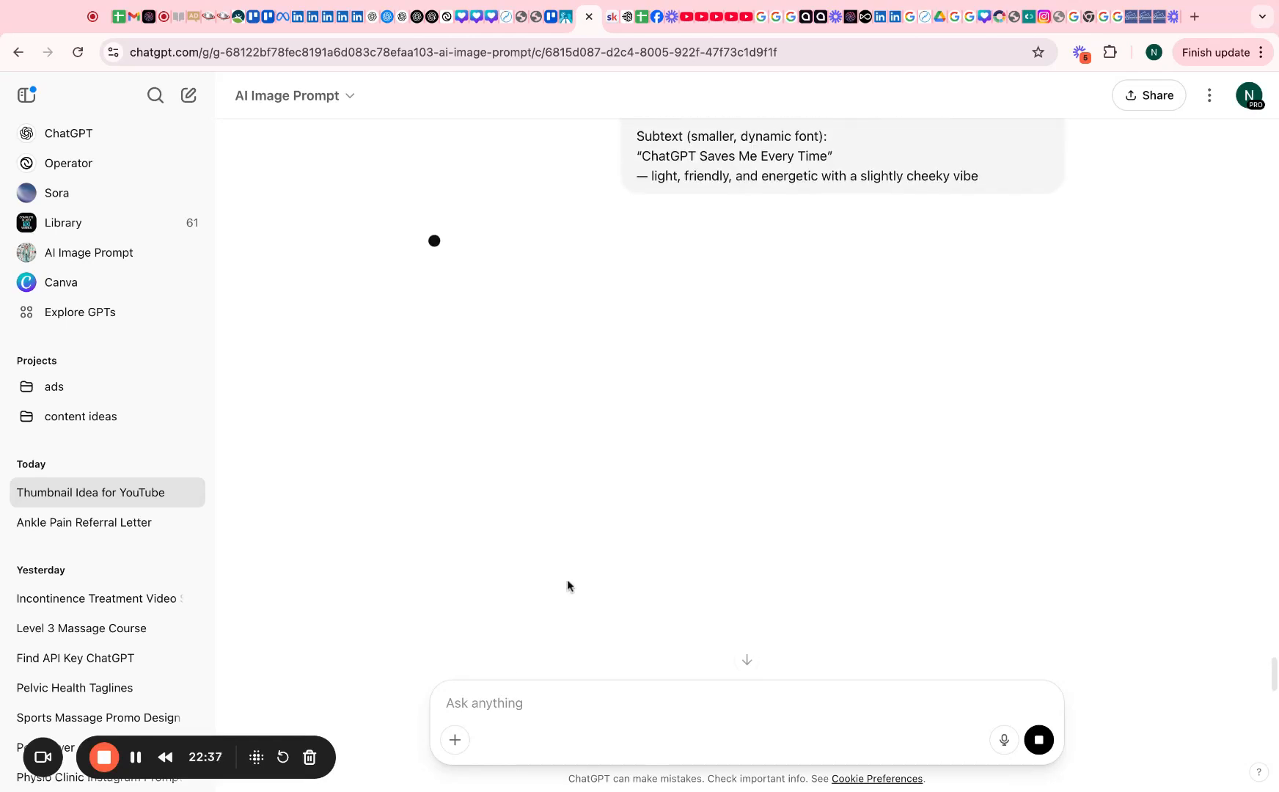
{"action": "scroll", "coordinate": [617, 367], "scroll_direction": "up", "scroll_amount": 3}
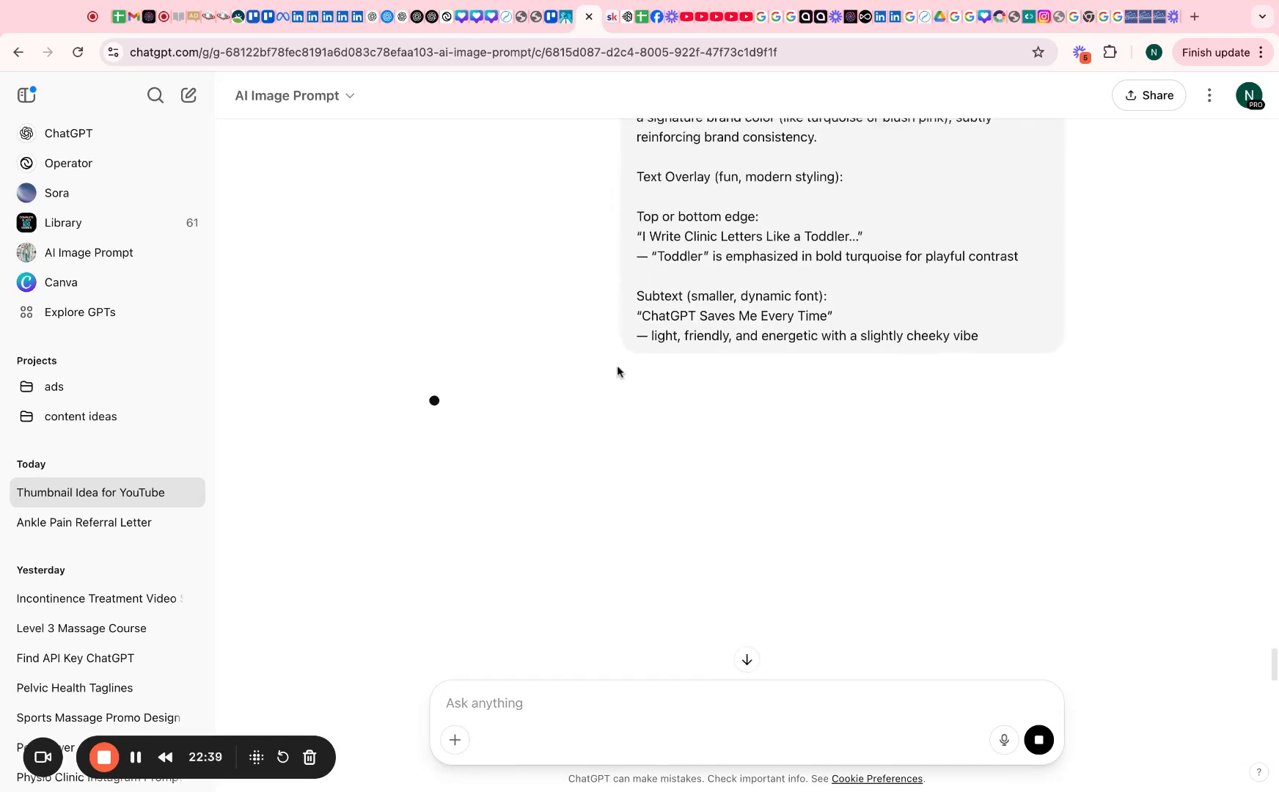
{"action": "scroll", "coordinate": [922, 415], "scroll_direction": "up", "scroll_amount": 3}
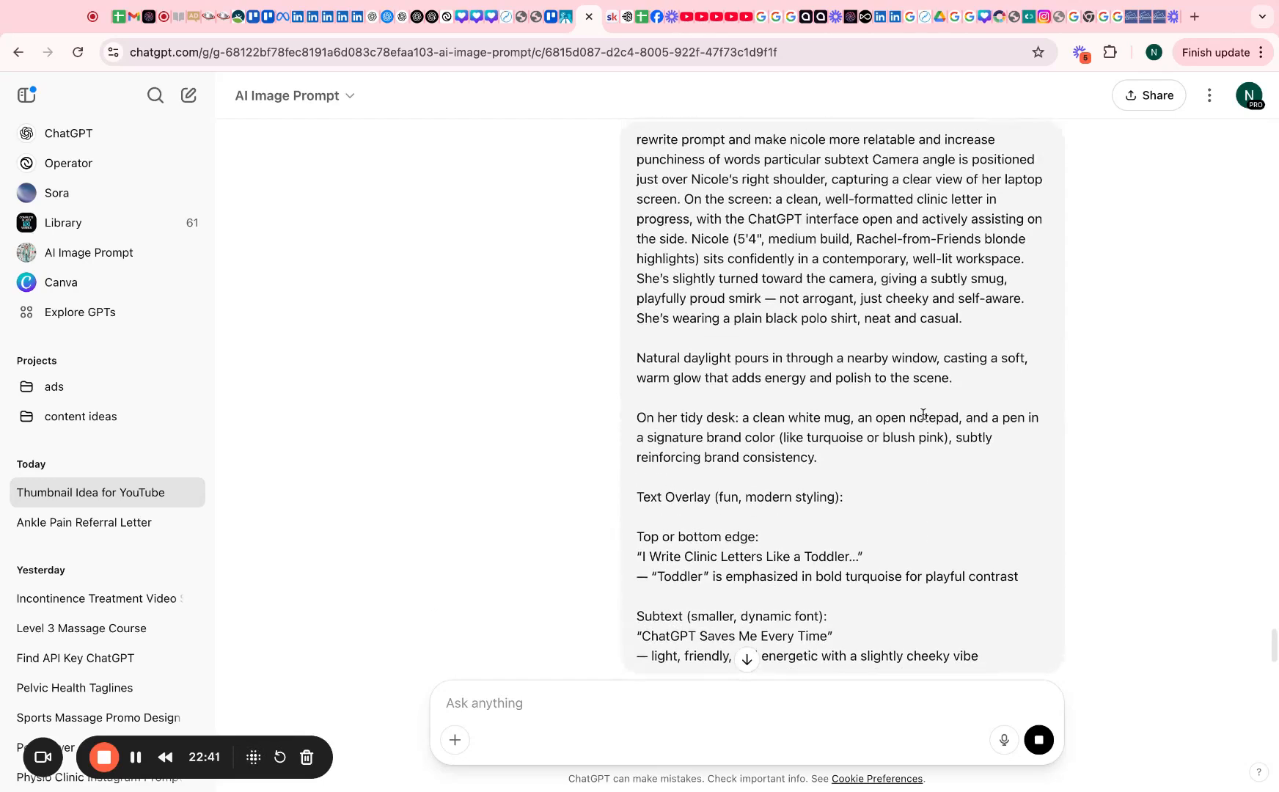
{"action": "scroll", "coordinate": [923, 415], "scroll_direction": "up", "scroll_amount": 1}
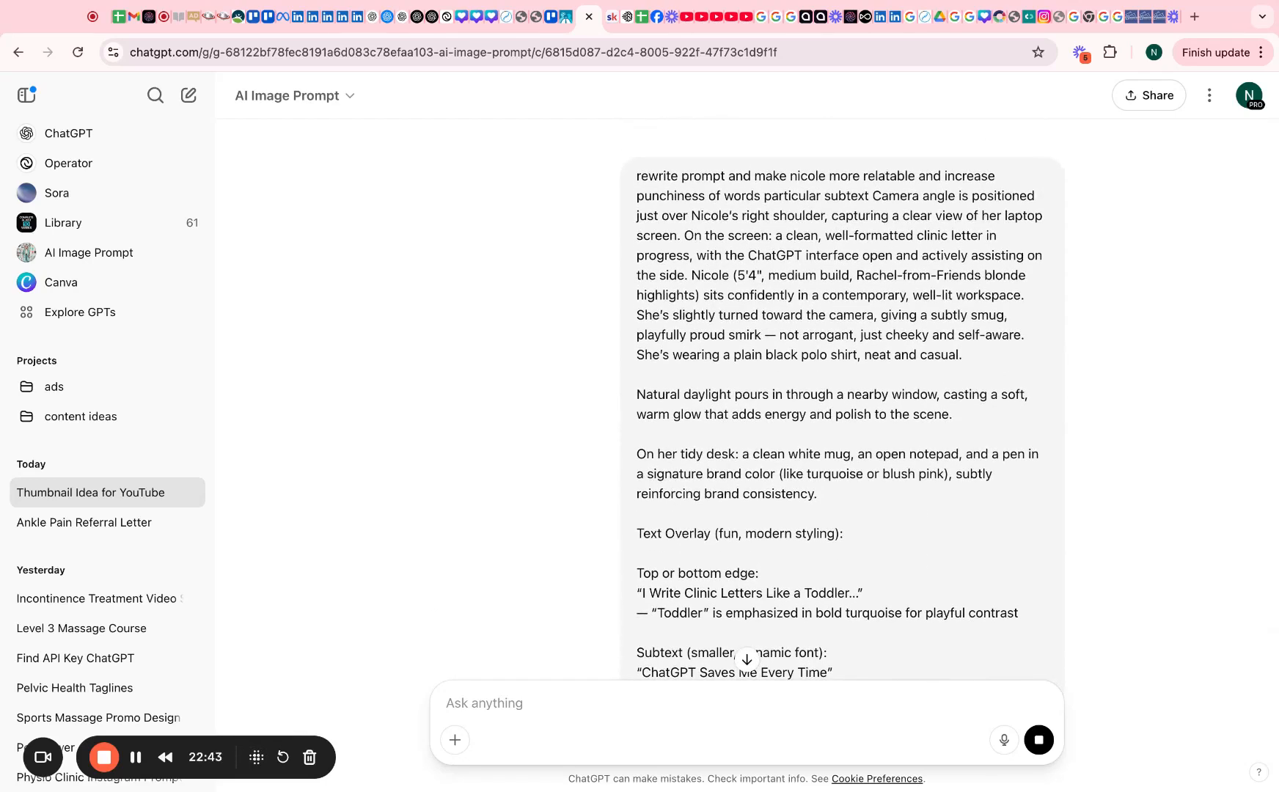
{"action": "scroll", "coordinate": [945, 413], "scroll_direction": "up", "scroll_amount": 3}
{"action": "scroll", "coordinate": [944, 415], "scroll_direction": "up", "scroll_amount": 1}
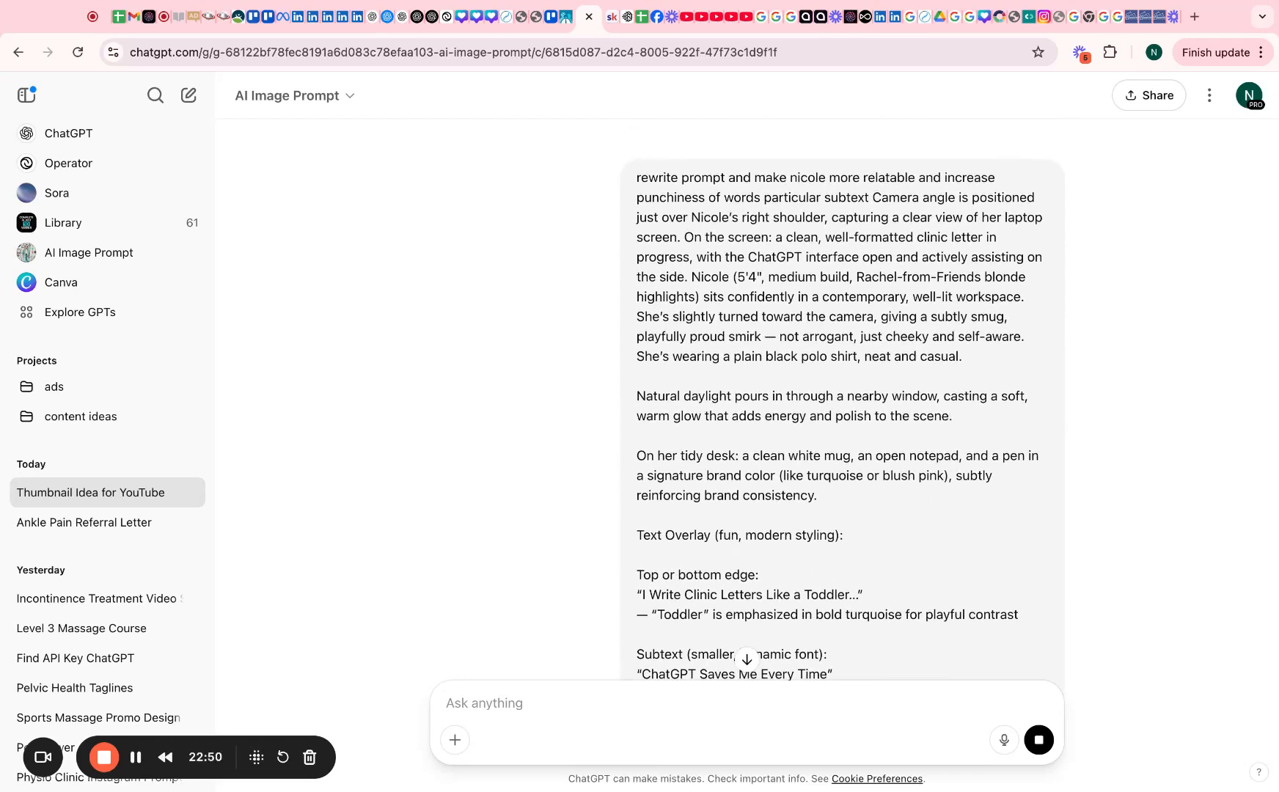
{"action": "scroll", "coordinate": [435, 595], "scroll_direction": "down", "scroll_amount": 4}
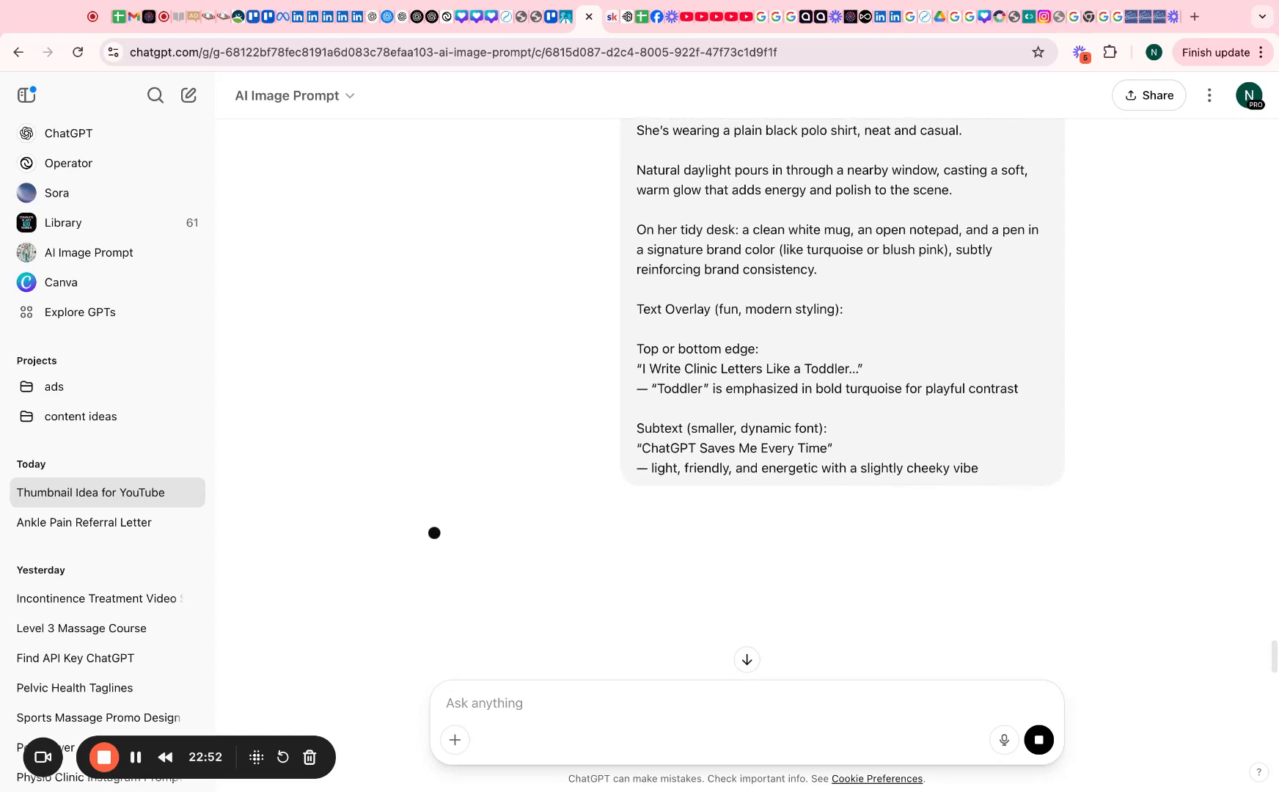
{"action": "scroll", "coordinate": [608, 281], "scroll_direction": "down", "scroll_amount": 1}
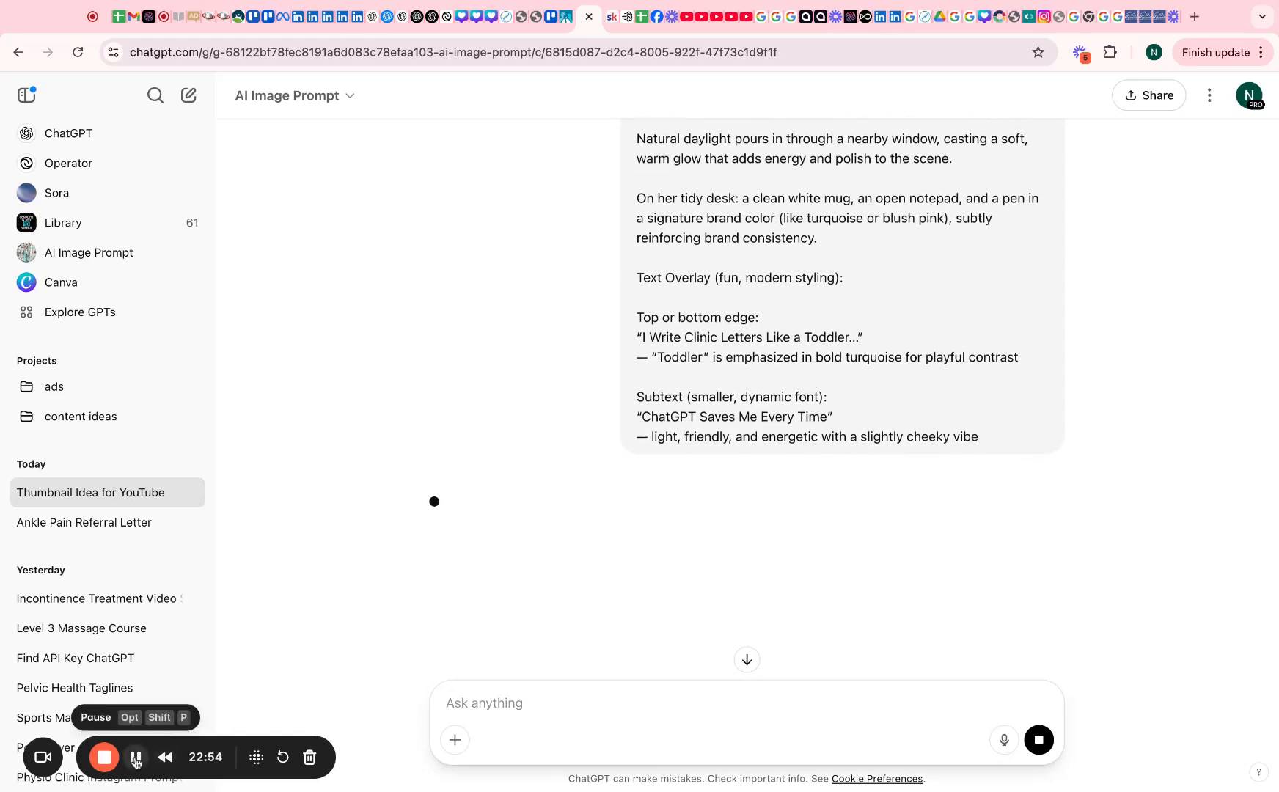
{"action": "left_click", "coordinate": [1038, 739]}
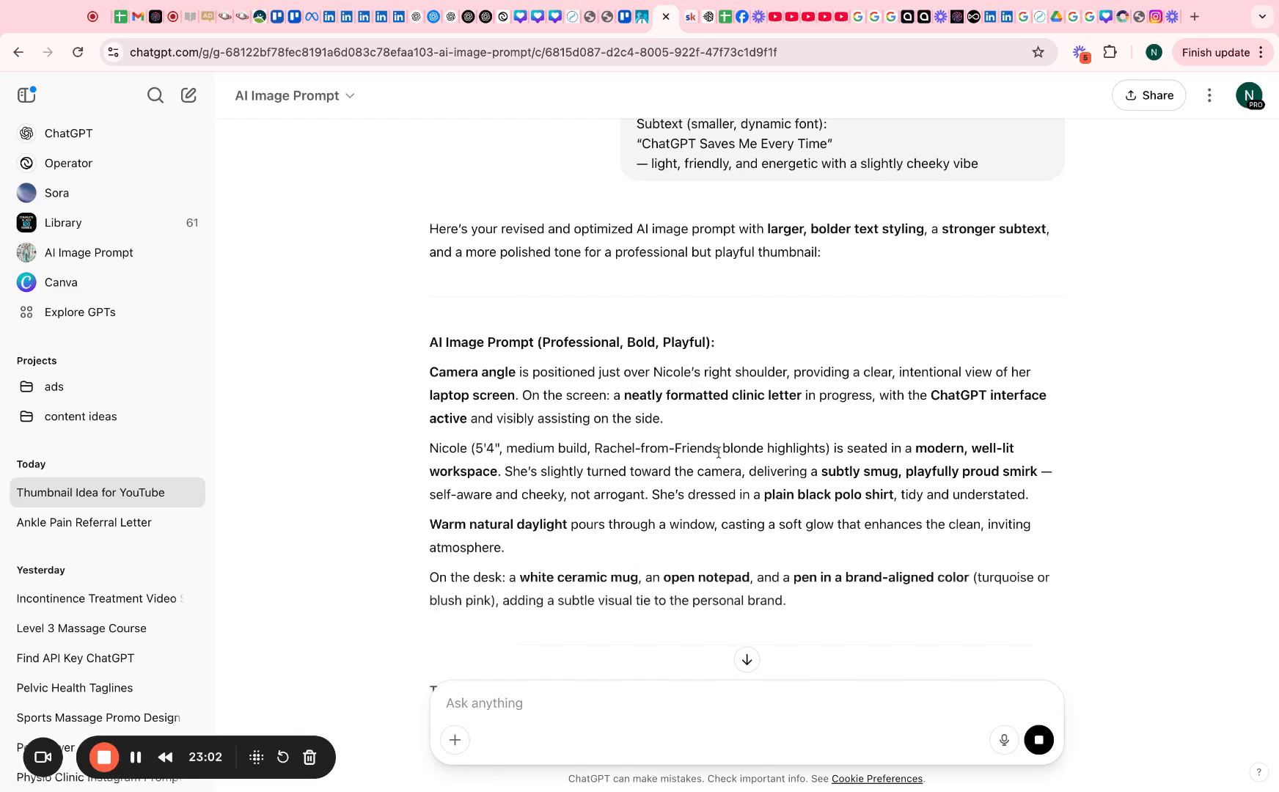
Select the 'Professional, Bold, Playful' rewritten prompt paragraphs in ChatGPT's reply
{"action": "scroll", "coordinate": [718, 452], "scroll_direction": "down", "scroll_amount": 8}
{"action": "scroll", "coordinate": [743, 541], "scroll_direction": "down", "scroll_amount": 2}
{"action": "left_click_drag", "start_coordinate": [775, 478], "coordinate": [429, 351]}
{"action": "key", "text": "super+c"}
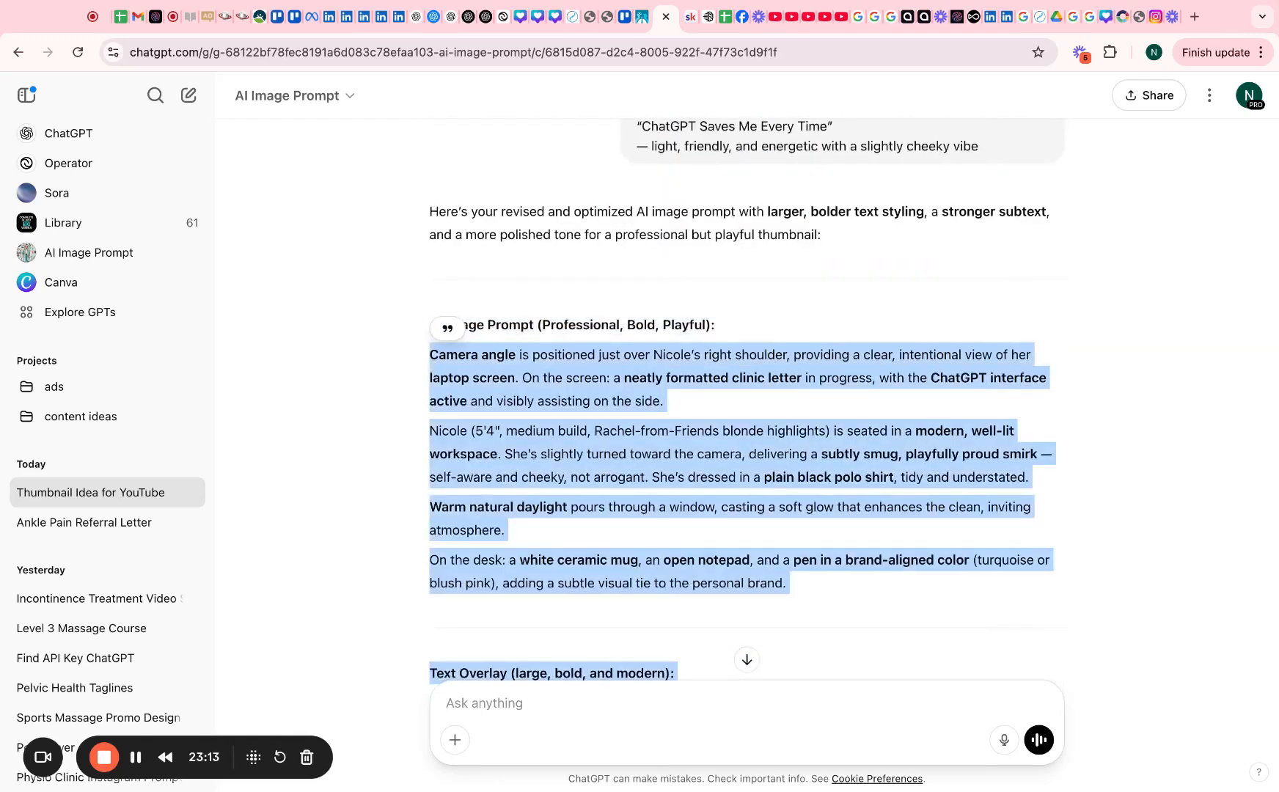
Reopen the Ideogram canvas and paste the rewritten over-the-shoulder Nicole prompt into the prompt box
{"action": "left_click", "coordinate": [706, 17]}
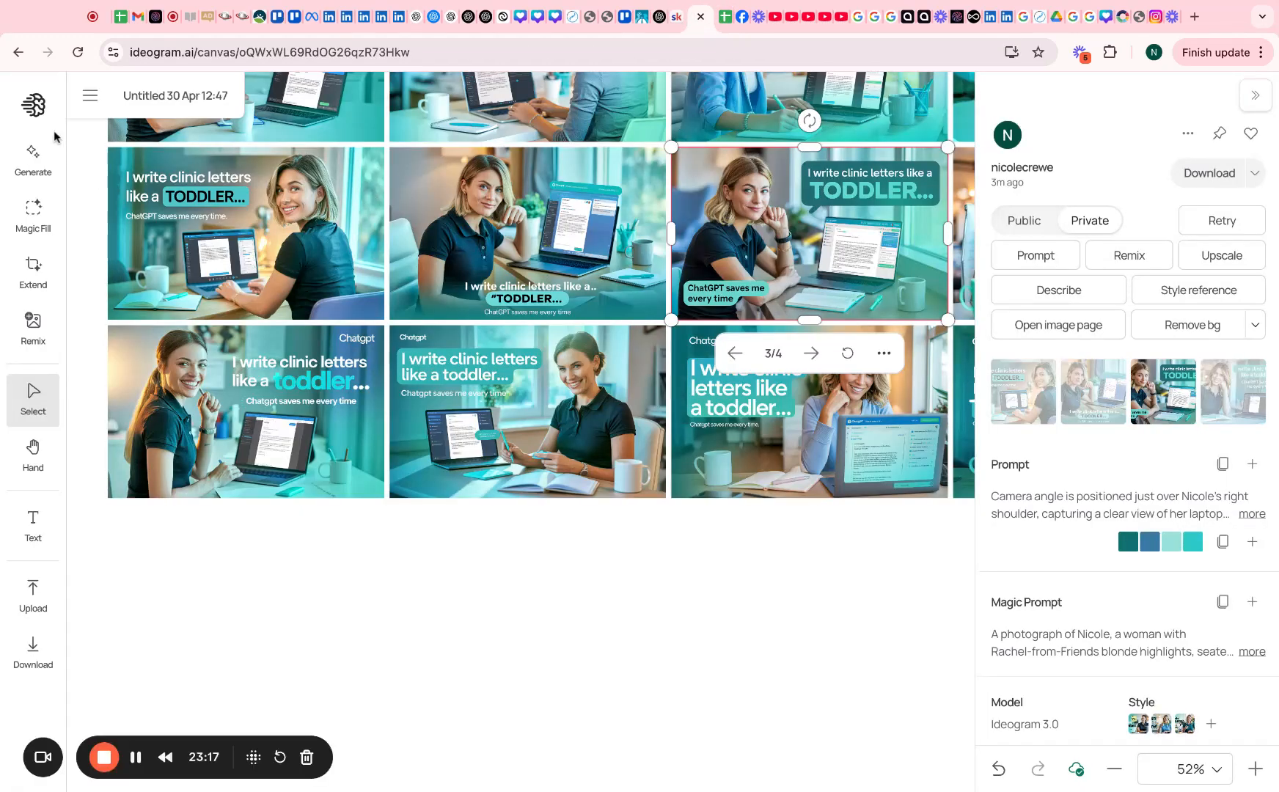
{"action": "left_click", "coordinate": [45, 109]}
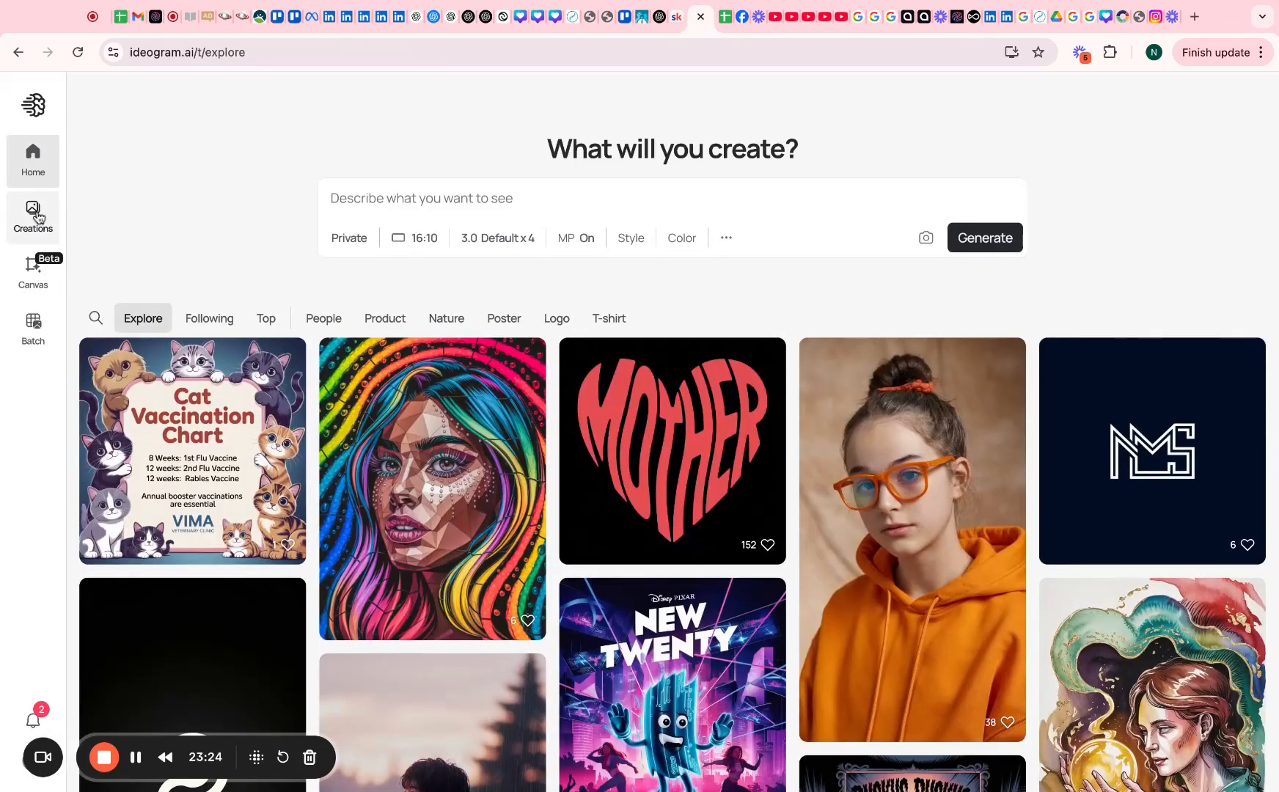
{"action": "left_click", "coordinate": [35, 214]}
{"action": "left_click", "coordinate": [34, 265]}
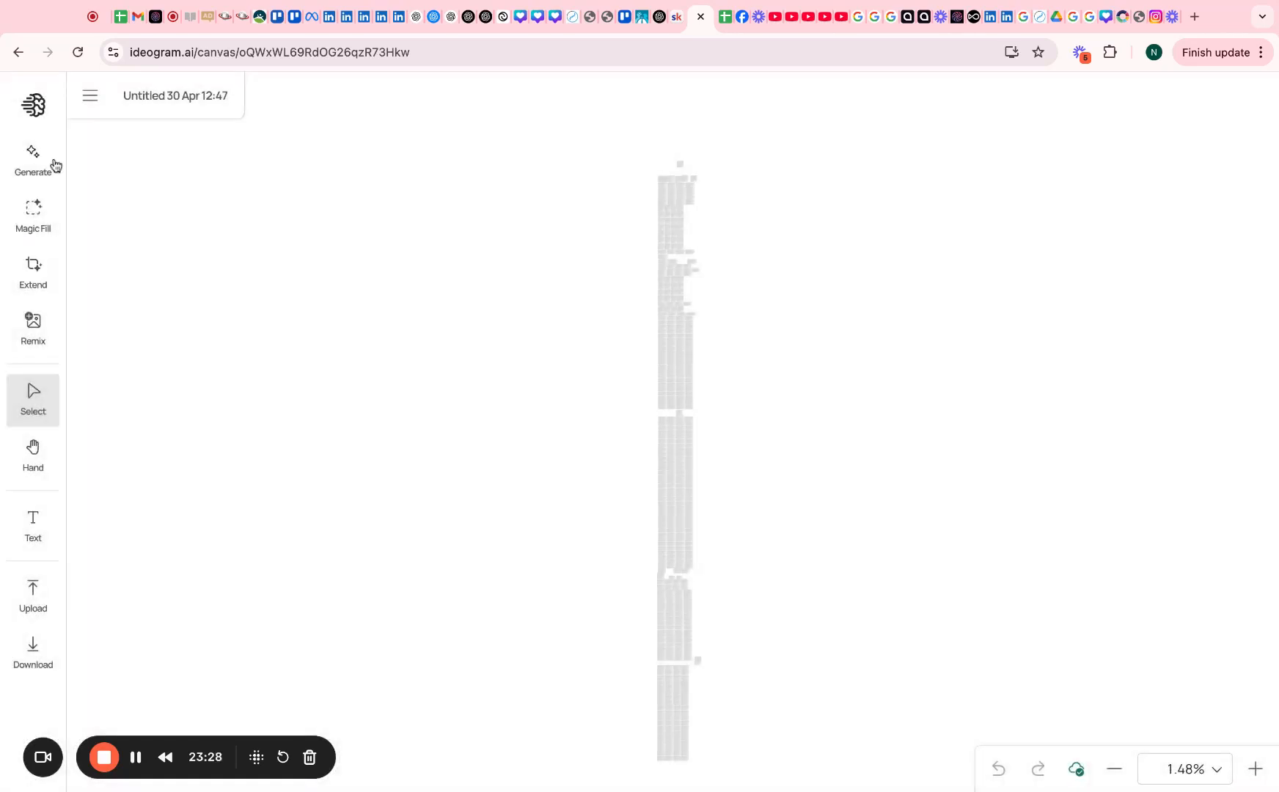
{"action": "left_click", "coordinate": [33, 163]}
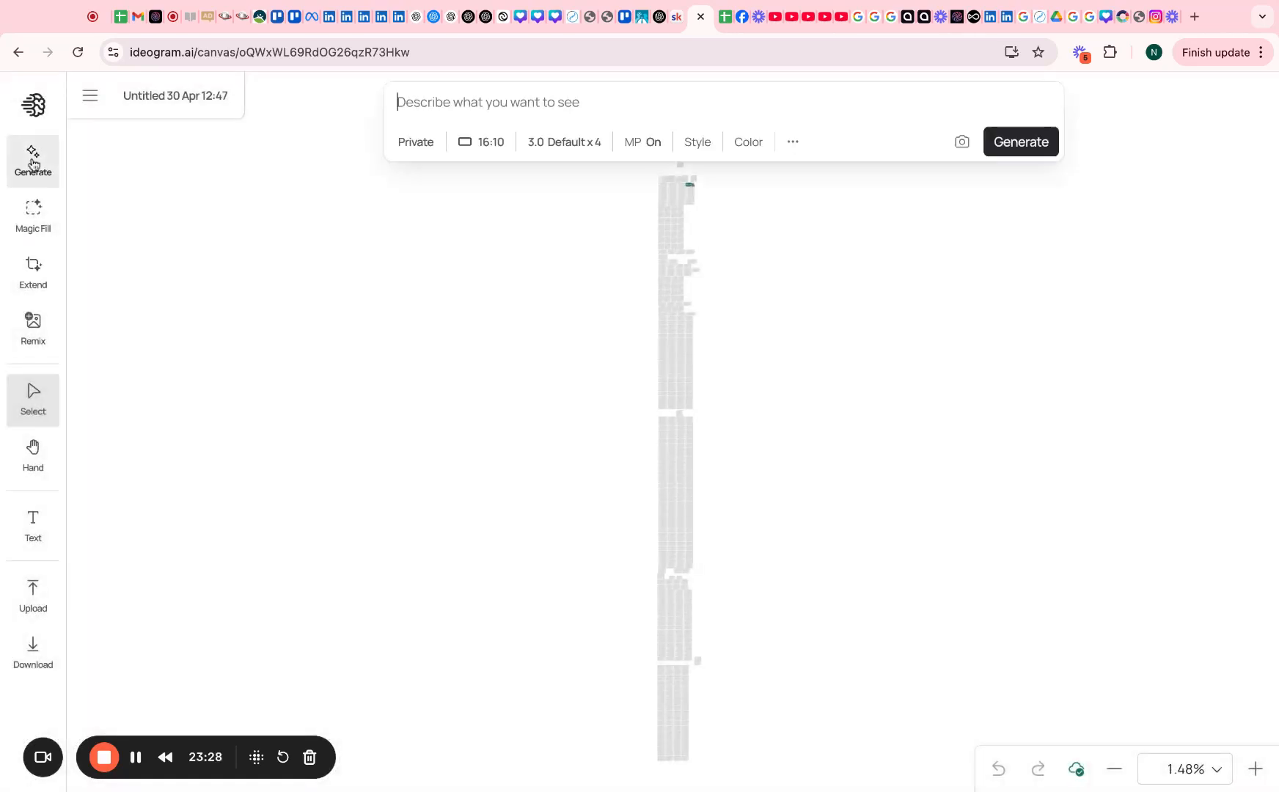
{"action": "key", "text": "super+v"}
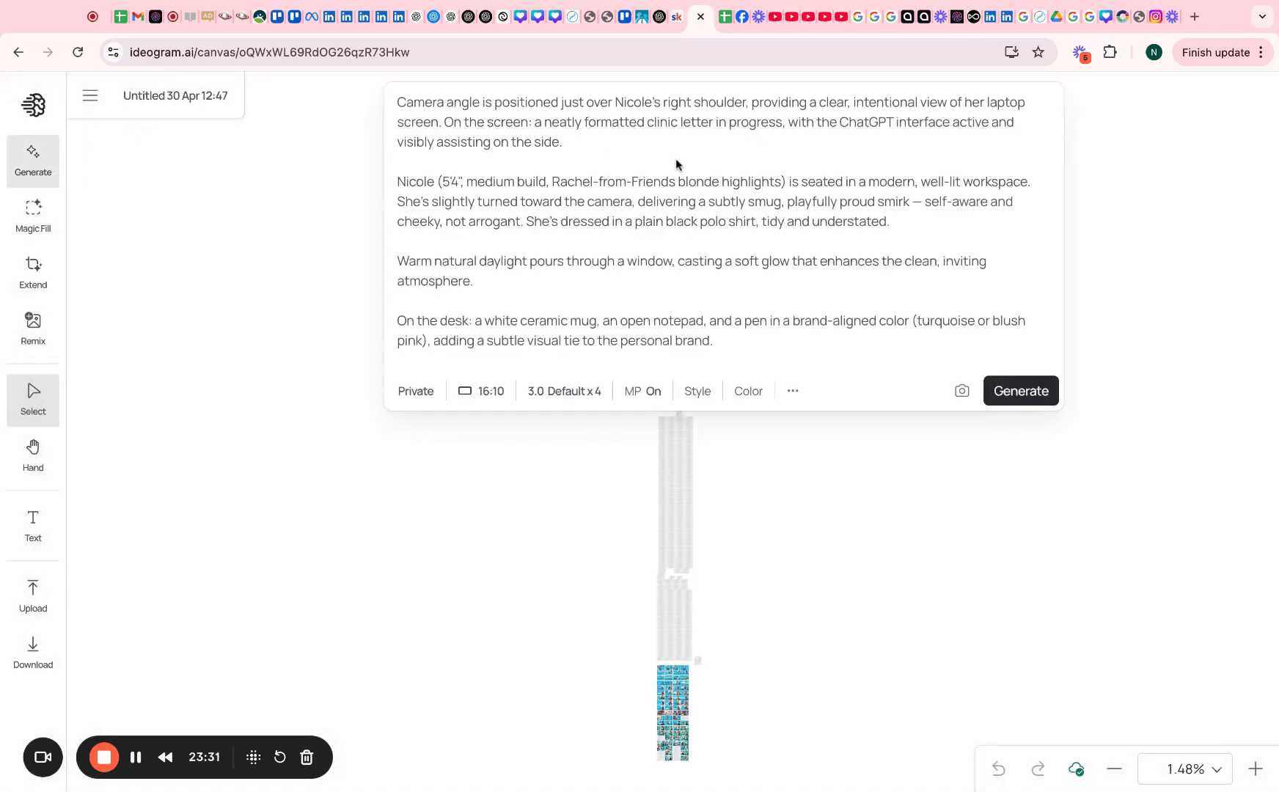
Check the colour palette choices without changing them and clear the canvas selection
{"action": "left_click", "coordinate": [431, 396]}
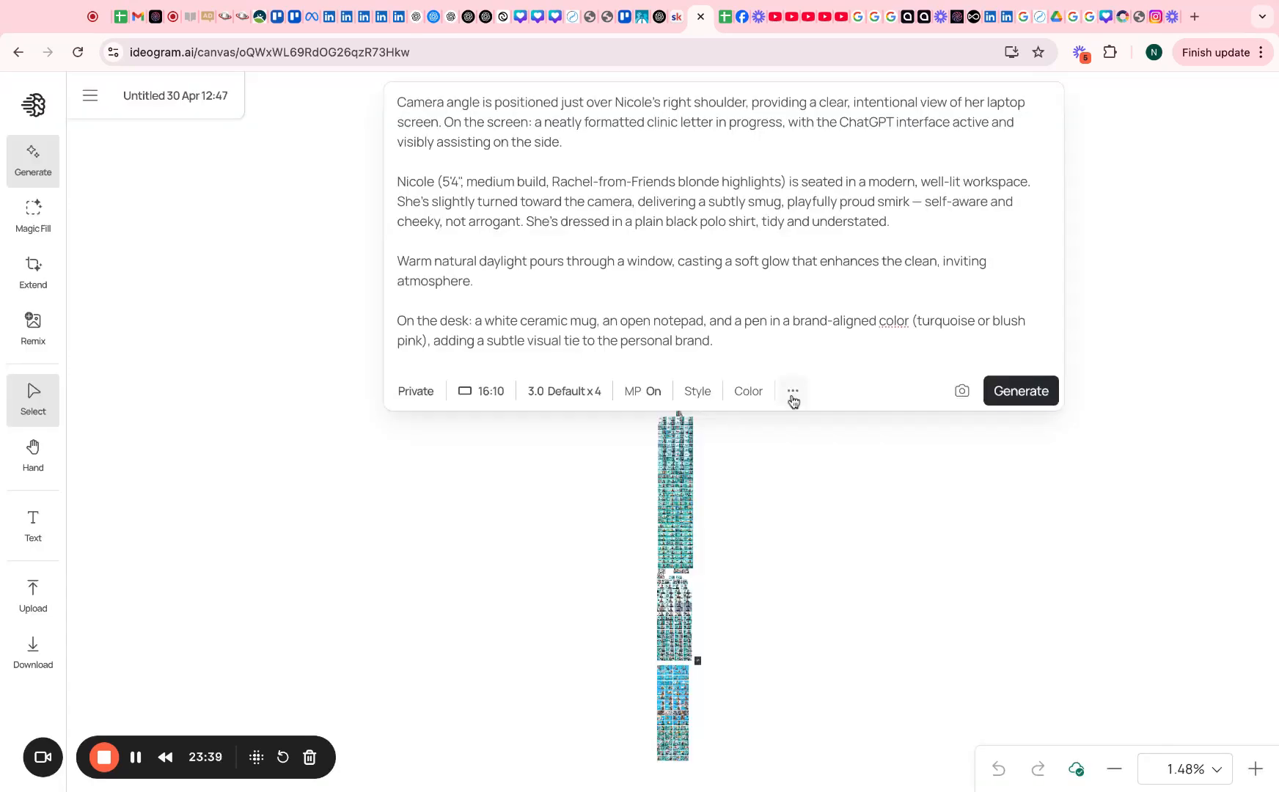
{"action": "left_click", "coordinate": [792, 395]}
{"action": "left_click", "coordinate": [765, 384]}
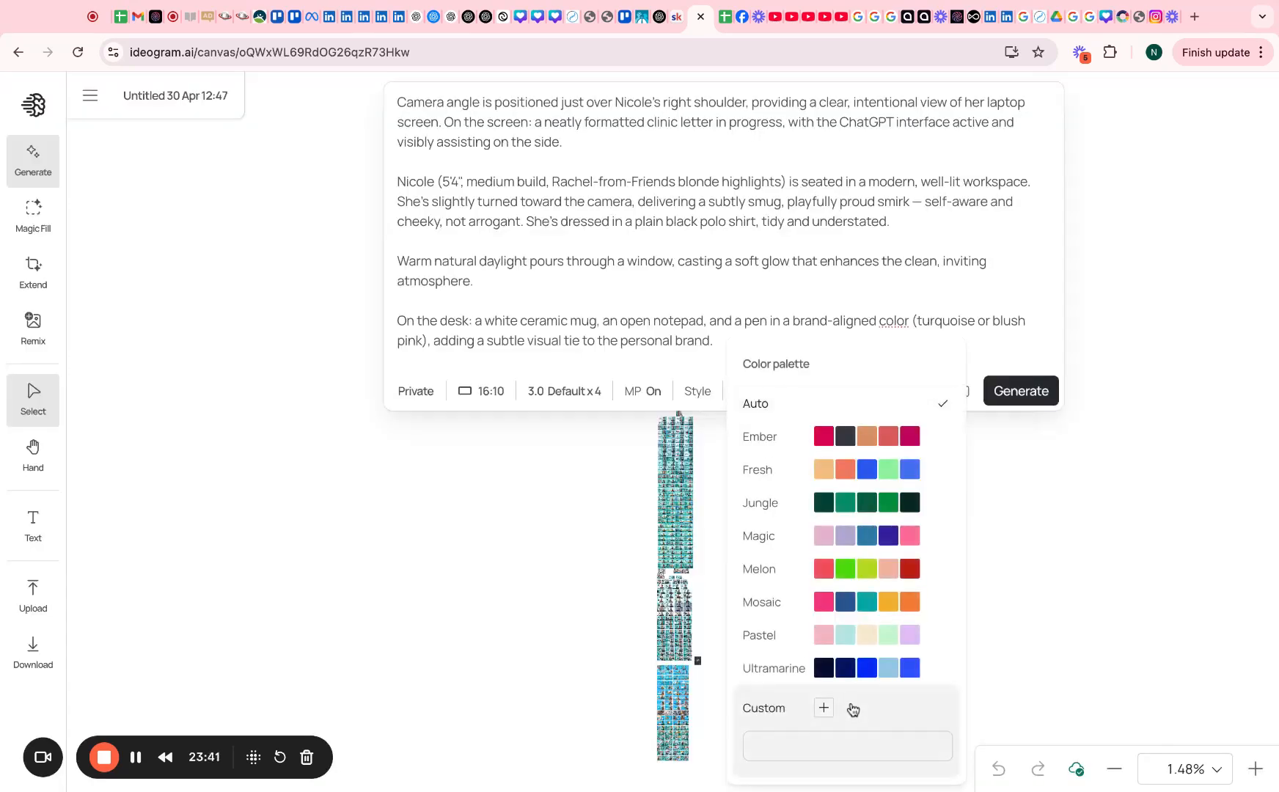
{"action": "left_click", "coordinate": [530, 609]}
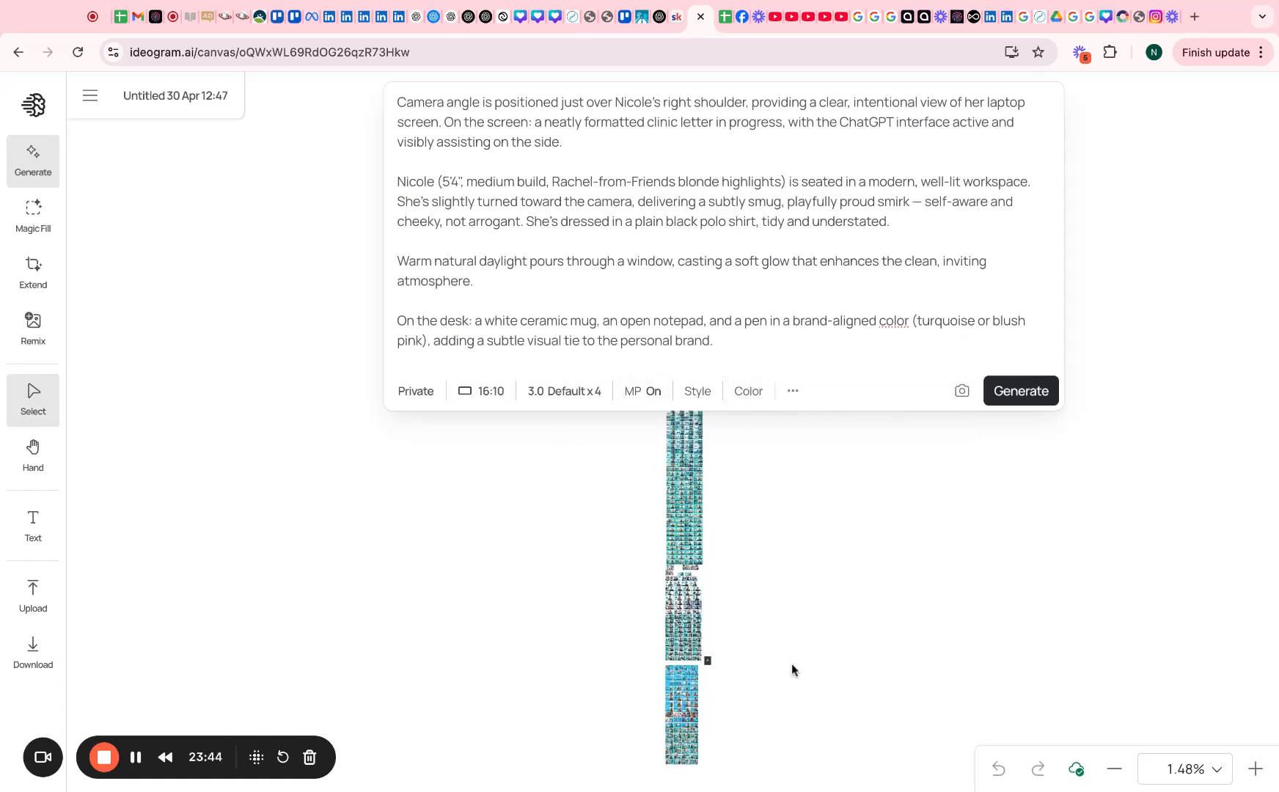
{"action": "scroll", "coordinate": [551, 631], "scroll_direction": "up", "scroll_amount": 5}
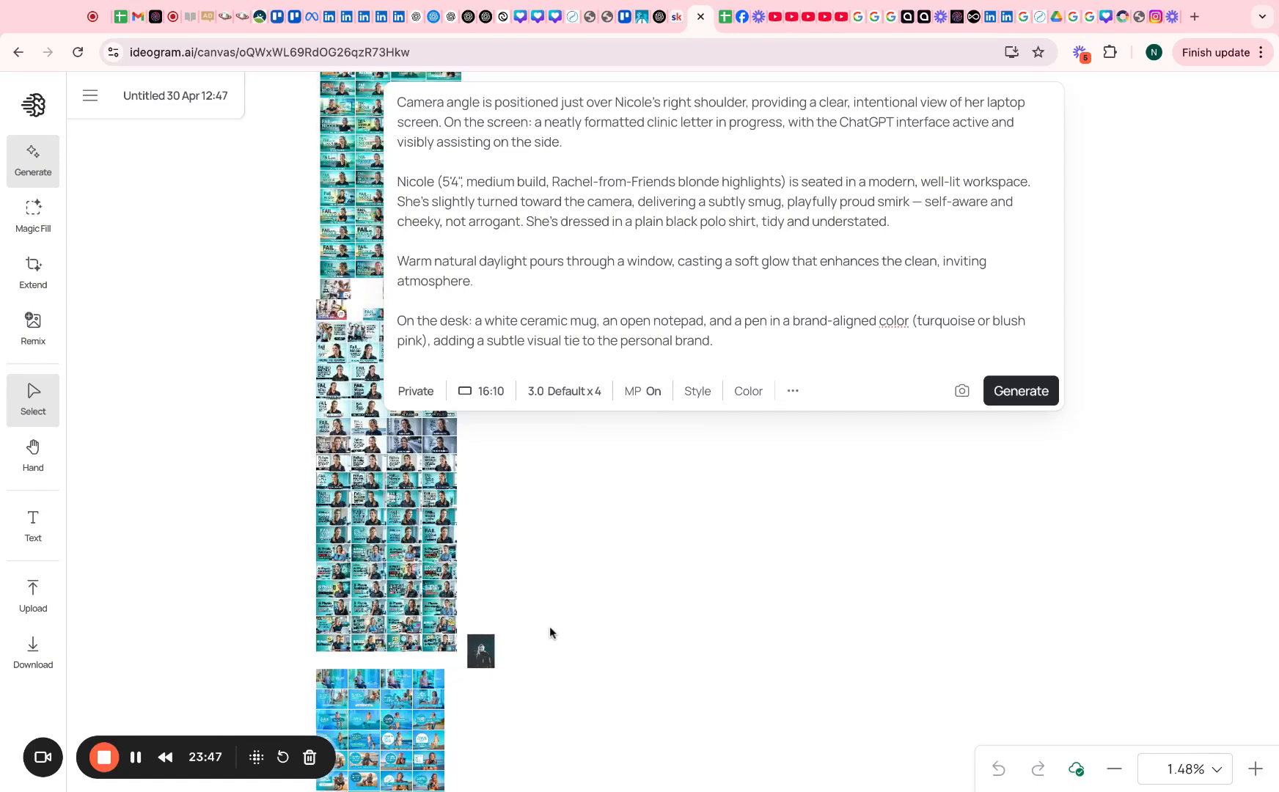
{"action": "left_click_drag", "start_coordinate": [167, 503], "coordinate": [235, 674]}
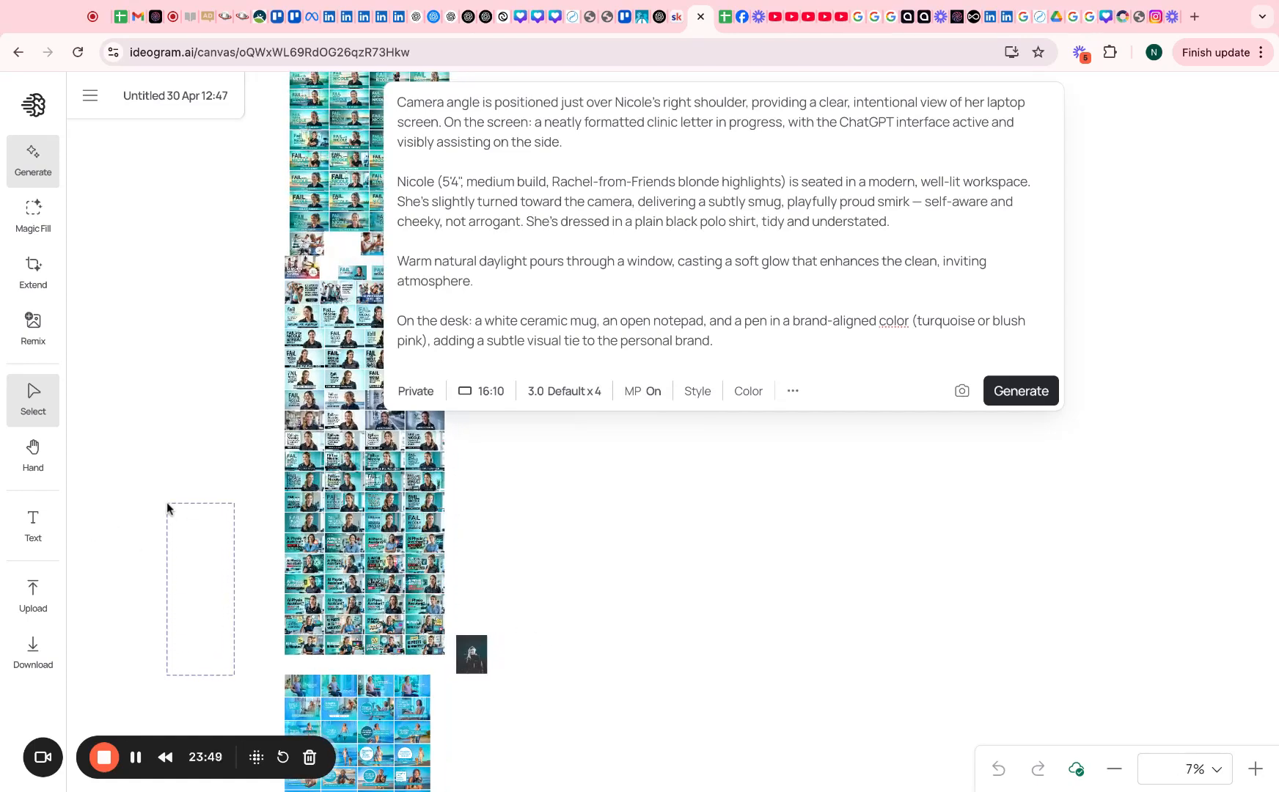
Copy an earlier thumbnail's colour palette into the new prompt
{"action": "left_click", "coordinate": [325, 220]}
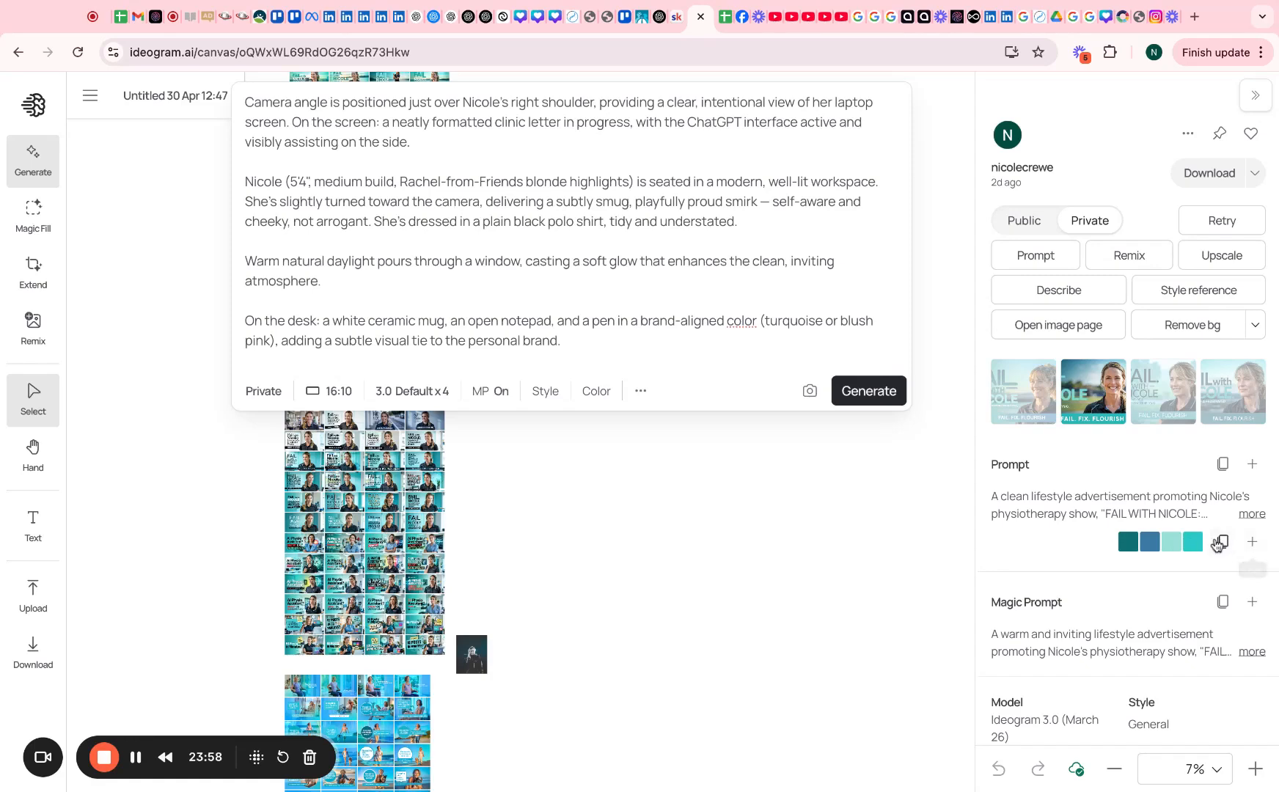
{"action": "left_click", "coordinate": [1253, 547]}
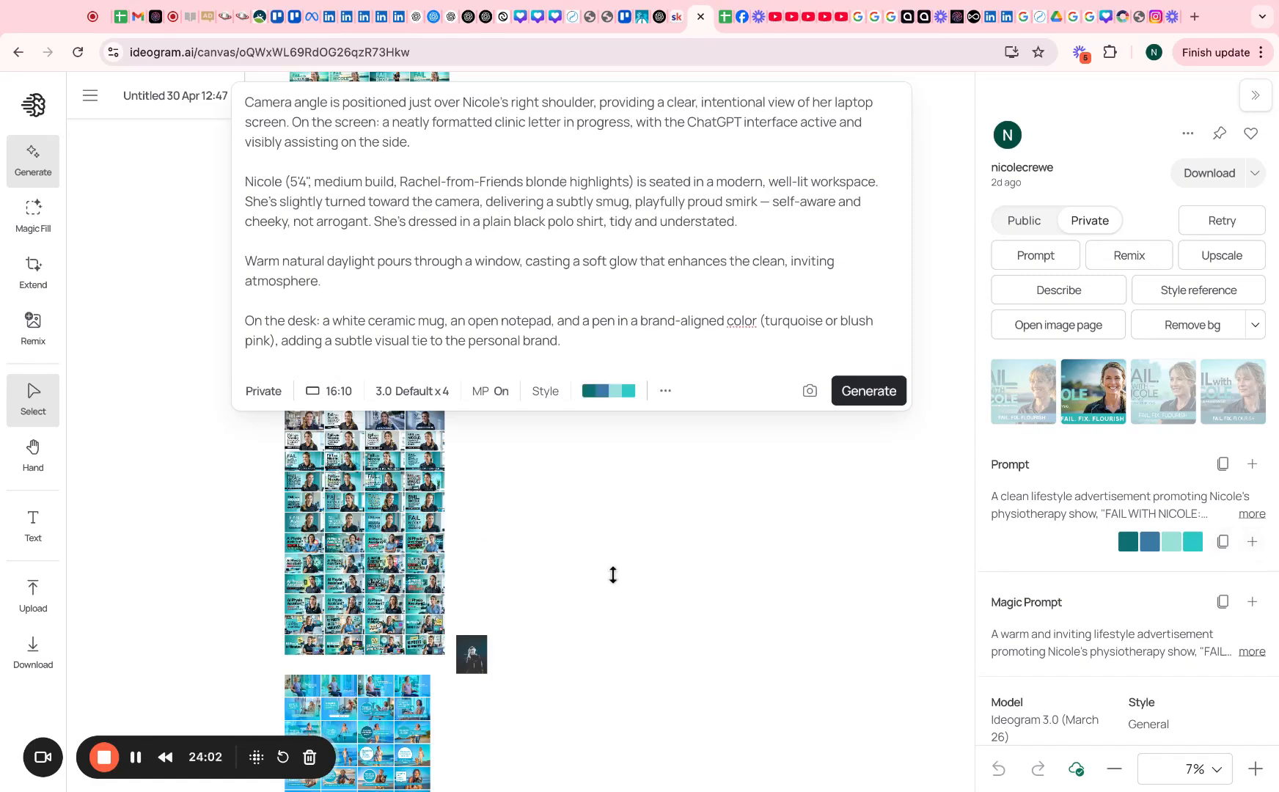
{"action": "scroll", "coordinate": [613, 575], "scroll_direction": "down", "scroll_amount": 5}
{"action": "scroll", "coordinate": [535, 536], "scroll_direction": "up", "scroll_amount": 5}
{"action": "left_click", "coordinate": [708, 542]}
{"action": "left_click_drag", "start_coordinate": [708, 540], "coordinate": [837, 472]}
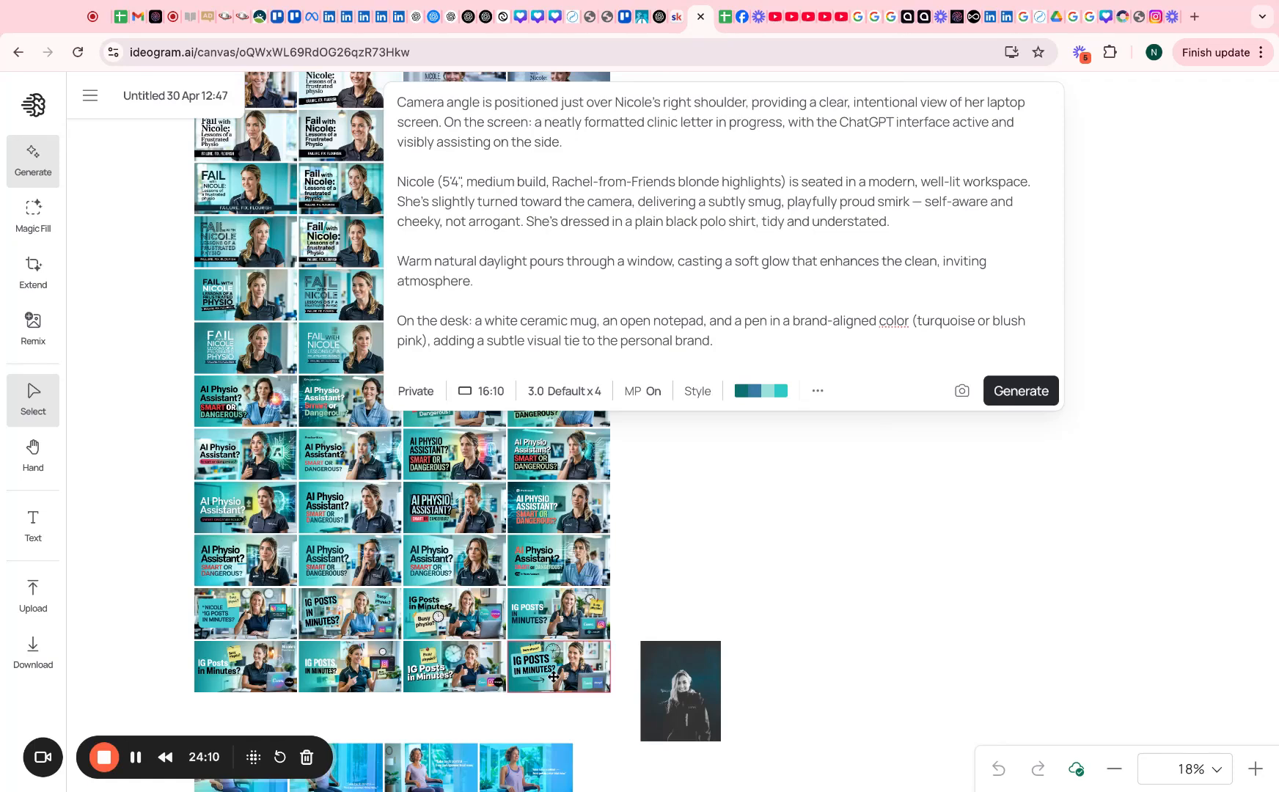
Use the 'IG Posts in Minutes?' image as style reference and generate four new images
{"action": "left_click", "coordinate": [458, 672]}
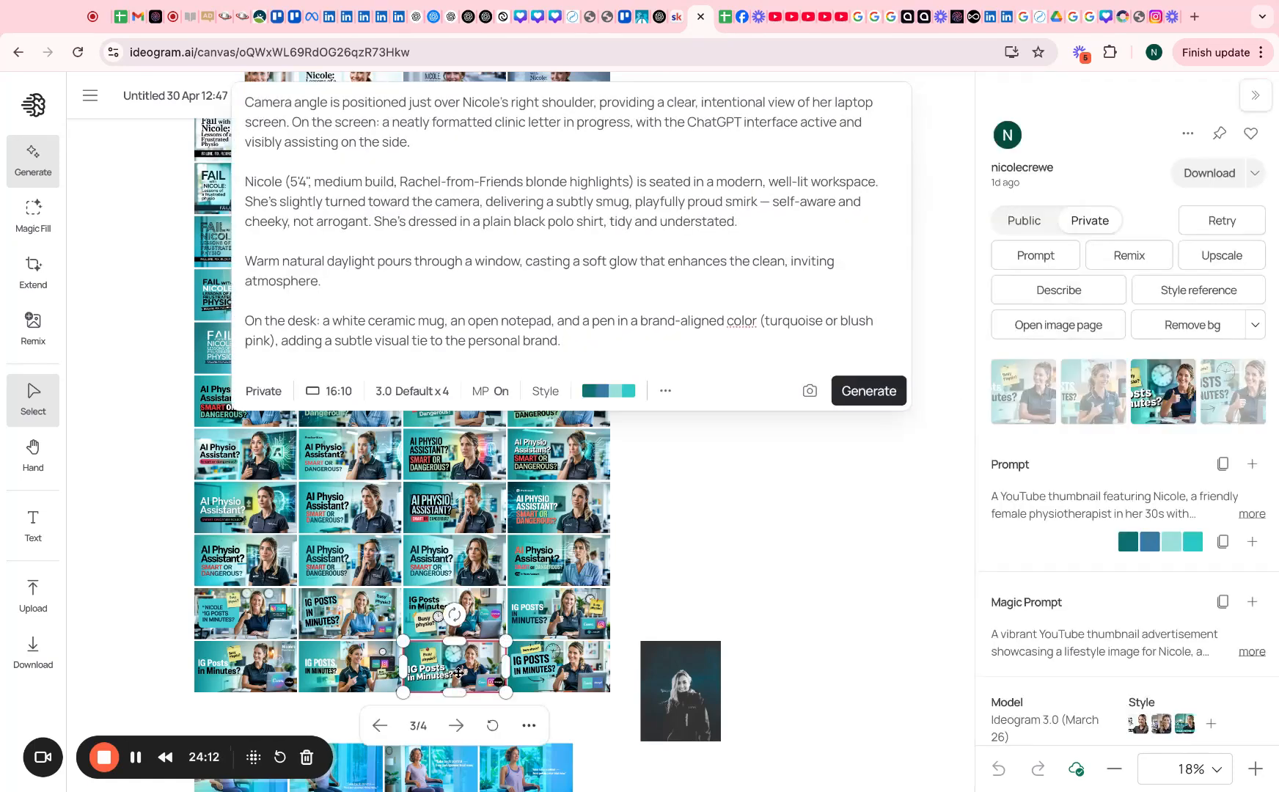
{"action": "left_click", "coordinate": [1190, 286]}
{"action": "scroll", "coordinate": [751, 552], "scroll_direction": "down", "scroll_amount": 10}
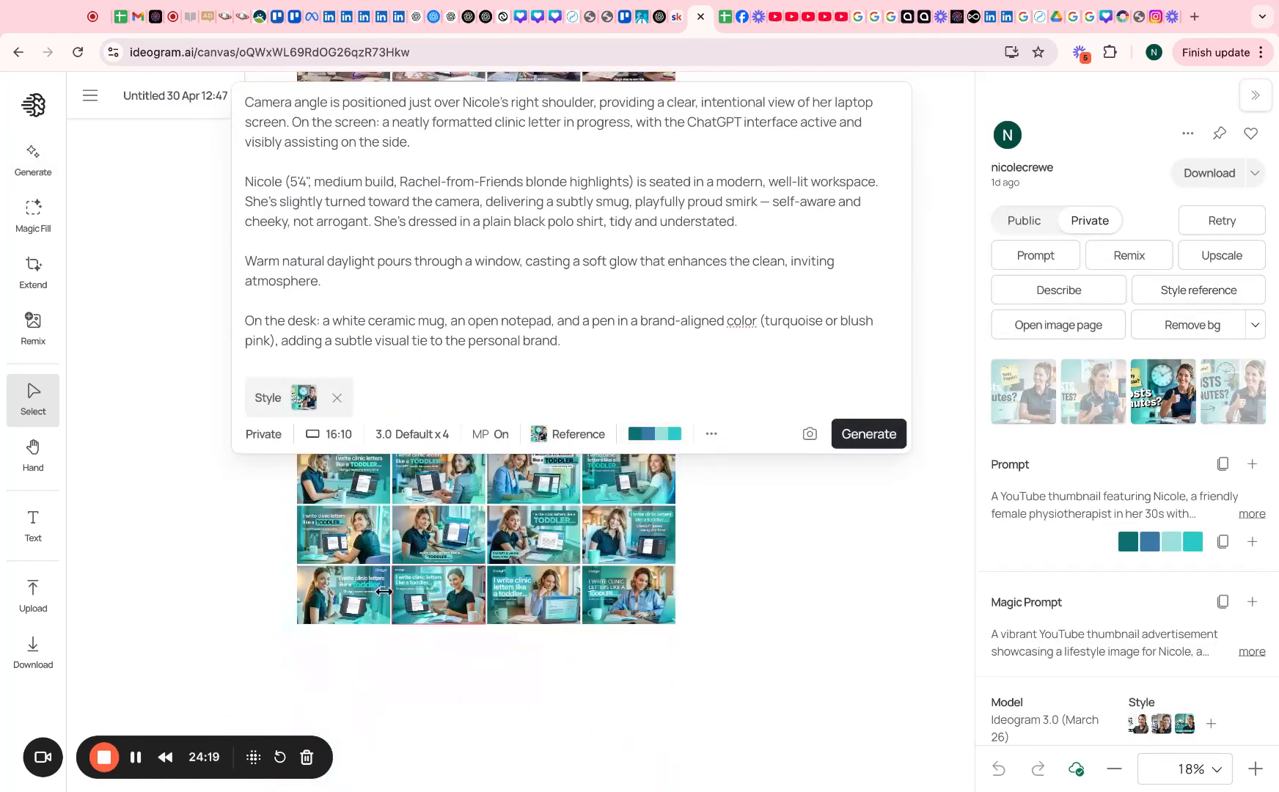
{"action": "left_click", "coordinate": [851, 436]}
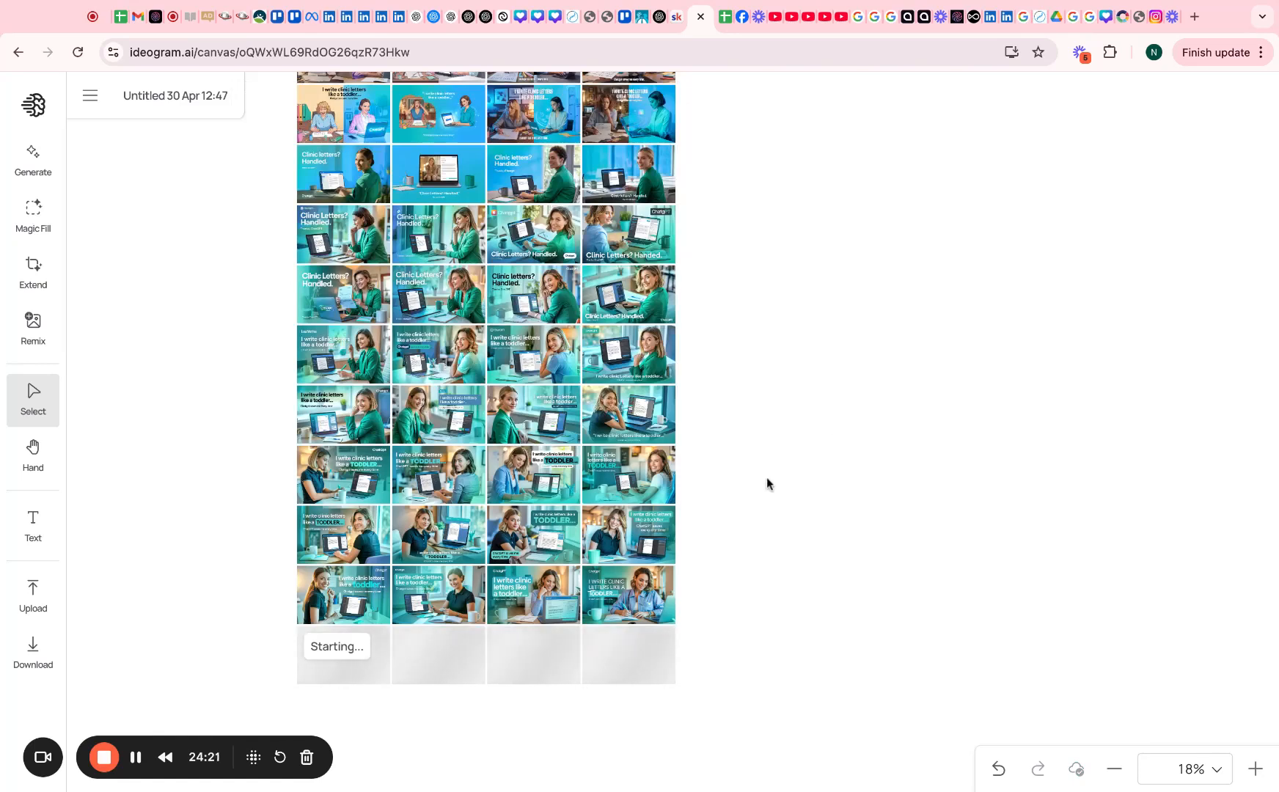
{"action": "scroll", "coordinate": [799, 617], "scroll_direction": "up", "scroll_amount": 5}
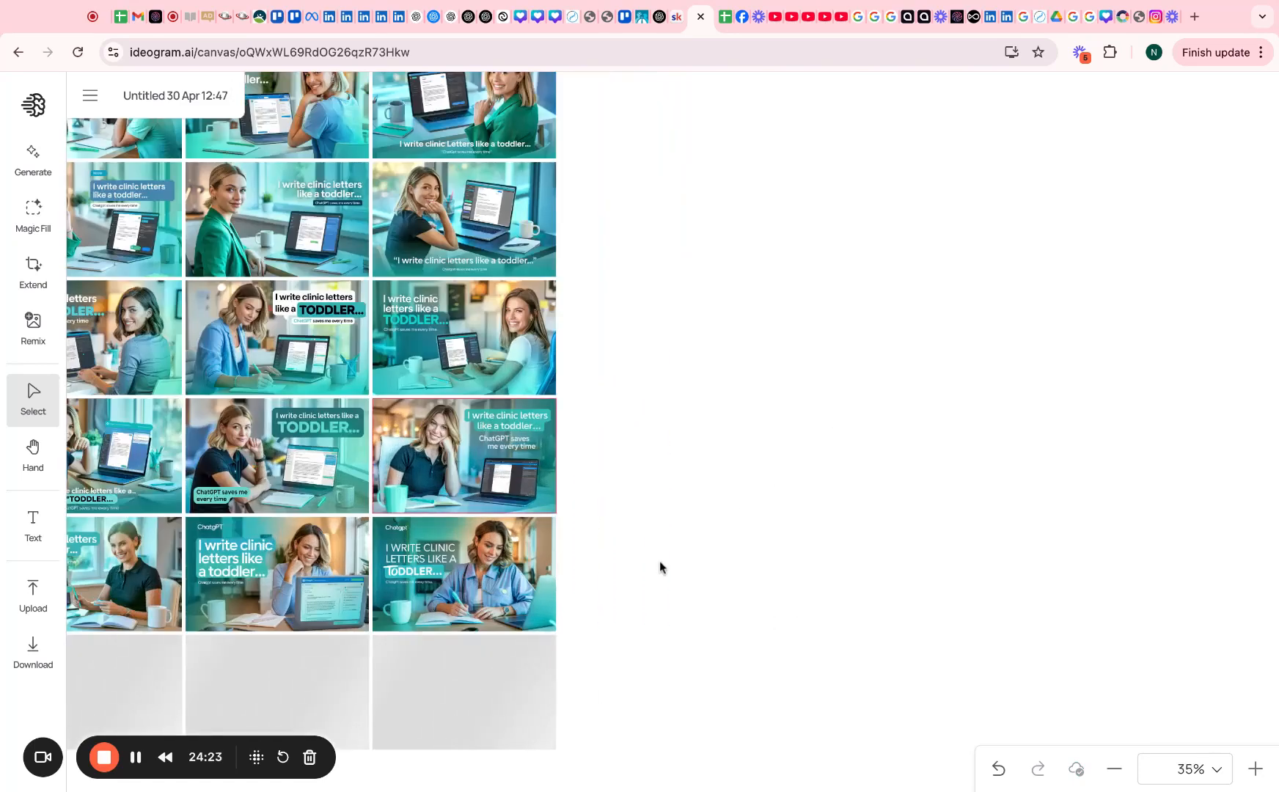
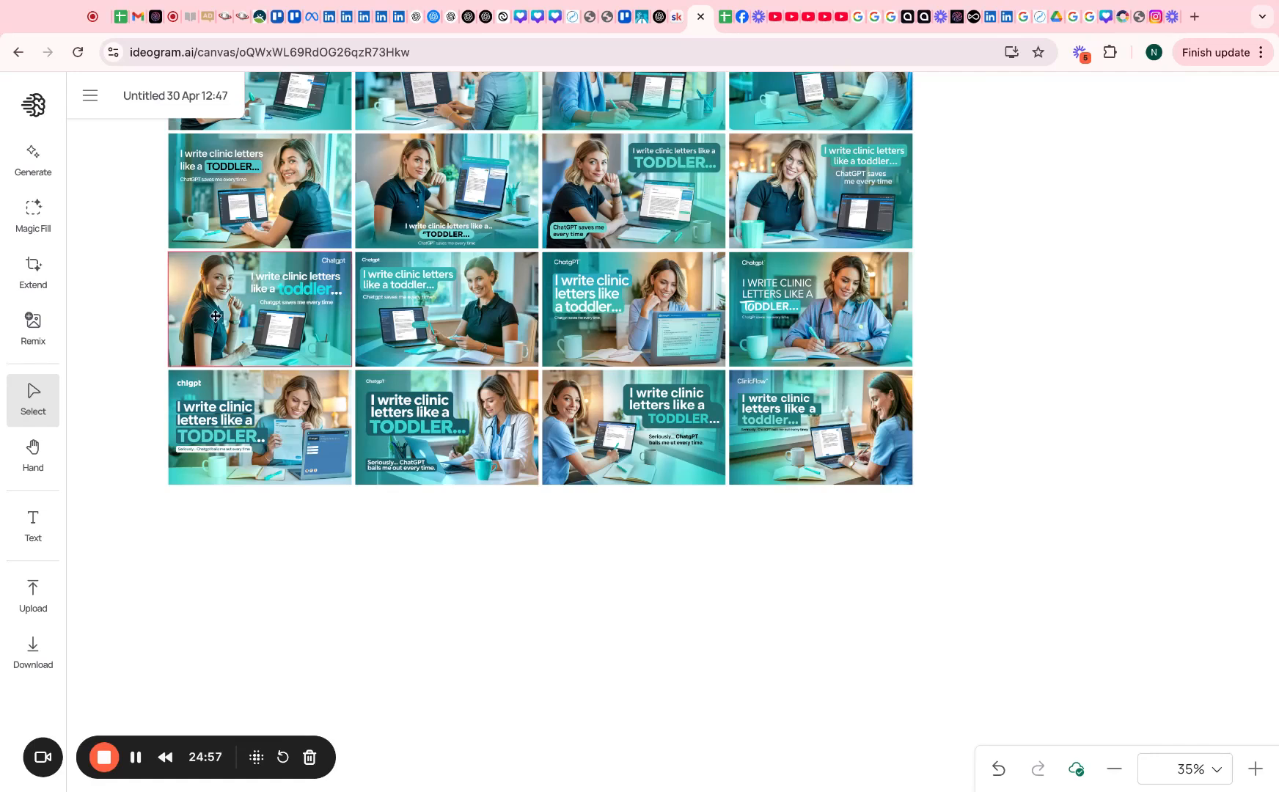
Expand the full prompt of the row-2 black polo ad and select its pose sentence
{"action": "left_click", "coordinate": [426, 449]}
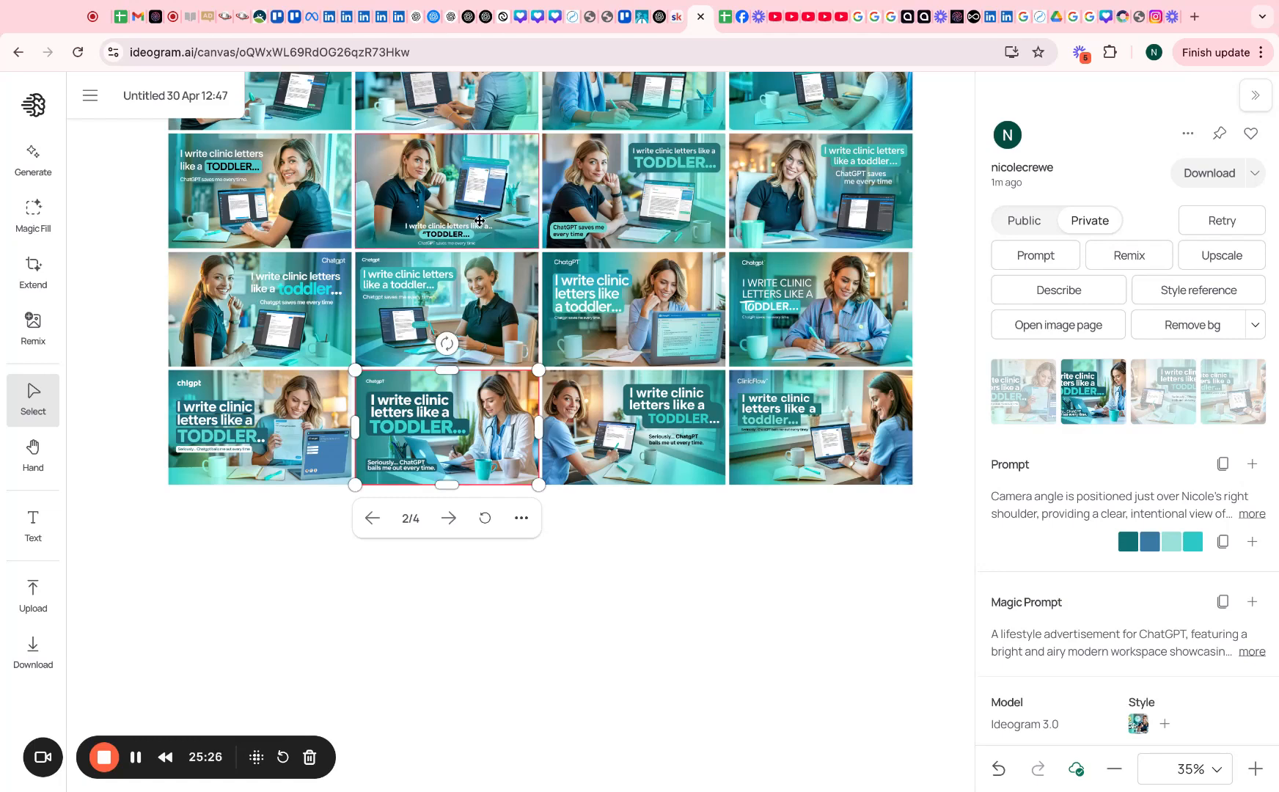
{"action": "left_click", "coordinate": [415, 198]}
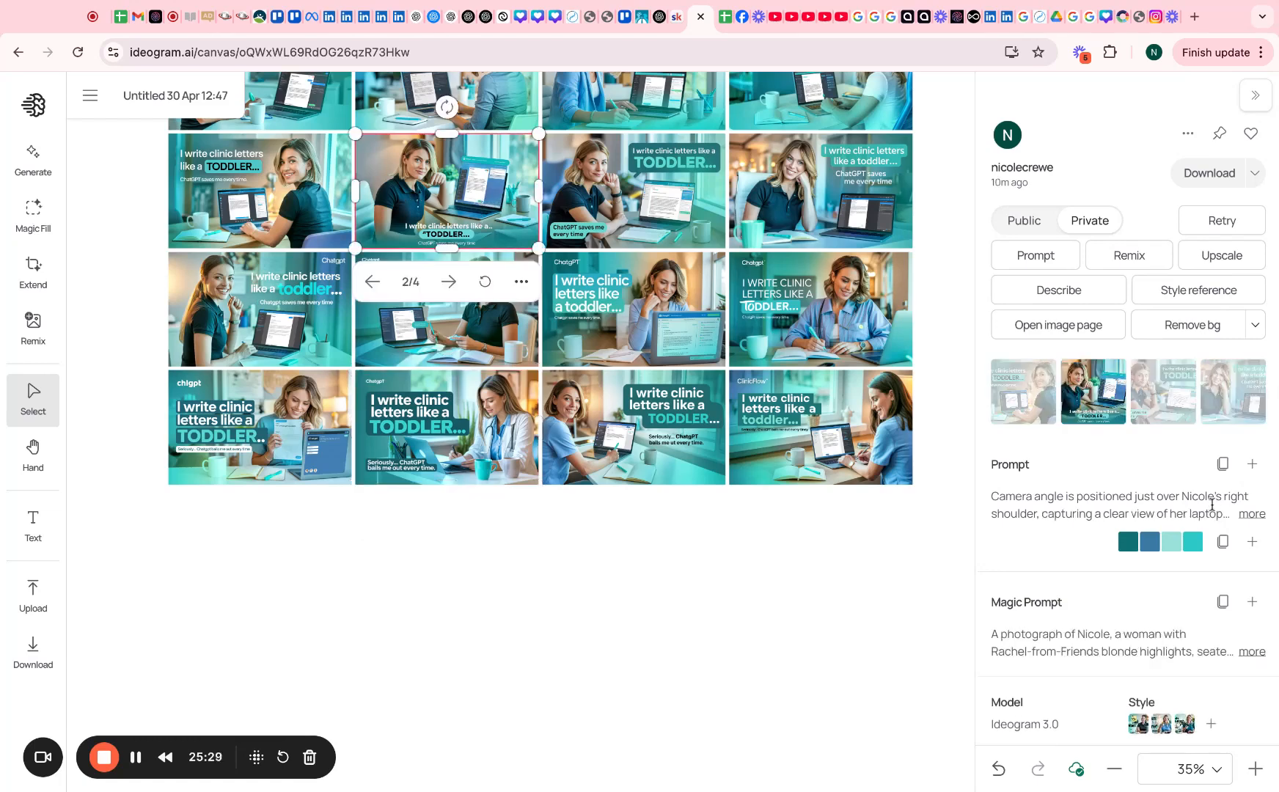
{"action": "left_click", "coordinate": [1252, 514]}
{"action": "scroll", "coordinate": [1188, 565], "scroll_direction": "down", "scroll_amount": 2}
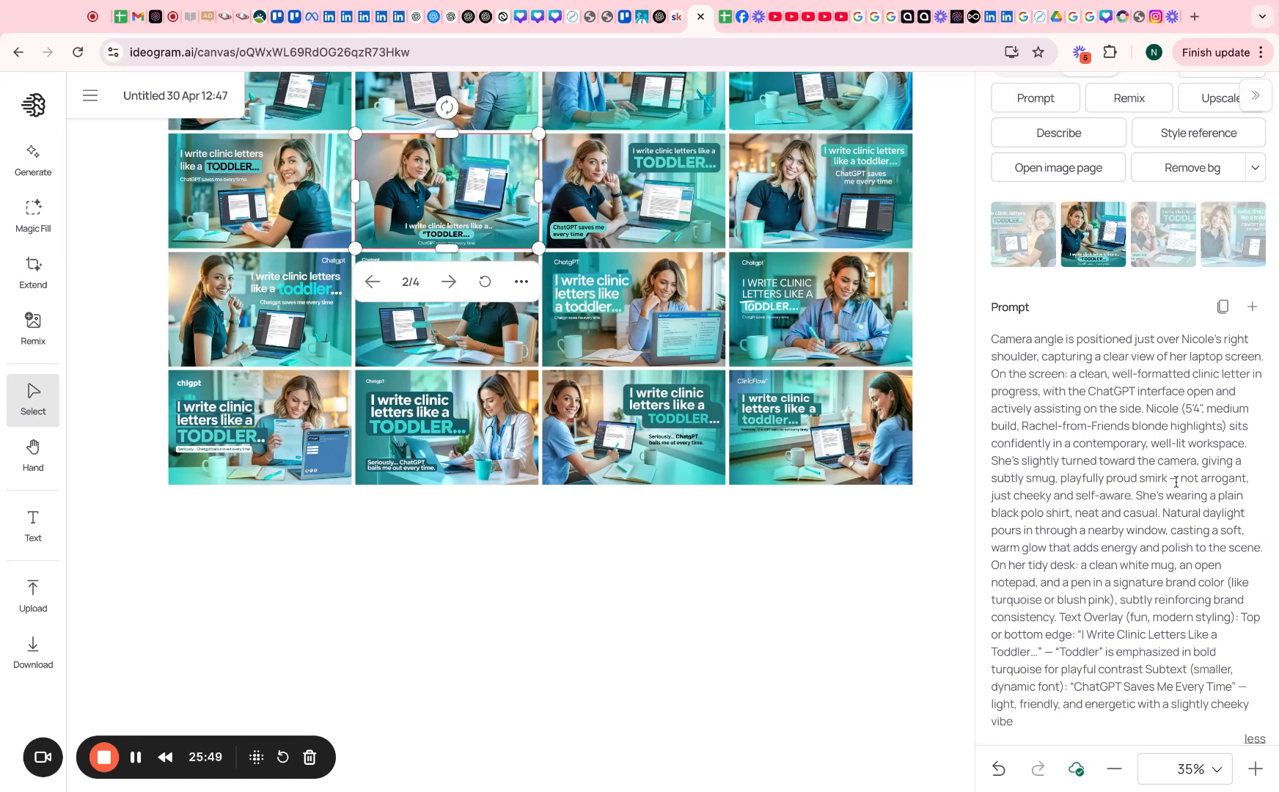
{"action": "mouse_move", "coordinate": [1250, 478]}
{"action": "left_mouse_down"}
{"action": "mouse_move", "coordinate": [1208, 425]}
{"action": "mouse_move", "coordinate": [1146, 408]}
{"action": "left_mouse_up"}
{"action": "key", "text": "super+c"}
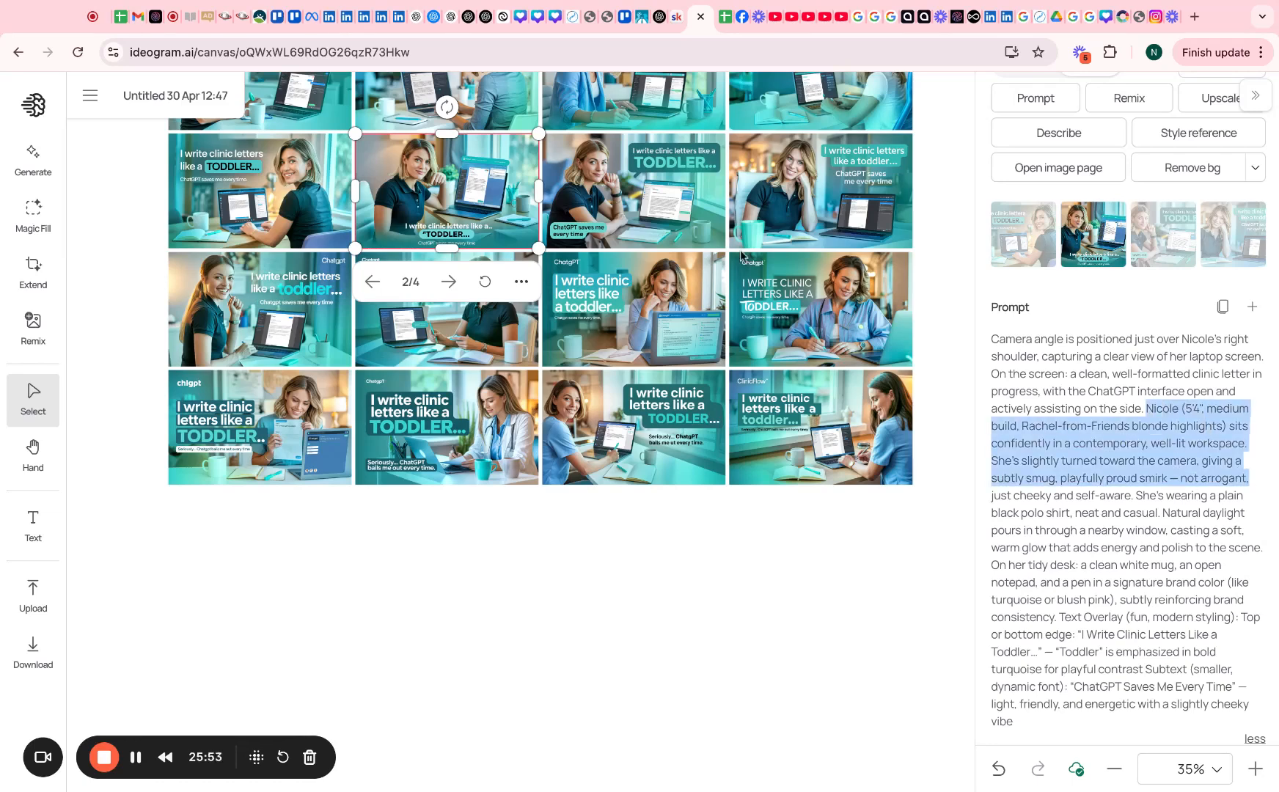
{"action": "left_click", "coordinate": [33, 158]}
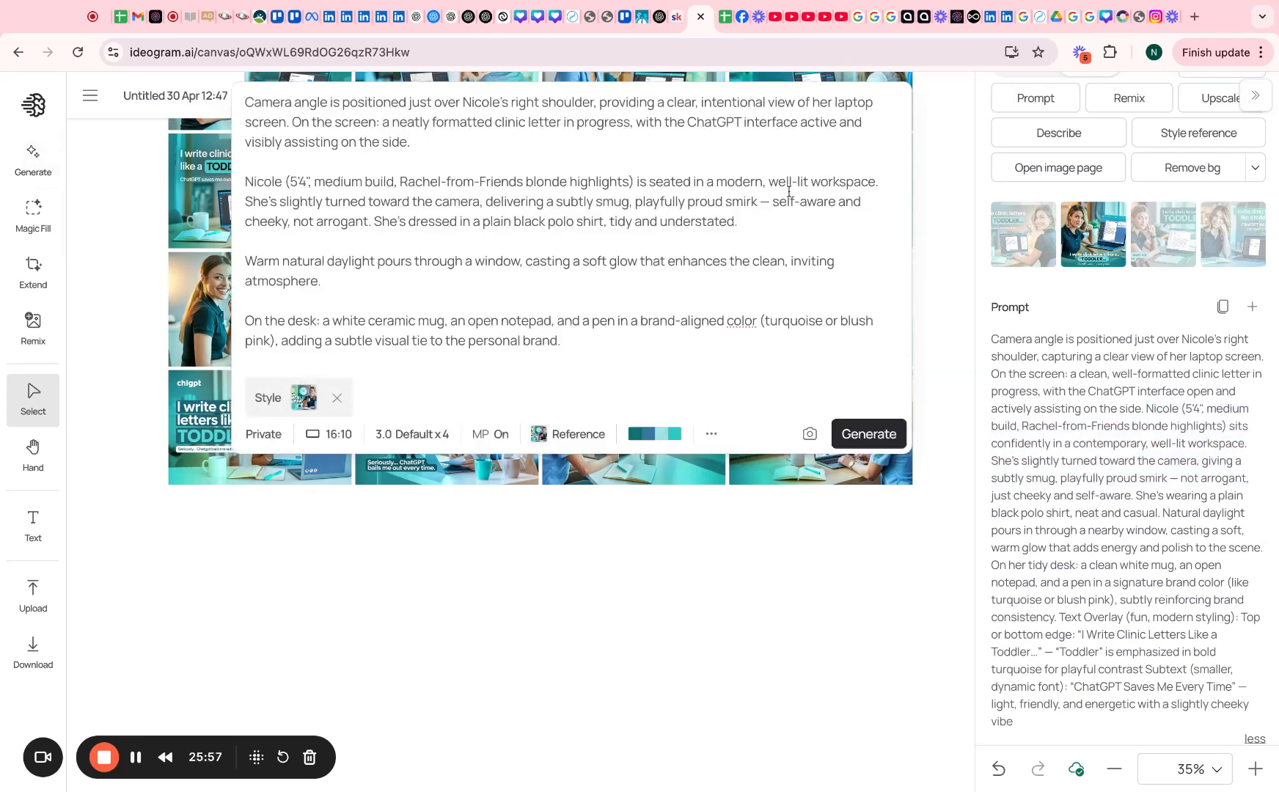
Replace the pose passage with the 'sits confidently' wording and change 'slightly turned' to 'is looking'
{"action": "left_click_drag", "start_coordinate": [884, 182], "coordinate": [300, 182]}
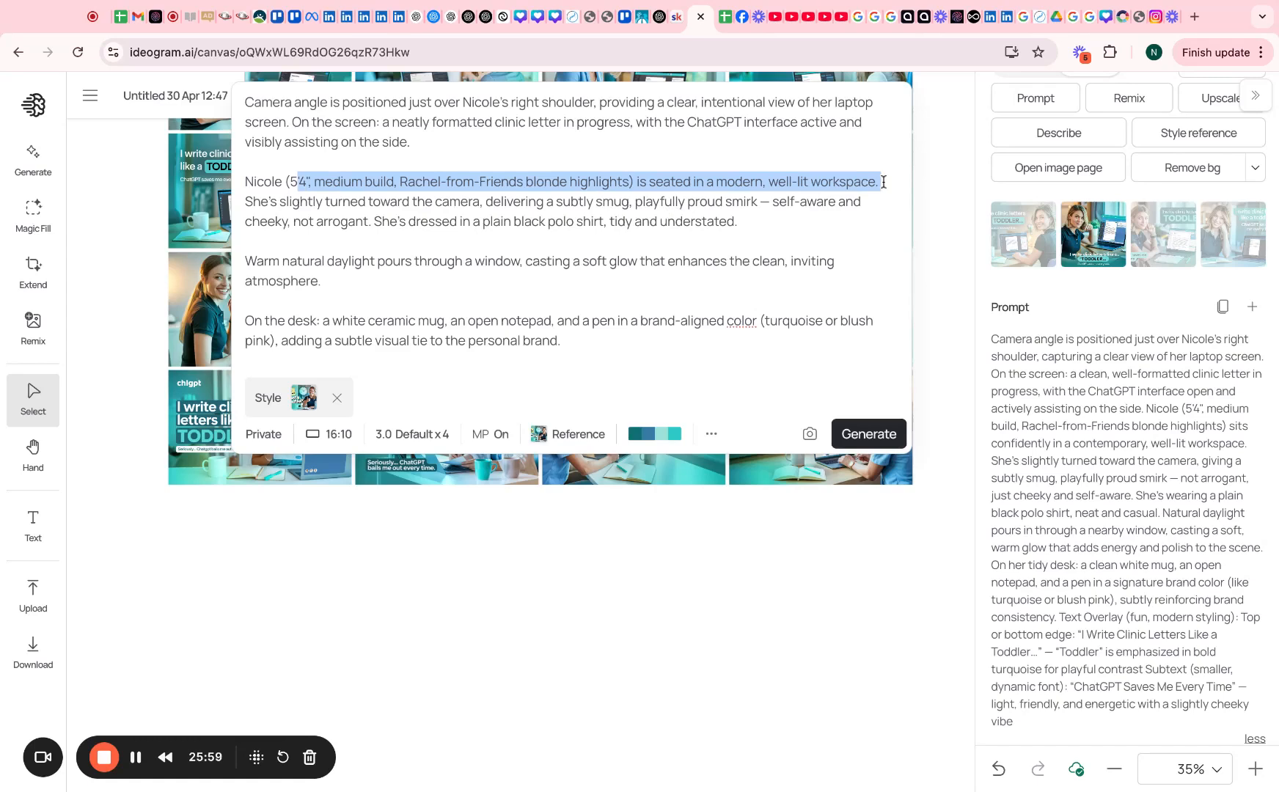
{"action": "left_click", "coordinate": [371, 224], "text": "shift"}
{"action": "key", "text": "super+v"}
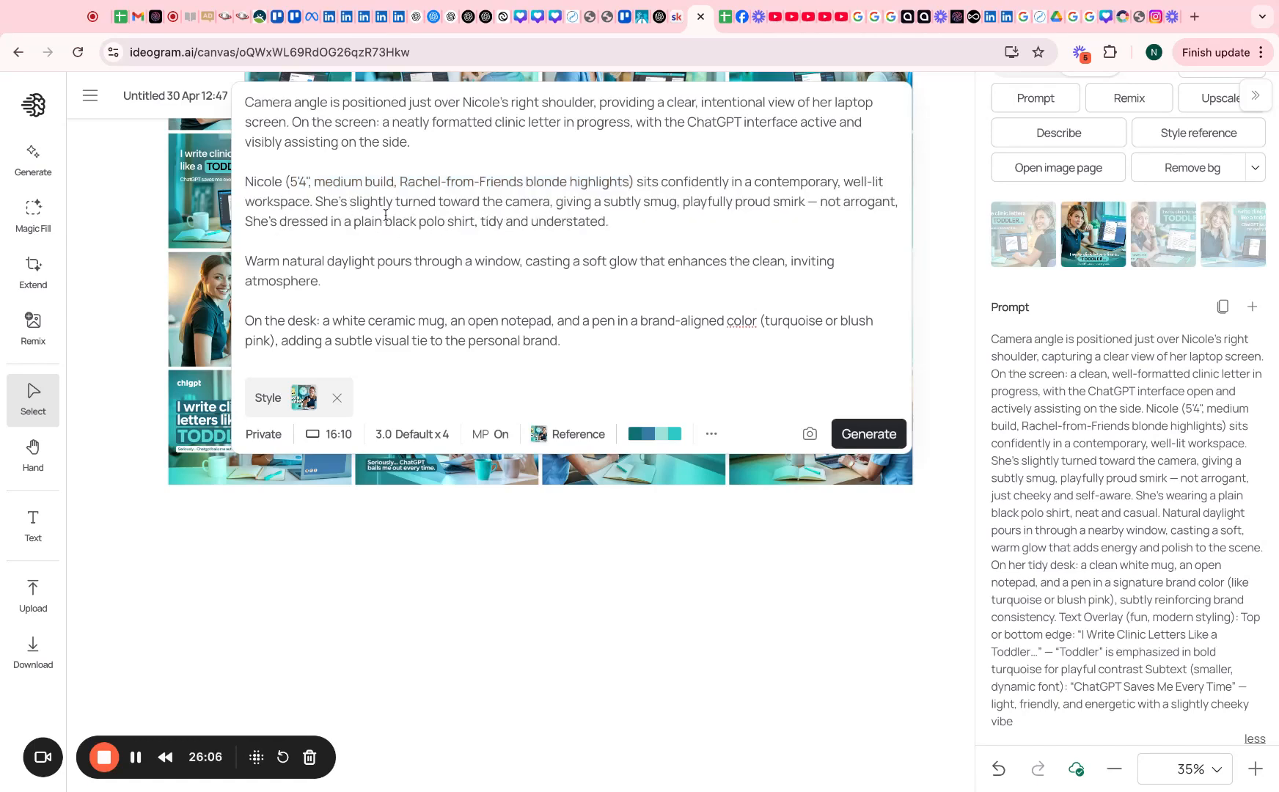
{"action": "left_click_drag", "start_coordinate": [349, 202], "coordinate": [436, 201]}
{"action": "type", "text": "is looking"}
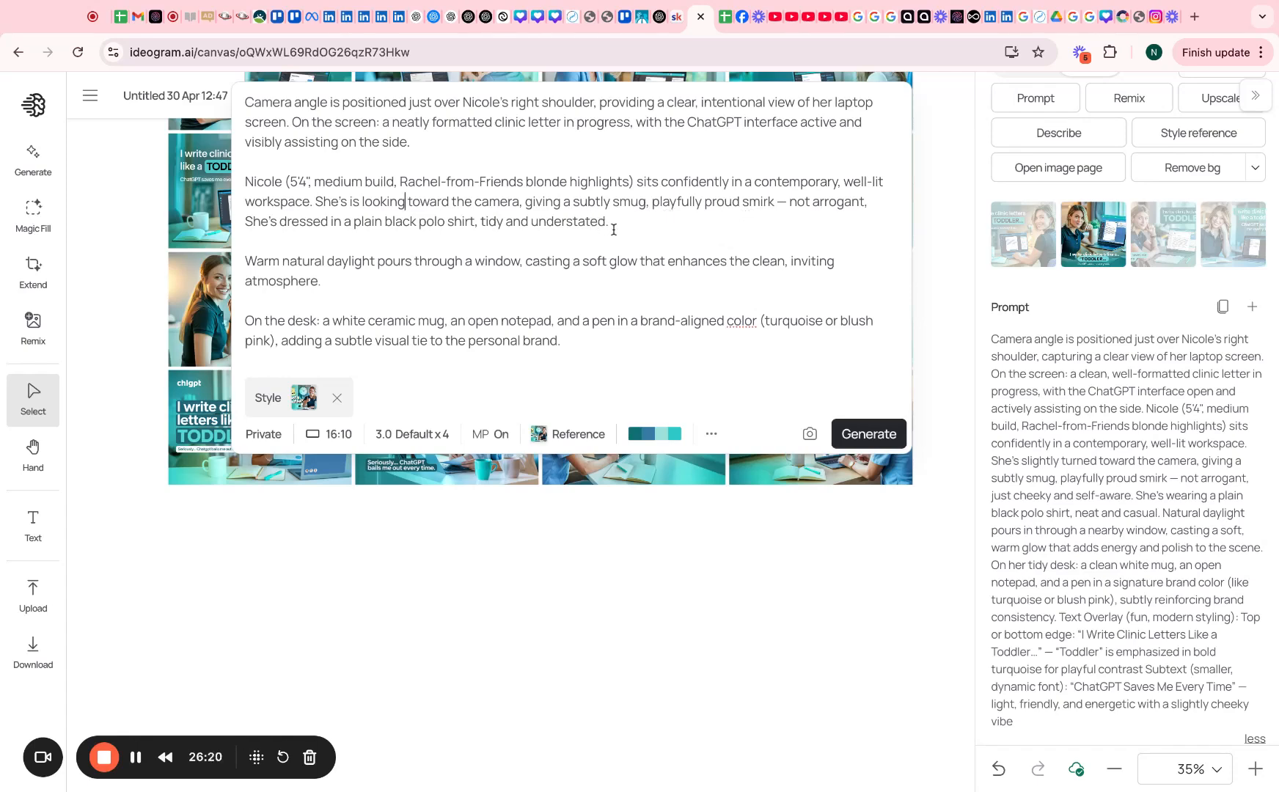
{"action": "scroll", "coordinate": [802, 324], "scroll_direction": "down", "scroll_amount": 2}
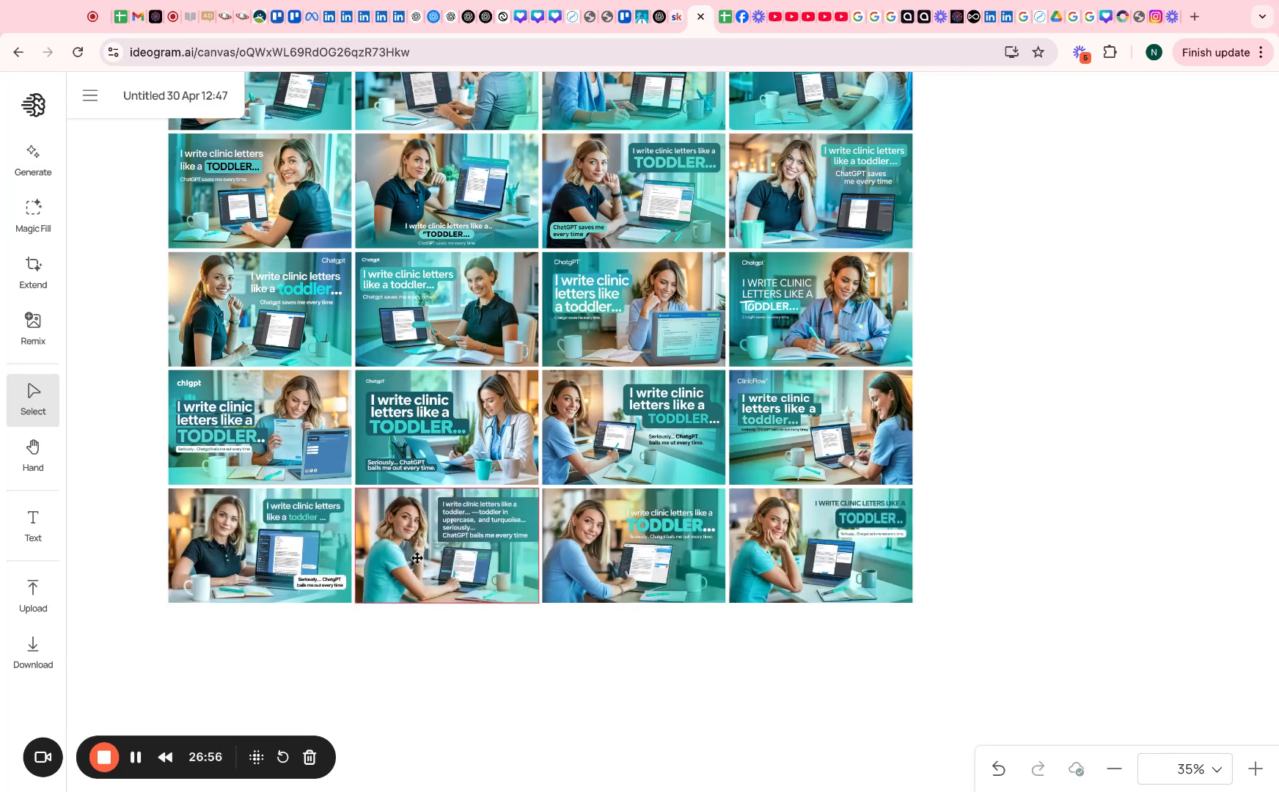
Reuse the bold TODDLER ad's prompt with the left-column ad as style reference, generating four images
{"action": "left_click", "coordinate": [457, 439]}
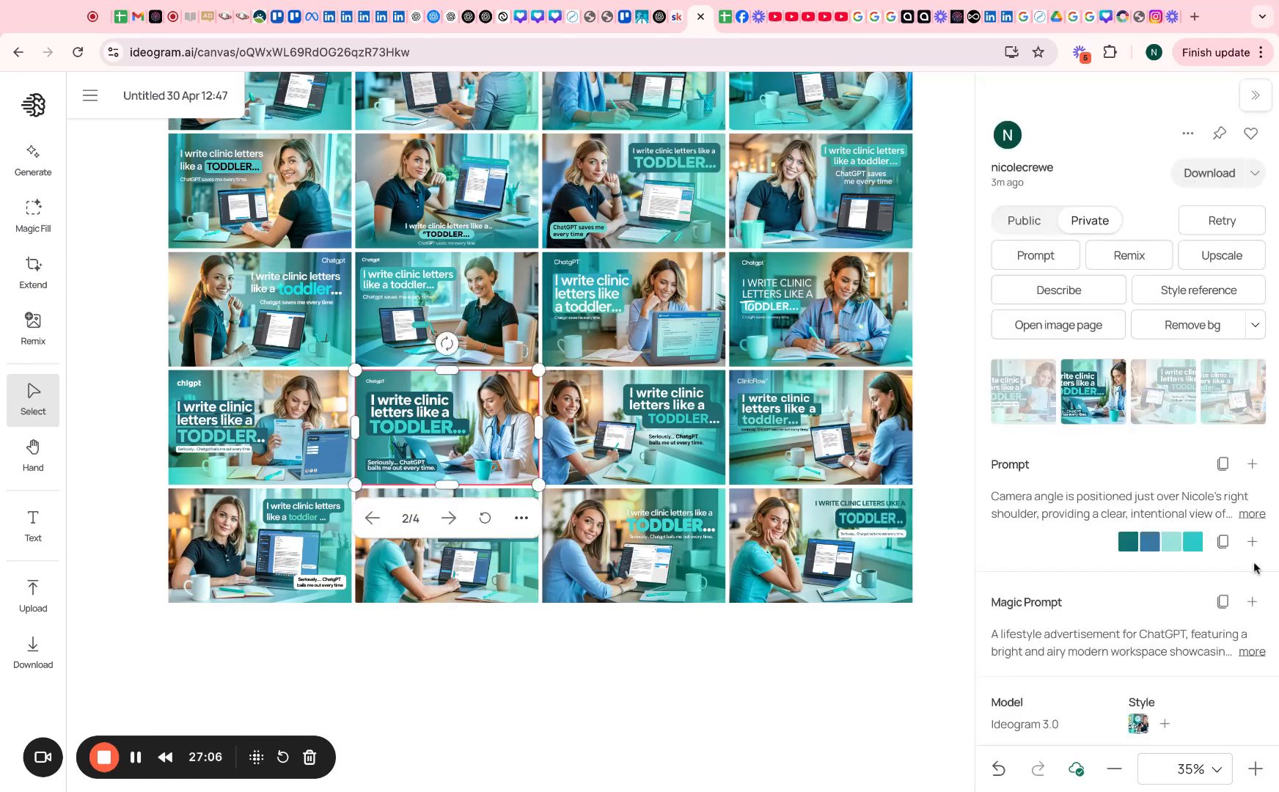
{"action": "left_click", "coordinate": [1253, 465]}
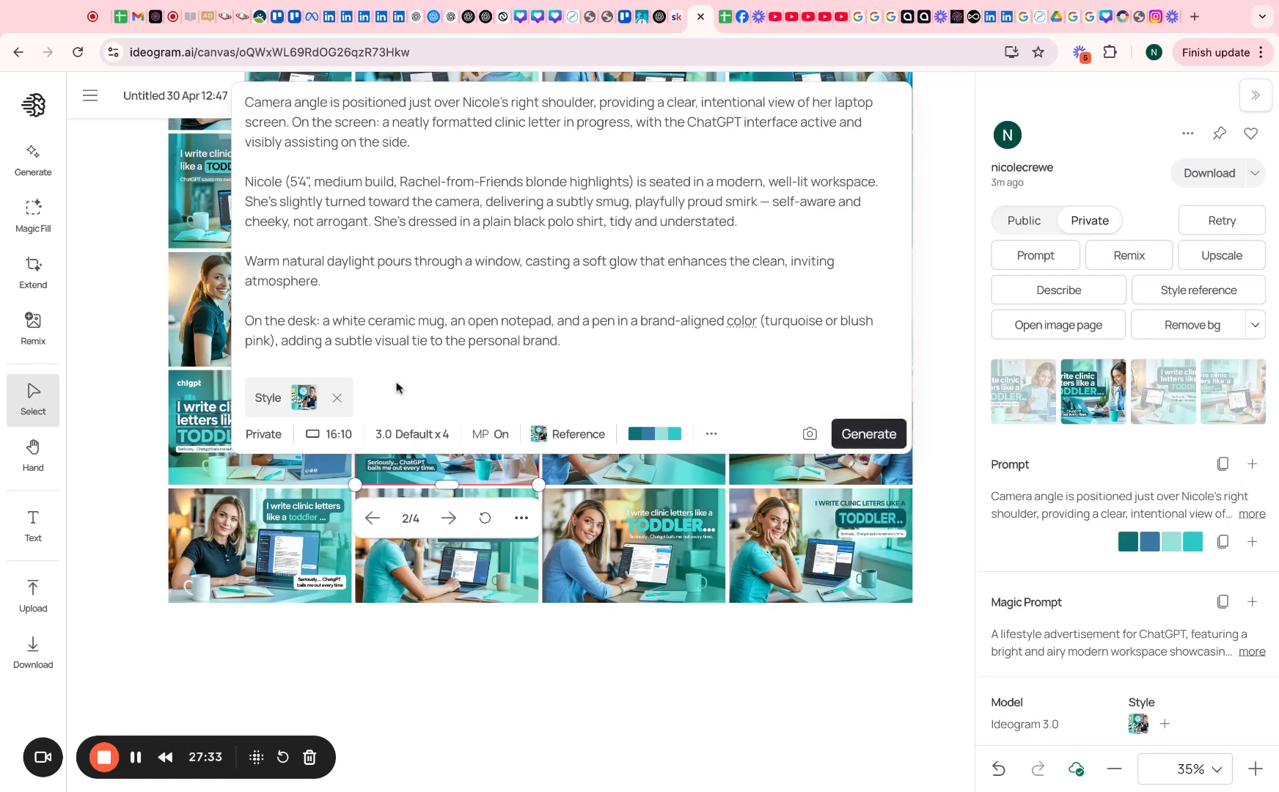
{"action": "left_click", "coordinate": [337, 403]}
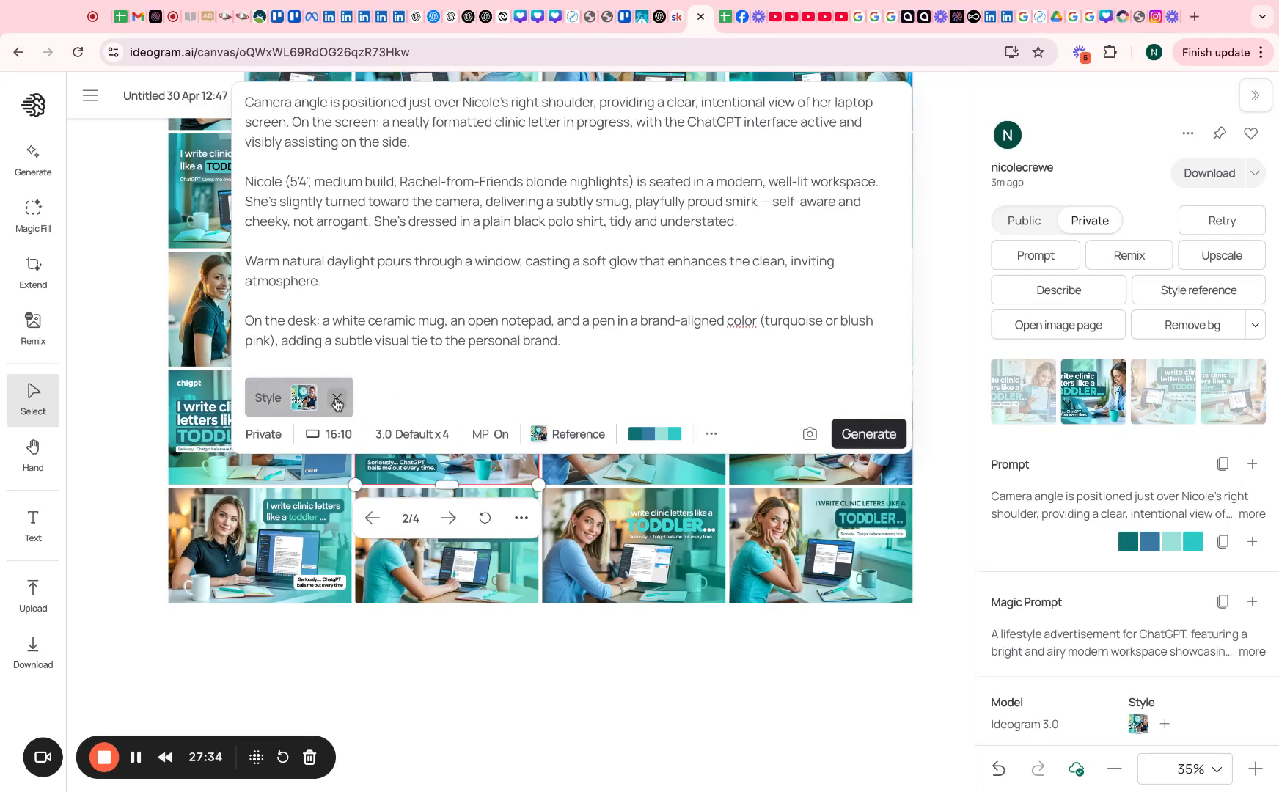
{"action": "left_click", "coordinate": [173, 282]}
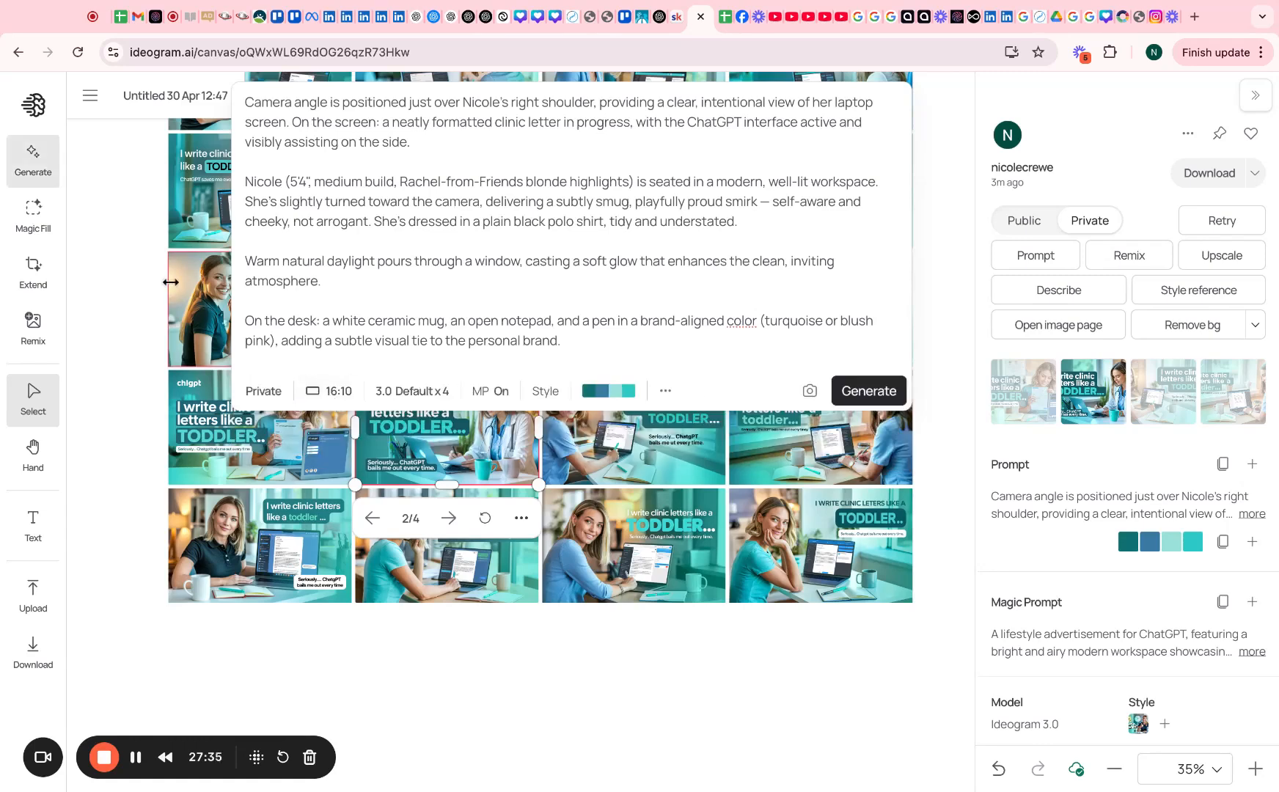
{"action": "left_click", "coordinate": [1213, 289]}
{"action": "left_click", "coordinate": [869, 391]}
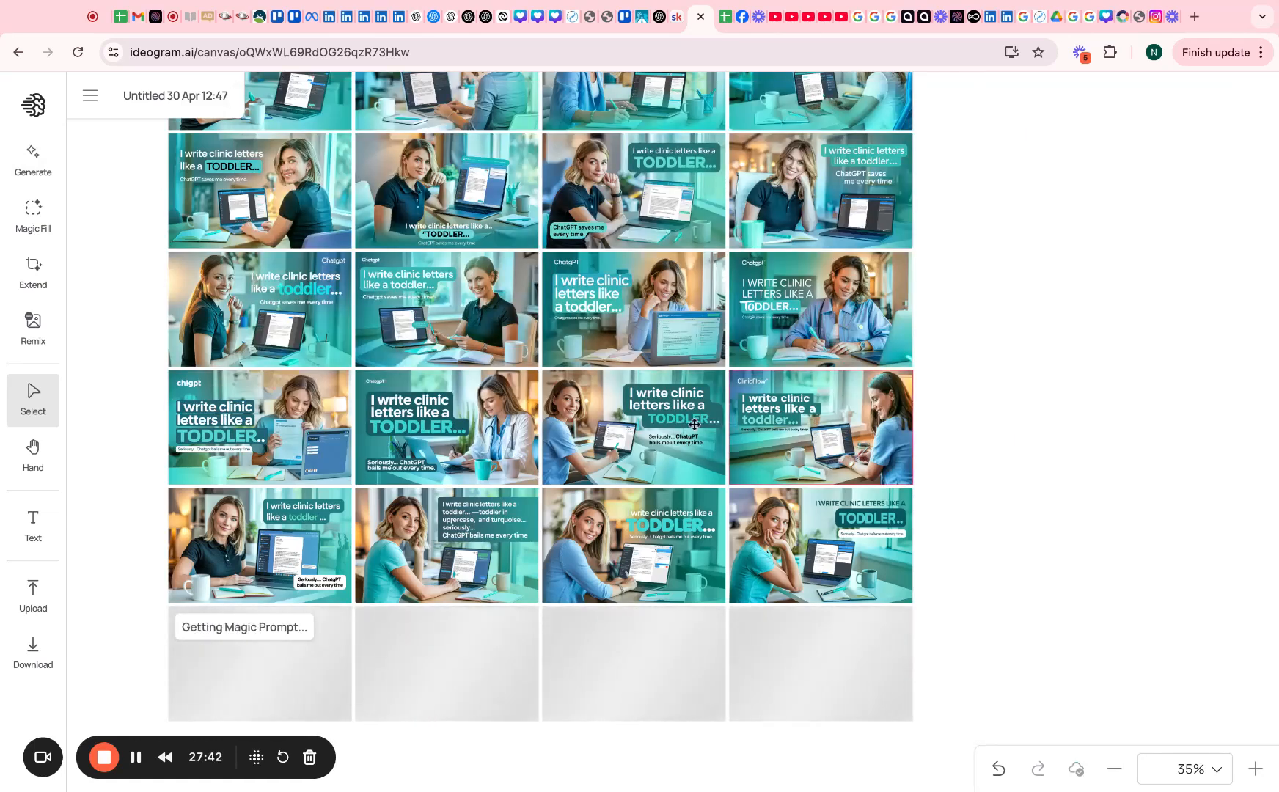
Insert 'in a low' after 'highlights' in the TODDLER ad's prompt and generate four variations
{"action": "scroll", "coordinate": [520, 494], "scroll_direction": "down", "scroll_amount": 3}
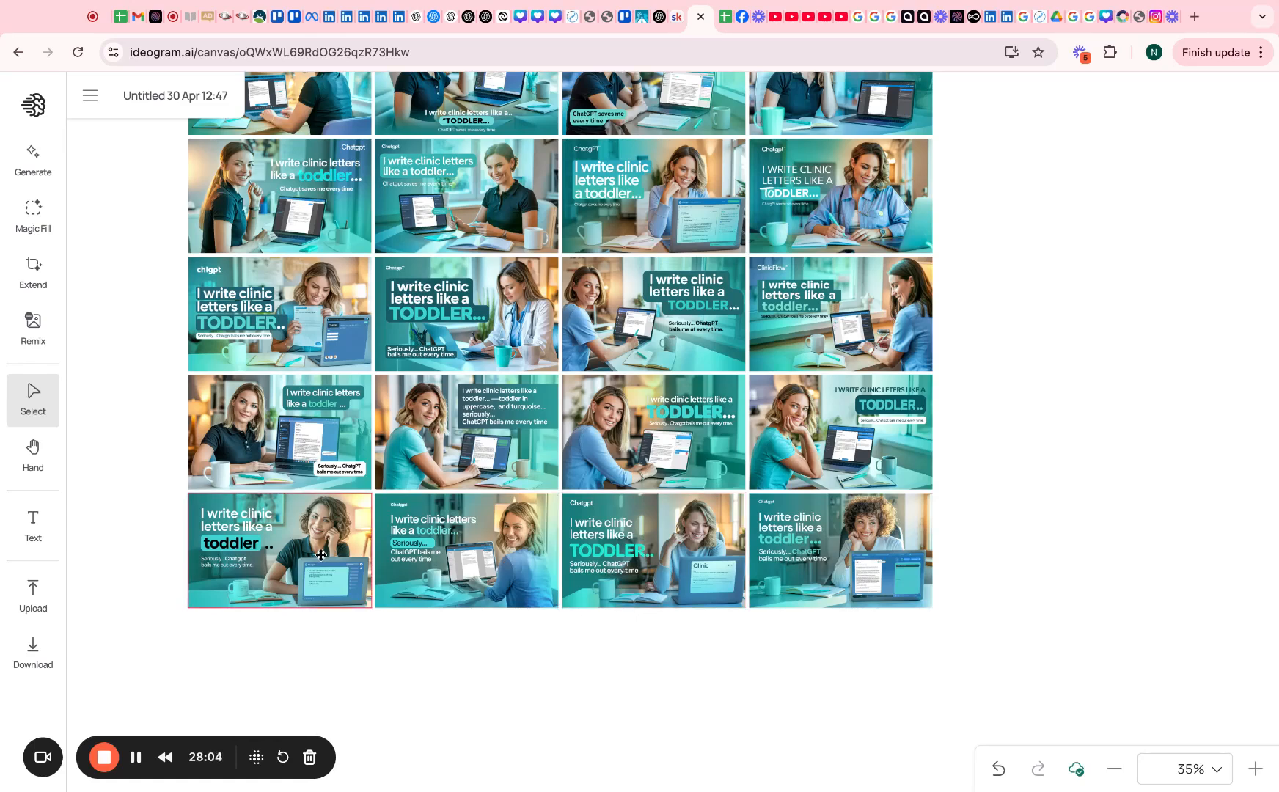
{"action": "left_click", "coordinate": [497, 317]}
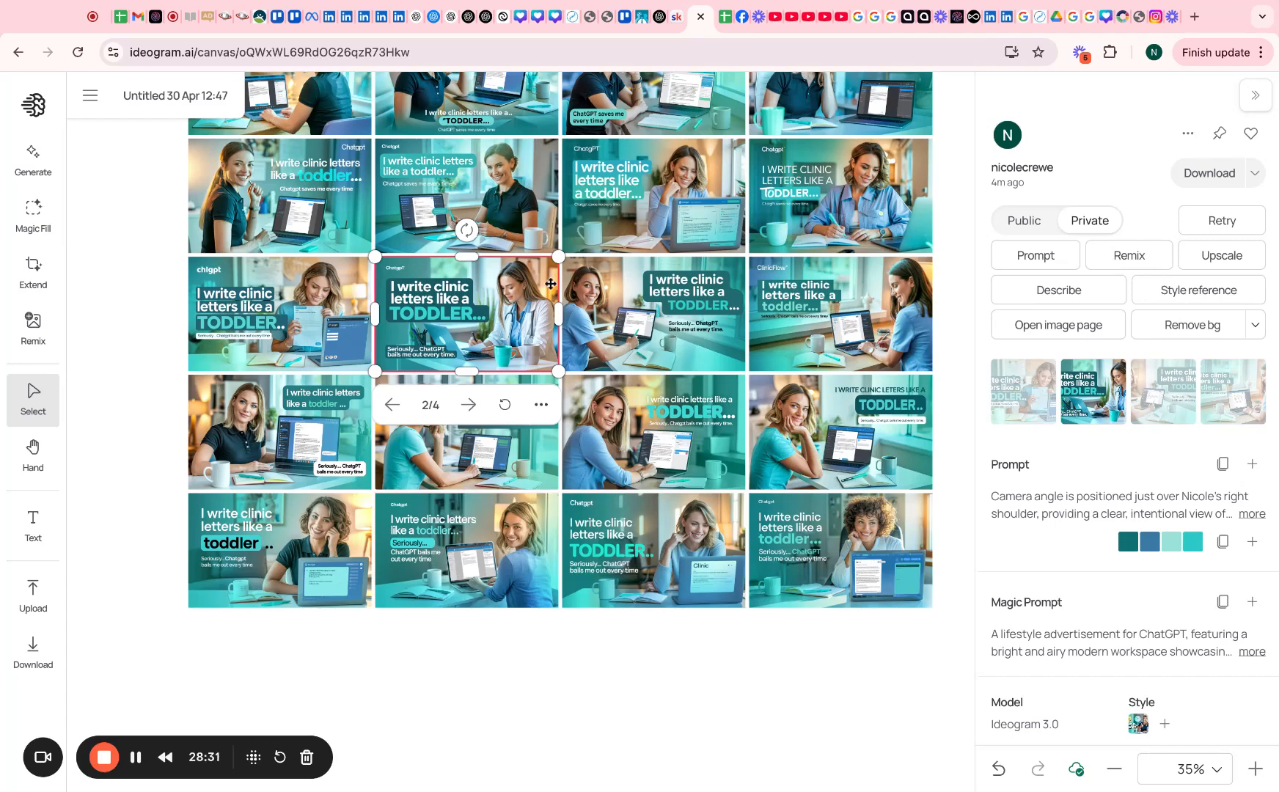
{"action": "left_click", "coordinate": [1252, 463]}
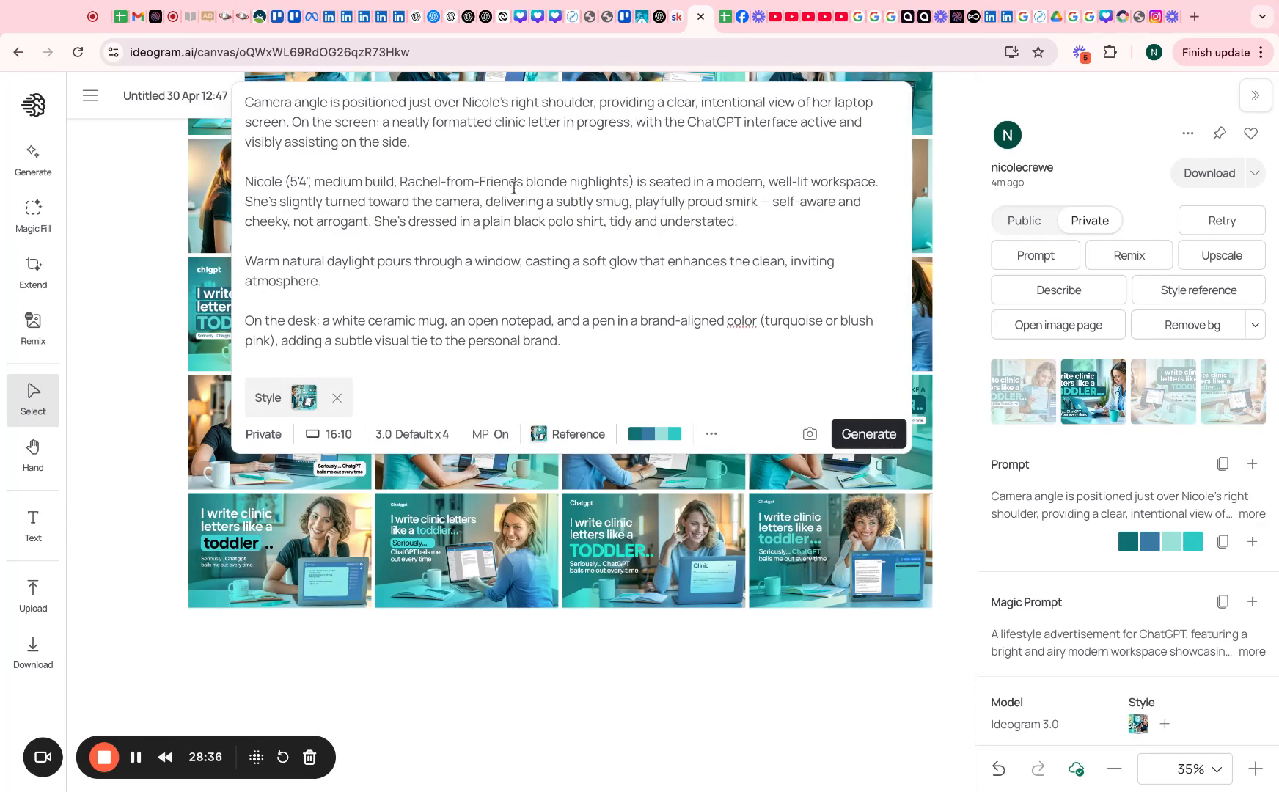
{"action": "type", "text": "in a lo"}
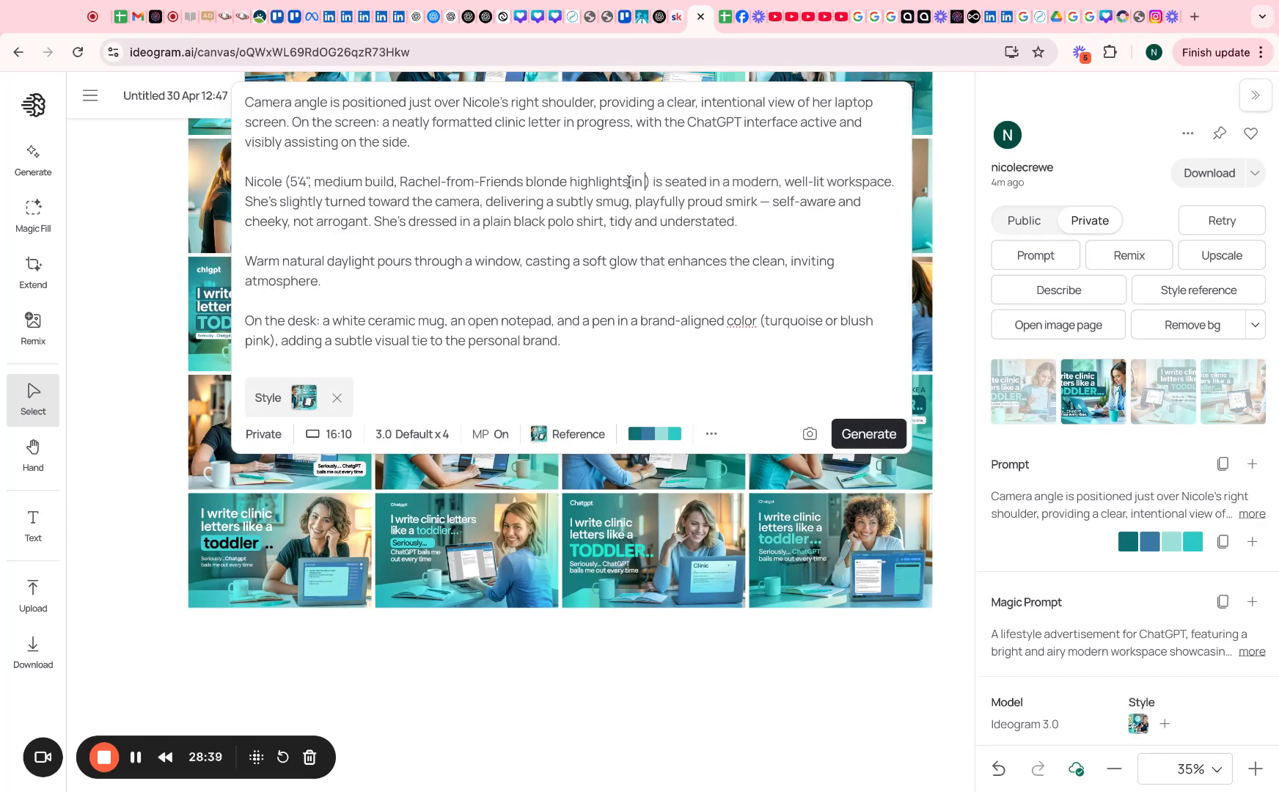
{"action": "type", "text": "w"}
{"action": "left_click", "coordinate": [857, 434]}
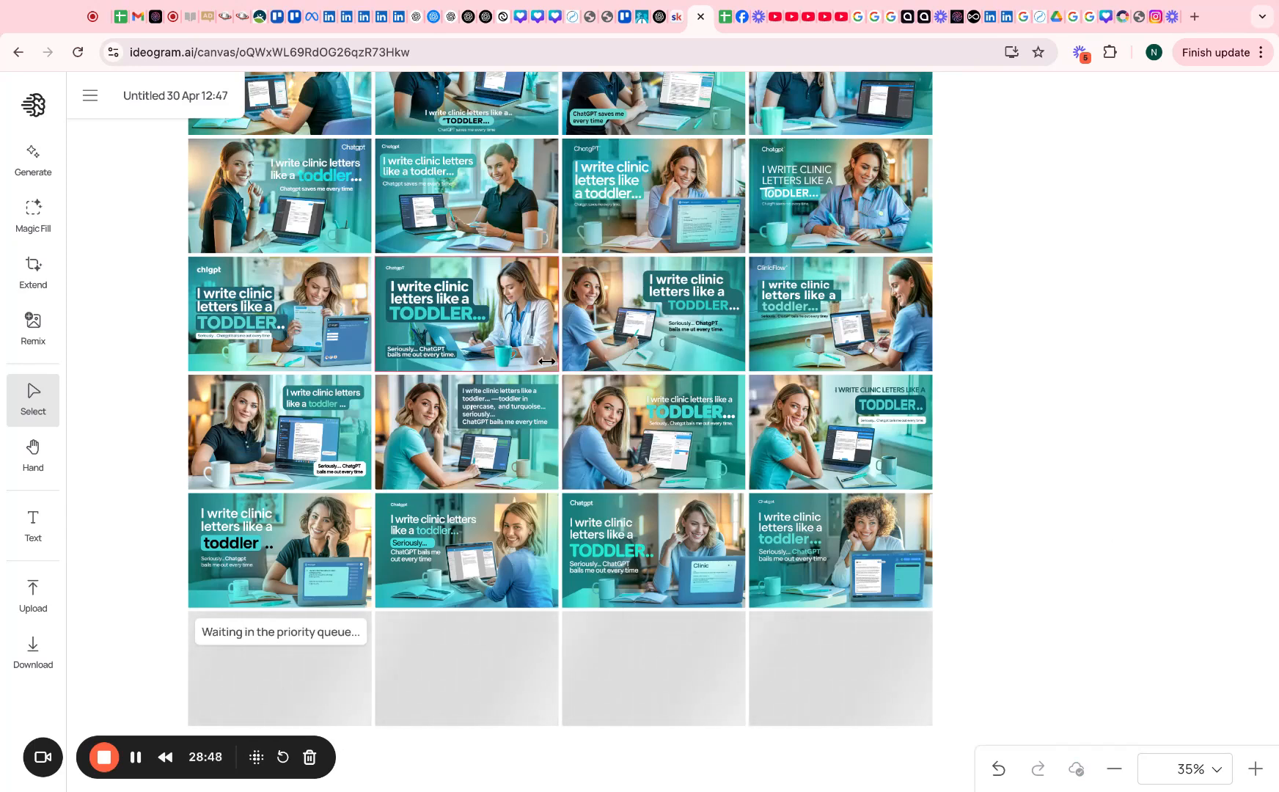
Review the newest row of ads and load the third row-four ad's prompt into the composer
{"action": "scroll", "coordinate": [547, 361], "scroll_direction": "down", "scroll_amount": 2}
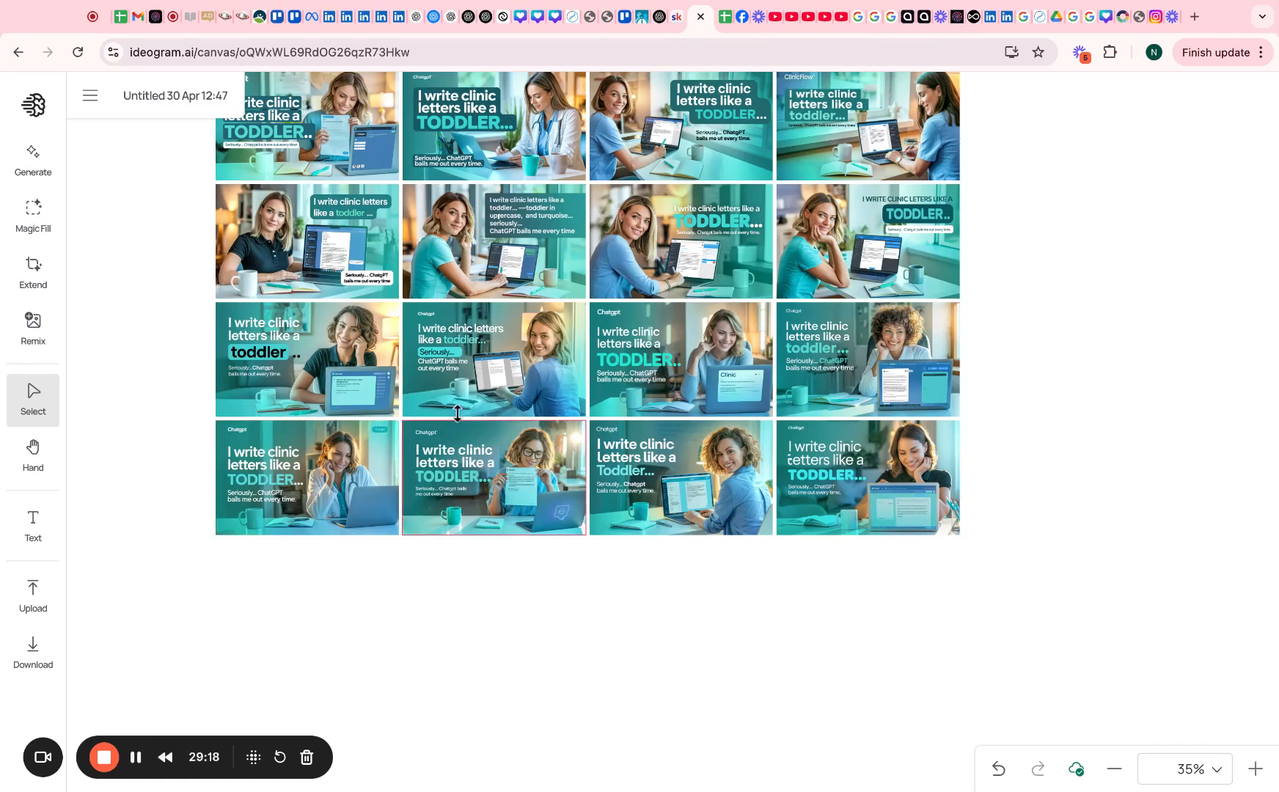
{"action": "left_click", "coordinate": [358, 476]}
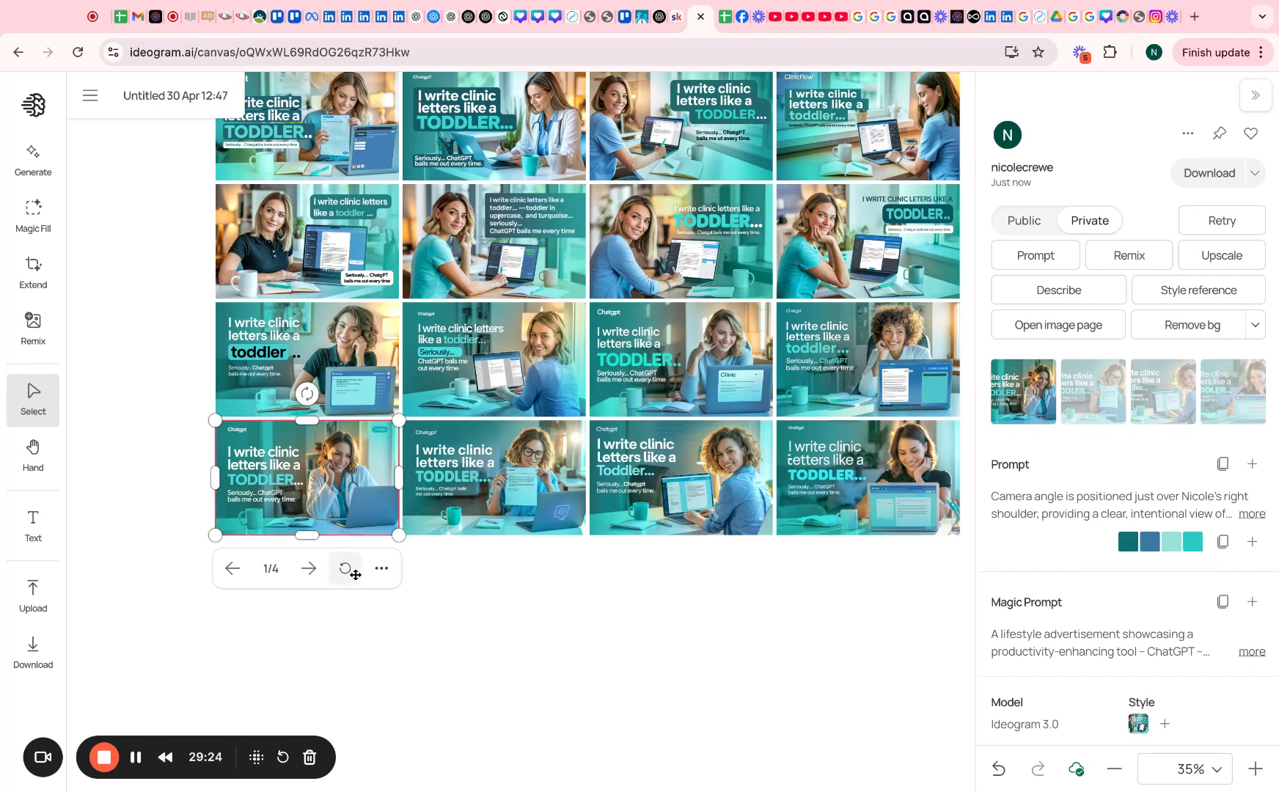
{"action": "left_click", "coordinate": [536, 582]}
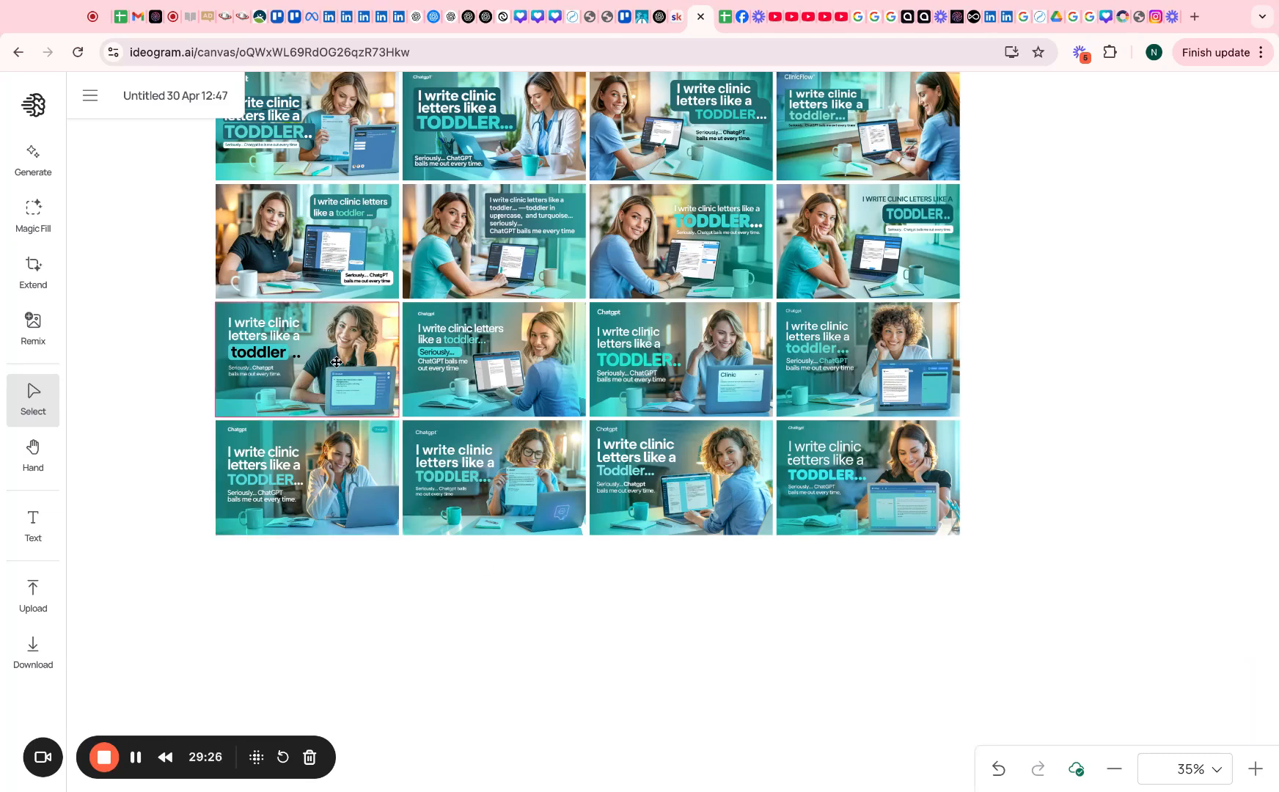
{"action": "left_click", "coordinate": [493, 351]}
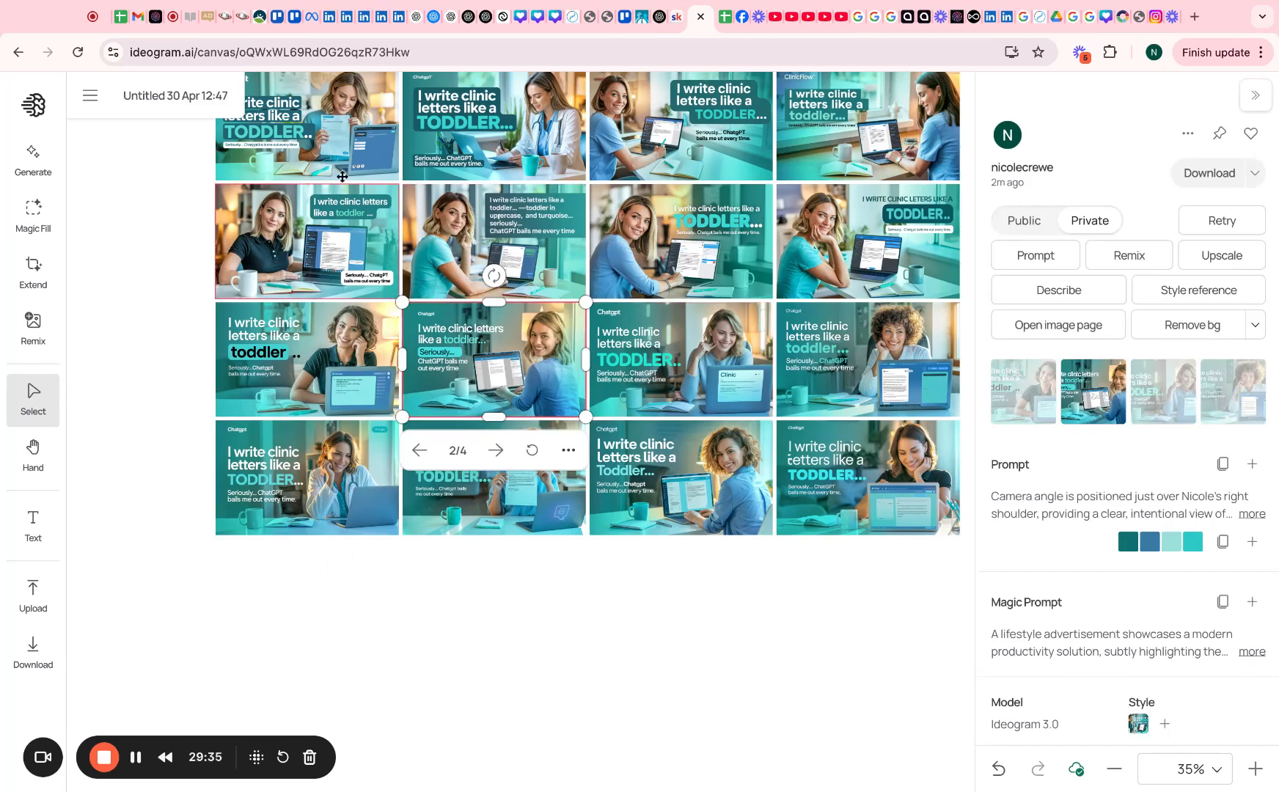
{"action": "scroll", "coordinate": [343, 205], "scroll_direction": "up", "scroll_amount": 2}
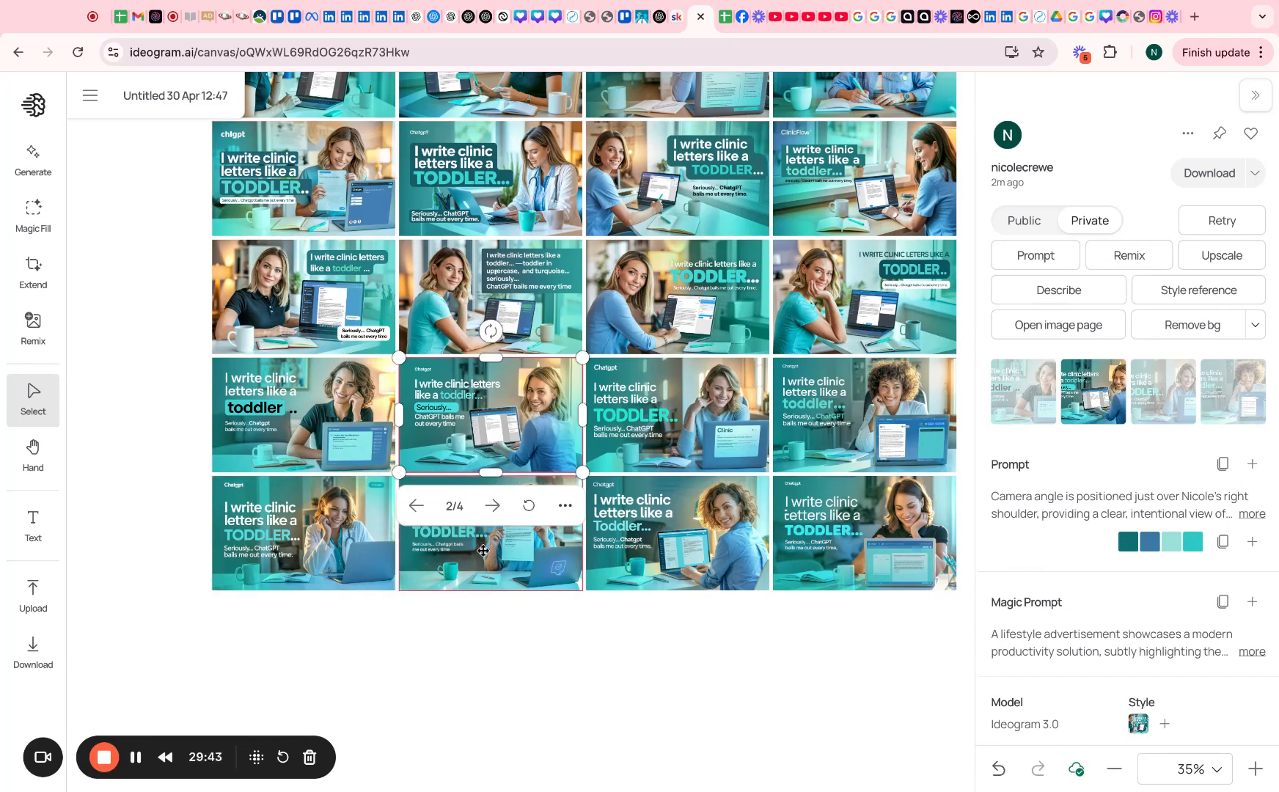
{"action": "left_click", "coordinate": [672, 426]}
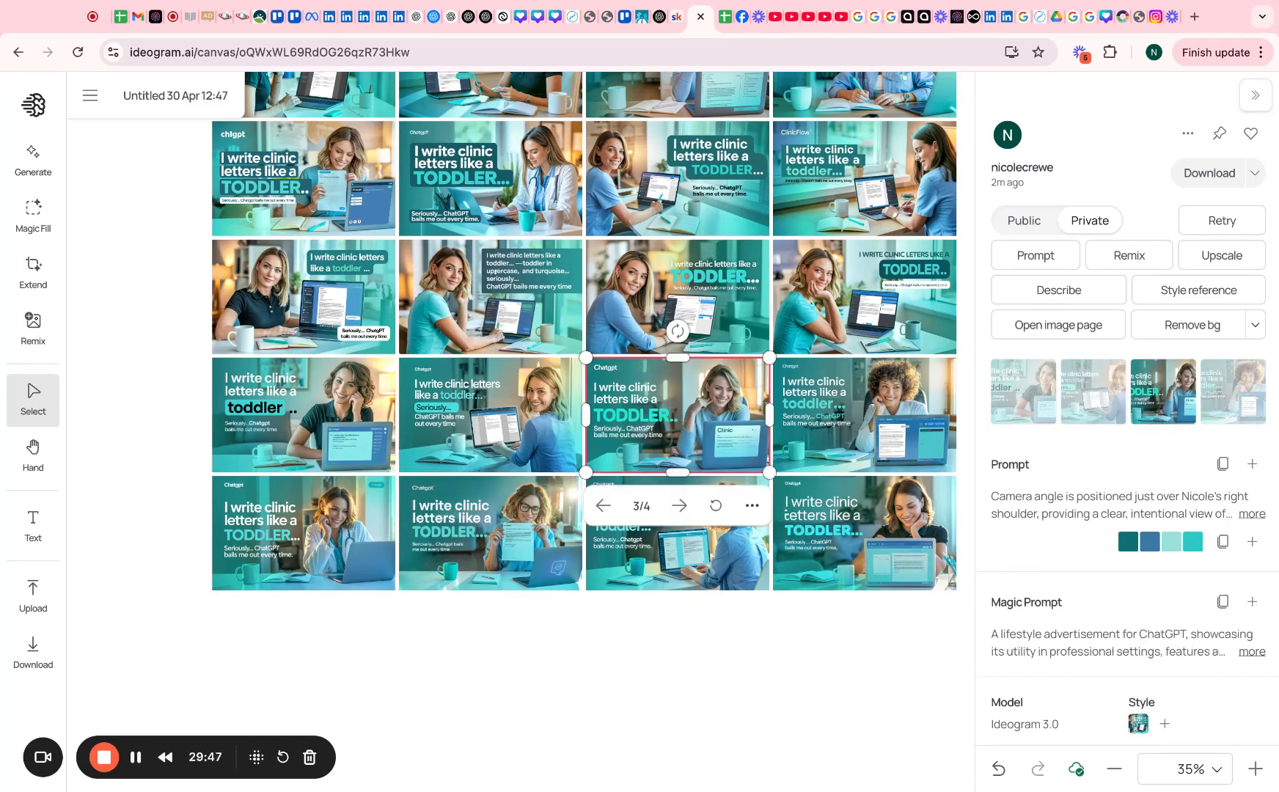
{"action": "left_click", "coordinate": [1251, 465]}
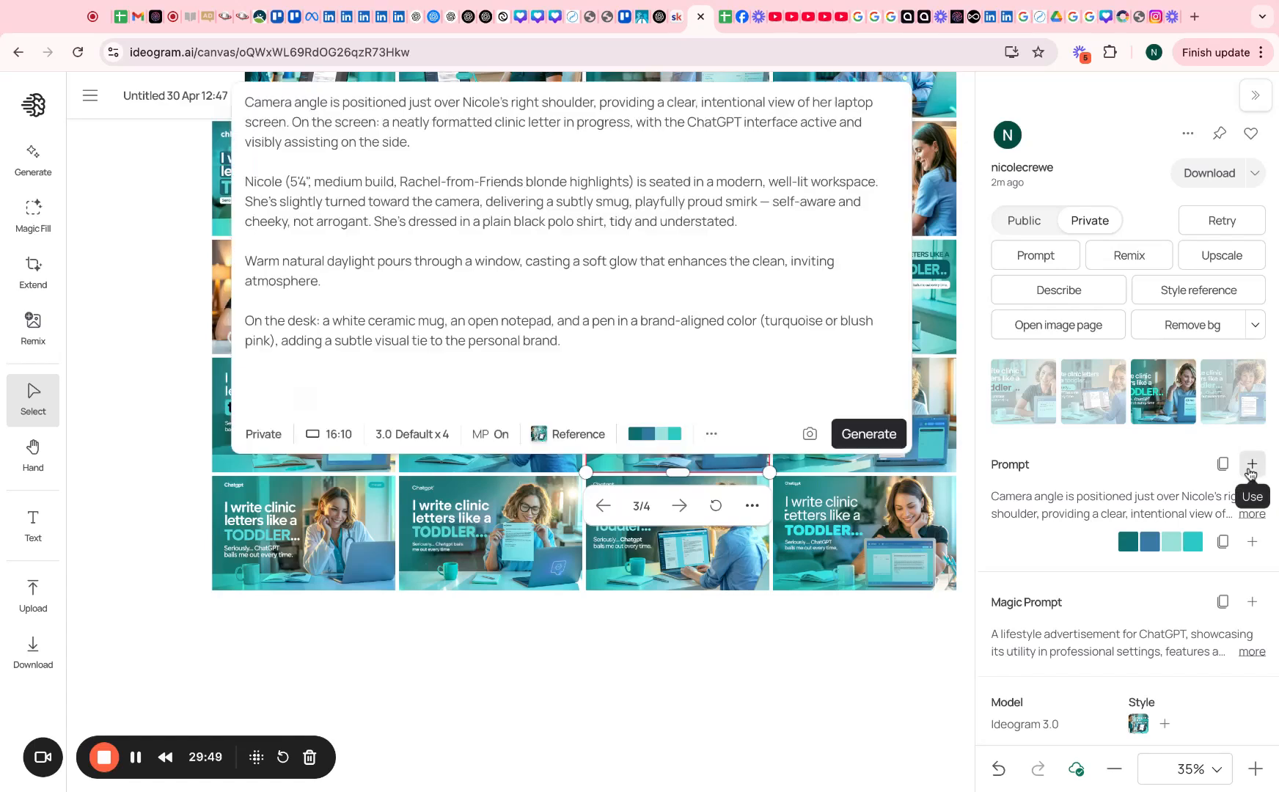
Add 'tied up in a low pony tail' after 'highlights' and generate four new images
{"action": "left_click", "coordinate": [629, 188]}
{"action": "type", "text": "tied up in"}
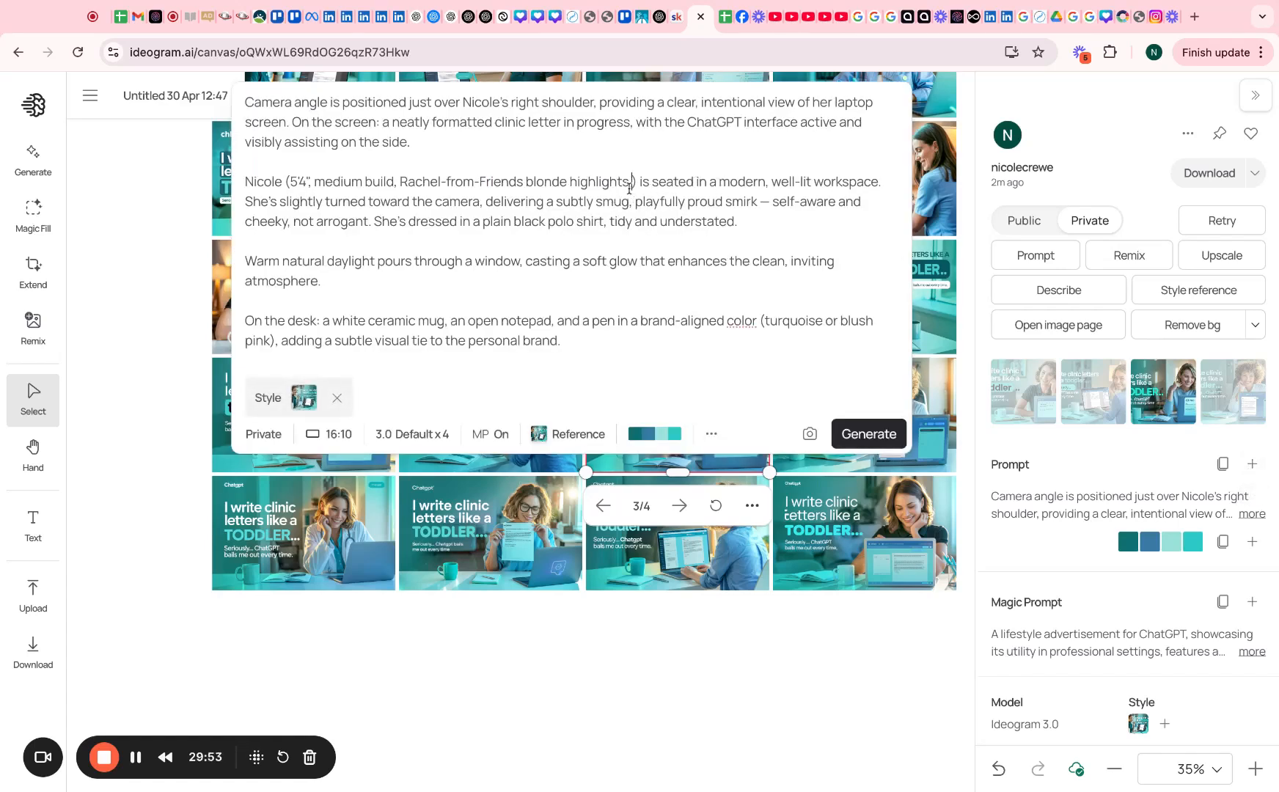
{"action": "type", "text": " a low pony"}
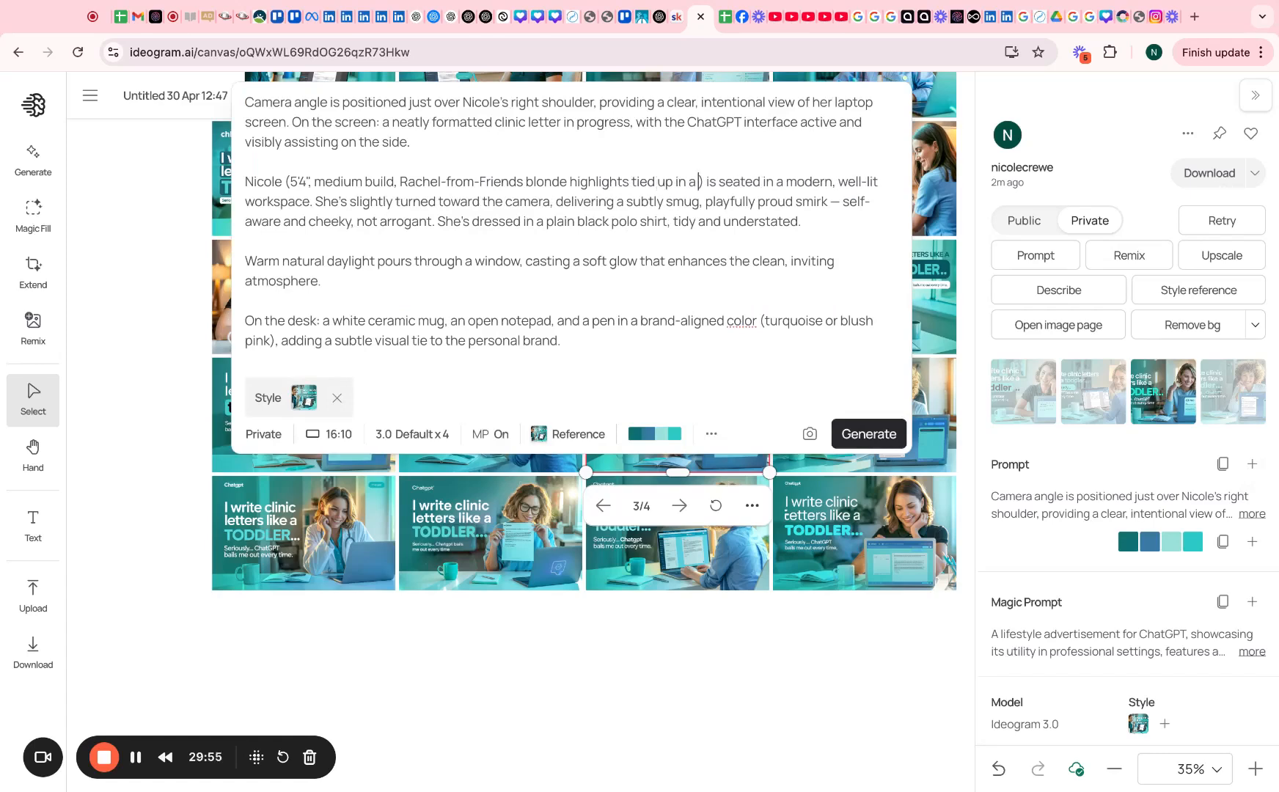
{"action": "type", "text": " tail"}
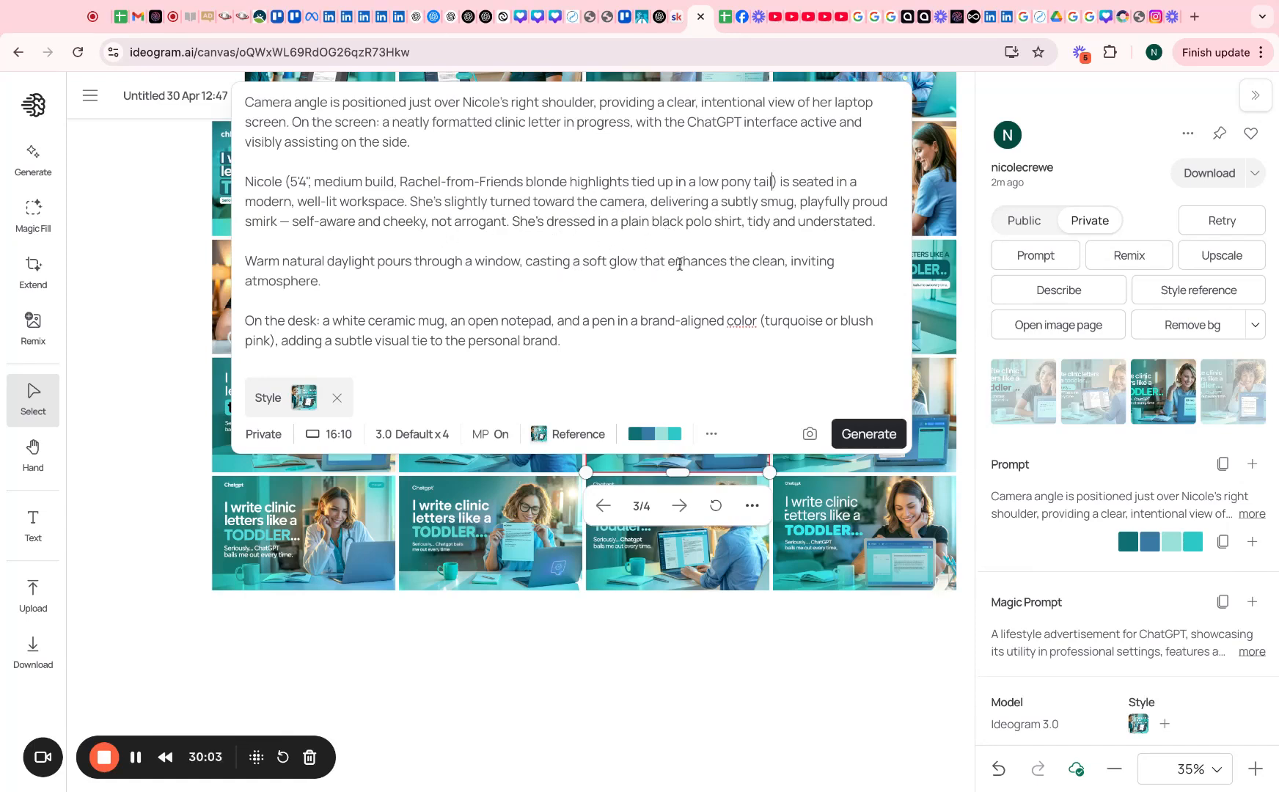
{"action": "scroll", "coordinate": [696, 337], "scroll_direction": "down", "scroll_amount": 1}
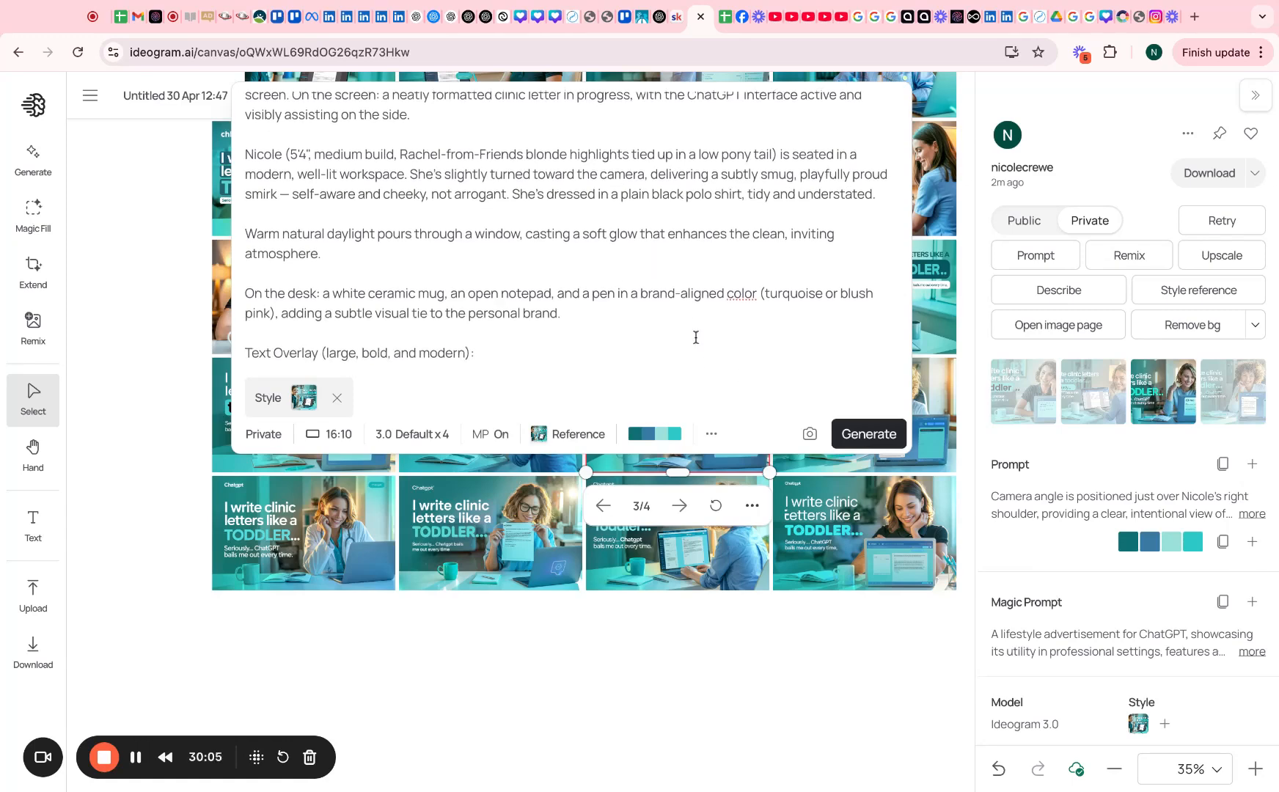
{"action": "left_click", "coordinate": [872, 440]}
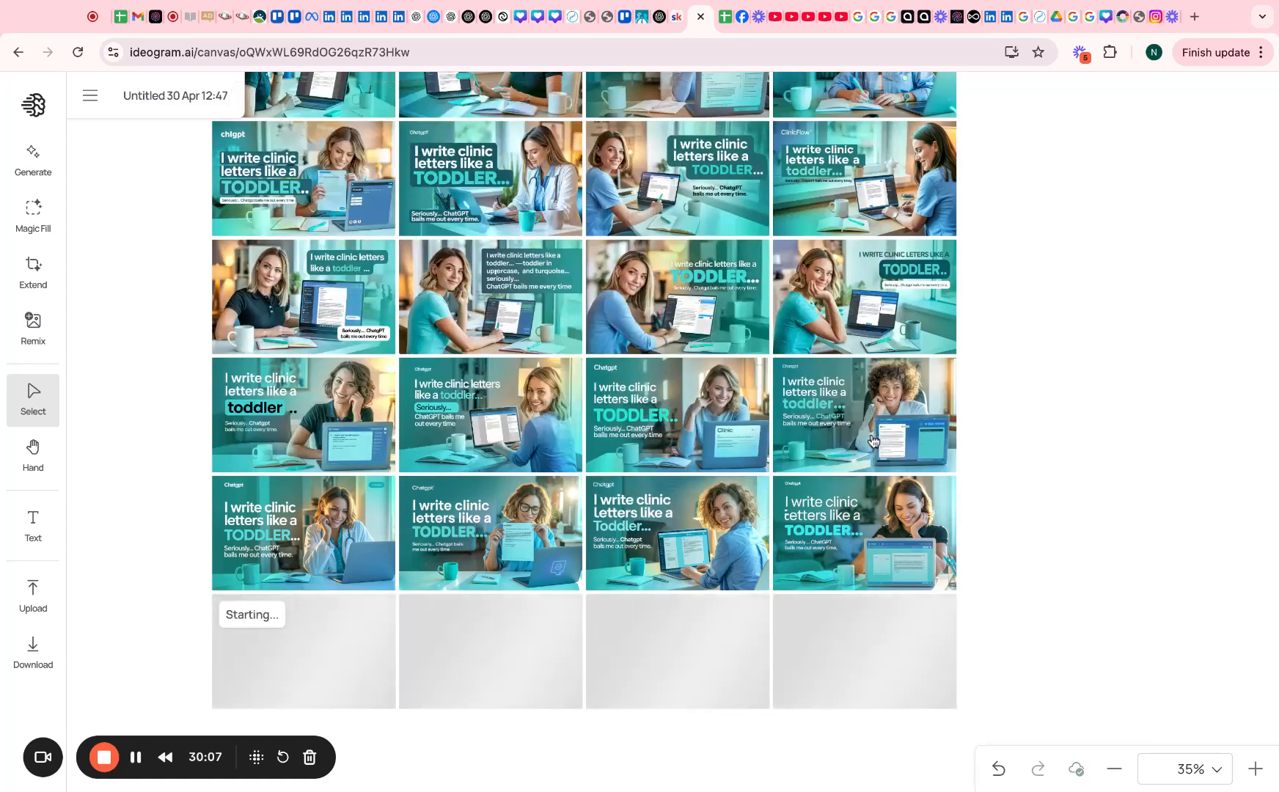
{"action": "scroll", "coordinate": [1057, 569], "scroll_direction": "down", "scroll_amount": 1}
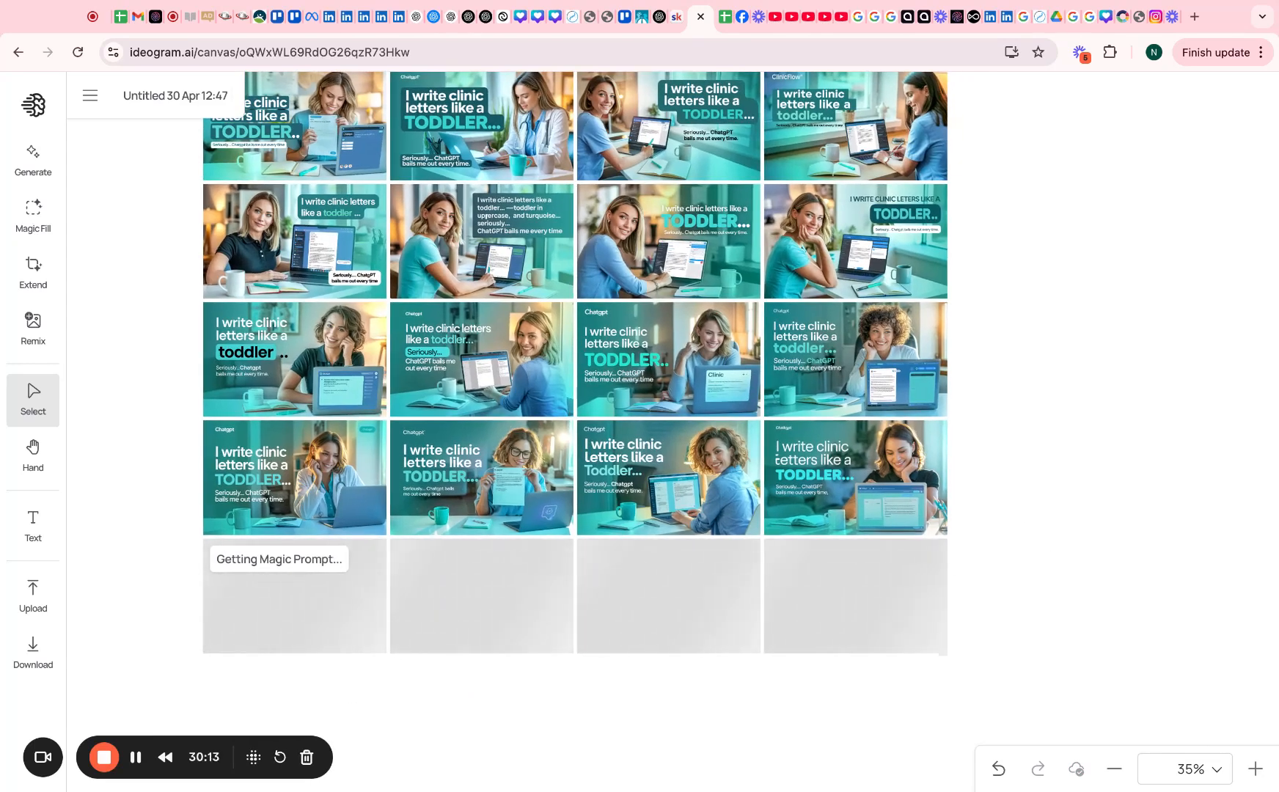
Paste the Text Overlay title-and-subtext block into the prompt, then read a new image's full prompt
{"action": "left_click", "coordinate": [33, 157]}
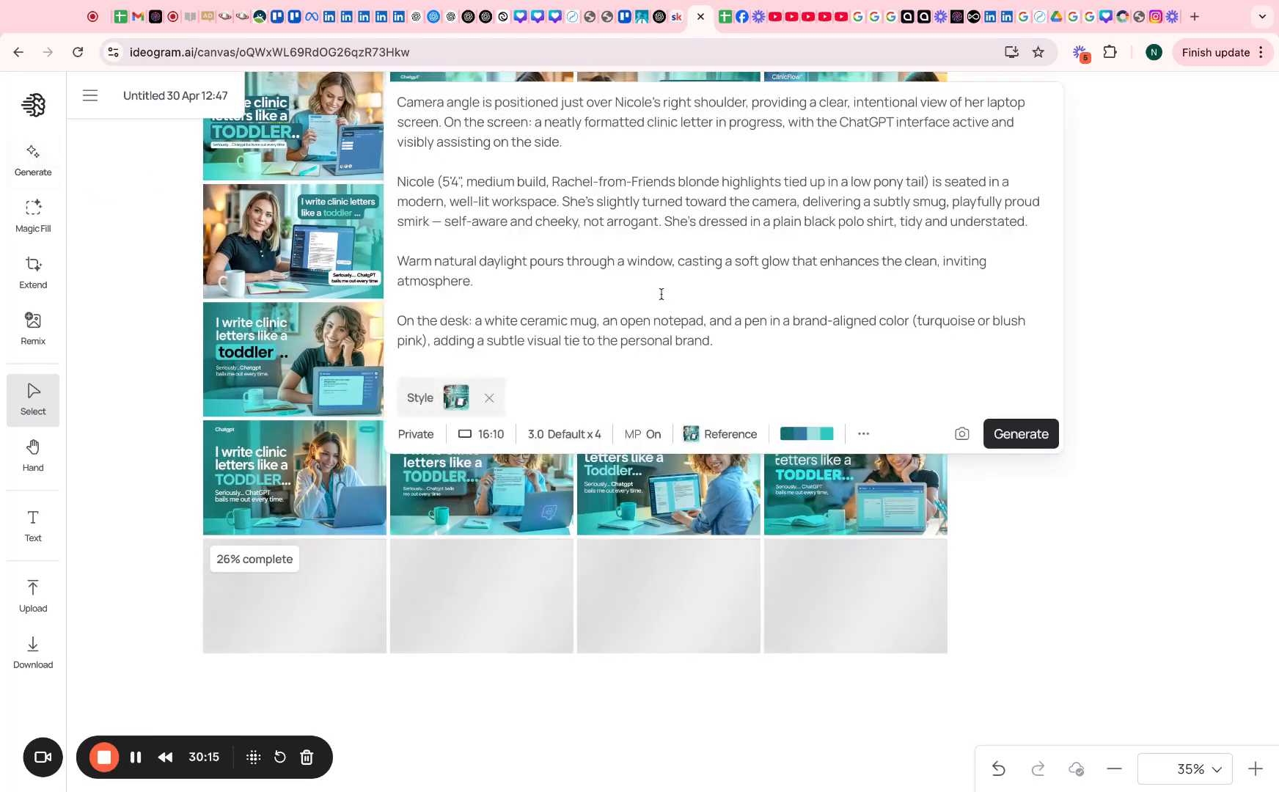
{"action": "type", "text": "Text Overlay (large, bold, and modern):  Main Title (top or bottom, max visibility): \"I WRITE CLINIC LETTERS LIKE A TODDLER…\" — \"TODDLER\" in bold, uppercase, and turquoise for high contrast and playful emphasis  Subtext (larger than typical subtitle, high-energy font): \"Seriously… ChatGPT Bails Me Out Every Time\" — punchy, relatable, with rhythm and cheeky tone"}
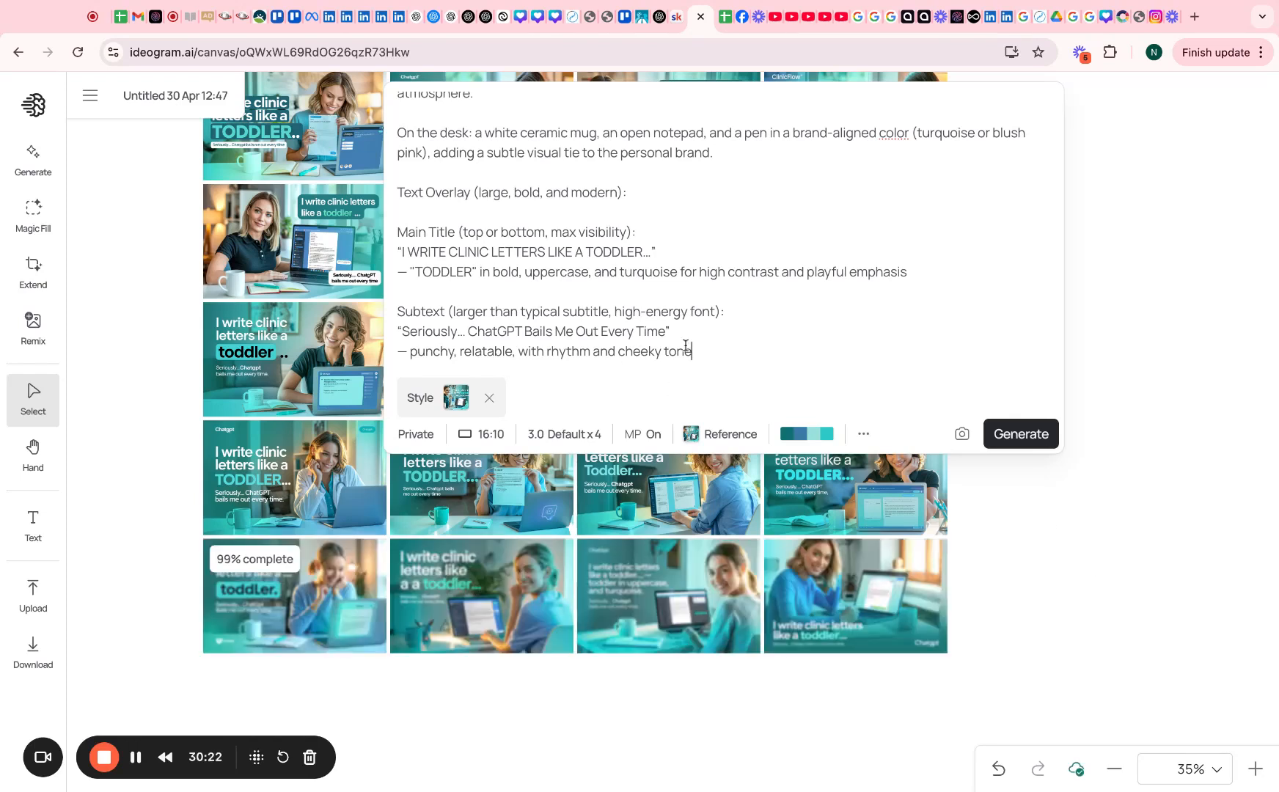
{"action": "left_click", "coordinate": [314, 610]}
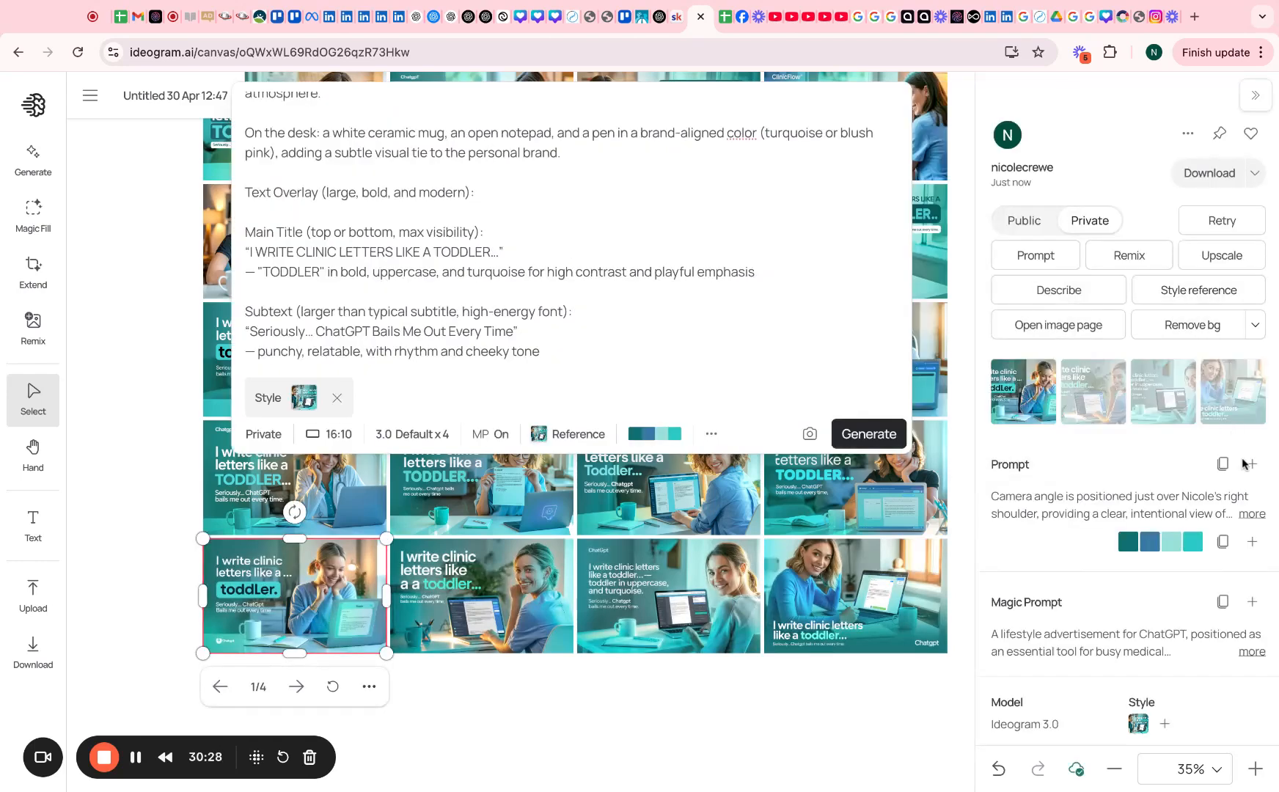
{"action": "left_click", "coordinate": [1252, 513]}
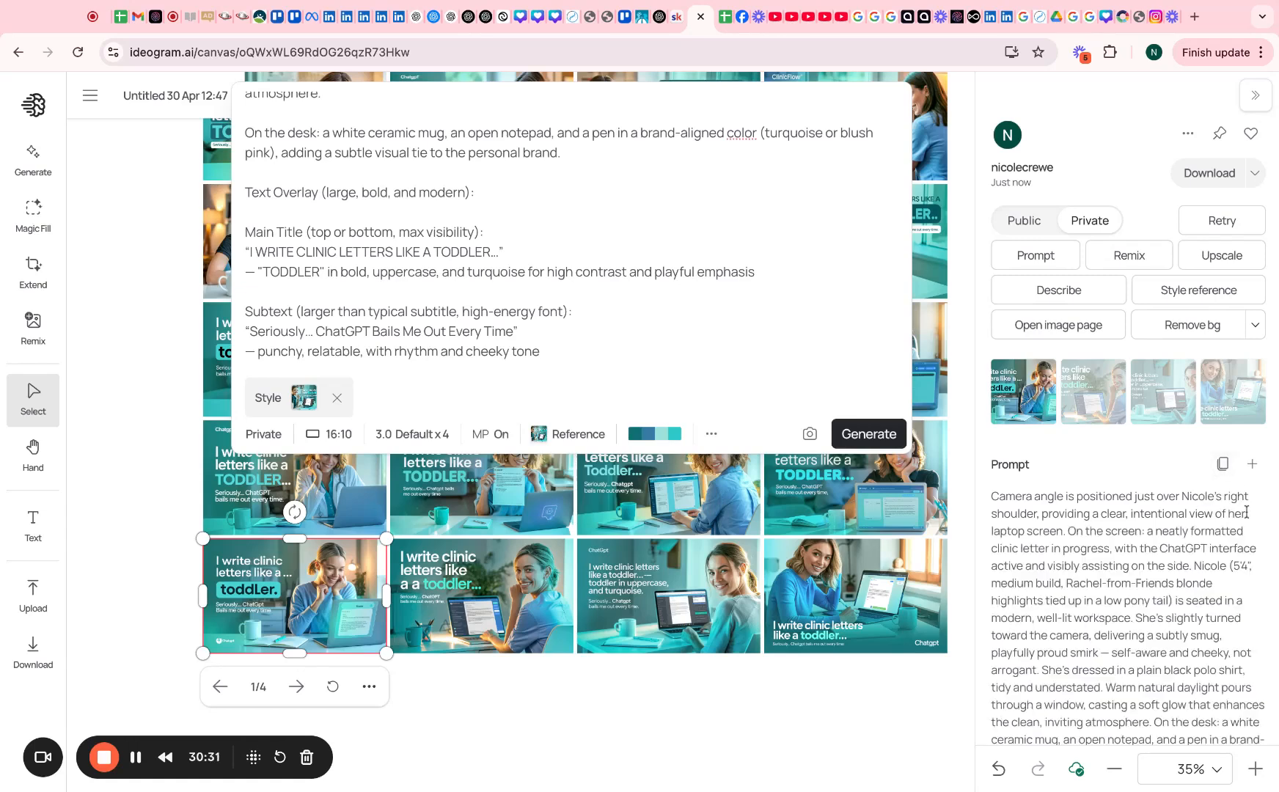
{"action": "scroll", "coordinate": [1027, 580], "scroll_direction": "down", "scroll_amount": 3}
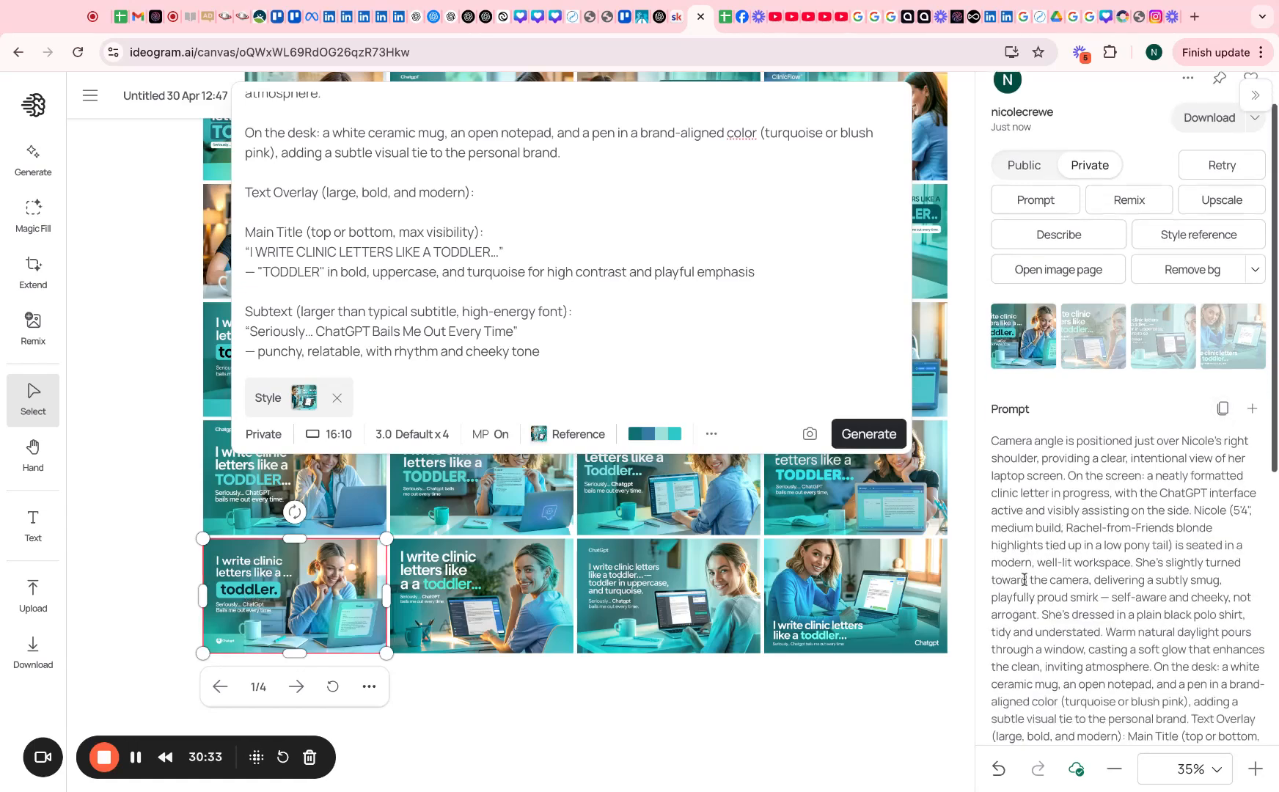
{"action": "scroll", "coordinate": [1025, 579], "scroll_direction": "down", "scroll_amount": 5}
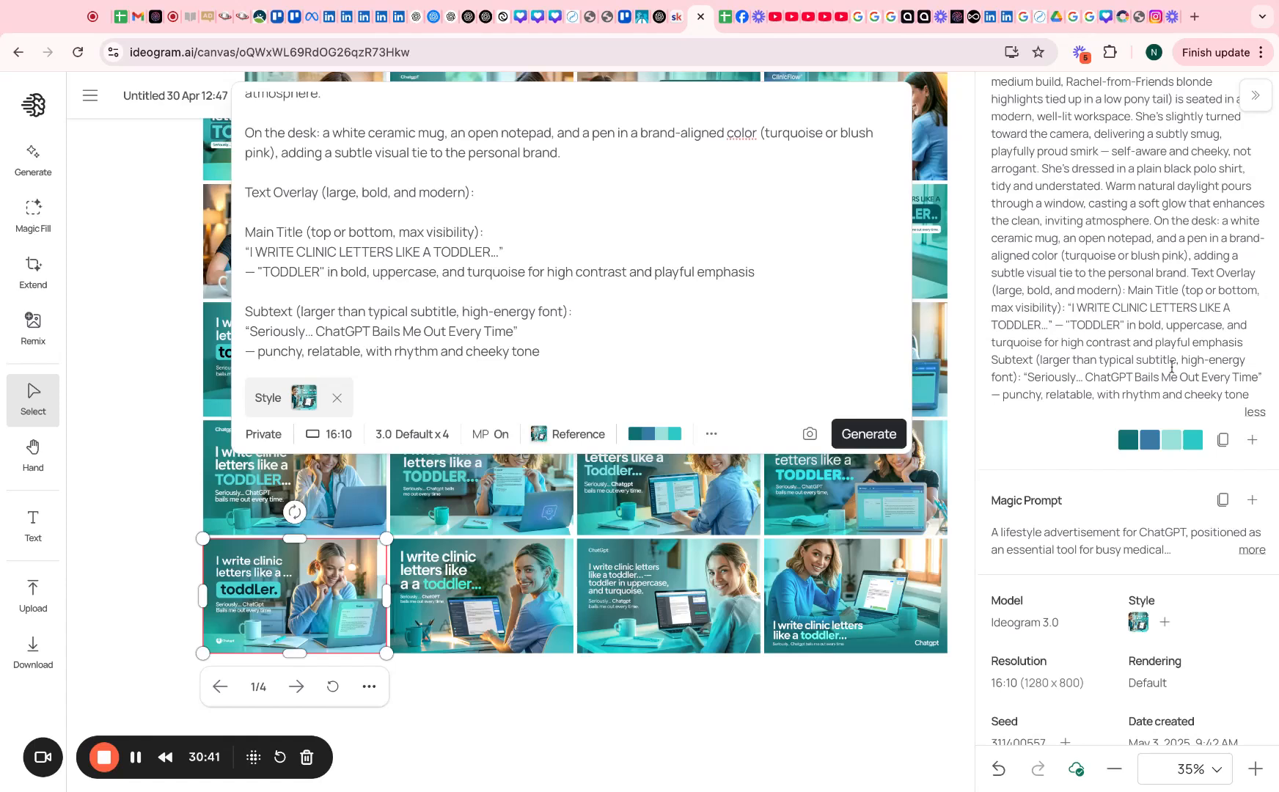
{"action": "scroll", "coordinate": [1150, 370], "scroll_direction": "down", "scroll_amount": 1}
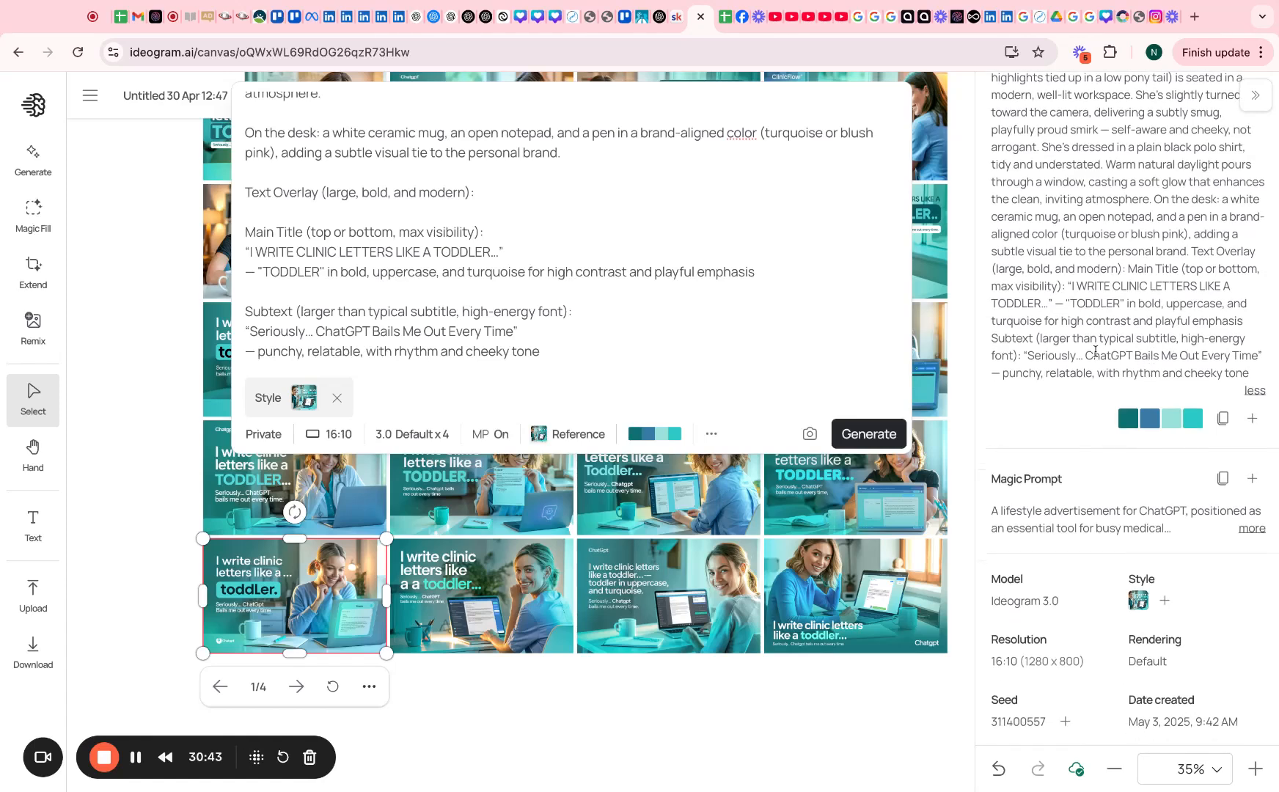
{"action": "scroll", "coordinate": [1095, 351], "scroll_direction": "up", "scroll_amount": 1}
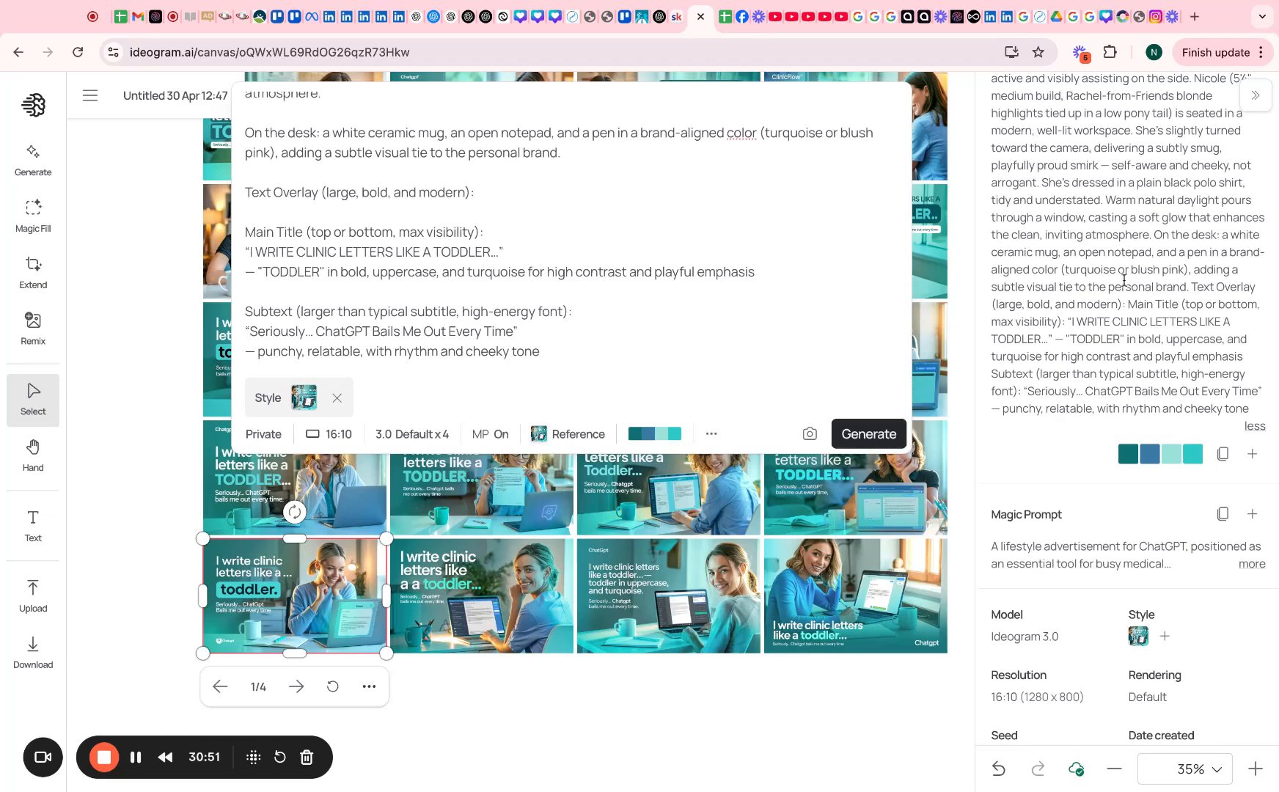
{"action": "scroll", "coordinate": [1124, 280], "scroll_direction": "down", "scroll_amount": 1}
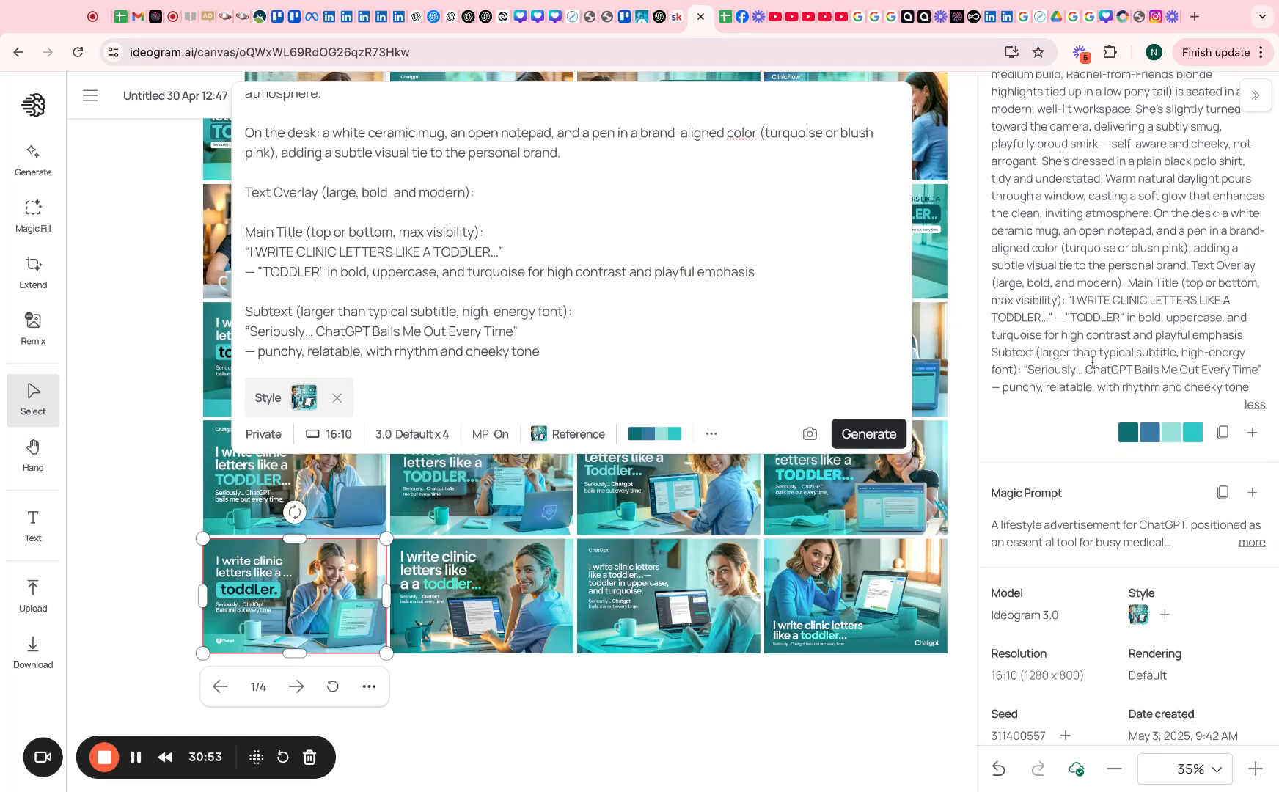
{"action": "left_click", "coordinate": [501, 684]}
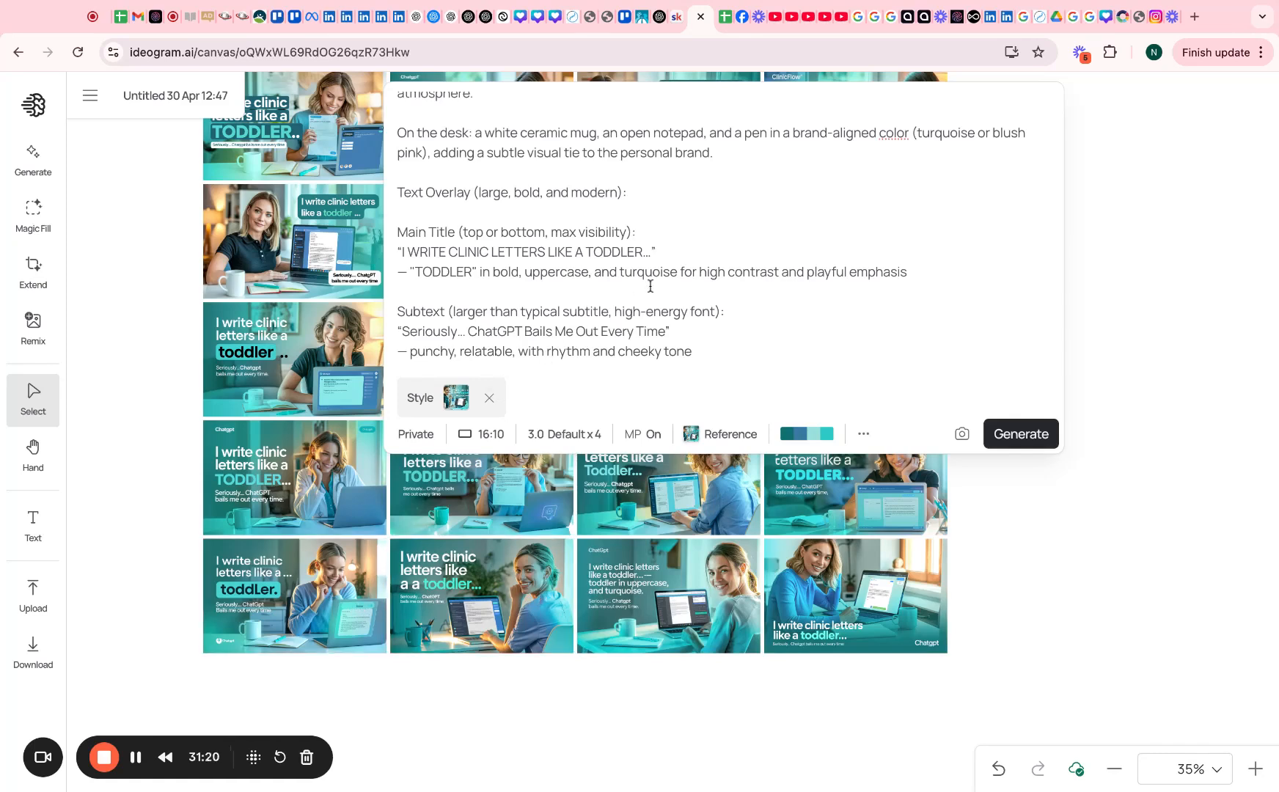
Delete 'Rachel-from-Friends' from the hair description and submit the prompt to generate another row
{"action": "scroll", "coordinate": [650, 286], "scroll_direction": "up", "scroll_amount": 5}
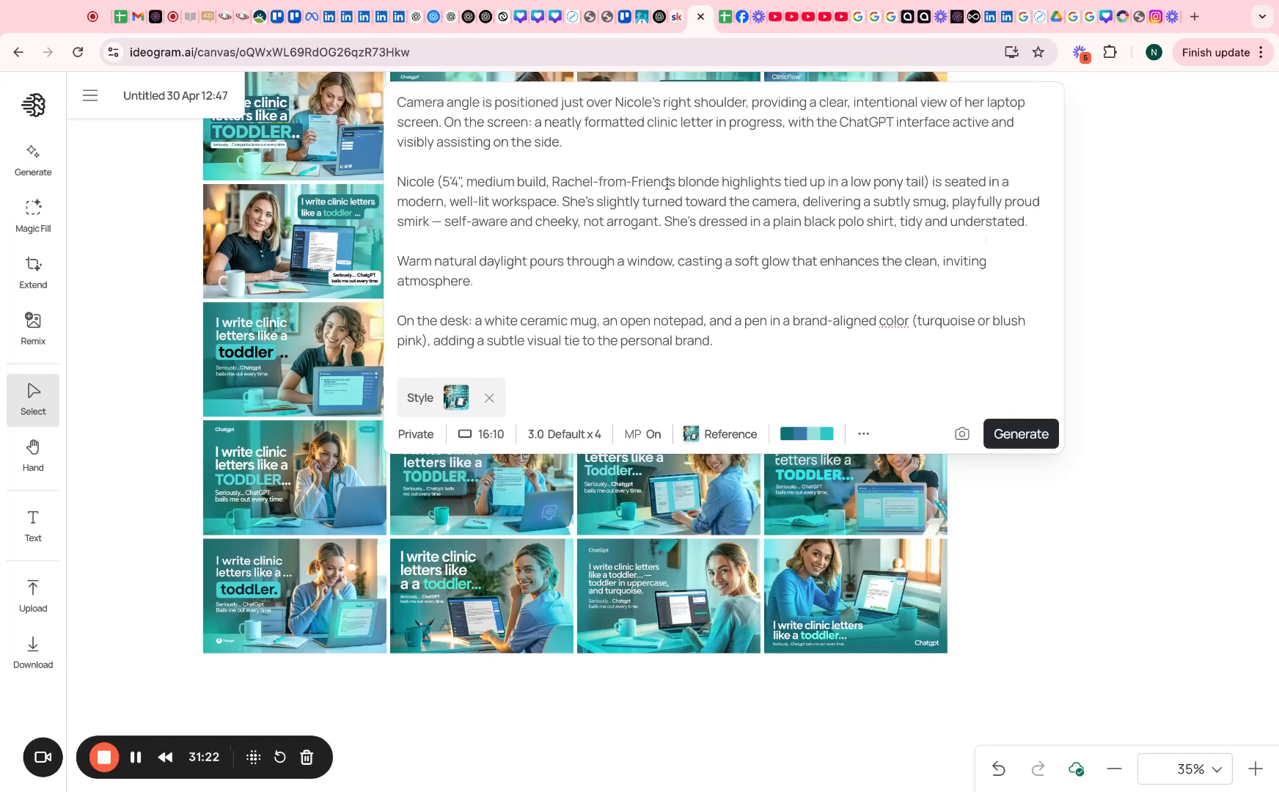
{"action": "left_click_drag", "start_coordinate": [552, 182], "coordinate": [675, 183]}
{"action": "key", "text": "BackSpace"}
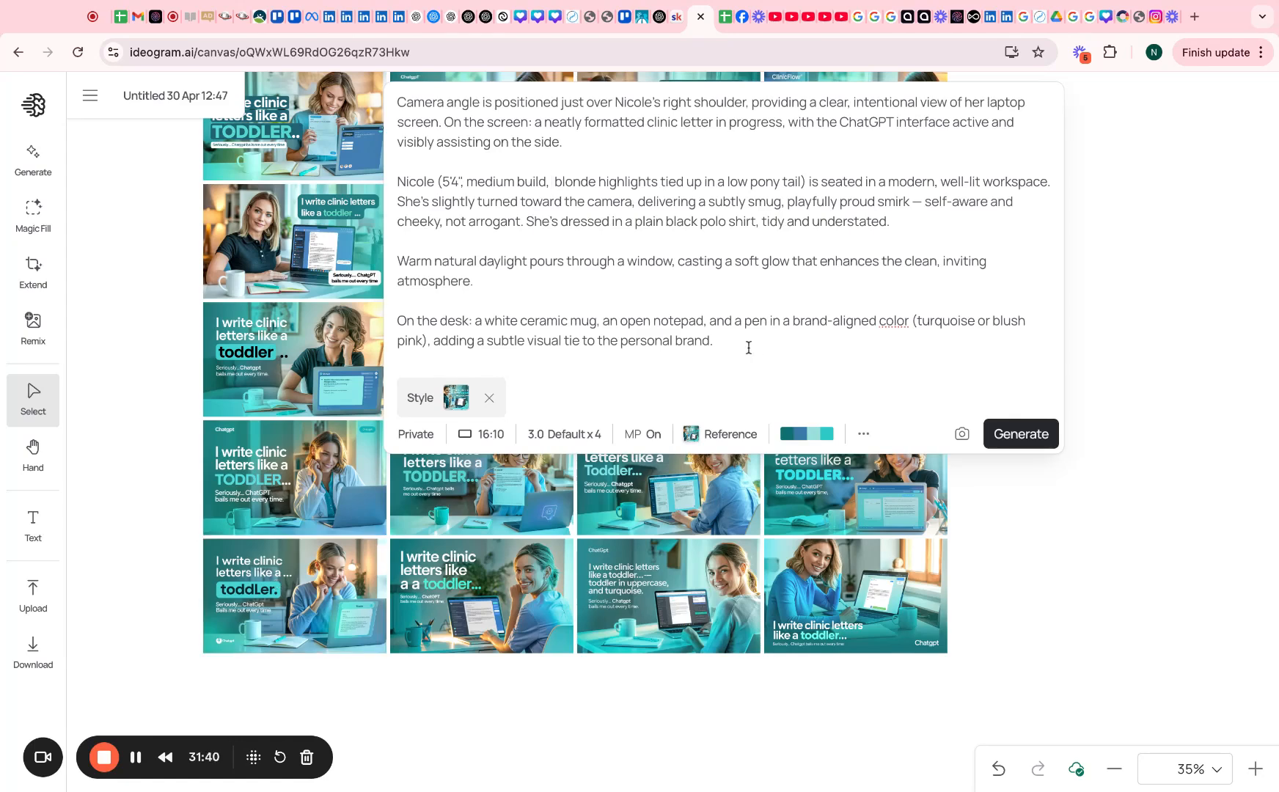
{"action": "left_click", "coordinate": [749, 346]}
{"action": "key", "text": "Return"}
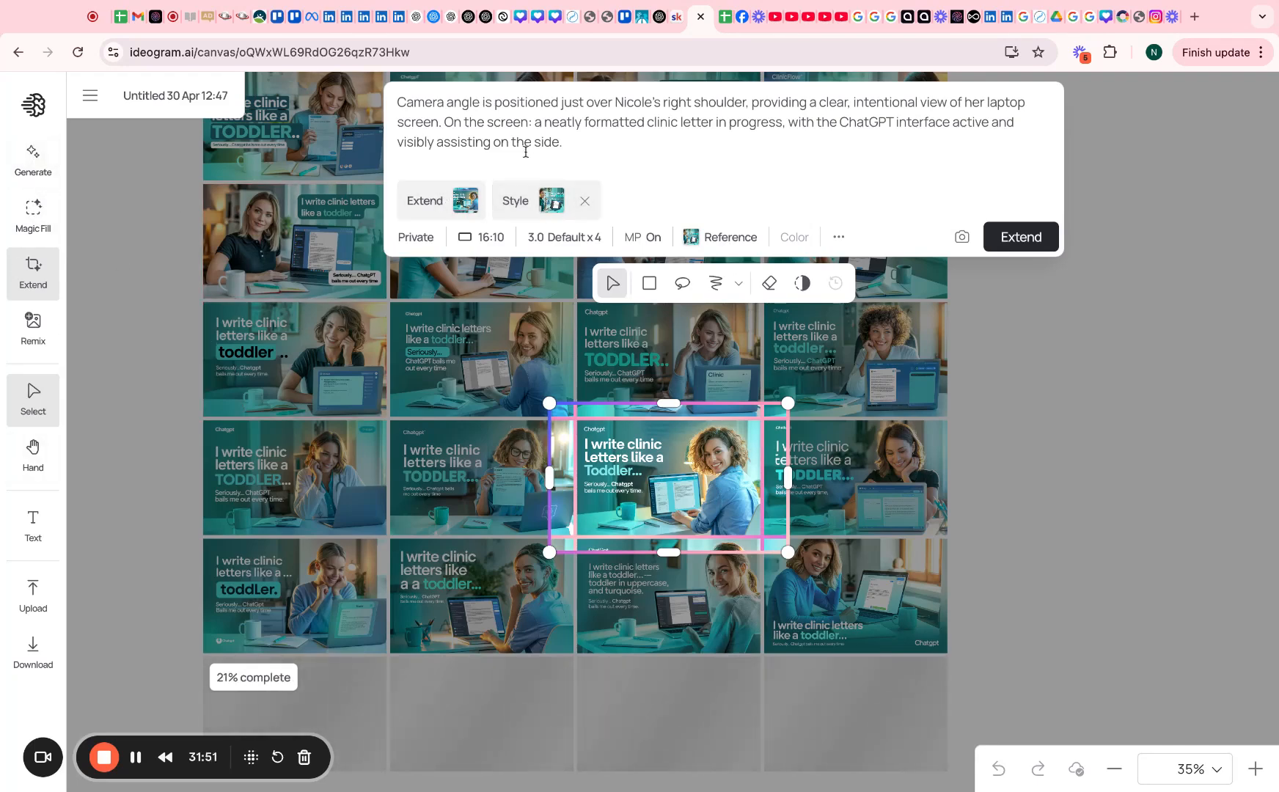
Drop the Extend frame and switch back to the Select tool's normal generate prompt
{"action": "left_click", "coordinate": [1148, 418]}
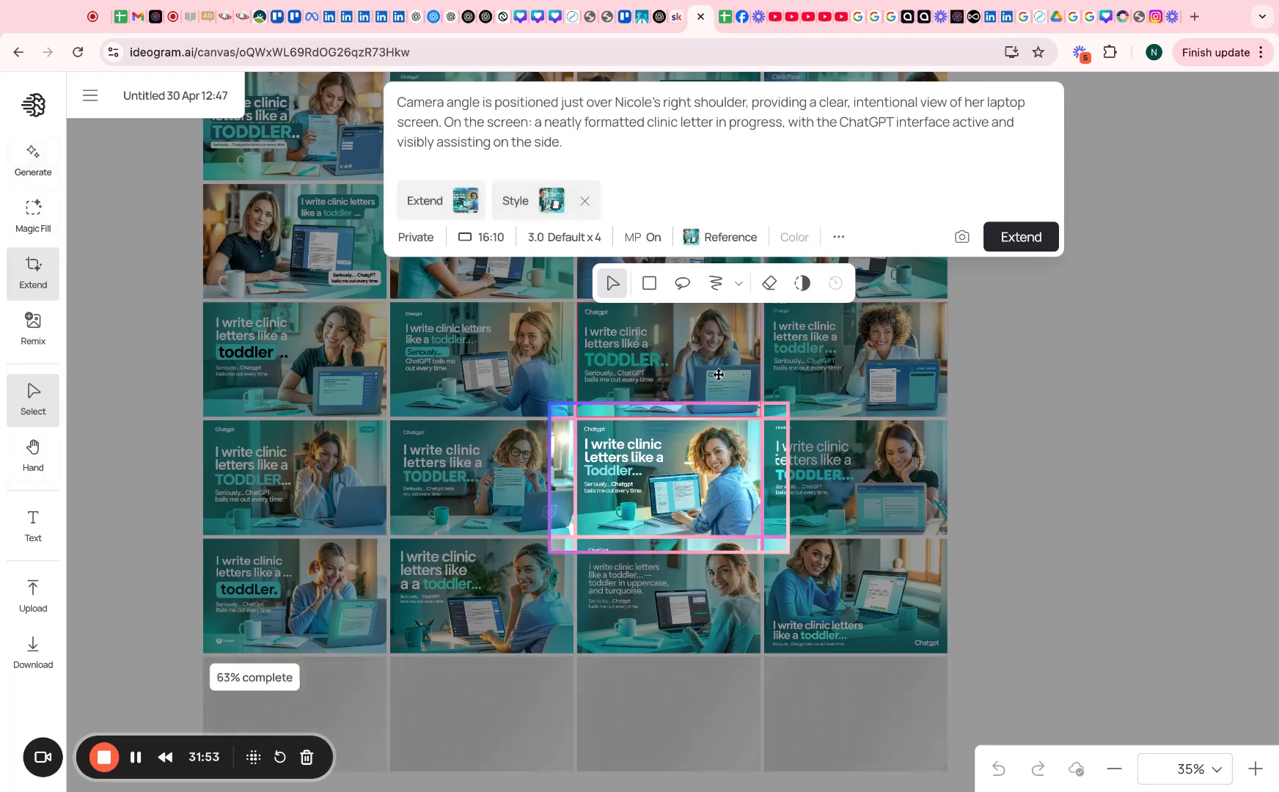
{"action": "left_click", "coordinate": [34, 174]}
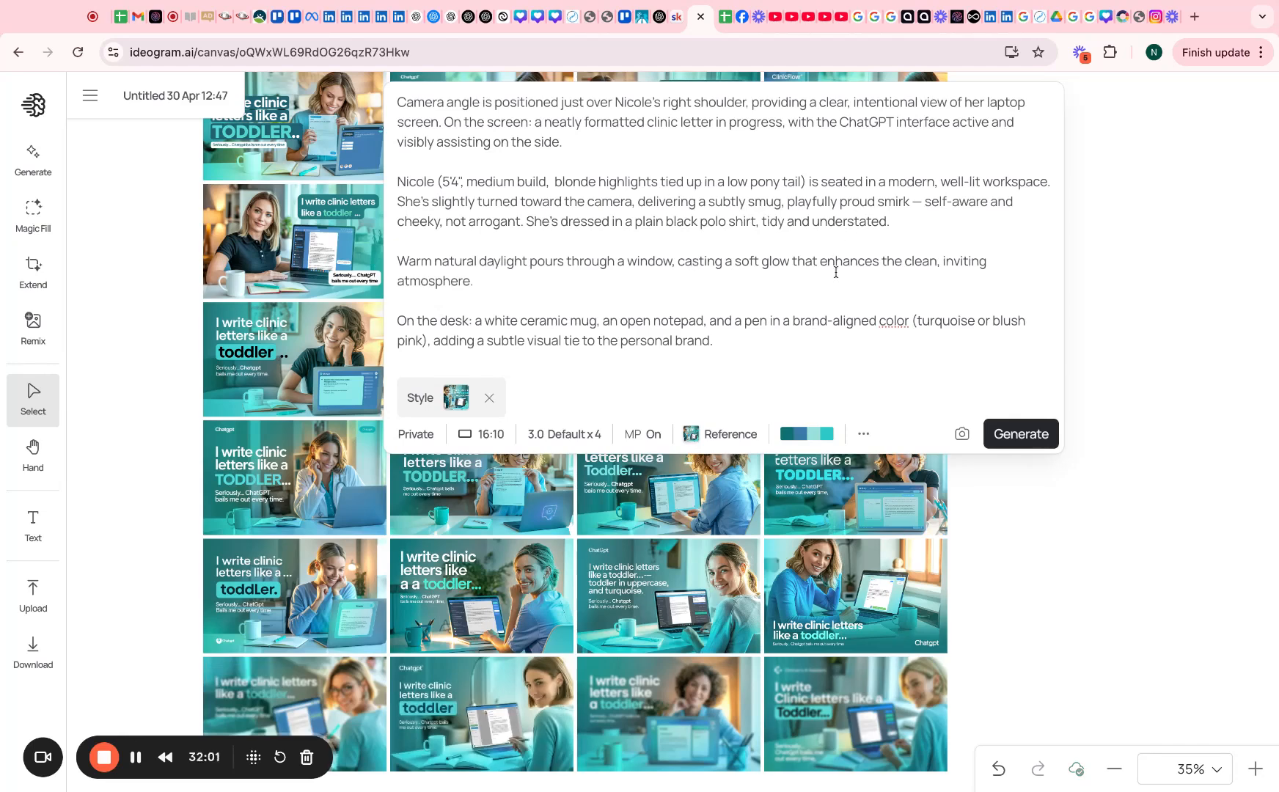
Paste the Text Overlay block, append 'give examples of playful twist ie spelling a word wrong', and generate
{"action": "type", "text": "Text Overlay (large, bold, and modern):  Main Title (top or bottom, max visibility): \"I WRITE CLINIC LETTERS LIKE A TODDLER…\" — \"TODDLER\" in bold, uppercase, and turquoise for high contrast and playful emphasis"}
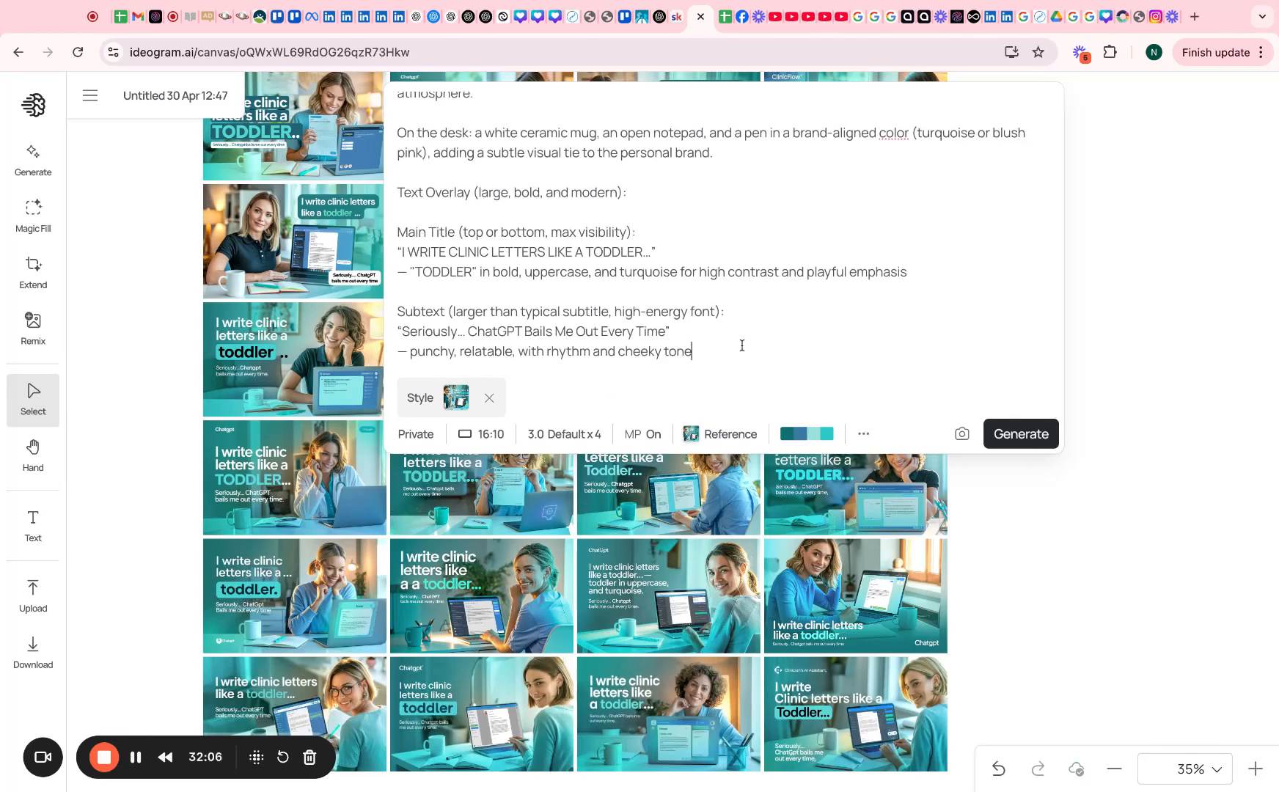
{"action": "type", "text": ".  give examples of playful"}
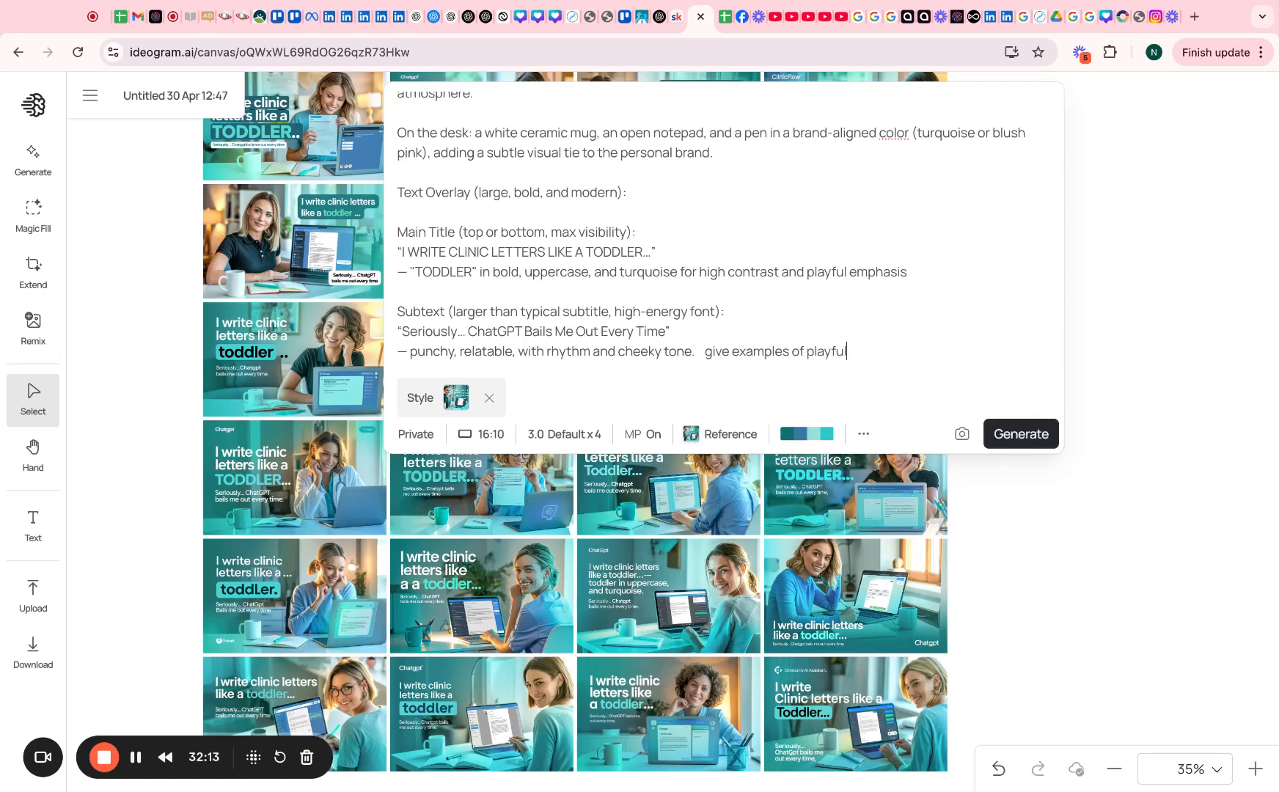
{"action": "type", "text": "twist ie spelling a word wrong"}
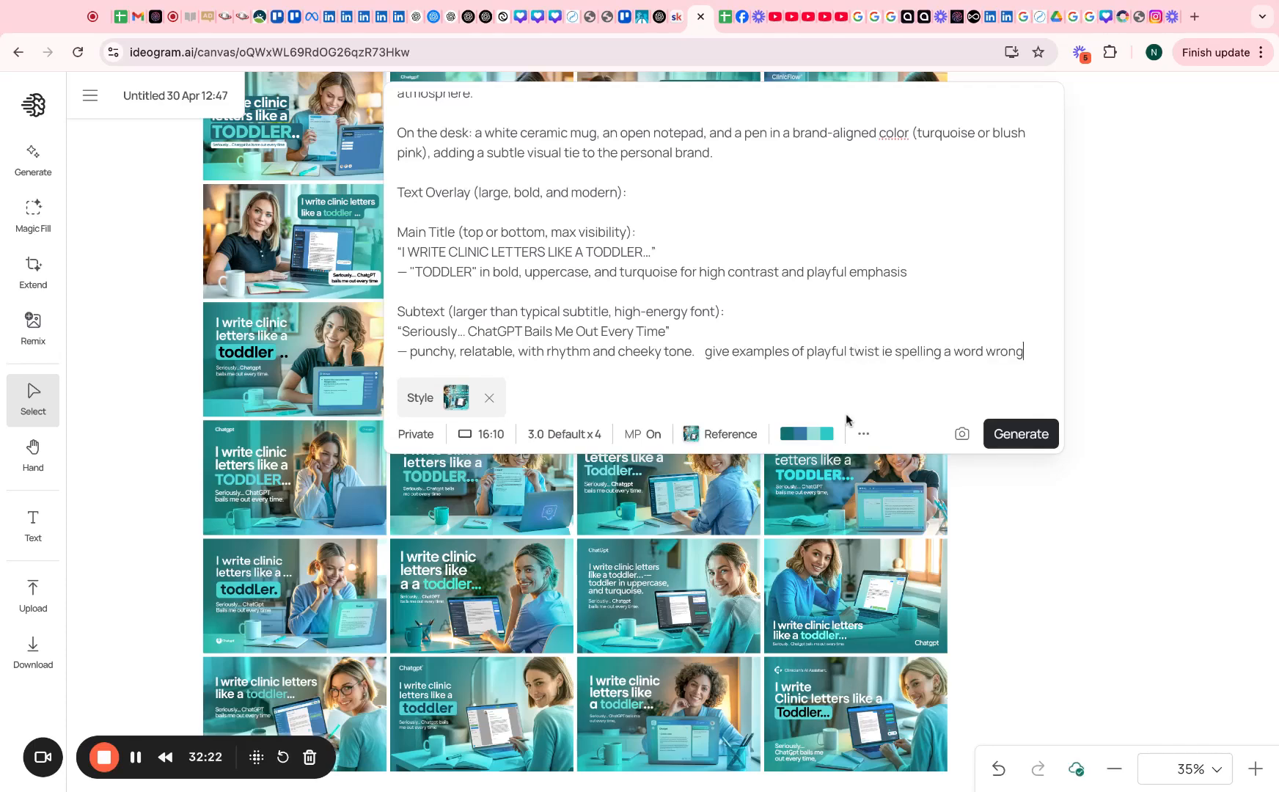
{"action": "left_click", "coordinate": [1019, 434]}
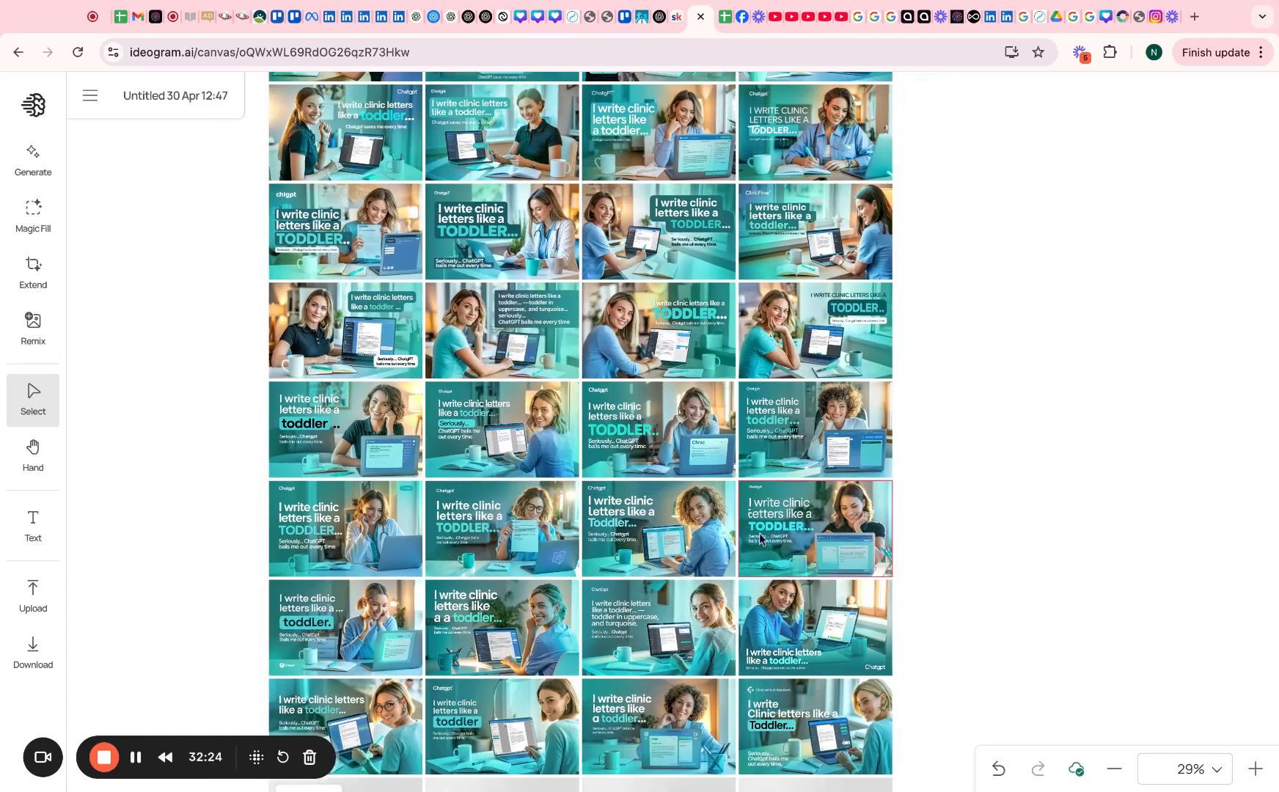
{"action": "scroll", "coordinate": [710, 558], "scroll_direction": "left", "scroll_amount": 1}
{"action": "scroll", "coordinate": [1013, 625], "scroll_direction": "left", "scroll_amount": 1}
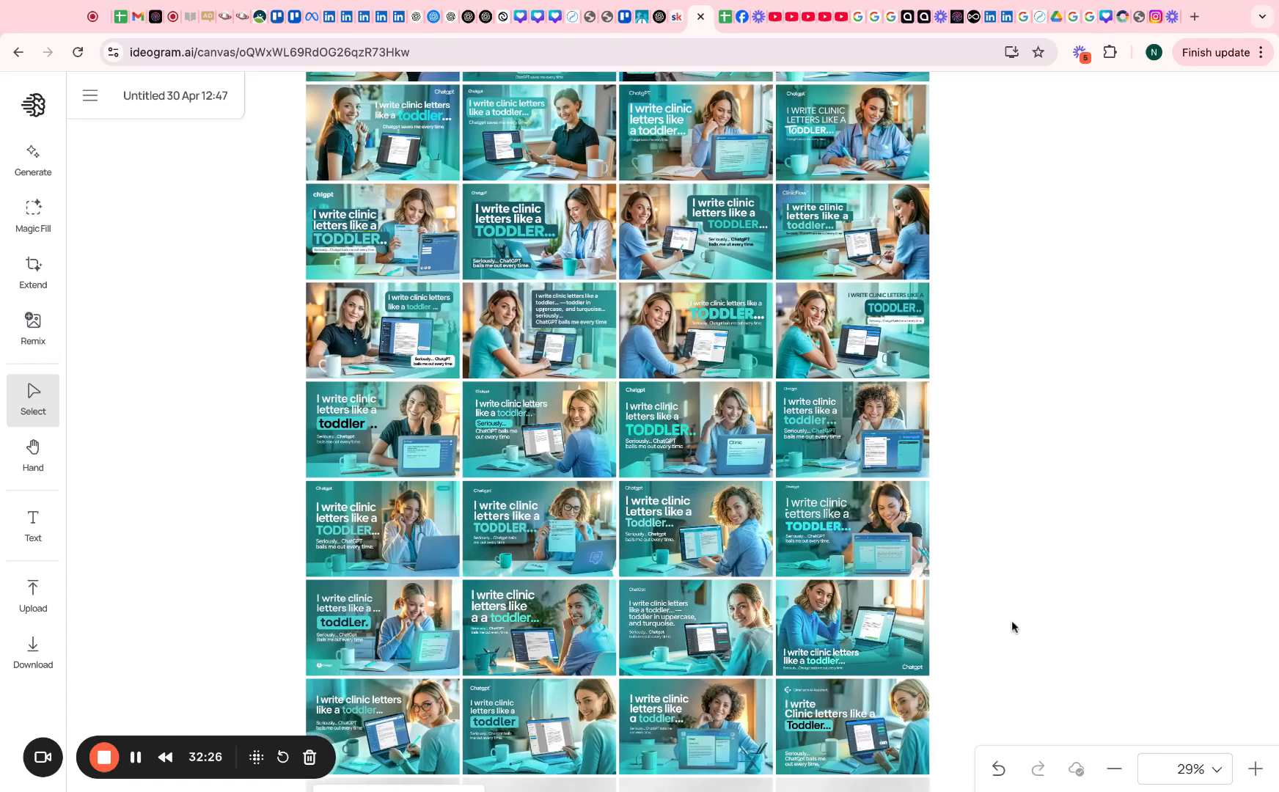
{"action": "scroll", "coordinate": [1001, 686], "scroll_direction": "right", "scroll_amount": 1}
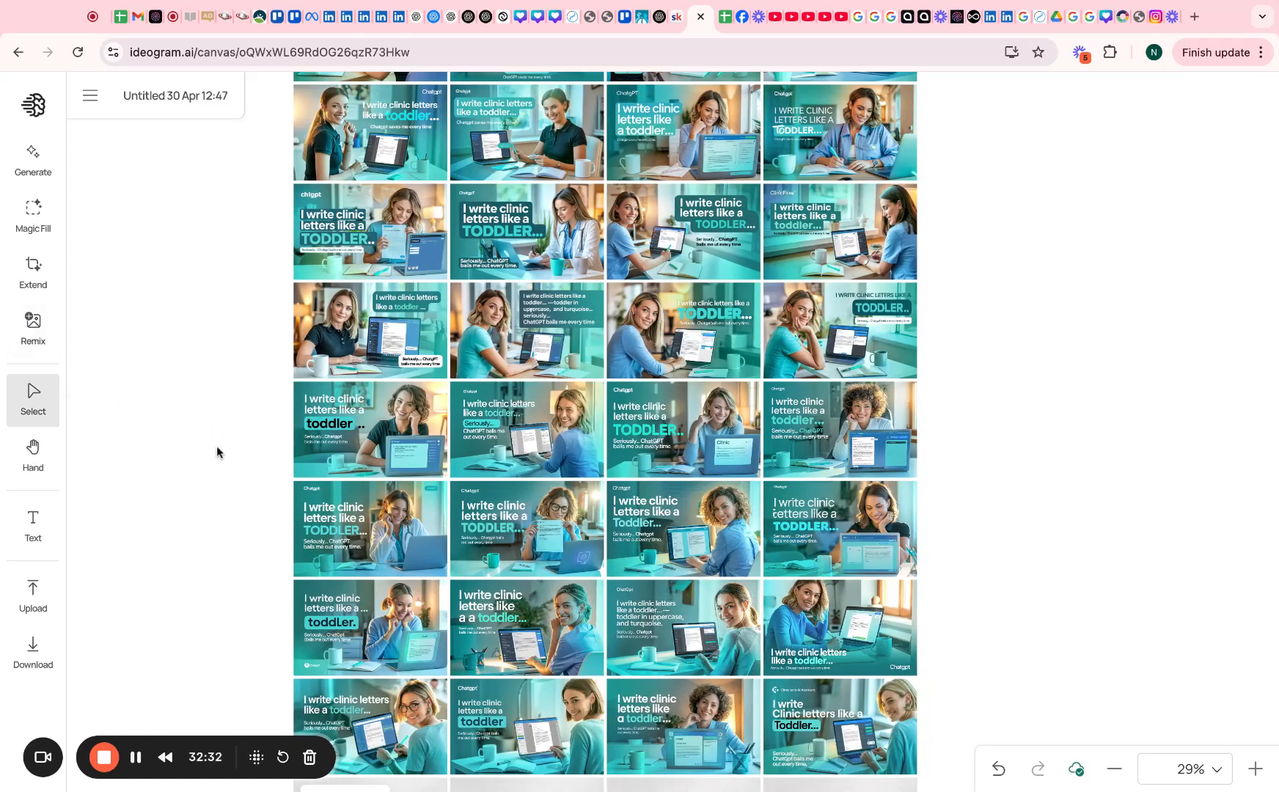
{"action": "scroll", "coordinate": [217, 446], "scroll_direction": "right", "scroll_amount": 1}
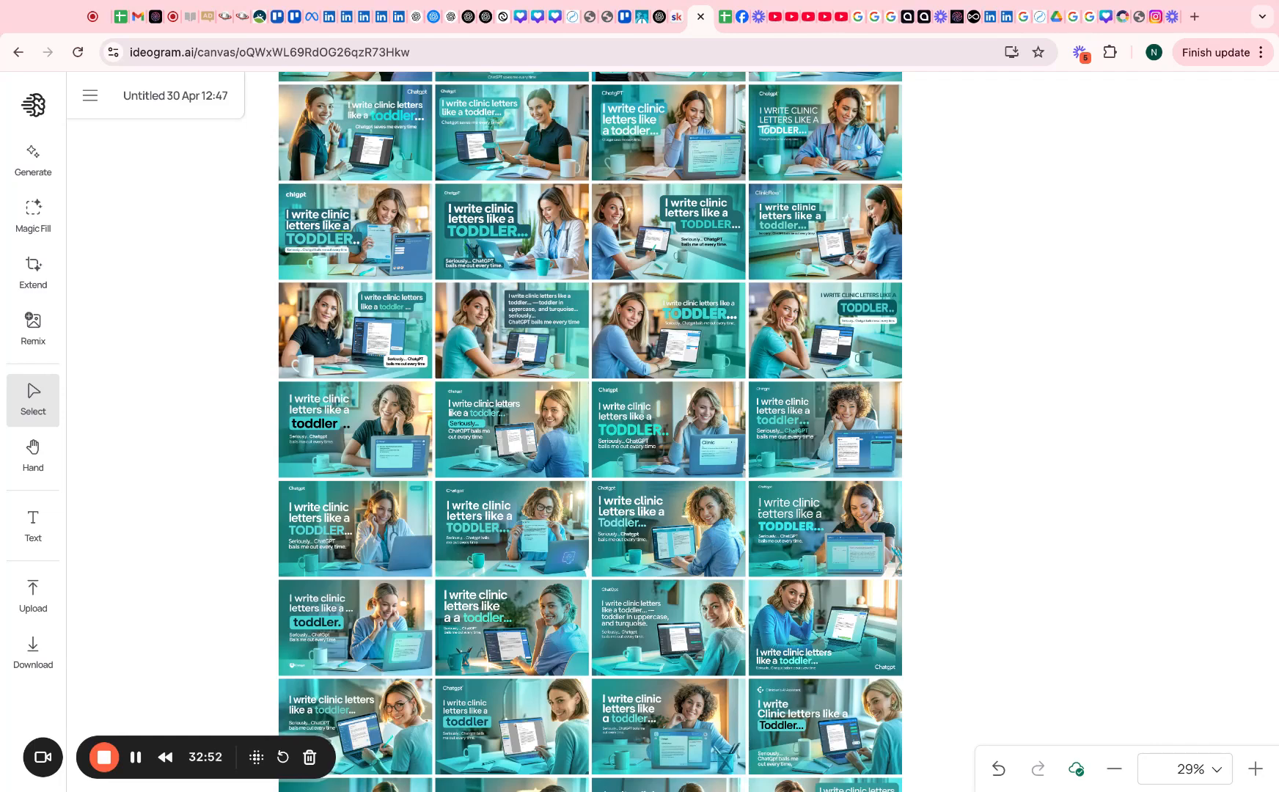
{"action": "key", "text": "super+Tab"}
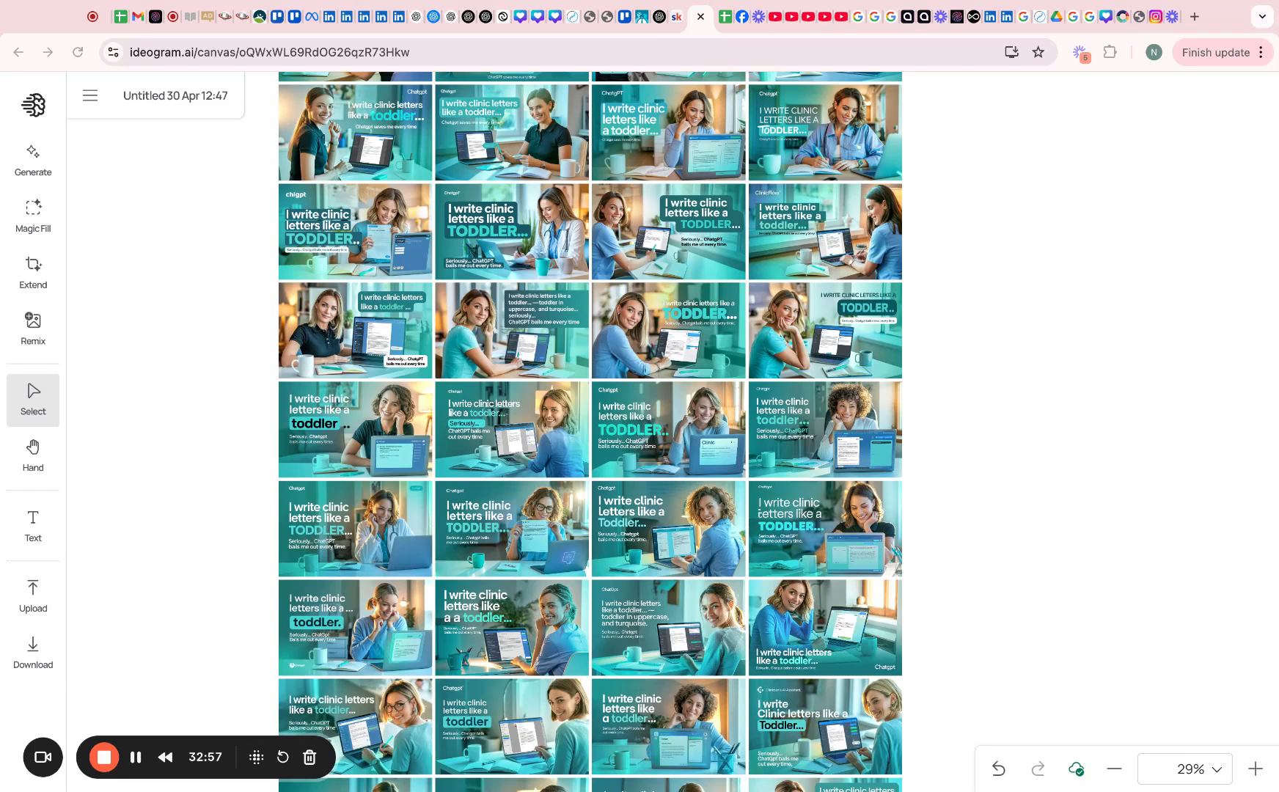
{"action": "key", "text": "super+Tab"}
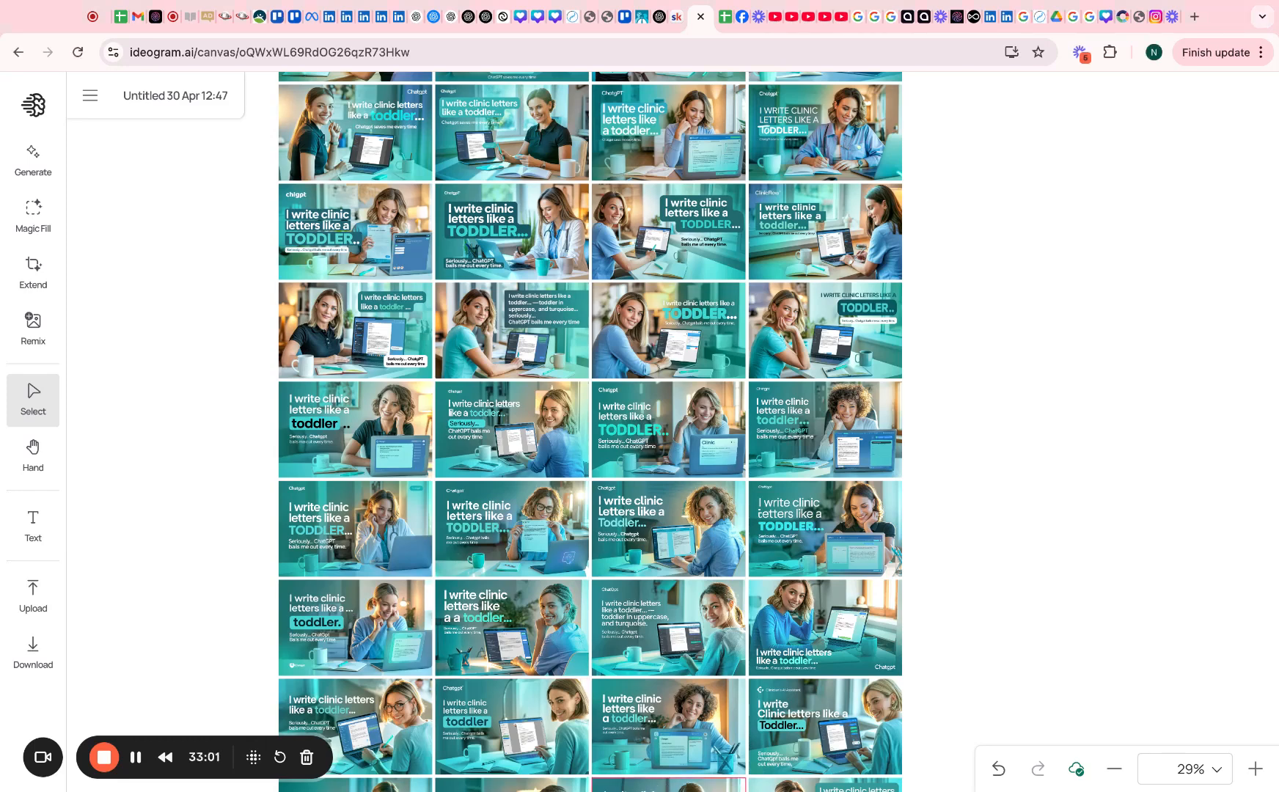
{"action": "scroll", "coordinate": [957, 652], "scroll_direction": "left", "scroll_amount": 1}
{"action": "scroll", "coordinate": [420, 400], "scroll_direction": "left", "scroll_amount": 4}
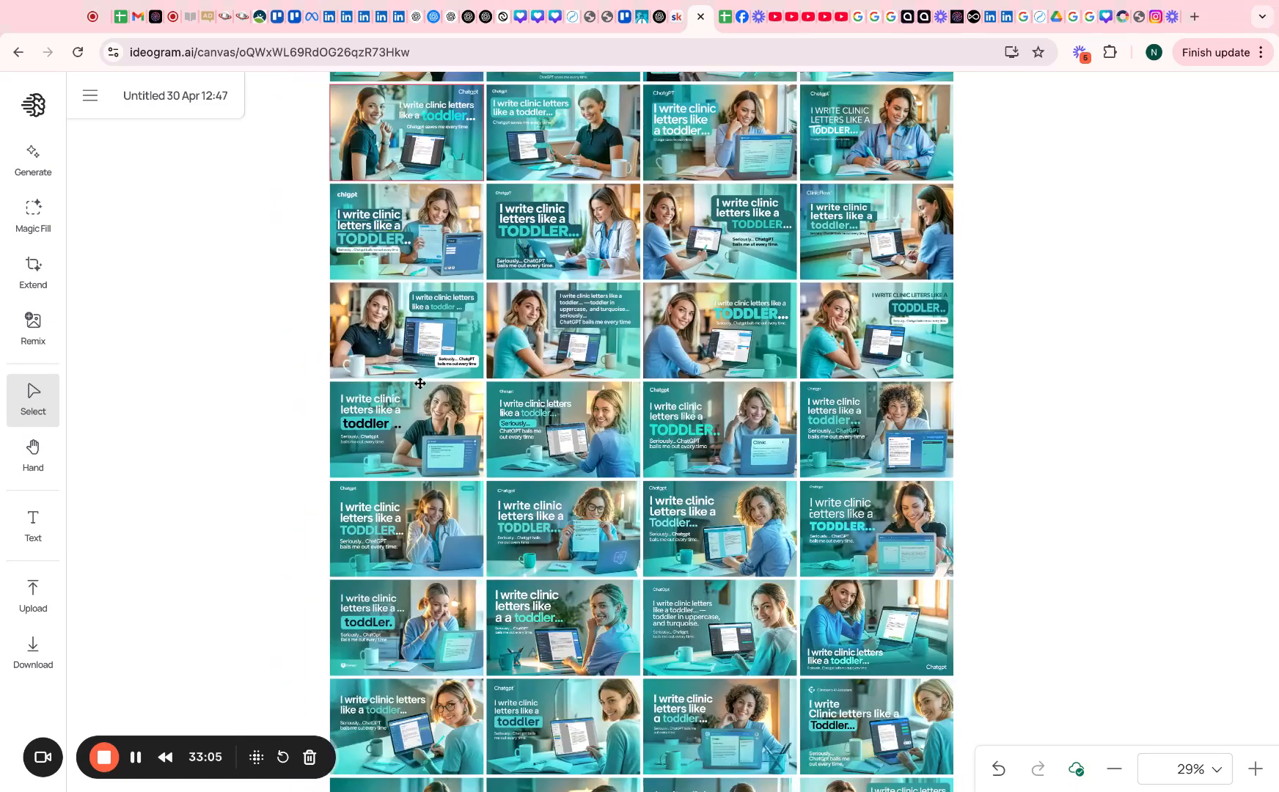
{"action": "scroll", "coordinate": [381, 633], "scroll_direction": "left", "scroll_amount": 1}
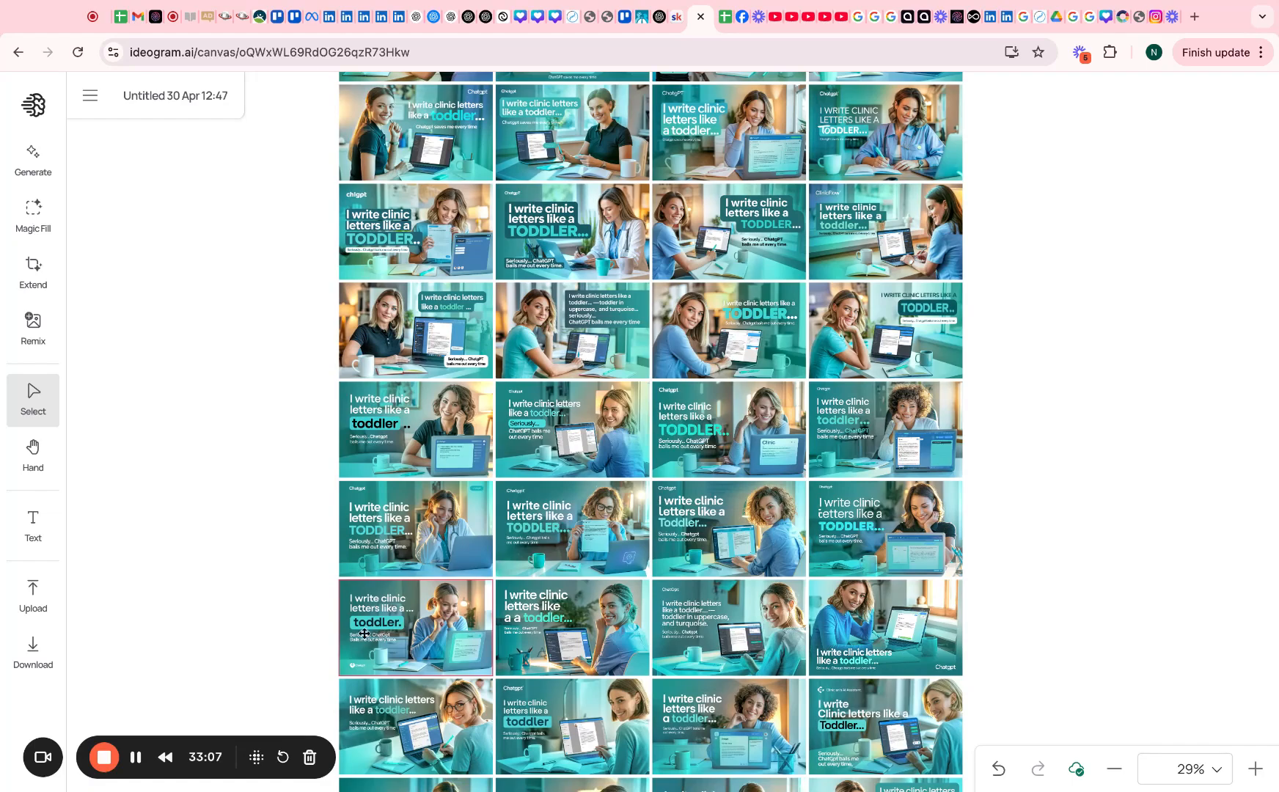
{"action": "left_click", "coordinate": [1259, 775]}
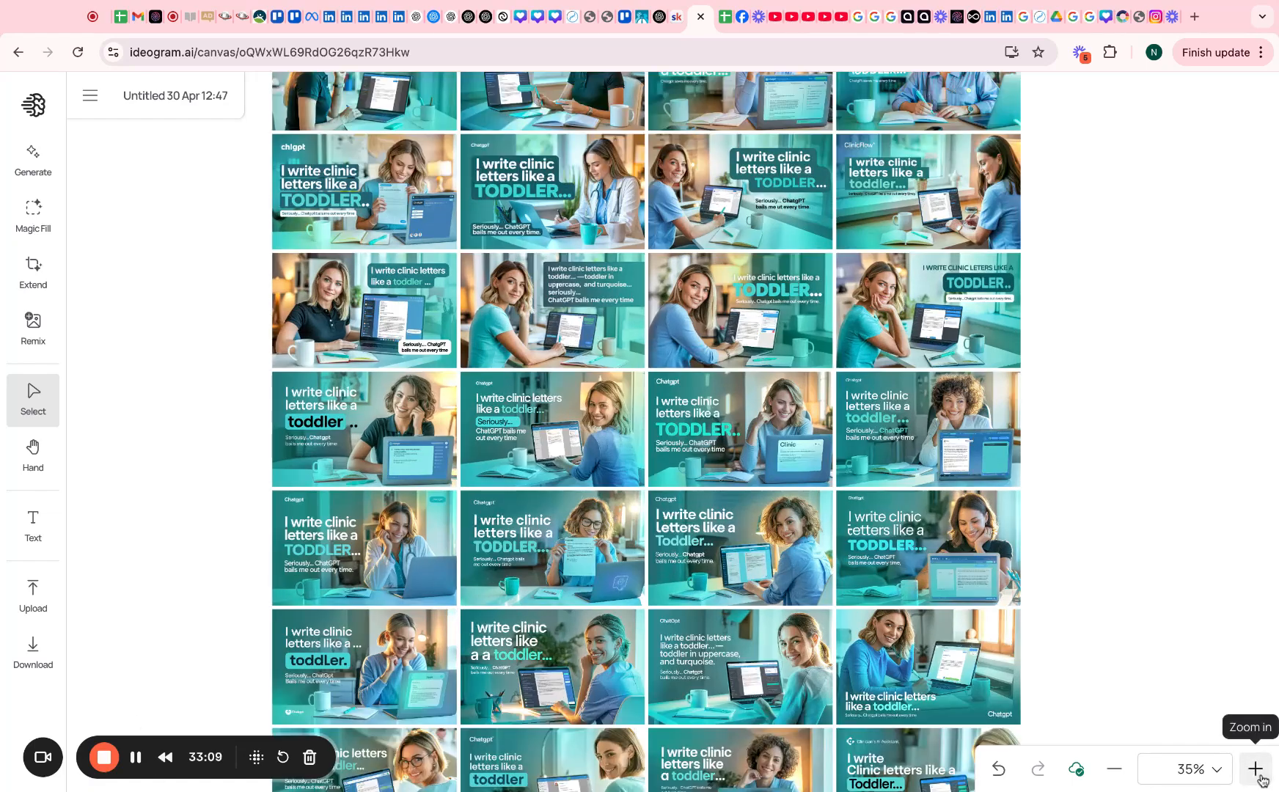
{"action": "left_click", "coordinate": [1259, 775]}
{"action": "left_click", "coordinate": [1259, 775]}
{"action": "left_click", "coordinate": [1259, 775]}
{"action": "left_click", "coordinate": [1258, 775]}
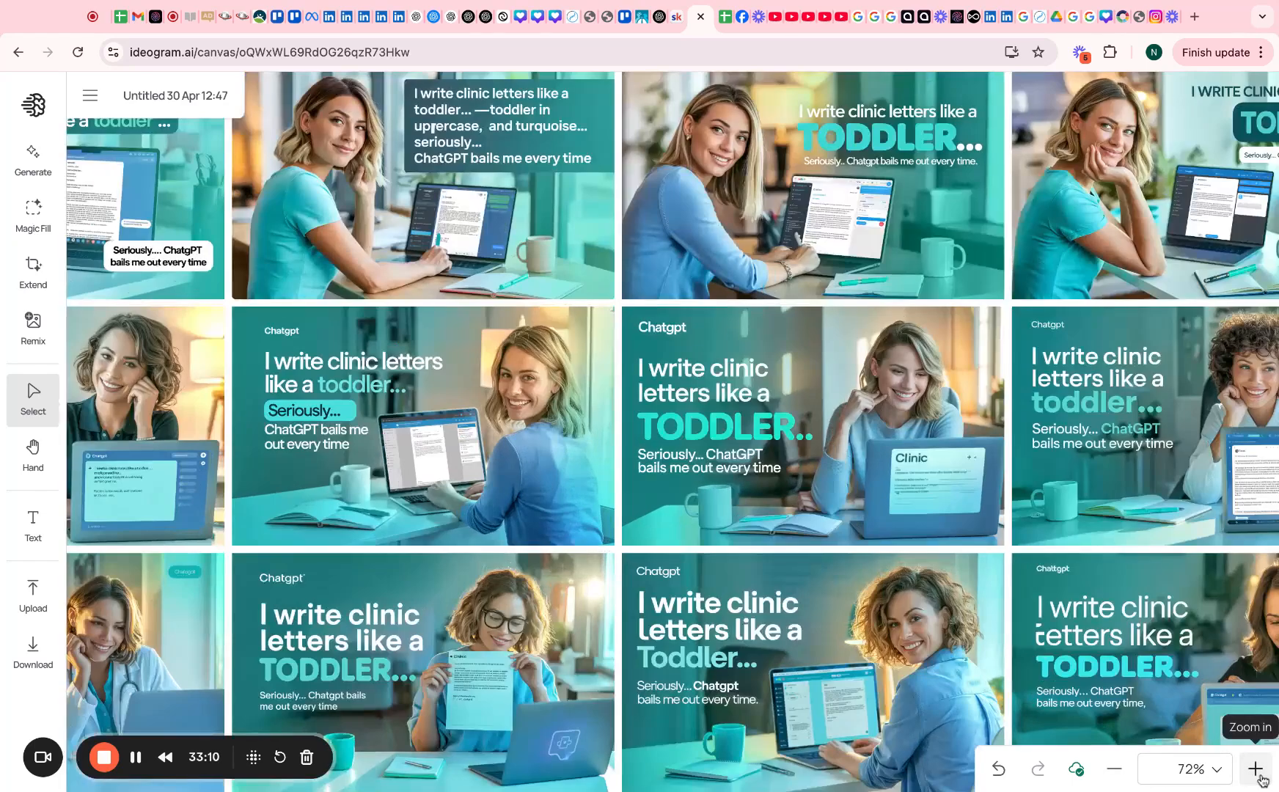
{"action": "left_click", "coordinate": [1117, 776]}
{"action": "left_click", "coordinate": [1118, 776]}
{"action": "left_click", "coordinate": [1118, 776]}
{"action": "left_click", "coordinate": [1118, 776]}
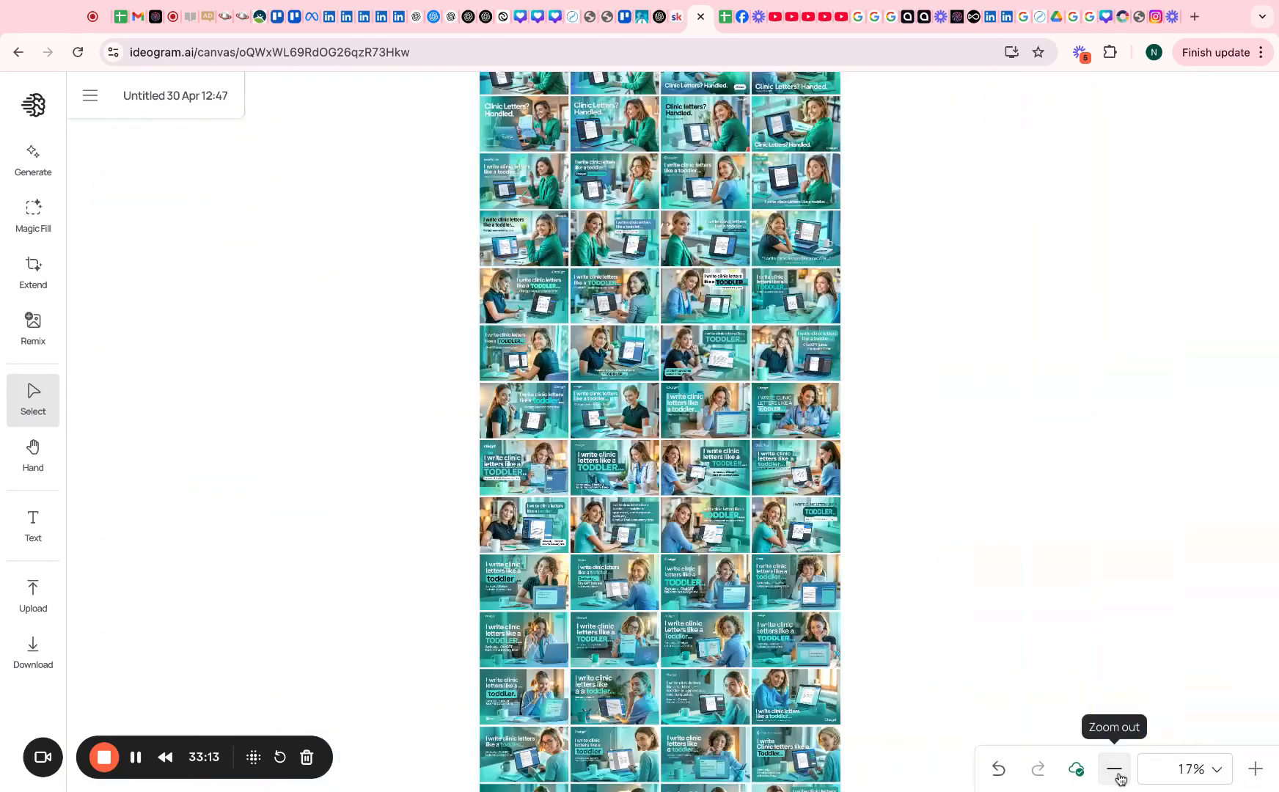
{"action": "scroll", "coordinate": [950, 623], "scroll_direction": "left", "scroll_amount": 1}
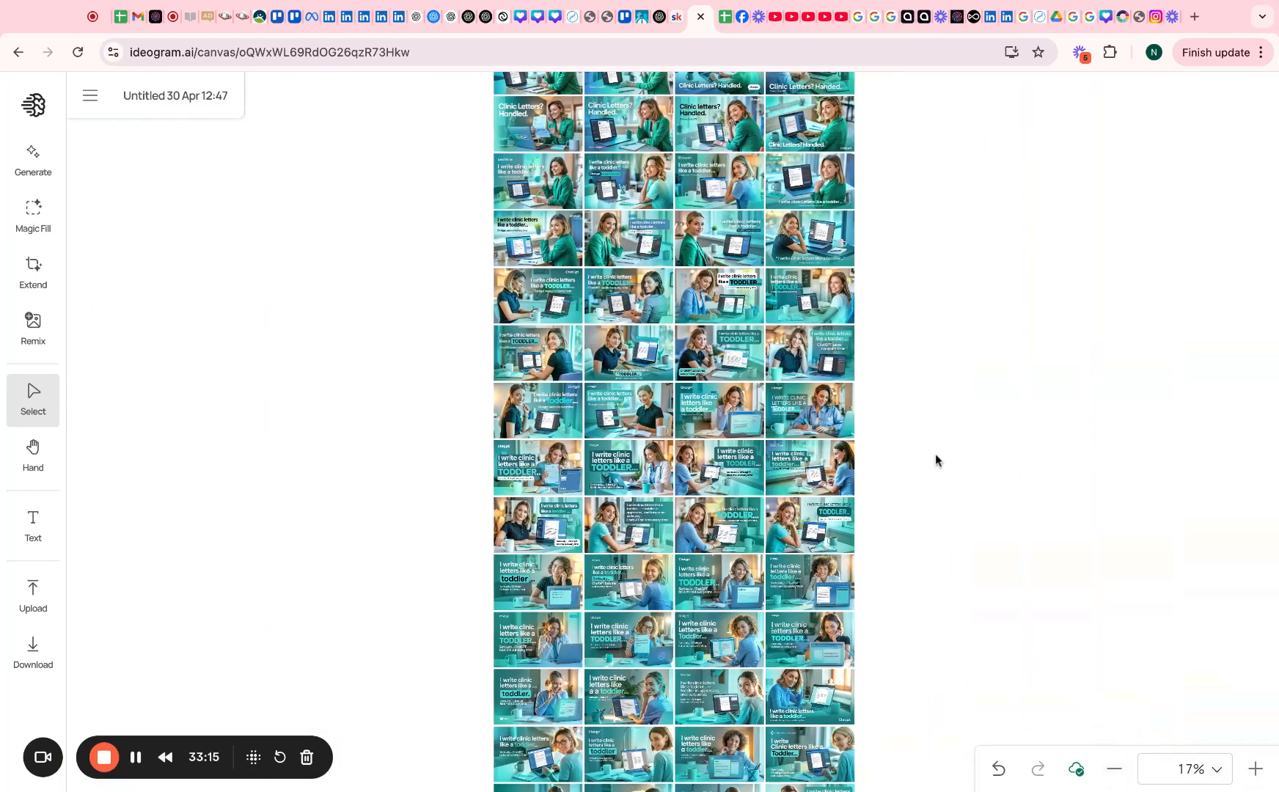
{"action": "left_click", "coordinate": [35, 458]}
{"action": "scroll", "coordinate": [223, 583], "scroll_direction": "left", "scroll_amount": 3}
{"action": "scroll", "coordinate": [323, 560], "scroll_direction": "right", "scroll_amount": 1}
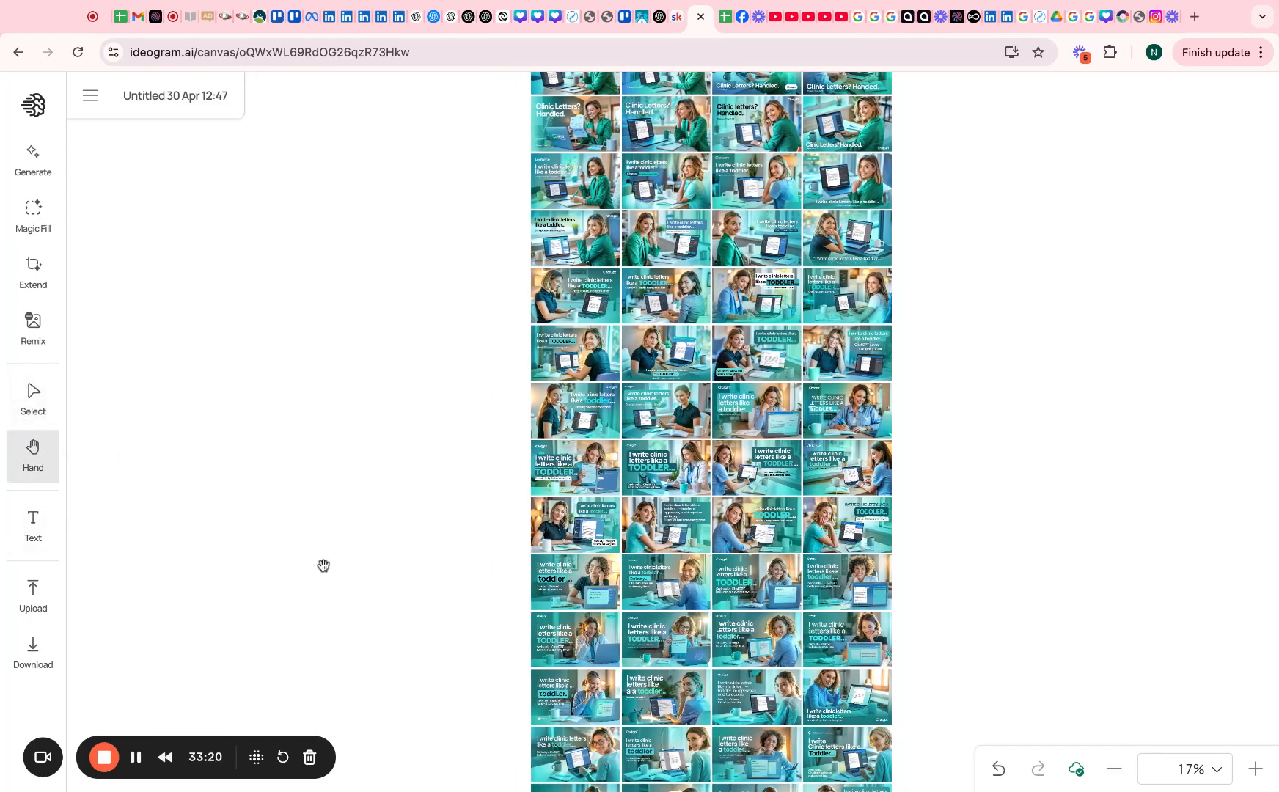
{"action": "scroll", "coordinate": [323, 566], "scroll_direction": "right", "scroll_amount": 10}
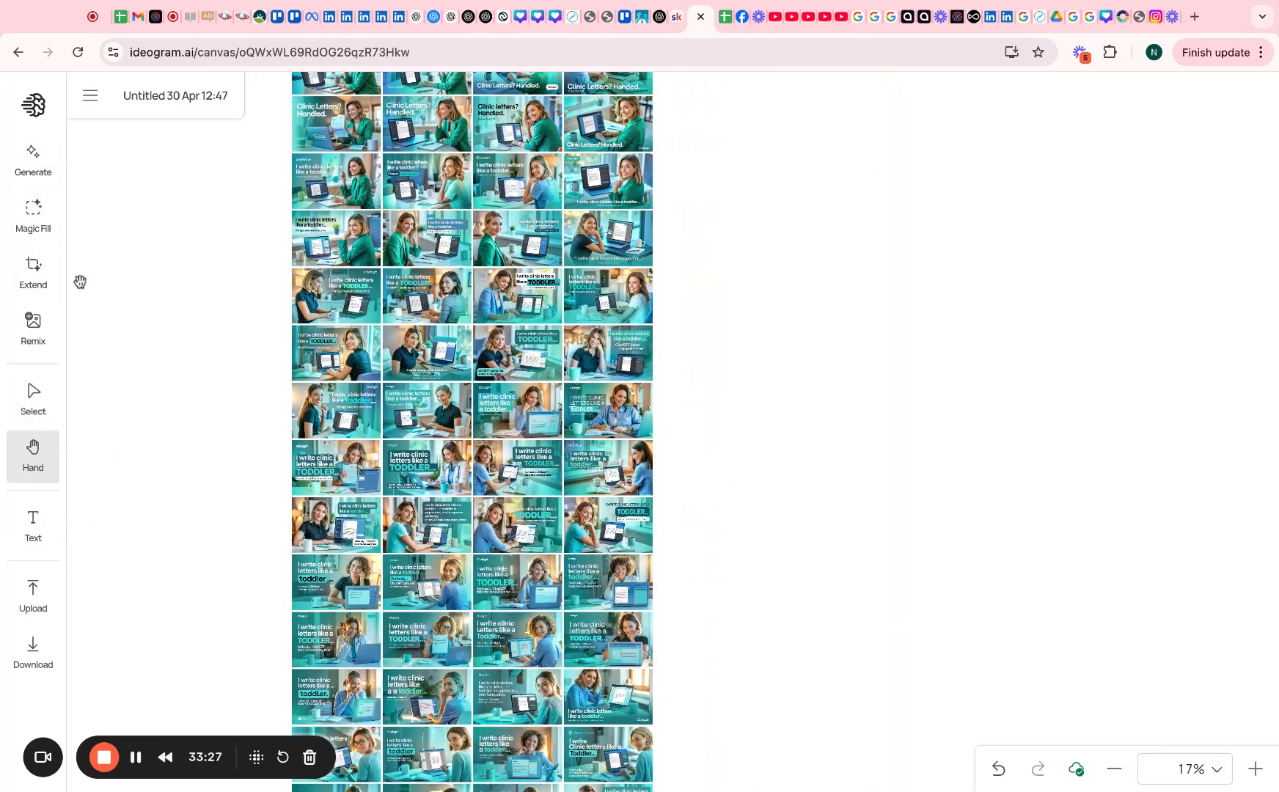
{"action": "scroll", "coordinate": [126, 462], "scroll_direction": "left", "scroll_amount": 4}
{"action": "scroll", "coordinate": [416, 752], "scroll_direction": "right", "scroll_amount": 5}
{"action": "scroll", "coordinate": [415, 752], "scroll_direction": "left", "scroll_amount": 8}
{"action": "scroll", "coordinate": [415, 751], "scroll_direction": "right", "scroll_amount": 3}
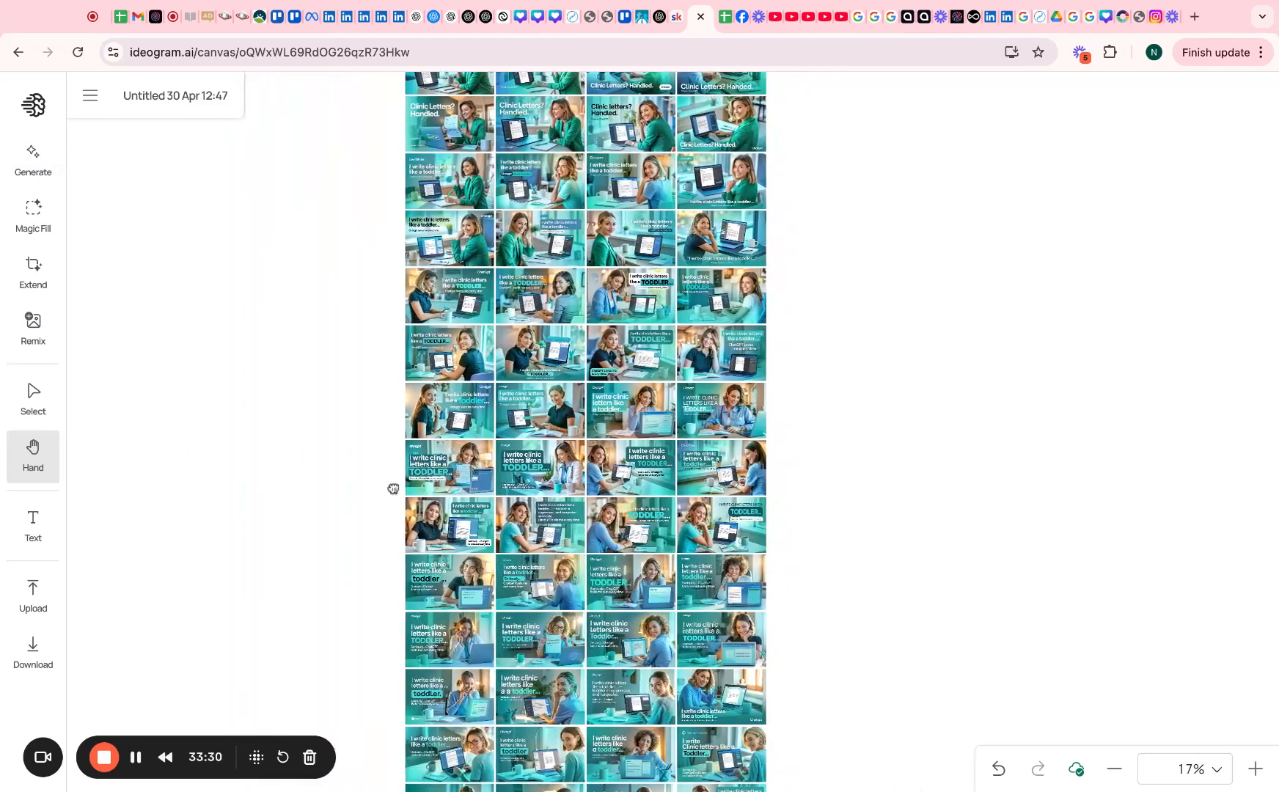
{"action": "left_click", "coordinate": [244, 53]}
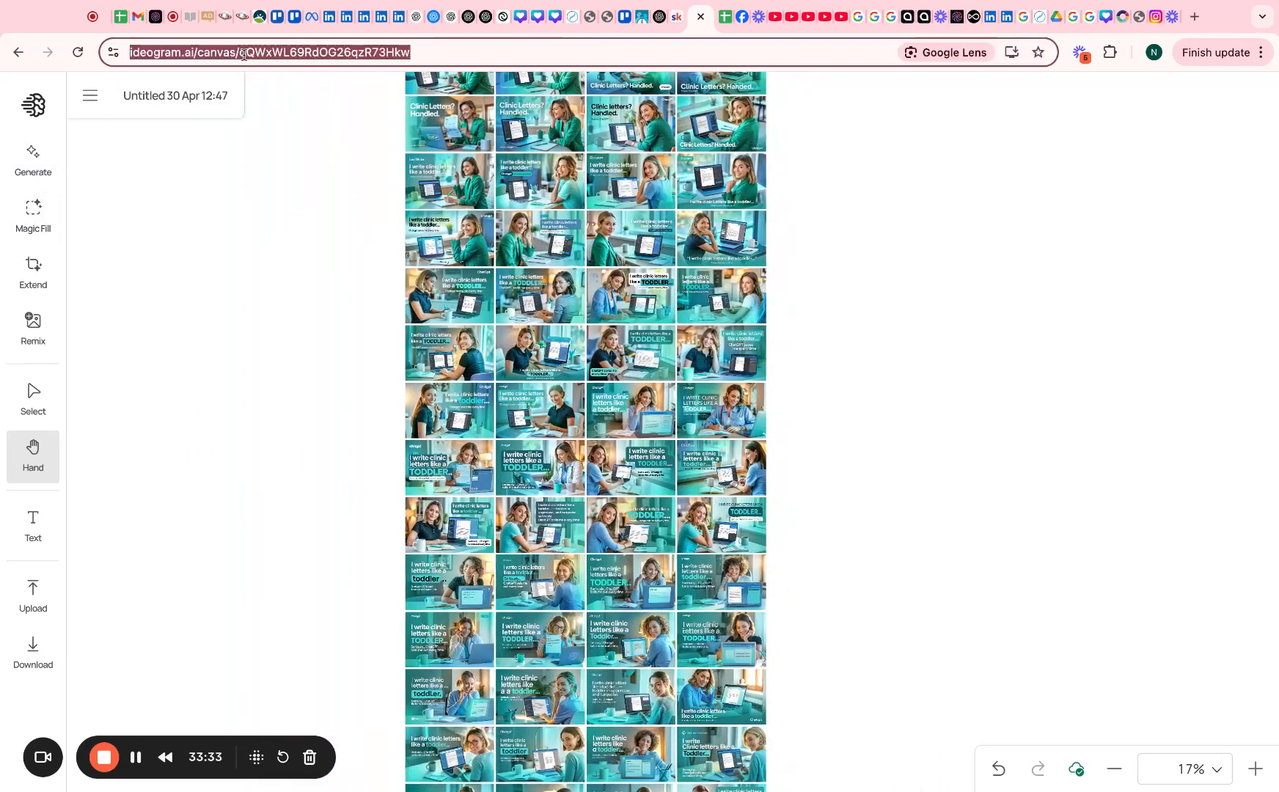
Reload the canvas and show the bottom ad's details: its over-the-shoulder prompt, palette and Ideogram 3.0 model
{"action": "key", "text": "Return"}
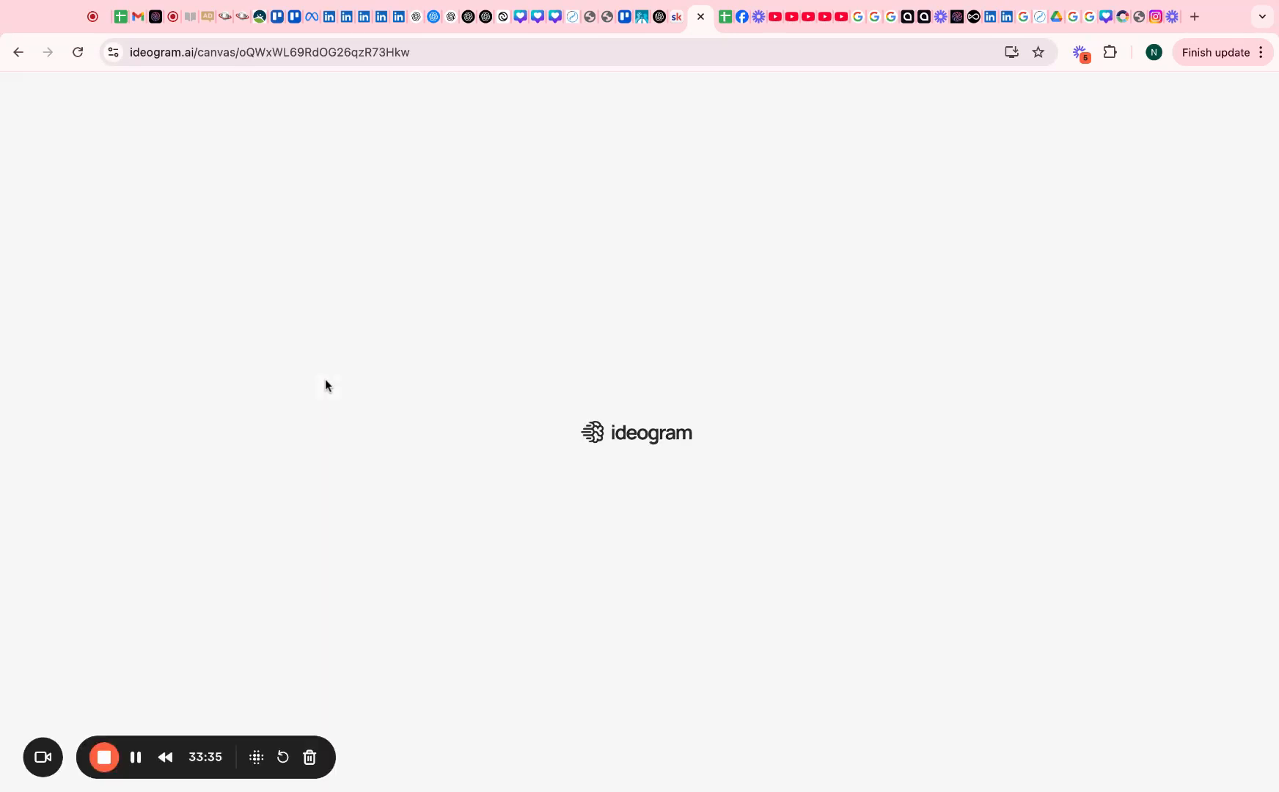
{"action": "left_click_drag", "start_coordinate": [822, 524], "coordinate": [855, 575]}
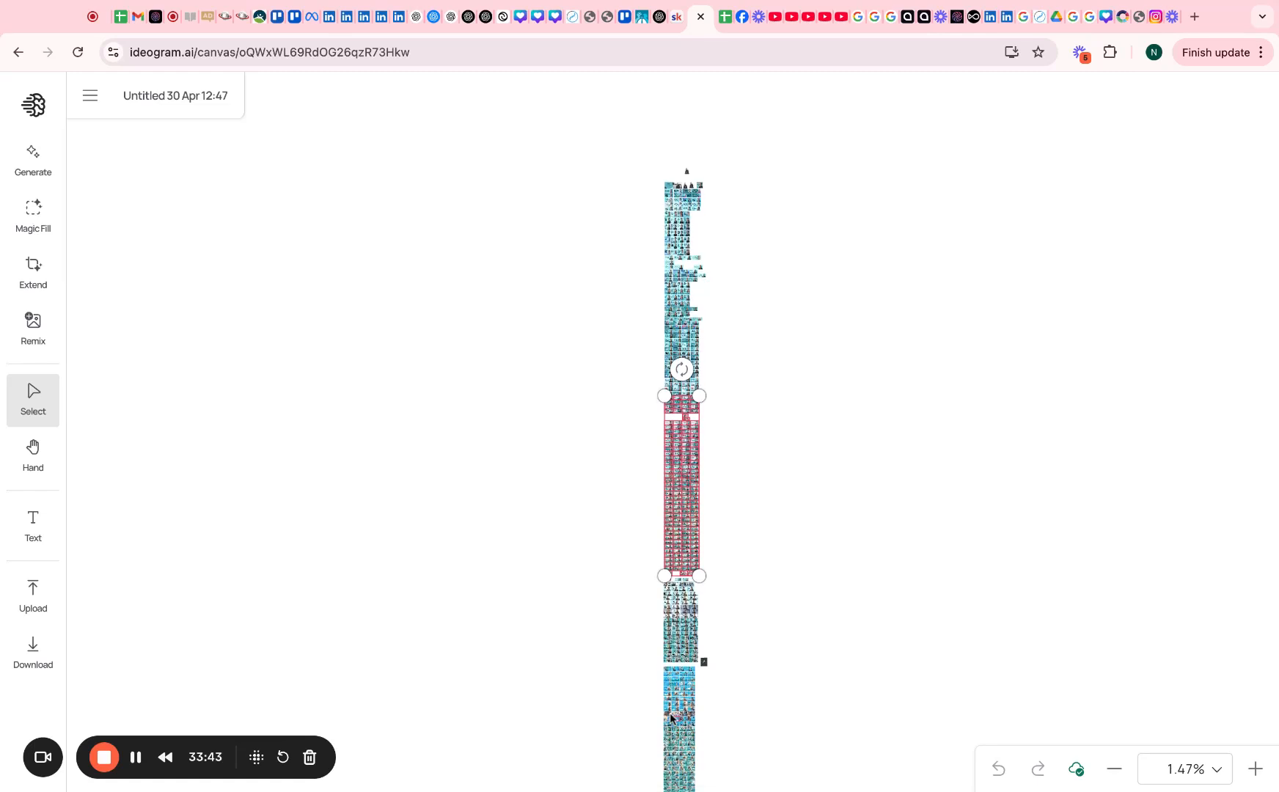
{"action": "scroll", "coordinate": [447, 470], "scroll_direction": "up", "scroll_amount": 5}
{"action": "scroll", "coordinate": [446, 475], "scroll_direction": "down", "scroll_amount": 5}
{"action": "left_click", "coordinate": [685, 774]}
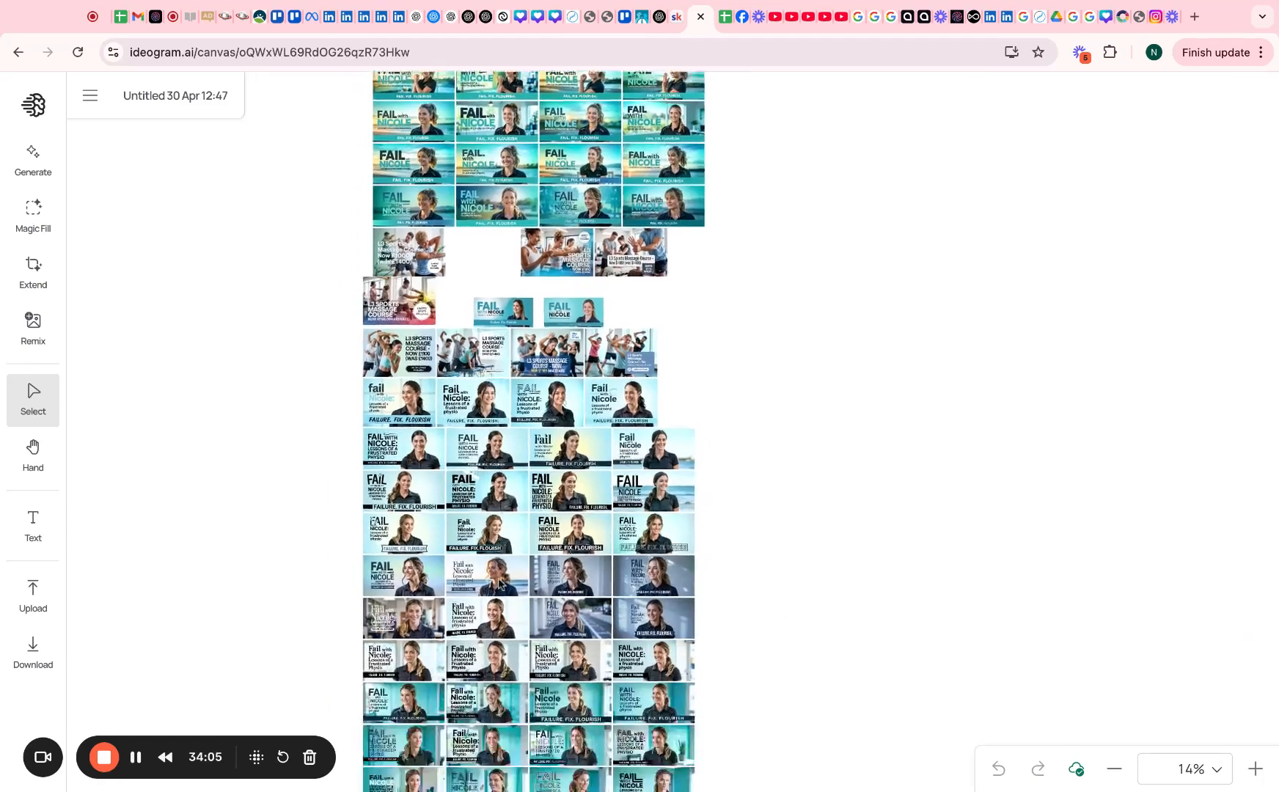
Pull three clinic-letter ads from the grid's bottom rows onto empty canvas beside the grid
{"action": "scroll", "coordinate": [538, 432], "scroll_direction": "up", "scroll_amount": 10}
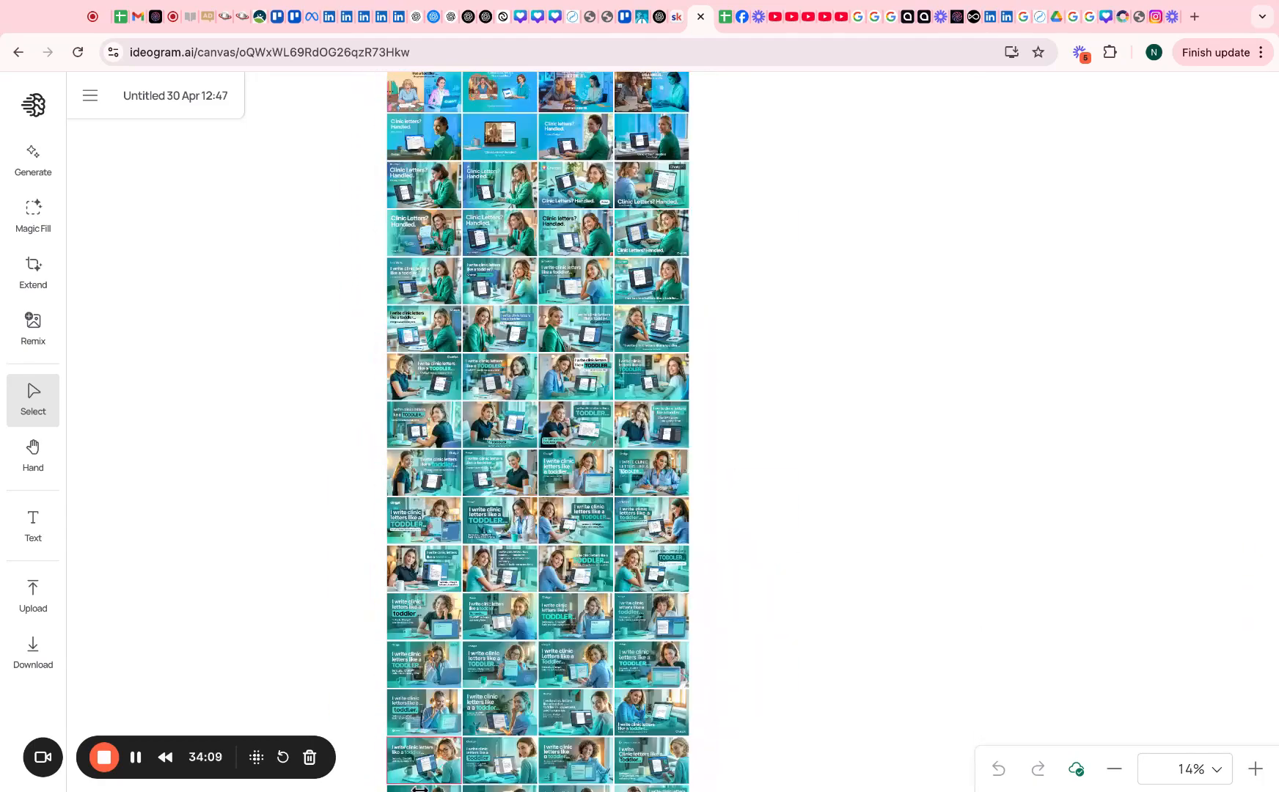
{"action": "left_click", "coordinate": [422, 763]}
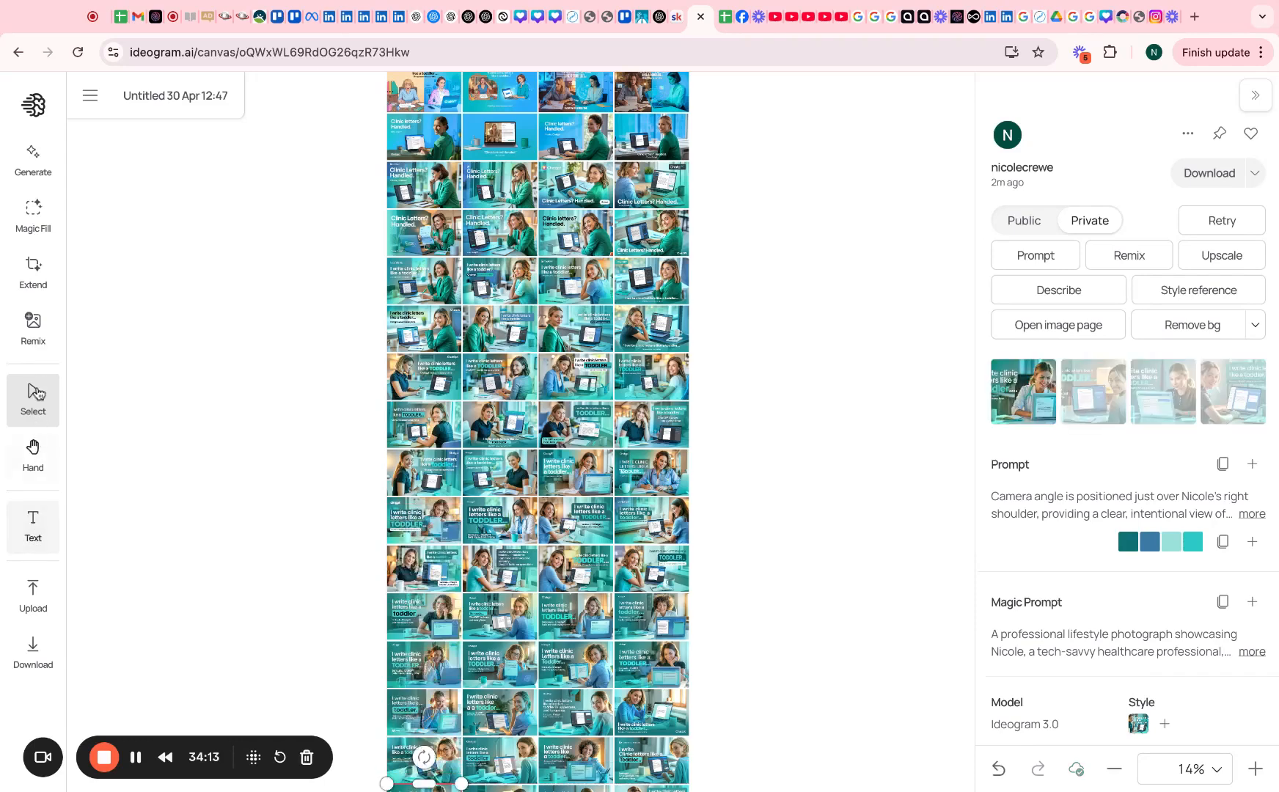
{"action": "left_click", "coordinate": [33, 451]}
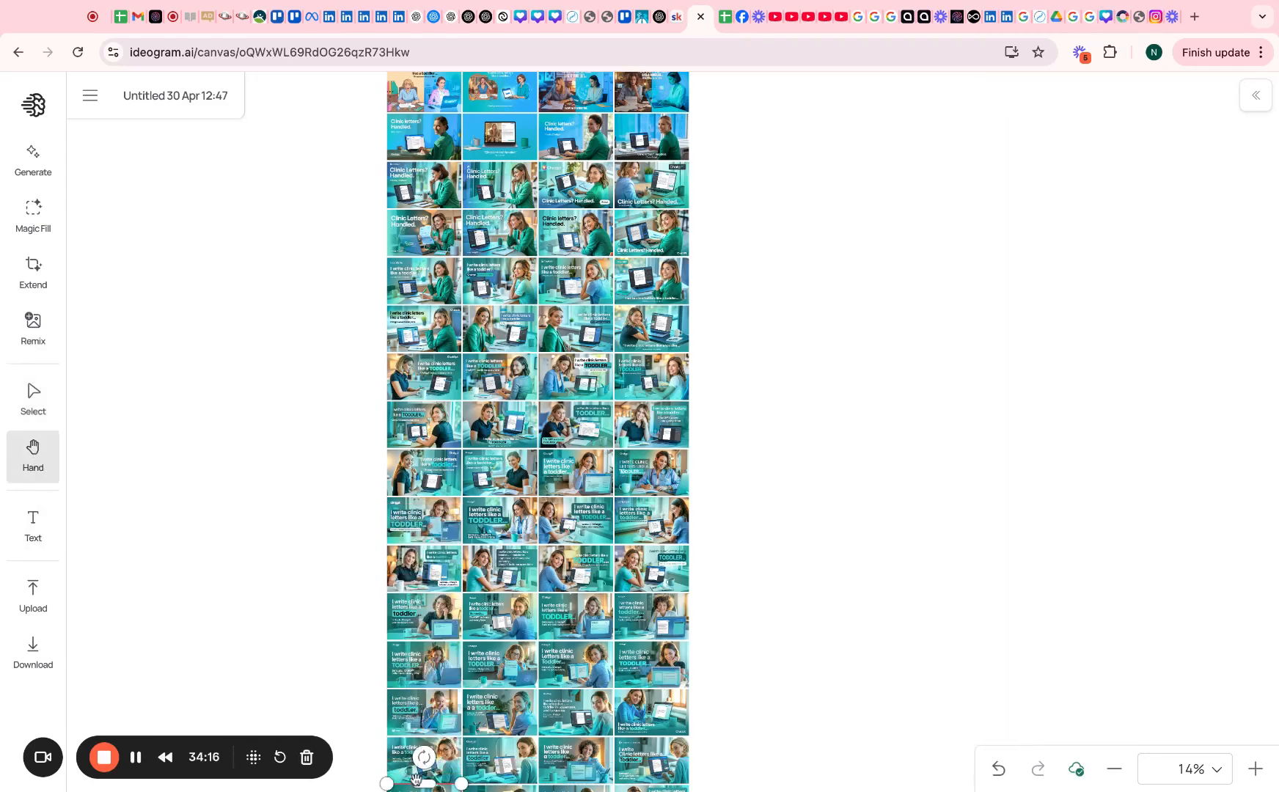
{"action": "scroll", "coordinate": [440, 783], "scroll_direction": "right", "scroll_amount": 3}
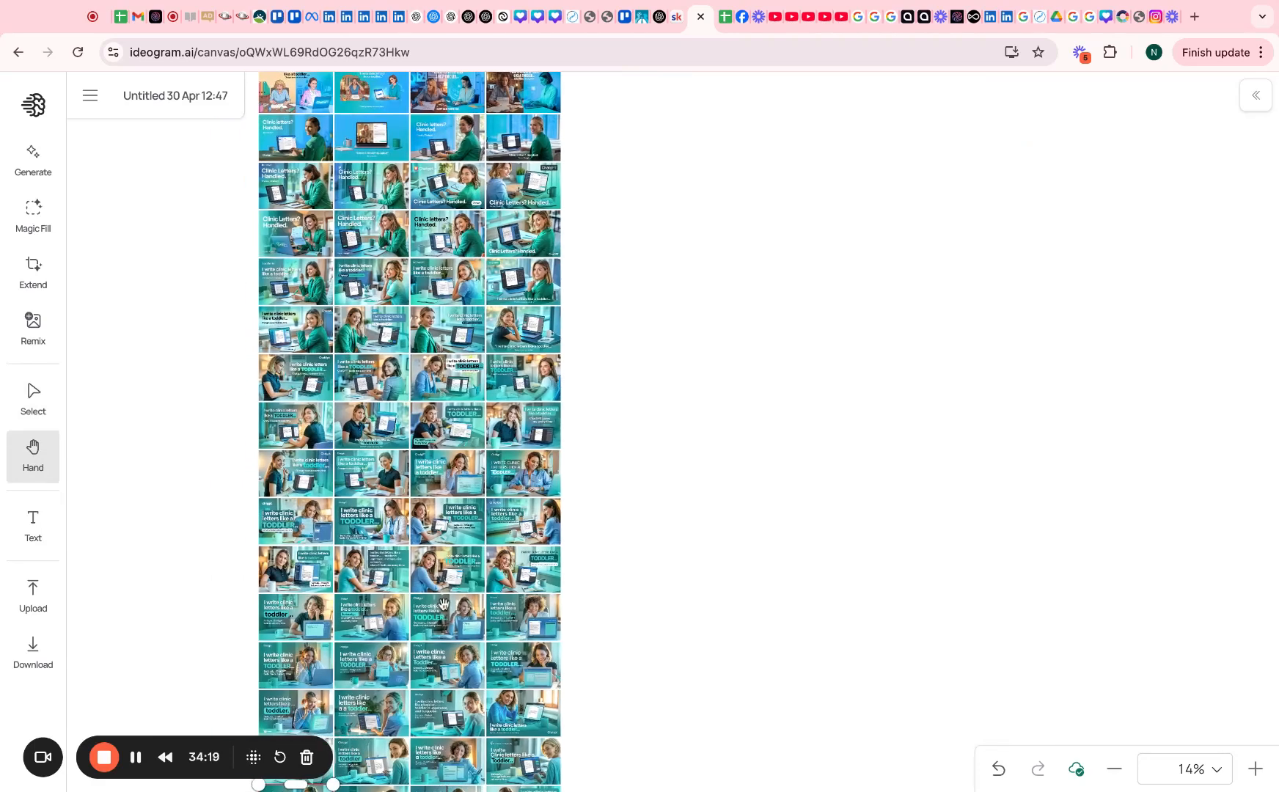
{"action": "left_click", "coordinate": [33, 400]}
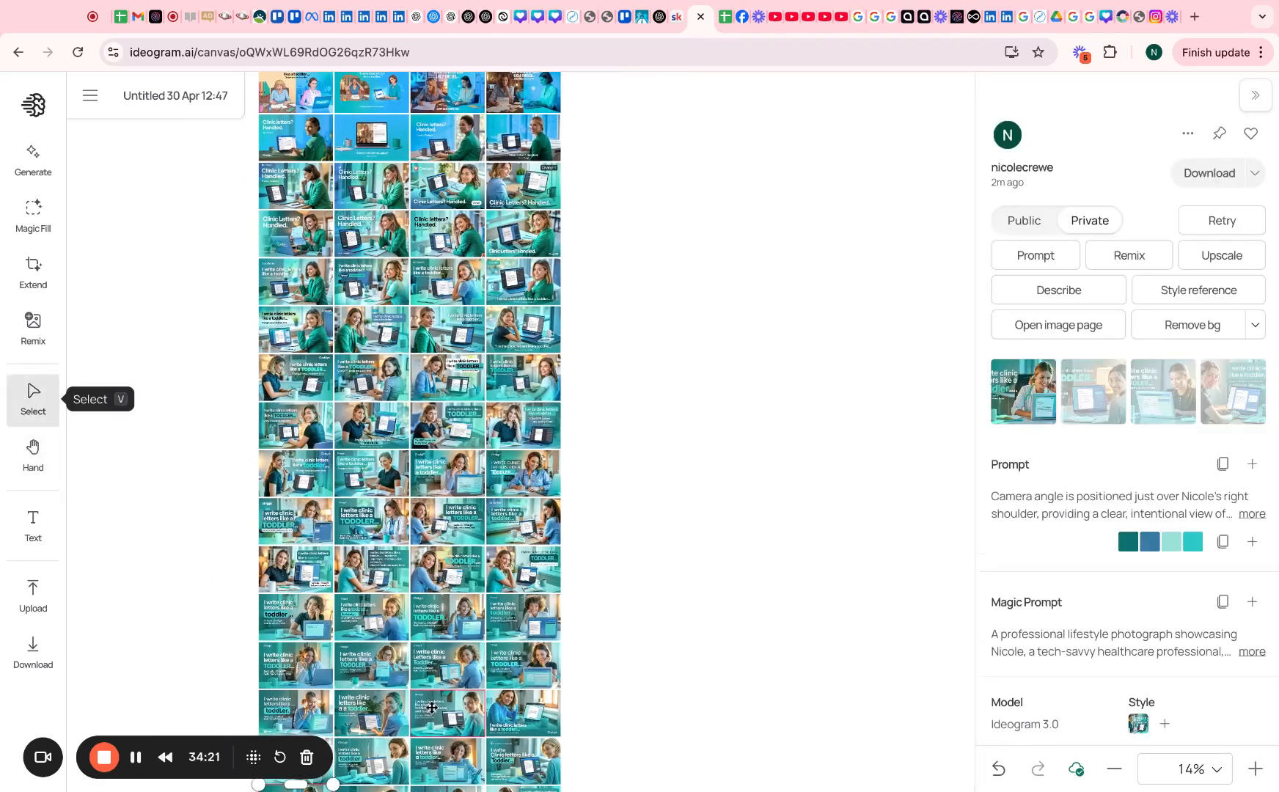
{"action": "left_click_drag", "start_coordinate": [447, 617], "coordinate": [742, 532]}
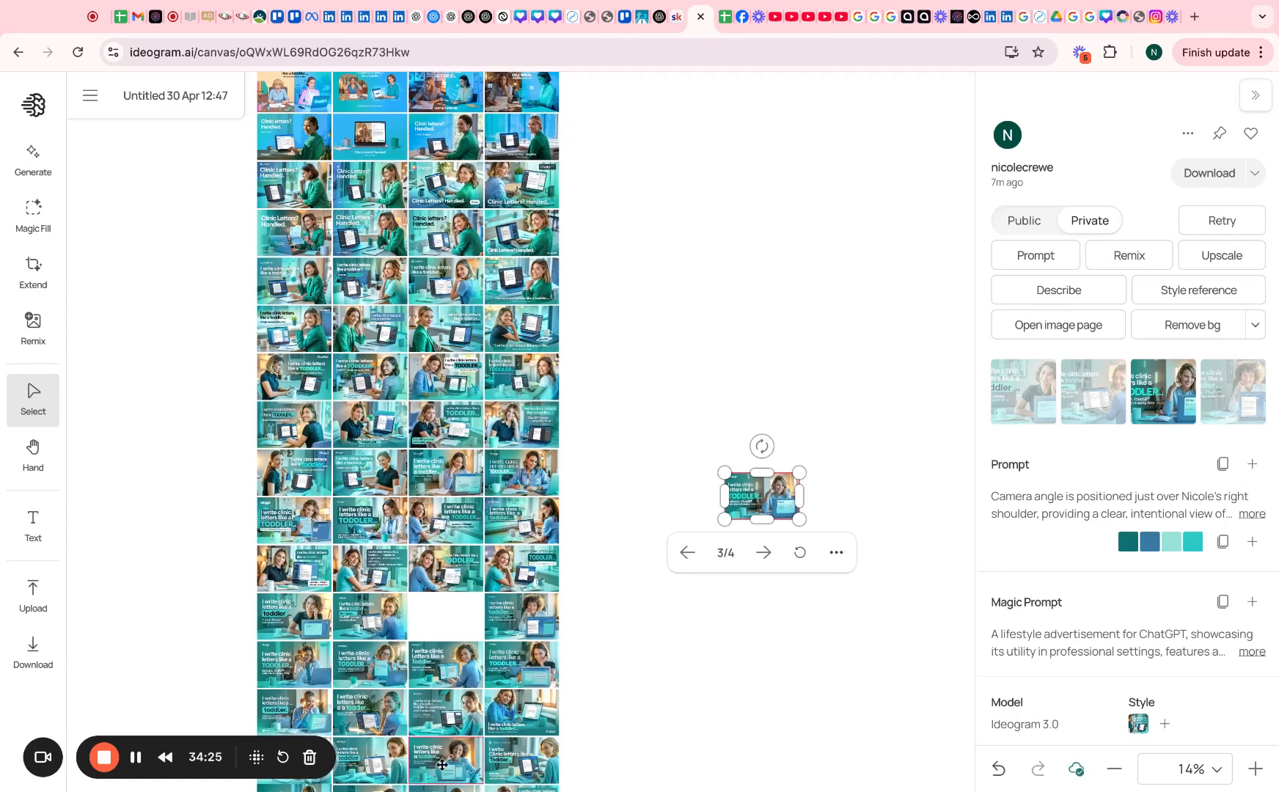
{"action": "left_click_drag", "start_coordinate": [442, 763], "coordinate": [795, 587]}
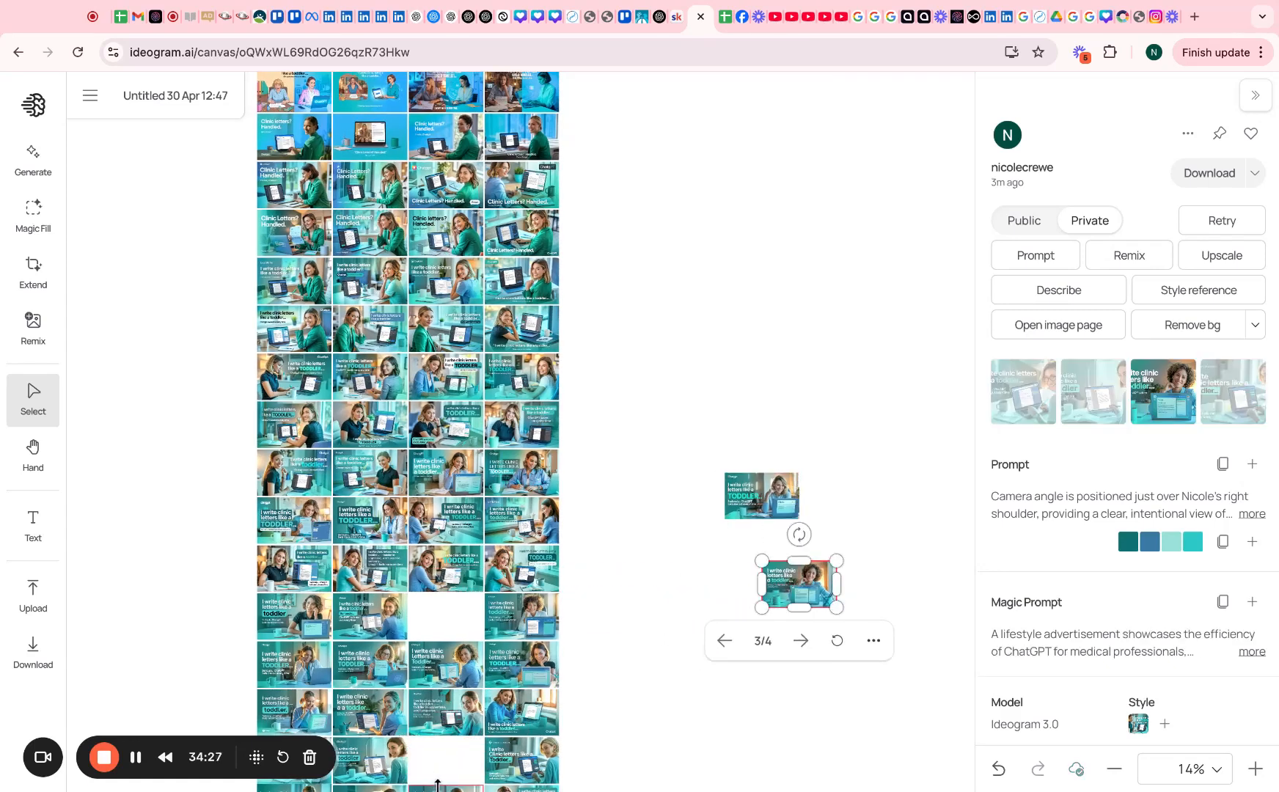
{"action": "left_click", "coordinate": [438, 784]}
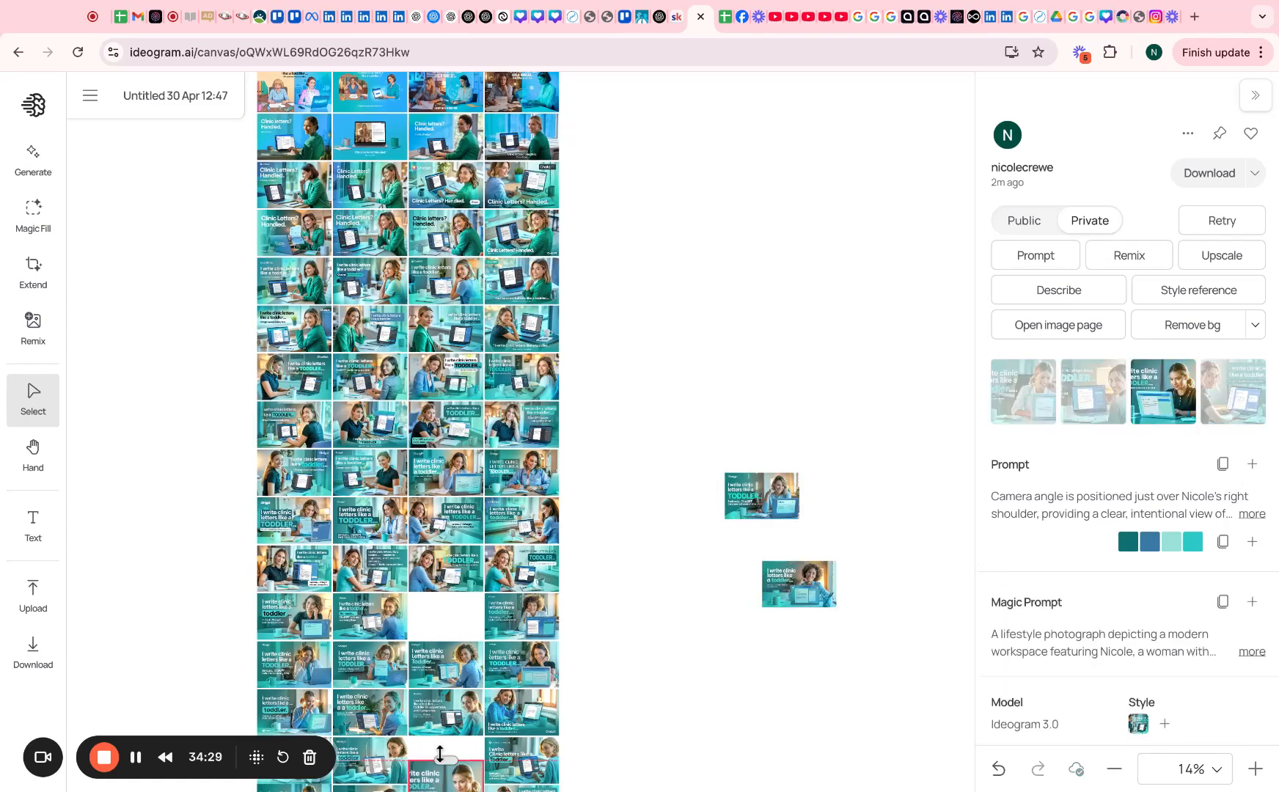
{"action": "left_click_drag", "start_coordinate": [434, 783], "coordinate": [689, 675]}
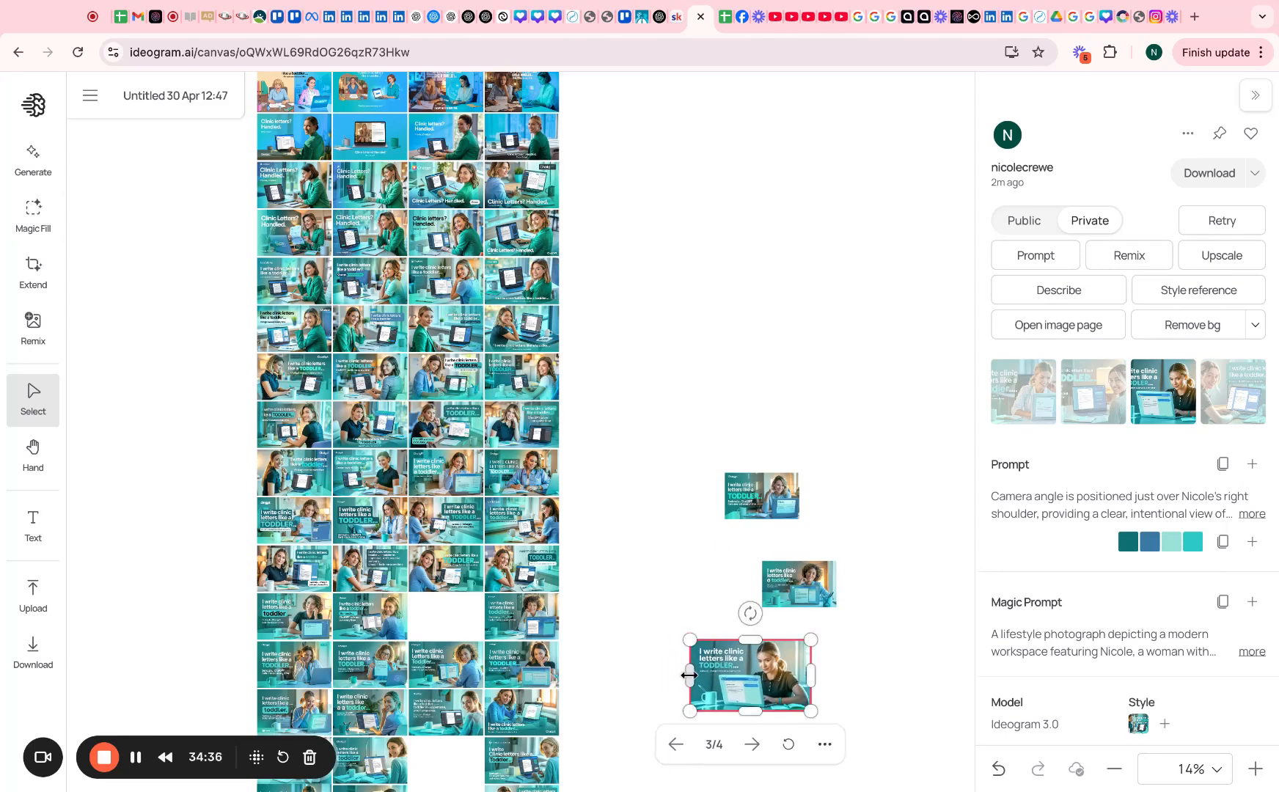
Zoom in and add more toddler ad variations, including the bottom-left one, to the side column
{"action": "scroll", "coordinate": [534, 743], "scroll_direction": "left", "scroll_amount": 1}
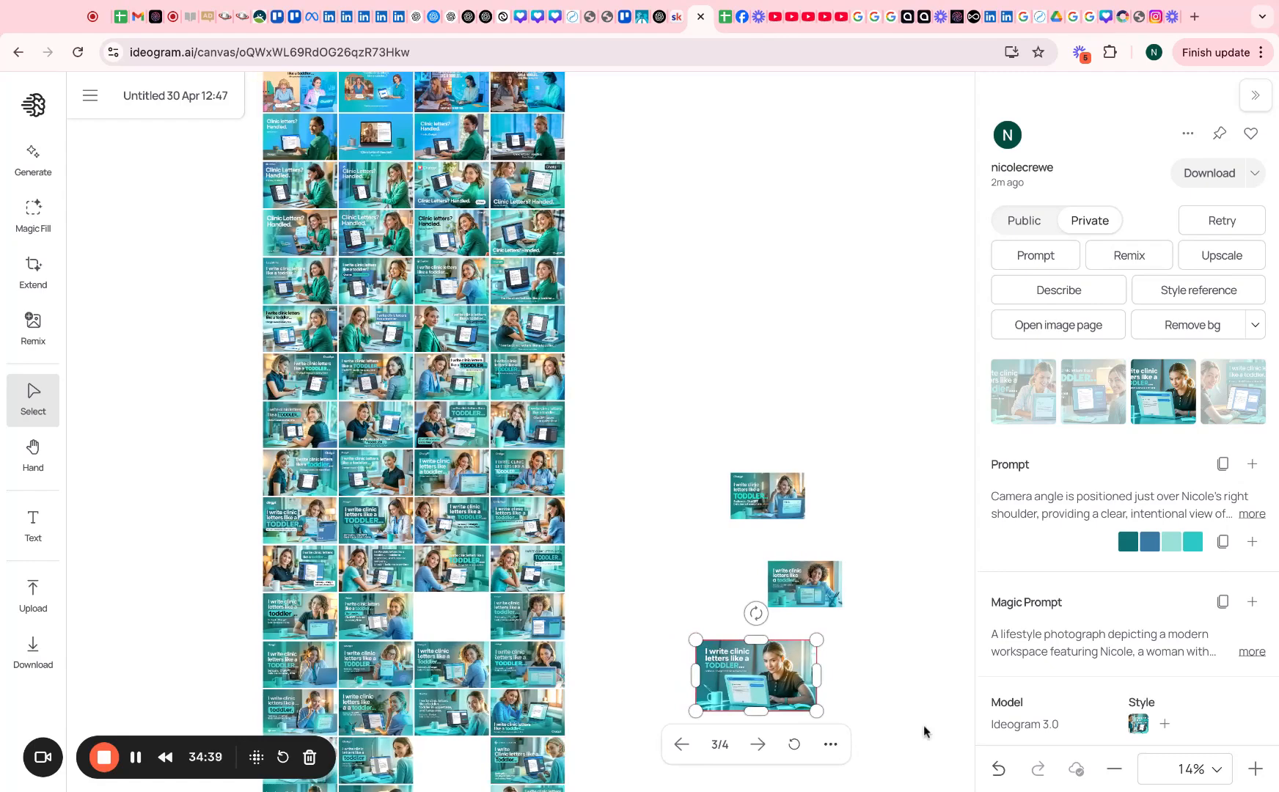
{"action": "left_click", "coordinate": [1256, 769]}
{"action": "scroll", "coordinate": [694, 674], "scroll_direction": "down", "scroll_amount": 5}
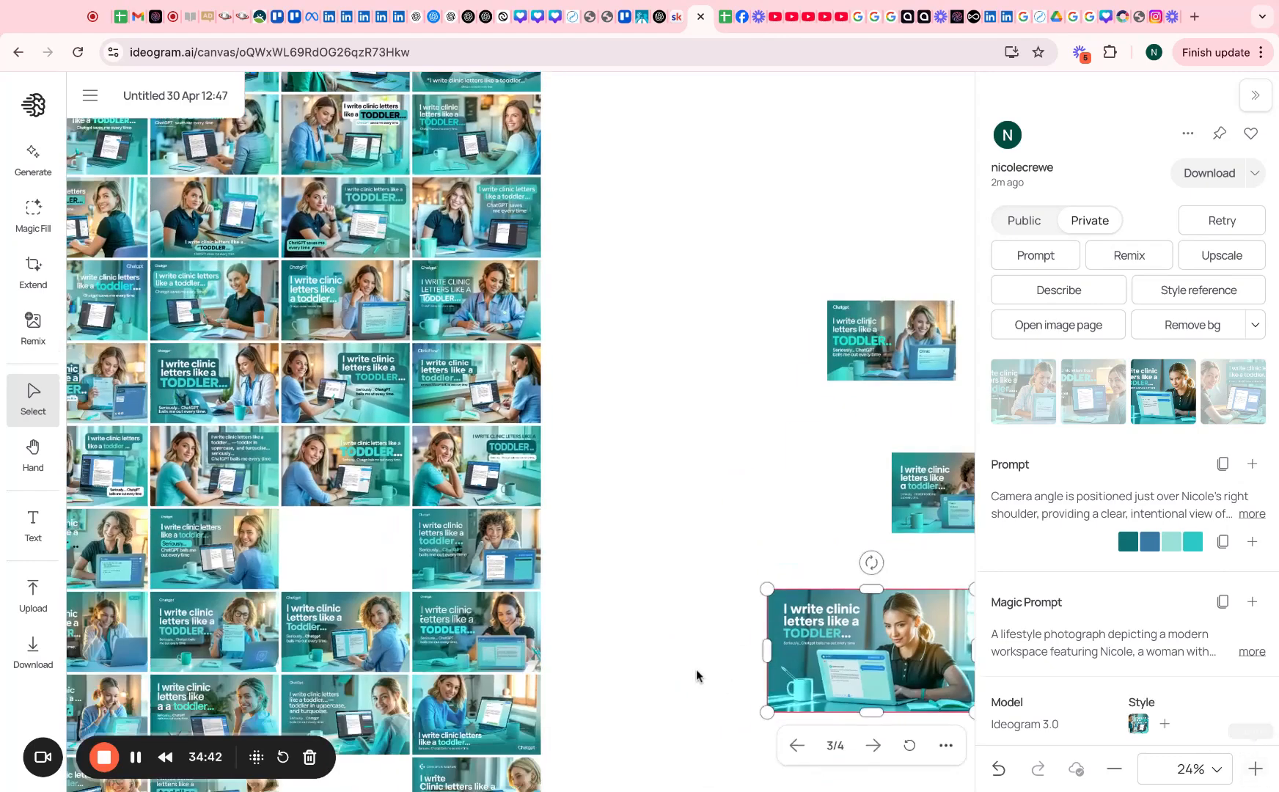
{"action": "scroll", "coordinate": [694, 674], "scroll_direction": "left", "scroll_amount": 5}
{"action": "left_click", "coordinate": [649, 724]}
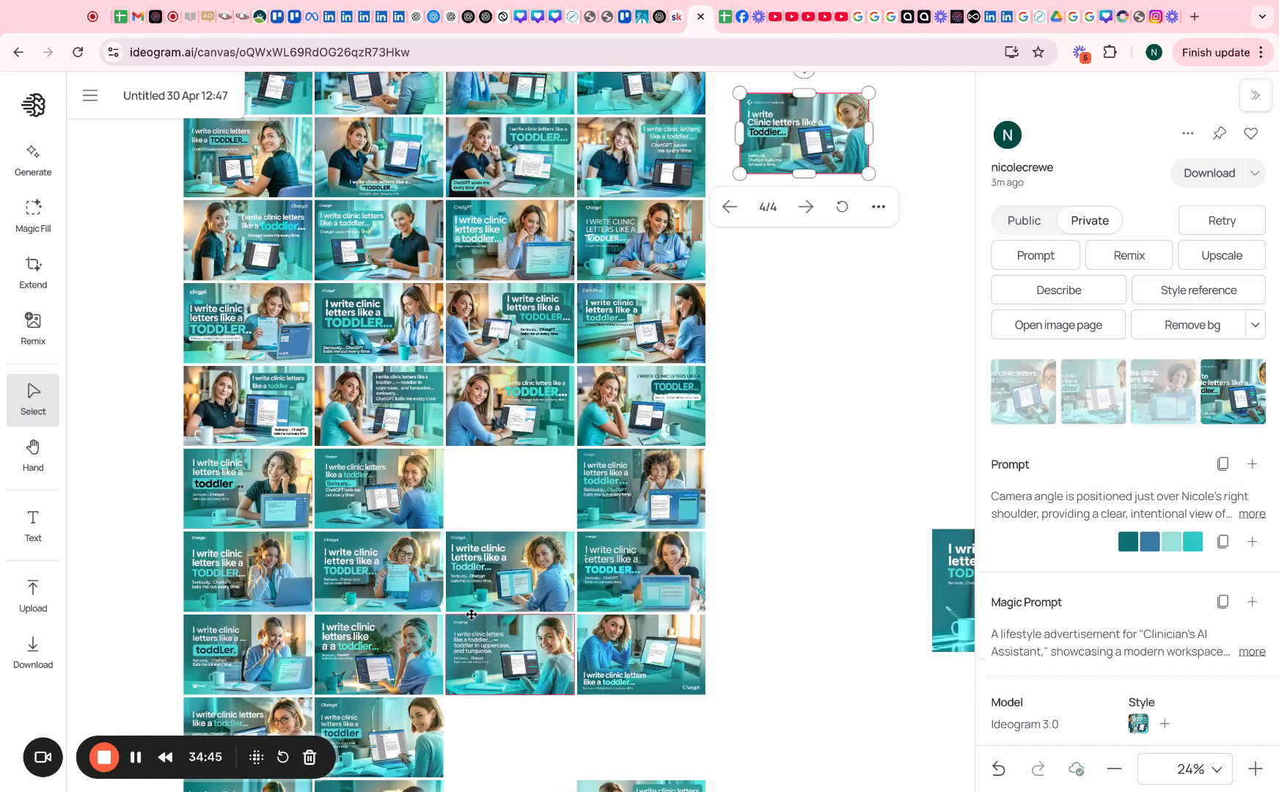
{"action": "left_click", "coordinate": [401, 730]}
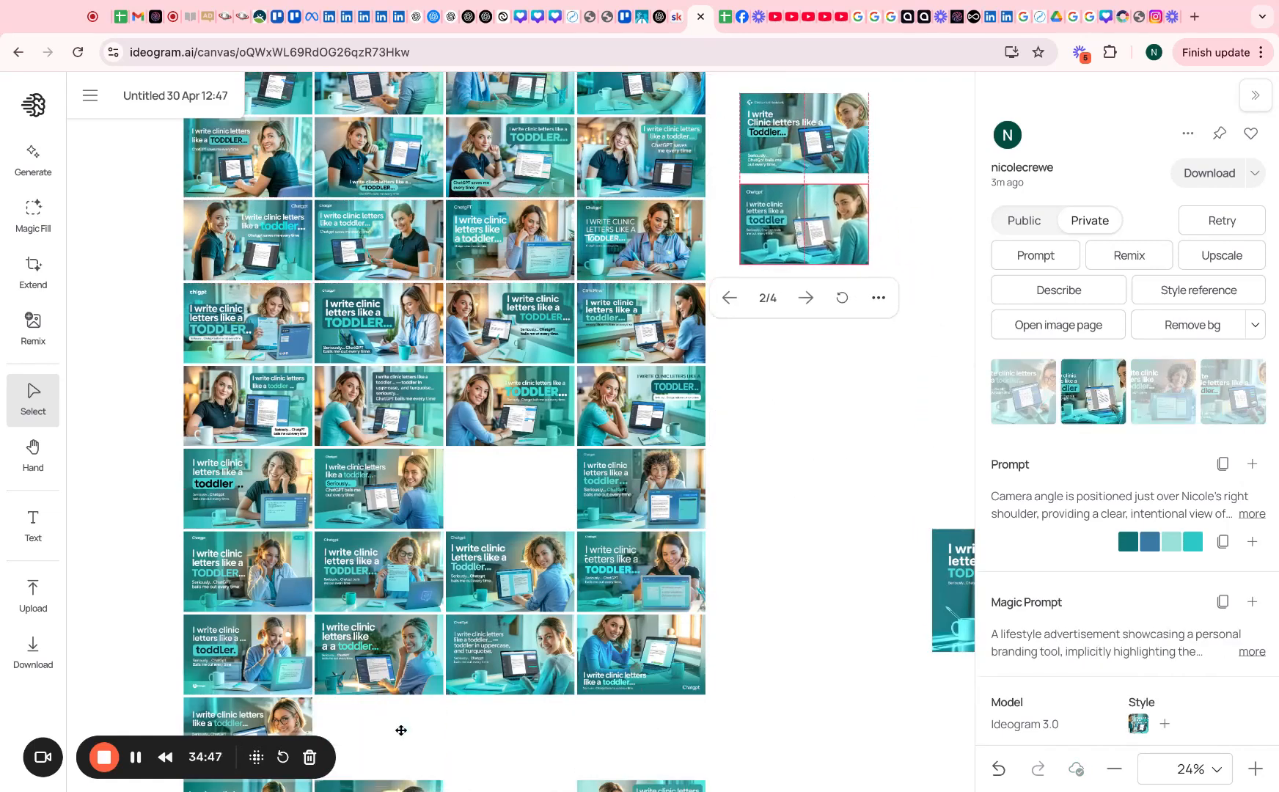
{"action": "left_click", "coordinate": [268, 725]}
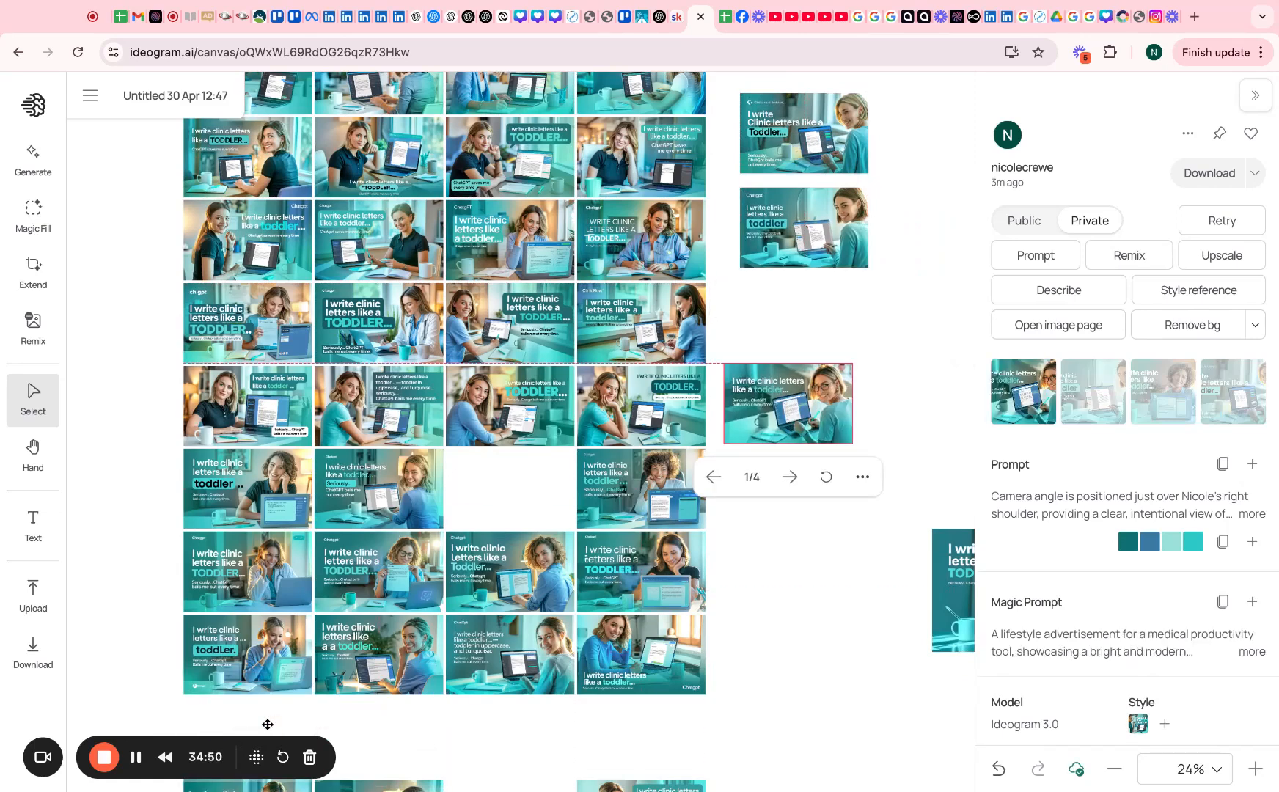
{"action": "scroll", "coordinate": [584, 581], "scroll_direction": "left", "scroll_amount": 1}
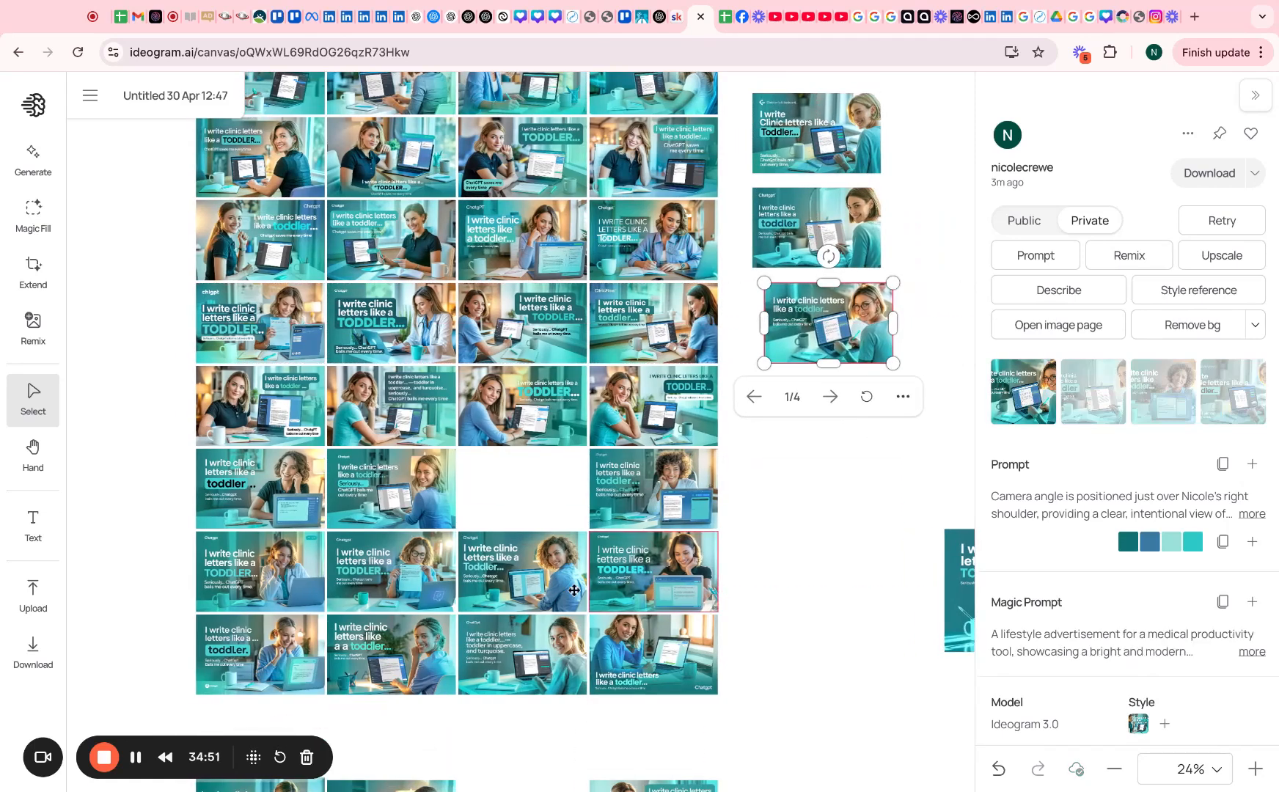
{"action": "left_click", "coordinate": [376, 787]}
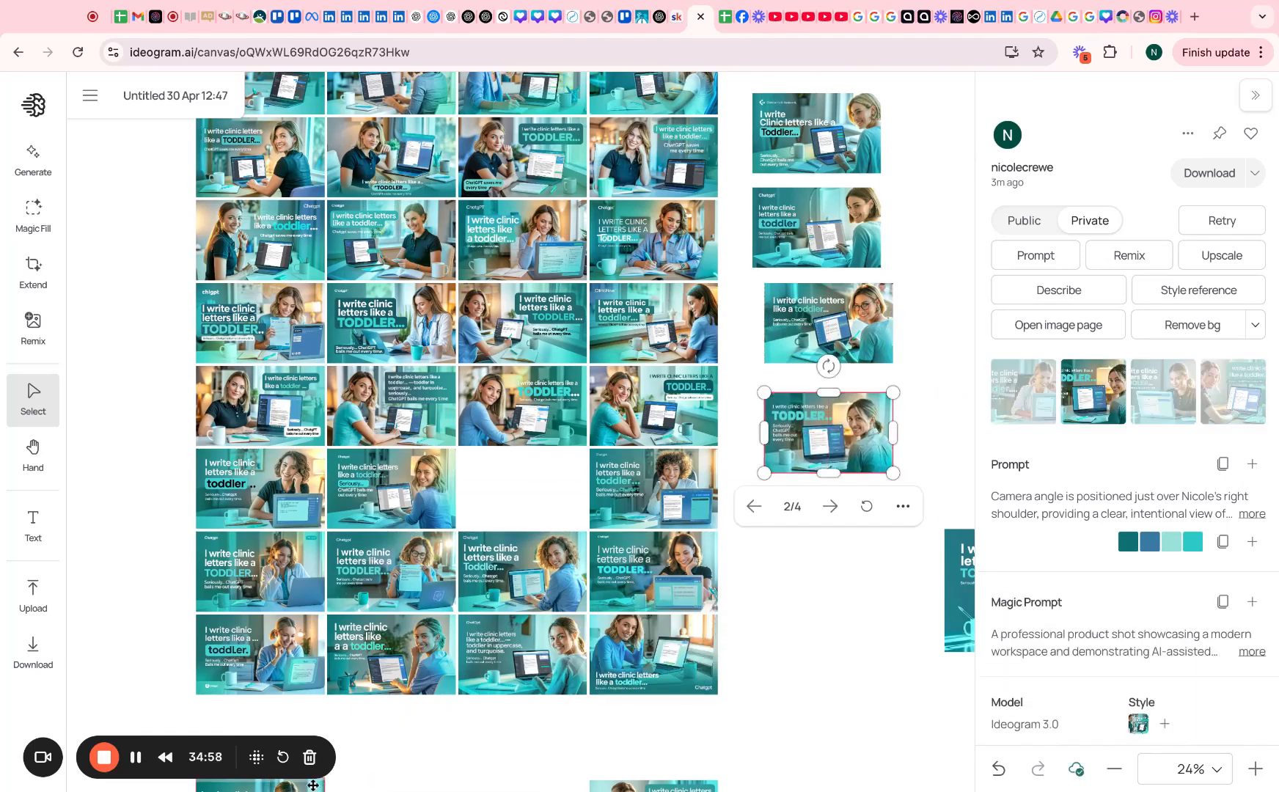
{"action": "left_click", "coordinate": [312, 786]}
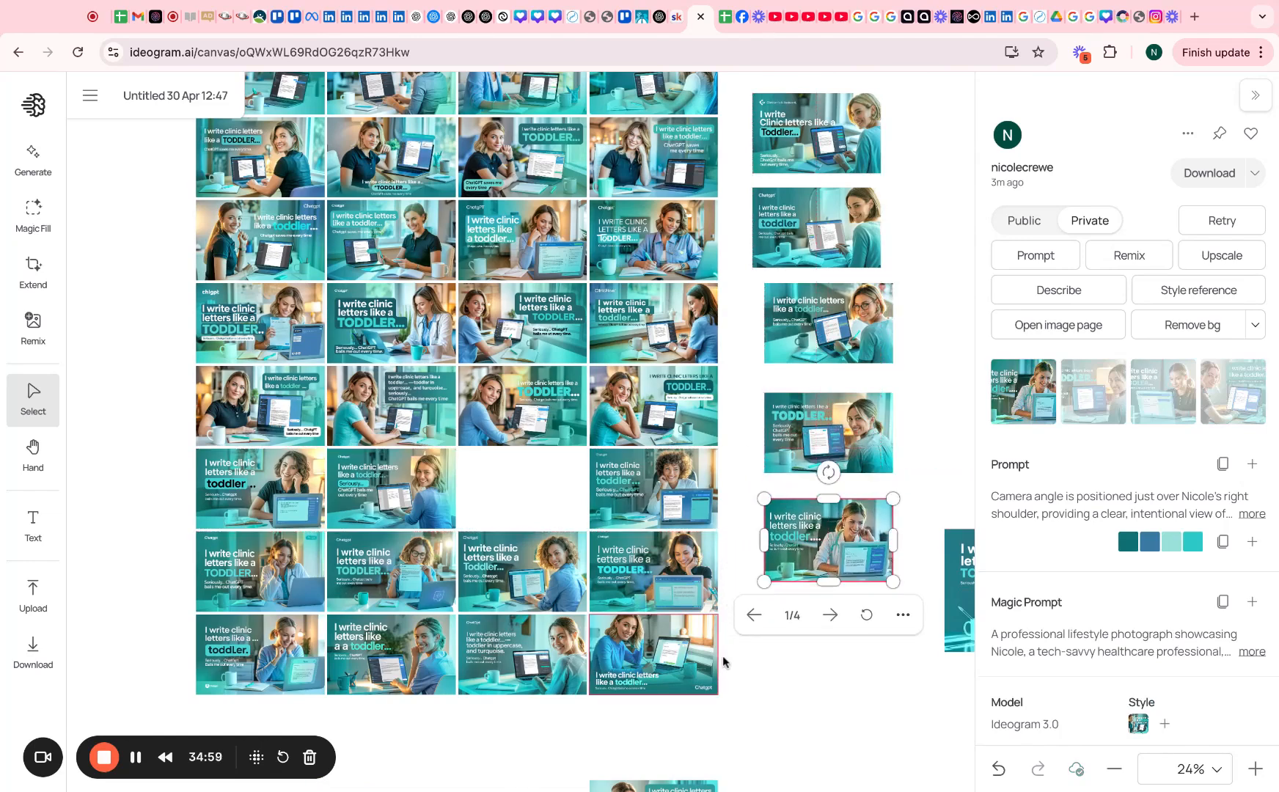
{"action": "scroll", "coordinate": [723, 663], "scroll_direction": "right", "scroll_amount": 5}
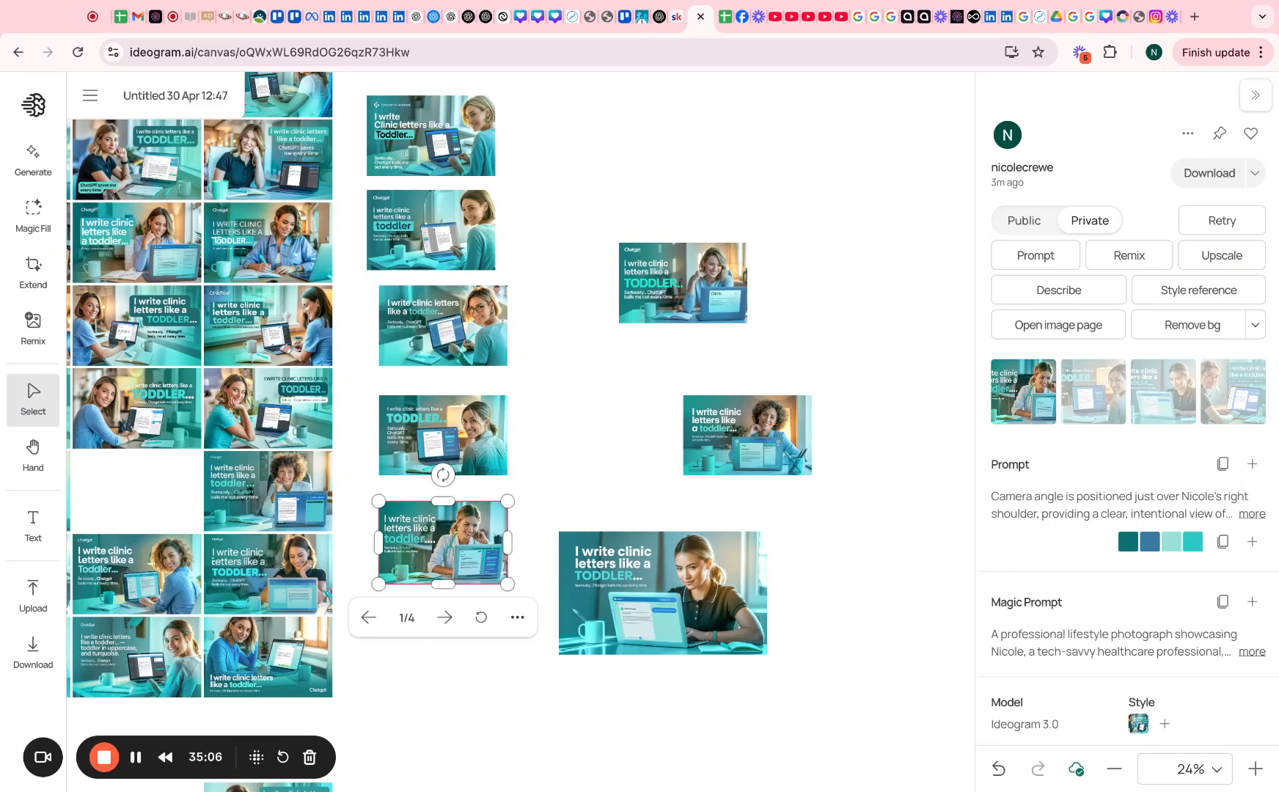
{"action": "scroll", "coordinate": [431, 622], "scroll_direction": "left", "scroll_amount": 1}
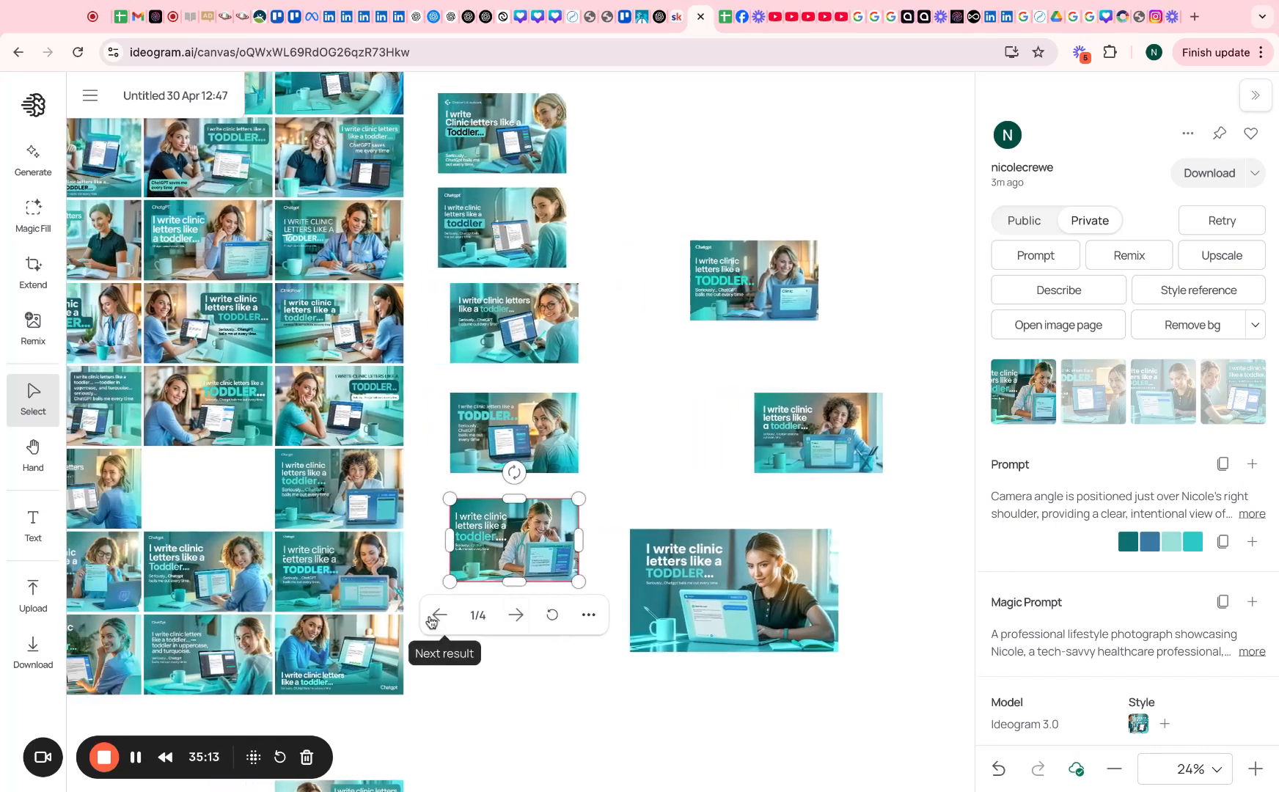
{"action": "scroll", "coordinate": [431, 622], "scroll_direction": "left", "scroll_amount": 3}
{"action": "scroll", "coordinate": [430, 622], "scroll_direction": "left", "scroll_amount": 2}
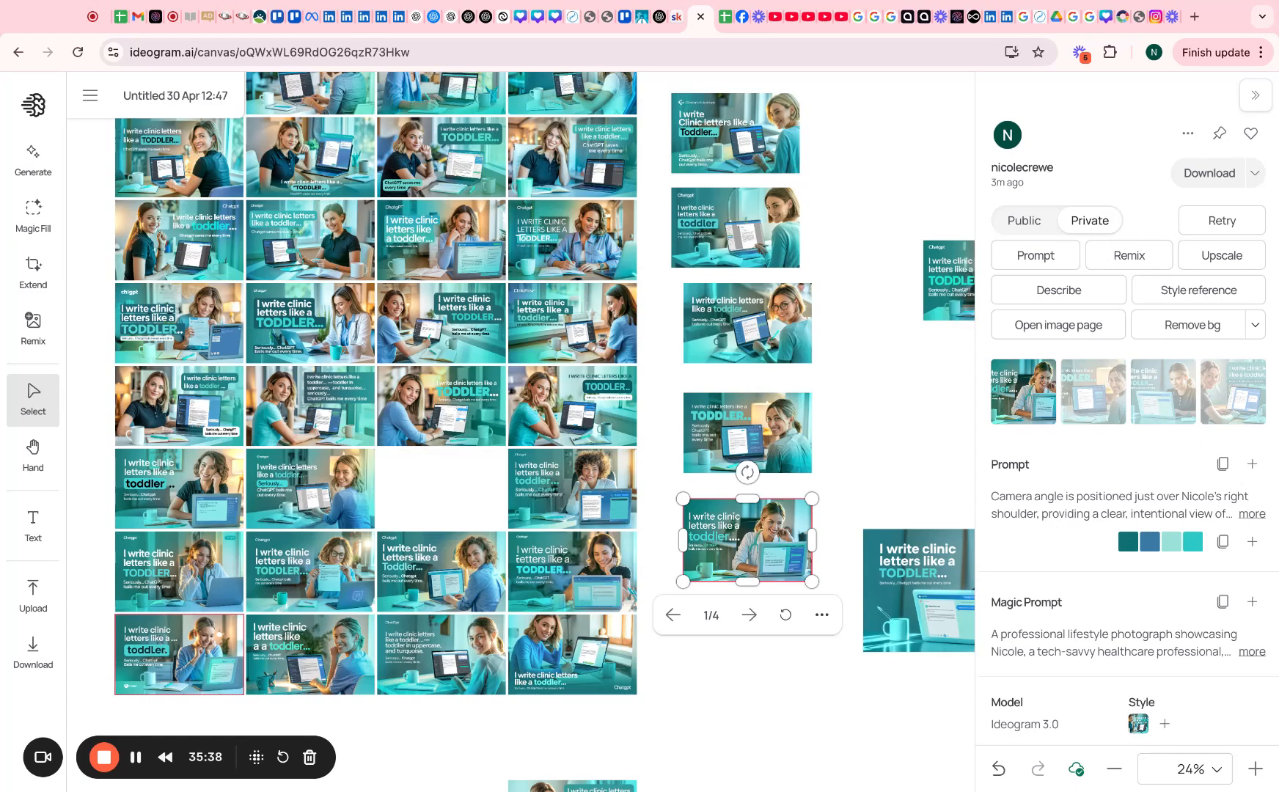
Expand the chosen clinic-letter image's full prompt, then review the earlier image sets on the canvas
{"action": "scroll", "coordinate": [179, 654], "scroll_direction": "right", "scroll_amount": 2}
{"action": "left_click", "coordinate": [136, 757]}
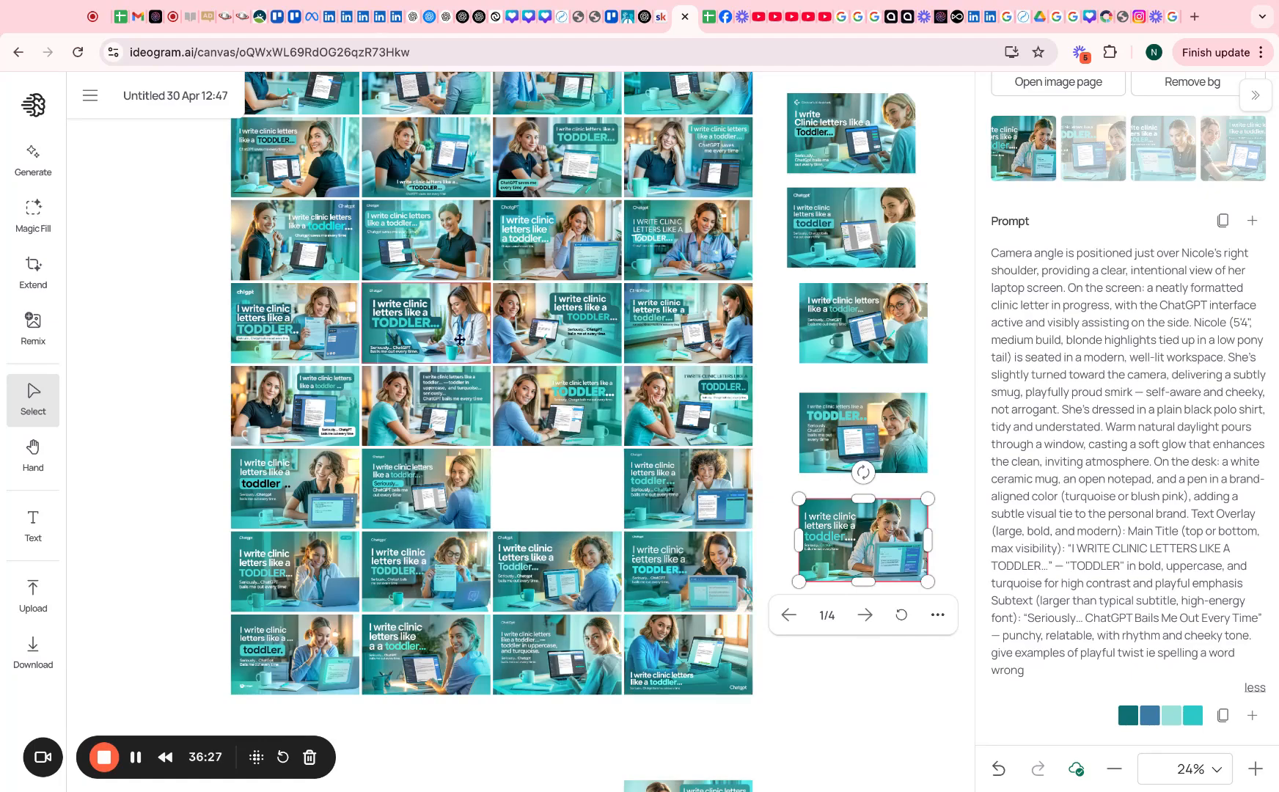
{"action": "scroll", "coordinate": [451, 337], "scroll_direction": "up", "scroll_amount": 10}
{"action": "scroll", "coordinate": [424, 312], "scroll_direction": "up", "scroll_amount": 10}
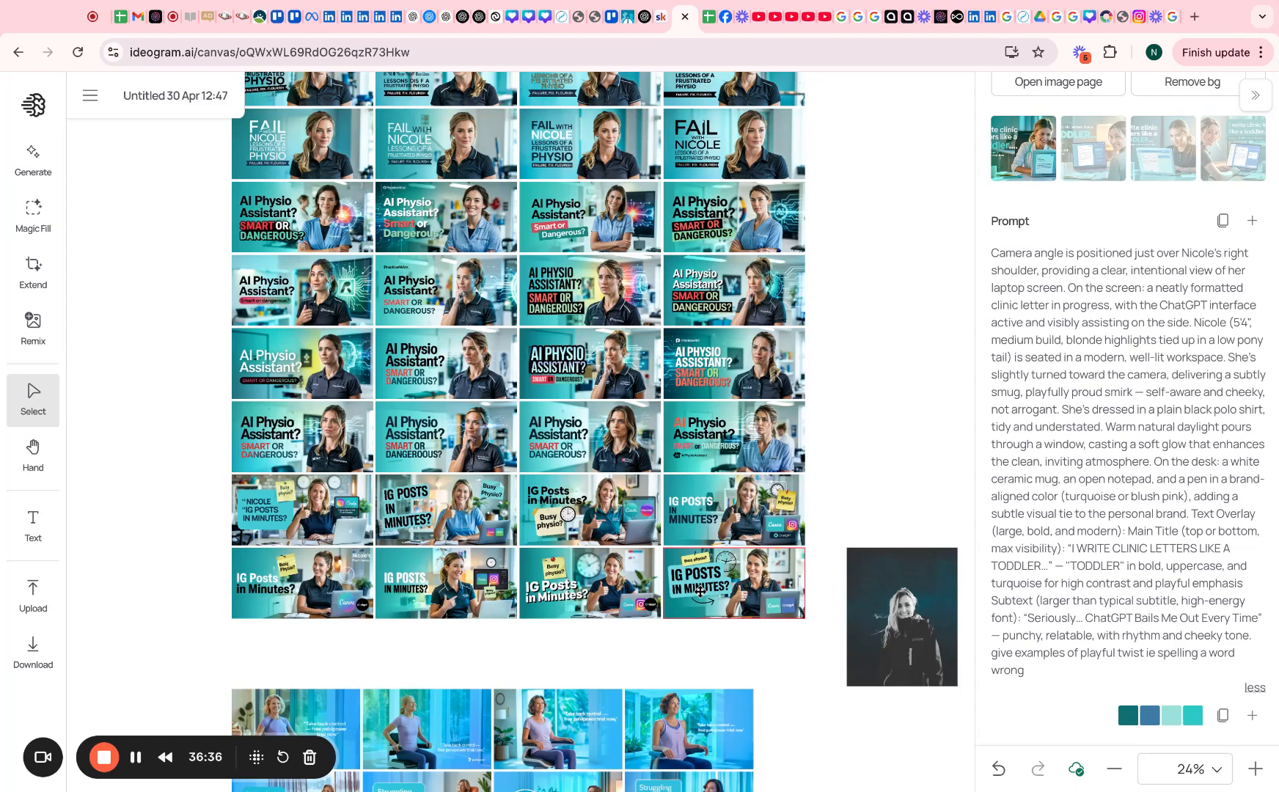
{"action": "scroll", "coordinate": [700, 591], "scroll_direction": "down", "scroll_amount": 10}
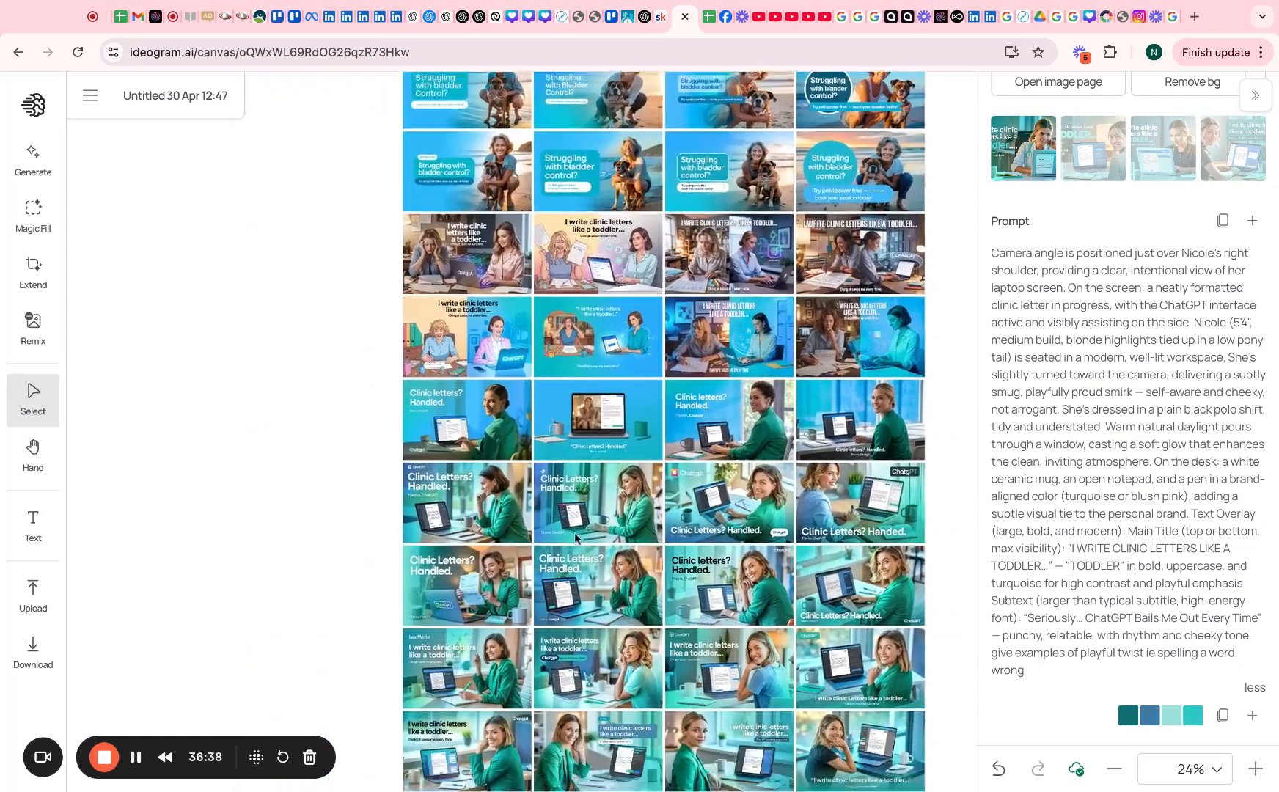
{"action": "scroll", "coordinate": [578, 539], "scroll_direction": "down", "scroll_amount": 10}
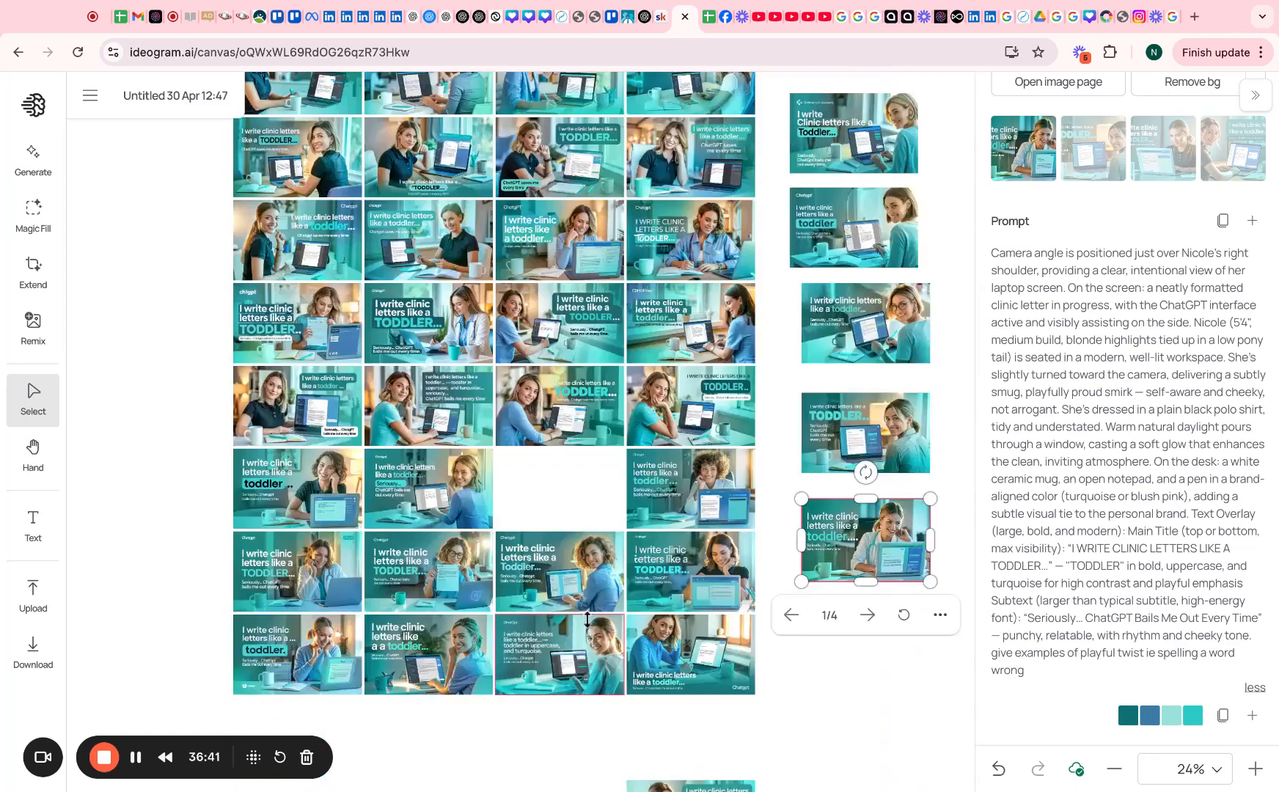
{"action": "left_click", "coordinate": [739, 776]}
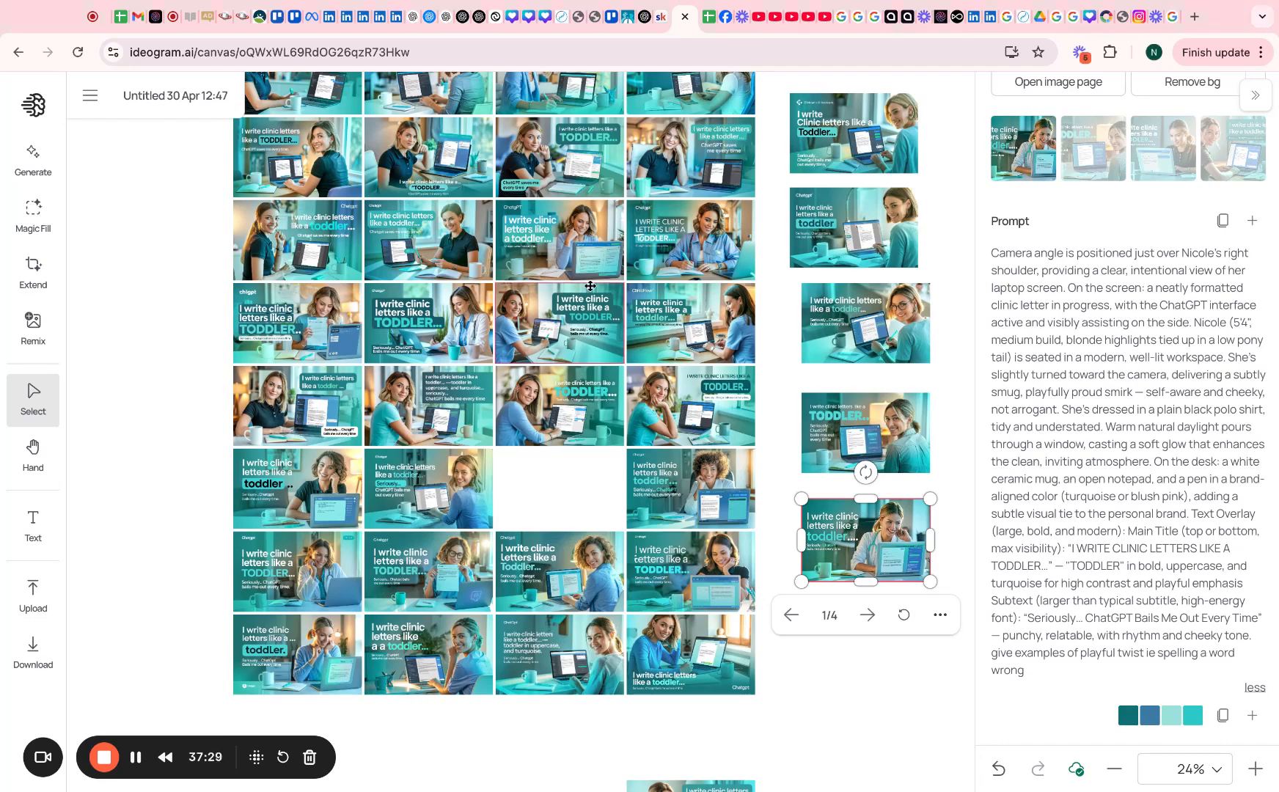
Replace the prompt with the revised clinic-letter version emphasising 'Seriously' and generate images
{"action": "left_click", "coordinate": [29, 160]}
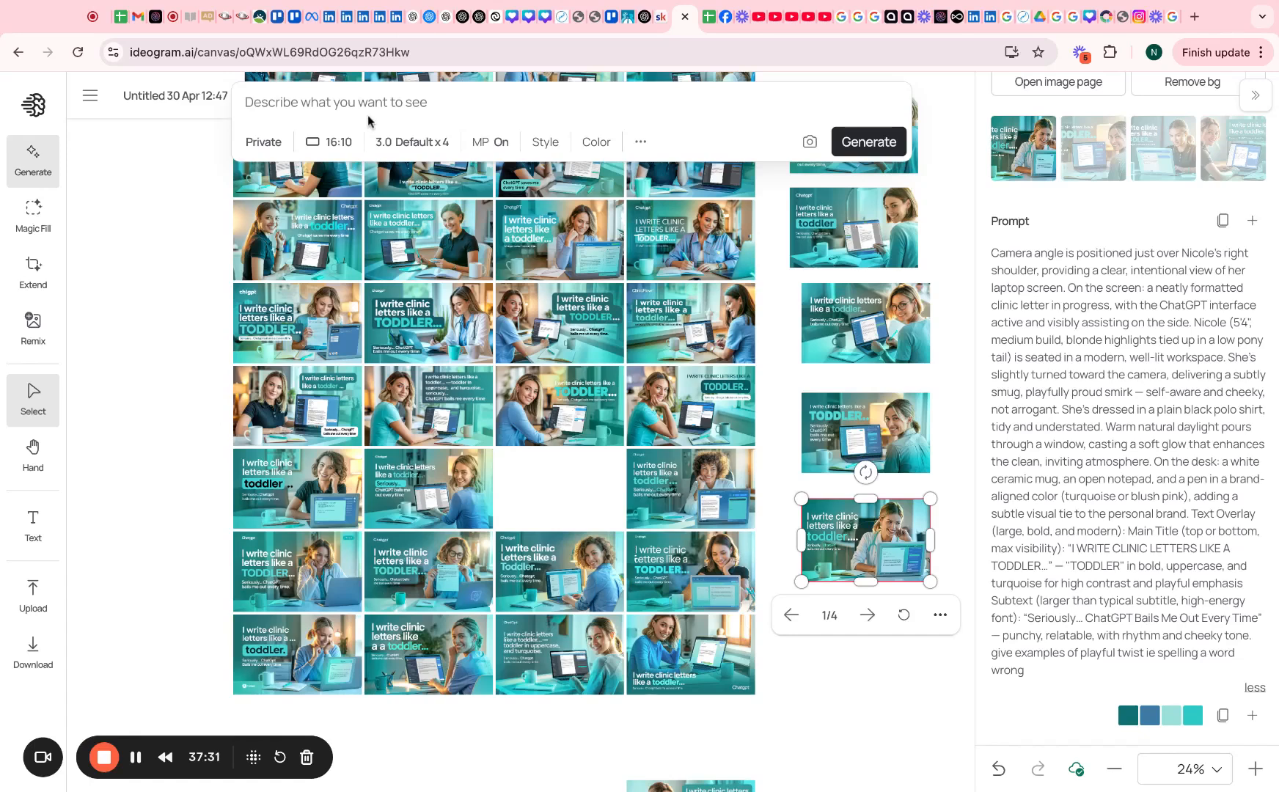
{"action": "key", "text": "ctrl+v"}
{"action": "left_click_drag", "start_coordinate": [590, 341], "coordinate": [222, 91]}
{"action": "key", "text": "super+v"}
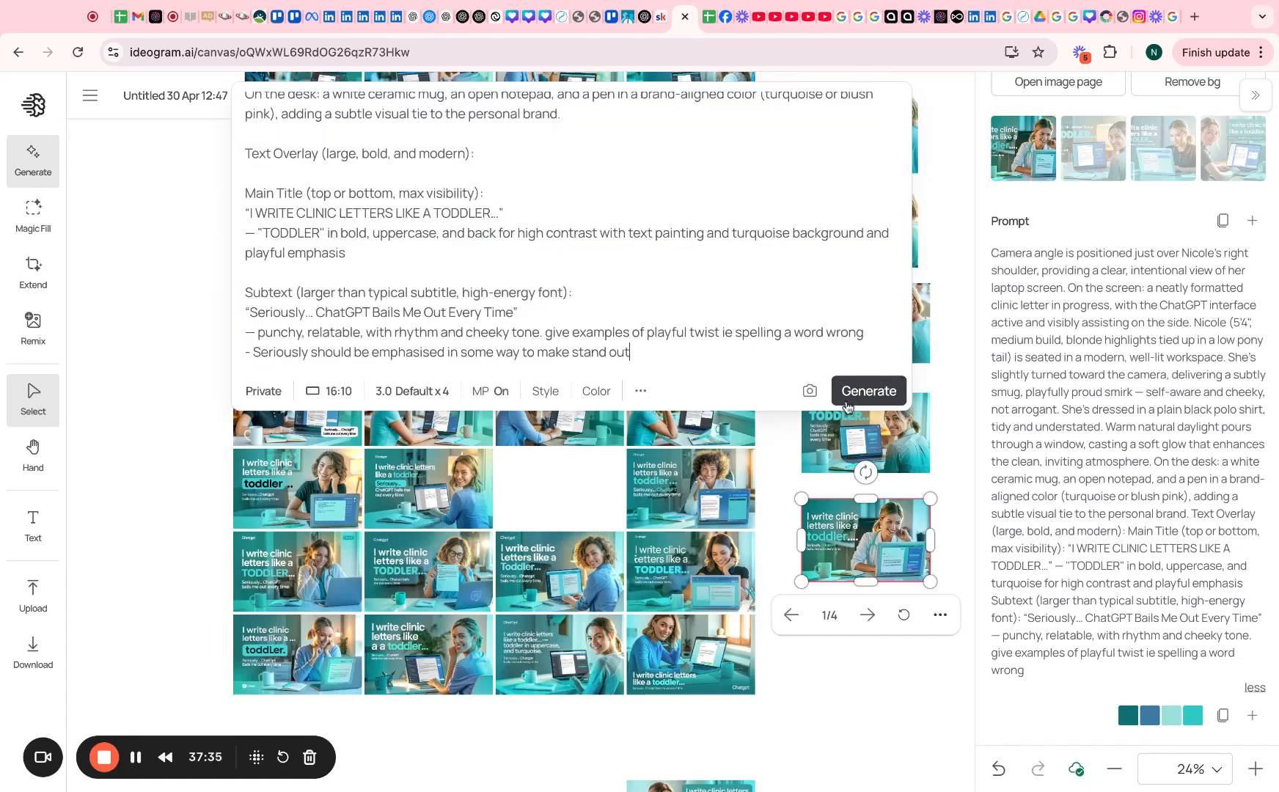
{"action": "left_click", "coordinate": [870, 394]}
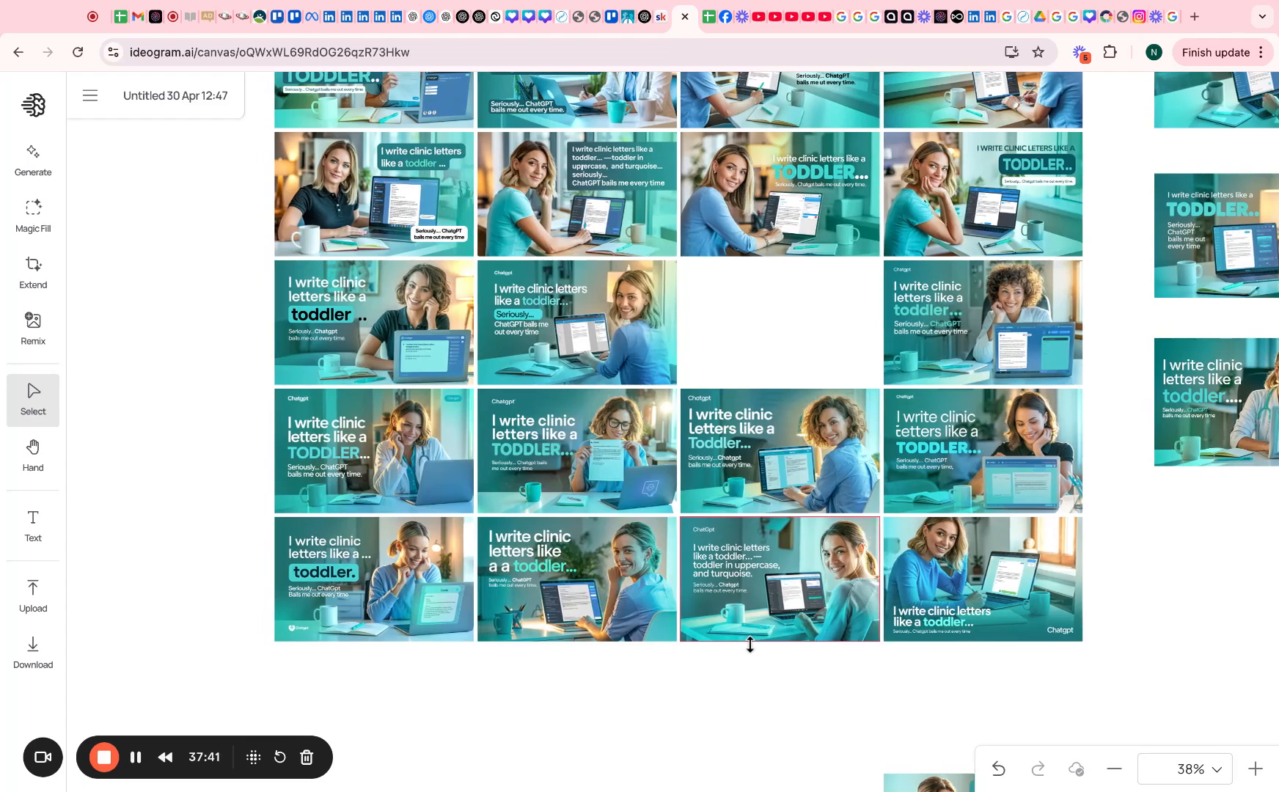
Scroll around the canvas to review the new results beside the hand-picked ads
{"action": "scroll", "coordinate": [750, 645], "scroll_direction": "right", "scroll_amount": 7}
{"action": "scroll", "coordinate": [750, 645], "scroll_direction": "up", "scroll_amount": 4}
{"action": "scroll", "coordinate": [750, 645], "scroll_direction": "right", "scroll_amount": 5}
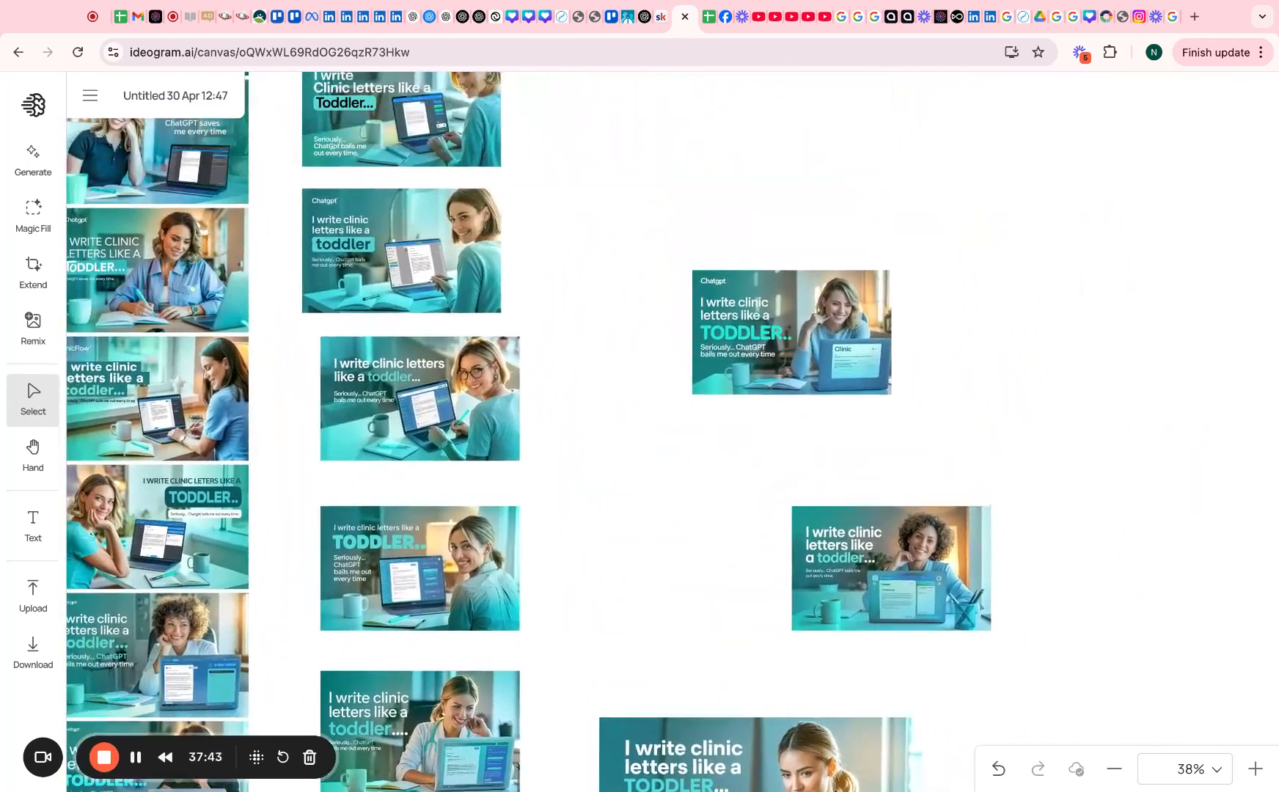
{"action": "scroll", "coordinate": [751, 645], "scroll_direction": "left", "scroll_amount": 3}
{"action": "scroll", "coordinate": [750, 645], "scroll_direction": "up", "scroll_amount": 1}
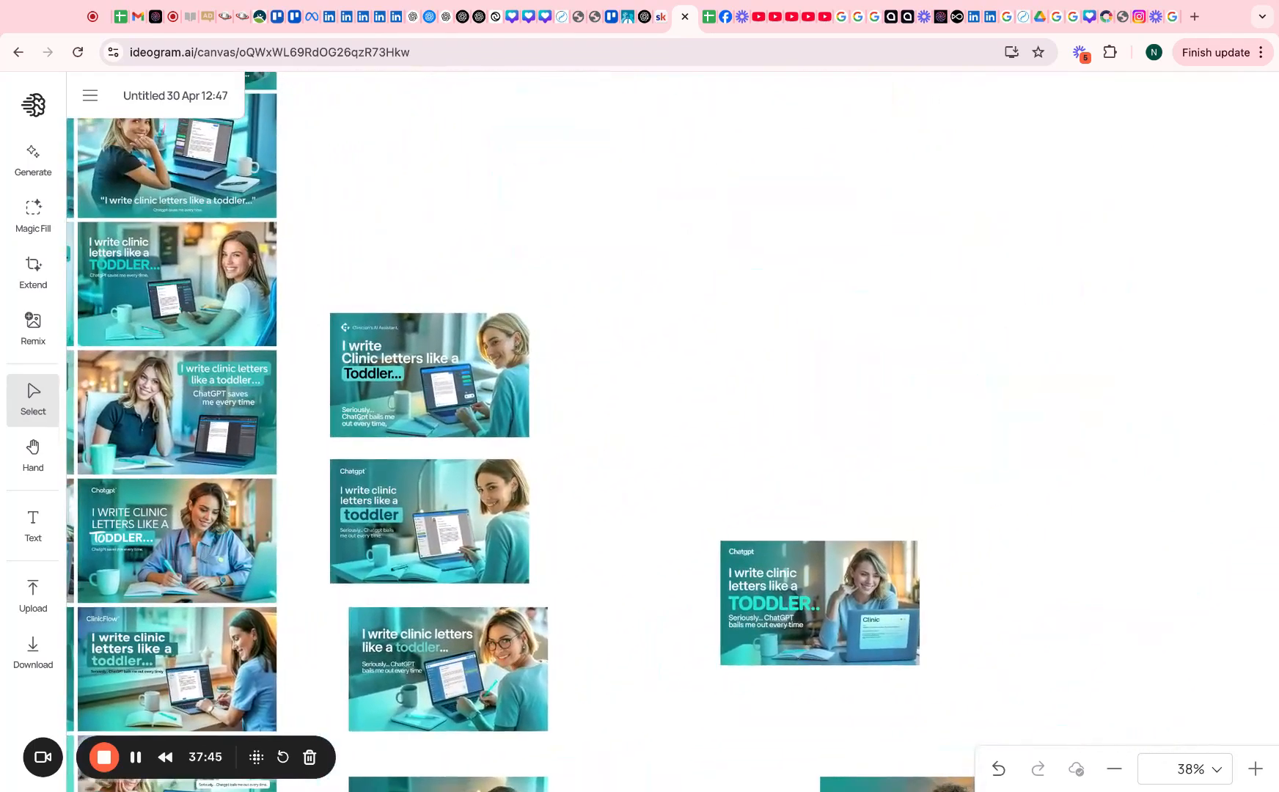
{"action": "scroll", "coordinate": [750, 645], "scroll_direction": "left", "scroll_amount": 8}
{"action": "scroll", "coordinate": [750, 645], "scroll_direction": "down", "scroll_amount": 1}
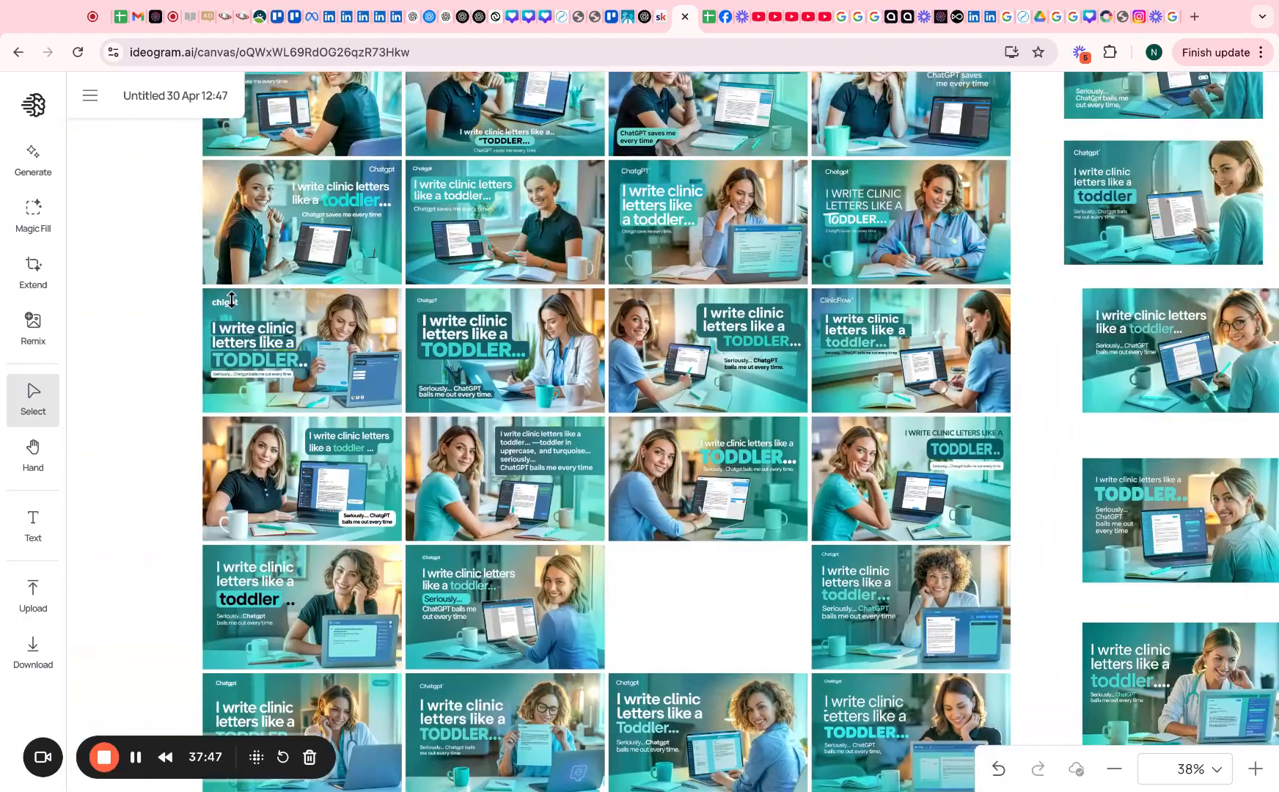
{"action": "scroll", "coordinate": [269, 297], "scroll_direction": "up", "scroll_amount": 20}
{"action": "scroll", "coordinate": [380, 424], "scroll_direction": "down", "scroll_amount": 20}
{"action": "scroll", "coordinate": [958, 541], "scroll_direction": "up", "scroll_amount": 5}
{"action": "scroll", "coordinate": [694, 471], "scroll_direction": "down", "scroll_amount": 5}
{"action": "scroll", "coordinate": [695, 473], "scroll_direction": "up", "scroll_amount": 20}
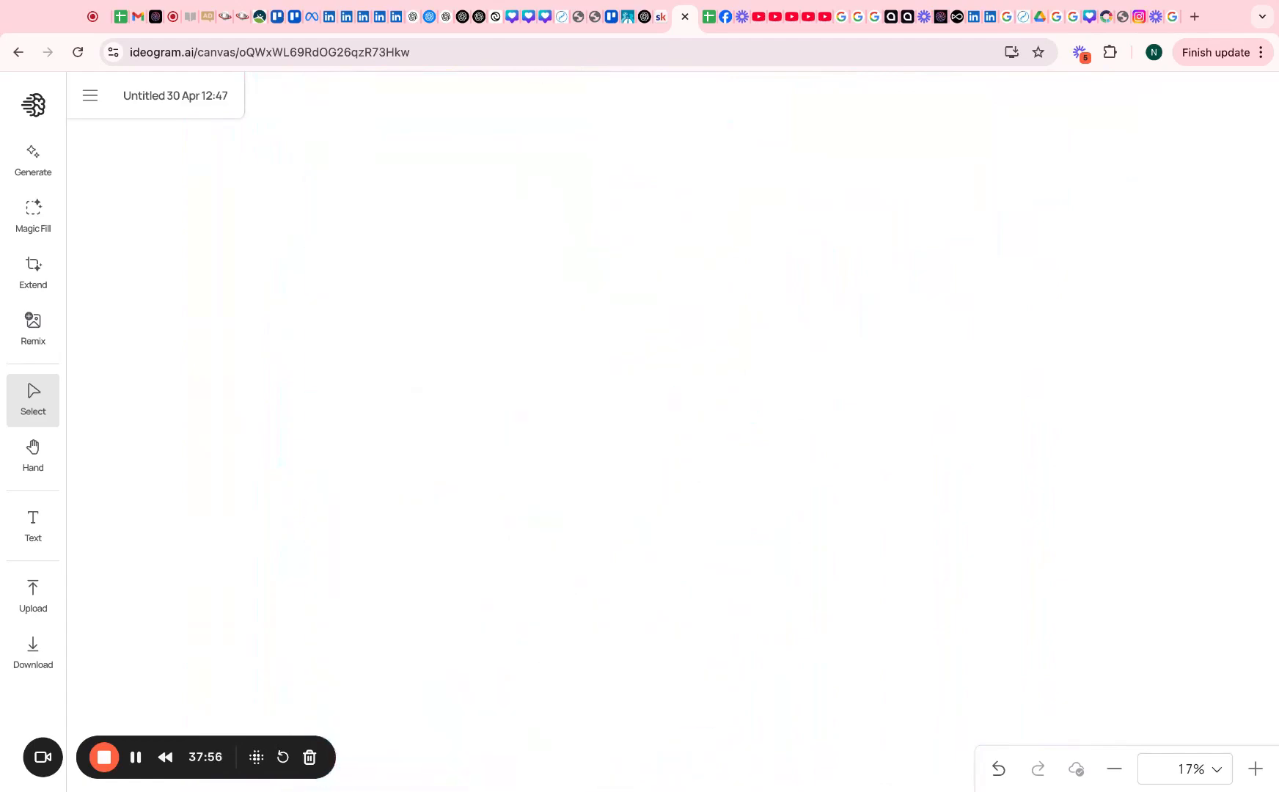
{"action": "scroll", "coordinate": [519, 506], "scroll_direction": "down", "scroll_amount": 20}
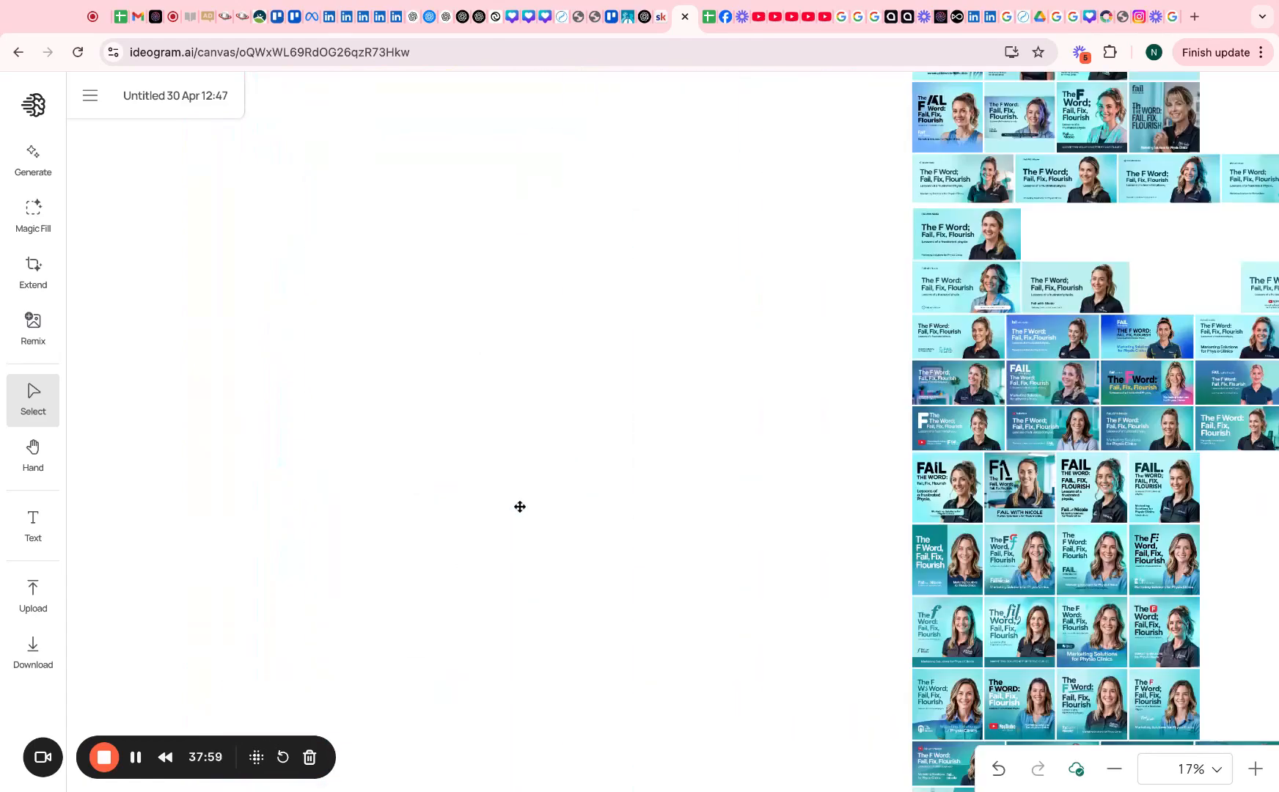
{"action": "scroll", "coordinate": [519, 507], "scroll_direction": "down", "scroll_amount": 20}
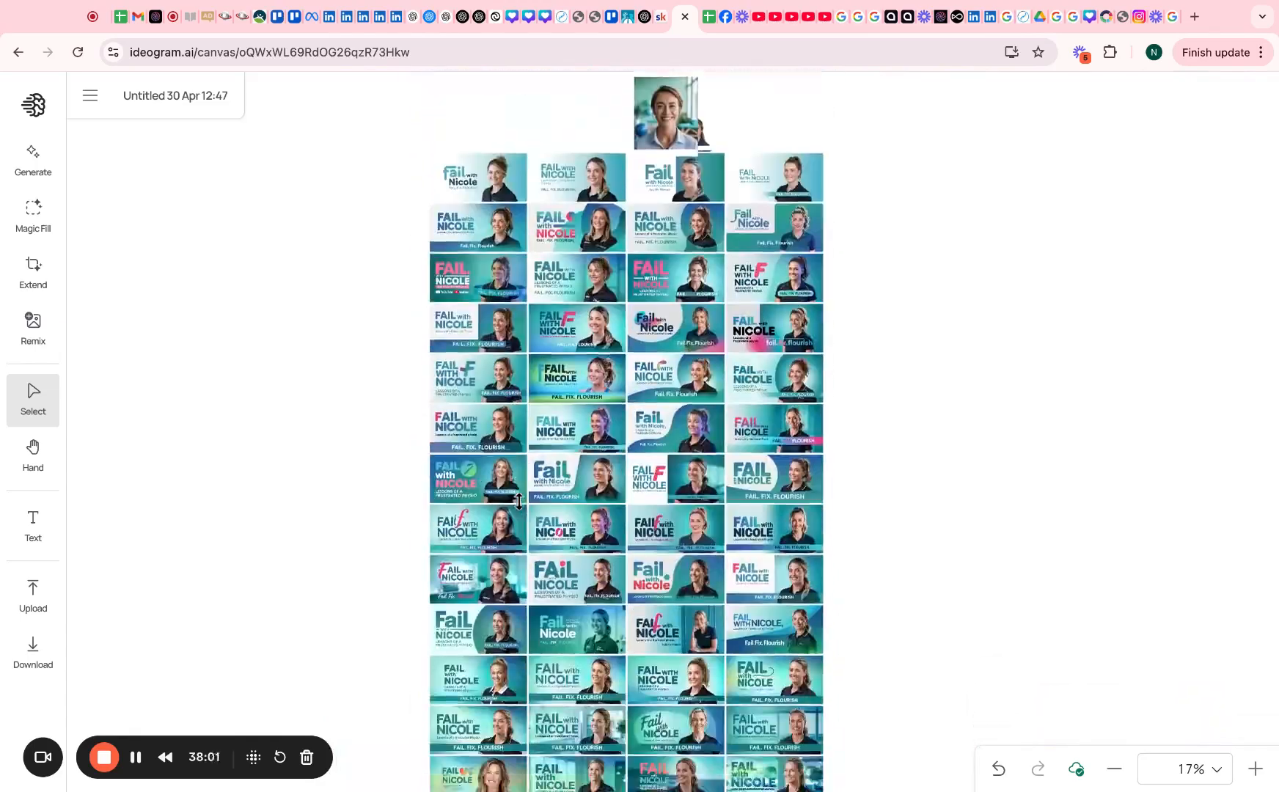
{"action": "scroll", "coordinate": [519, 502], "scroll_direction": "down", "scroll_amount": 20}
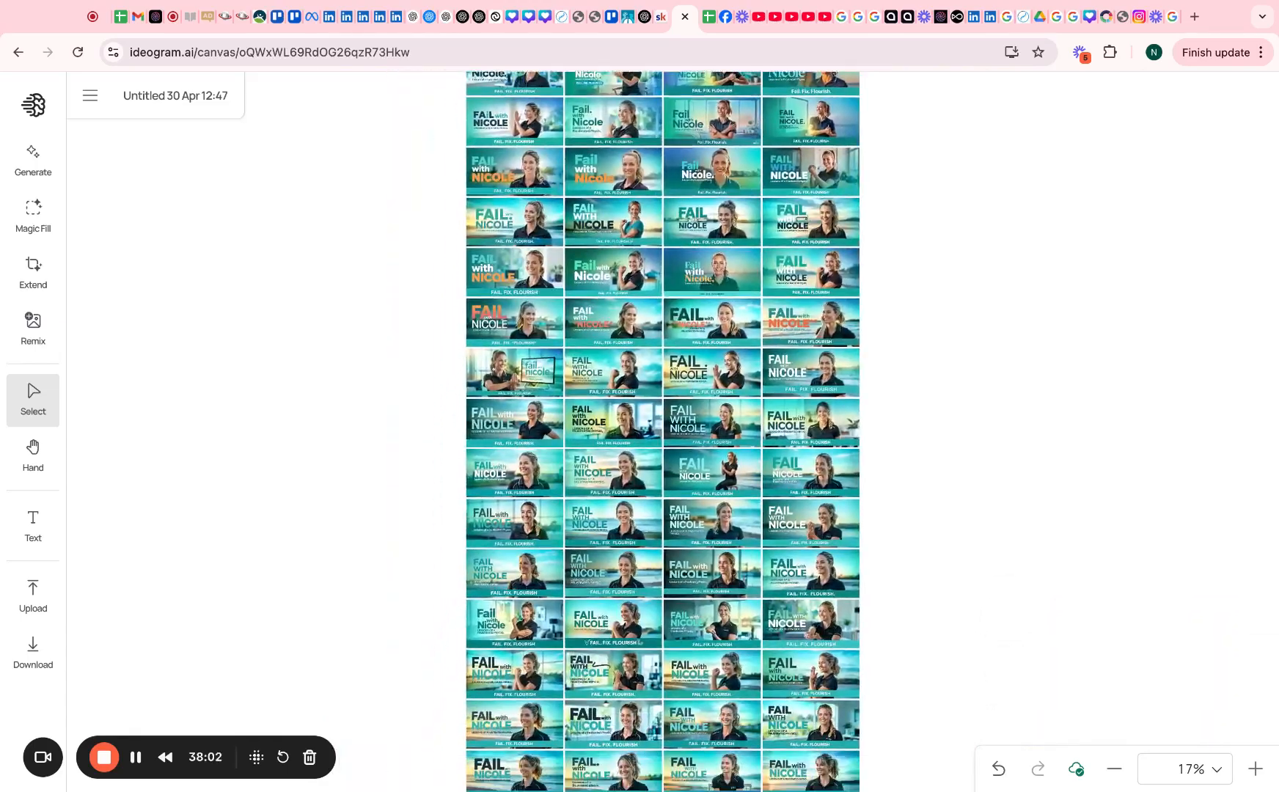
{"action": "scroll", "coordinate": [624, 432], "scroll_direction": "down", "scroll_amount": 20}
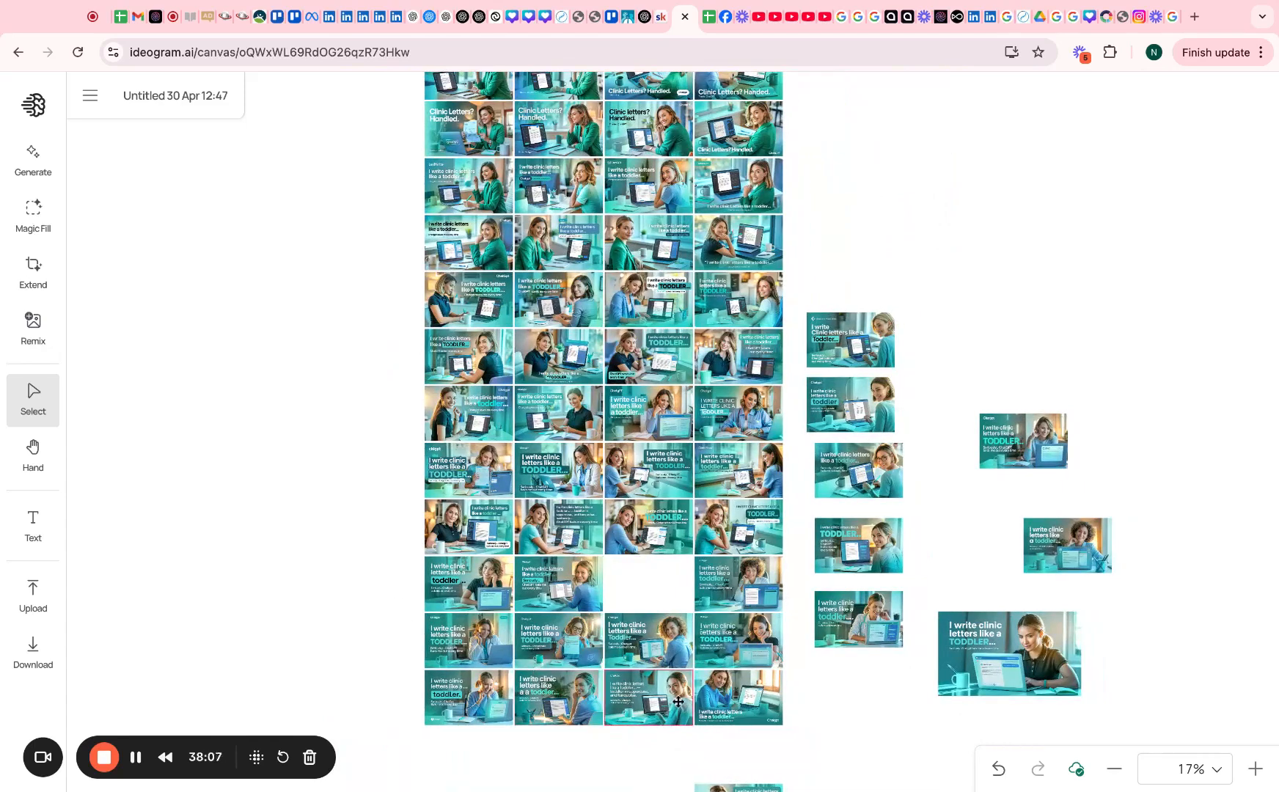
Create a new blank canvas, append the text-overlay part to the prompt, and generate four images
{"action": "left_click", "coordinate": [90, 96]}
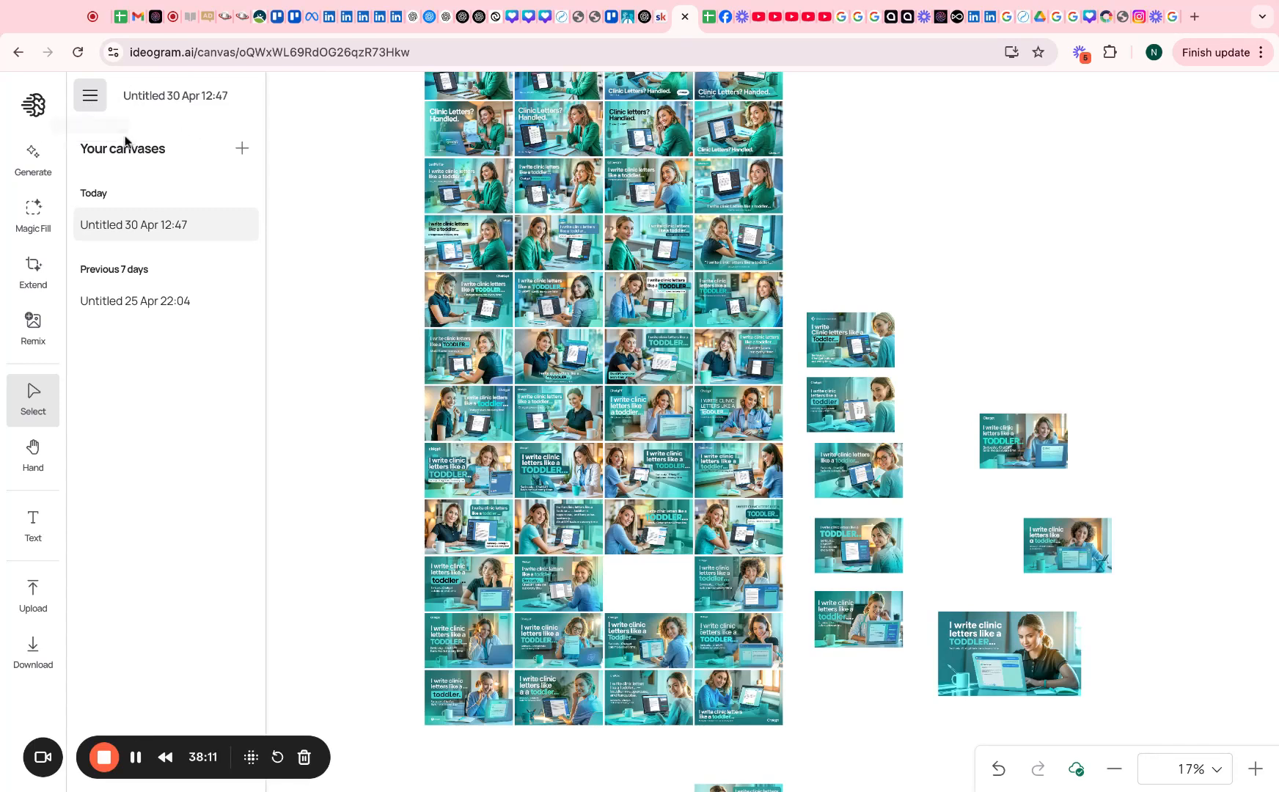
{"action": "left_click", "coordinate": [247, 150]}
{"action": "left_click", "coordinate": [846, 349]}
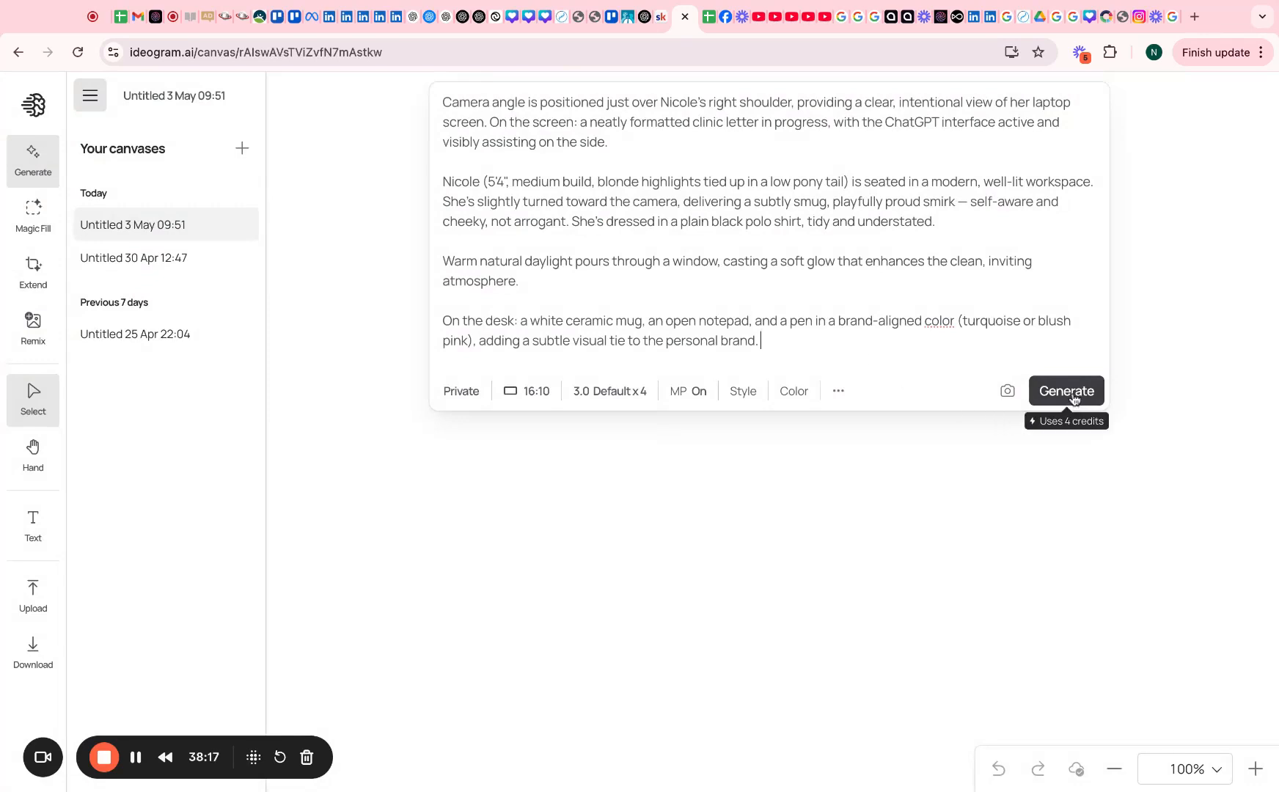
{"action": "key", "text": "super+v"}
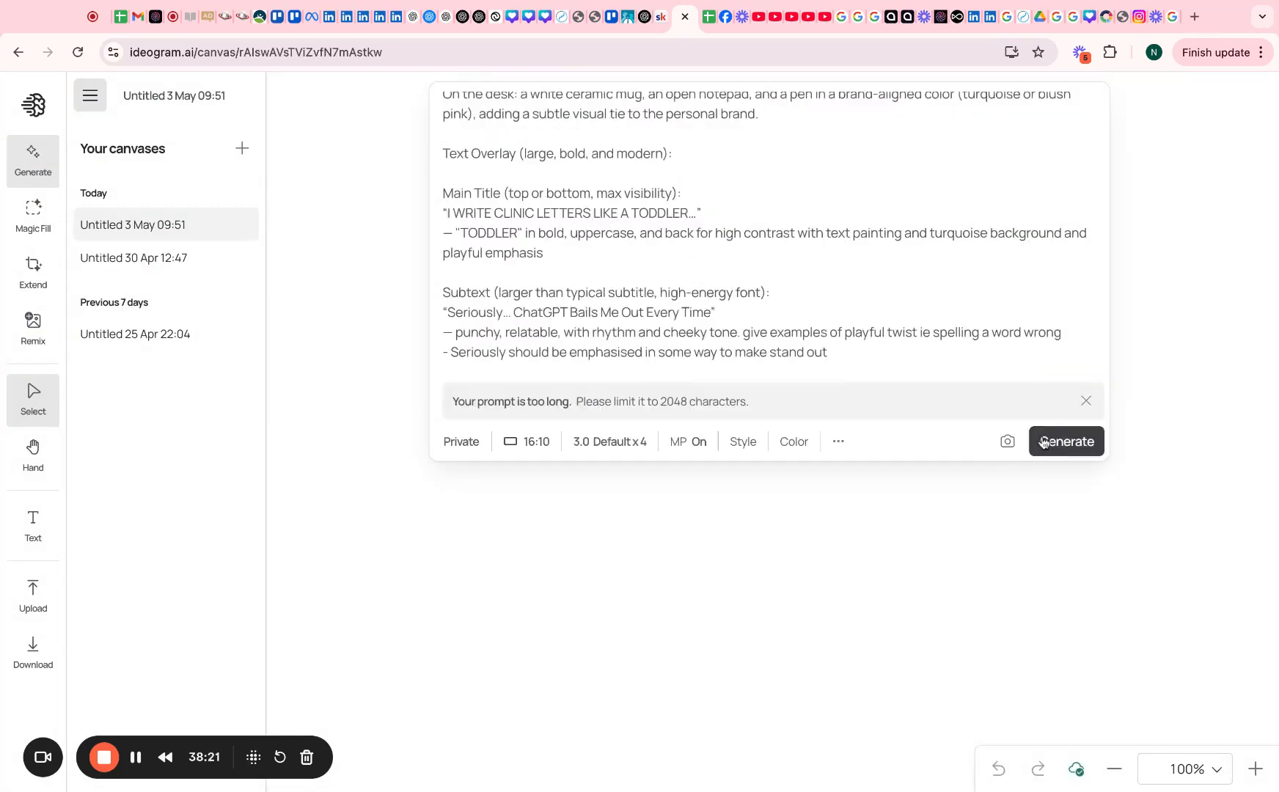
{"action": "left_click", "coordinate": [1056, 444]}
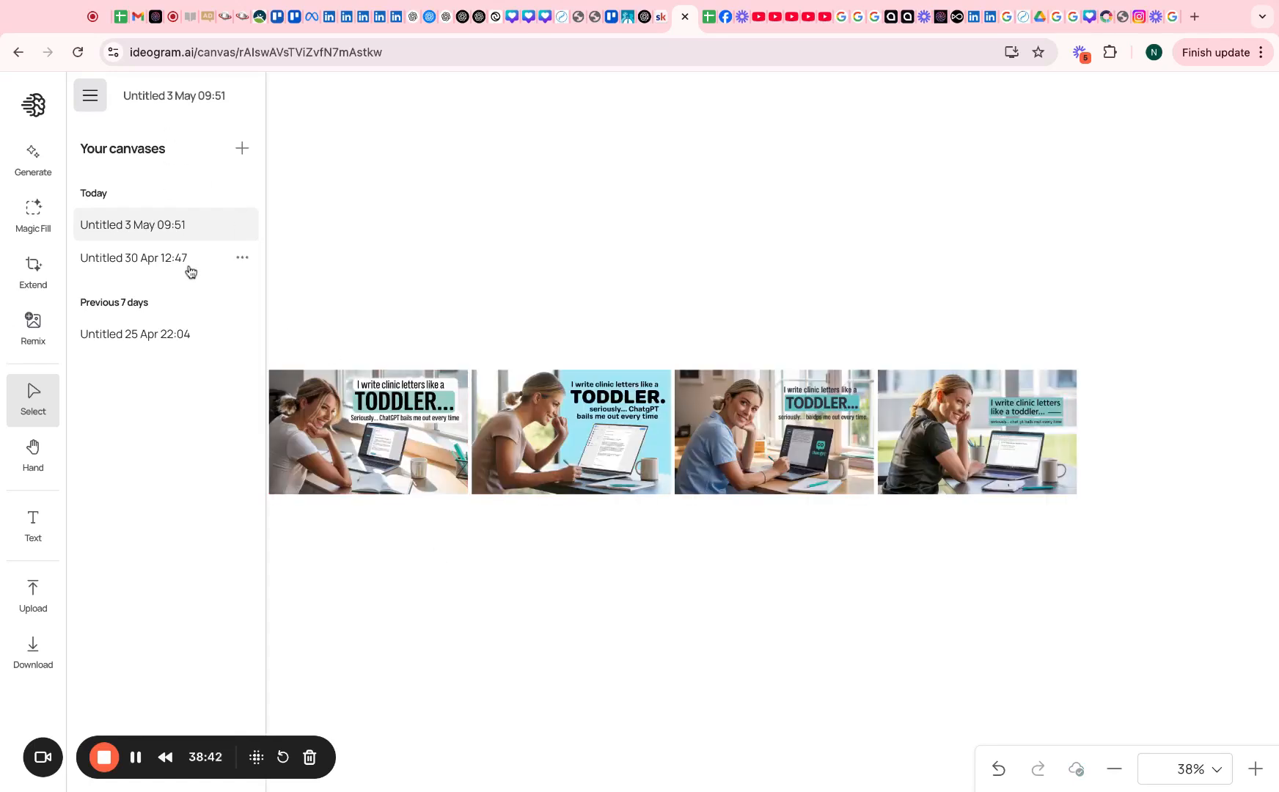
Reopen the Untitled 30 Apr 12:47 canvas and download one of its ad images
{"action": "left_click", "coordinate": [181, 263]}
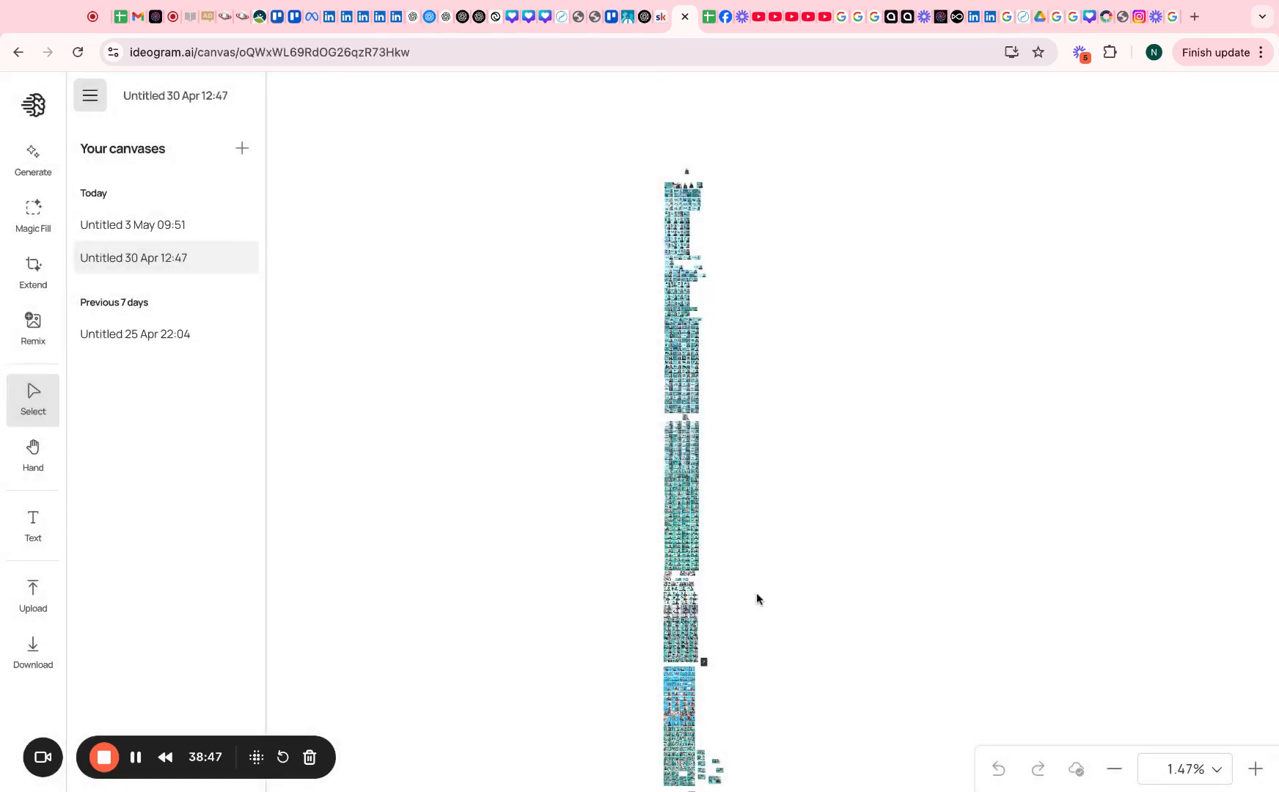
{"action": "scroll", "coordinate": [678, 731], "scroll_direction": "up", "scroll_amount": 5}
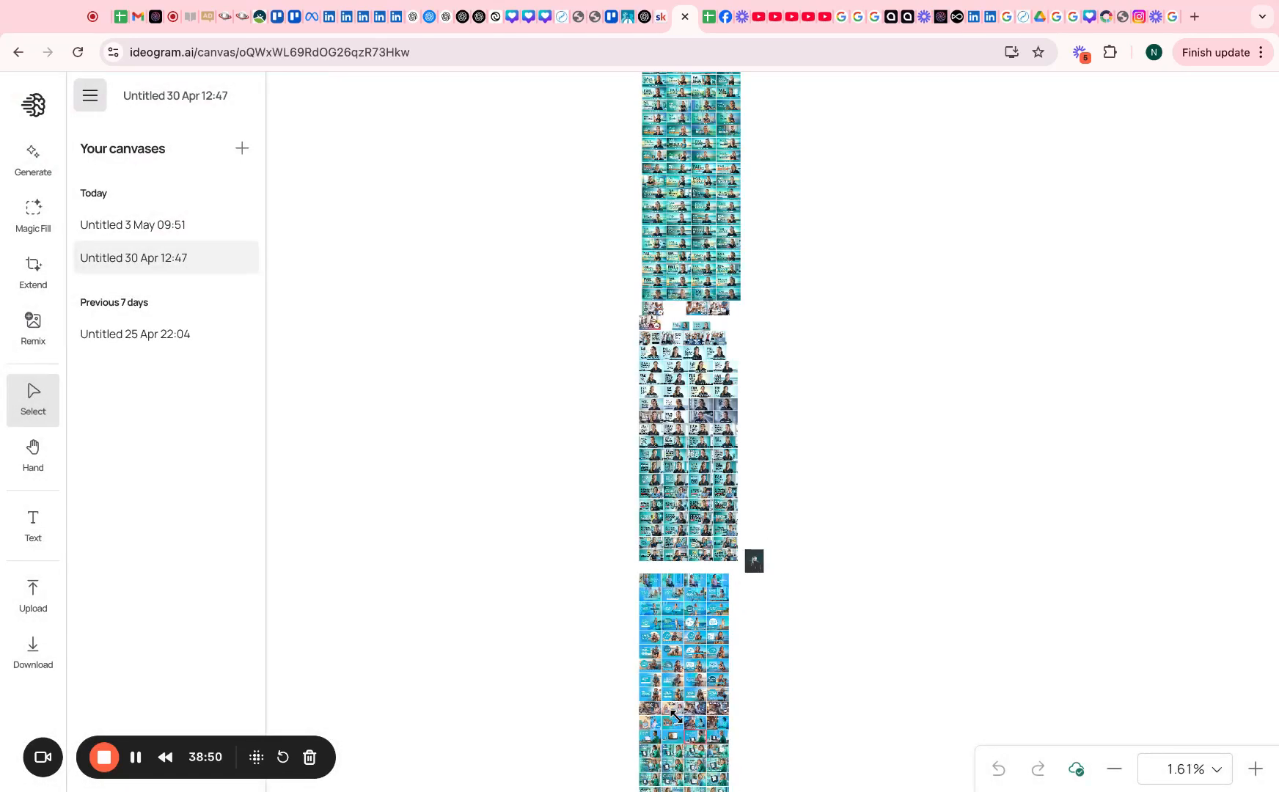
{"action": "scroll", "coordinate": [675, 716], "scroll_direction": "up", "scroll_amount": 10}
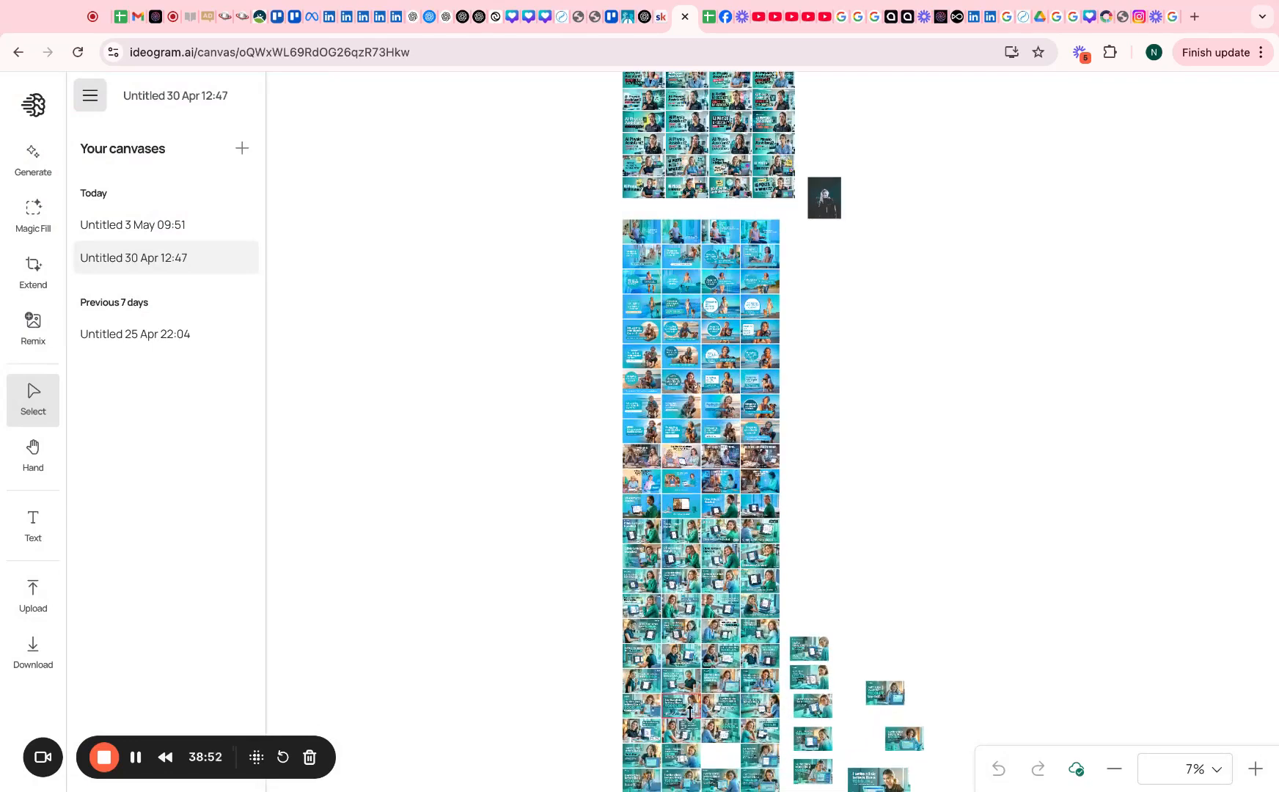
{"action": "left_click", "coordinate": [888, 731]}
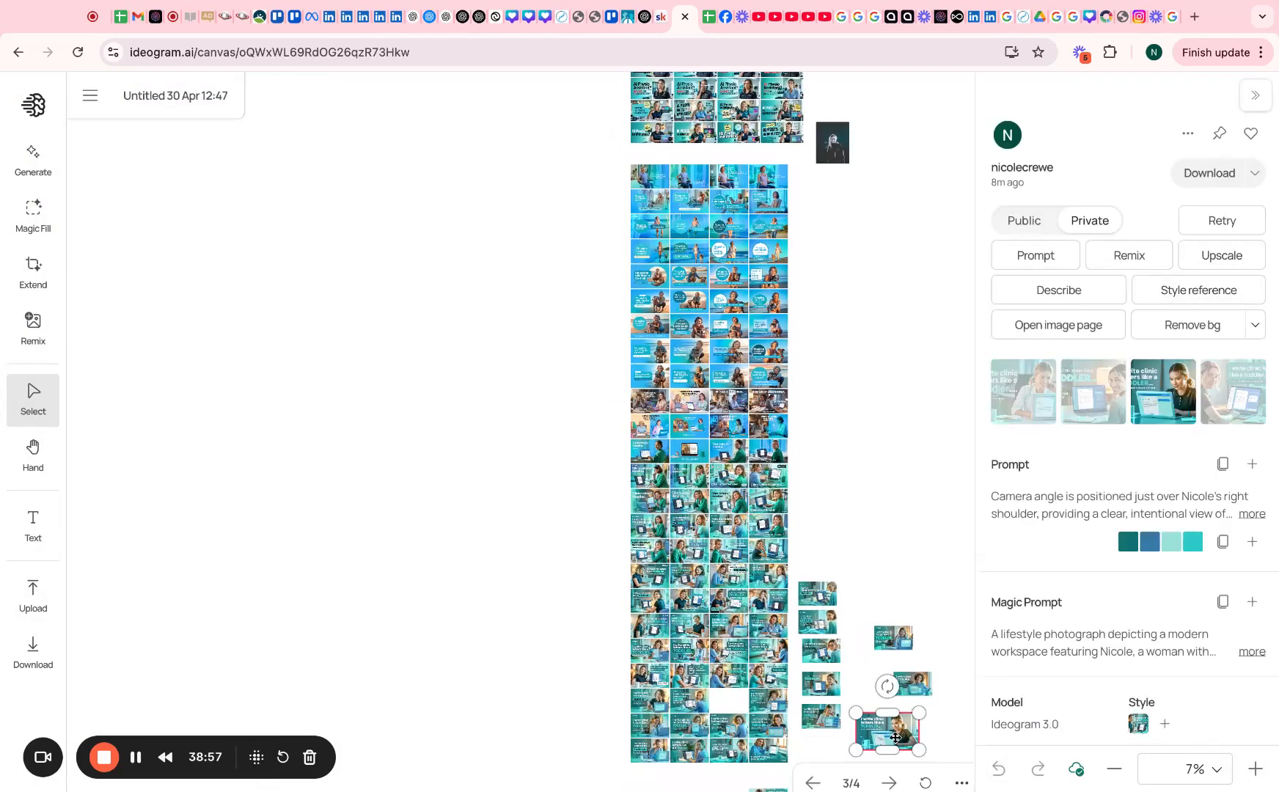
{"action": "mouse_move", "coordinate": [895, 734]}
{"action": "left_mouse_down"}
{"action": "mouse_move", "coordinate": [116, 279]}
{"action": "mouse_move", "coordinate": [148, 248]}
{"action": "mouse_move", "coordinate": [590, 410]}
{"action": "mouse_move", "coordinate": [901, 728]}
{"action": "left_mouse_up"}
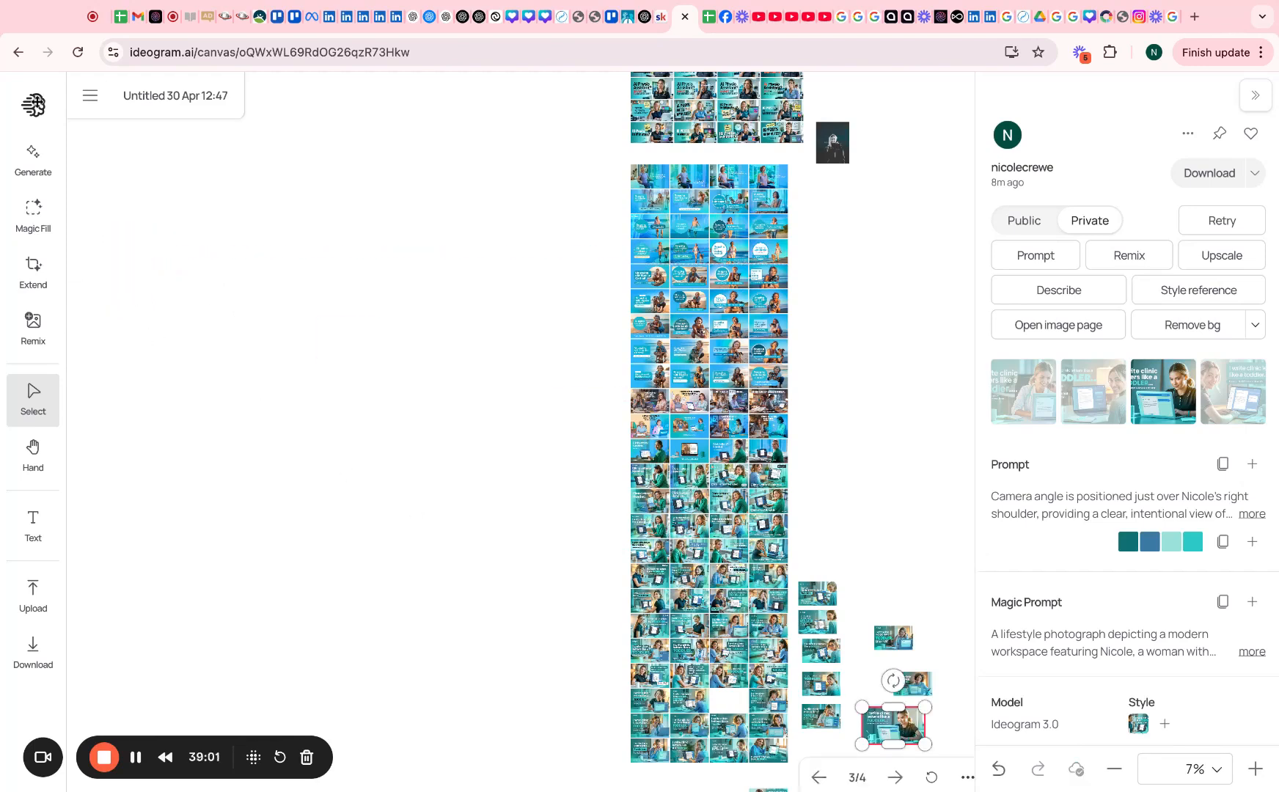
{"action": "left_click", "coordinate": [161, 98]}
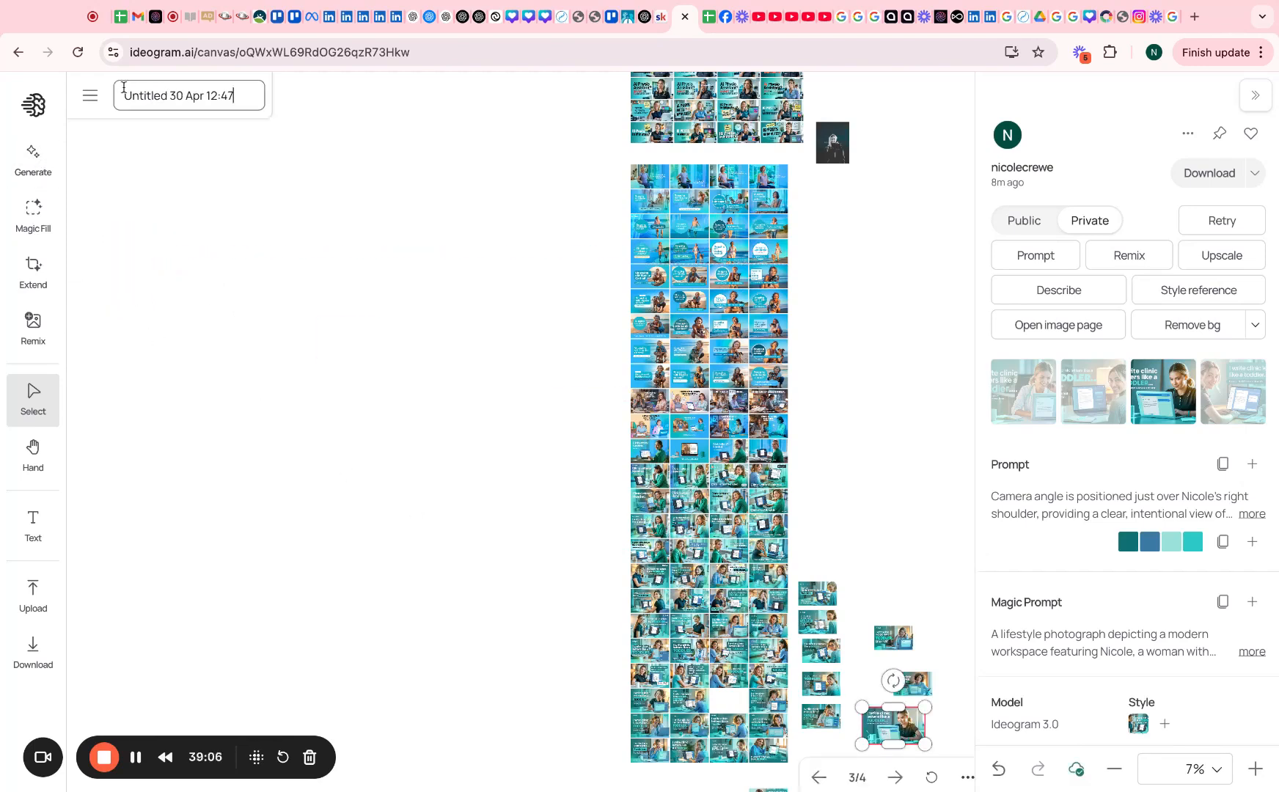
{"action": "left_click", "coordinate": [1222, 176]}
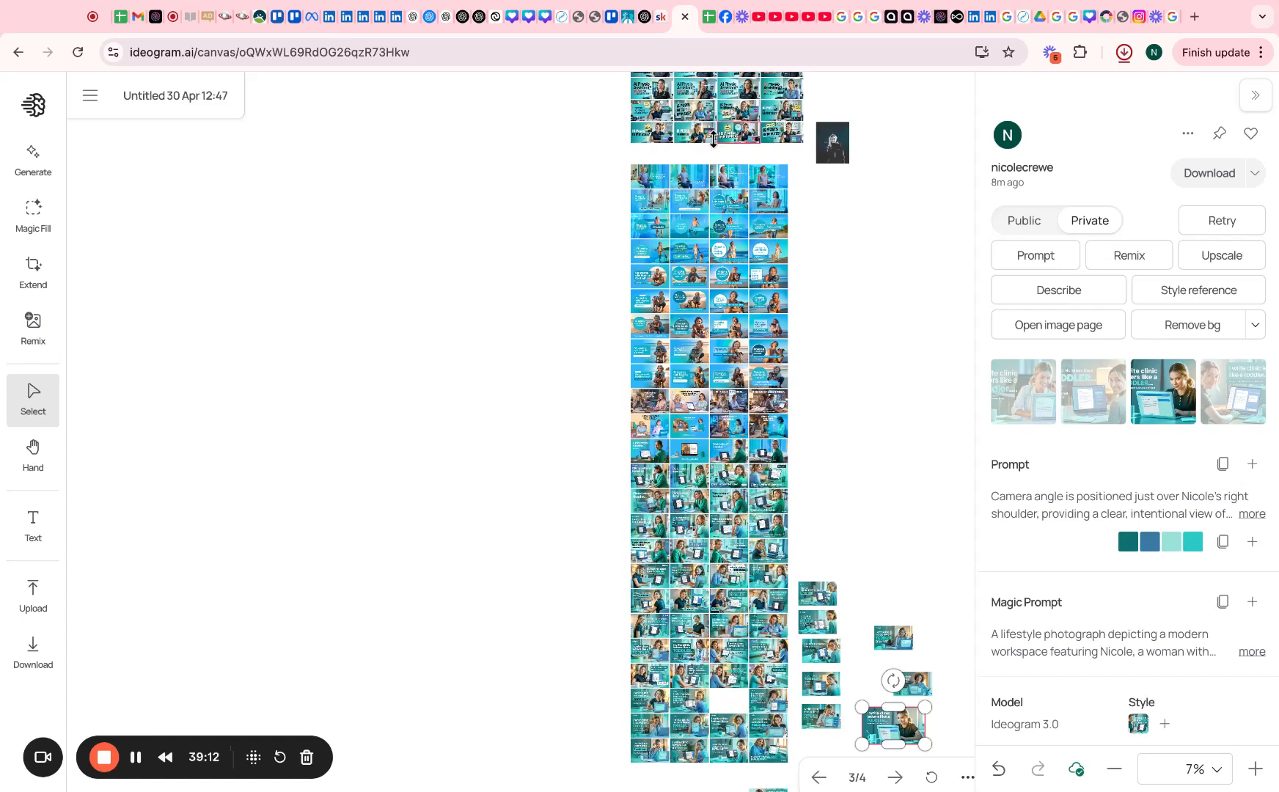
Download a second ad from the top of the grid, then open the Untitled 3 May 09:51 canvas
{"action": "left_click", "coordinate": [742, 131]}
{"action": "left_click", "coordinate": [1209, 173]}
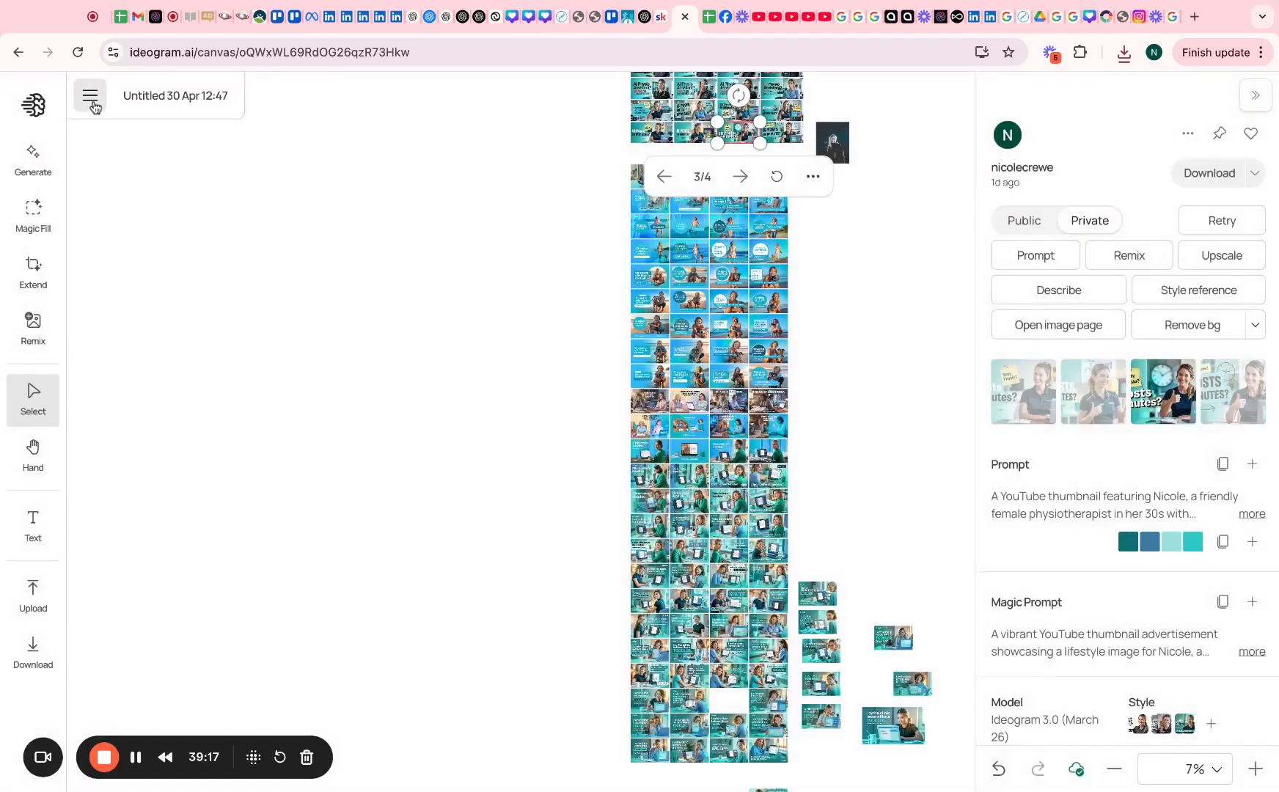
{"action": "left_click", "coordinate": [90, 95]}
{"action": "left_click", "coordinate": [143, 224]}
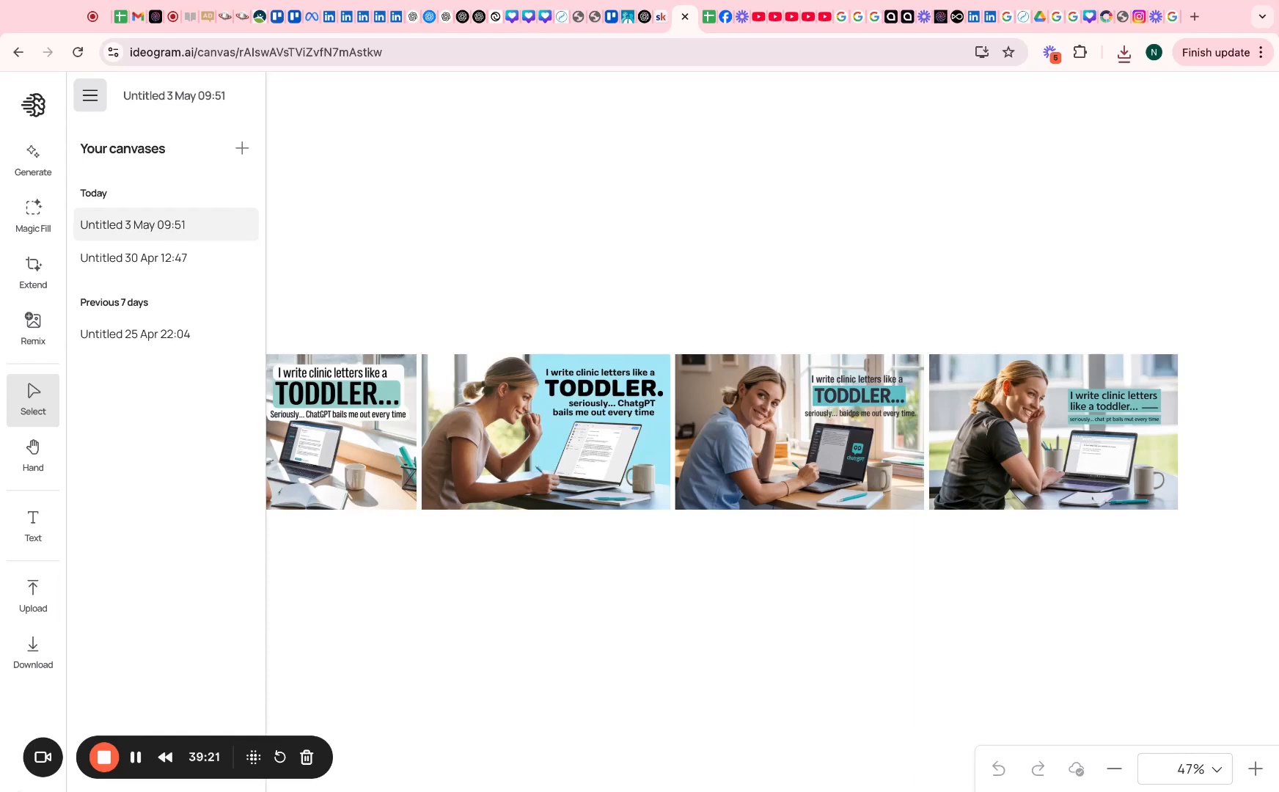
Upload two reference images to the 3 May canvas and copy a 30 Apr ad's teal palette codes
{"action": "left_click", "coordinate": [33, 595]}
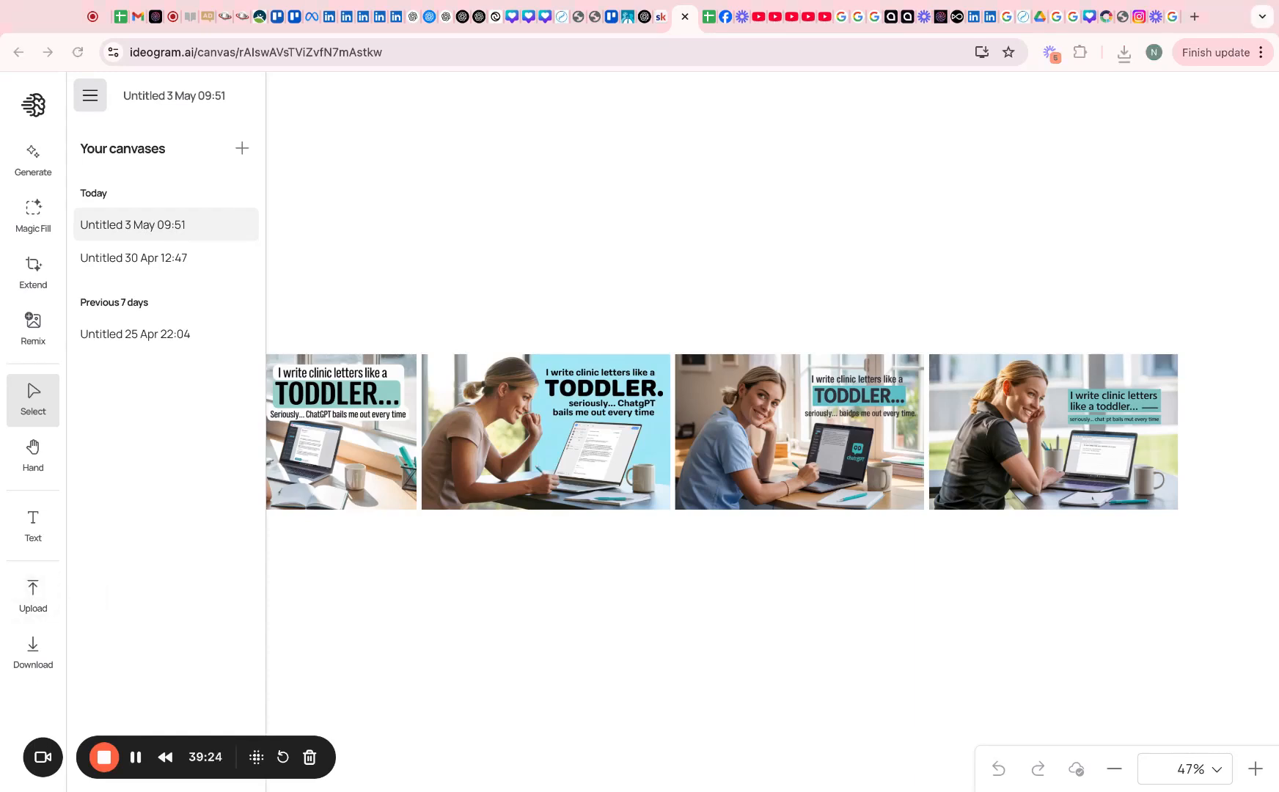
{"action": "left_click_drag", "start_coordinate": [546, 432], "coordinate": [610, 353]}
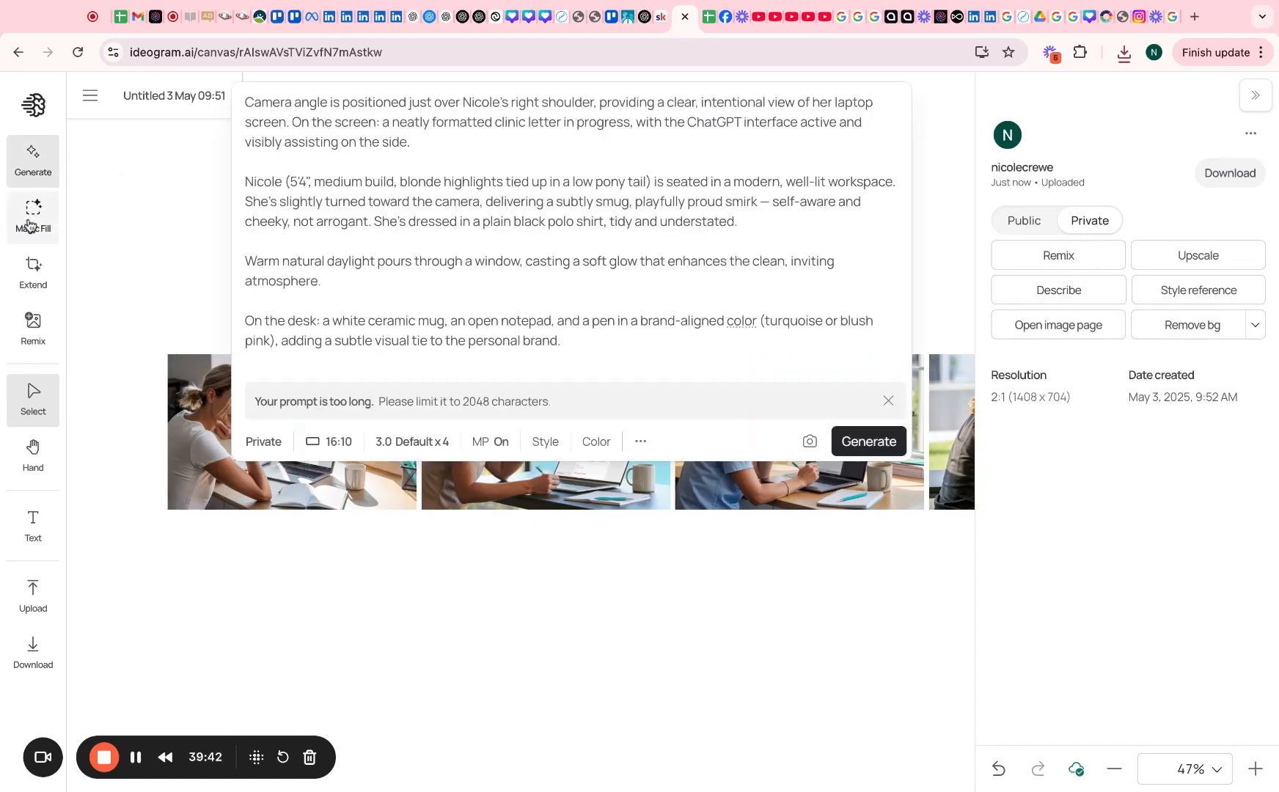
{"action": "left_click", "coordinate": [90, 96]}
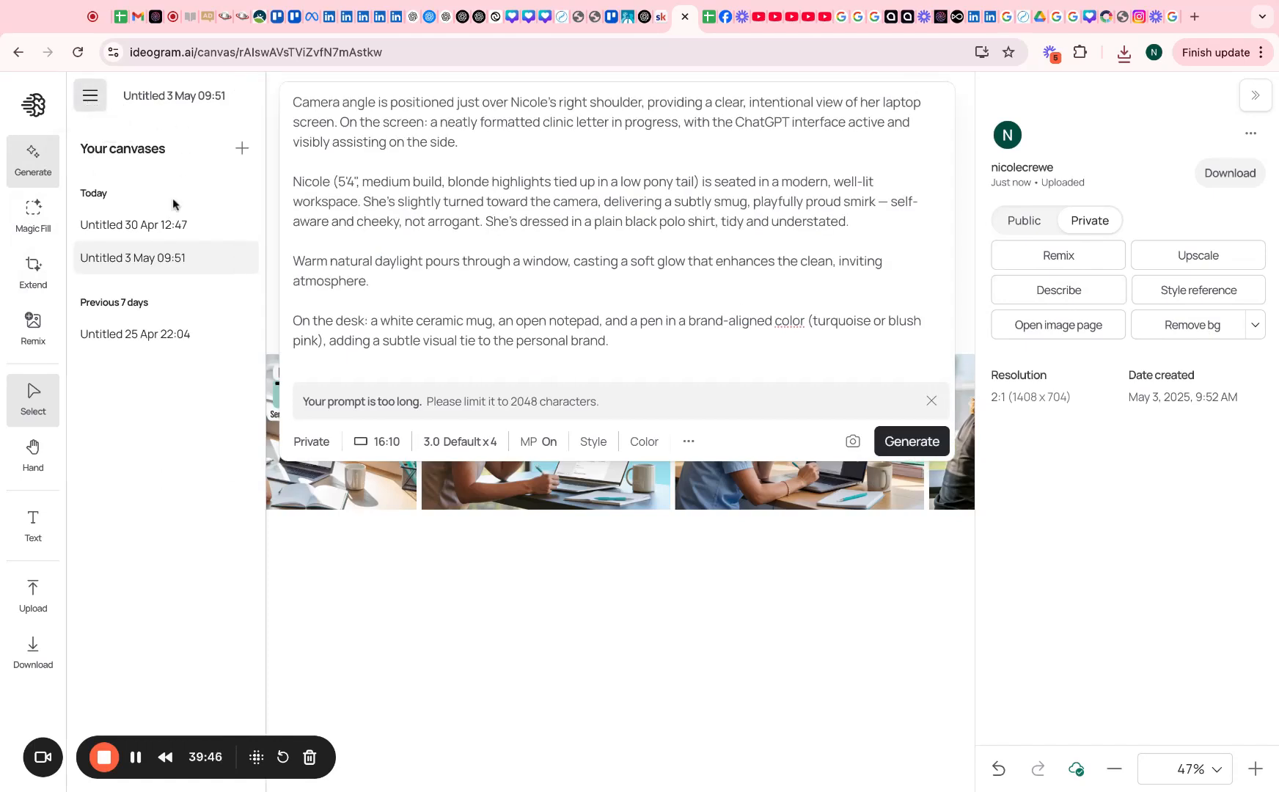
{"action": "left_click", "coordinate": [214, 229]}
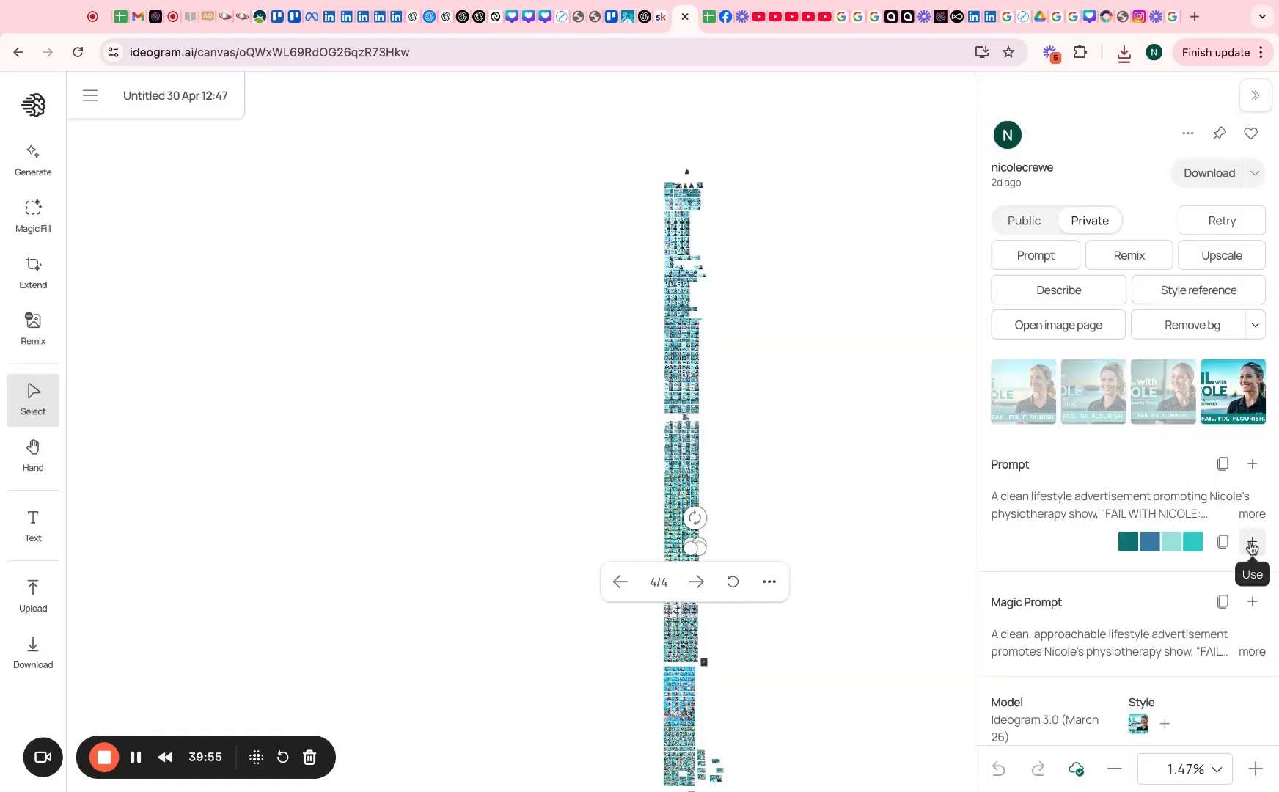
{"action": "left_click", "coordinate": [1223, 542]}
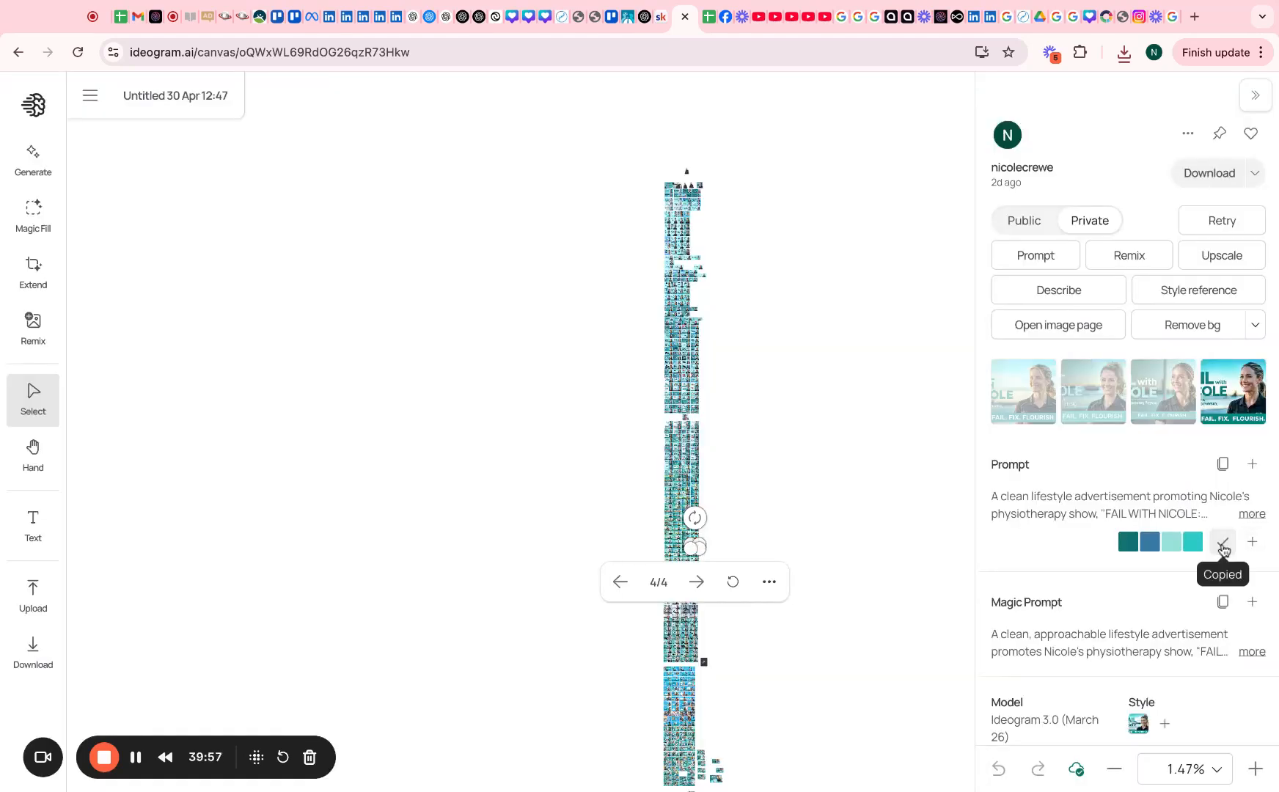
{"action": "left_click", "coordinate": [90, 95]}
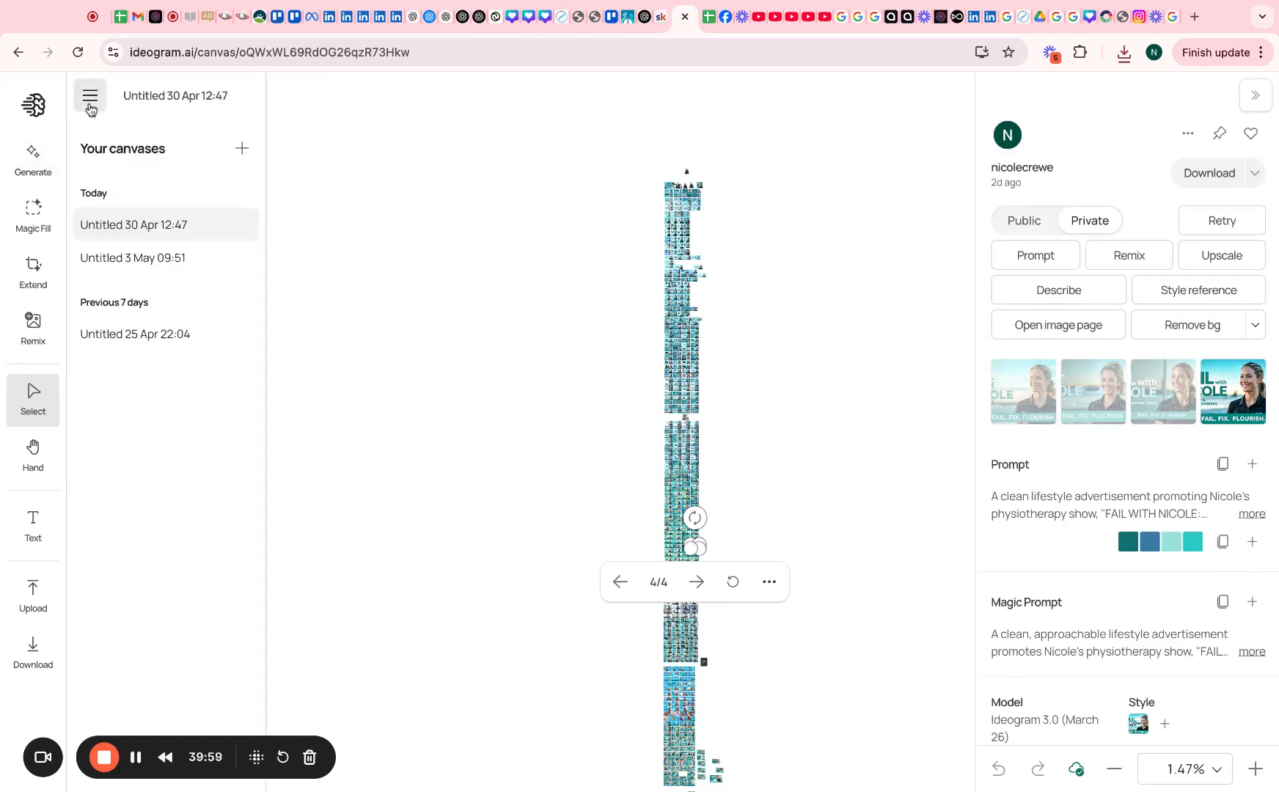
{"action": "left_click", "coordinate": [149, 259]}
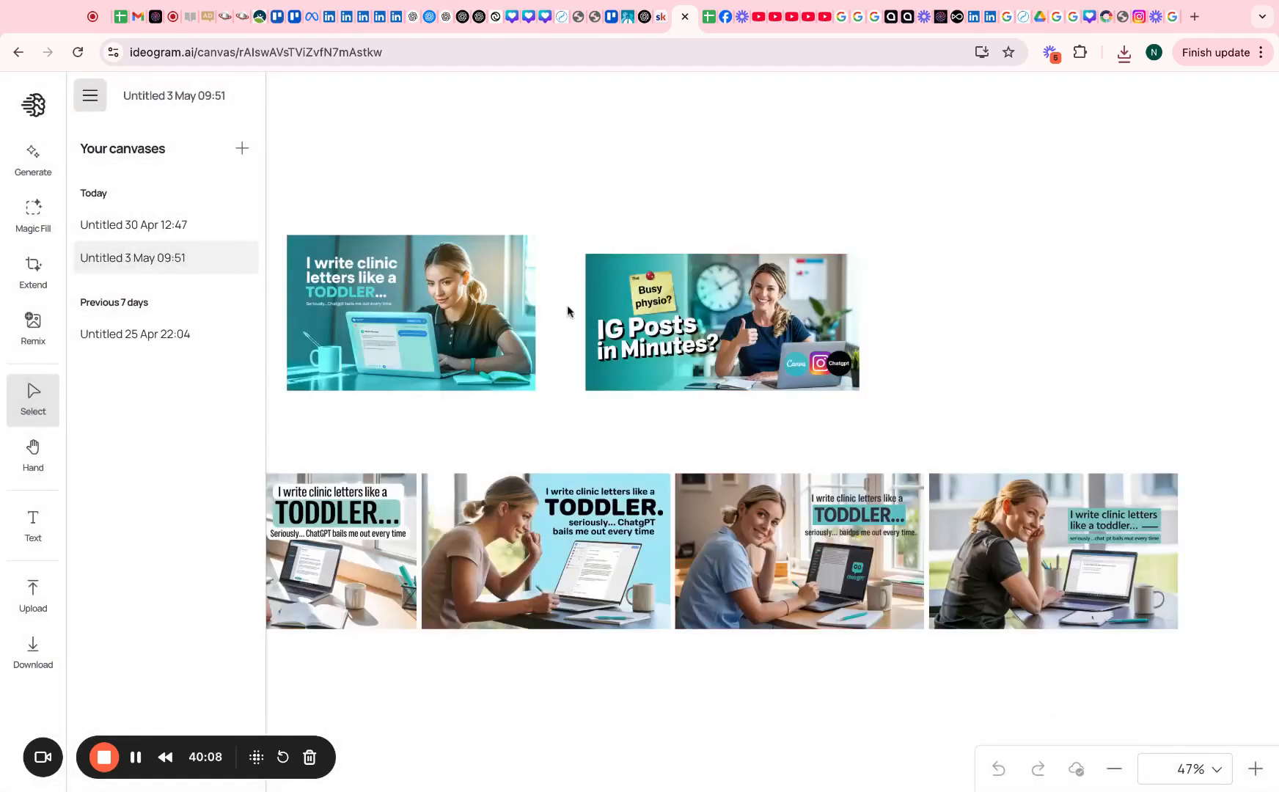
Use the custom teal palette #0F7173 #3A7CA5 #99E1D9 #2DC9C7 and paste the copied text-overlay prompt
{"action": "left_click", "coordinate": [546, 546]}
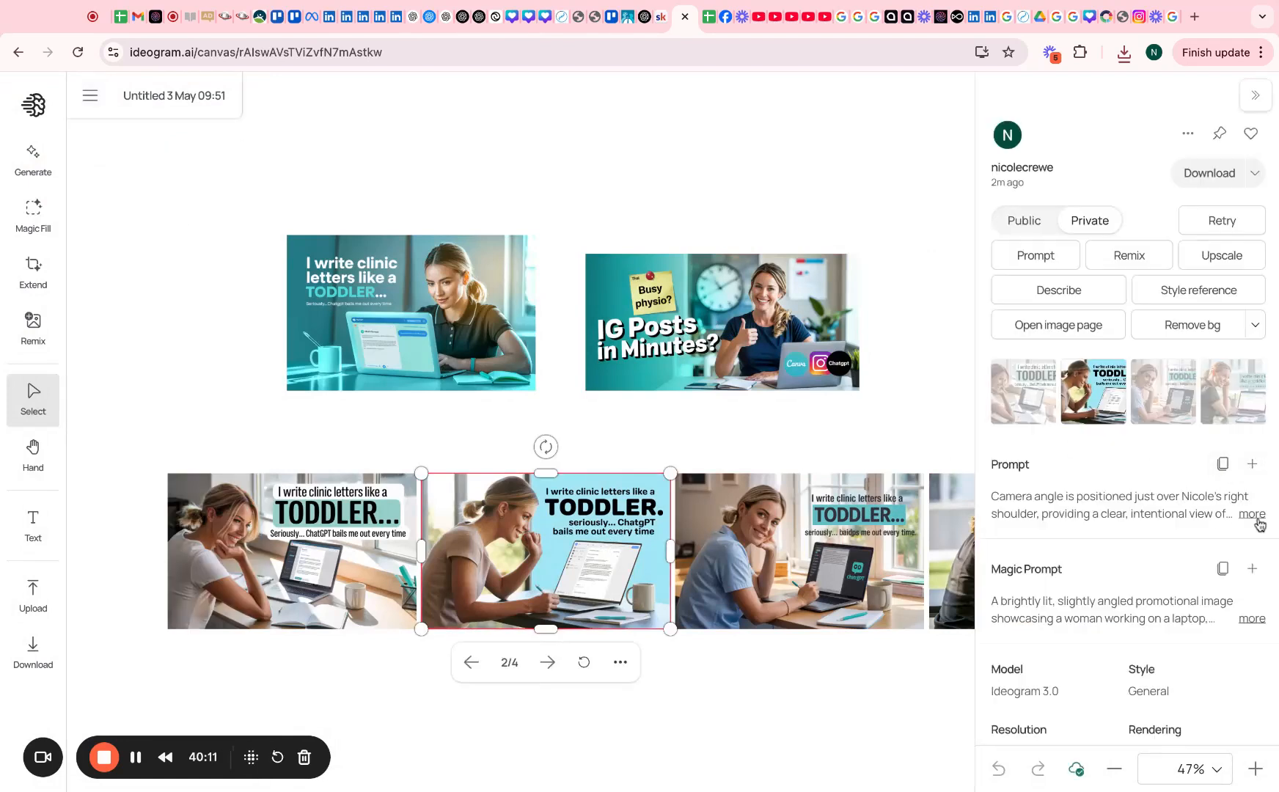
{"action": "left_click", "coordinate": [34, 155]}
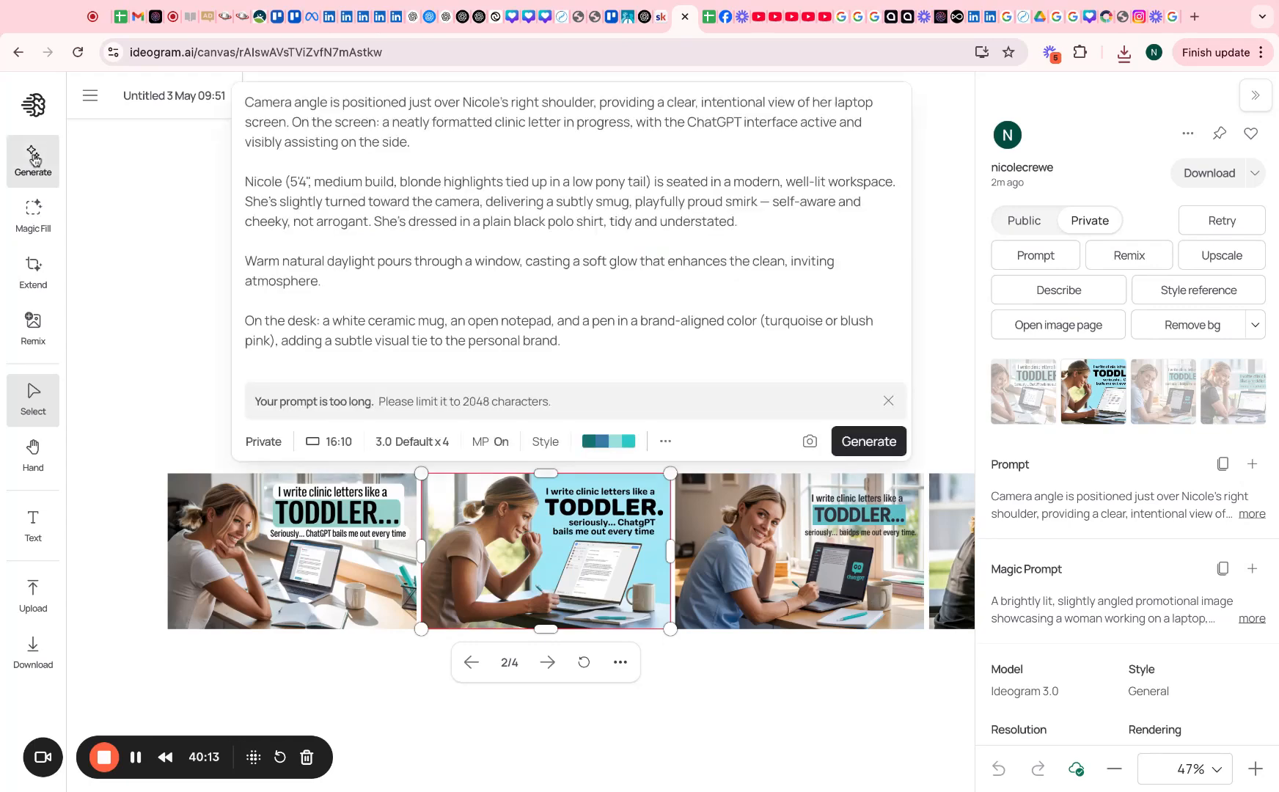
{"action": "left_click", "coordinate": [623, 444]}
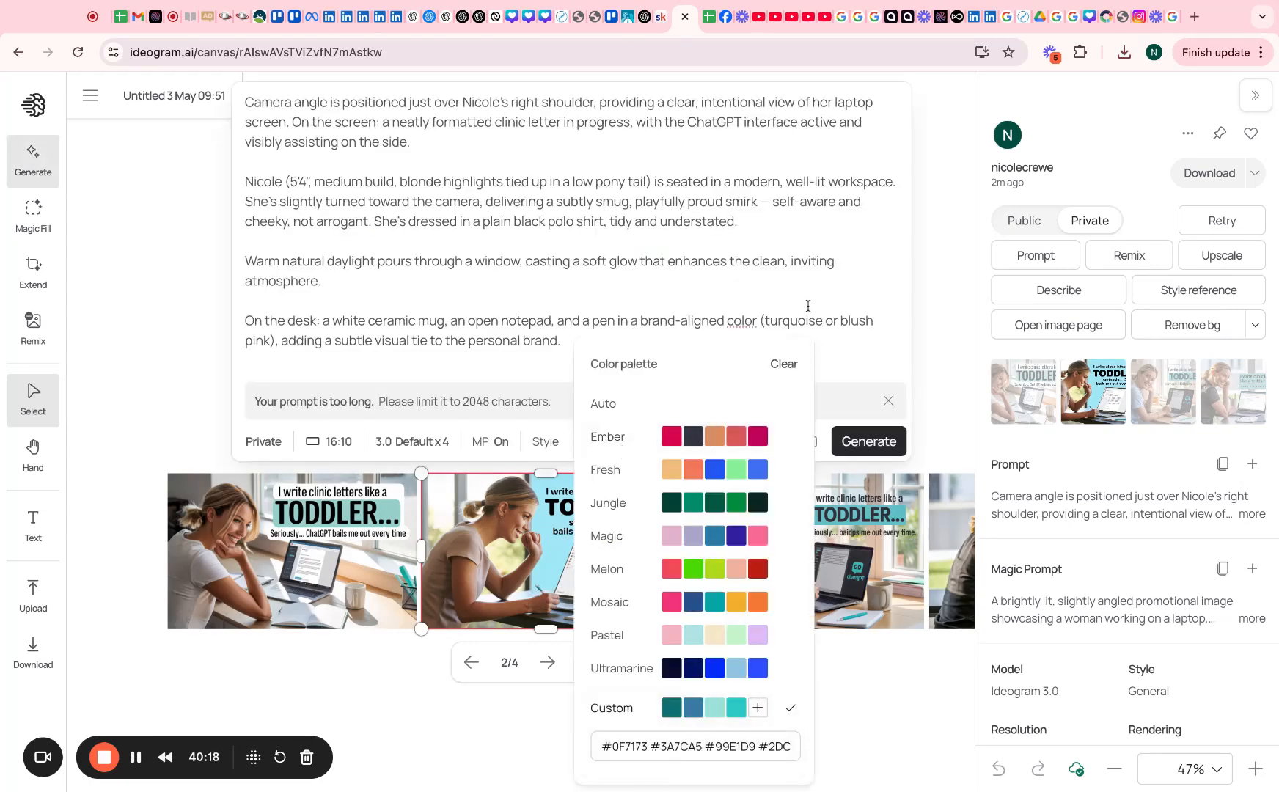
{"action": "left_click", "coordinate": [858, 286]}
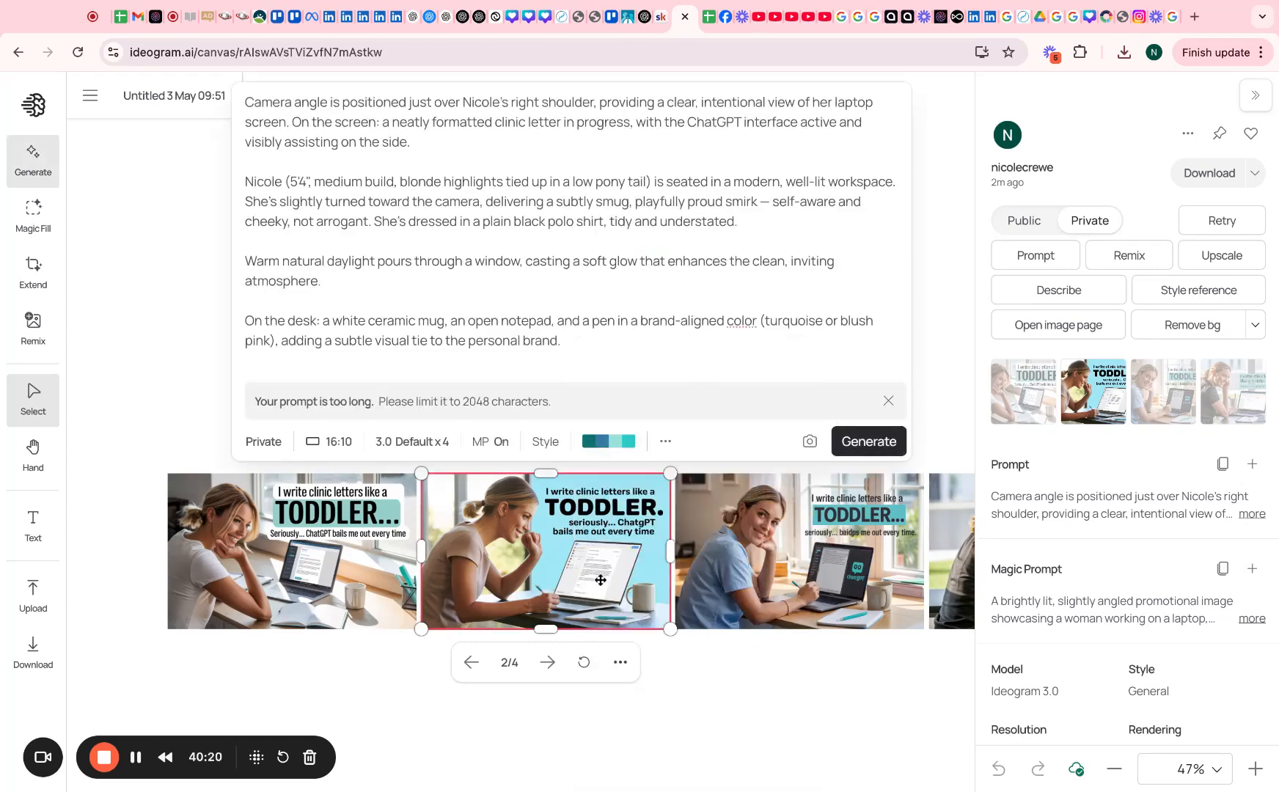
{"action": "left_click", "coordinate": [350, 542]}
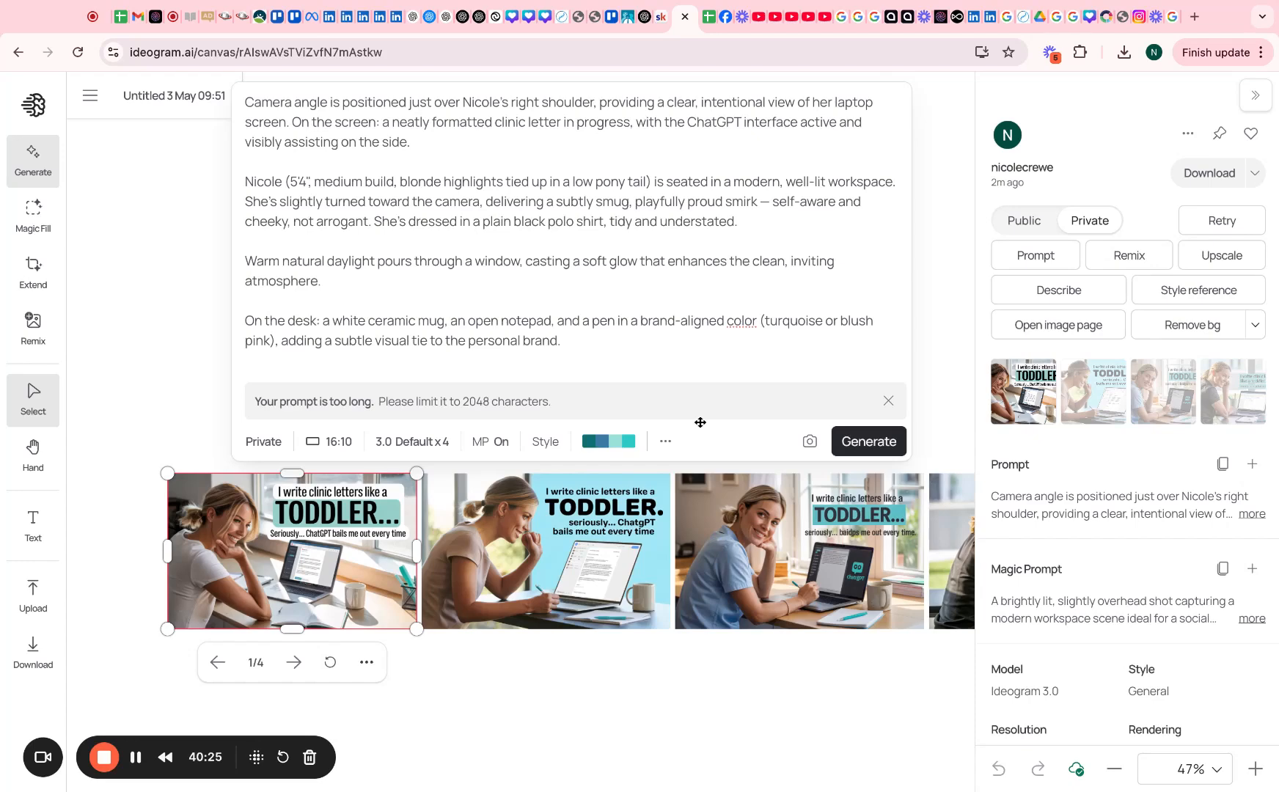
{"action": "left_click", "coordinate": [589, 348]}
{"action": "key", "text": "shift+Up"}
{"action": "key", "text": "shift+Up"}
{"action": "key", "text": "shift+Up"}
{"action": "key", "text": "shift+Up"}
{"action": "key", "text": "shift+Up"}
{"action": "key", "text": "shift+Up"}
{"action": "key", "text": "shift+Up"}
{"action": "key", "text": "shift+Up"}
{"action": "key", "text": "shift+Up"}
{"action": "key", "text": "shift+Up"}
{"action": "key", "text": "shift+Up"}
{"action": "key", "text": "shift+Up"}
{"action": "key", "text": "shift+Up"}
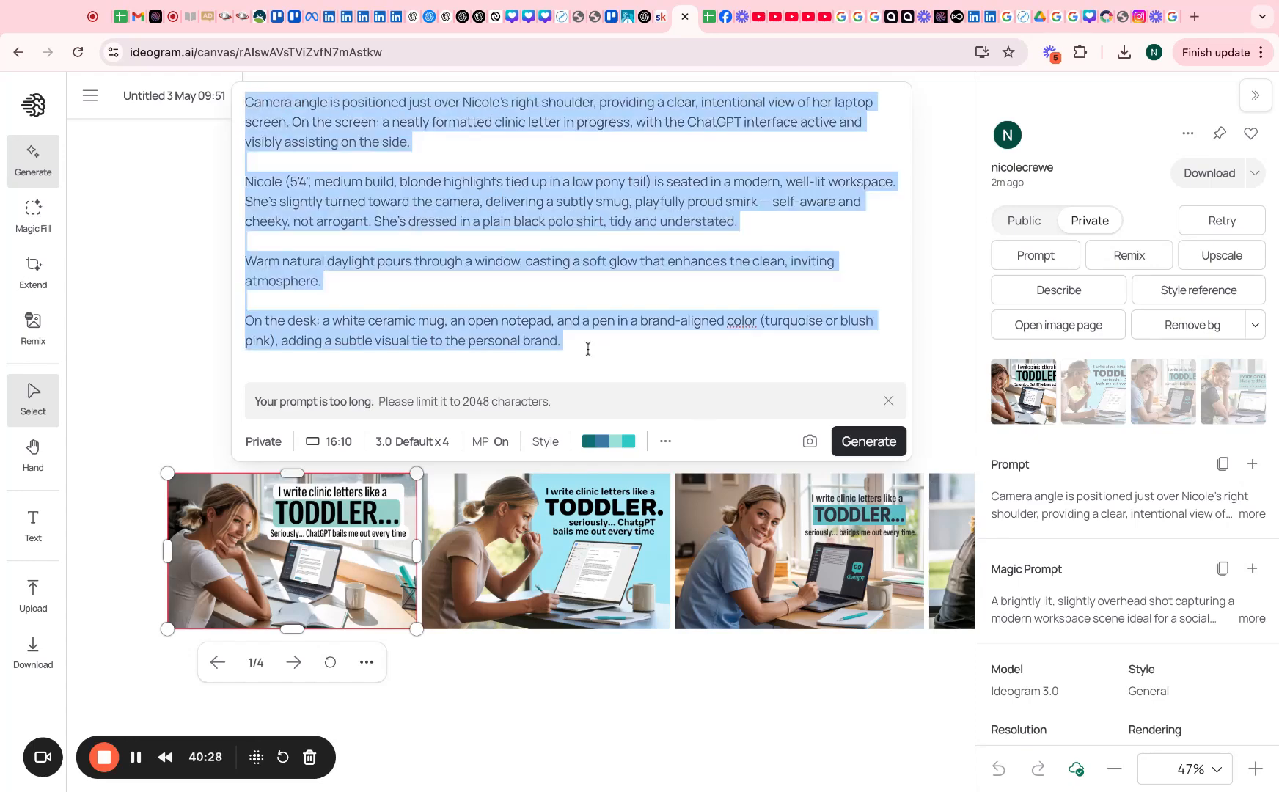
{"action": "key", "text": "super+v"}
{"action": "left_click", "coordinate": [146, 390]}
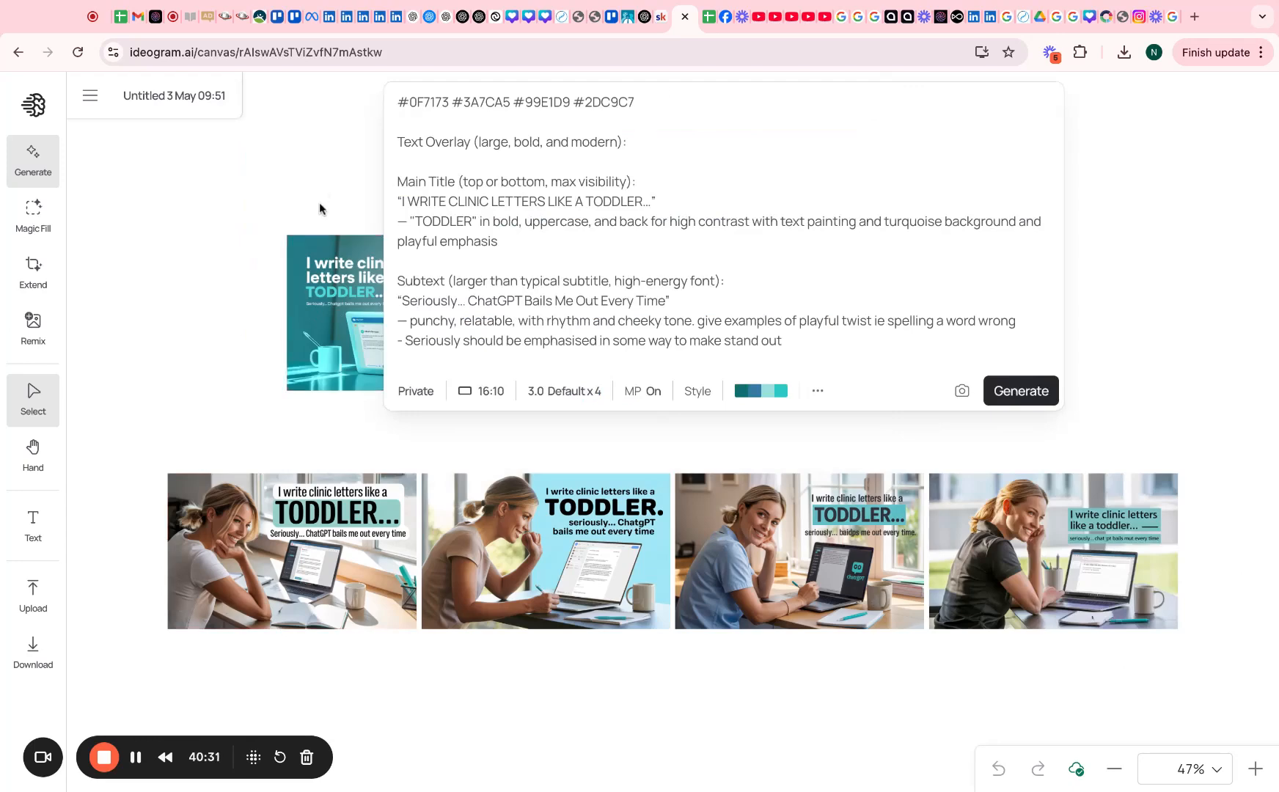
Set the teal TODDLER upload and the IG Posts image as style references and generate four variations
{"action": "left_click", "coordinate": [336, 302]}
{"action": "left_click", "coordinate": [1189, 290]}
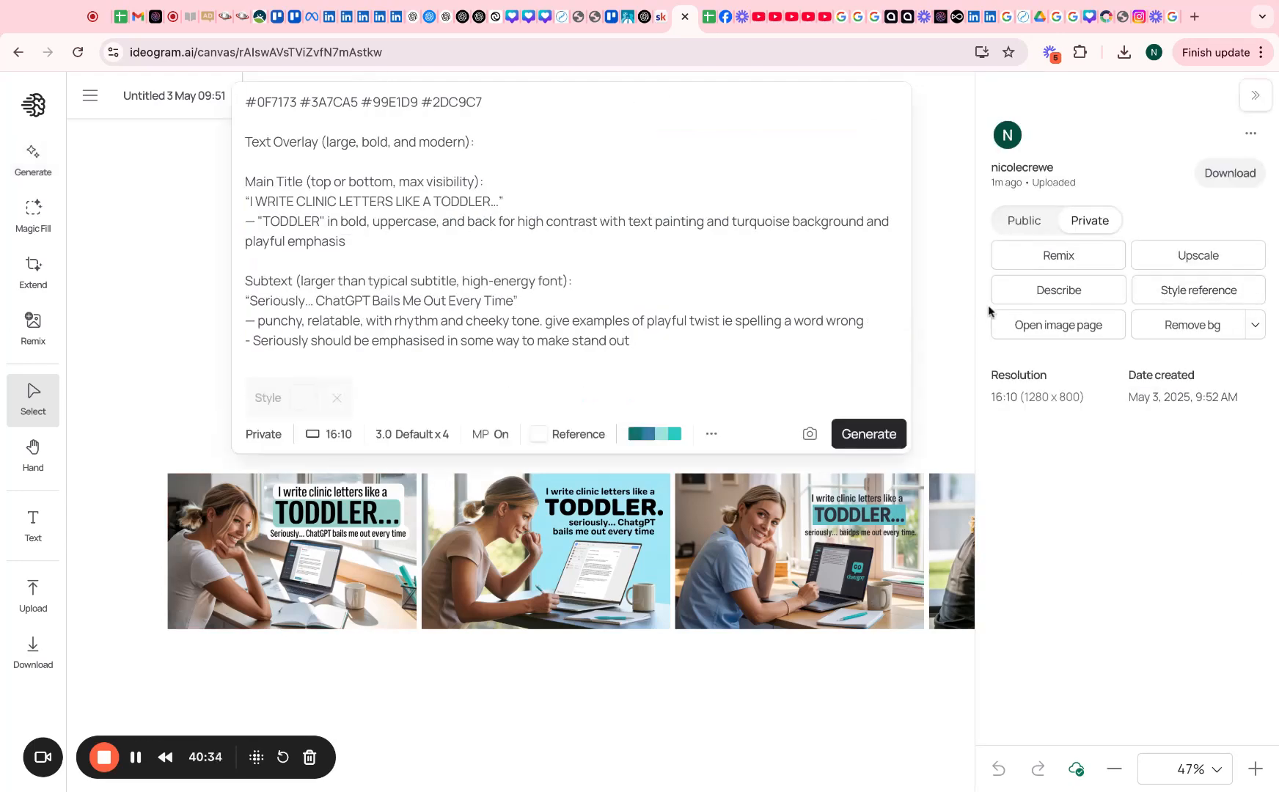
{"action": "scroll", "coordinate": [333, 281], "scroll_direction": "right", "scroll_amount": 6}
{"action": "scroll", "coordinate": [333, 280], "scroll_direction": "up", "scroll_amount": 3}
{"action": "left_click", "coordinate": [326, 508]}
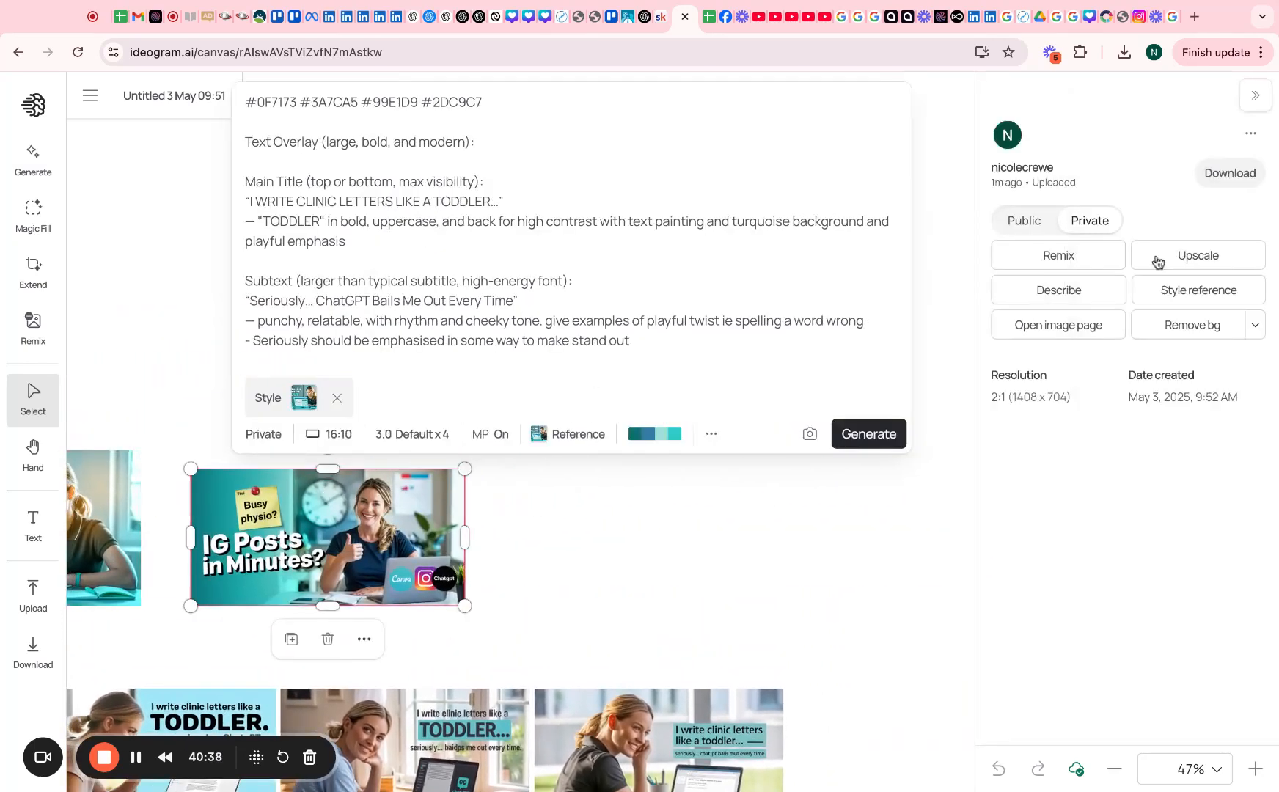
{"action": "left_click", "coordinate": [1145, 289]}
{"action": "left_click", "coordinate": [869, 434]}
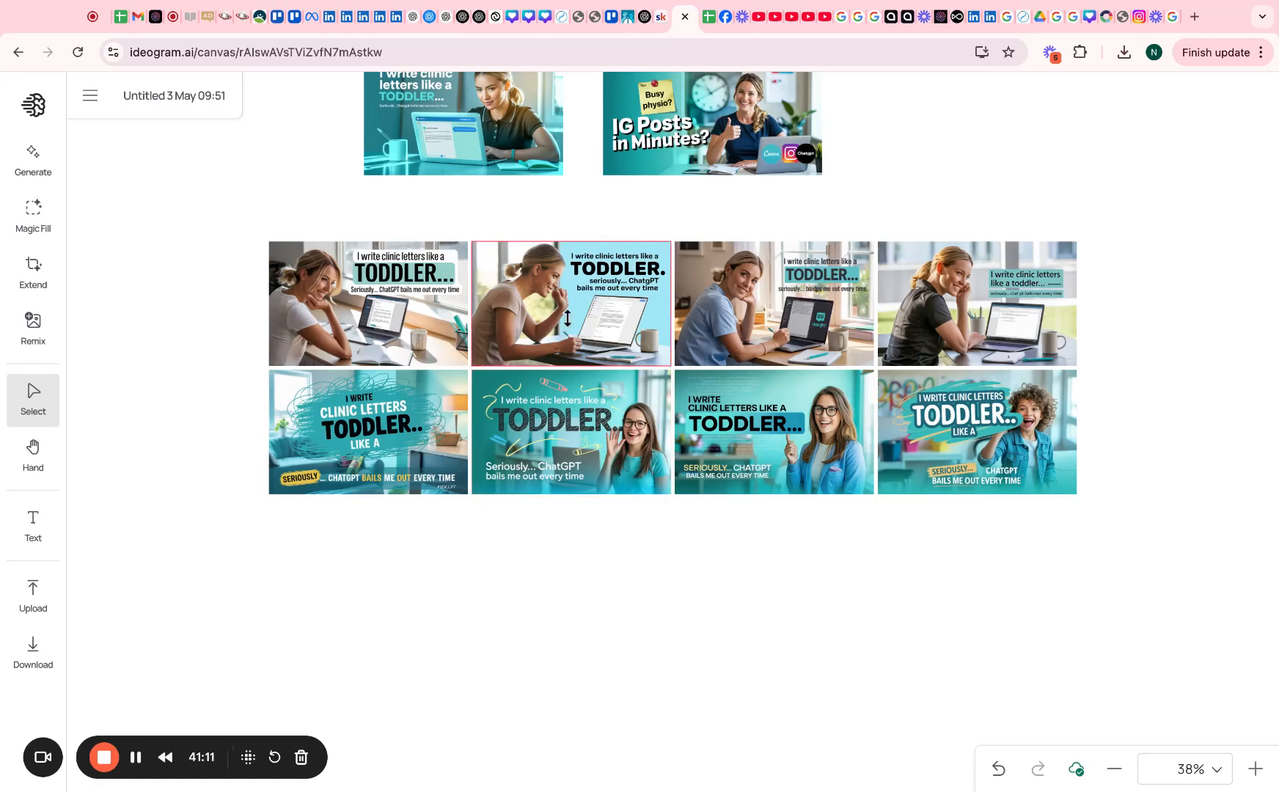
Load the third top-row TODDLER ad's prompt into the prompt editor
{"action": "scroll", "coordinate": [566, 320], "scroll_direction": "up", "scroll_amount": 3}
{"action": "left_click", "coordinate": [719, 226]}
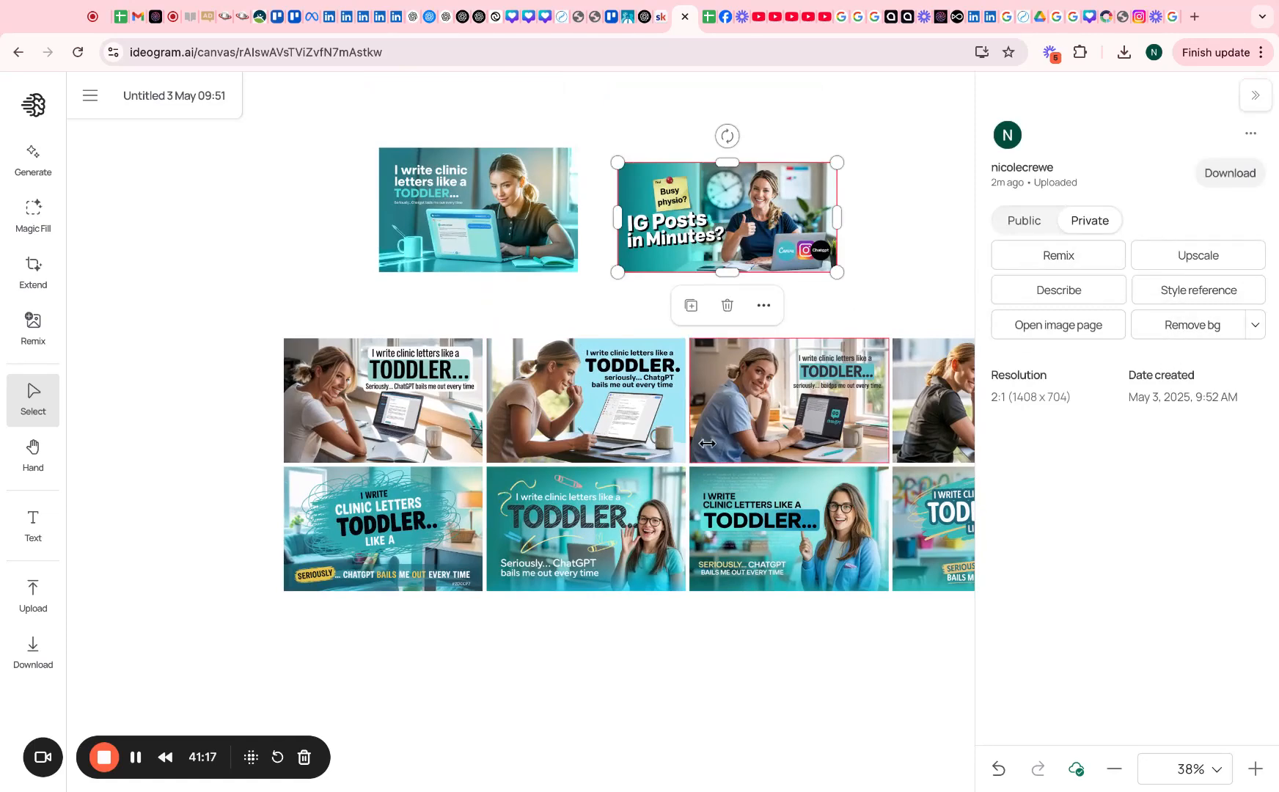
{"action": "scroll", "coordinate": [755, 396], "scroll_direction": "down", "scroll_amount": 3}
{"action": "scroll", "coordinate": [755, 396], "scroll_direction": "right", "scroll_amount": 5}
{"action": "scroll", "coordinate": [708, 444], "scroll_direction": "up", "scroll_amount": 1}
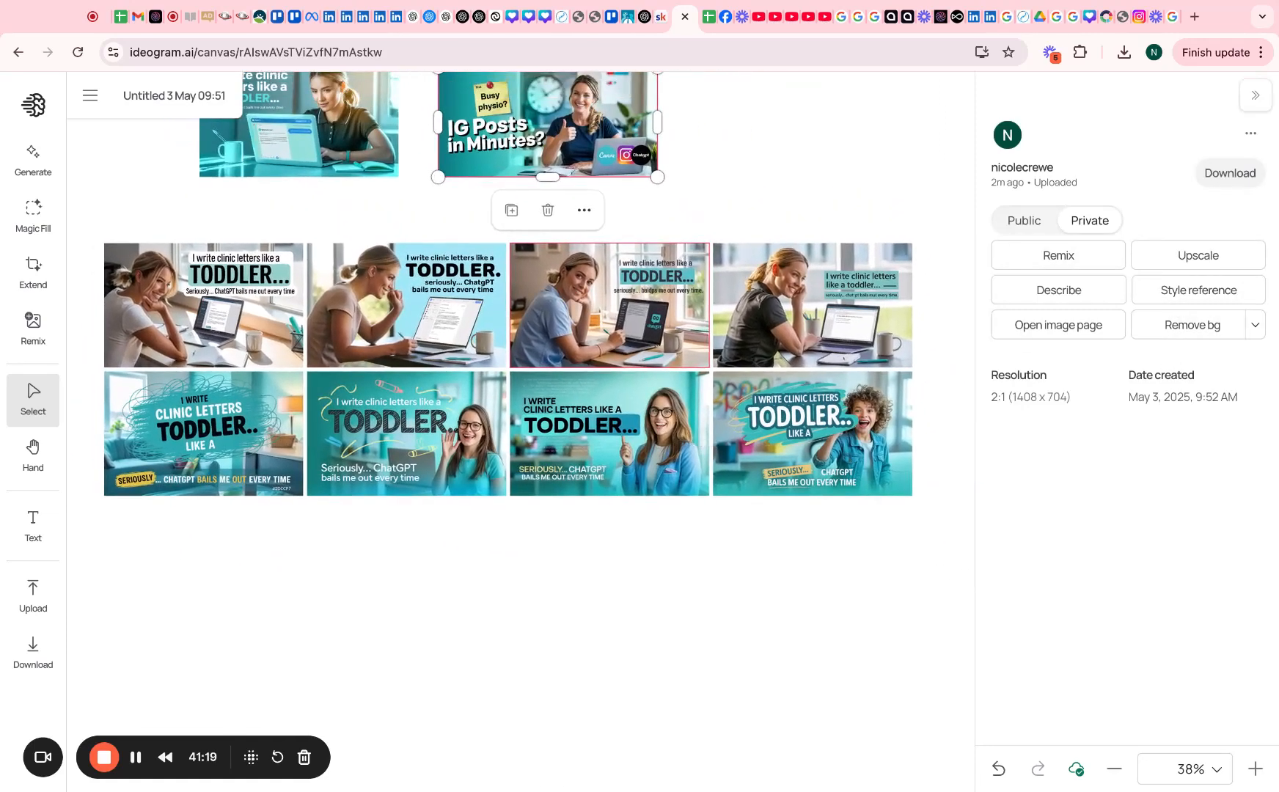
{"action": "left_click", "coordinate": [612, 323]}
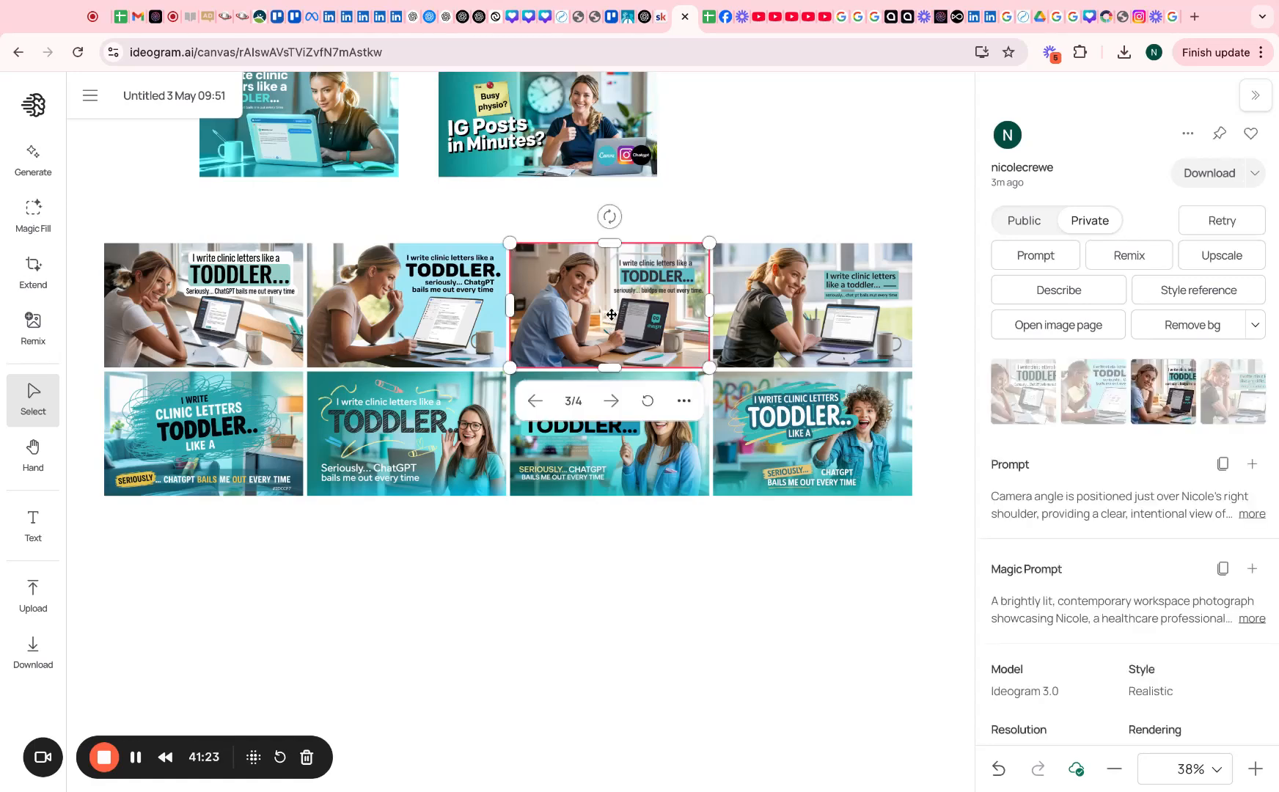
{"action": "left_click", "coordinate": [1252, 465]}
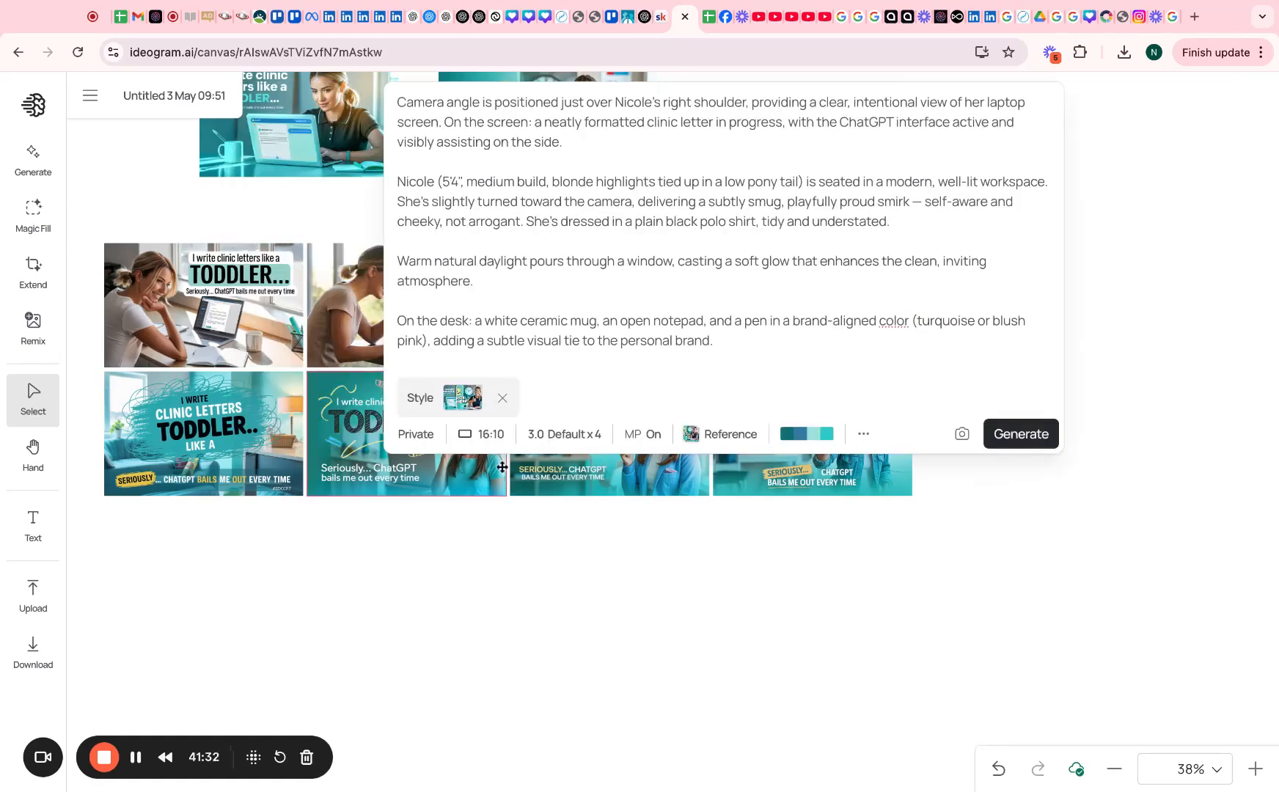
Show the IG Posts in Minutes? image's details and scroll the prompt to its Text Overlay section
{"action": "scroll", "coordinate": [310, 298], "scroll_direction": "up", "scroll_amount": 7}
{"action": "scroll", "coordinate": [455, 550], "scroll_direction": "down", "scroll_amount": 3}
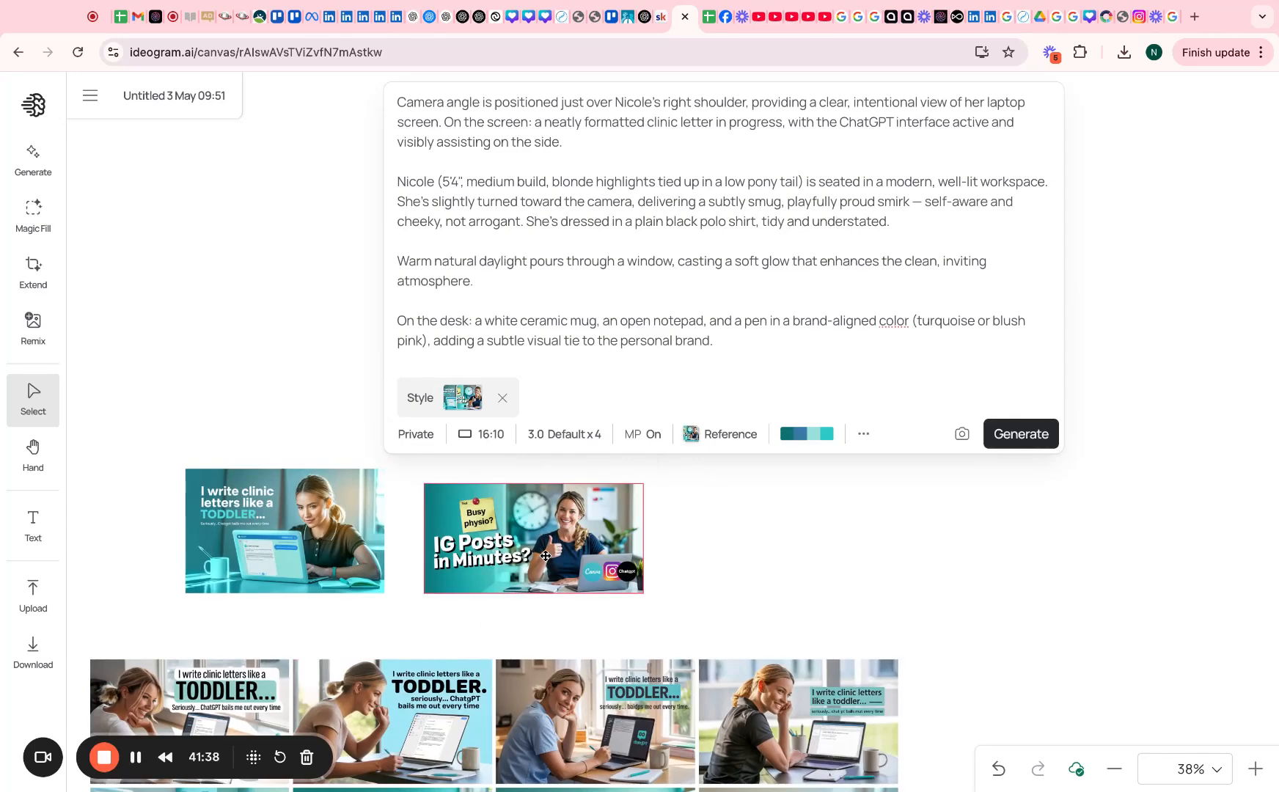
{"action": "left_click", "coordinate": [546, 556]}
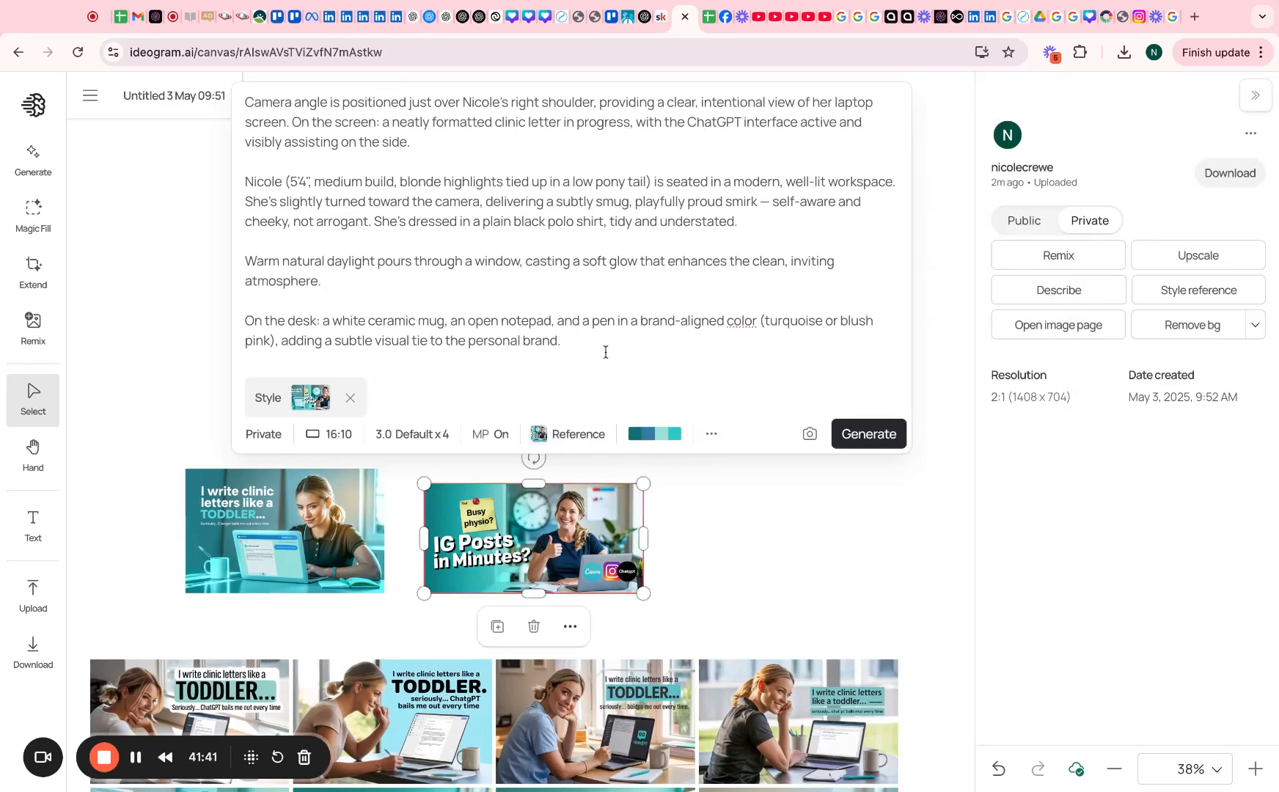
{"action": "scroll", "coordinate": [605, 352], "scroll_direction": "down", "scroll_amount": 5}
{"action": "scroll", "coordinate": [607, 381], "scroll_direction": "down", "scroll_amount": 2}
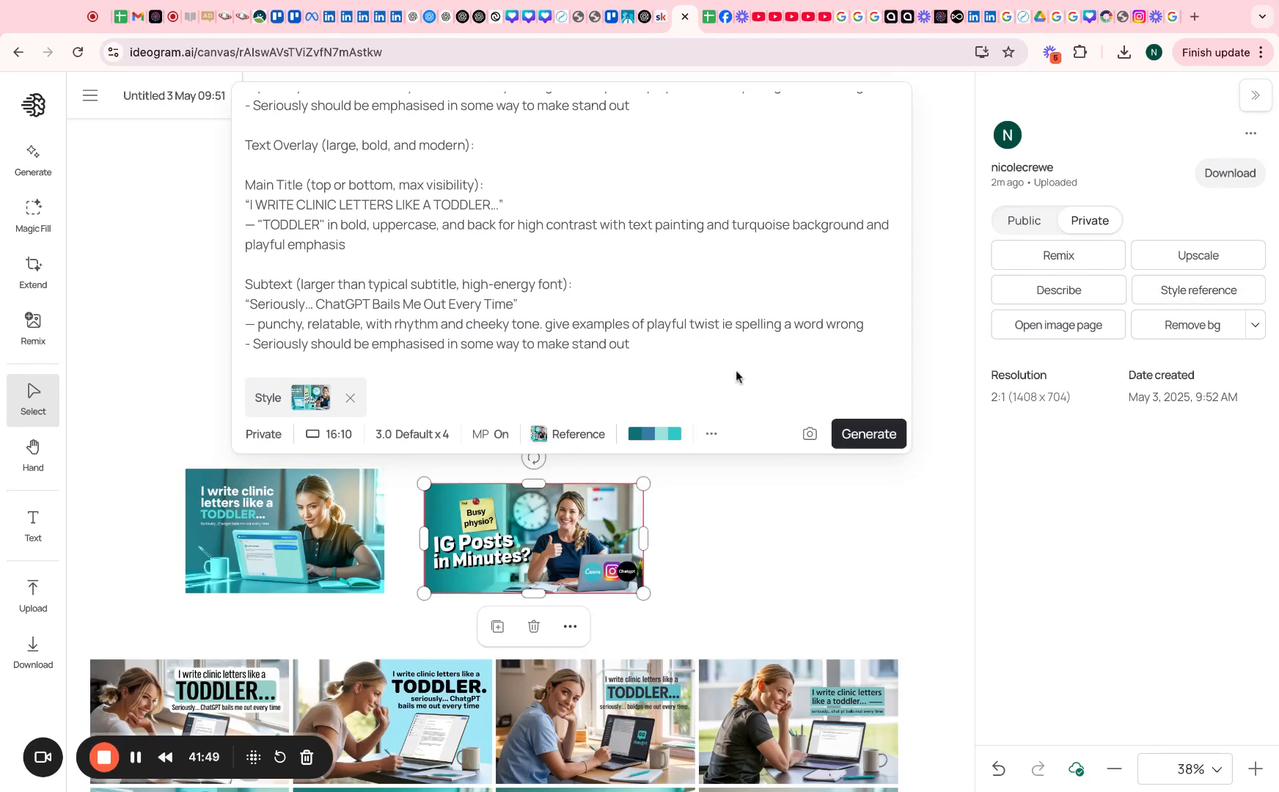
Change the prompt's description to say 'long blonde highlights', keeping the last line intact
{"action": "left_click_drag", "start_coordinate": [667, 346], "coordinate": [245, 344]}
{"action": "key", "text": "BackSpace"}
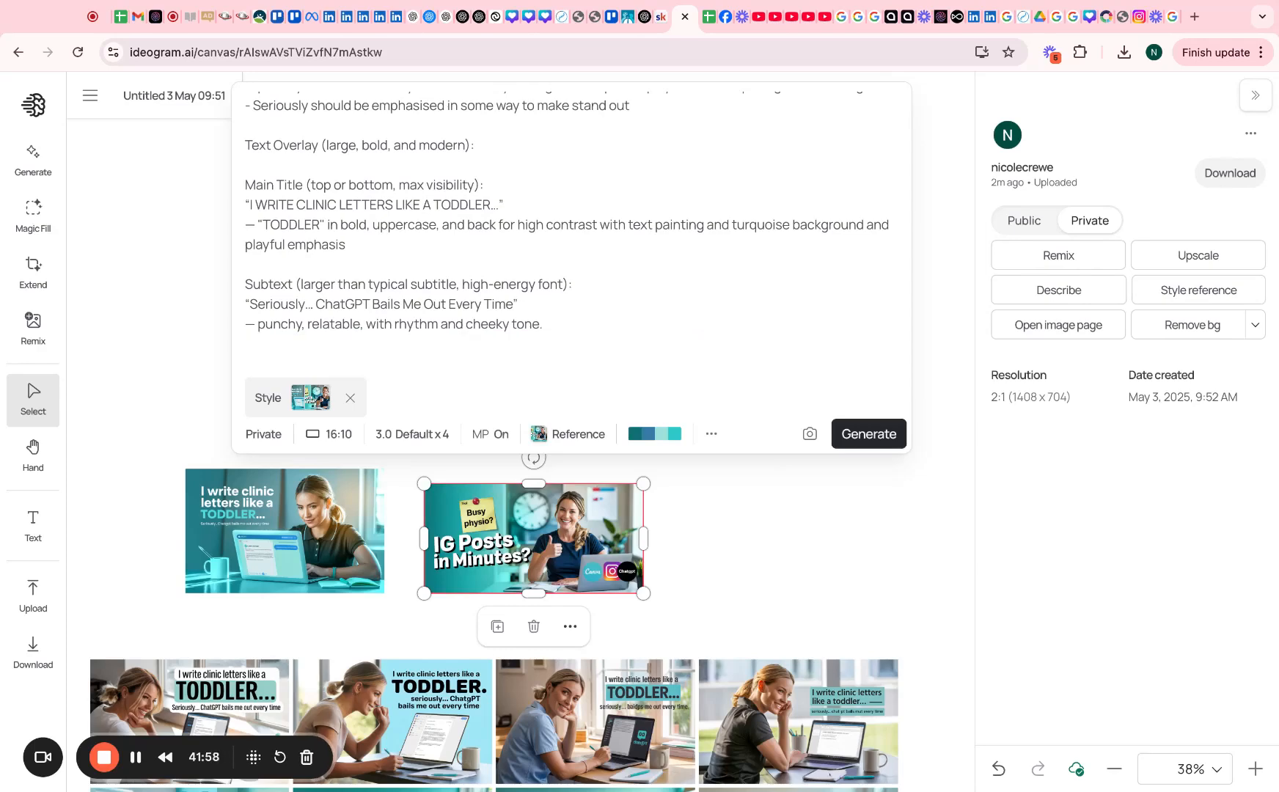
{"action": "key", "text": "ctrl+z"}
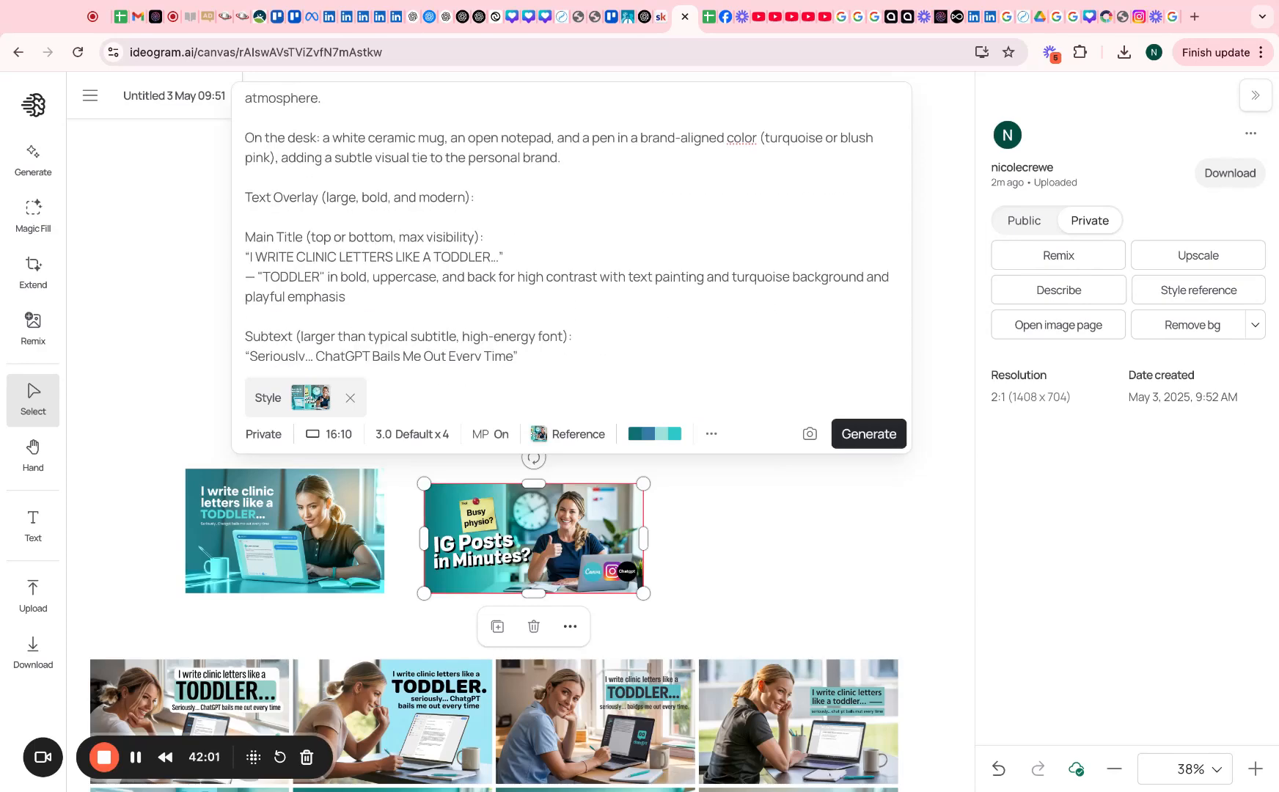
{"action": "scroll", "coordinate": [566, 228], "scroll_direction": "down", "scroll_amount": 4}
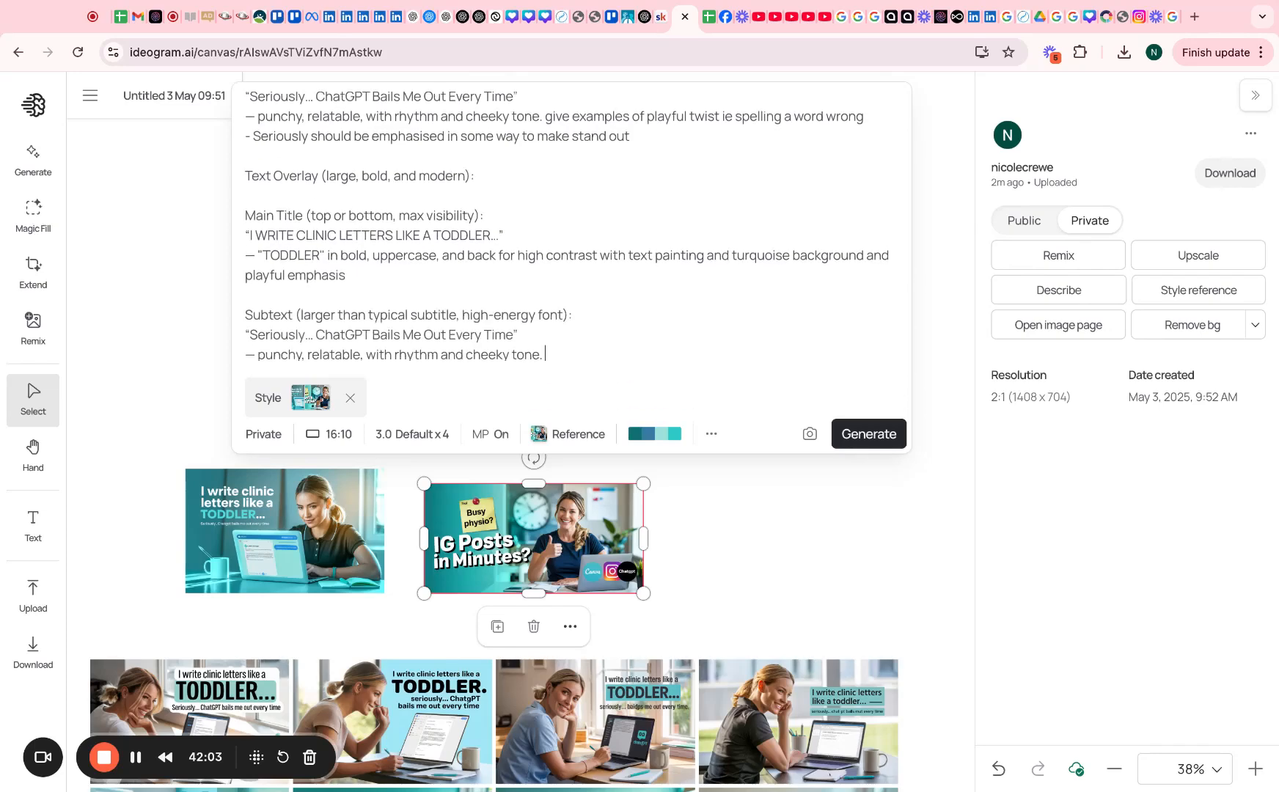
{"action": "scroll", "coordinate": [526, 296], "scroll_direction": "up", "scroll_amount": 3}
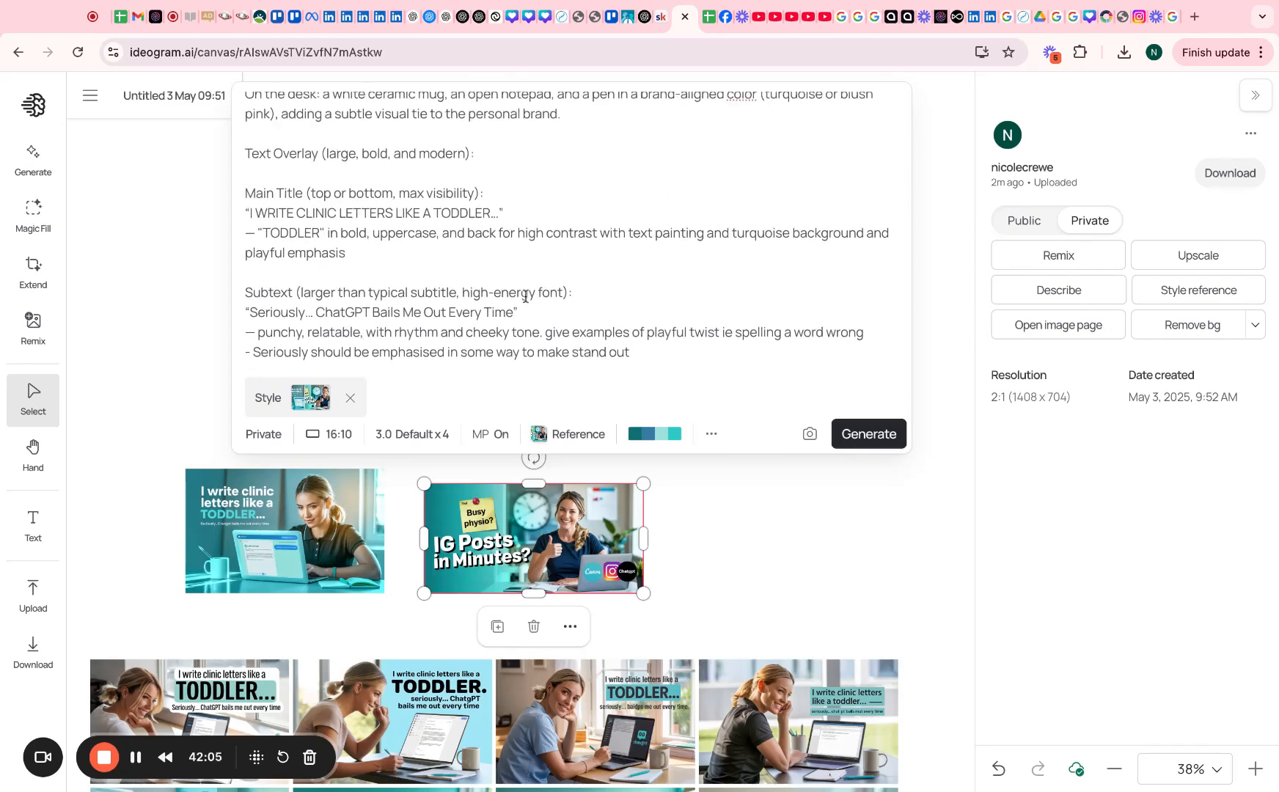
{"action": "scroll", "coordinate": [526, 296], "scroll_direction": "down", "scroll_amount": 3}
{"action": "scroll", "coordinate": [254, 184], "scroll_direction": "up", "scroll_amount": 6}
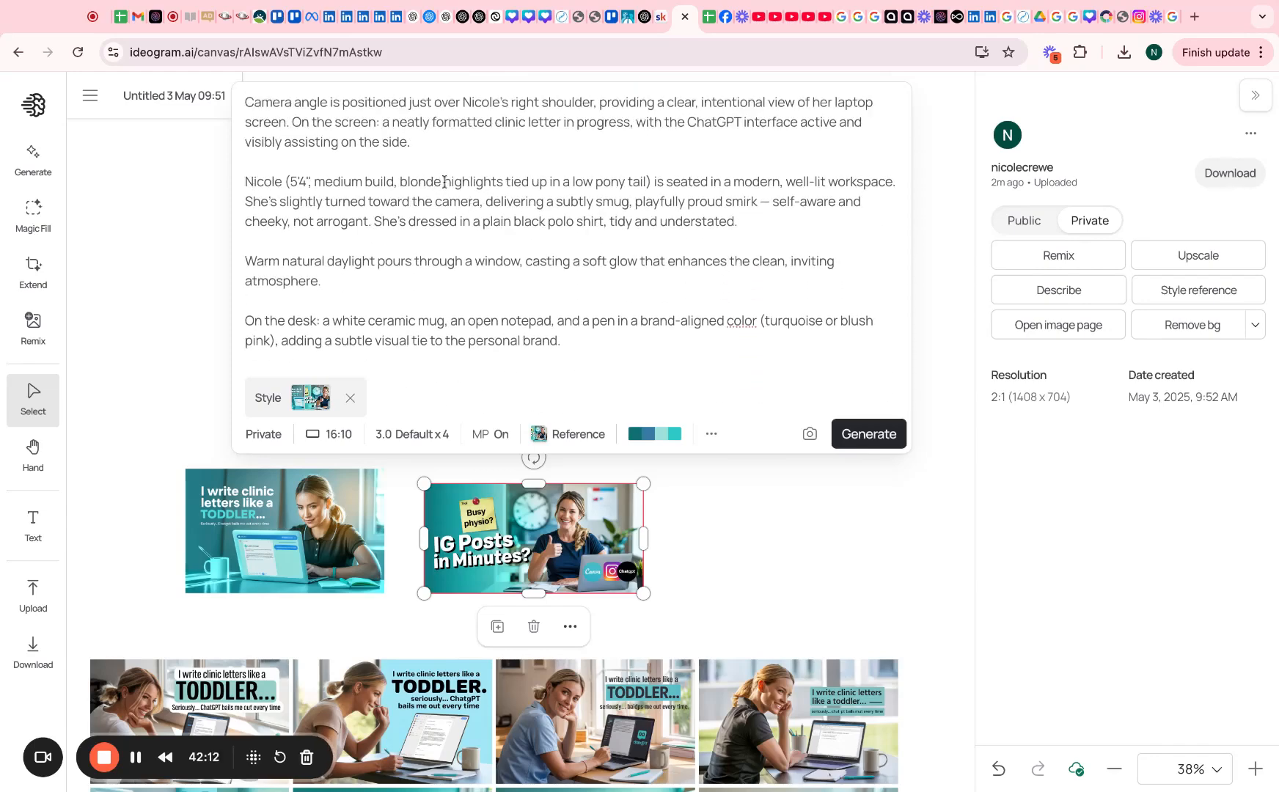
{"action": "left_click", "coordinate": [398, 181]}
{"action": "type", "text": "long"}
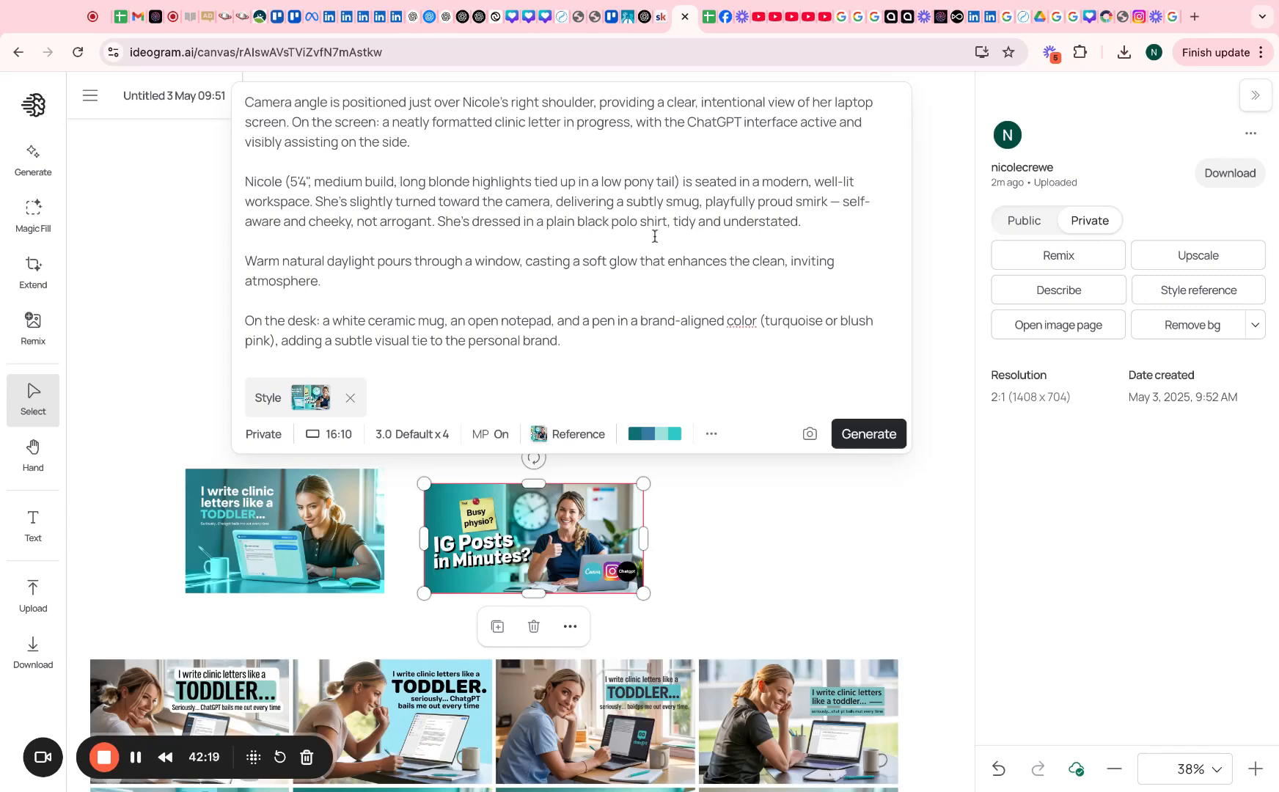
Remove the duplicated text-overlay block from the prompt and generate four new variations
{"action": "scroll", "coordinate": [655, 235], "scroll_direction": "down", "scroll_amount": 5}
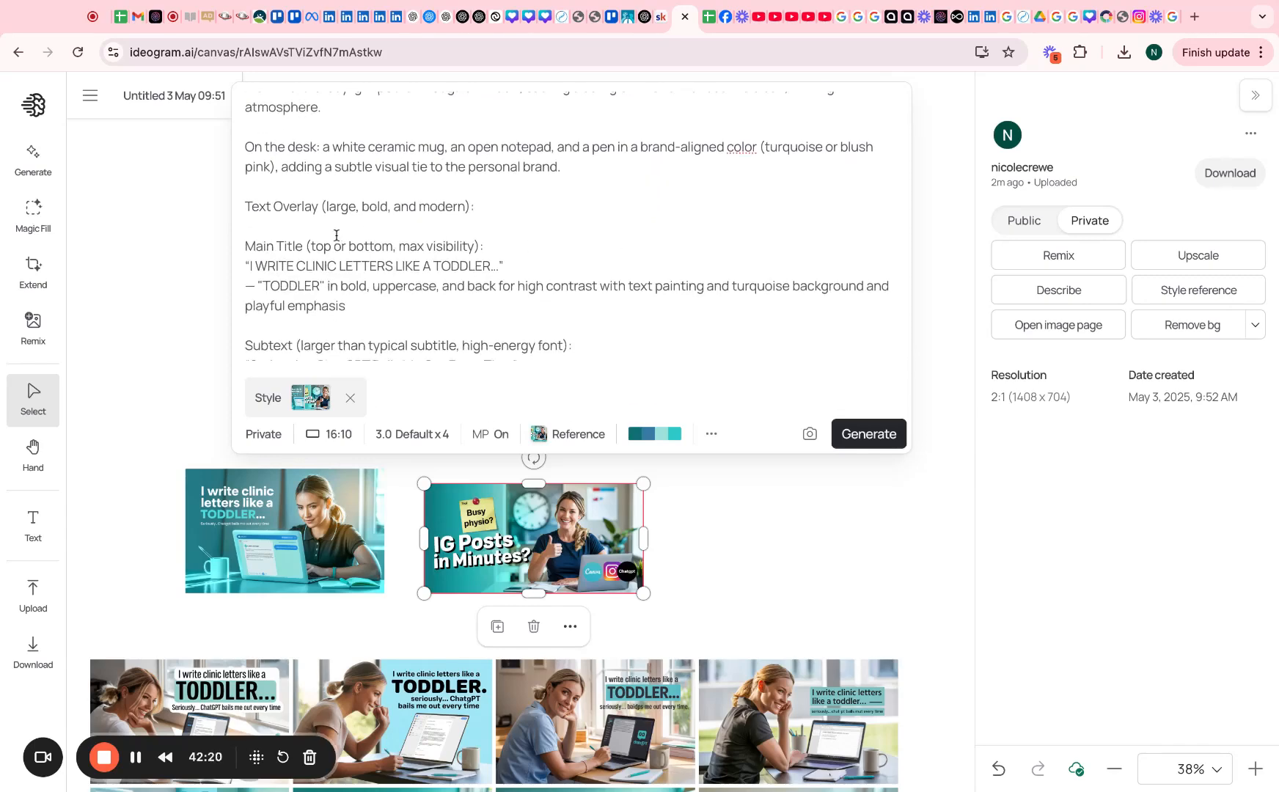
{"action": "scroll", "coordinate": [336, 235], "scroll_direction": "down", "scroll_amount": 4}
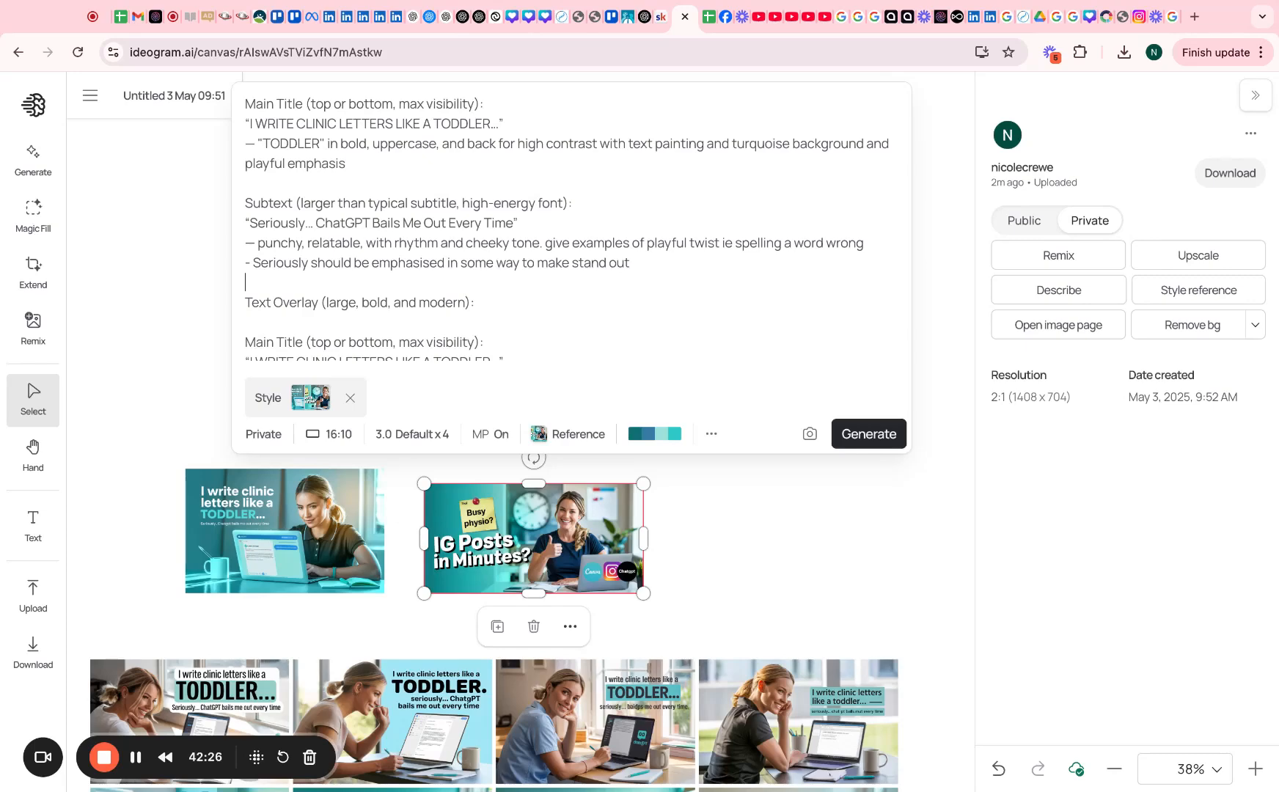
{"action": "left_click_drag", "start_coordinate": [247, 283], "coordinate": [457, 369]}
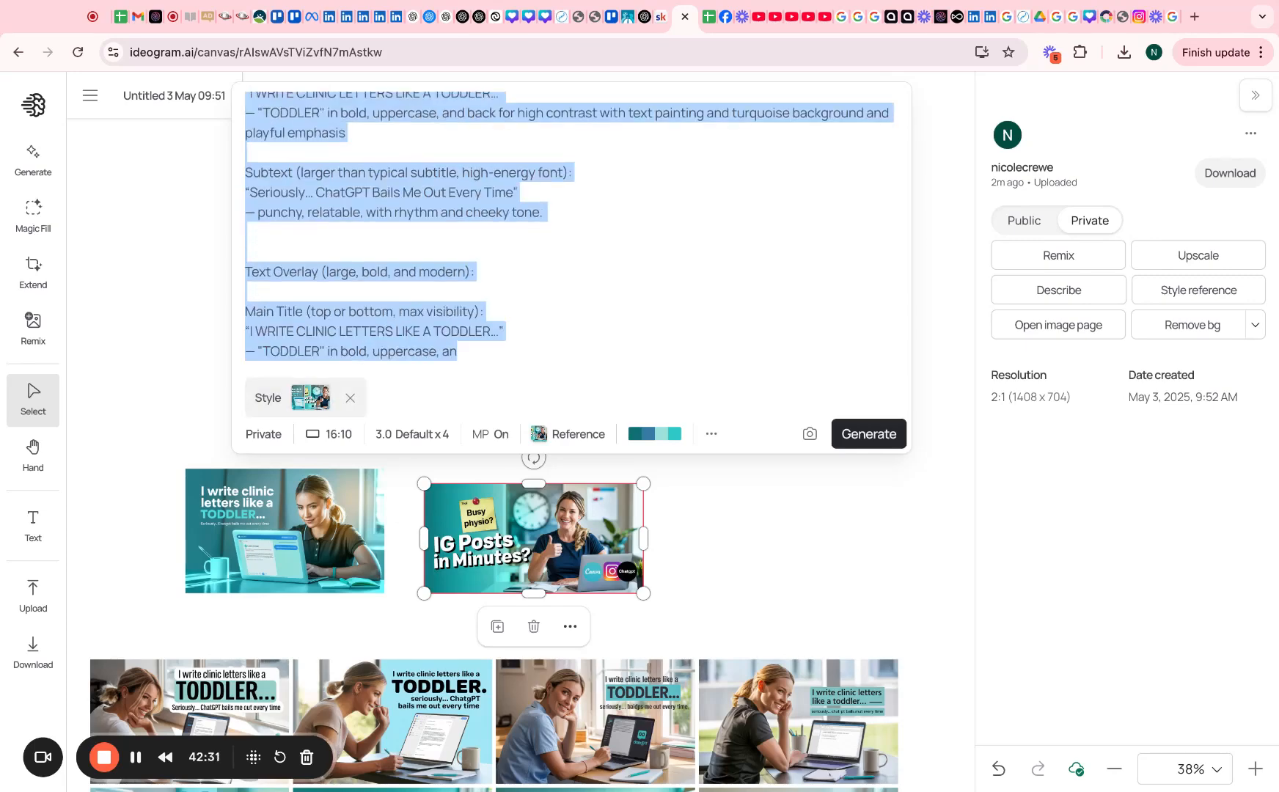
{"action": "key", "text": "ctrl+v"}
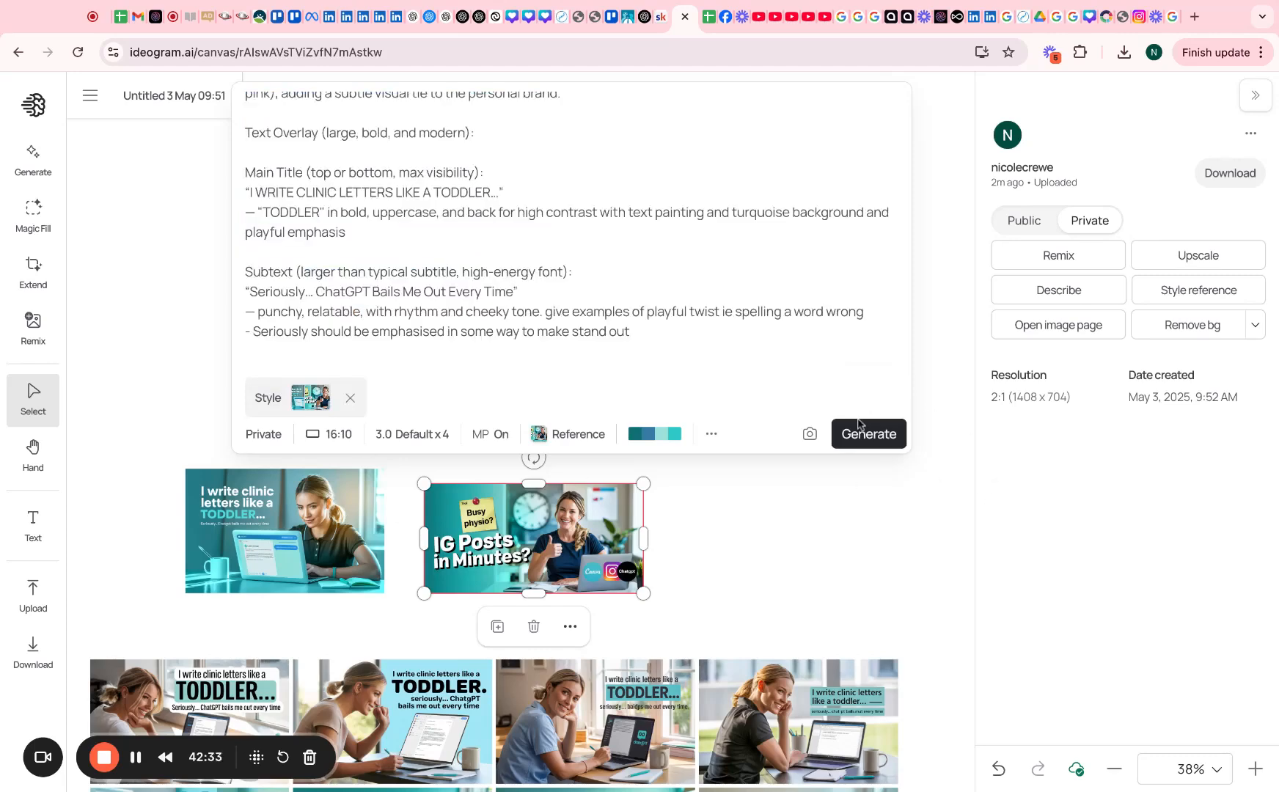
{"action": "left_click", "coordinate": [867, 434]}
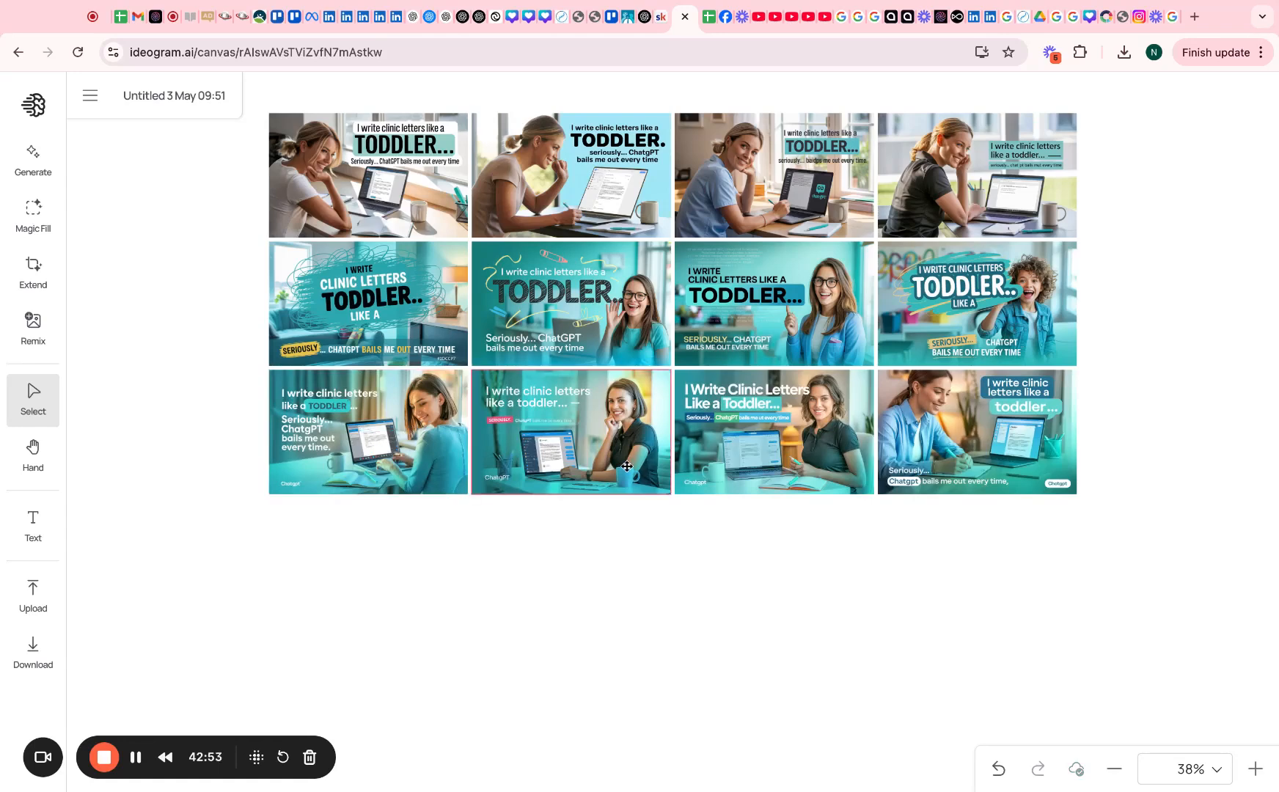
Scroll the canvas to review the finished third row of four teal toddler ads
{"action": "scroll", "coordinate": [619, 455], "scroll_direction": "up", "scroll_amount": 5}
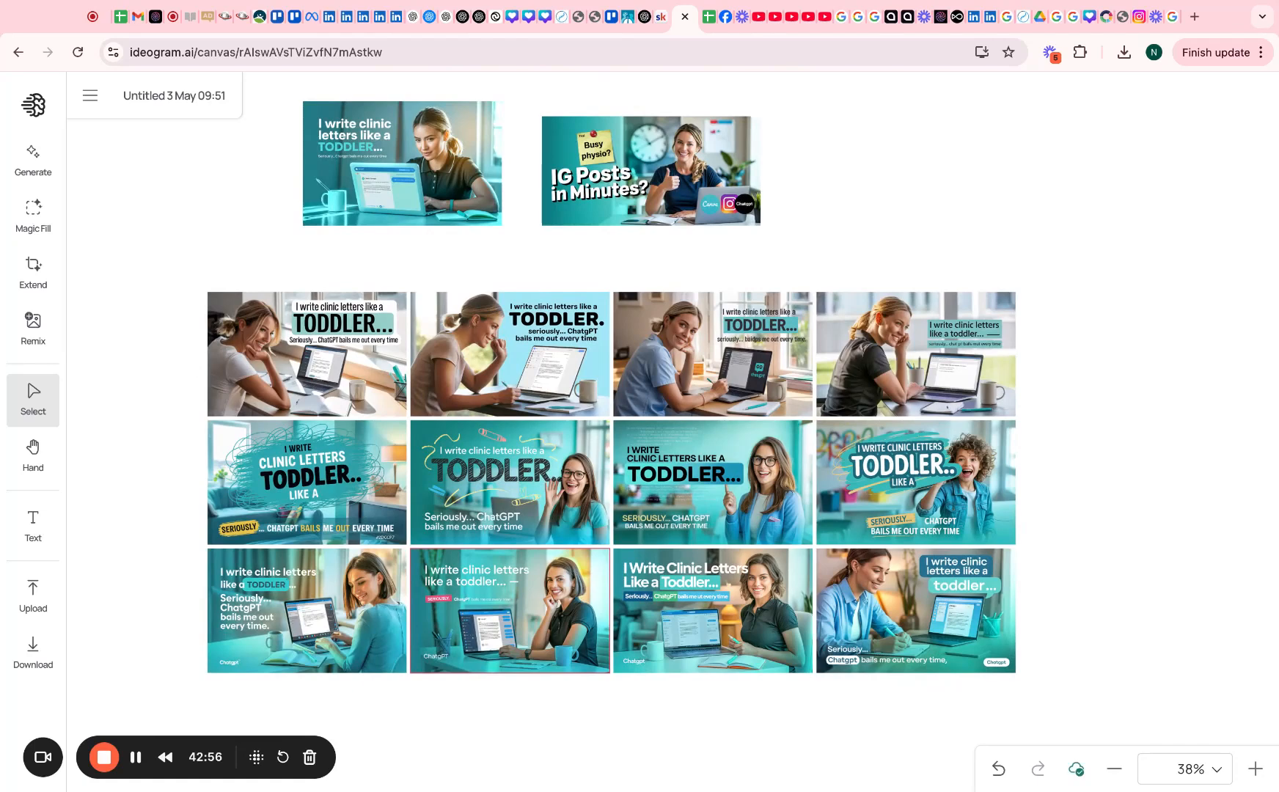
{"action": "scroll", "coordinate": [510, 561], "scroll_direction": "down", "scroll_amount": 3}
{"action": "scroll", "coordinate": [510, 561], "scroll_direction": "down", "scroll_amount": 2}
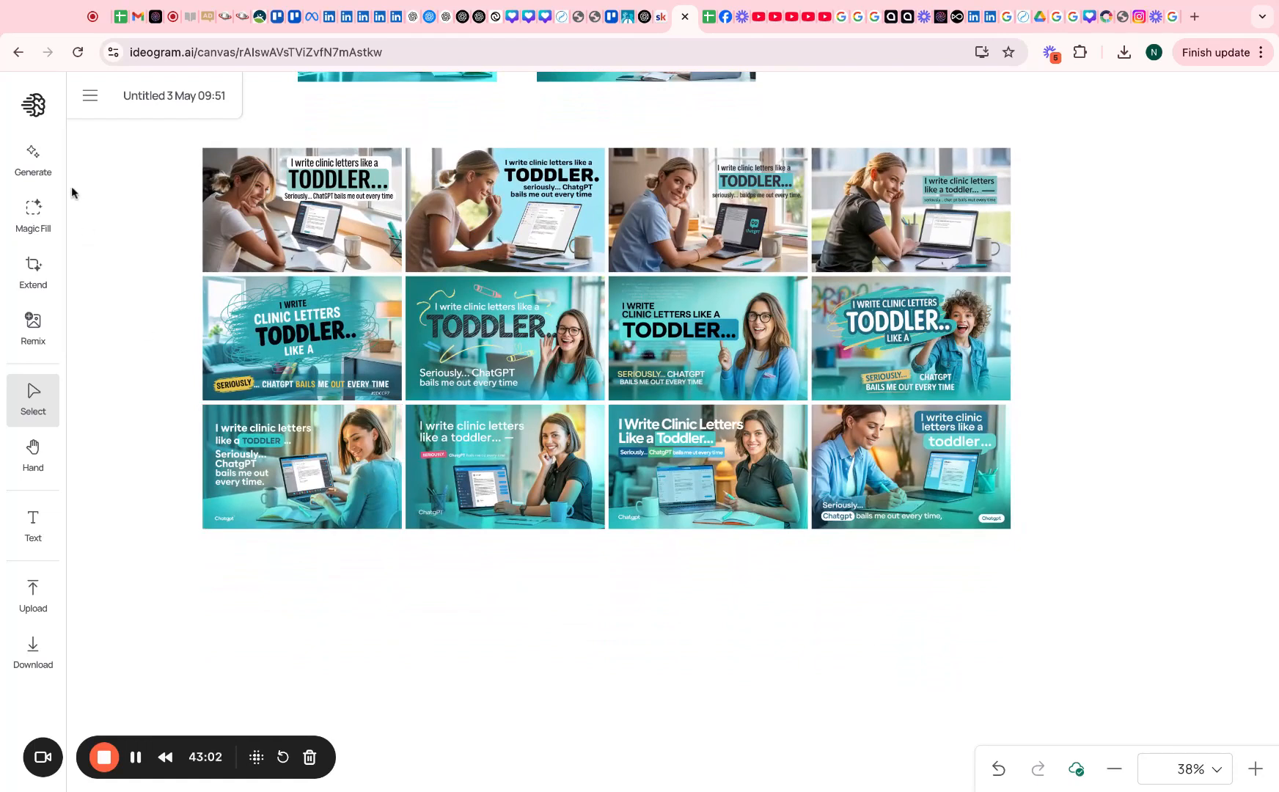
Switch to the Untitled 30 Apr 12:47 canvas
{"action": "left_click", "coordinate": [92, 103]}
{"action": "left_click", "coordinate": [153, 223]}
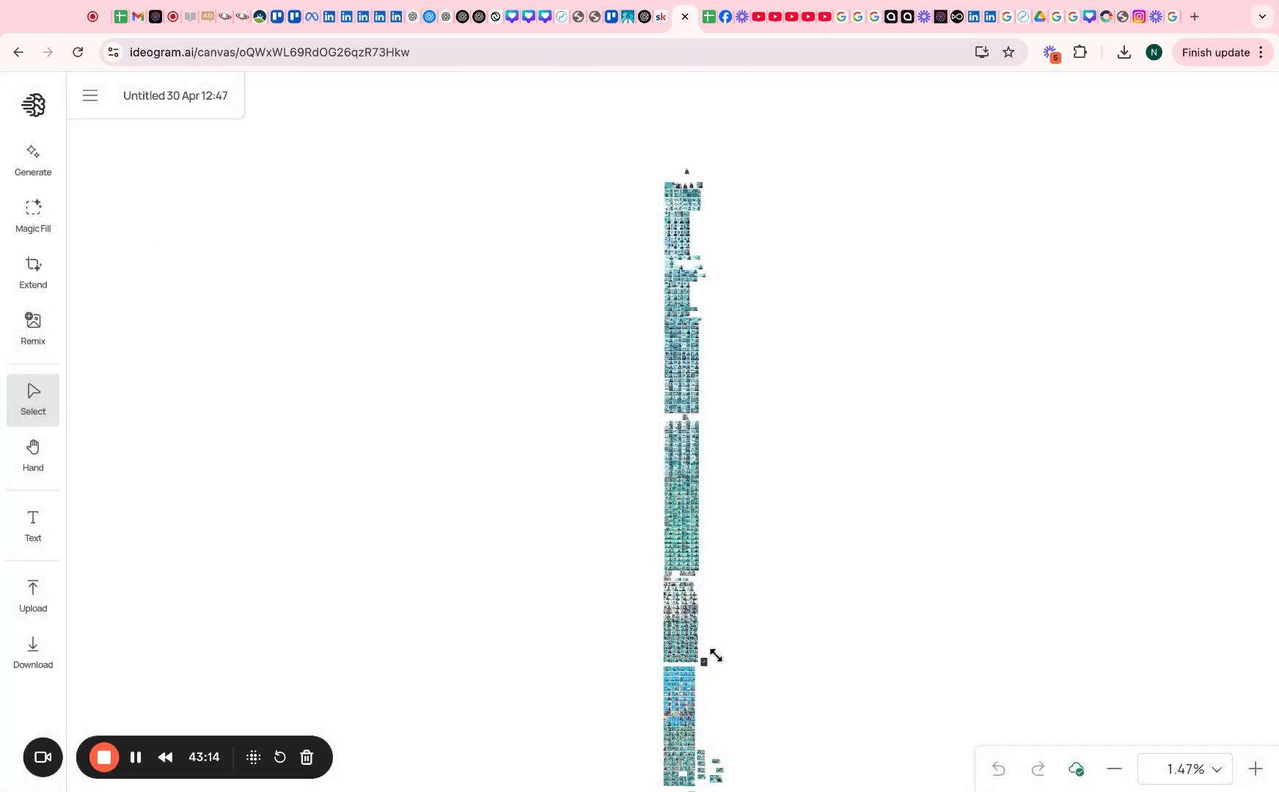
{"action": "scroll", "coordinate": [603, 706], "scroll_direction": "up", "scroll_amount": 5}
{"action": "scroll", "coordinate": [607, 704], "scroll_direction": "up", "scroll_amount": 10}
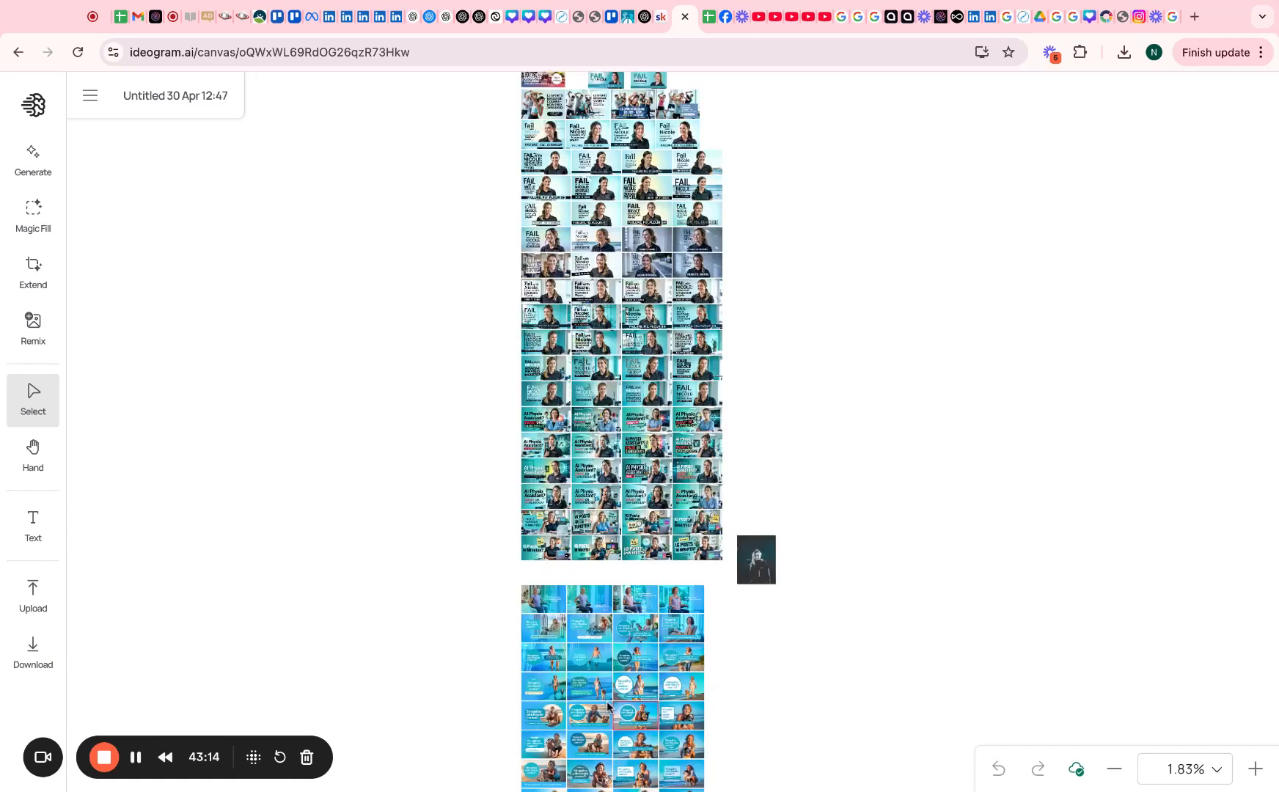
{"action": "scroll", "coordinate": [373, 409], "scroll_direction": "down", "scroll_amount": 10}
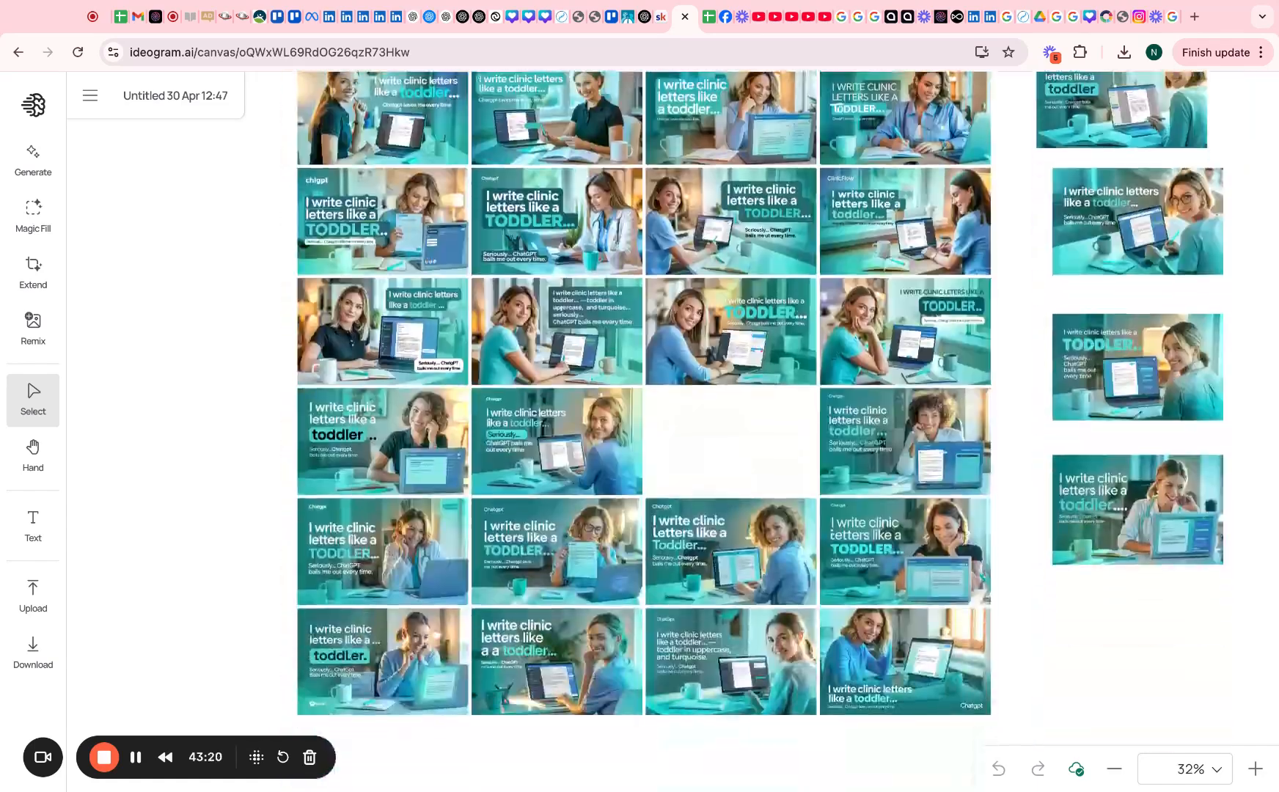
Download an earlier teal toddler ad and copy its full prompt
{"action": "left_click", "coordinate": [373, 410]}
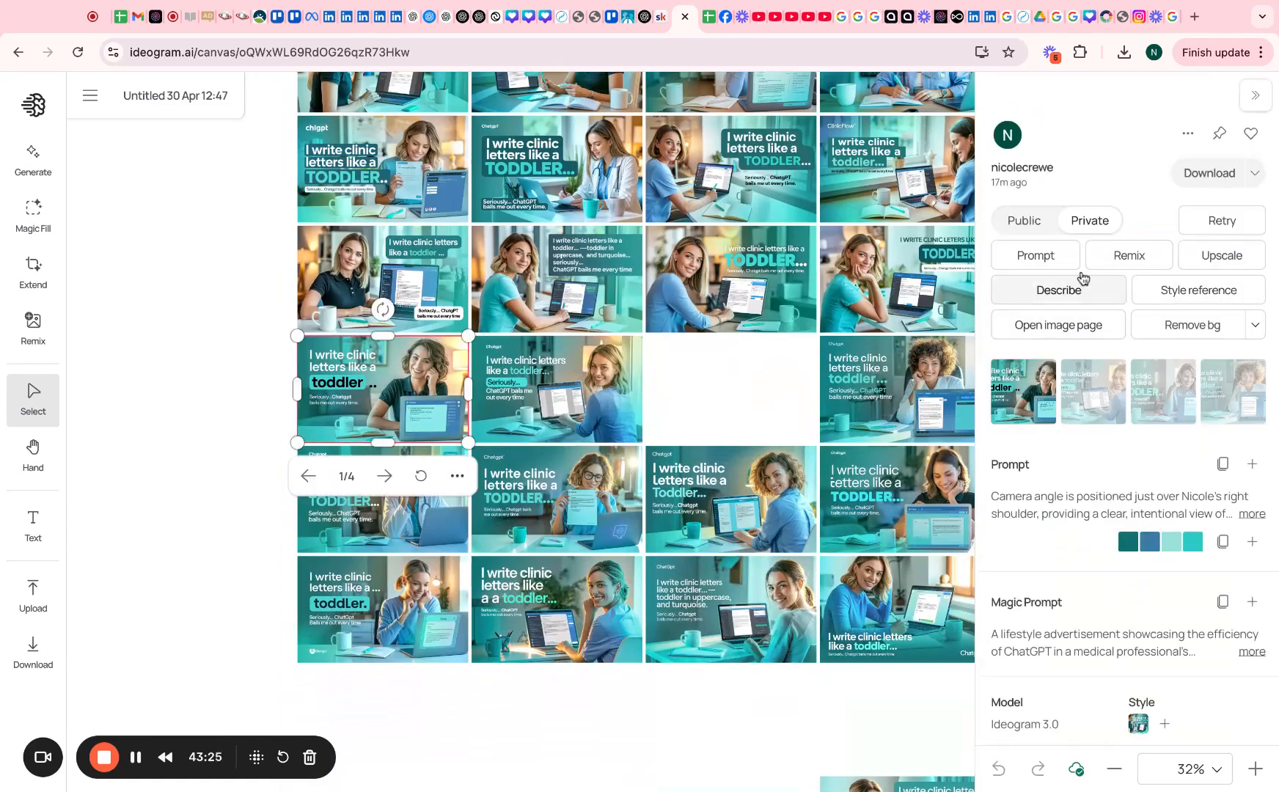
{"action": "left_click", "coordinate": [1222, 174]}
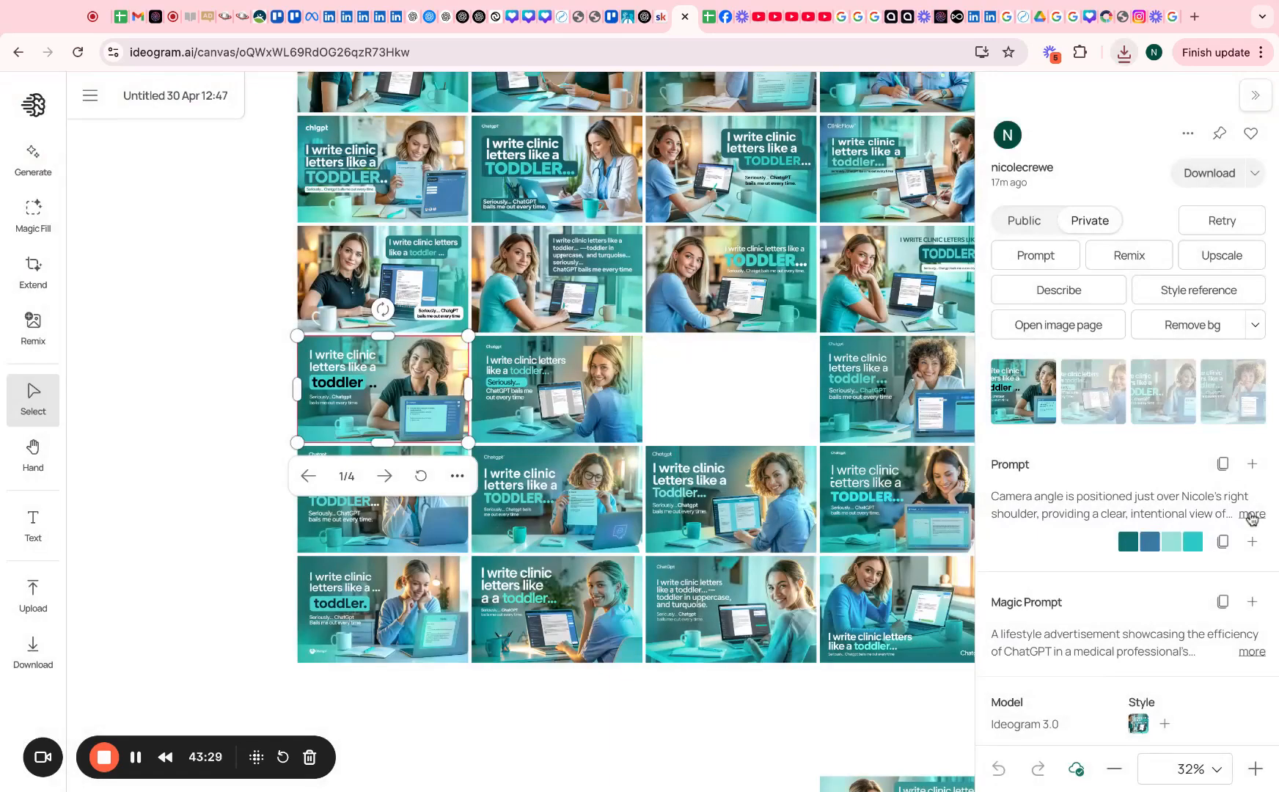
{"action": "left_click", "coordinate": [1252, 515]}
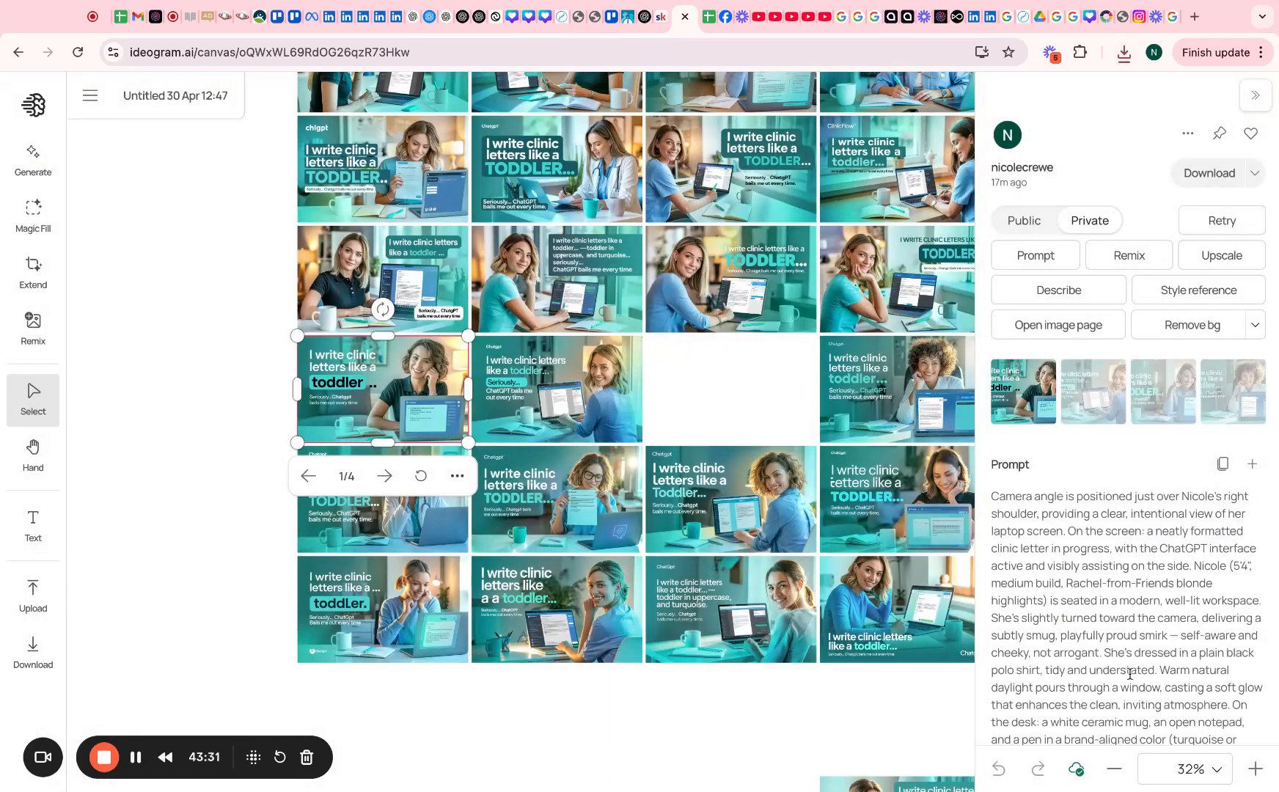
{"action": "left_click", "coordinate": [1223, 463]}
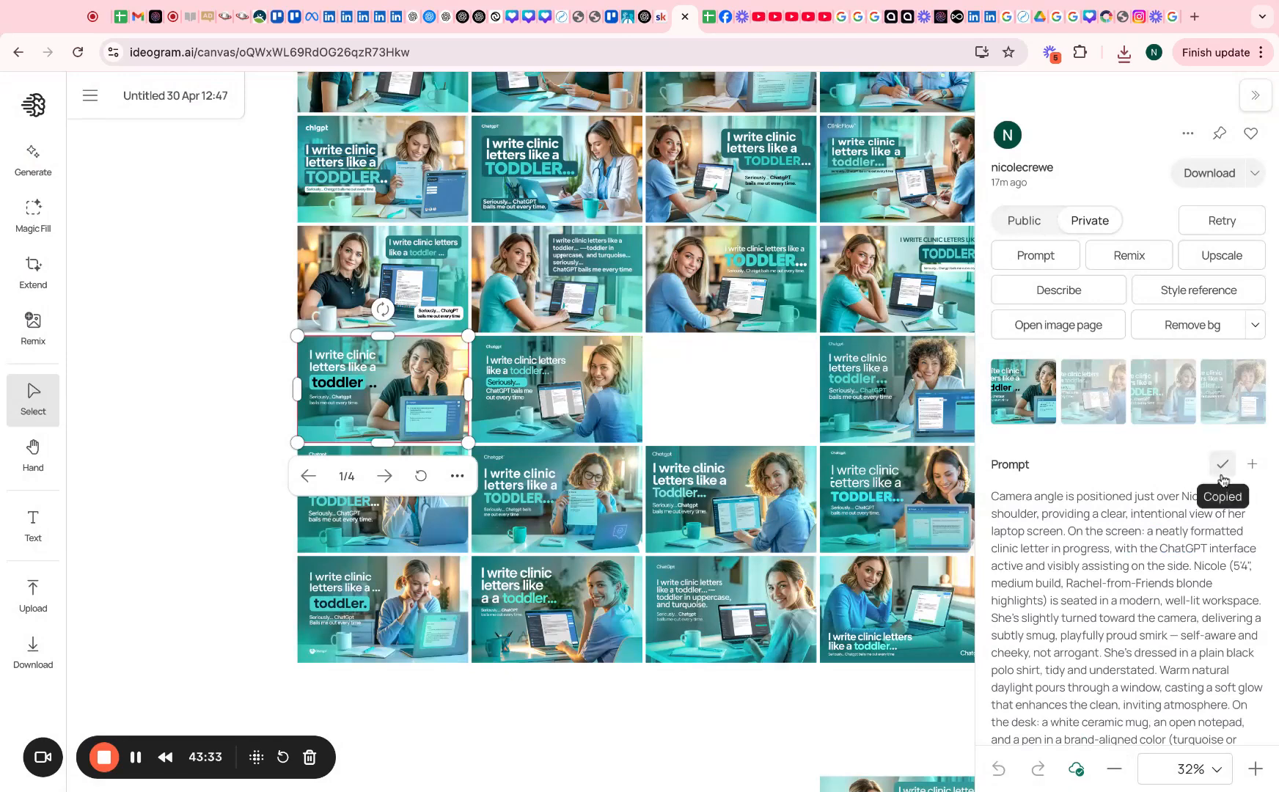
Return to the Untitled 3 May 09:51 canvas
{"action": "left_click", "coordinate": [89, 105]}
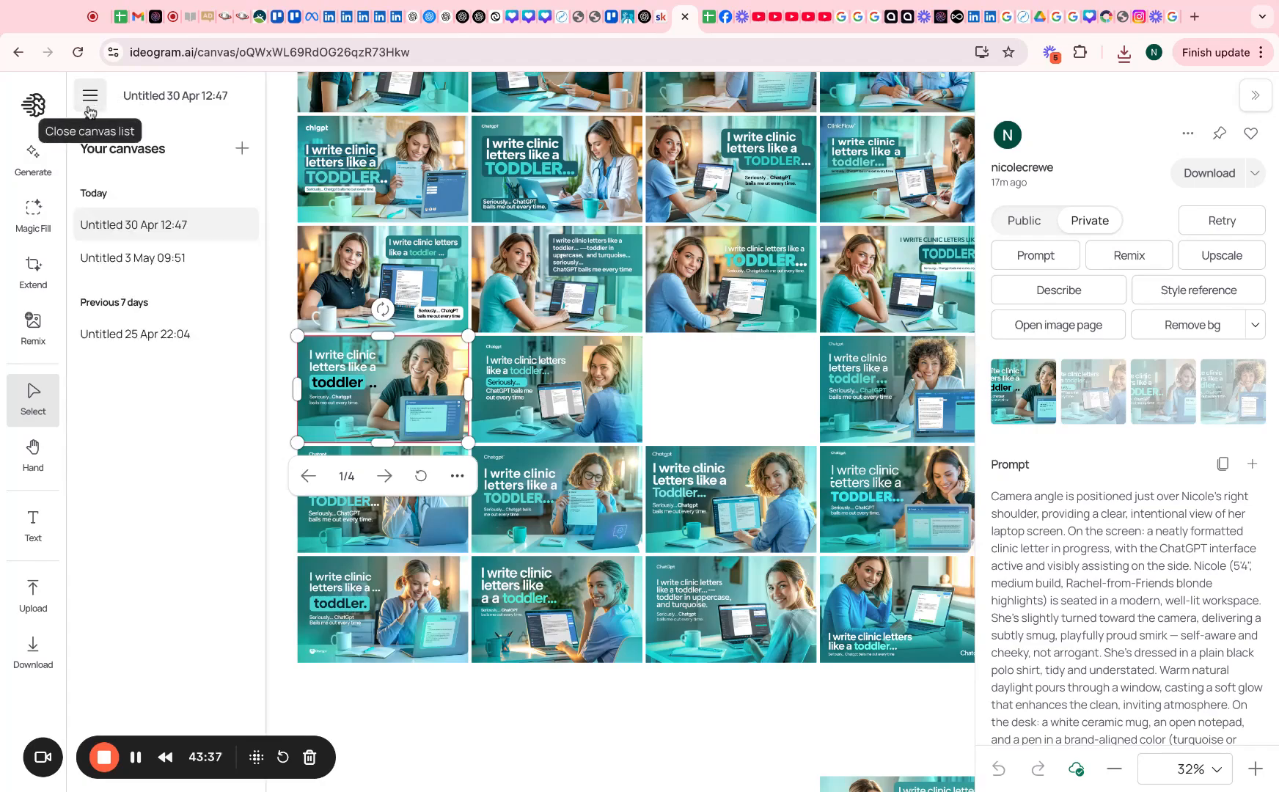
{"action": "left_click", "coordinate": [130, 264]}
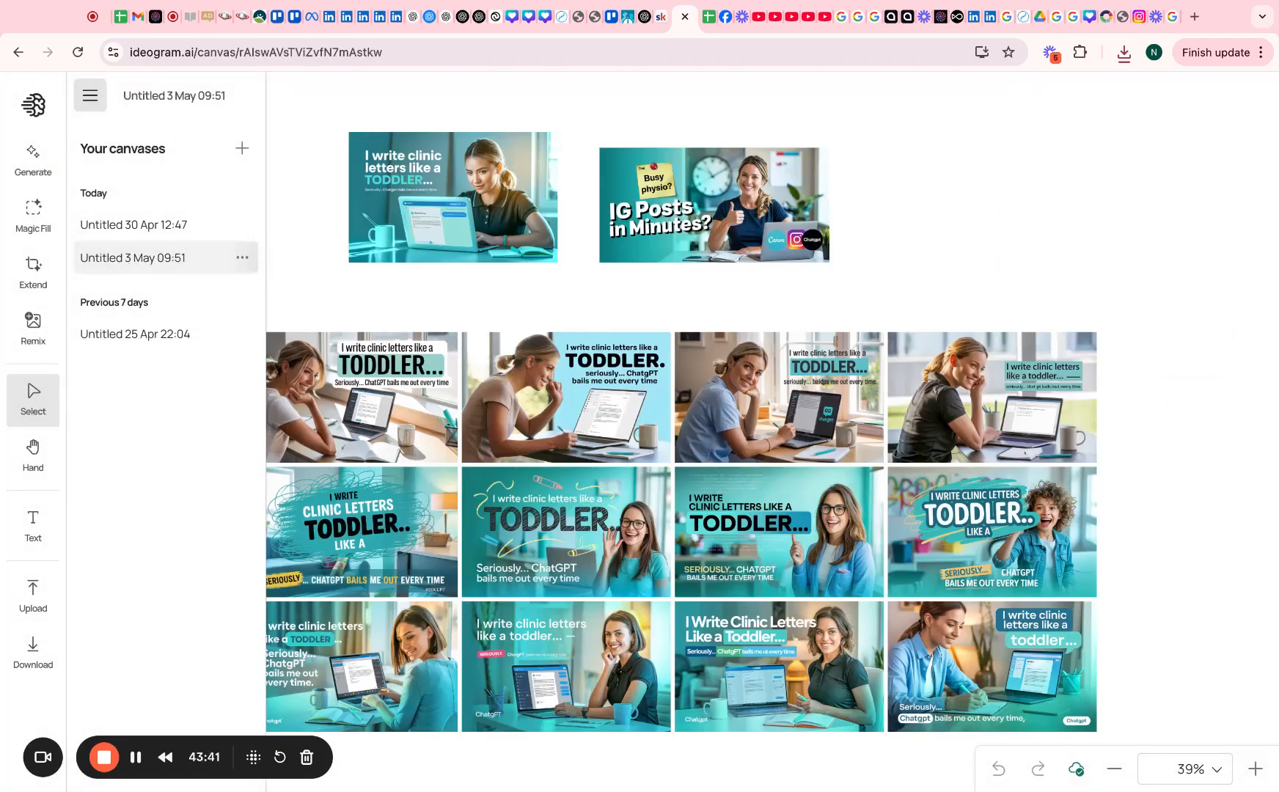
{"action": "left_click", "coordinate": [1196, 14]}
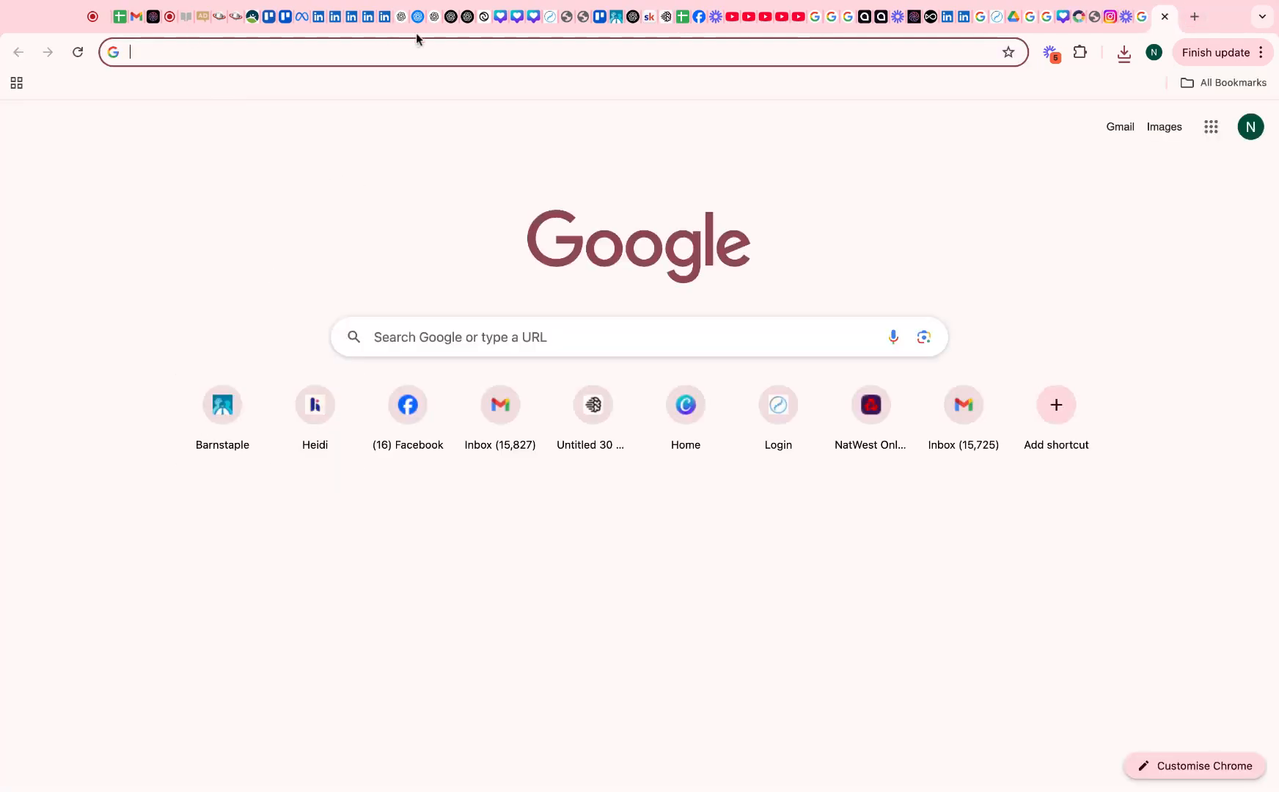
{"action": "left_click", "coordinate": [666, 17]}
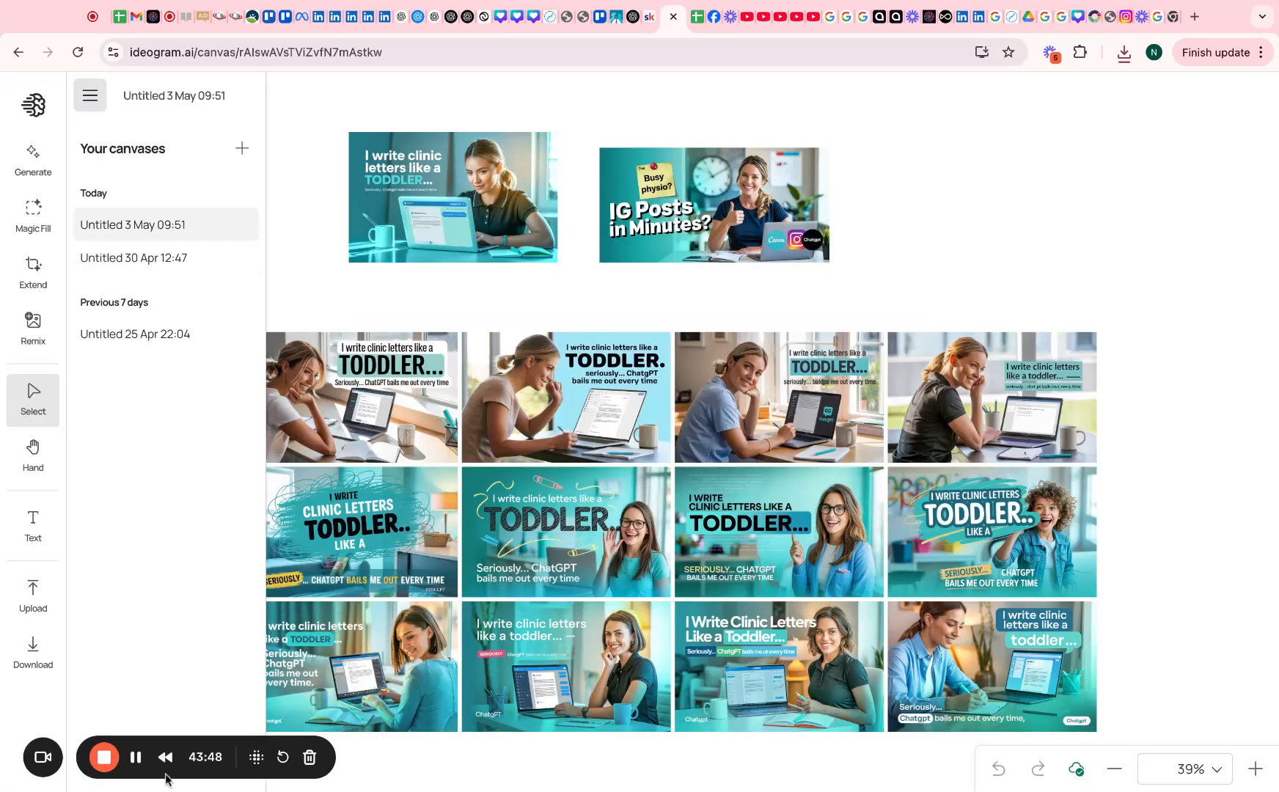